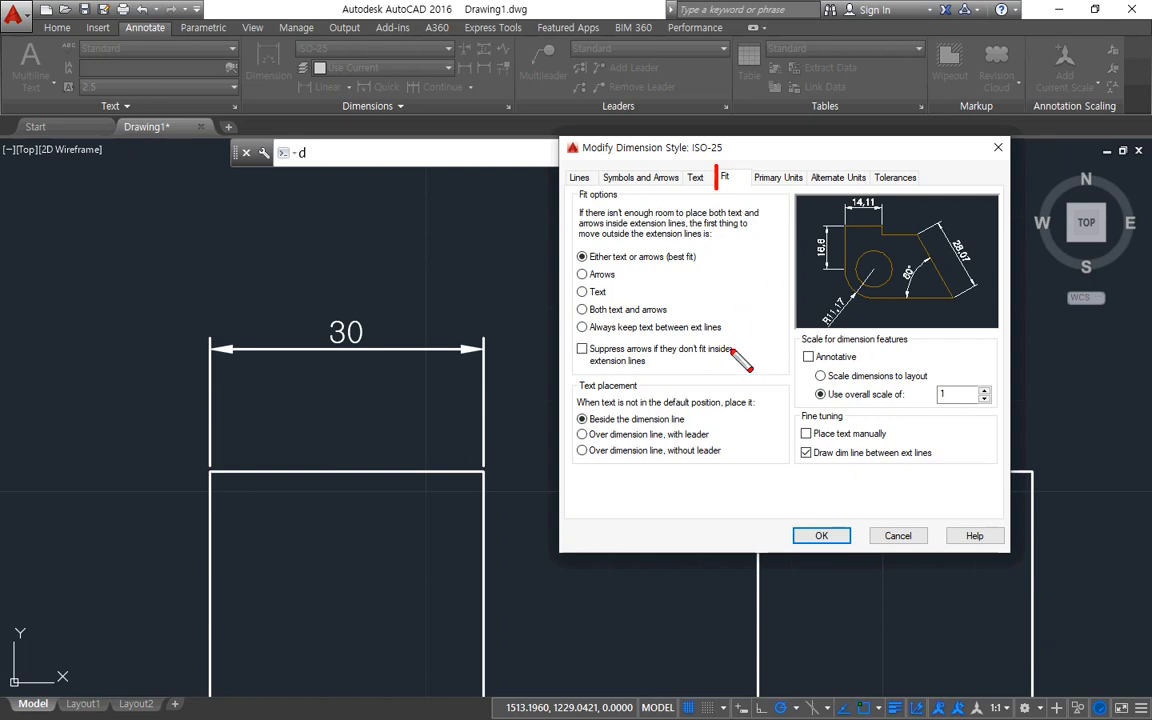
Try the fit options Arrows, Text, Both text and arrows, and Always keep text between ext lines for the ISO-25 dimension style.
left_click(732, 178)
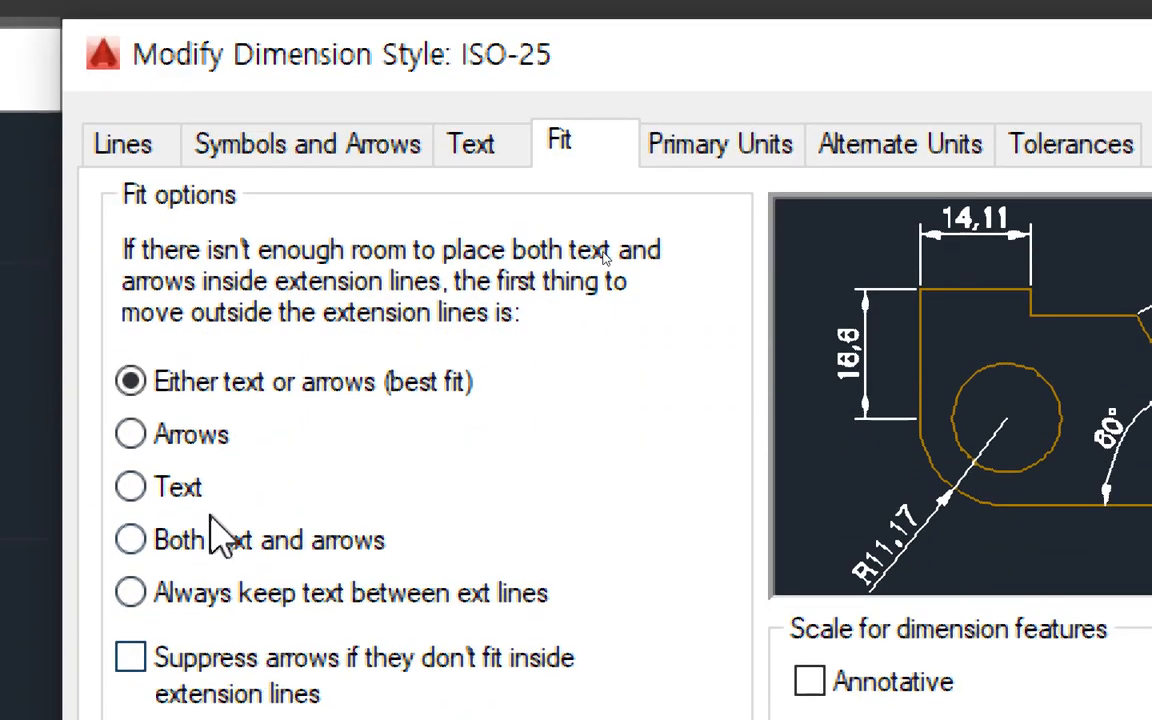
left_click(168, 434)
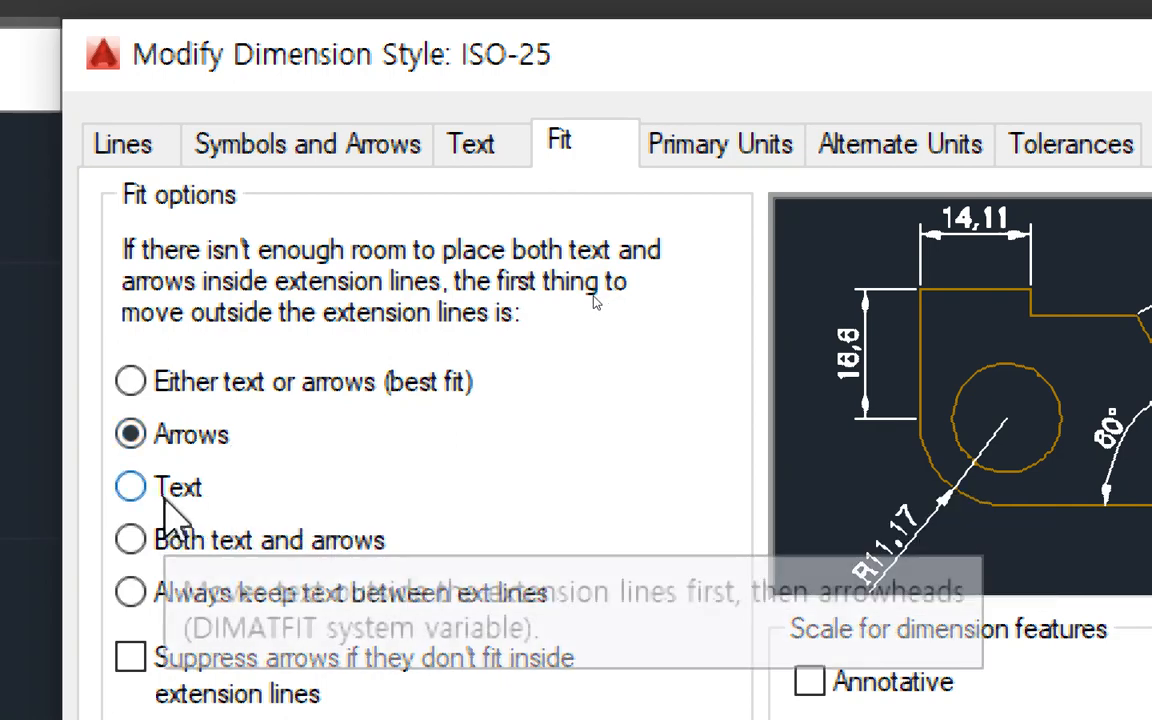
left_click(166, 500)
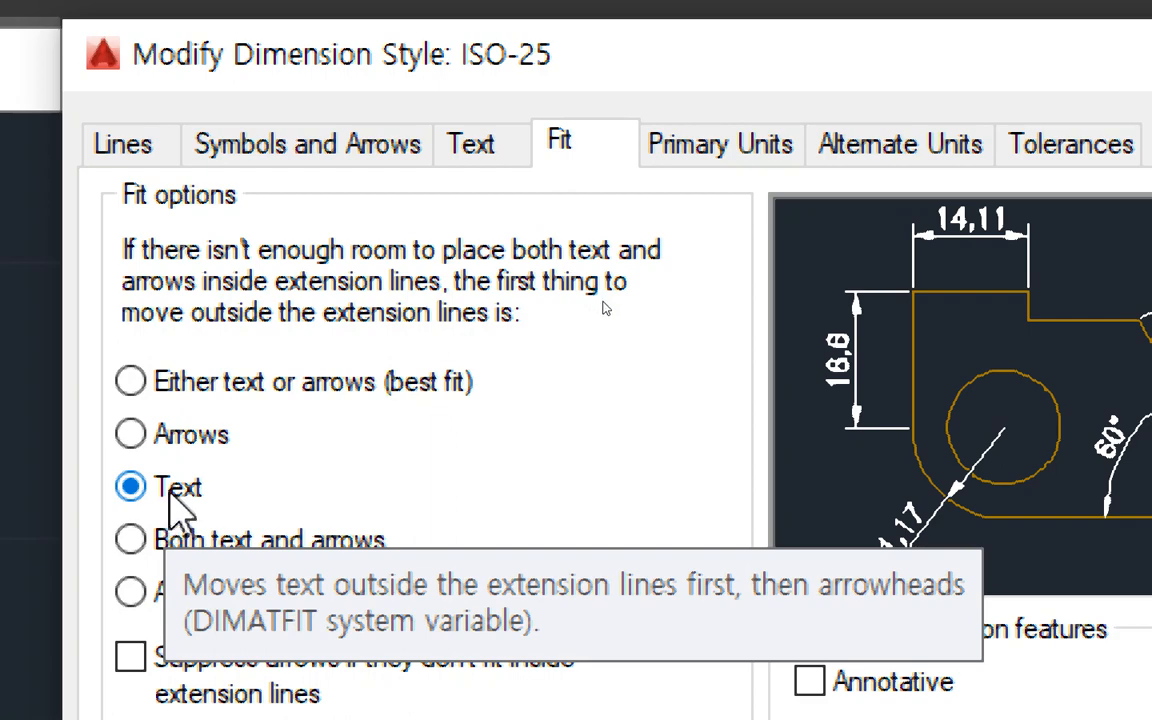
left_click(300, 545)
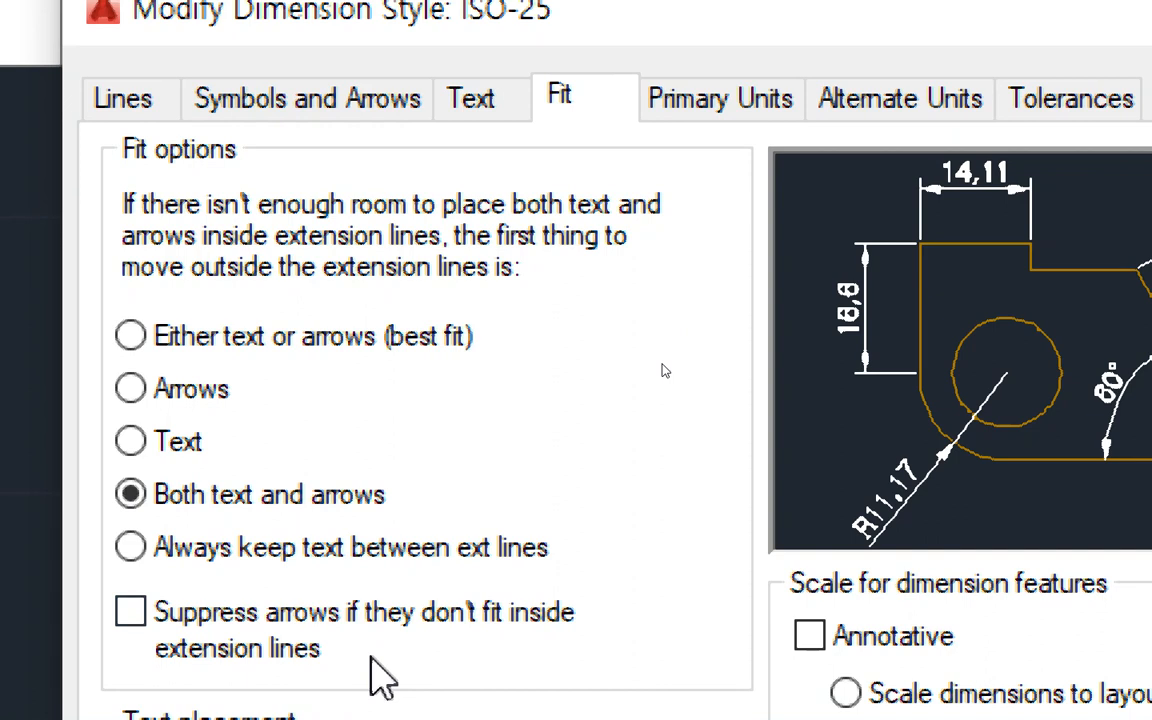
left_click(291, 546)
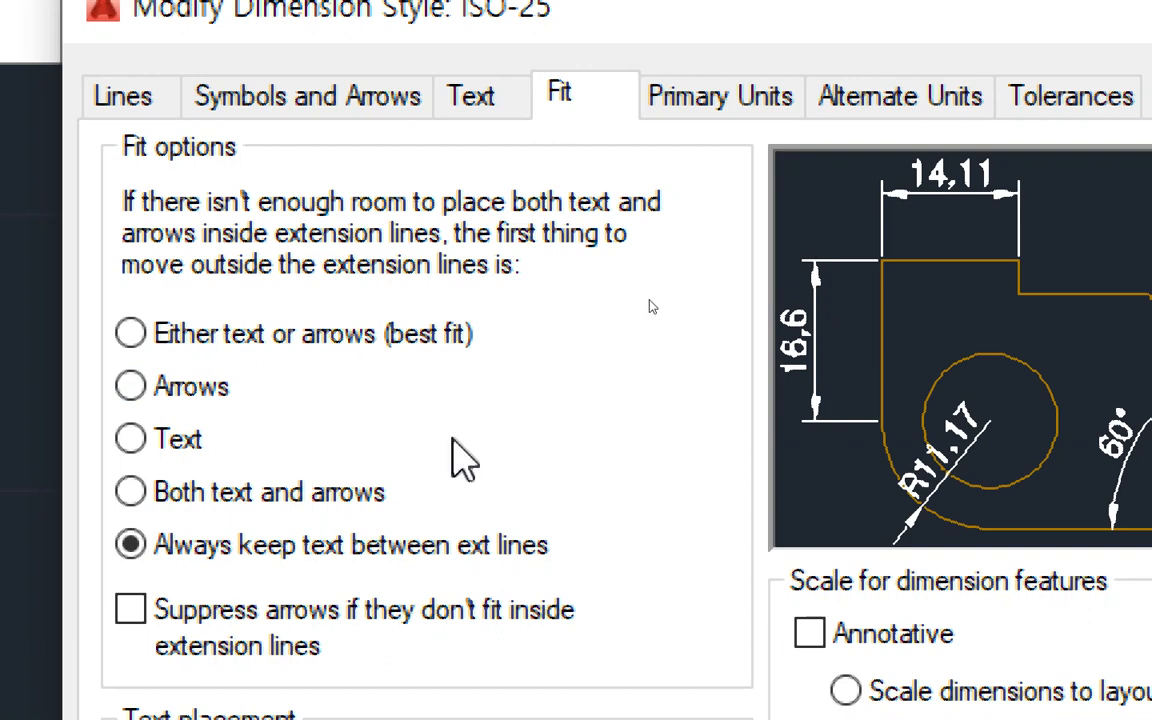
left_click(207, 402)
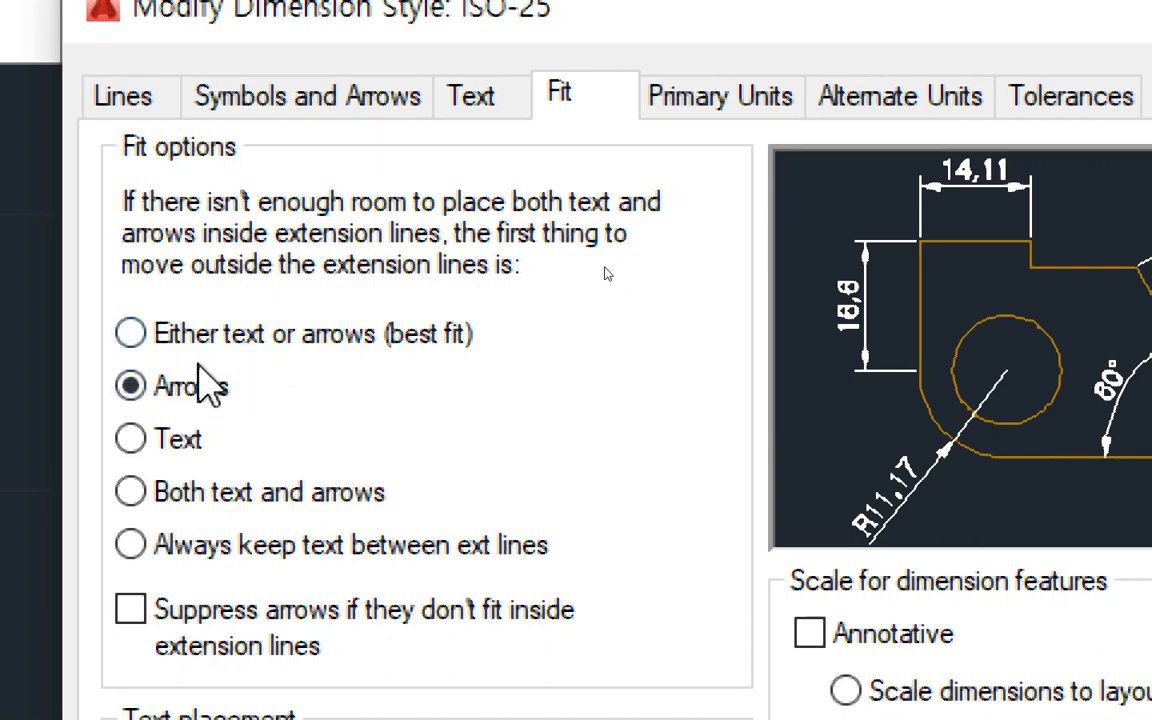
Set the ISO-25 style to always keep text between extension lines and suppress arrows that don't fit inside, and apply it.
left_click(185, 550)
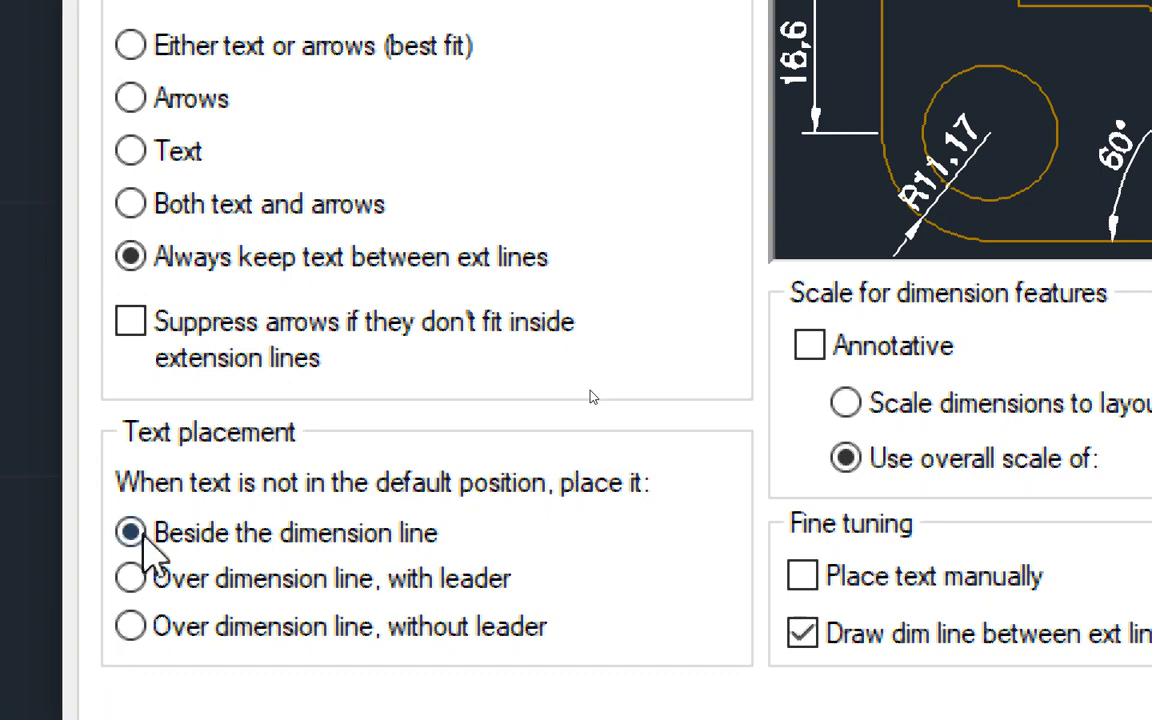
left_click(175, 321)
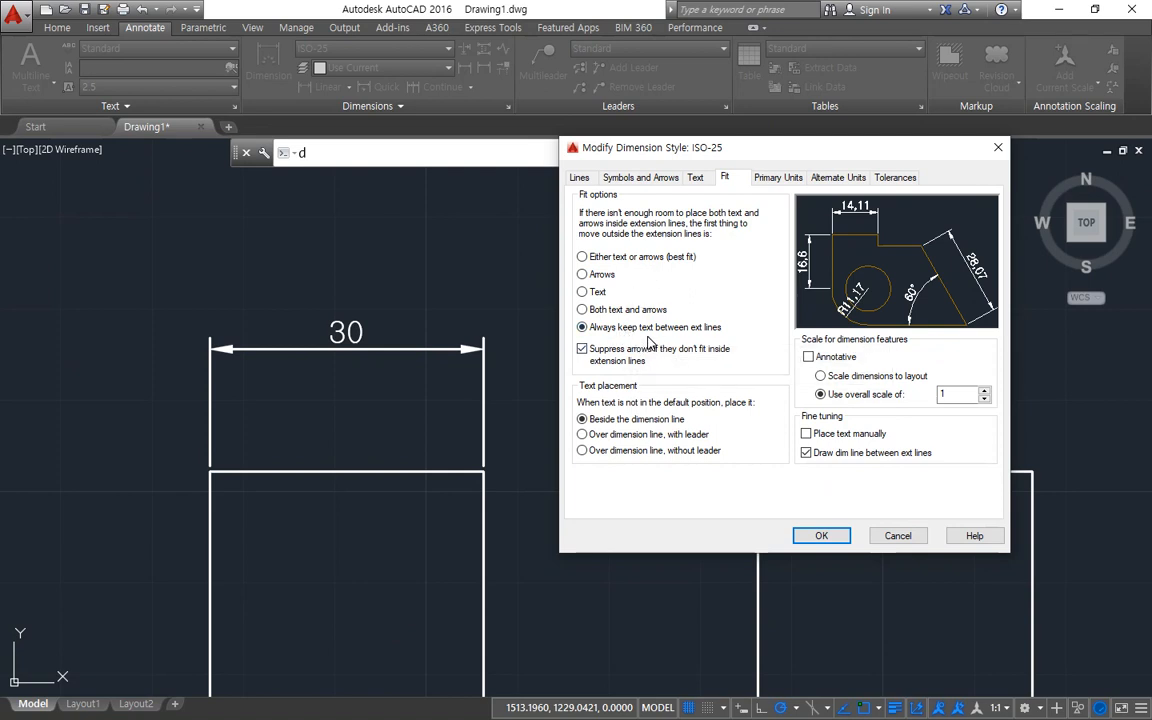
key("ctrl+2")
mouse_move(716, 335)
left_mouse_down()
mouse_move(612, 341)
mouse_move(660, 321)
left_mouse_up()
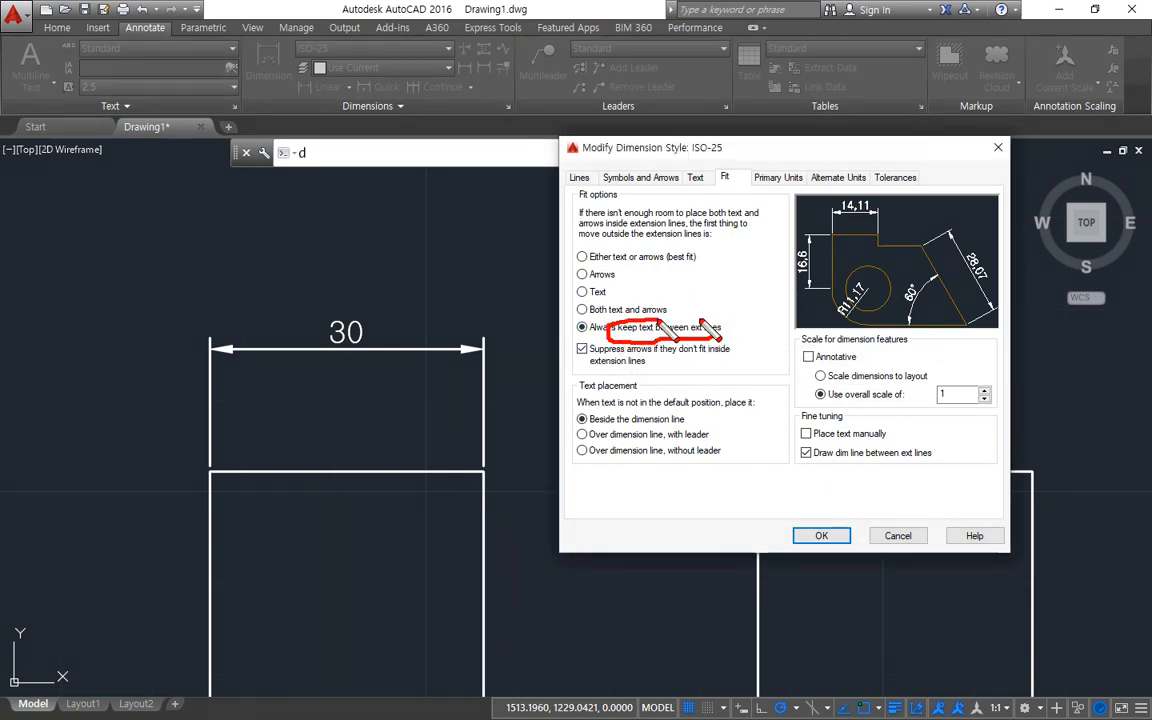
key("Escape")
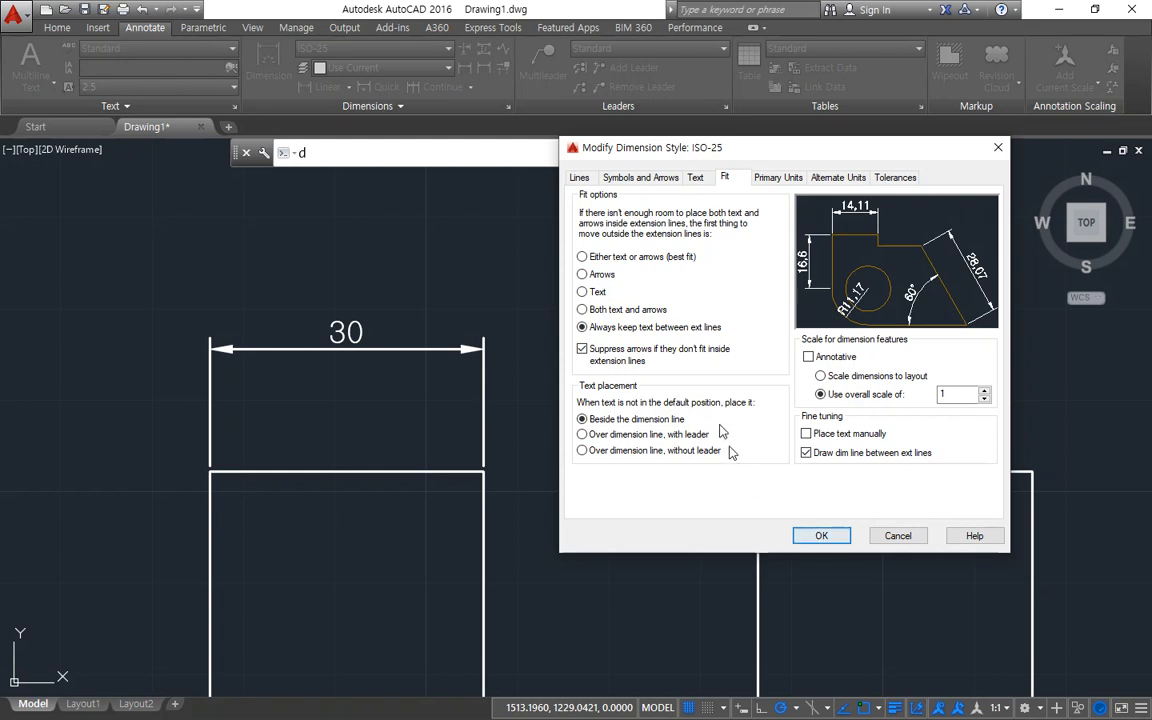
left_click(821, 536)
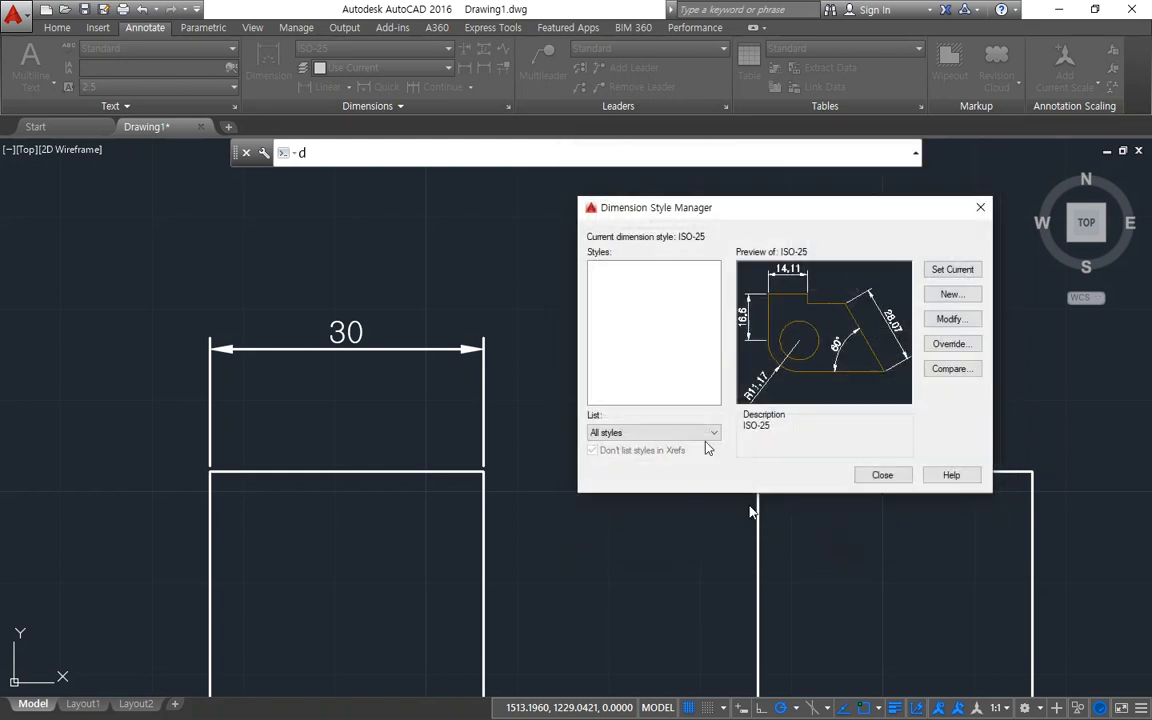
left_click(887, 477)
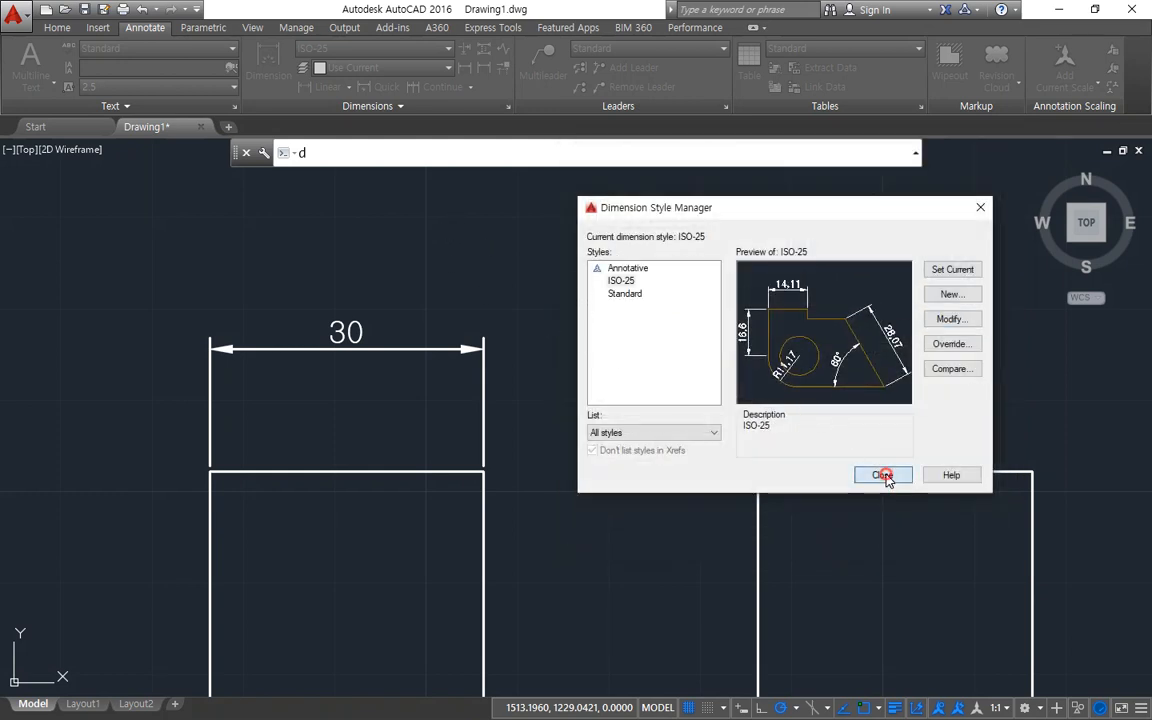
Place a horizontal linear dimension spanning about 1.48 units in the empty area beside the 30 dimension.
left_click(307, 91)
scroll(494, 256, "up", 2)
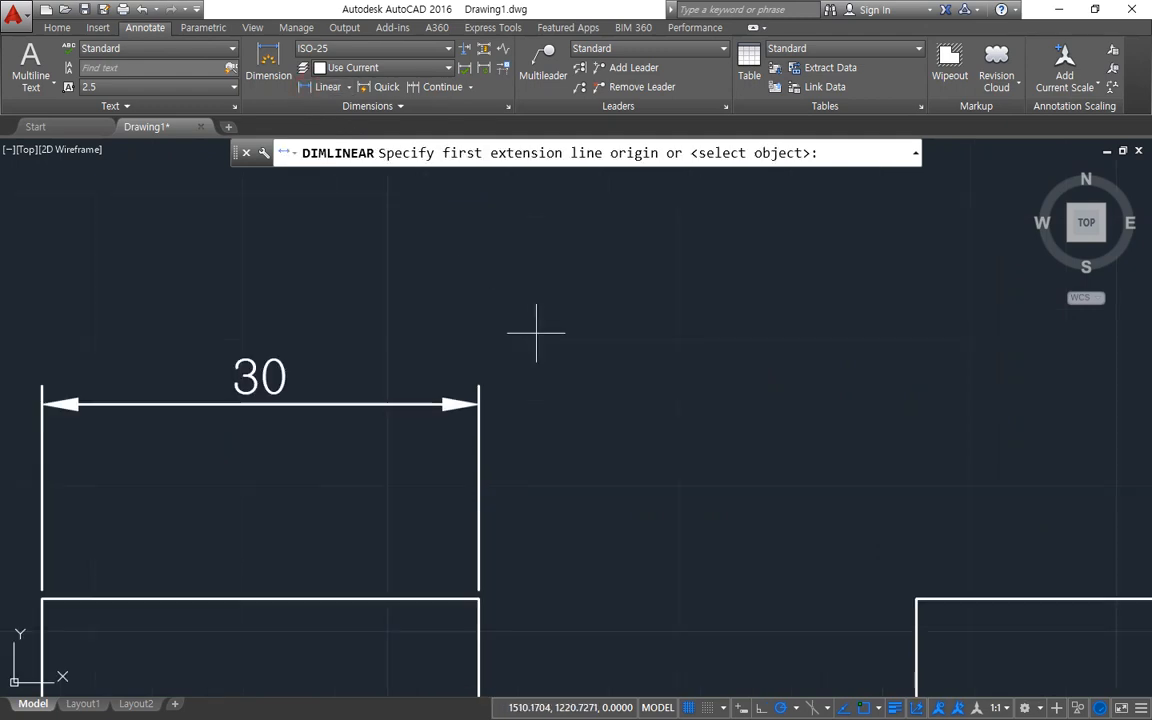
left_click(546, 362)
left_click(566, 362)
left_click(556, 320)
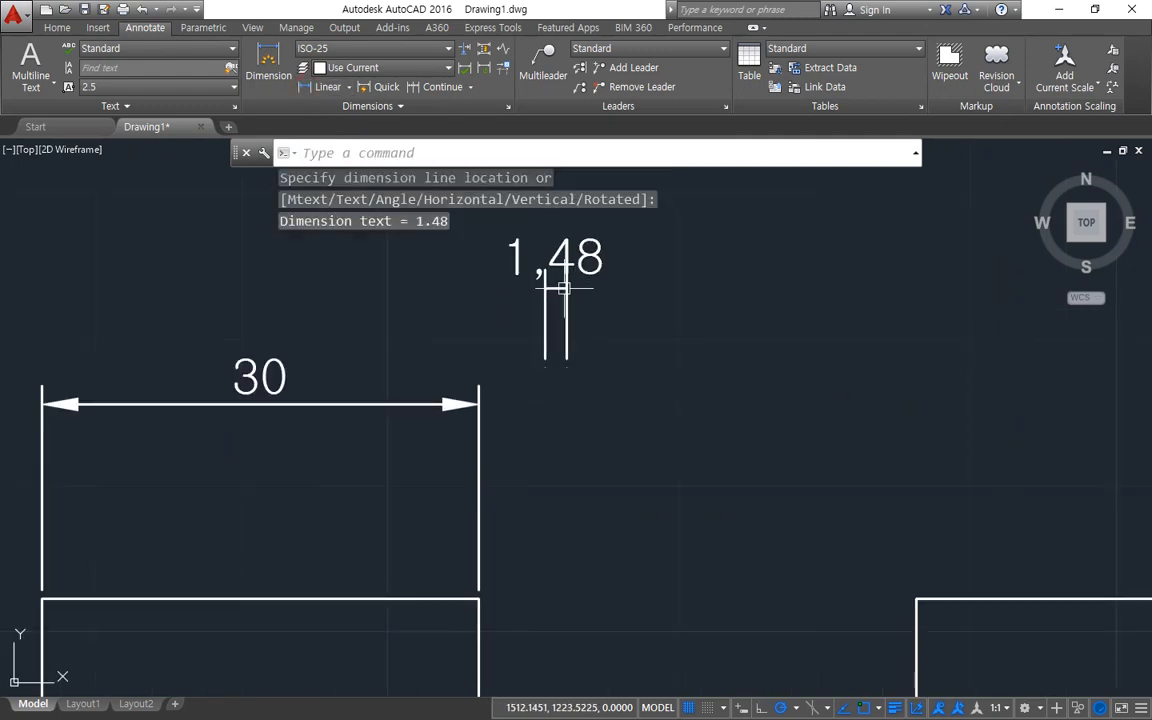
scroll(543, 300, "up", 3)
left_click_drag(456, 412, 688, 411)
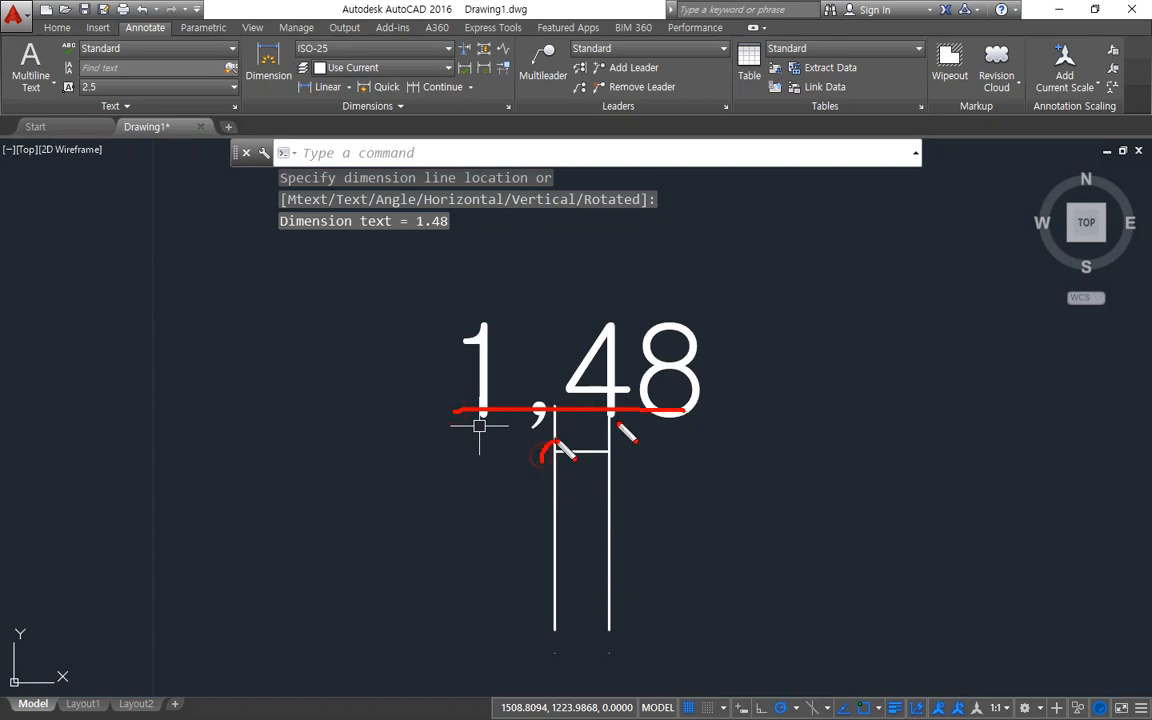
mouse_move(556, 444)
left_mouse_down()
mouse_move(605, 467)
mouse_move(626, 452)
left_mouse_up()
key("e")
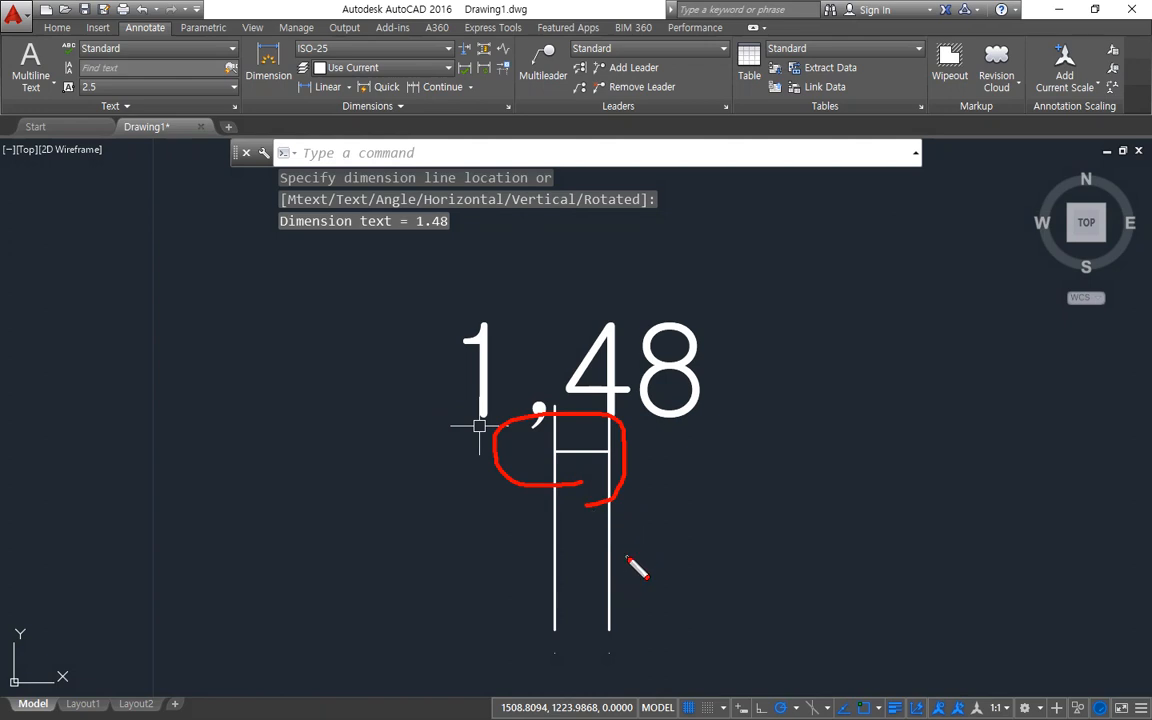
key("Escape")
mouse_move(442, 532)
left_mouse_down()
mouse_move(360, 417)
mouse_move(791, 442)
mouse_move(470, 501)
mouse_move(410, 436)
left_mouse_up()
key("Escape")
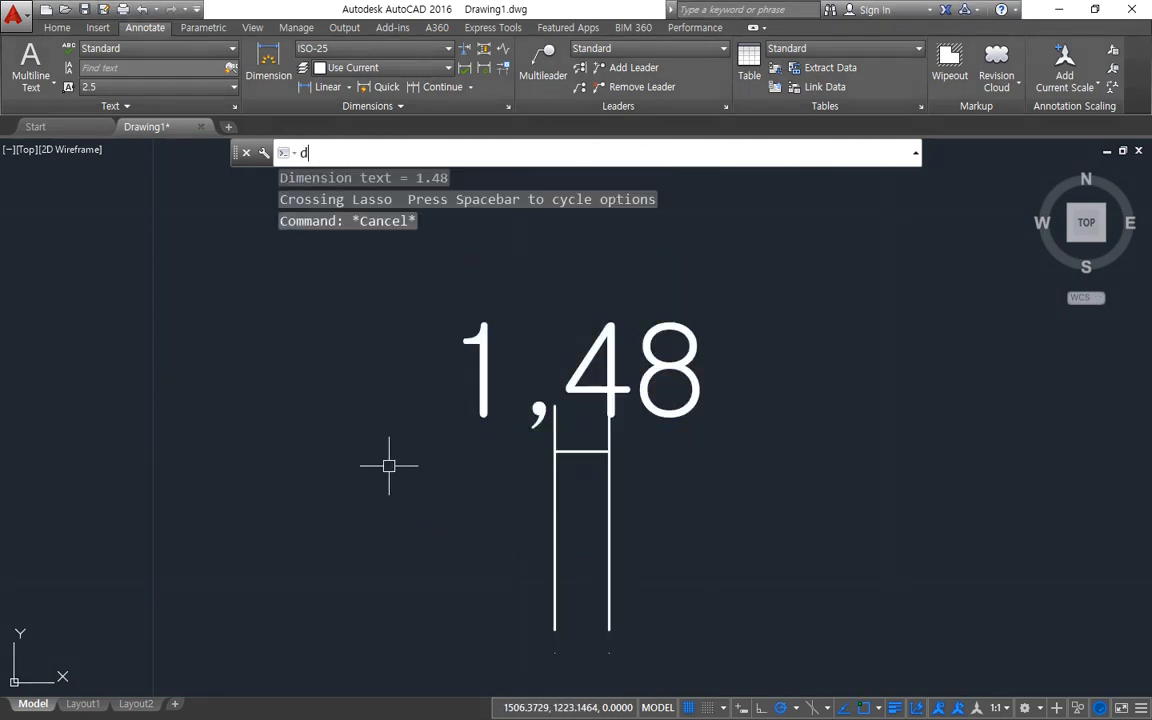
Turn off arrow suppression in the fit settings of the ISO-25 dimension style and apply the change to the drawing.
type("d")
key("Return")
left_click_drag(638, 229, 289, 236)
left_click(394, 339)
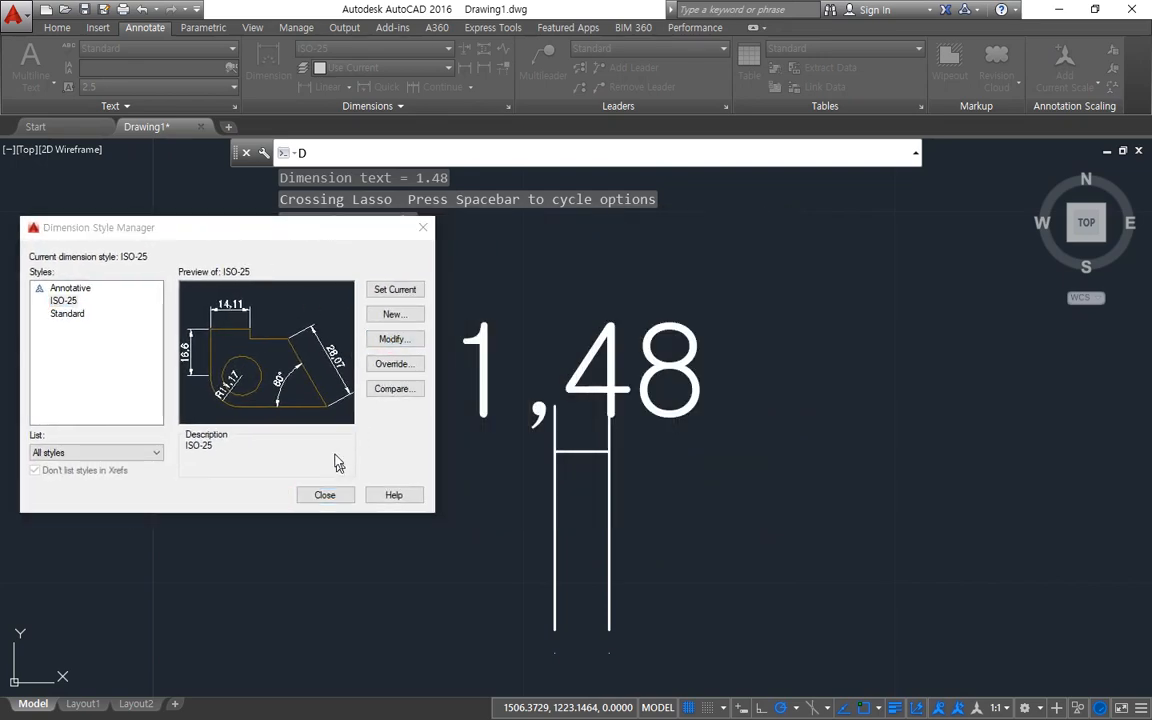
left_click(62, 371)
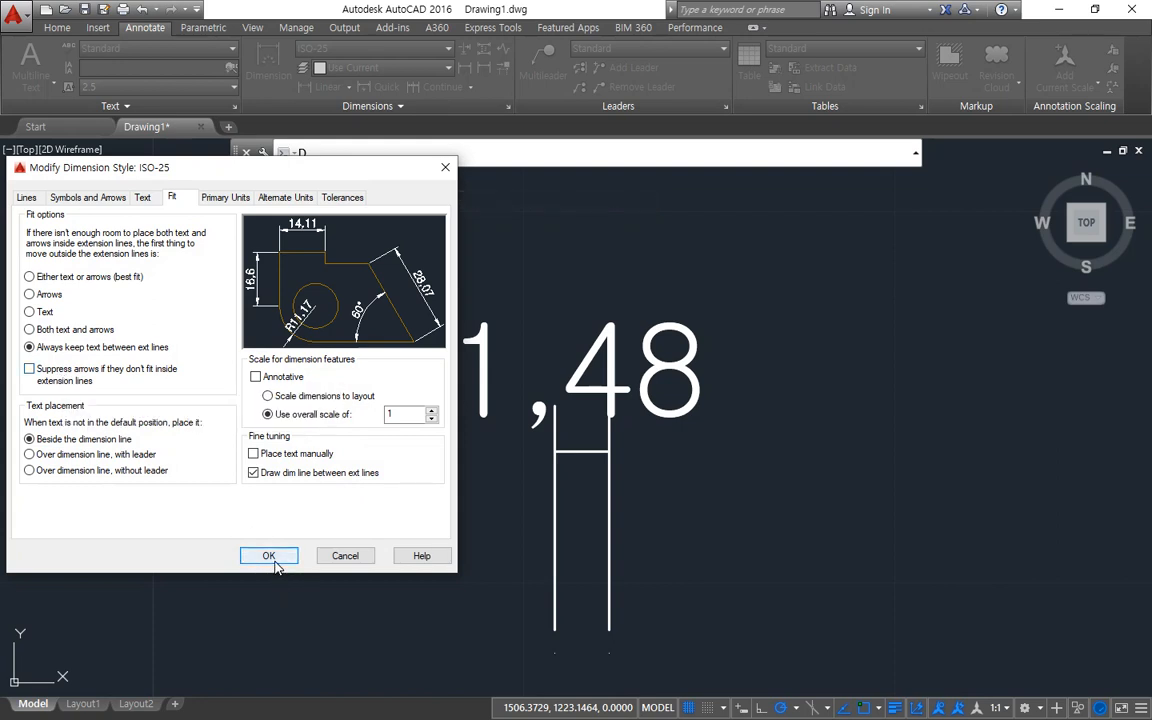
left_click_drag(617, 454, 756, 455)
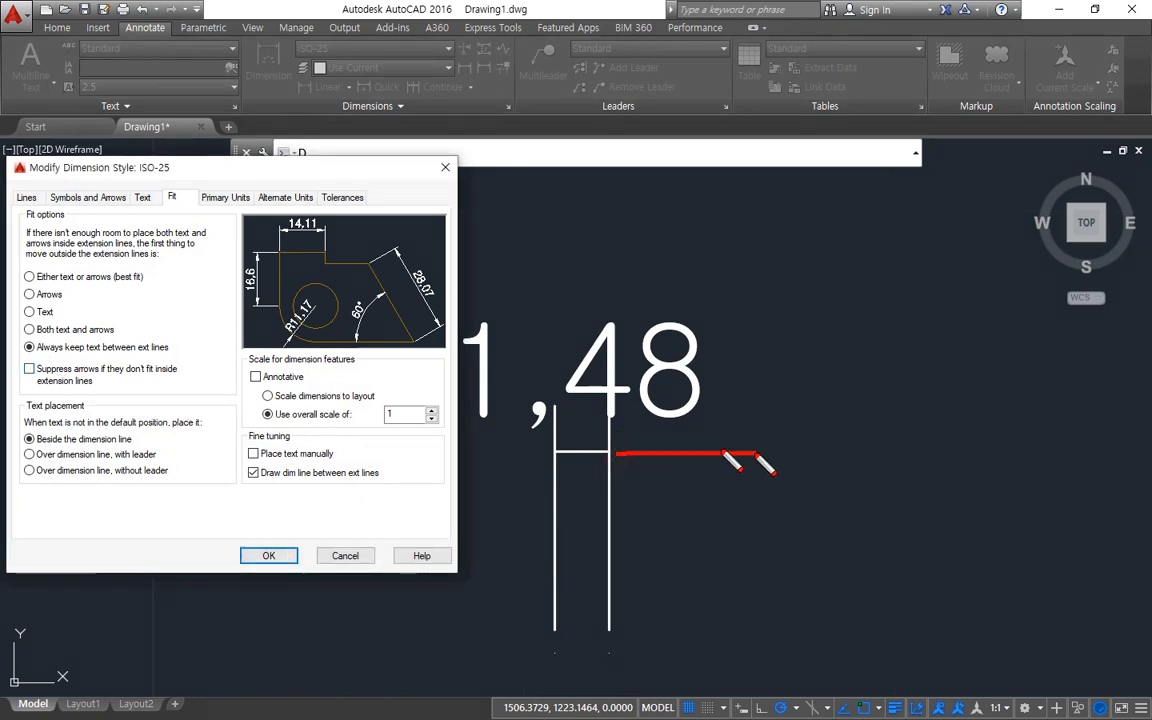
left_click_drag(658, 452, 651, 457)
mouse_move(553, 455)
left_mouse_down()
mouse_move(447, 456)
mouse_move(524, 432)
left_mouse_up()
left_click(268, 555)
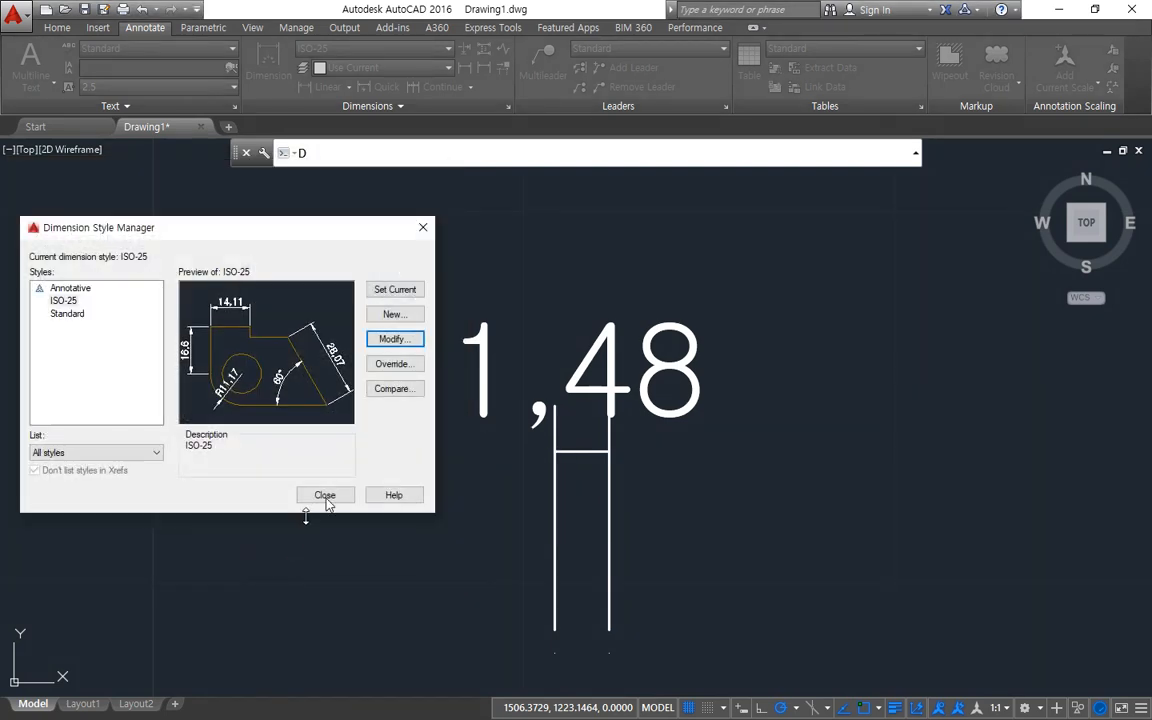
left_click(325, 496)
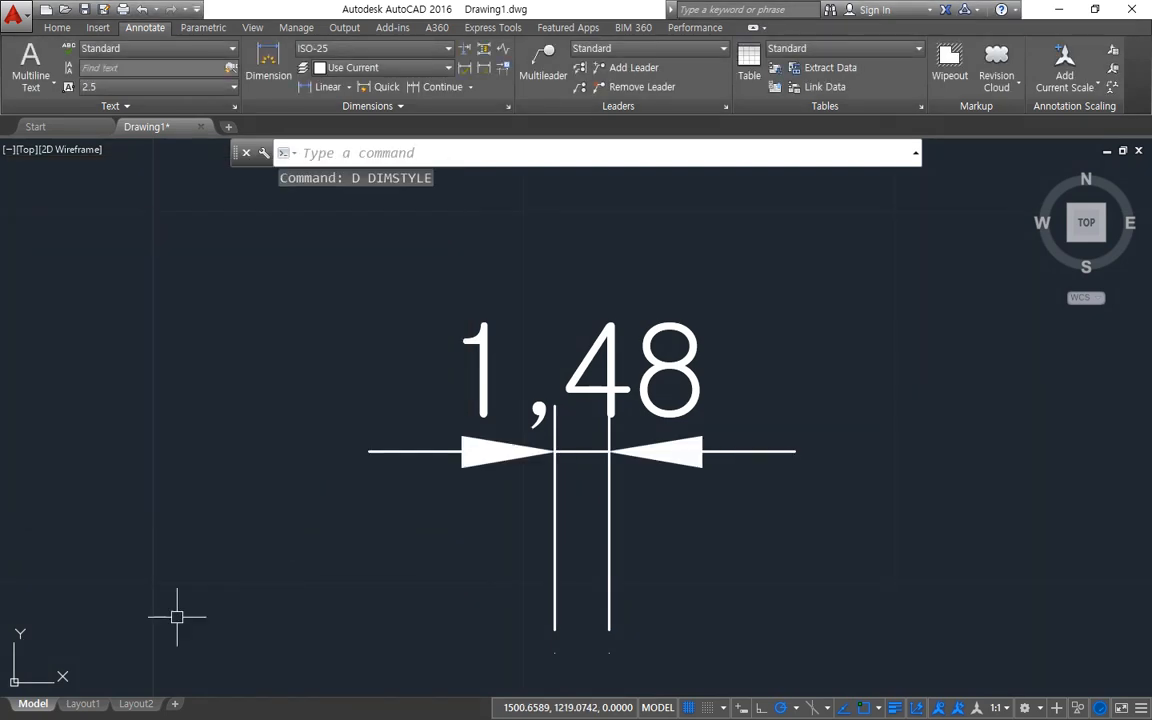
key("ctrl+2")
mouse_move(498, 544)
left_mouse_down()
mouse_move(571, 200)
mouse_move(560, 548)
mouse_move(583, 258)
mouse_move(721, 516)
left_mouse_up()
key("Escape")
Delete the narrow 1.48 linear dimension.
scroll(709, 497, "down", 2)
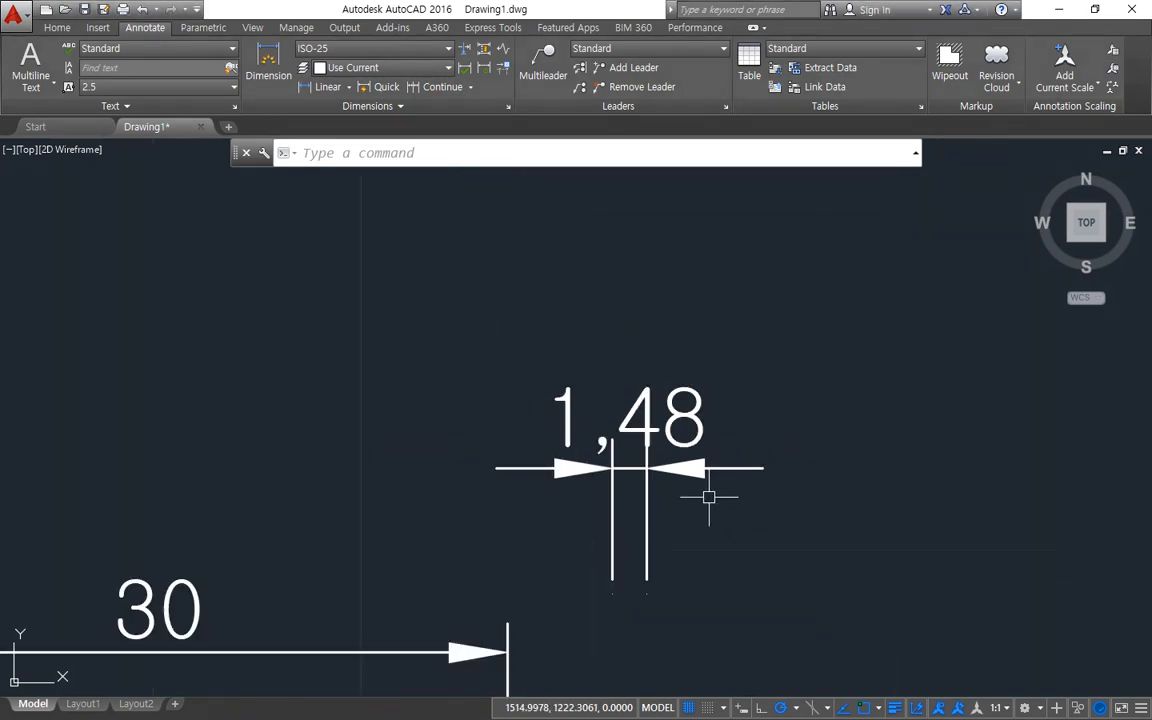
left_click(689, 501)
left_click(527, 399)
key("Delete")
Move the whole pattern of squares together with its 30 dimension close to the coordinate origin.
type("z")
key("Return")
type("a")
key("Return")
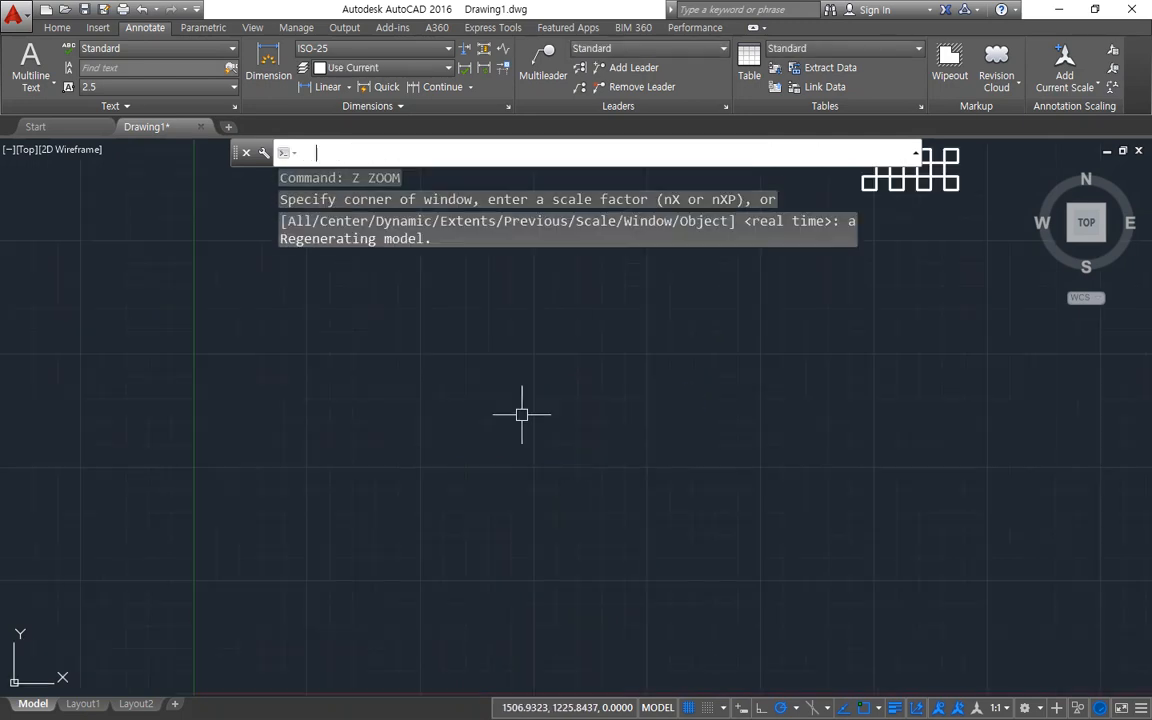
mouse_move(959, 173)
middle_mouse_down()
mouse_move(651, 504)
mouse_move(698, 422)
middle_mouse_up()
scroll(653, 501, "down", 2)
type("m")
key("Return")
left_click(802, 478)
left_click(604, 381)
key("Return")
left_click(635, 451)
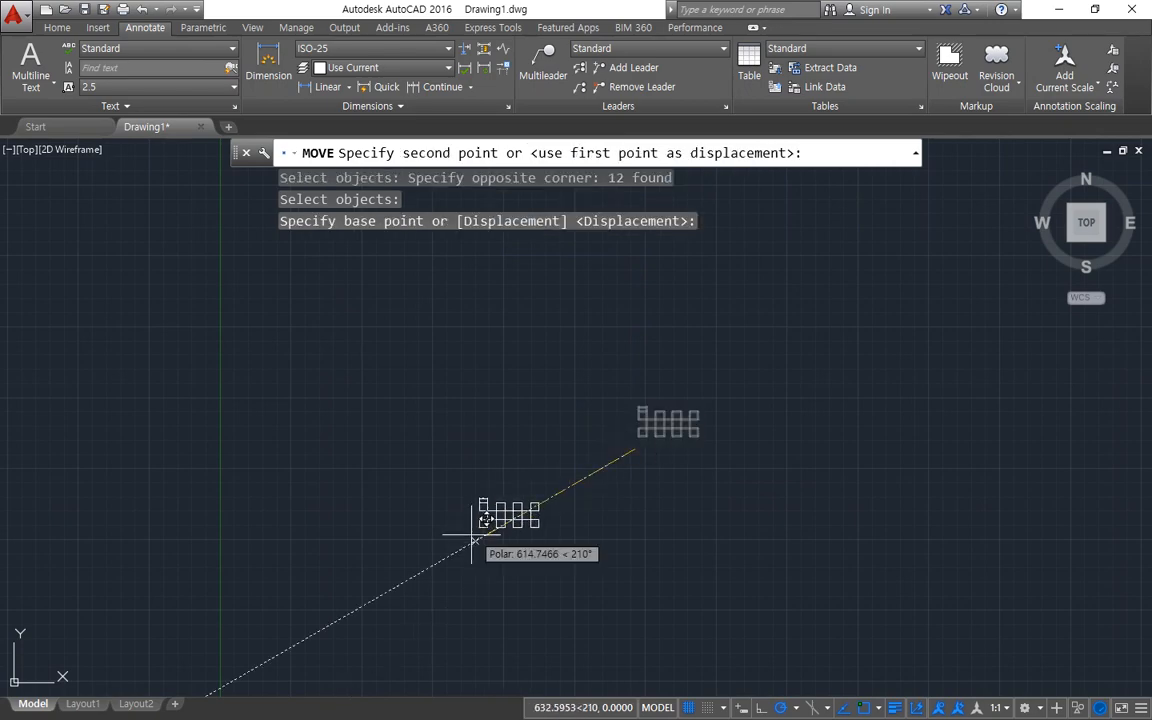
scroll(472, 534, "down", 2)
middle_click_drag(472, 534, 574, 268)
left_click(427, 396)
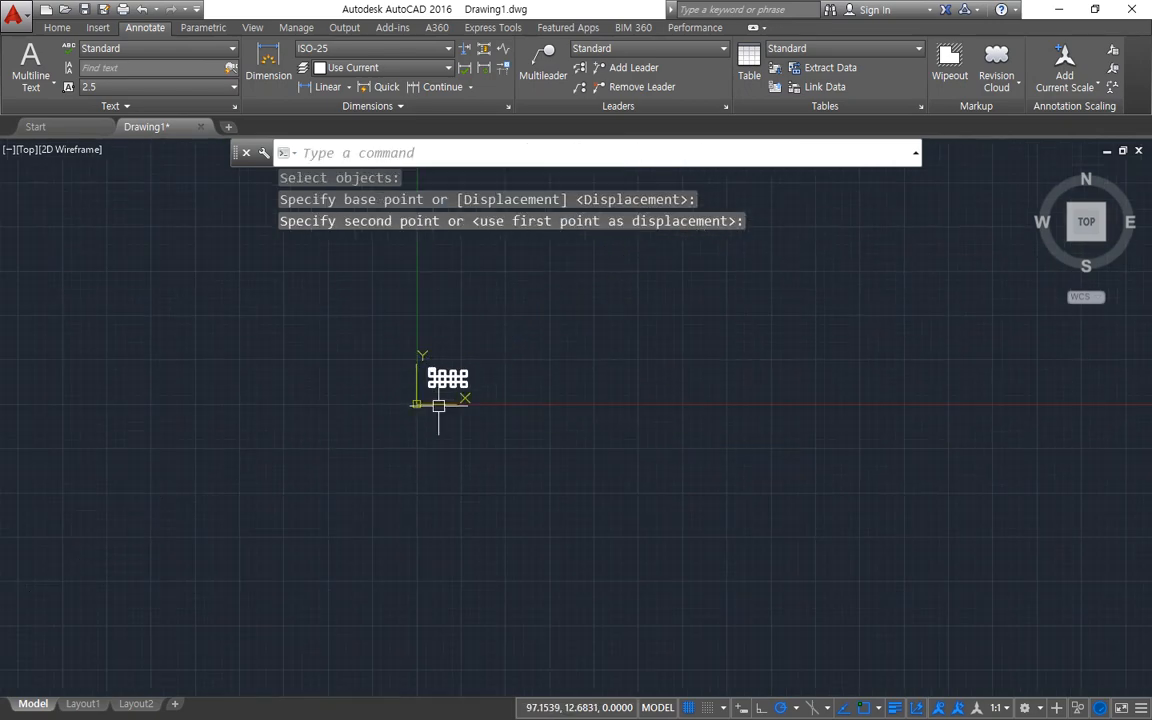
Zoom to the full drawing and view the relocated pattern of squares close up.
type("z")
key("Return")
type("a")
key("Return")
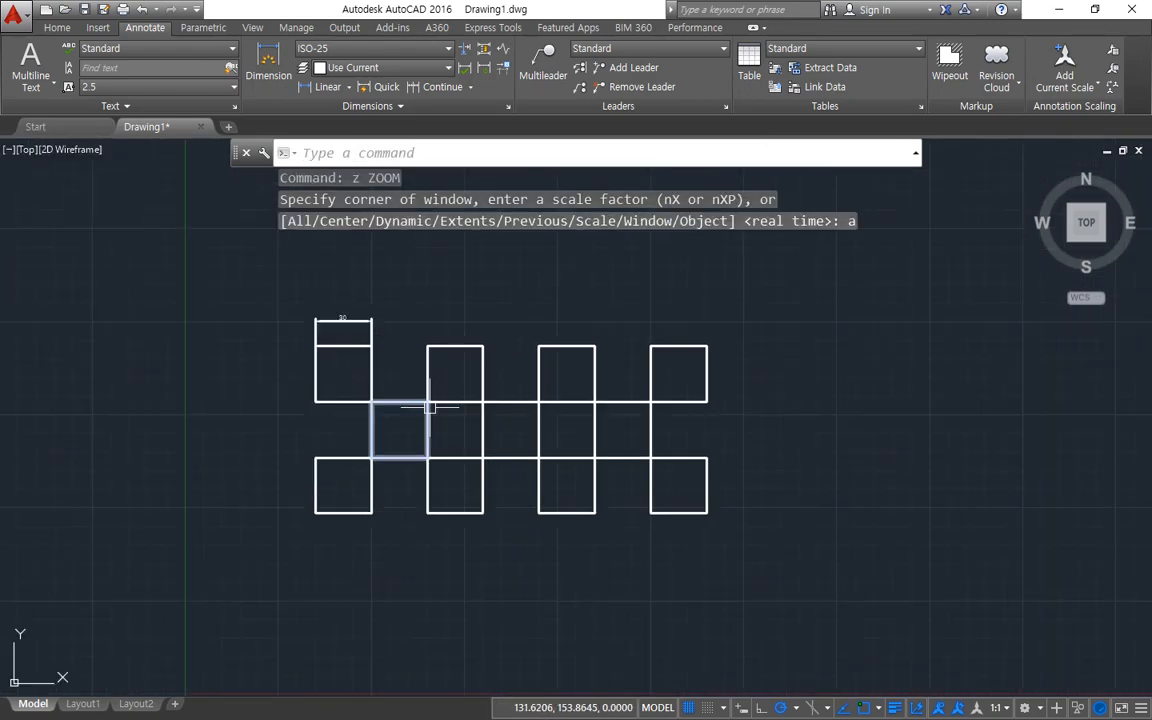
key("Return")
key("Return")
left_click_drag(429, 407, 508, 239)
left_click_drag(303, 387, 316, 334)
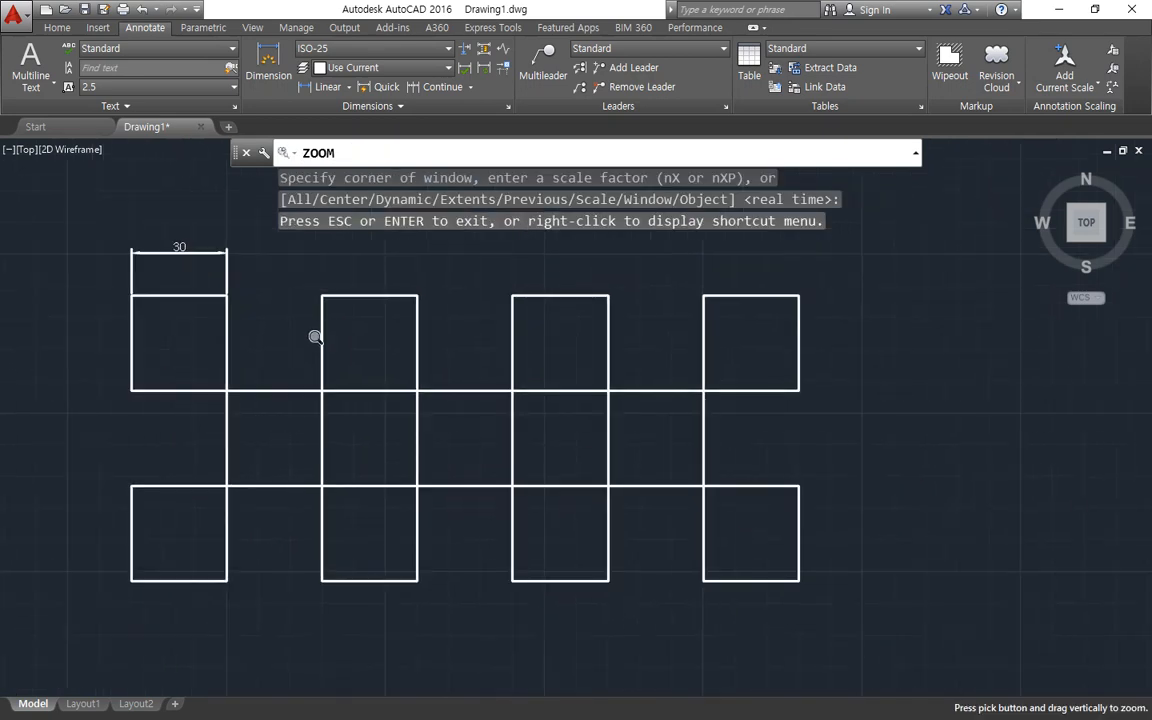
key("Escape")
middle_click_drag(321, 341, 342, 365)
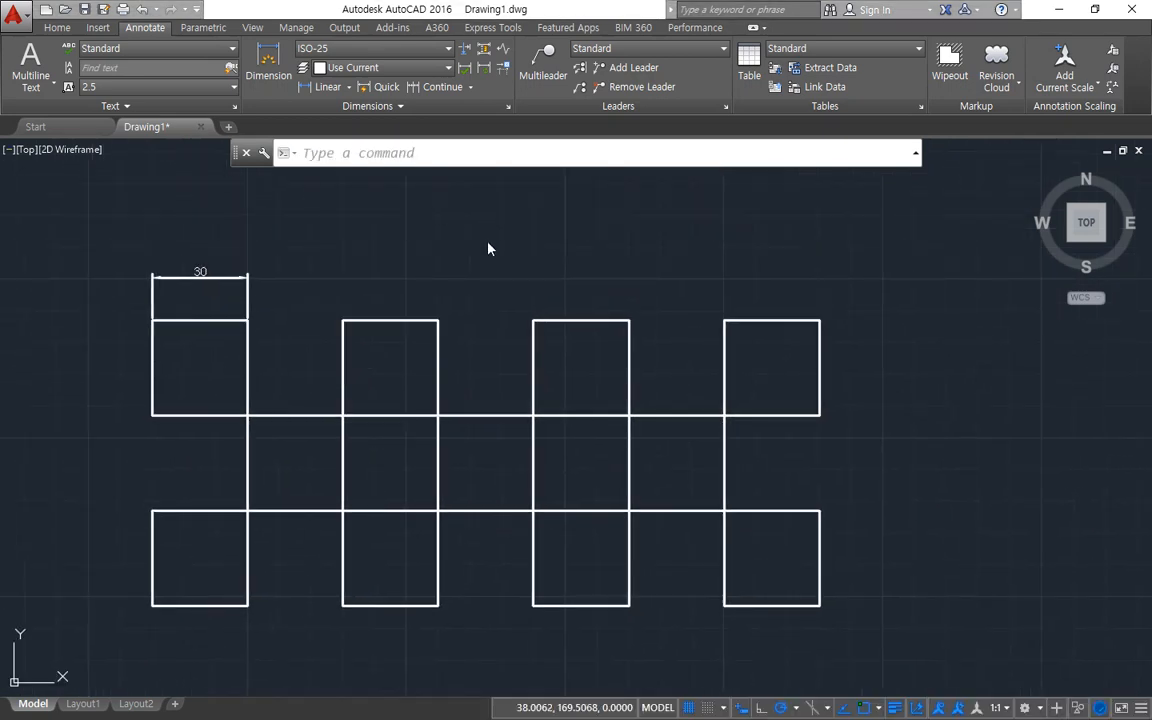
Draw a circle with a radius of 30 in the empty area above the pattern of squares.
middle_click_drag(510, 265, 332, 460)
scroll(332, 460, "down", 2)
scroll(473, 344, "up", 2)
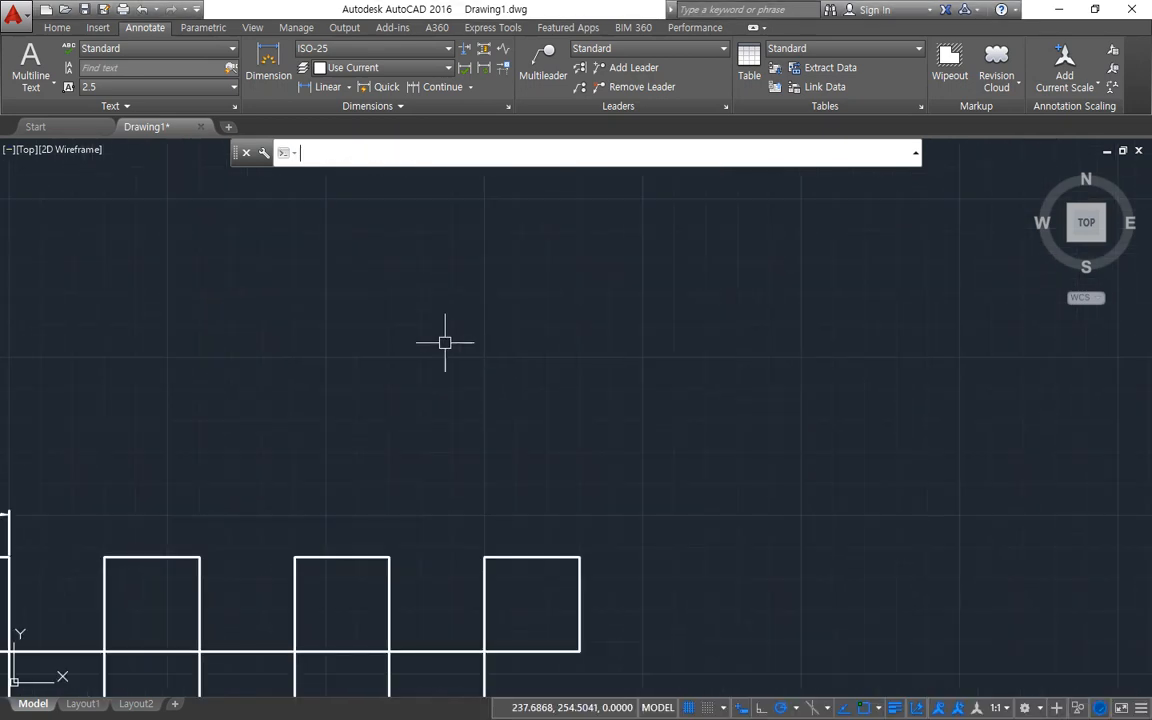
type("c")
key("Return")
left_click(423, 362)
type("30")
key("Return")
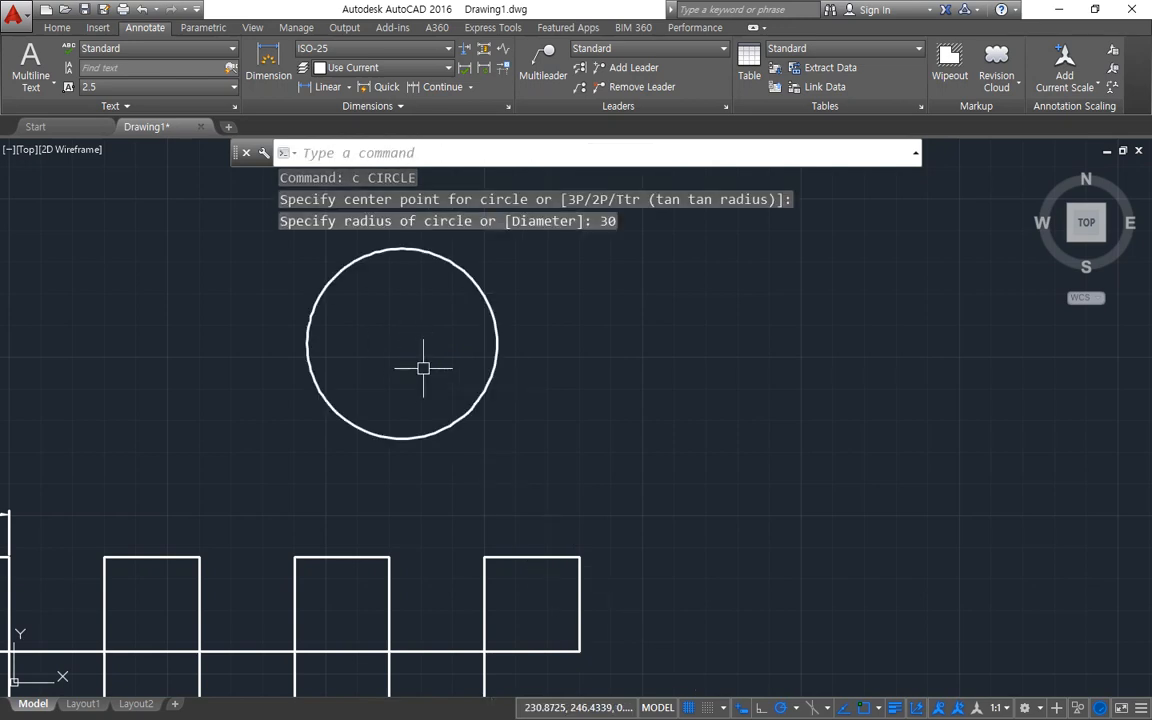
Set the fit option of the ISO-25 dimension style to Either text or arrows (best fit) and apply it.
middle_click_drag(399, 327, 345, 378)
type("-D")
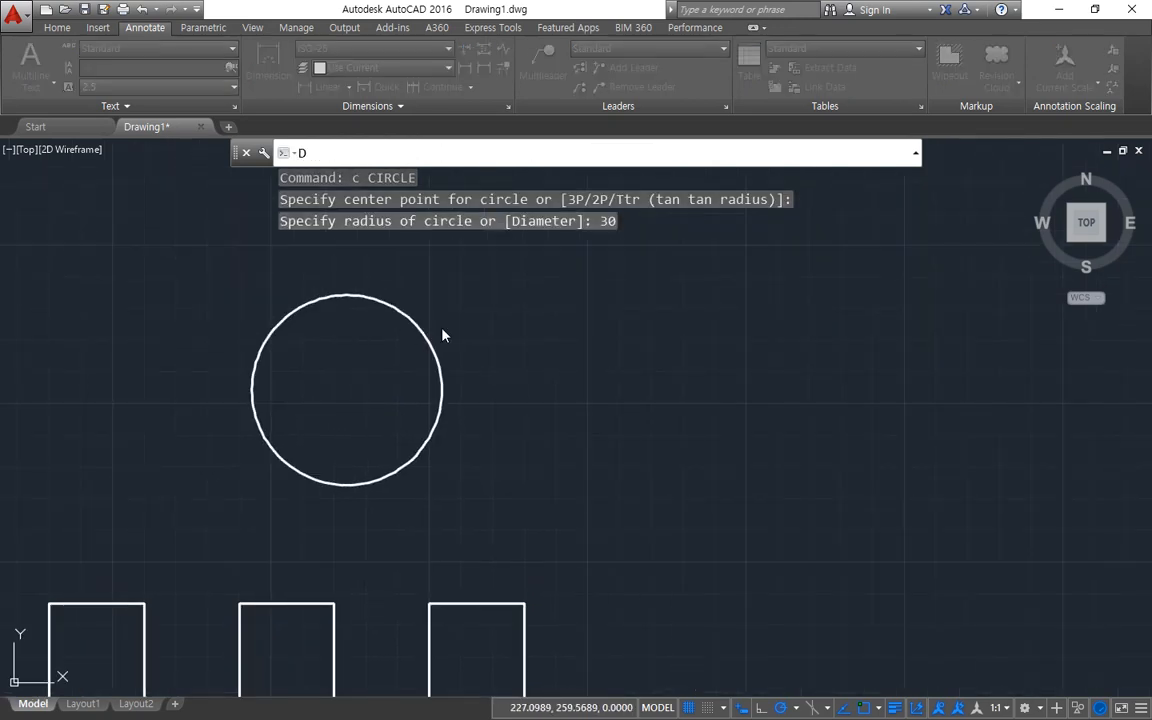
key("Return")
left_click(740, 332)
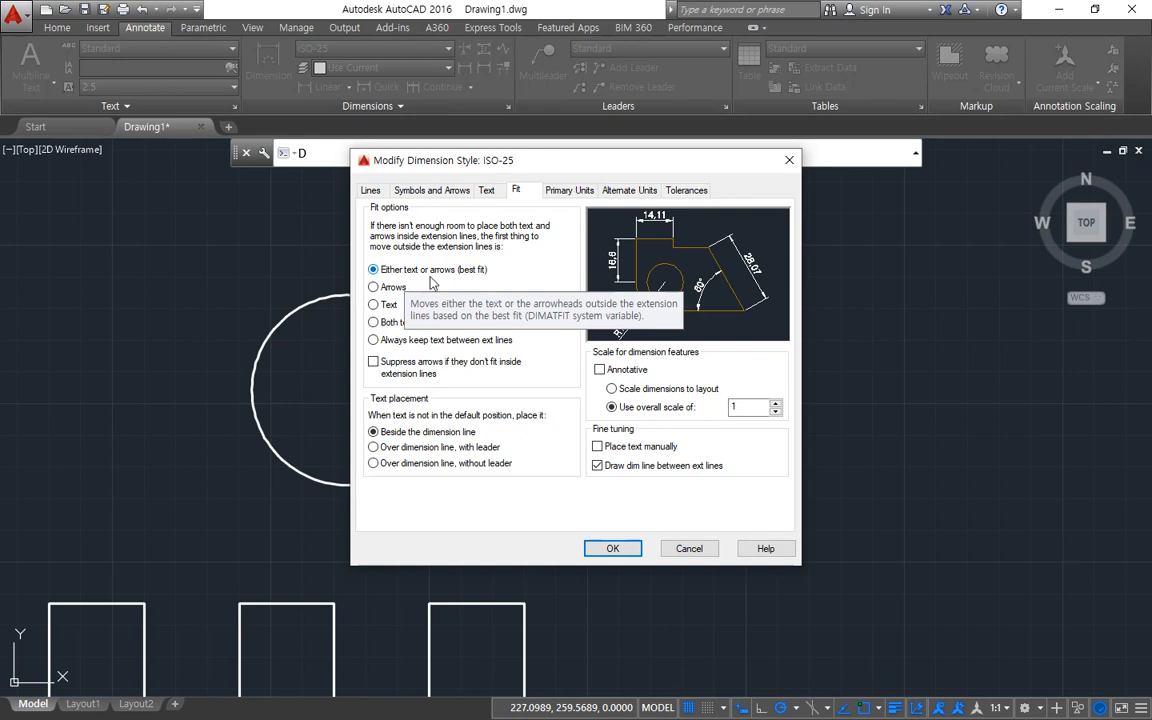
left_click(620, 547)
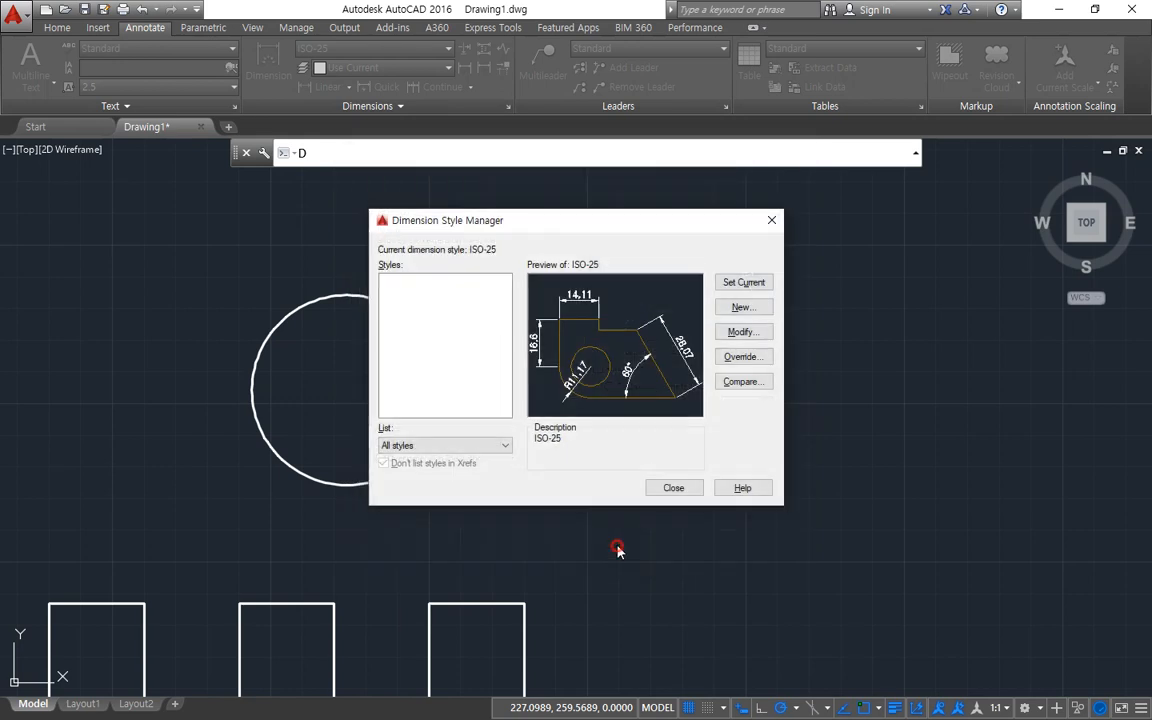
left_click(670, 486)
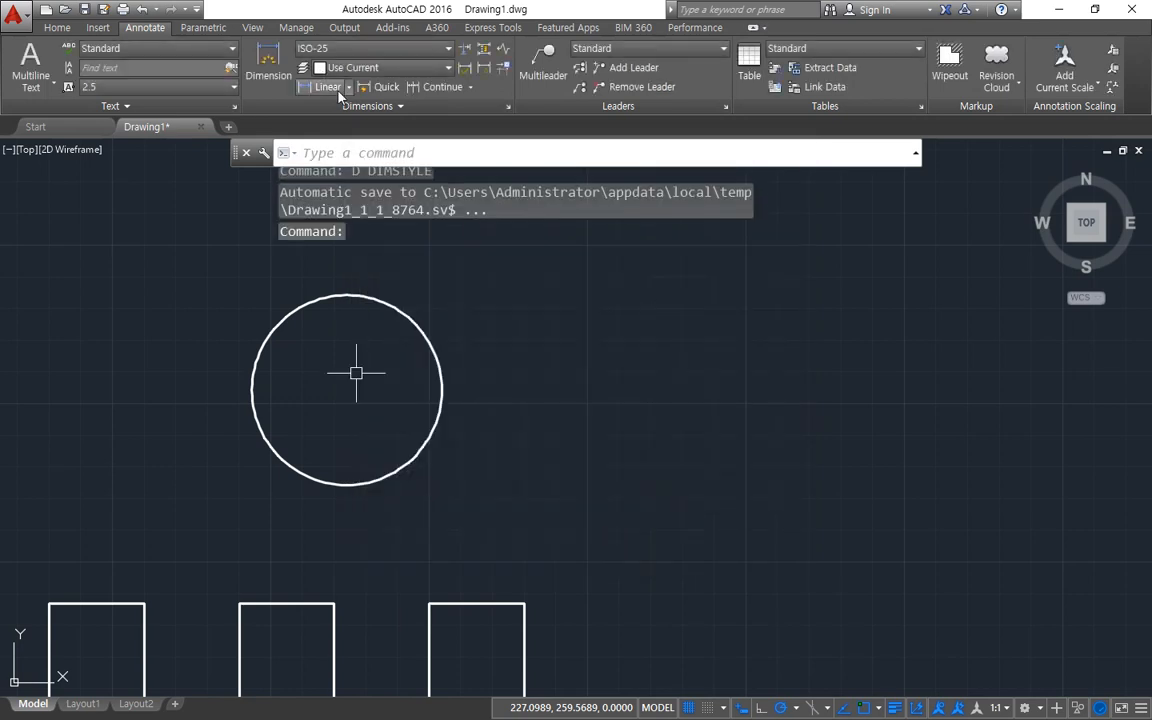
Draw a second circle with a radius of 30 beside the first one, above the pattern of squares.
type("c")
key("Return")
left_click(601, 390)
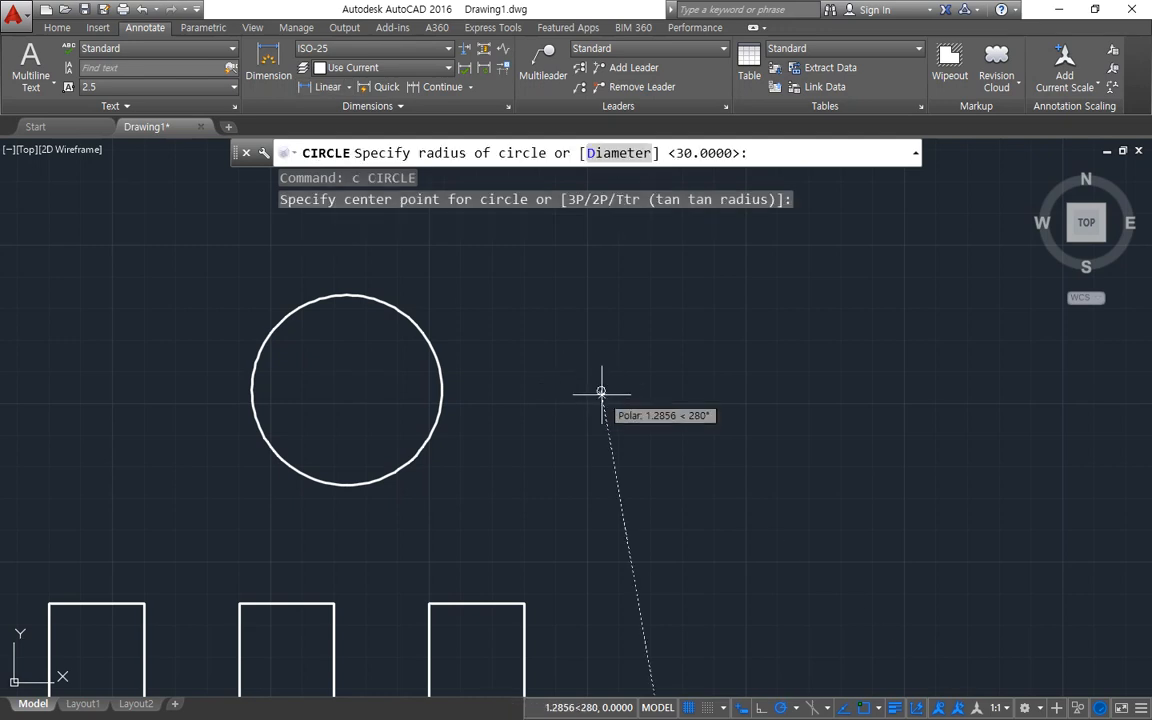
type("30")
key("Return")
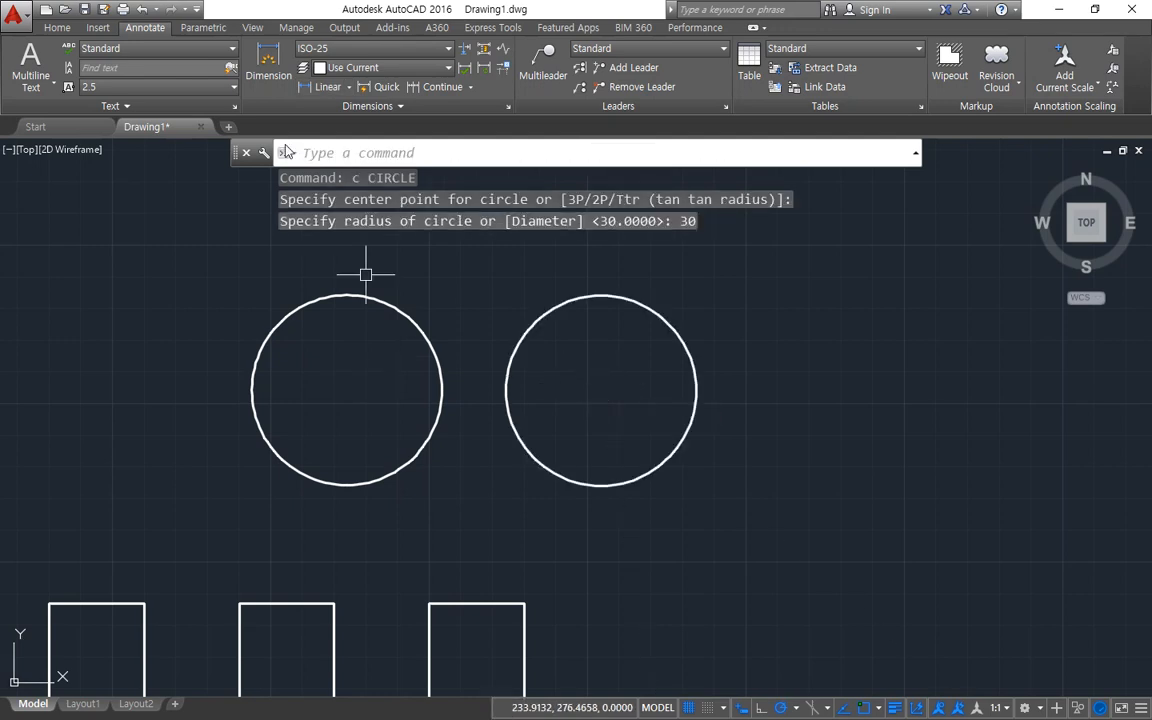
Add a radius dimension to the first circle, placing its text inside near the circle's upper-right edge.
left_click(349, 87)
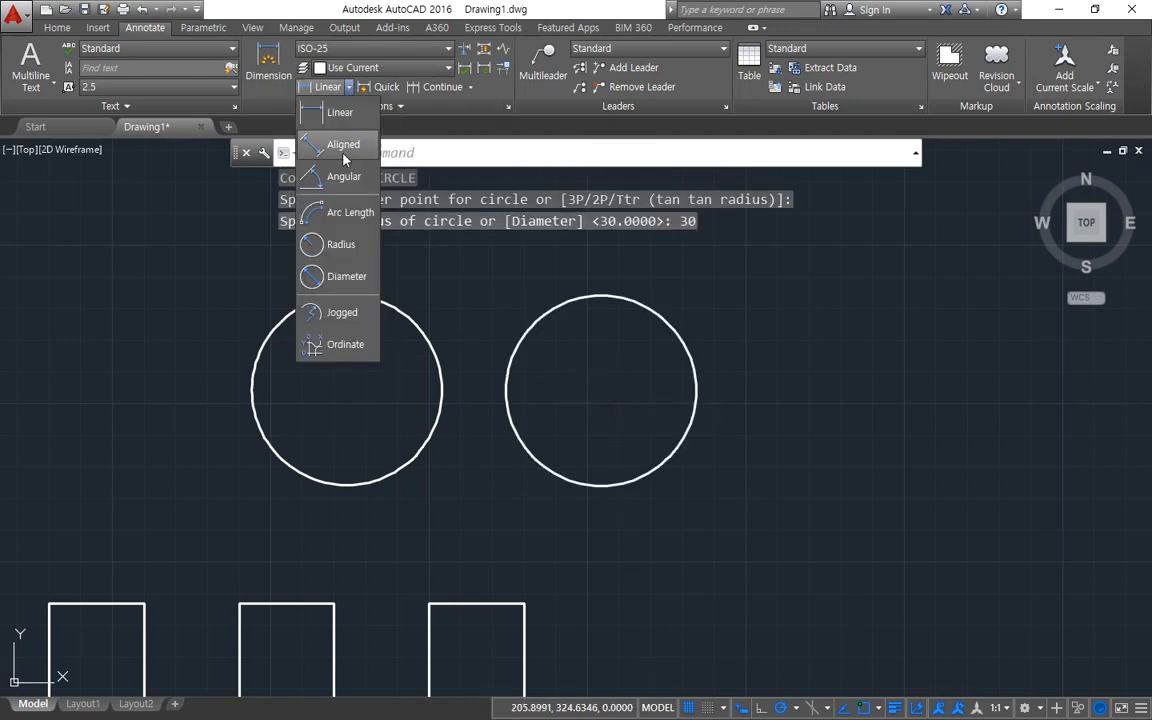
left_click(338, 244)
left_click(407, 326)
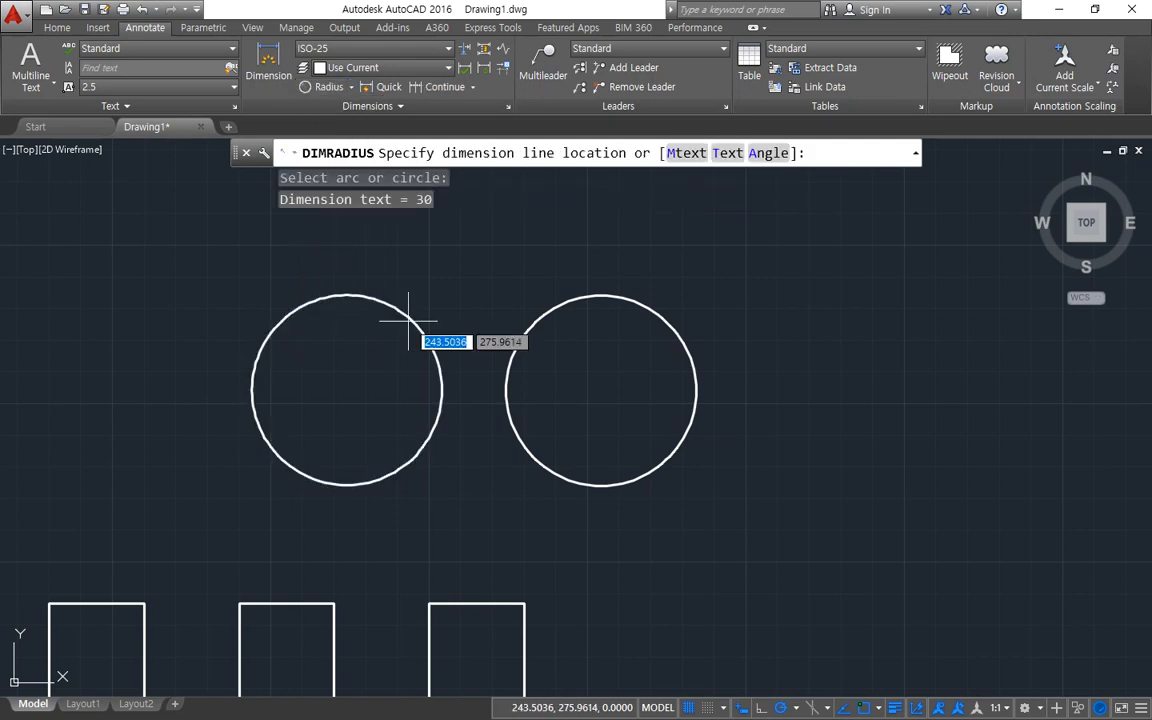
left_click(380, 328)
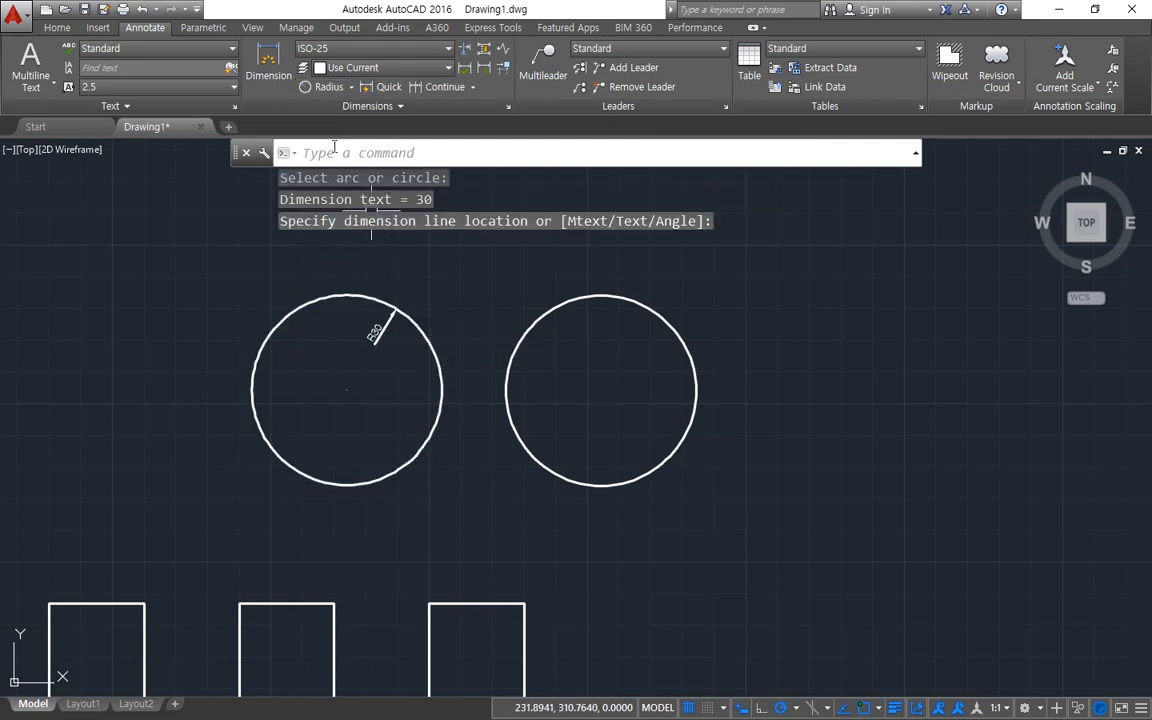
Add a diameter dimension to the second circle, placing its text inside near the circle's upper-right edge.
left_click(351, 87)
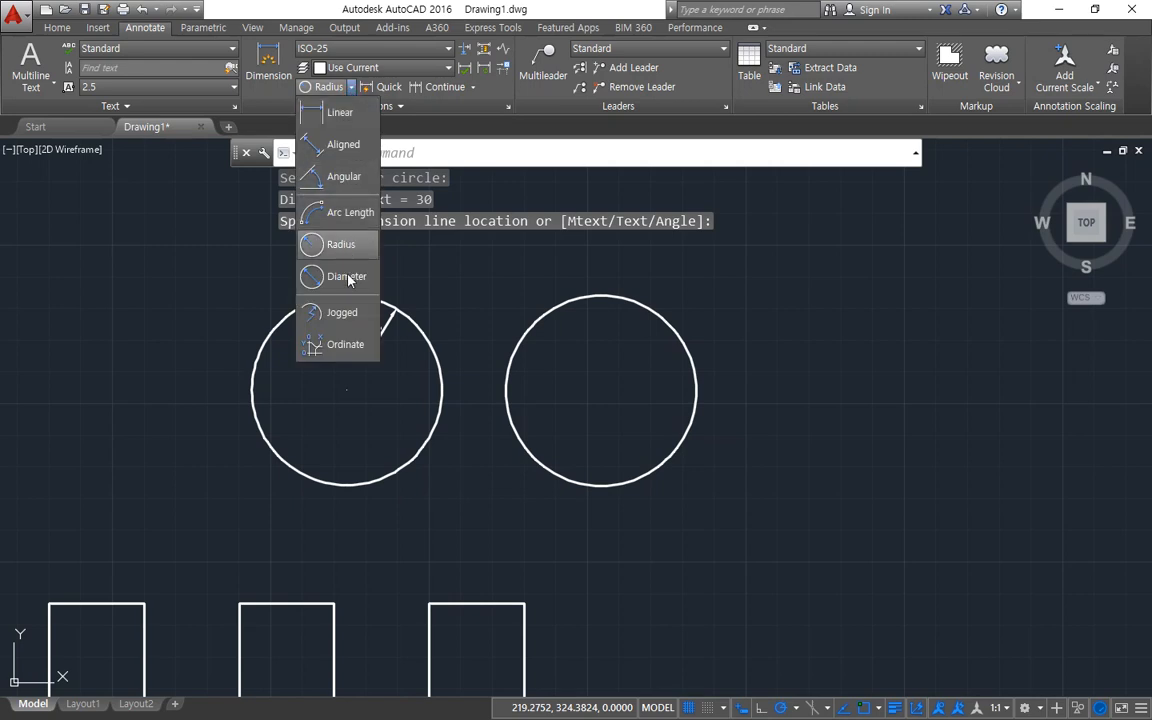
left_click(348, 278)
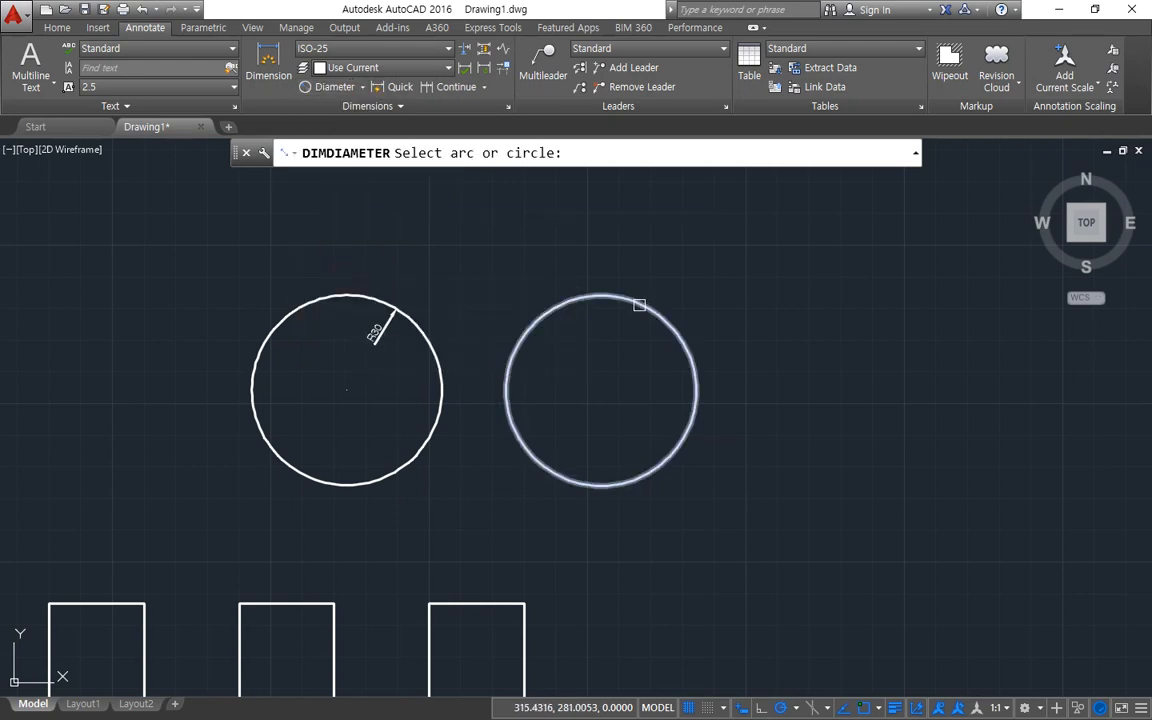
left_click(636, 304)
left_click(628, 332)
scroll(625, 330, "up", 2)
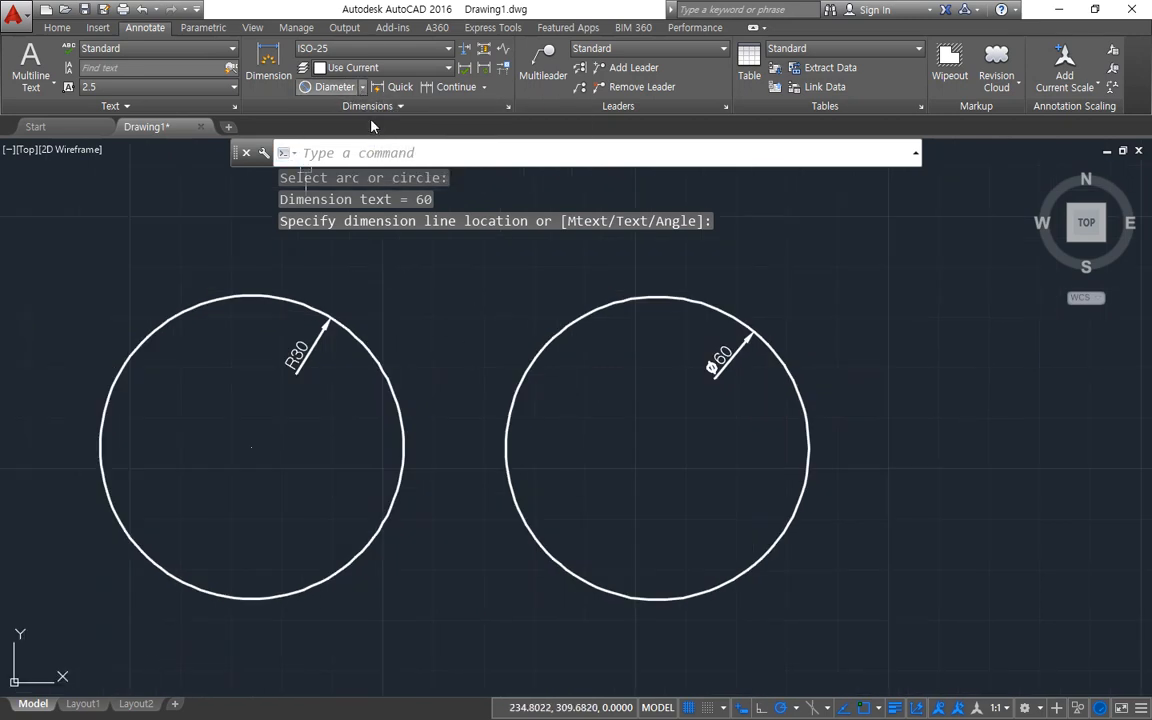
Add another diameter dimension to the second circle with its text outside the circle's upper-left edge.
left_click(330, 88)
left_click(533, 370)
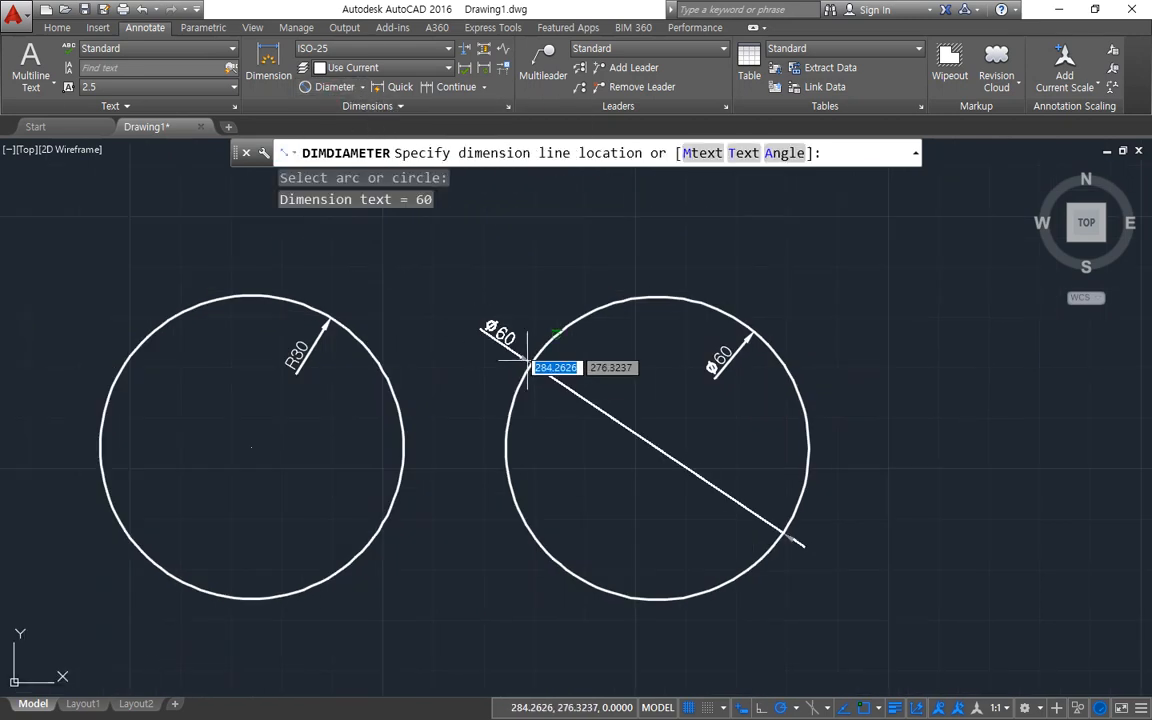
left_click(528, 360)
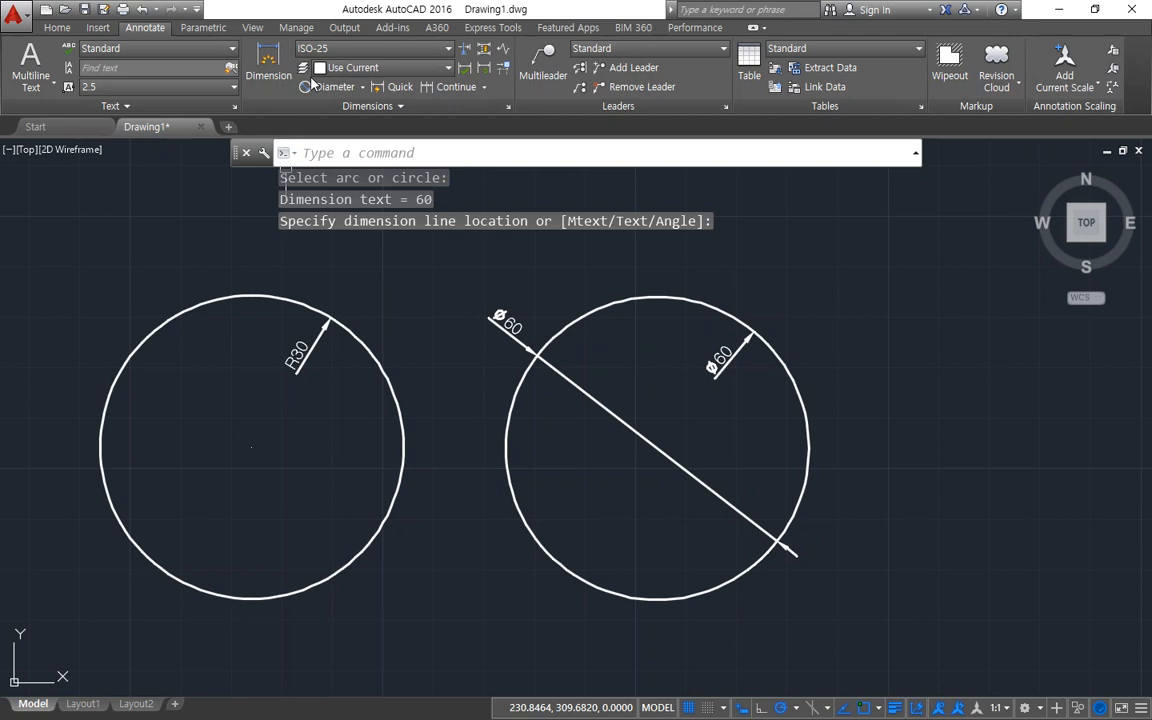
Add another radius dimension to the first circle with its text outside the circle's upper-left edge.
left_click(362, 88)
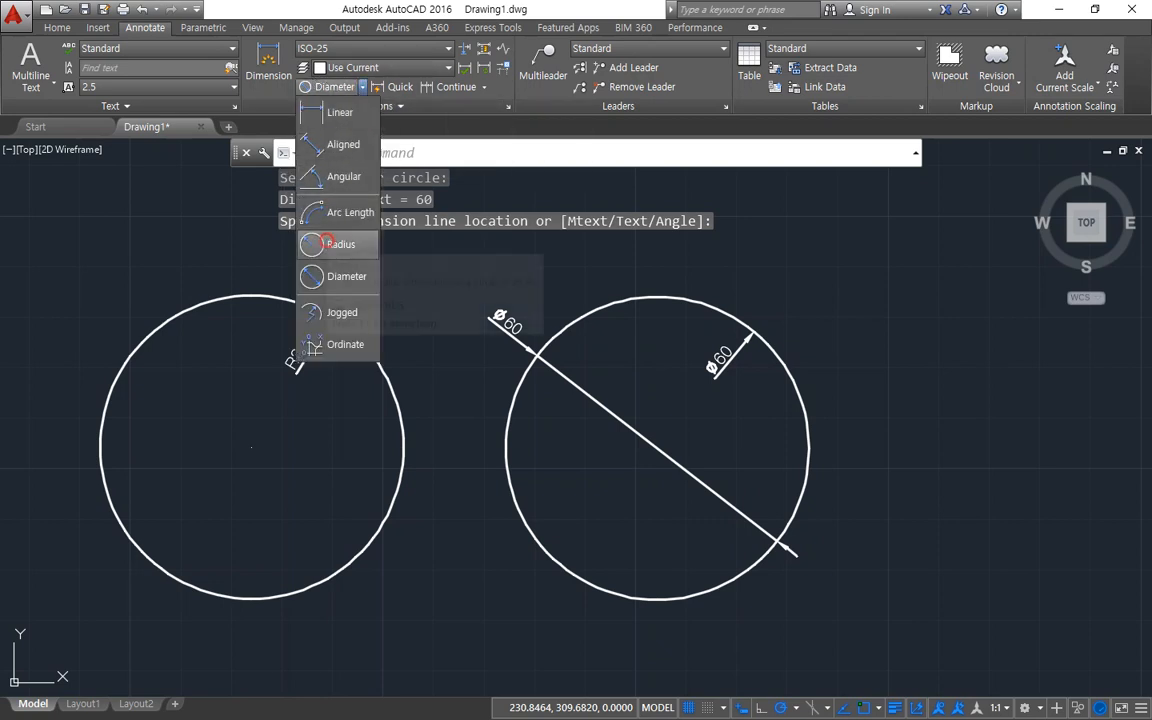
left_click(338, 240)
left_click(173, 316)
left_click(135, 322)
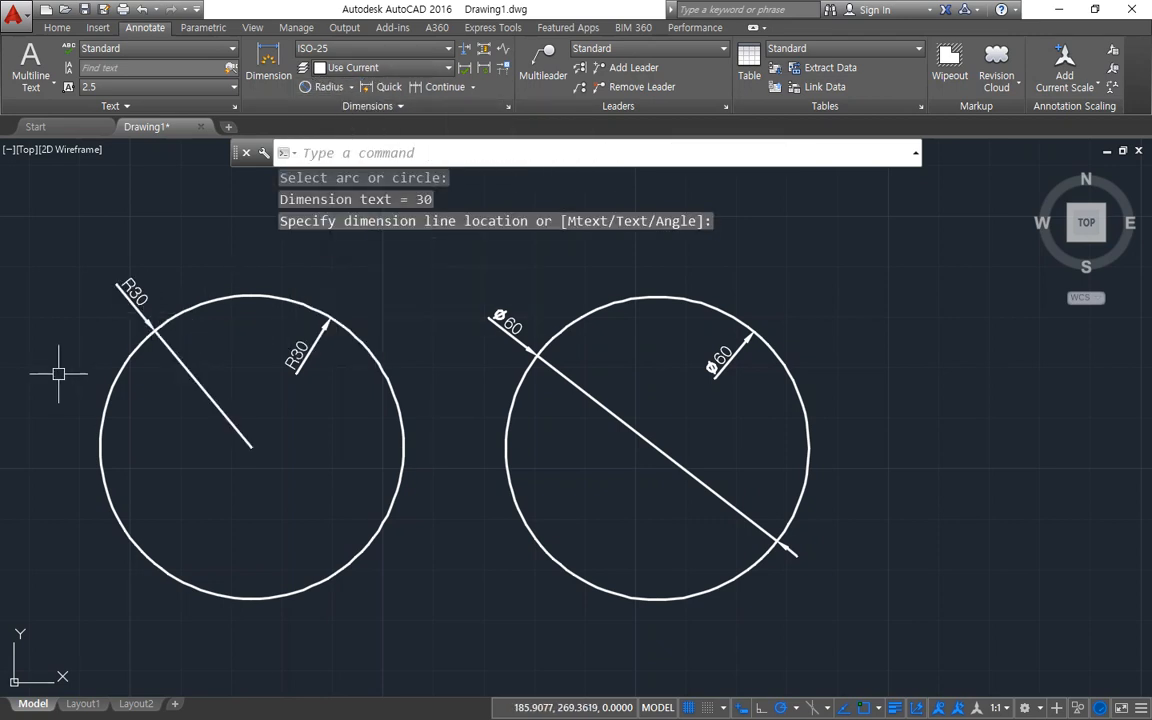
middle_click_drag(71, 338, 97, 338)
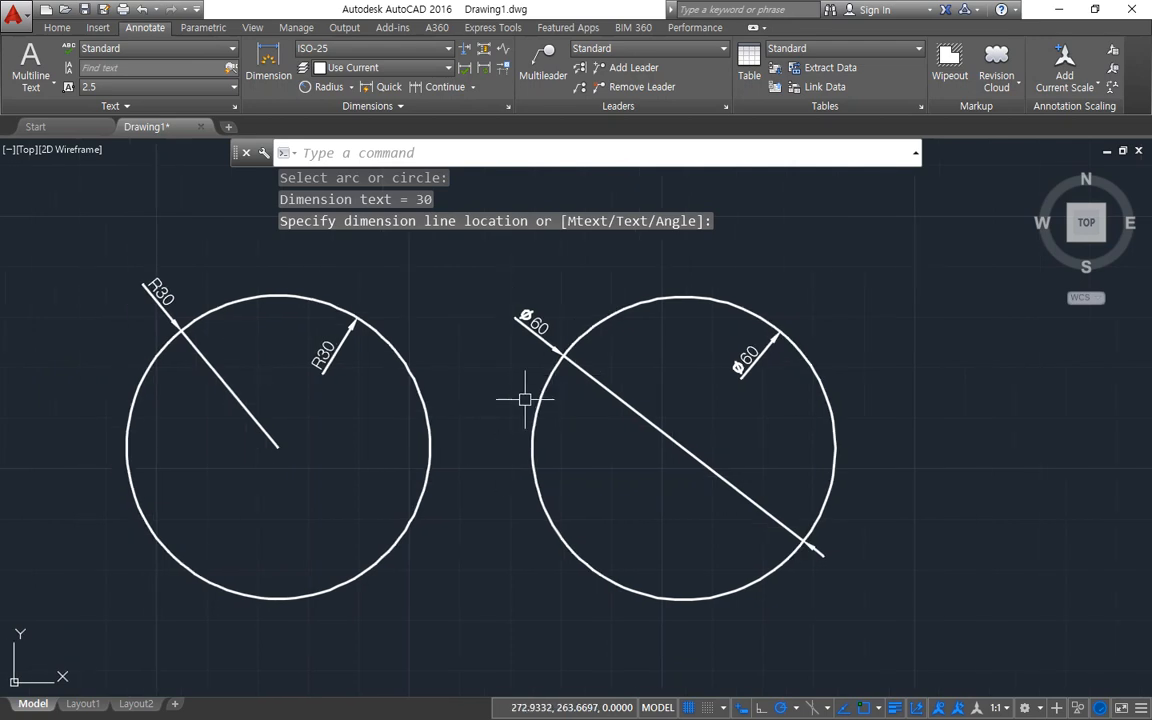
Set the fit option of the ISO-25 dimension style to Arrows and apply it to the drawing.
key("Return")
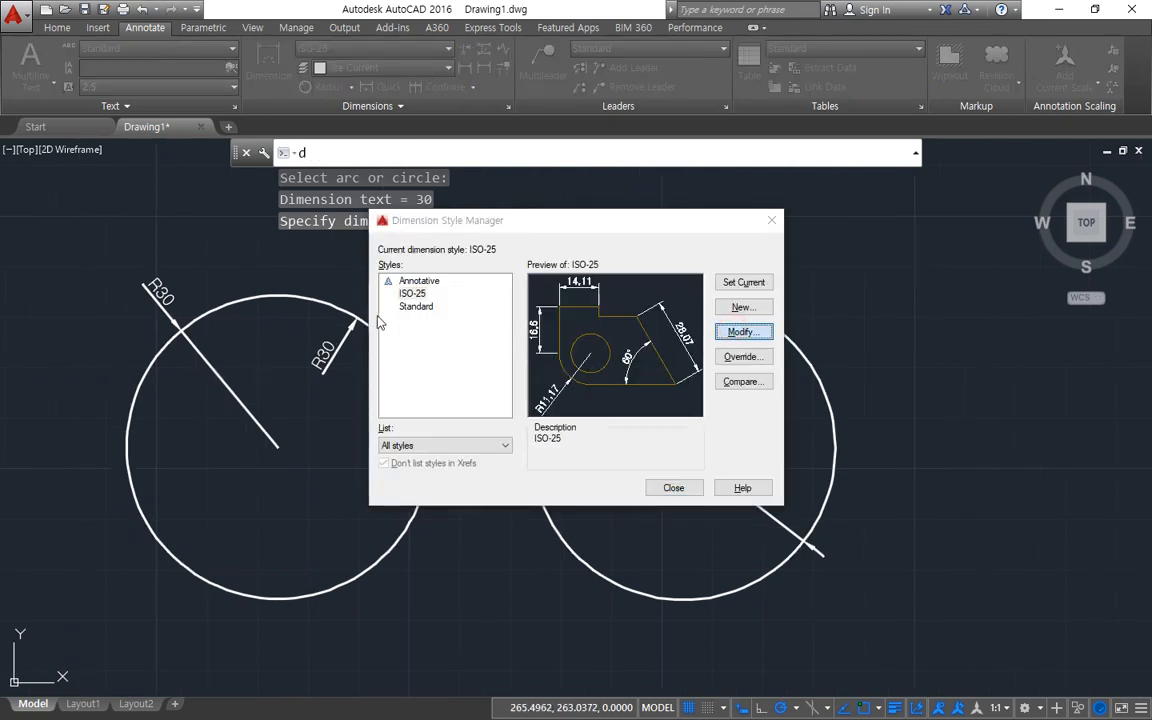
key("Return")
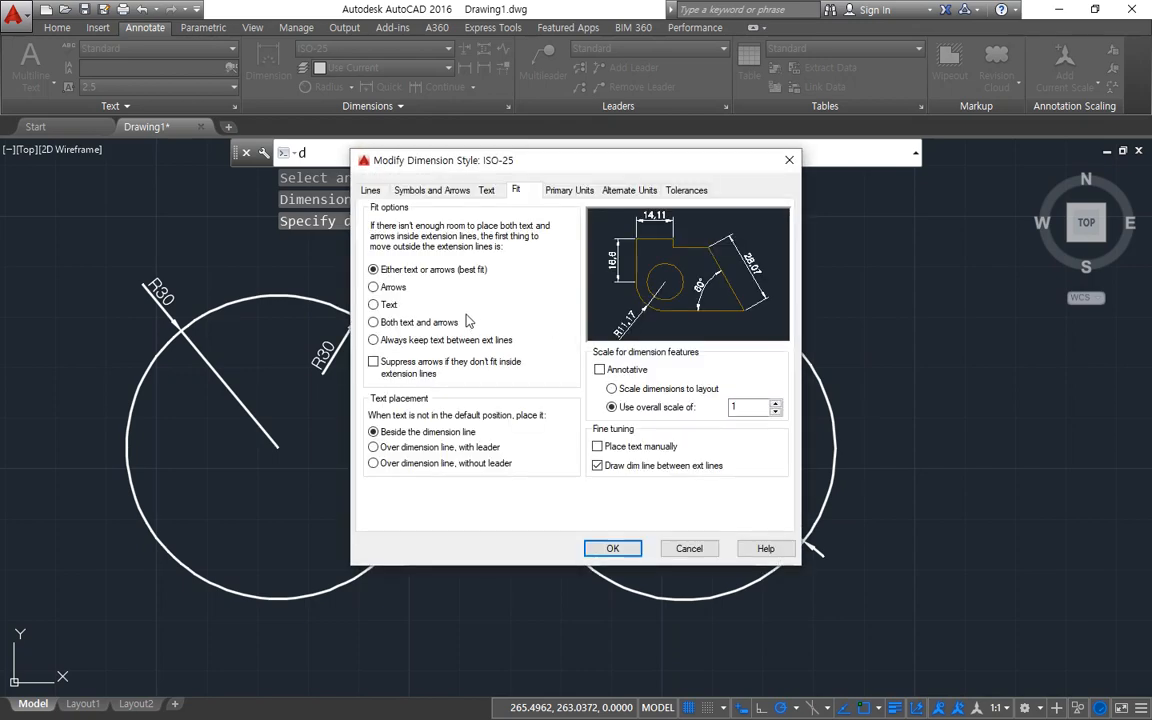
left_click(391, 288)
left_click(613, 548)
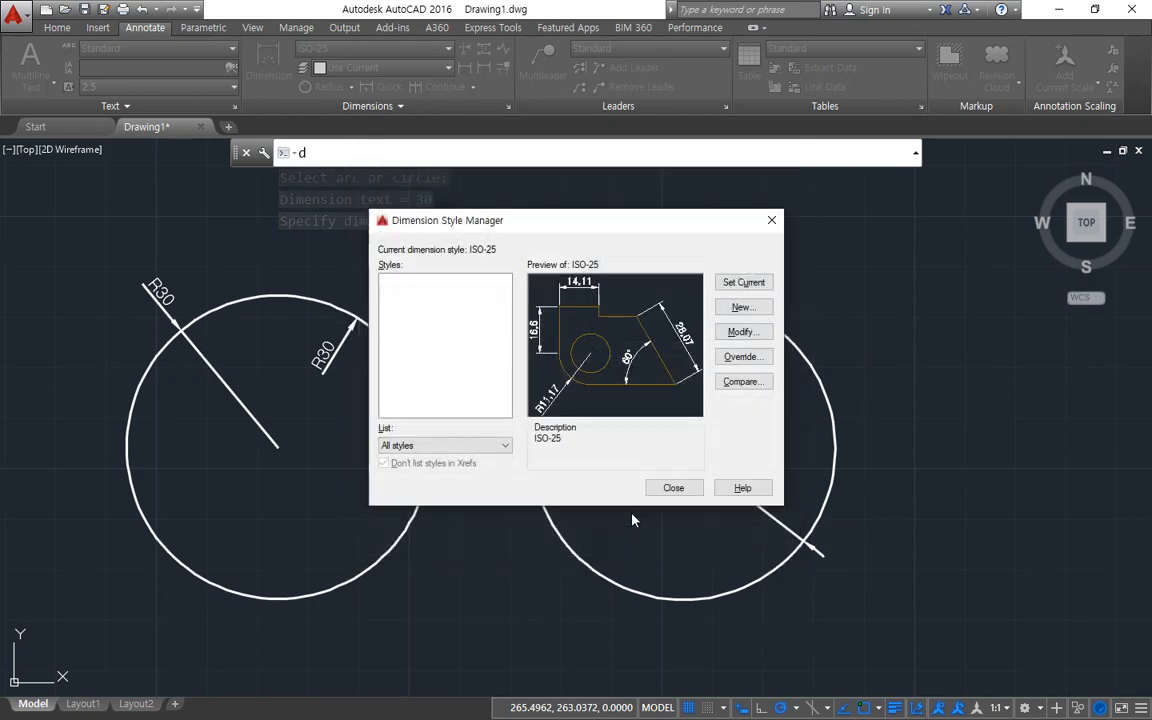
left_click(670, 489)
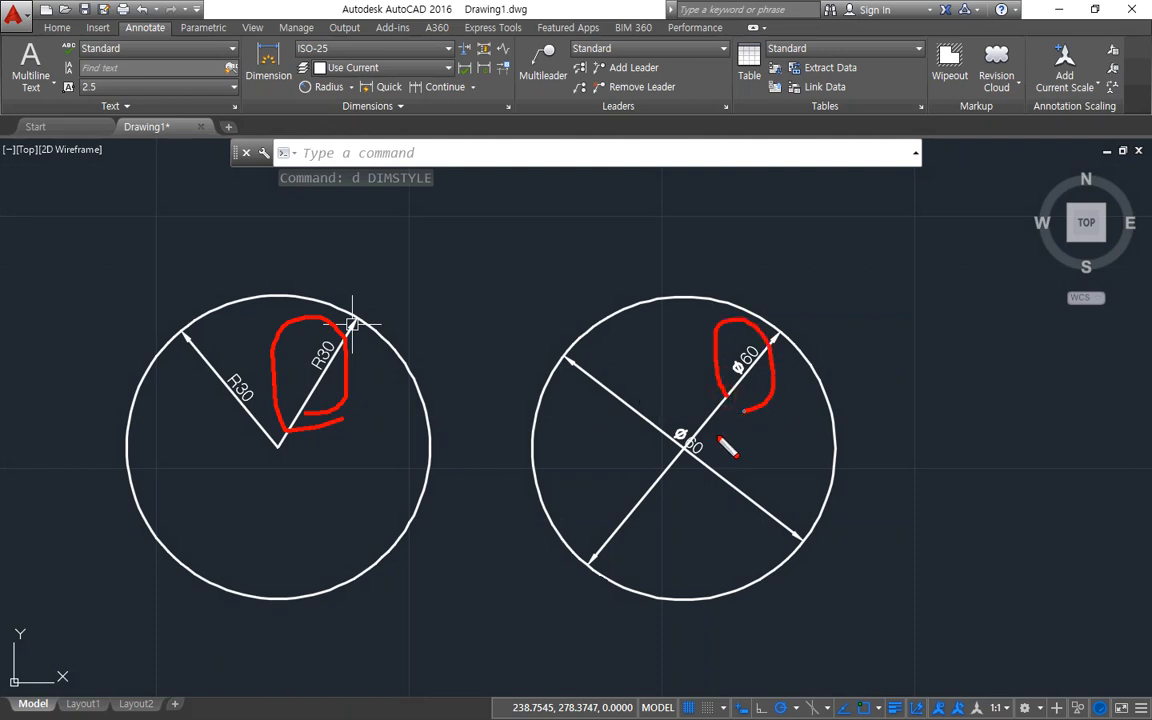
Erase the radius and diameter dimensions that point to the upper-right edges of the two circles.
left_click(725, 397)
left_click(318, 381)
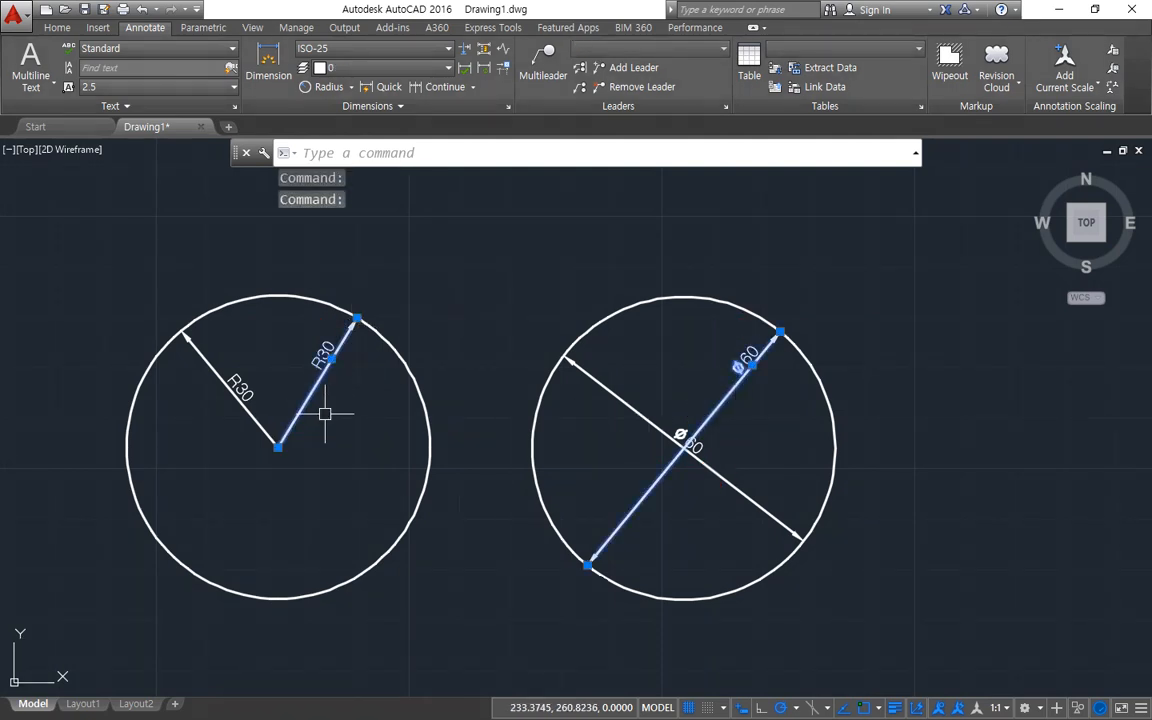
type("e")
key("Return")
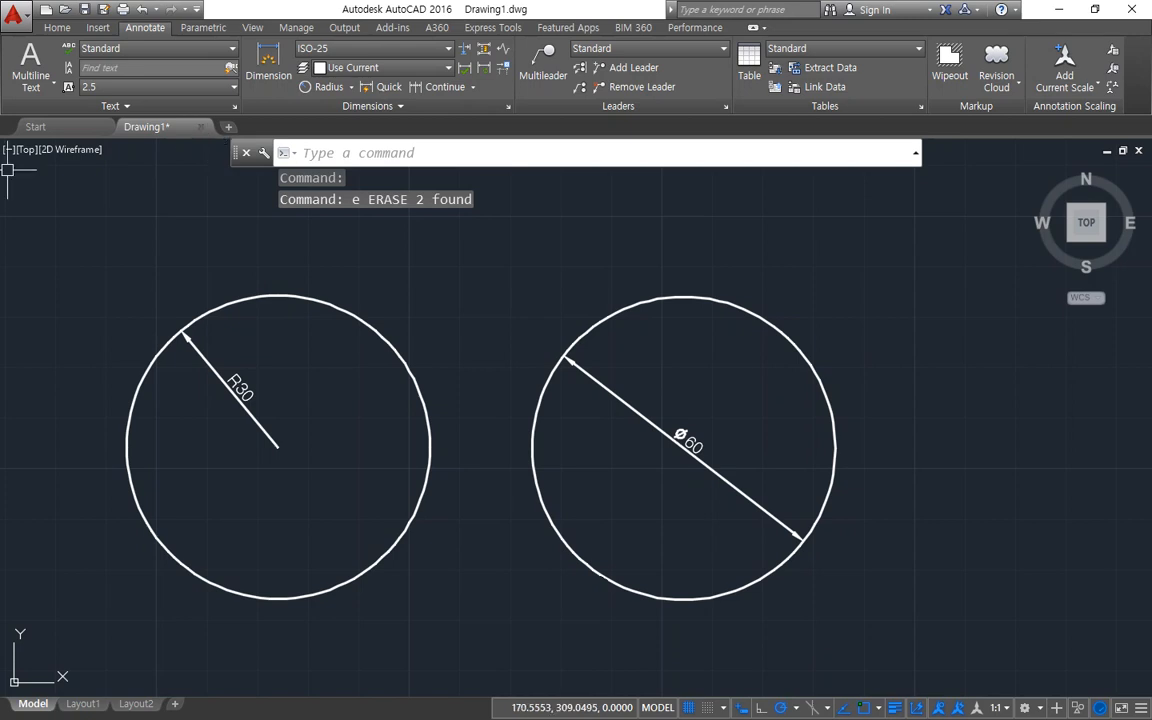
Try the ISO-25 text placement Over dimension line, with leader, then restore Beside the dimension line and close the style settings.
type("d")
key("Return")
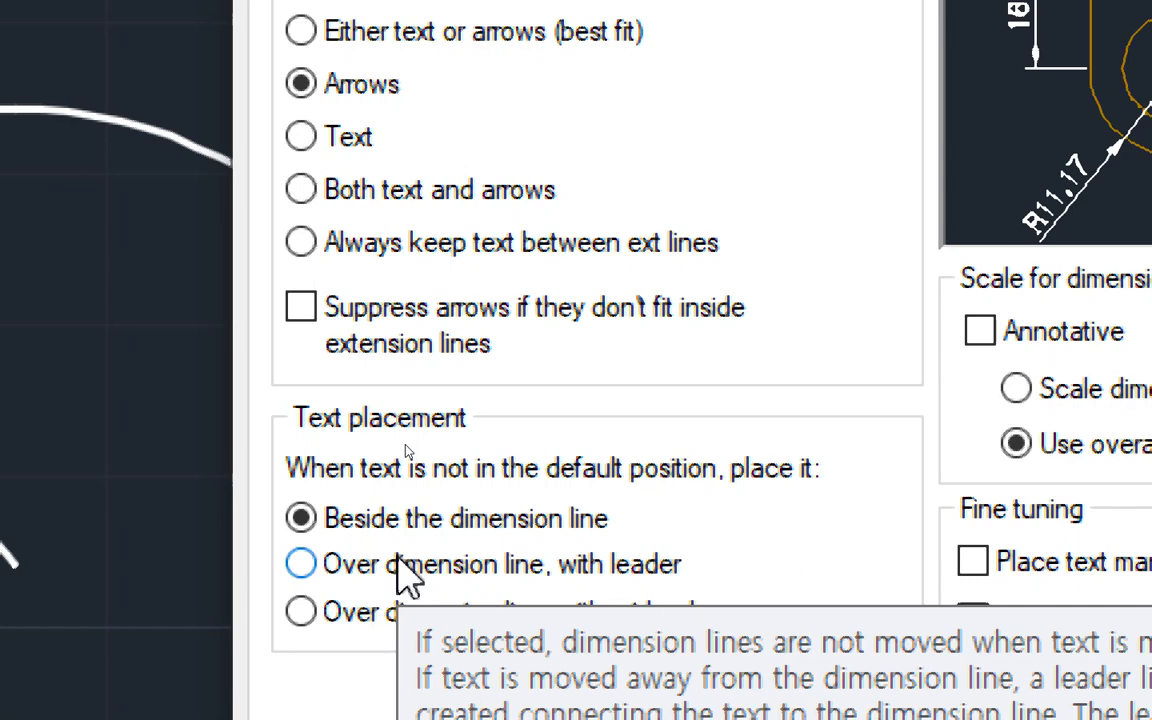
left_click(370, 563)
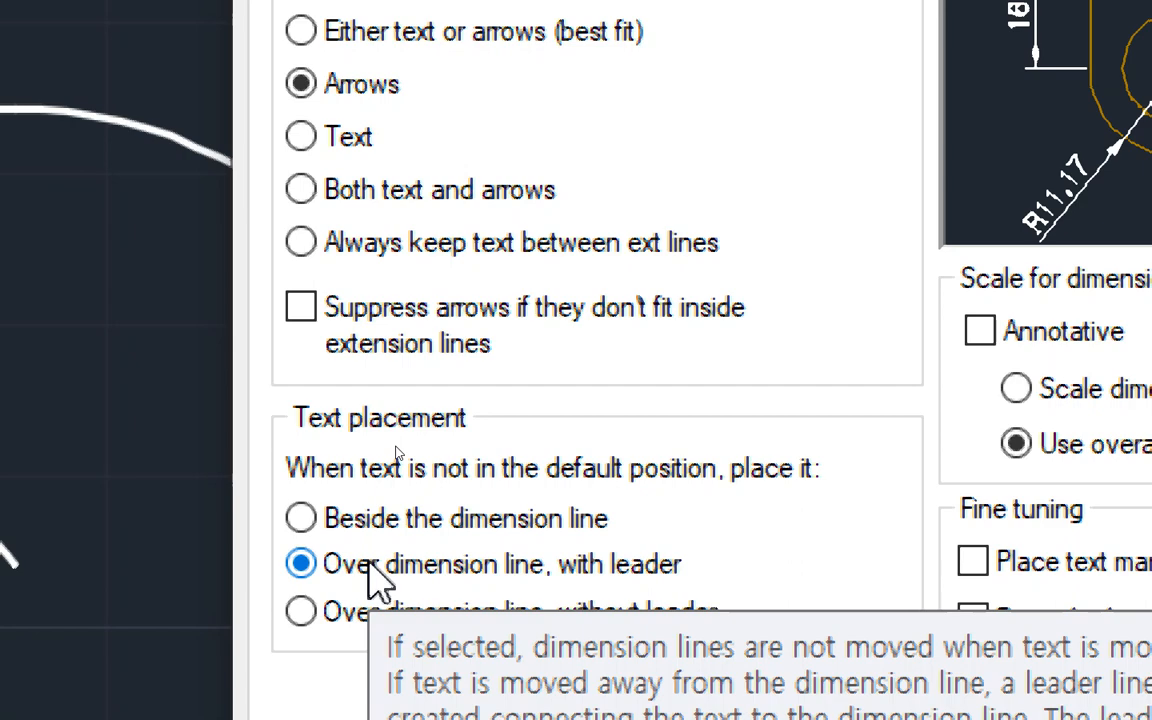
left_click(398, 522)
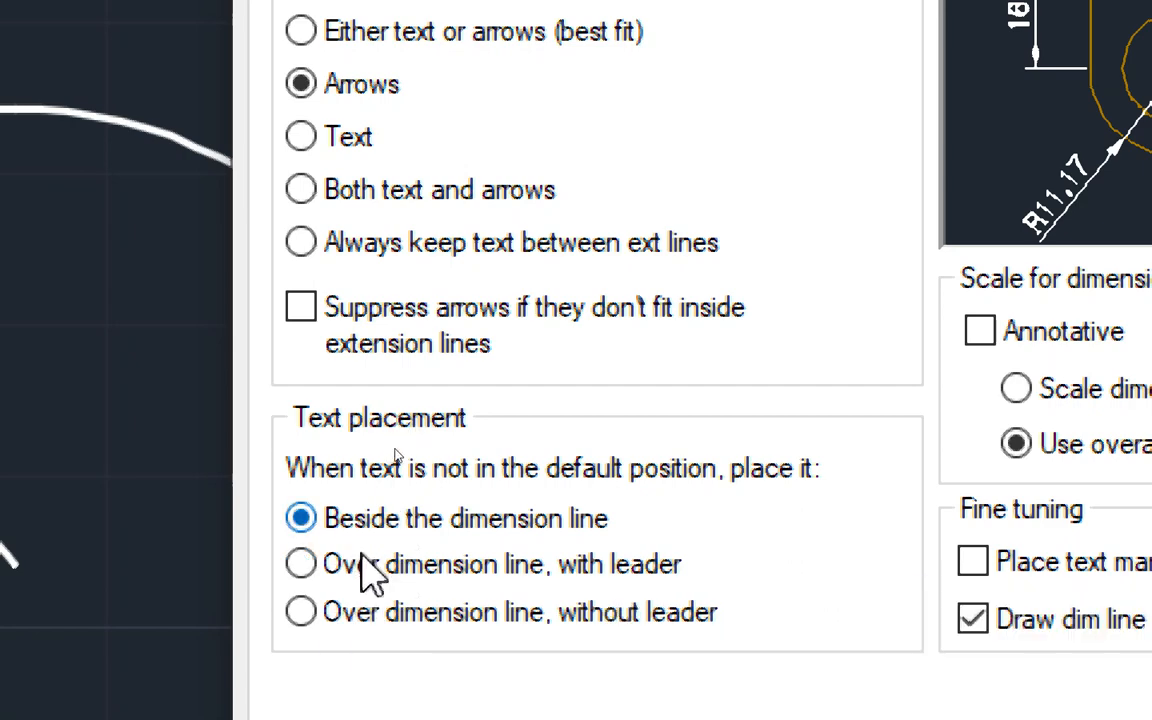
left_click(367, 565)
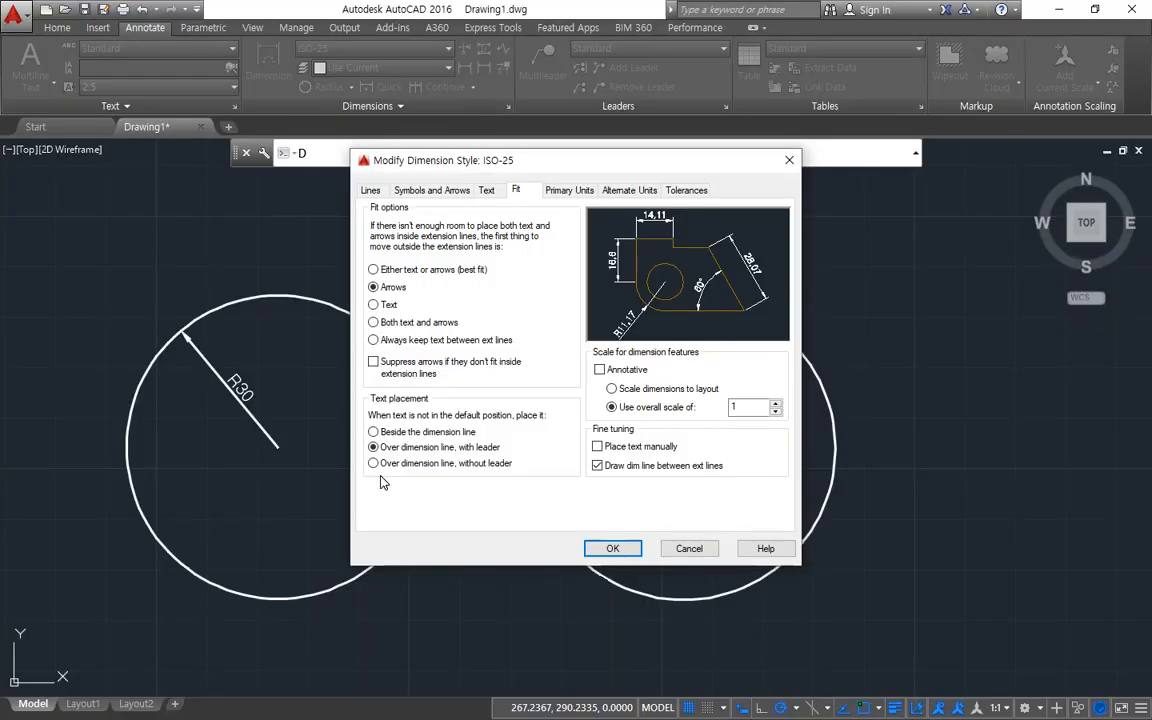
left_click(374, 432)
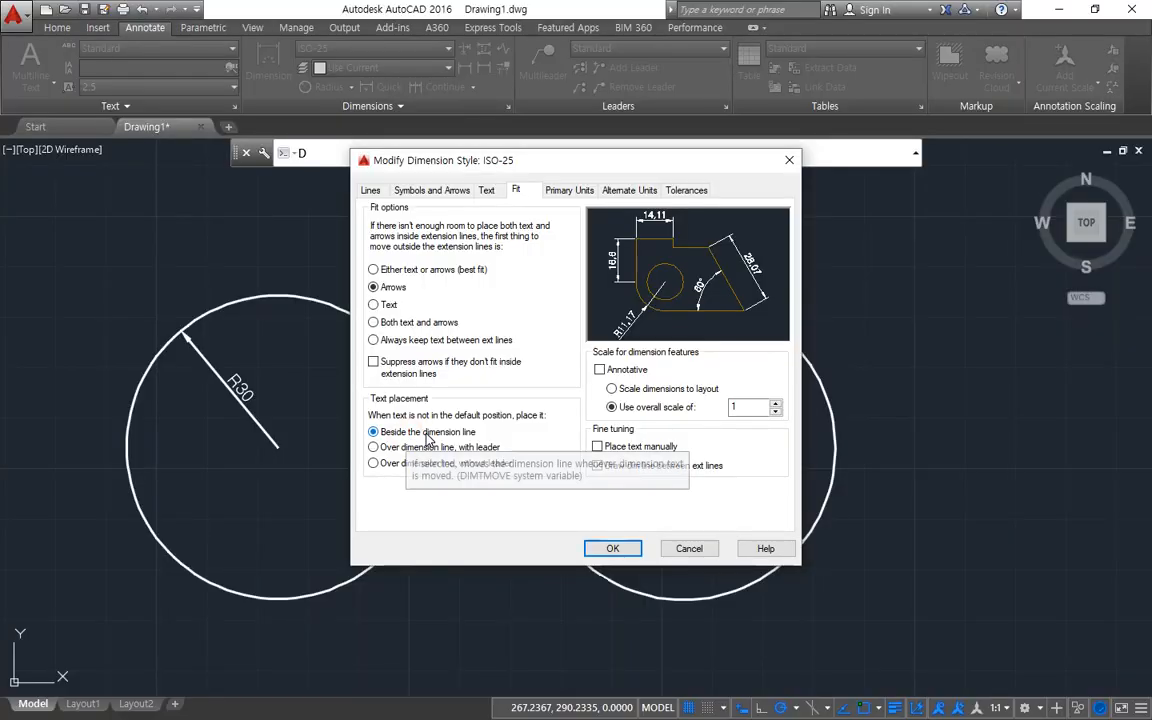
left_click(610, 547)
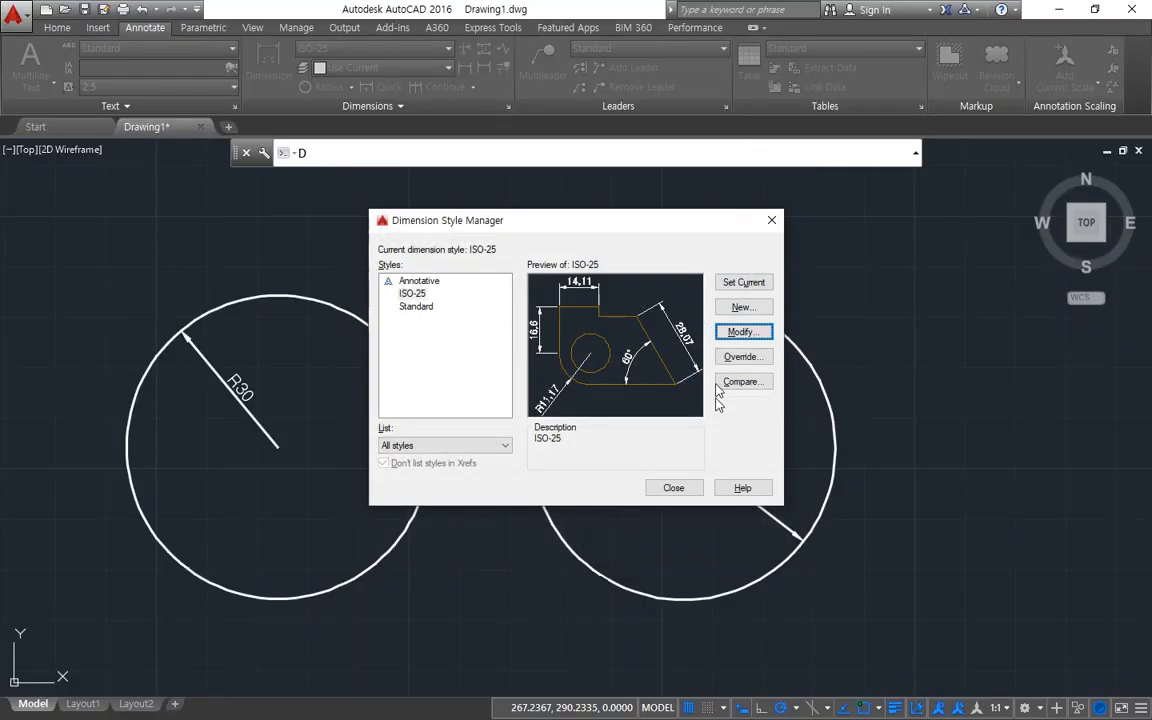
left_click(673, 487)
scroll(471, 393, "down", 5)
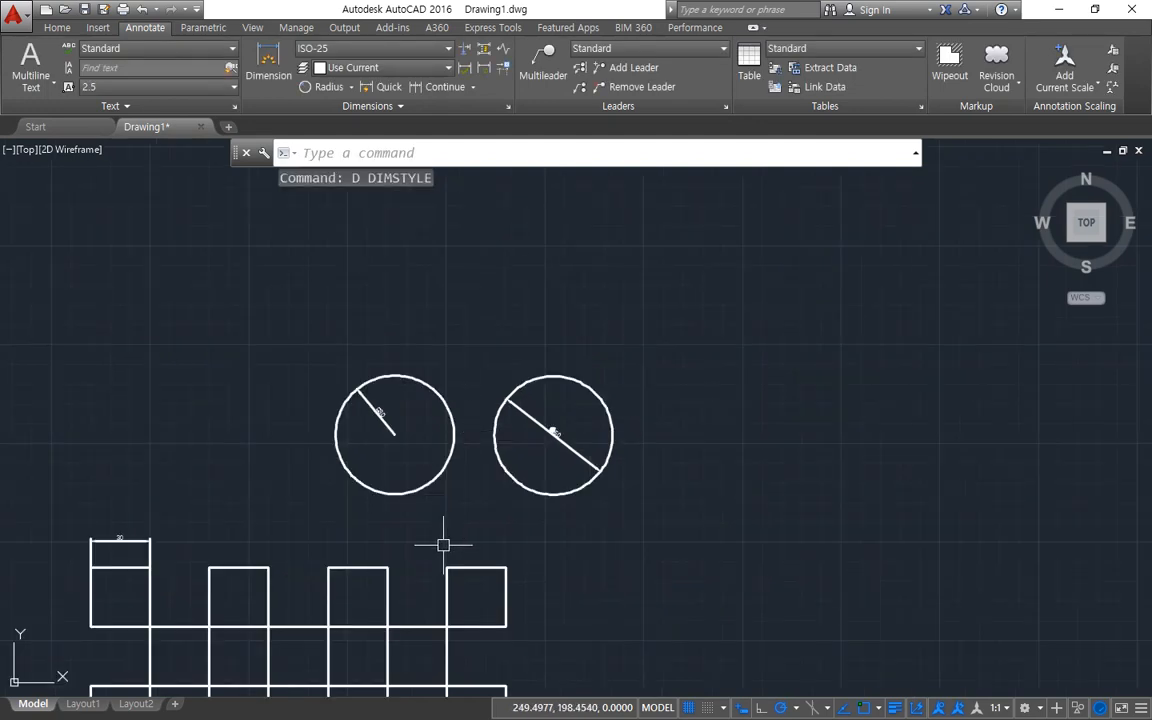
middle_click_drag(445, 543, 354, 469)
scroll(354, 469, "up", 5)
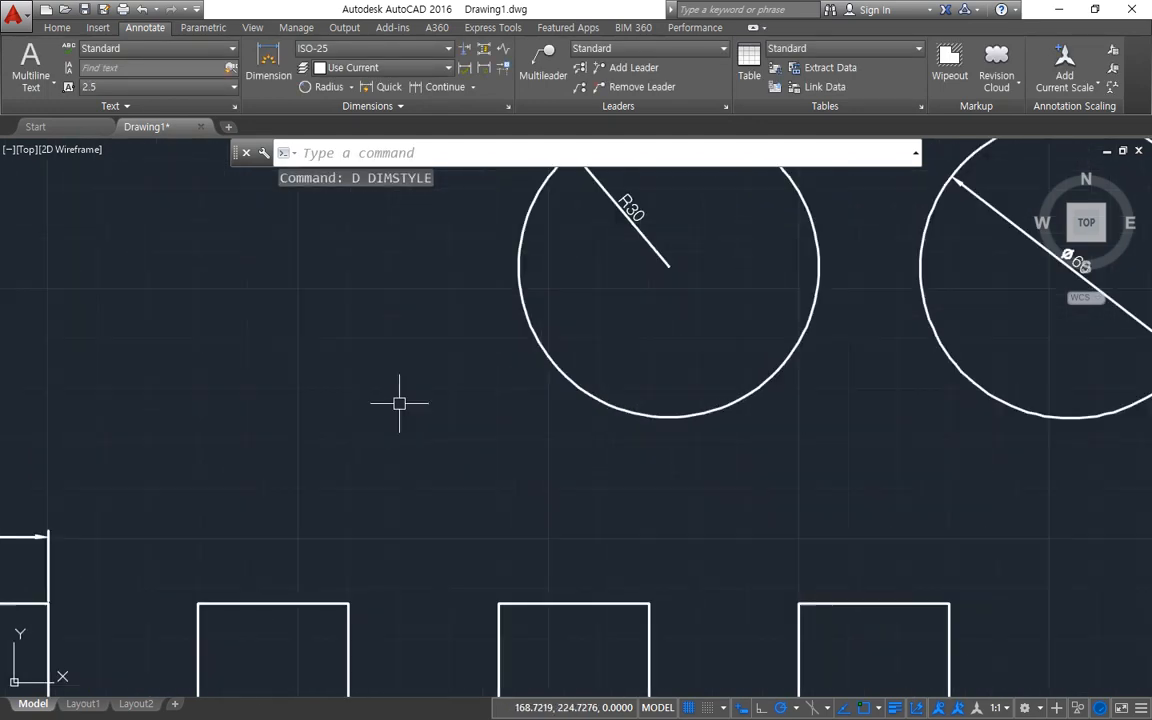
left_click(350, 87)
left_click(340, 112)
scroll(309, 265, "up", 5)
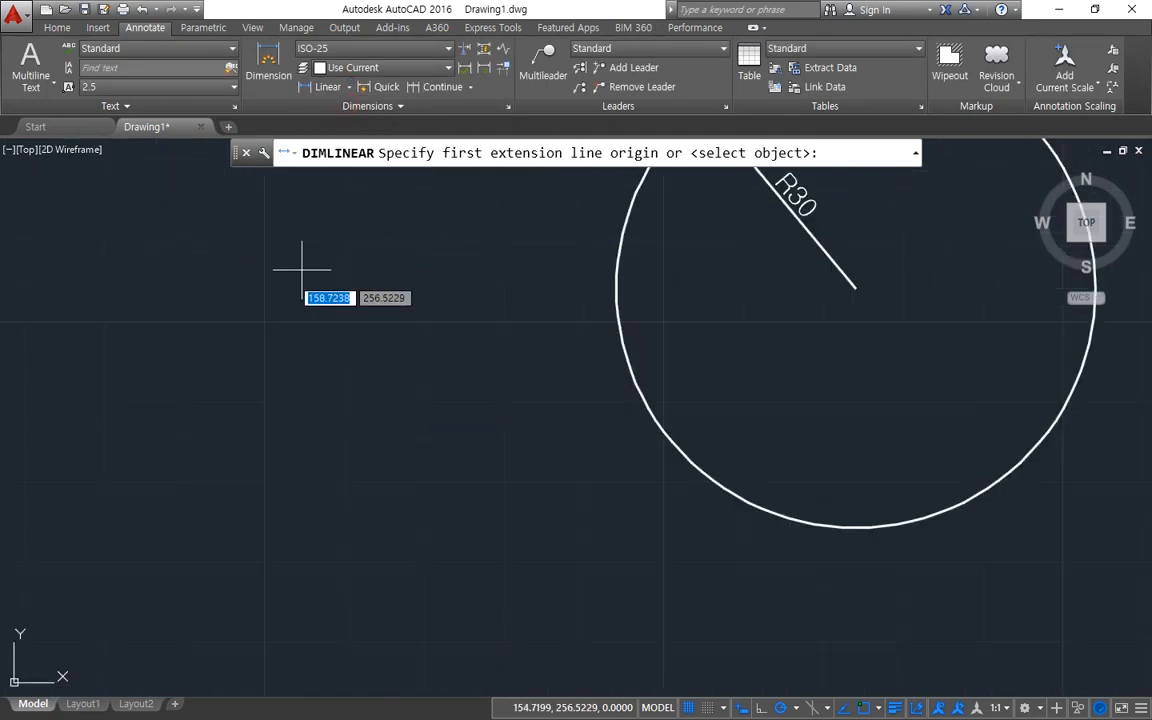
left_click(243, 340)
left_click(357, 340)
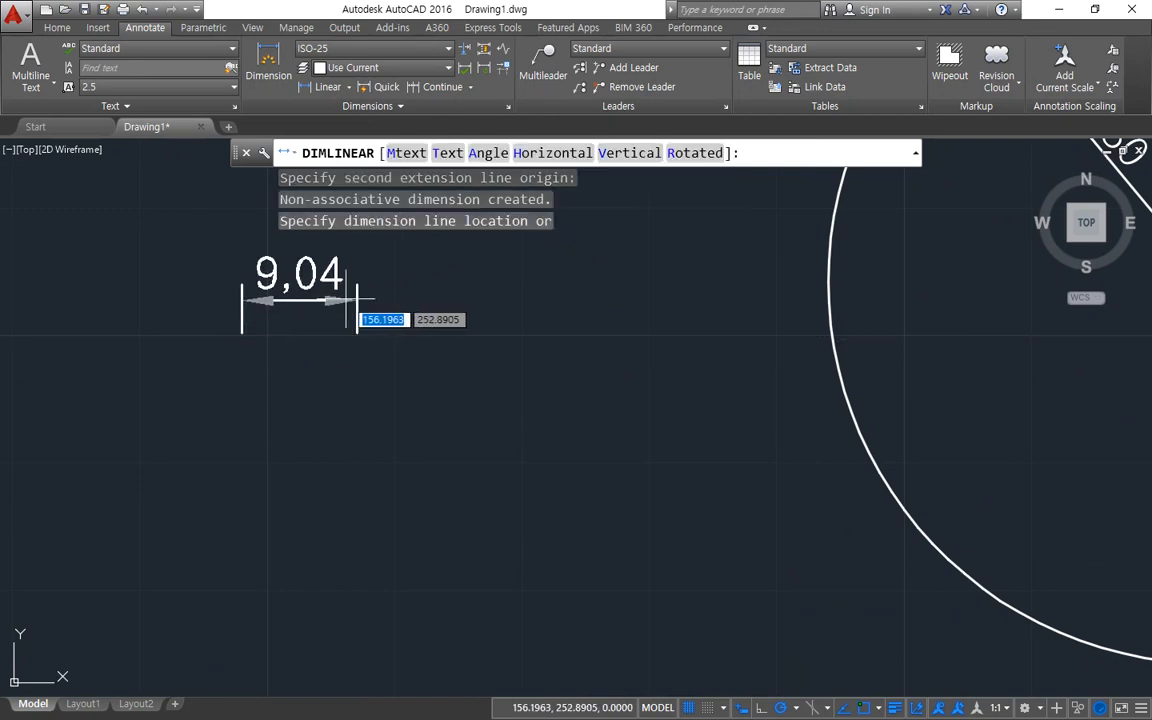
key("Escape")
Place a horizontal linear dimension between two points about 3.58 apart in the empty area beside the first circle.
key("space")
left_click(257, 334)
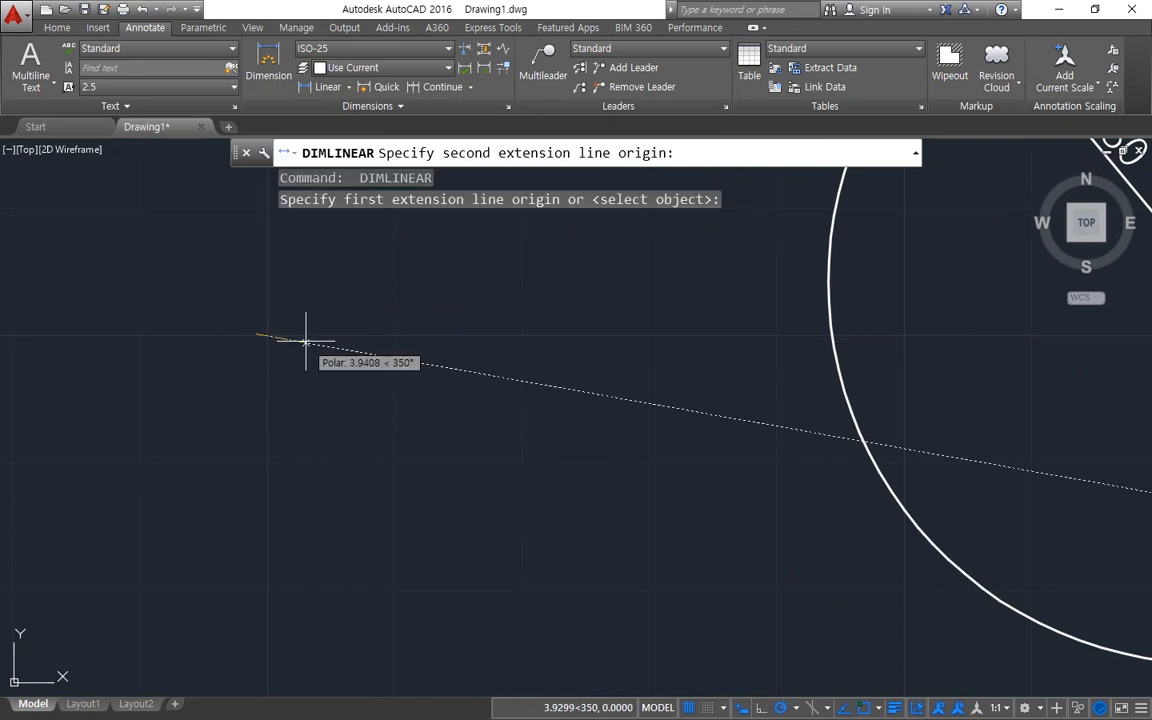
left_click(301, 333)
middle_click_drag(301, 333, 312, 445)
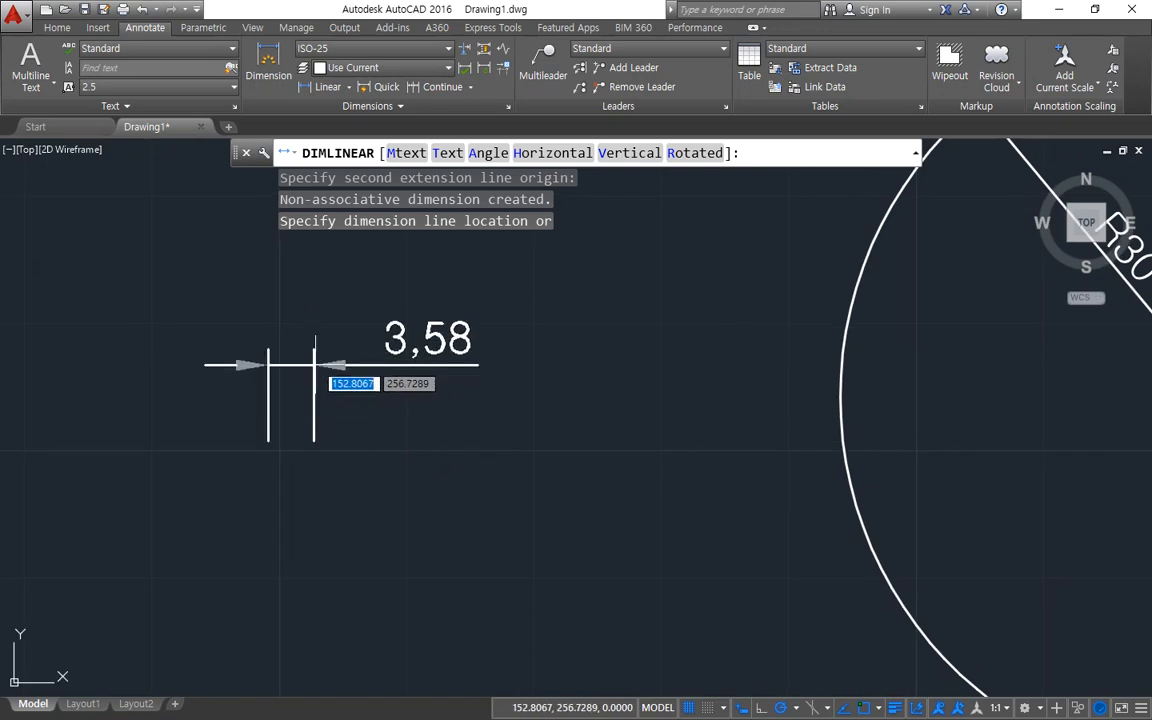
left_click(405, 364)
mouse_move(427, 357)
left_mouse_down()
mouse_move(470, 311)
mouse_move(457, 346)
left_mouse_up()
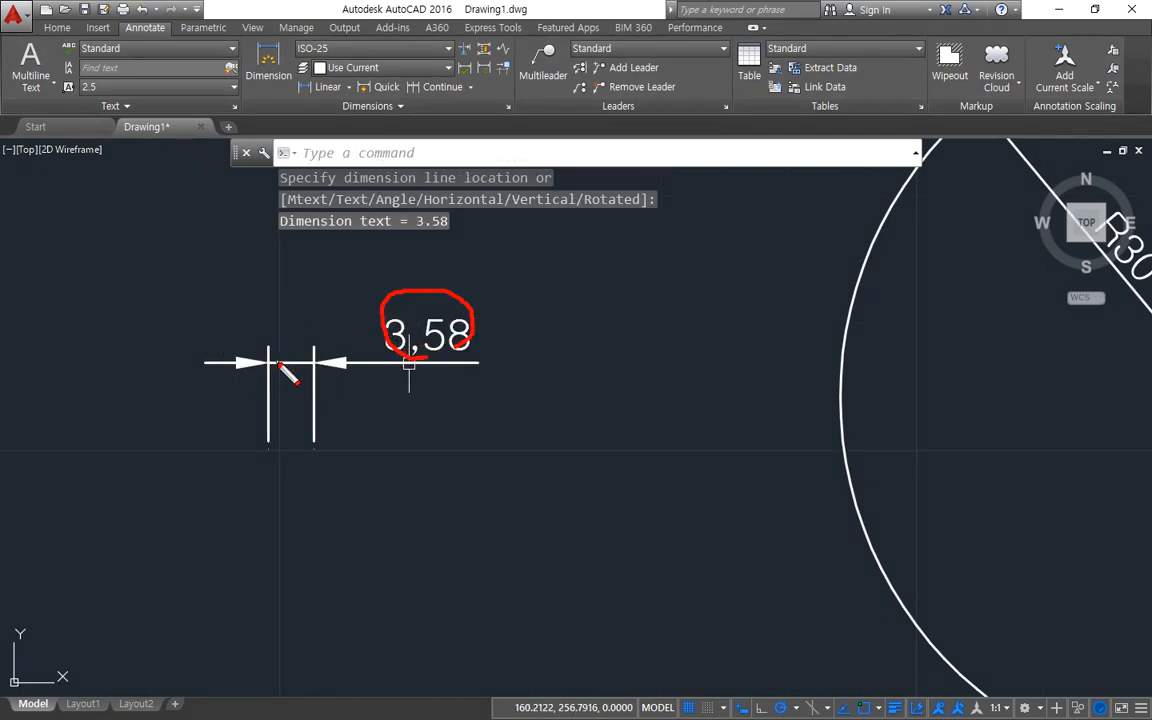
left_click_drag(270, 322, 266, 398)
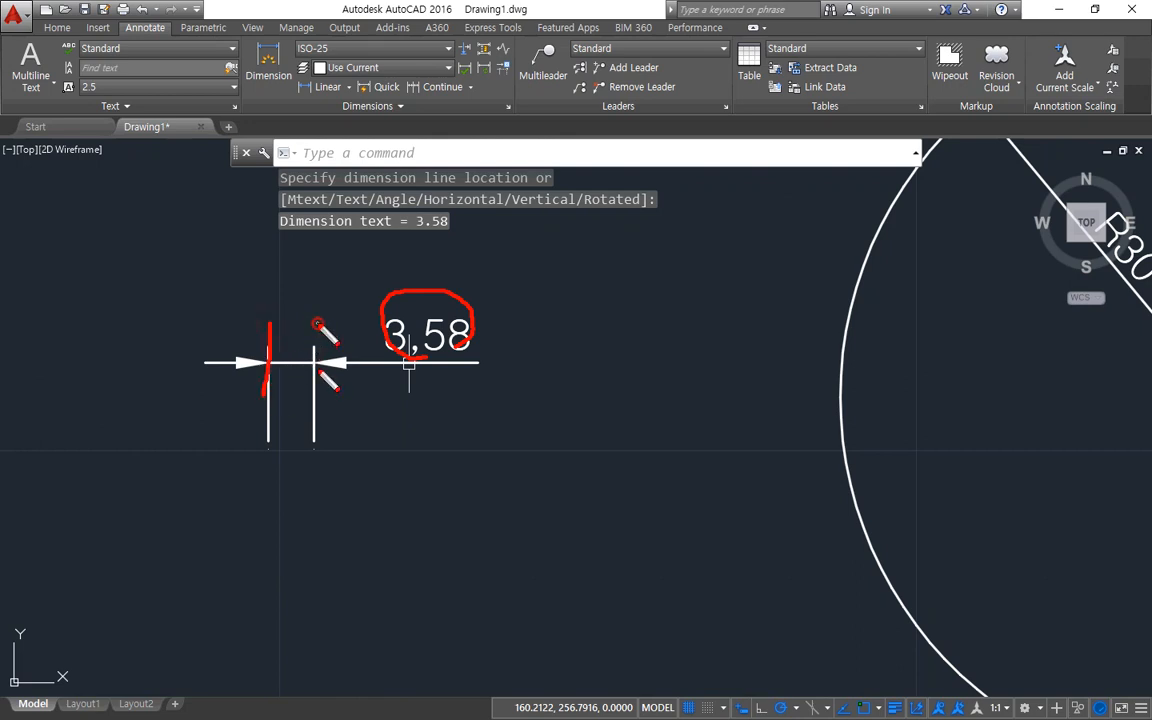
left_click_drag(319, 322, 315, 400)
mouse_move(395, 343)
left_mouse_down()
mouse_move(432, 358)
mouse_move(488, 328)
mouse_move(420, 377)
left_mouse_up()
left_click_drag(222, 362, 166, 381)
key("Escape")
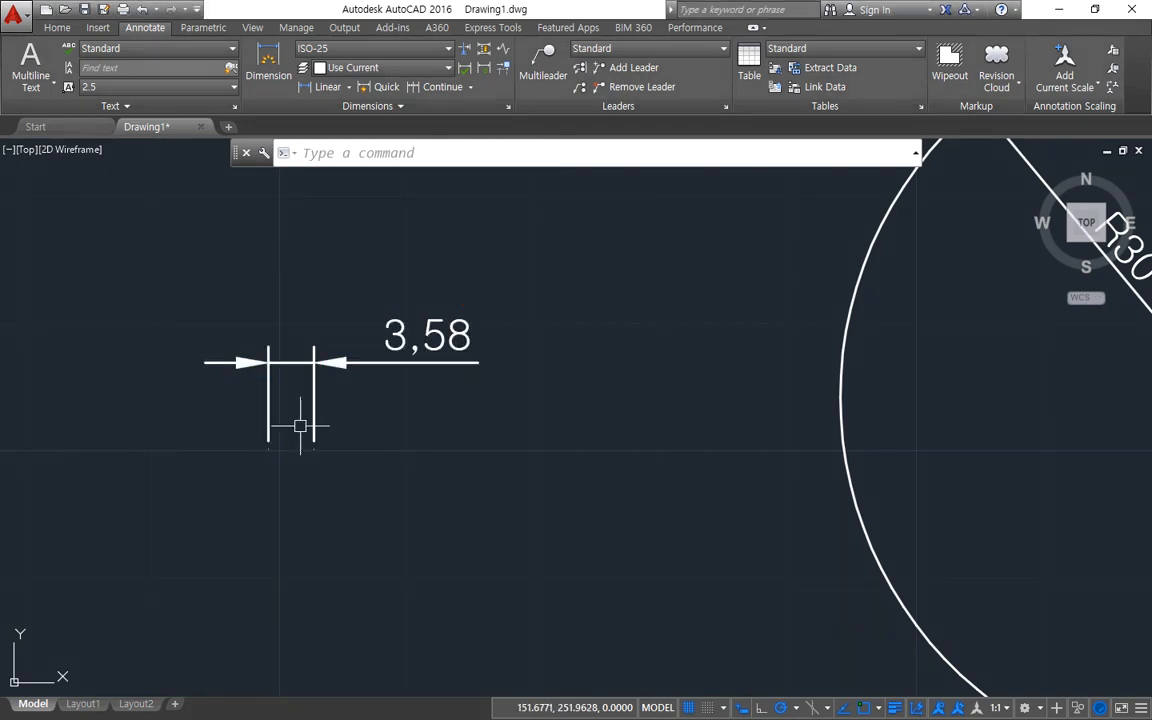
Set the ISO-25 text placement to Over dimension line, with leader, and apply it to the drawing.
type("-d")
key("Return")
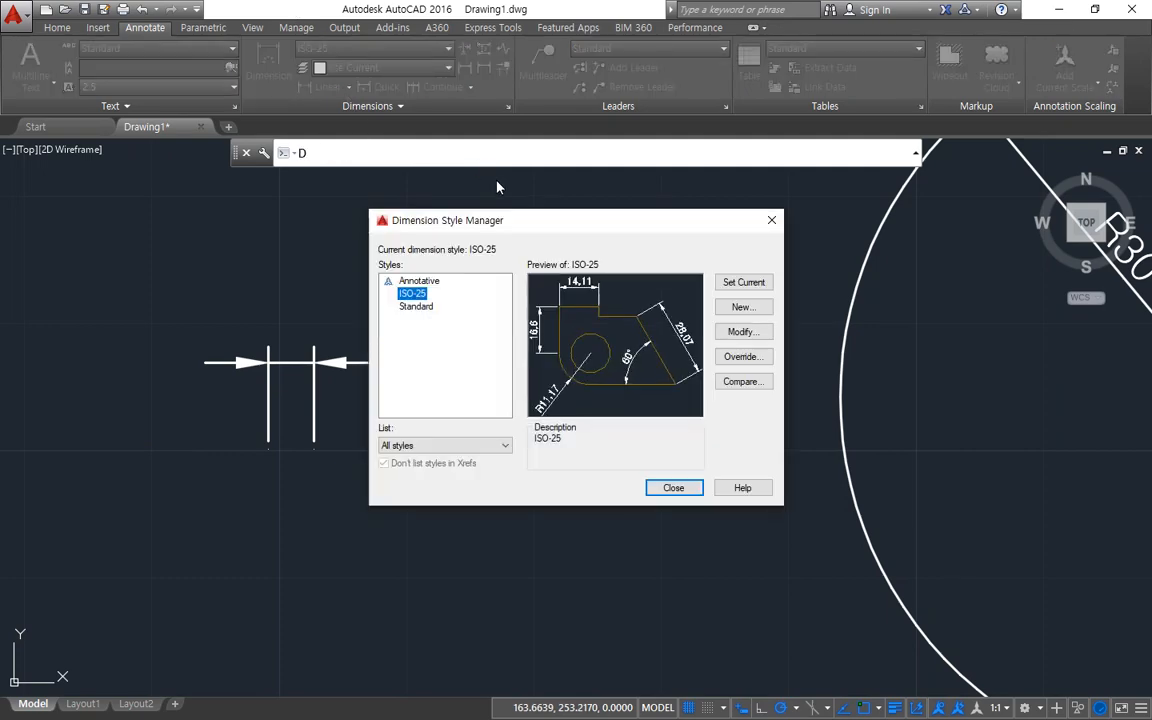
left_click_drag(577, 222, 742, 215)
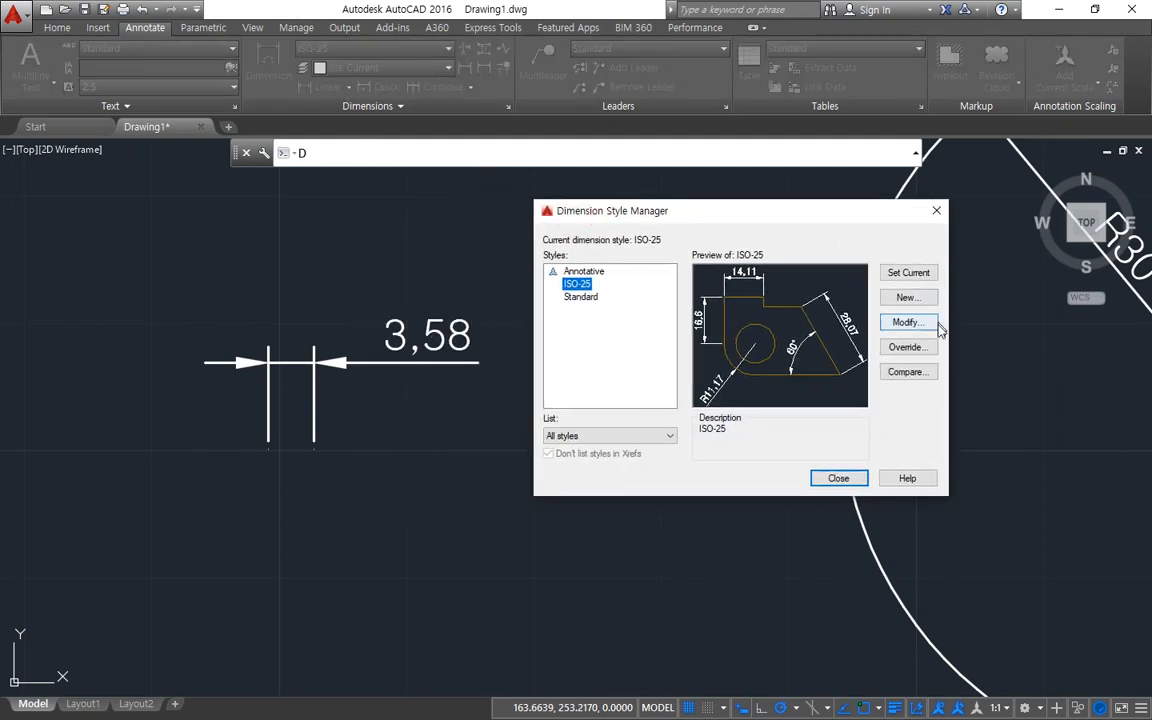
left_click(907, 323)
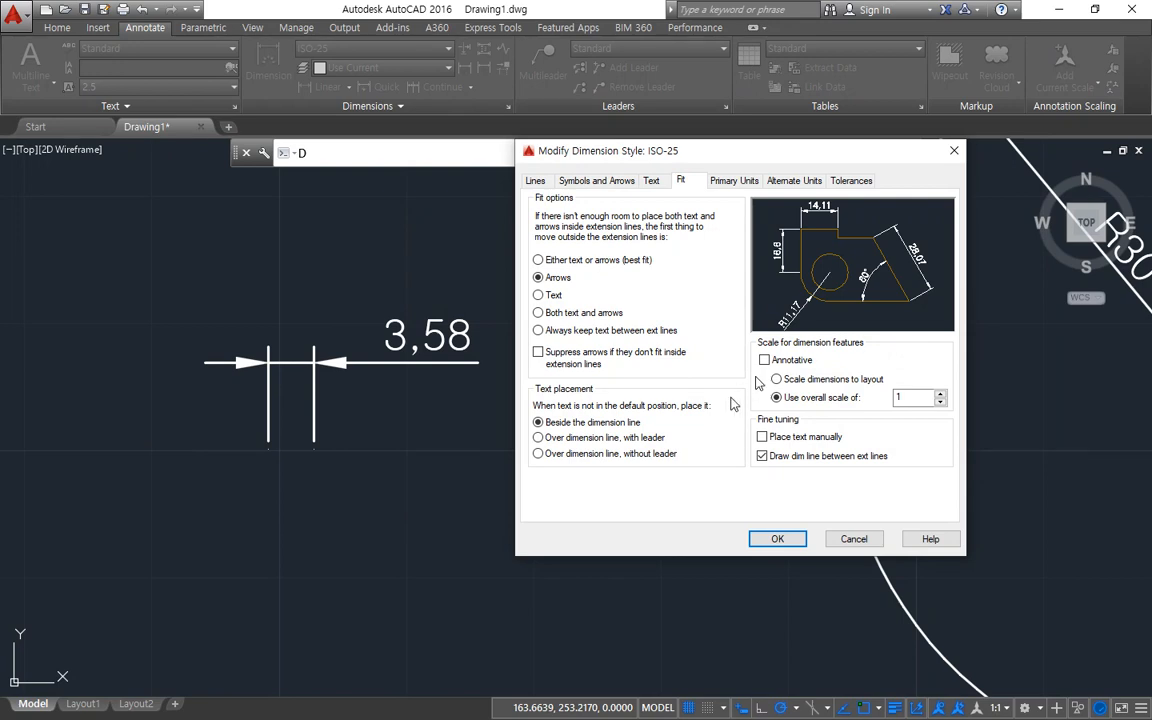
left_click(576, 440)
left_click(777, 539)
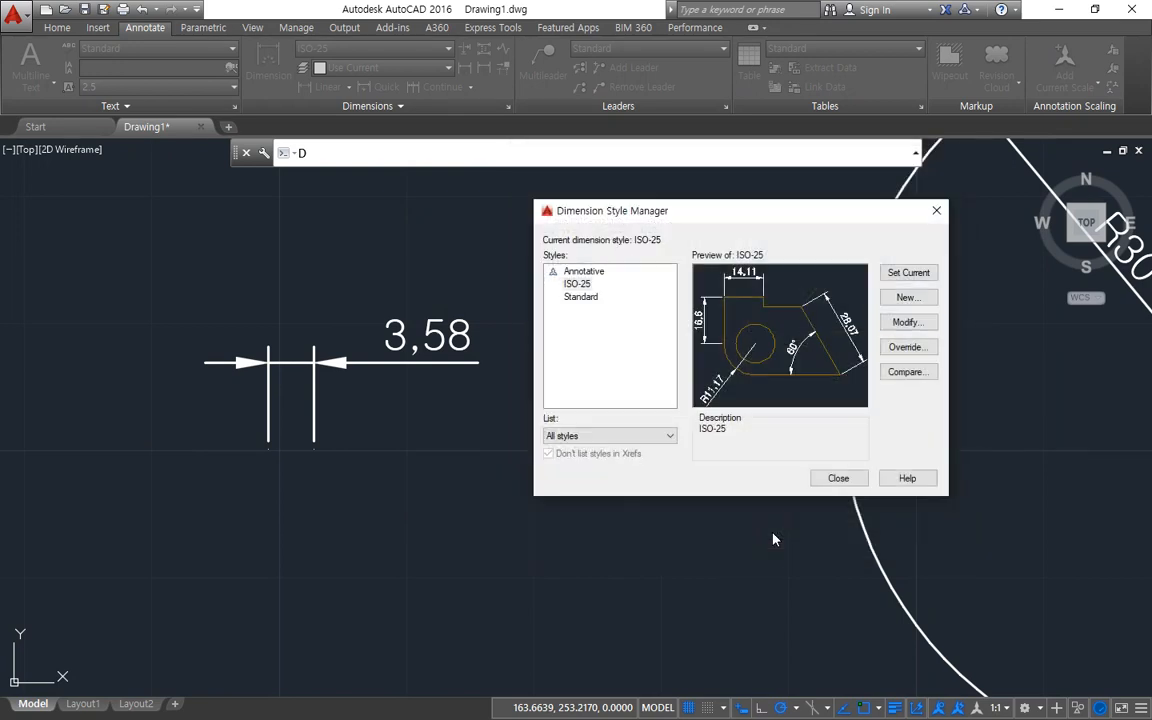
left_click(824, 478)
Move the text of the 3,58 linear dimension higher above its dimension line.
middle_click_drag(612, 420, 607, 478)
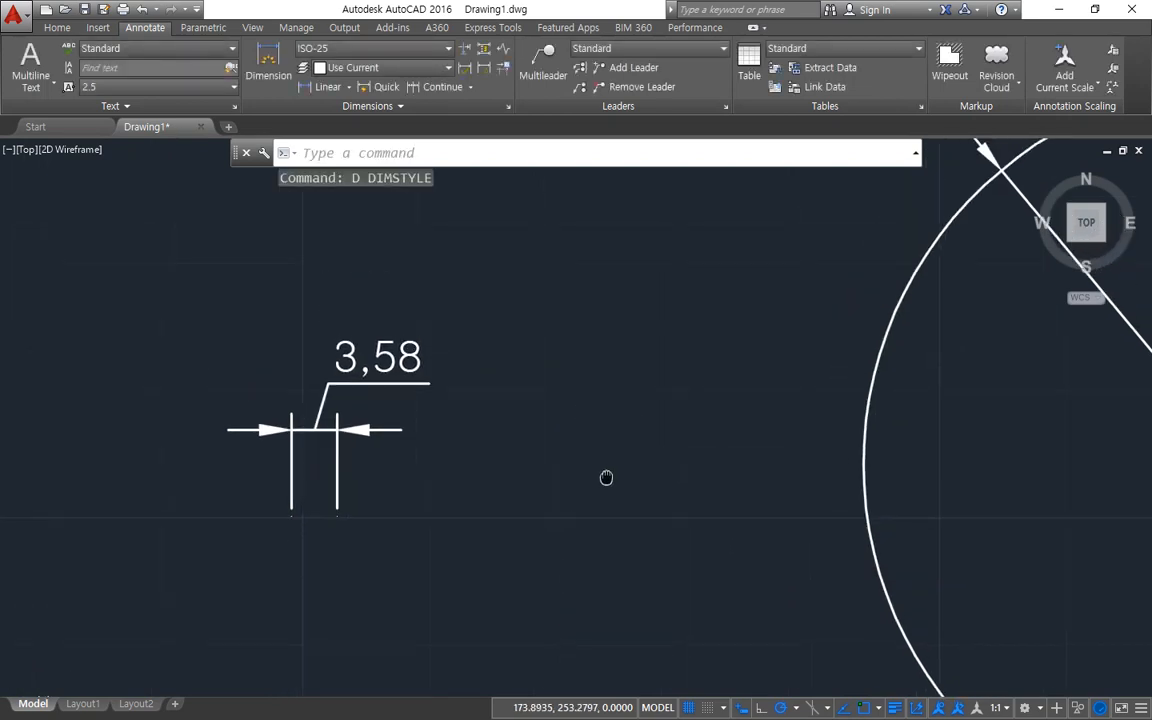
left_click(378, 358)
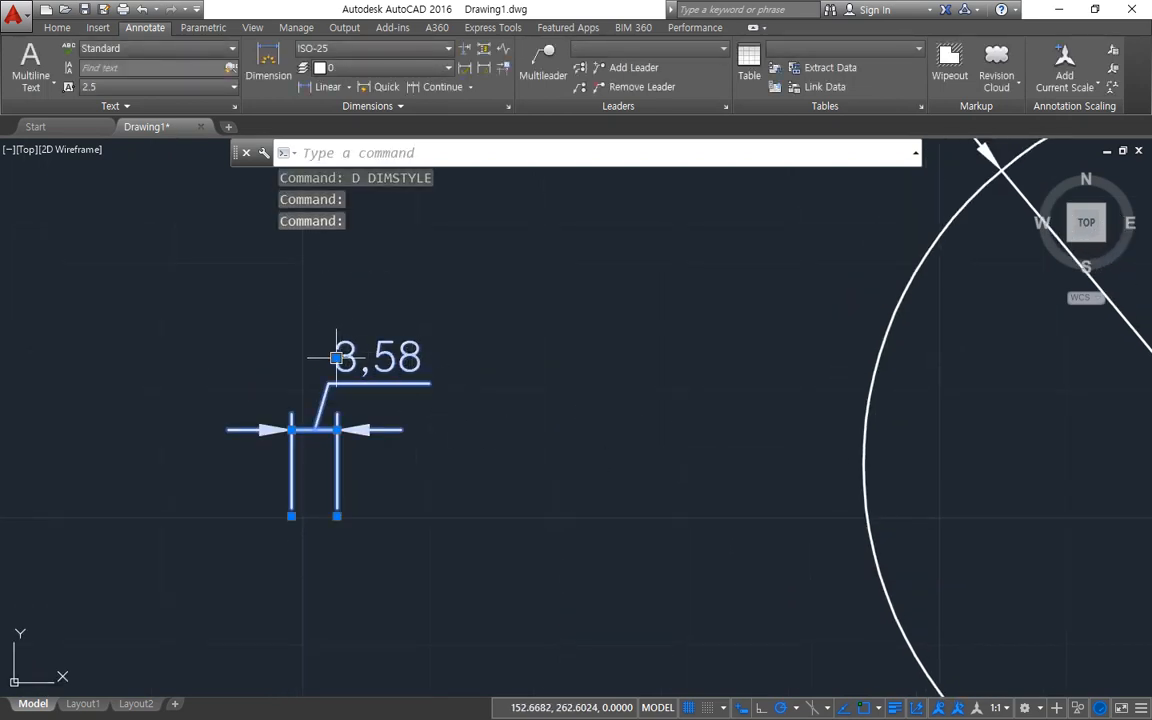
left_click(340, 358)
left_click(351, 313)
key("Escape")
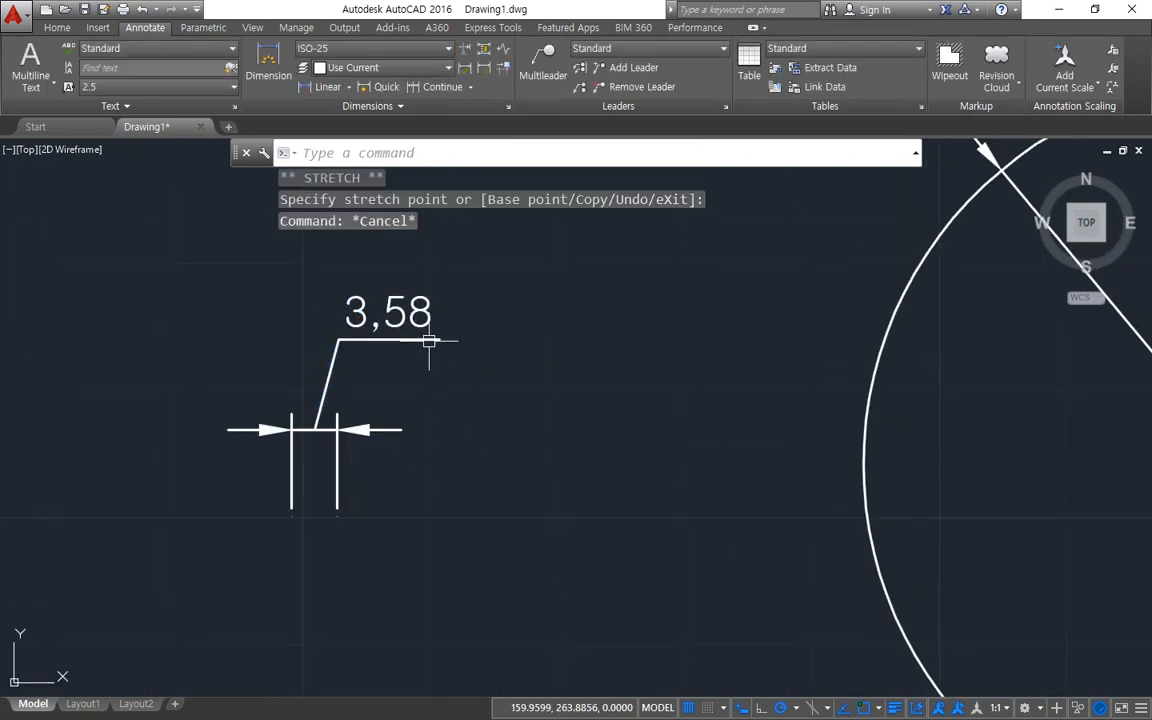
mouse_move(427, 341)
left_mouse_down()
mouse_move(402, 340)
mouse_move(318, 426)
left_mouse_up()
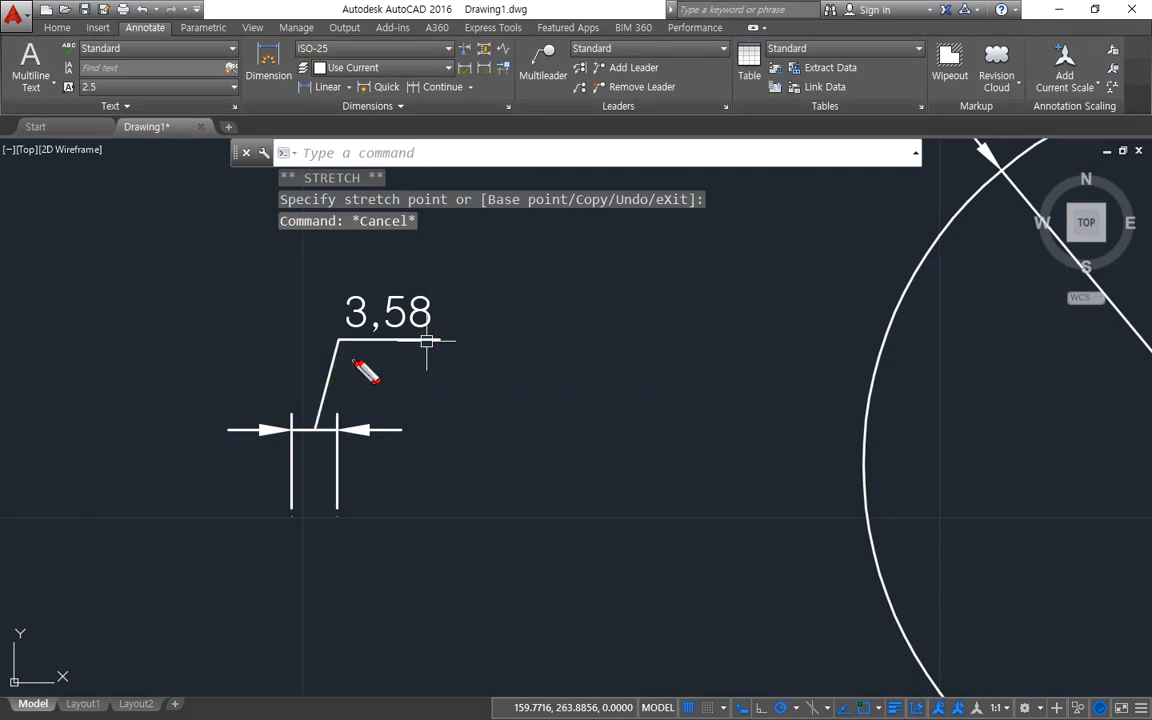
mouse_move(362, 340)
left_mouse_down()
mouse_move(356, 330)
mouse_move(458, 322)
mouse_move(330, 380)
mouse_move(324, 422)
mouse_move(336, 414)
mouse_move(320, 429)
mouse_move(306, 402)
left_mouse_up()
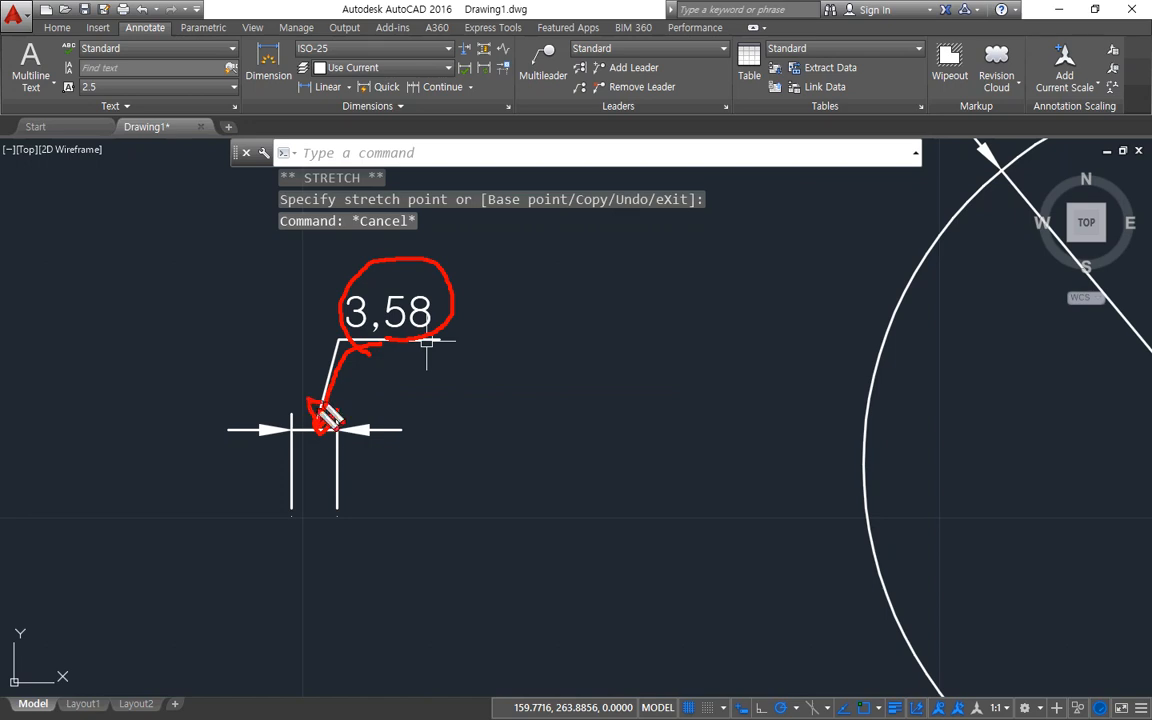
mouse_move(386, 481)
left_mouse_down()
mouse_move(445, 460)
mouse_move(372, 478)
left_mouse_up()
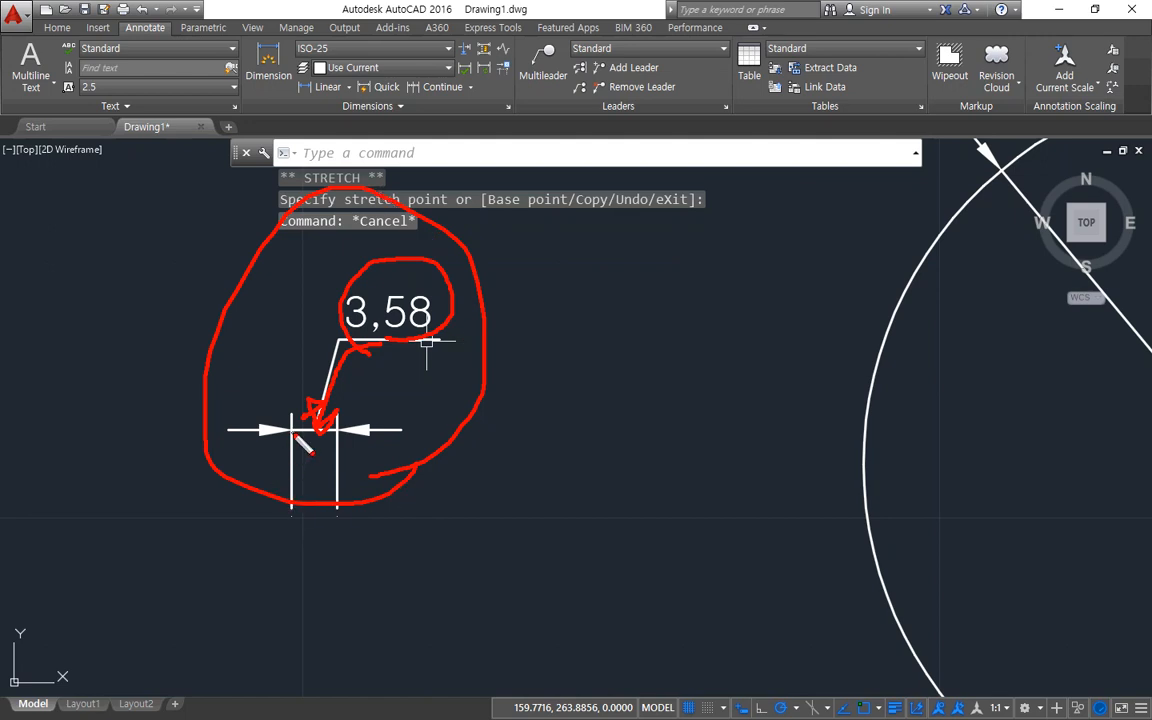
key("Delete")
mouse_move(443, 326)
left_mouse_down()
mouse_move(329, 391)
mouse_move(319, 434)
mouse_move(318, 414)
left_mouse_up()
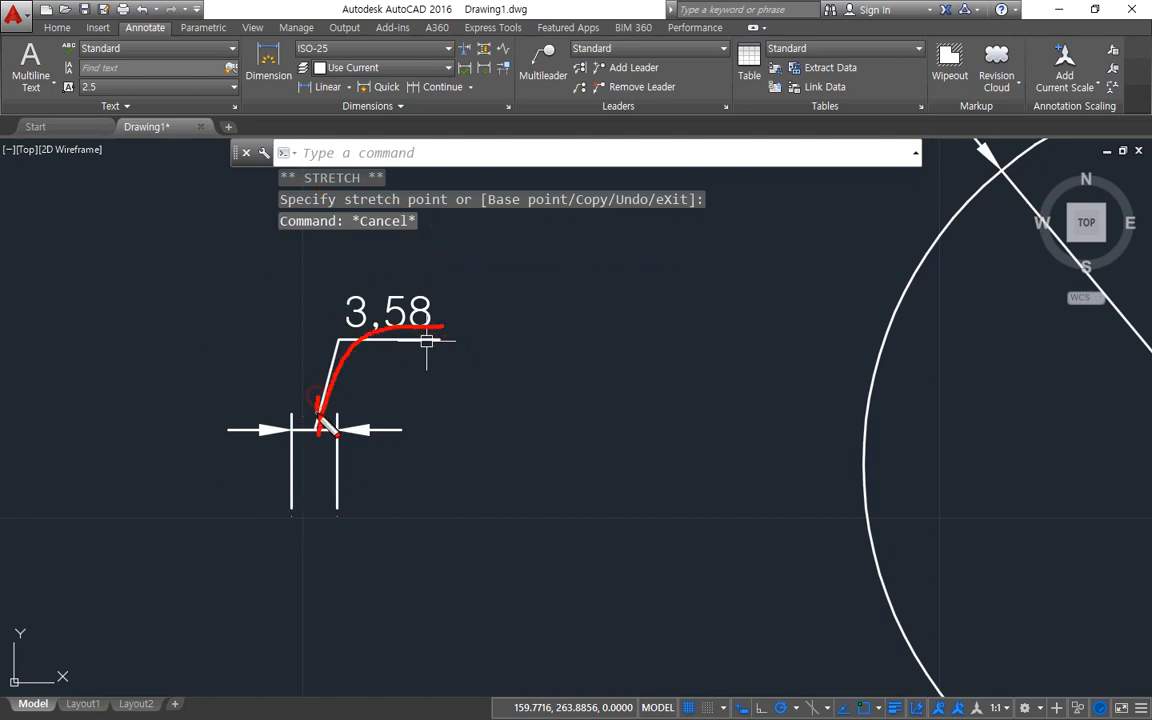
key("Escape")
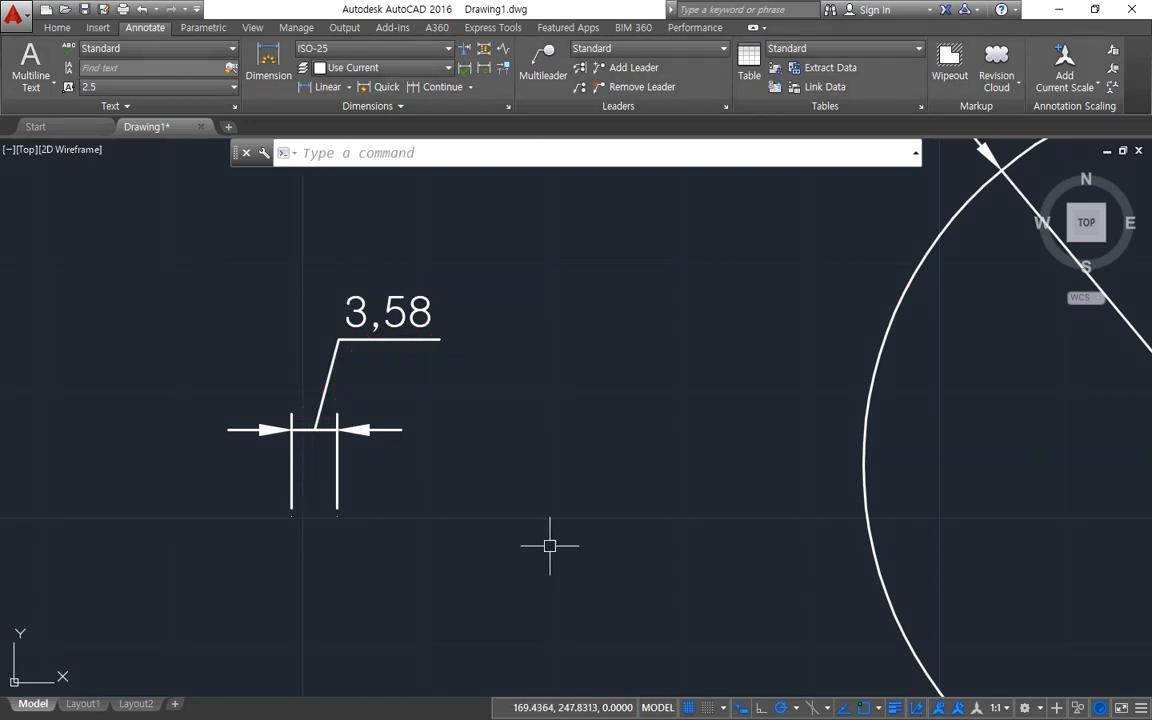
Change the ISO-25 text placement to Over dimension line, without leader, and close the style manager.
type("D")
key("Return")
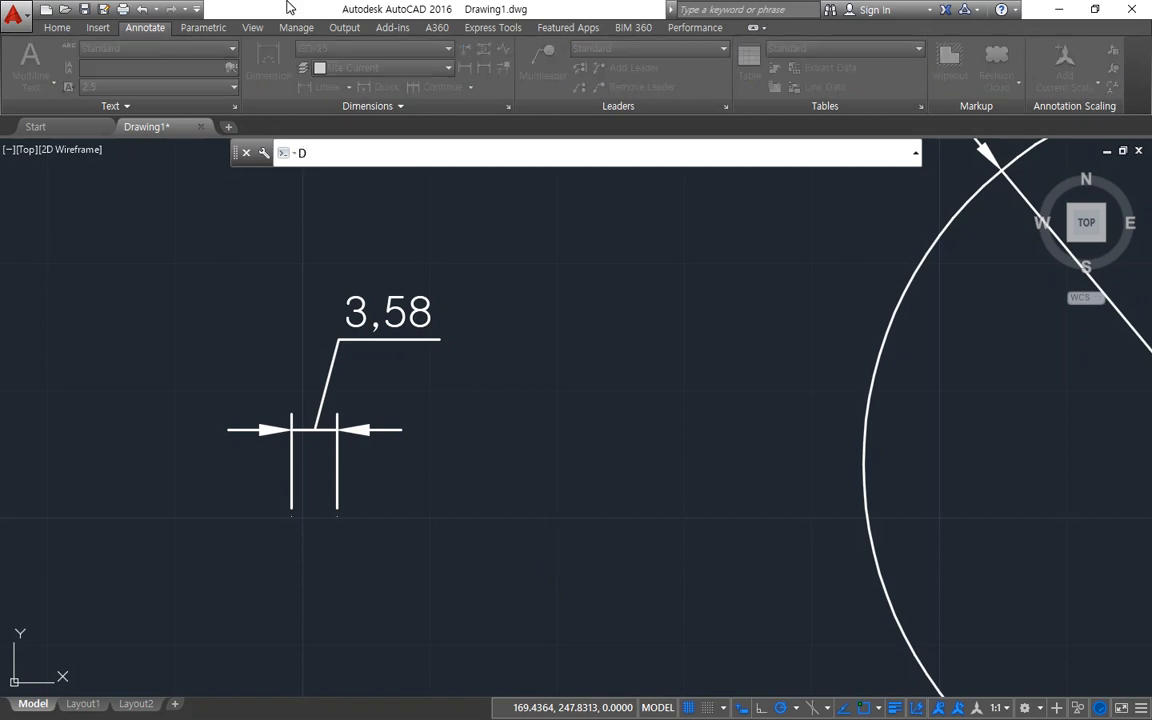
left_click_drag(503, 214, 635, 215)
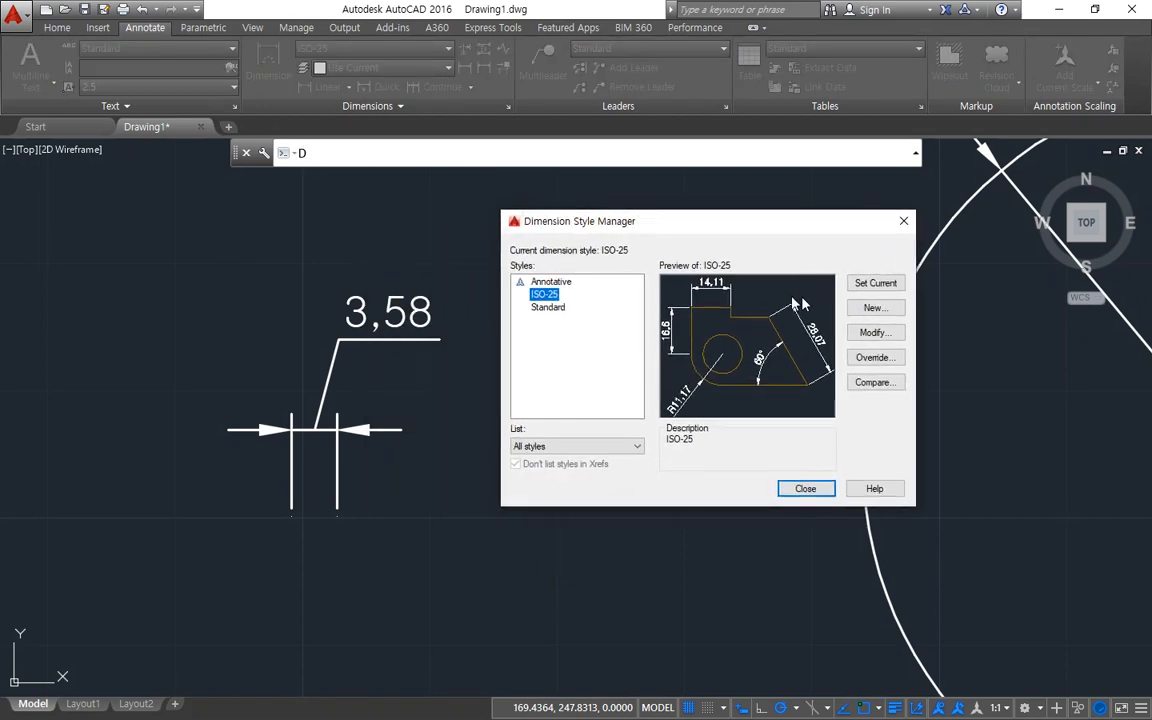
left_click(874, 333)
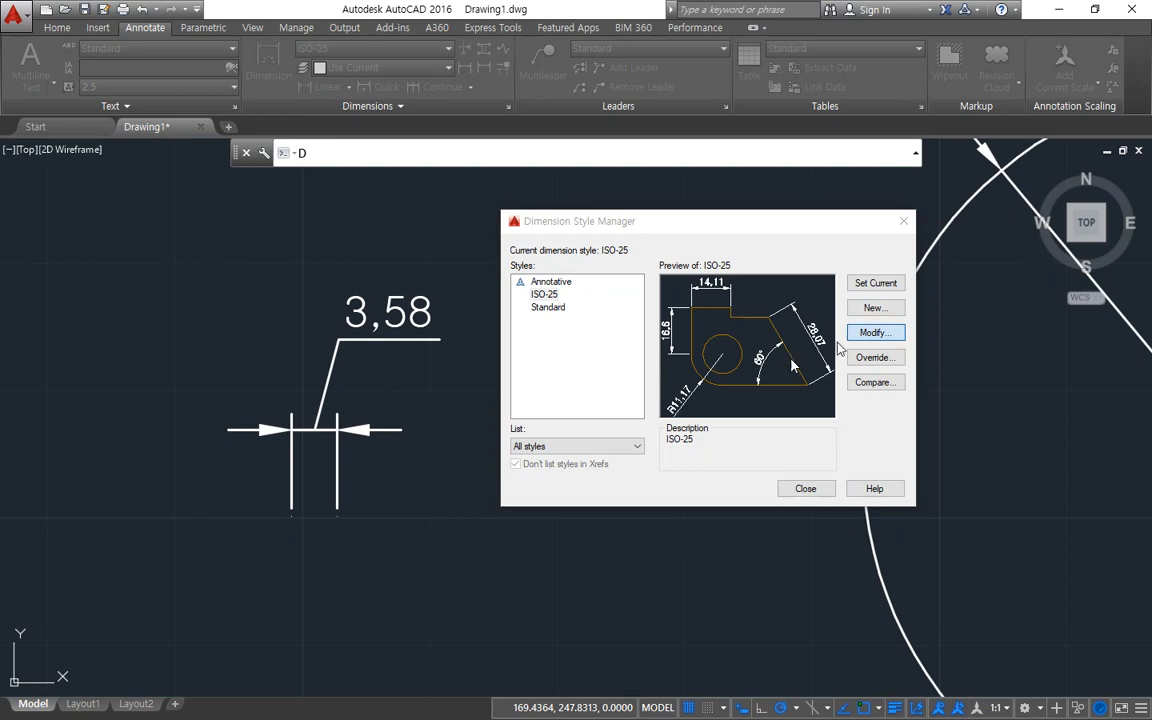
left_click(562, 466)
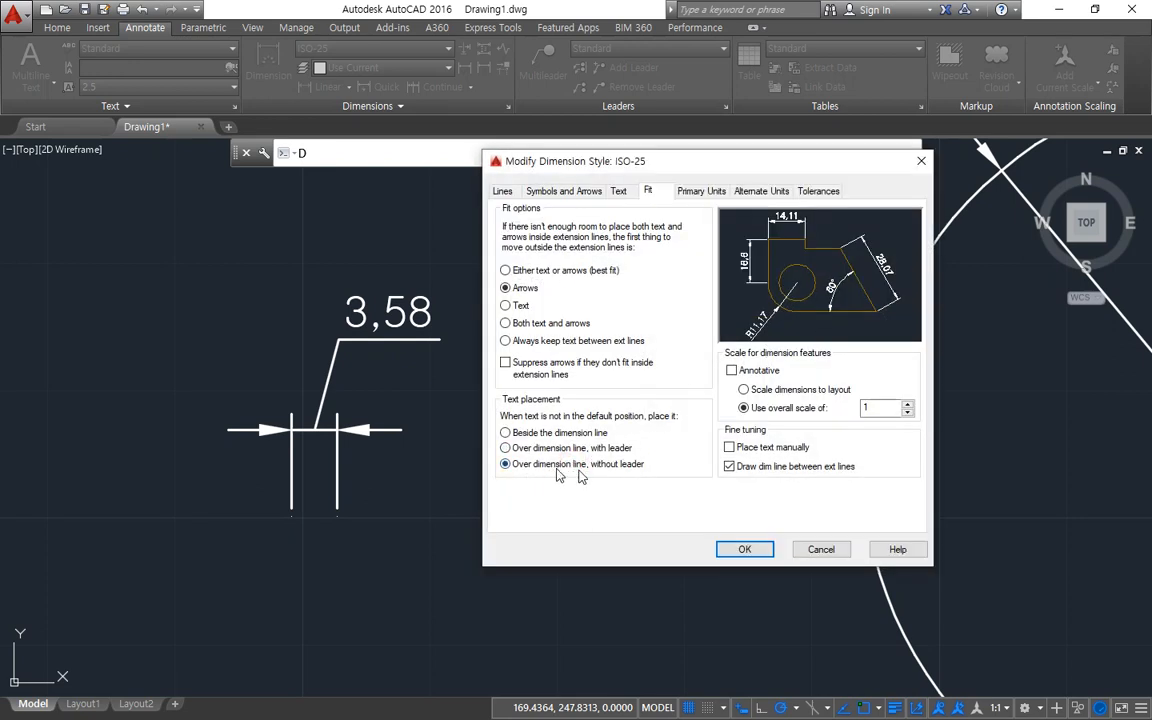
left_click(744, 549)
left_click(795, 488)
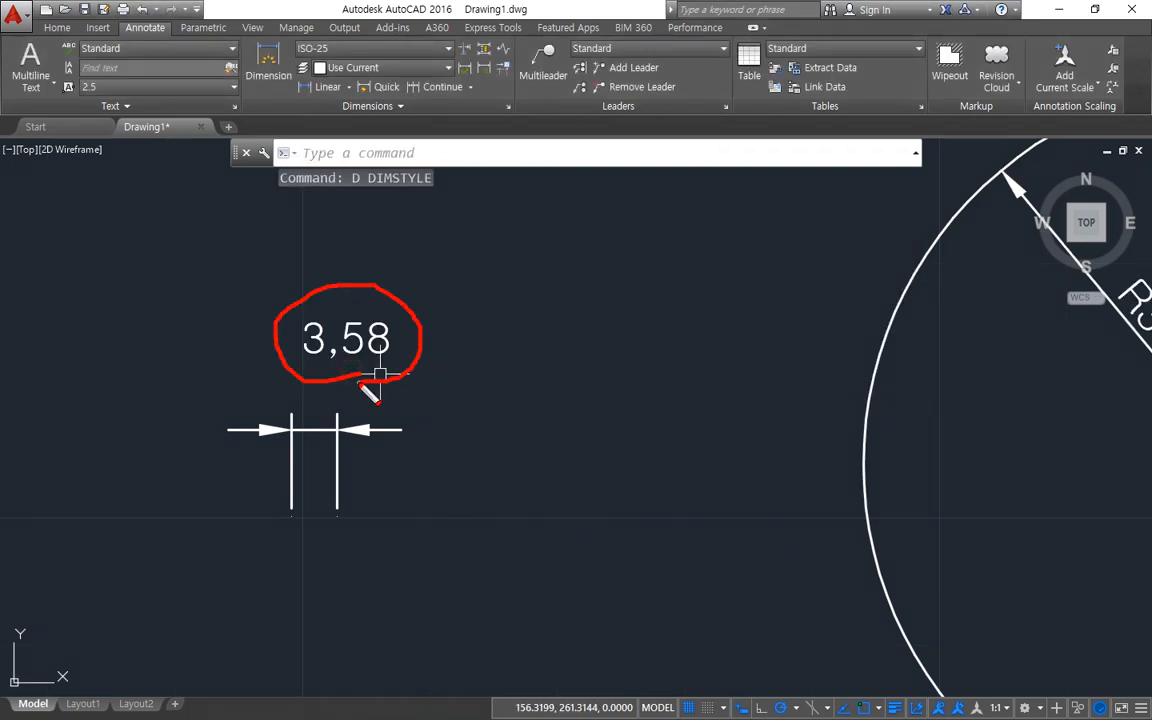
Continue the 3,58 dimension with three chained dimensions of about 4.01, 4.9 and 4.71.
left_click(448, 88)
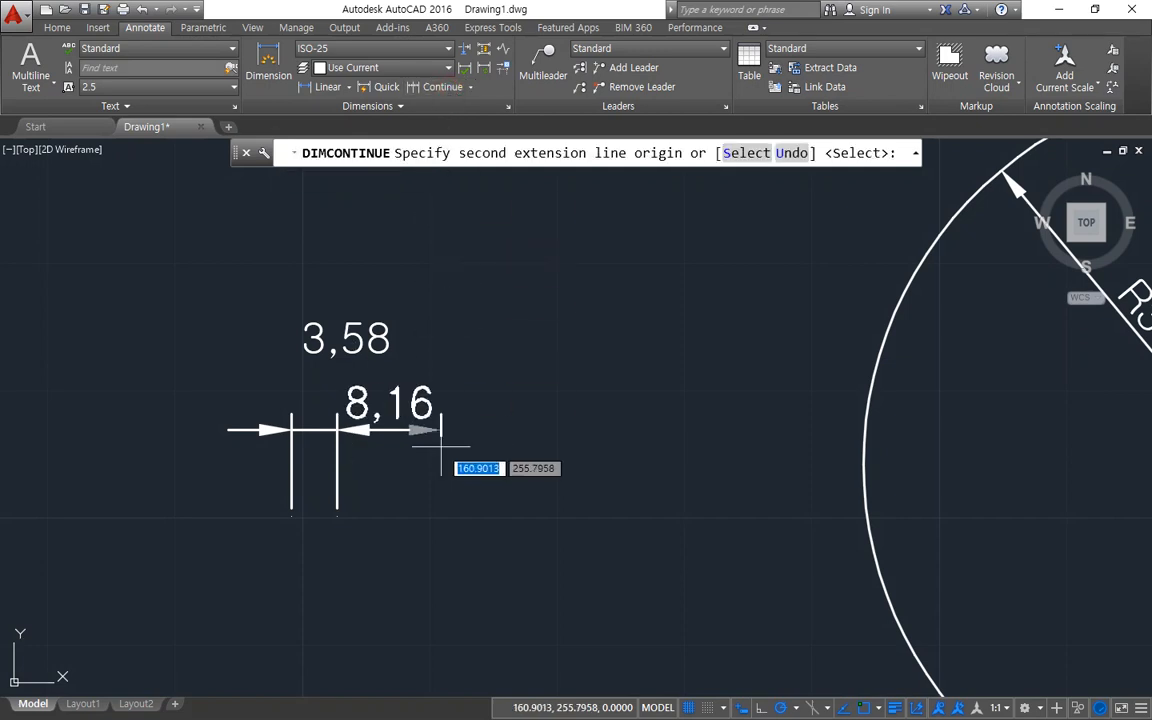
left_click(389, 505)
left_click(451, 503)
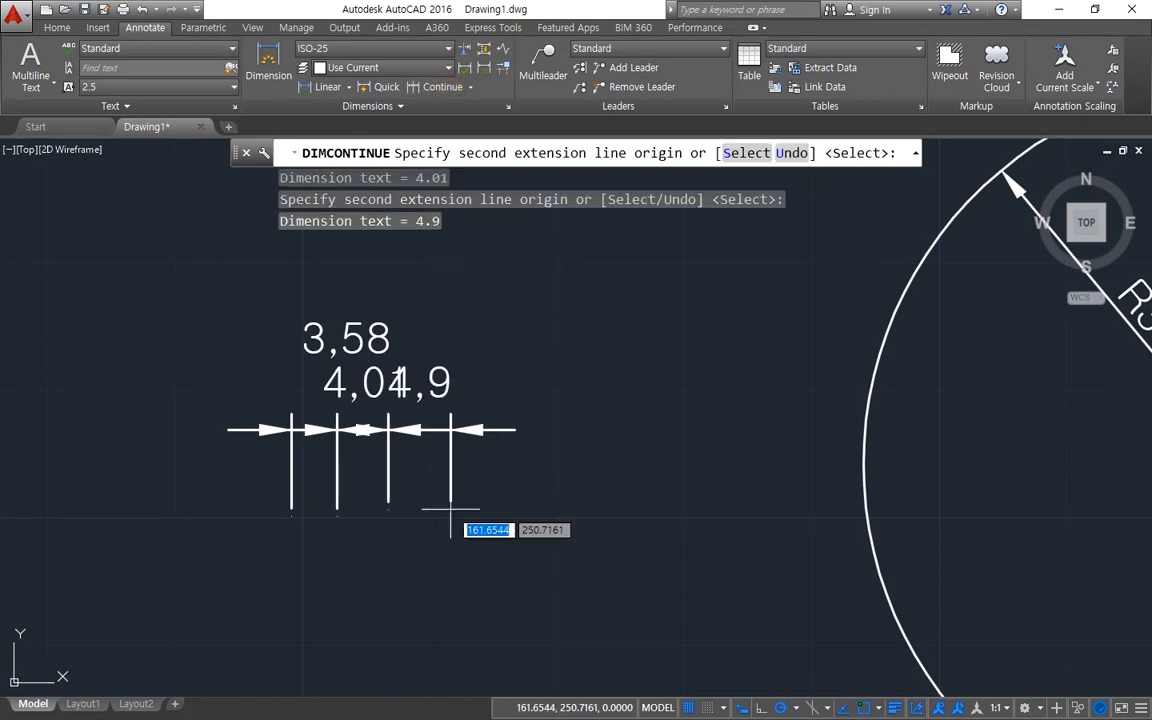
left_click(511, 500)
key("Escape")
Move the texts of the 4,71, 4,9 and 4,01 dimensions upward so they no longer overlap.
left_click(481, 400)
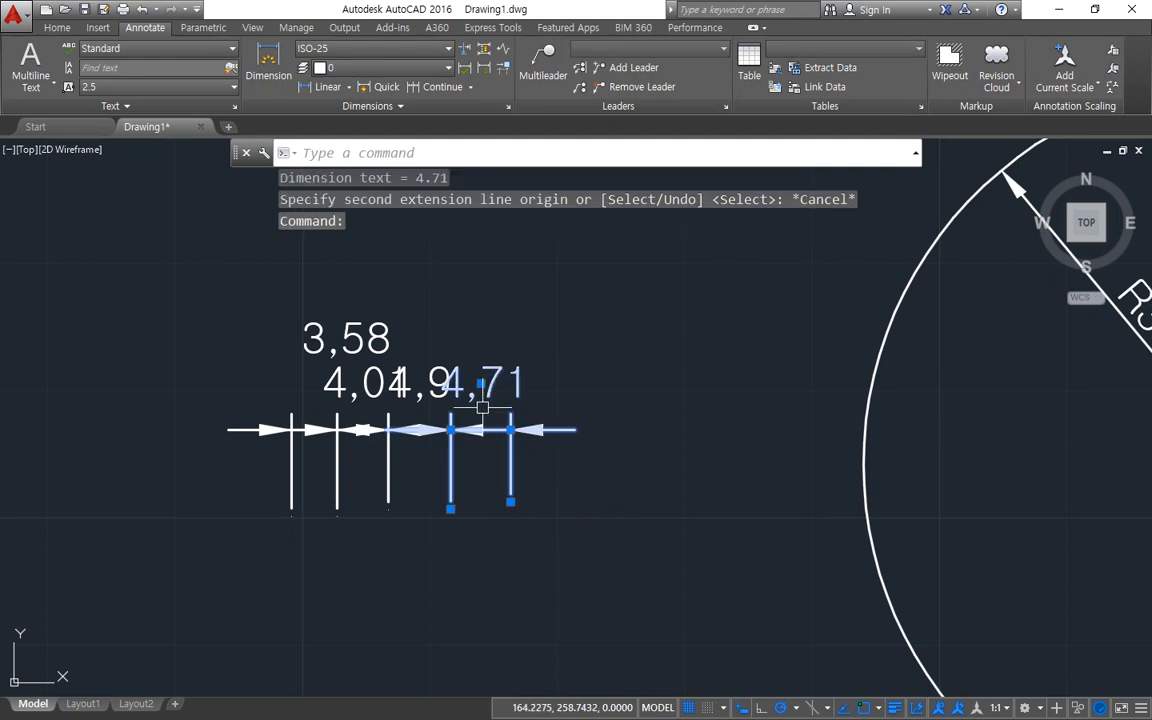
left_click(481, 383)
left_click(512, 300)
left_click(416, 386)
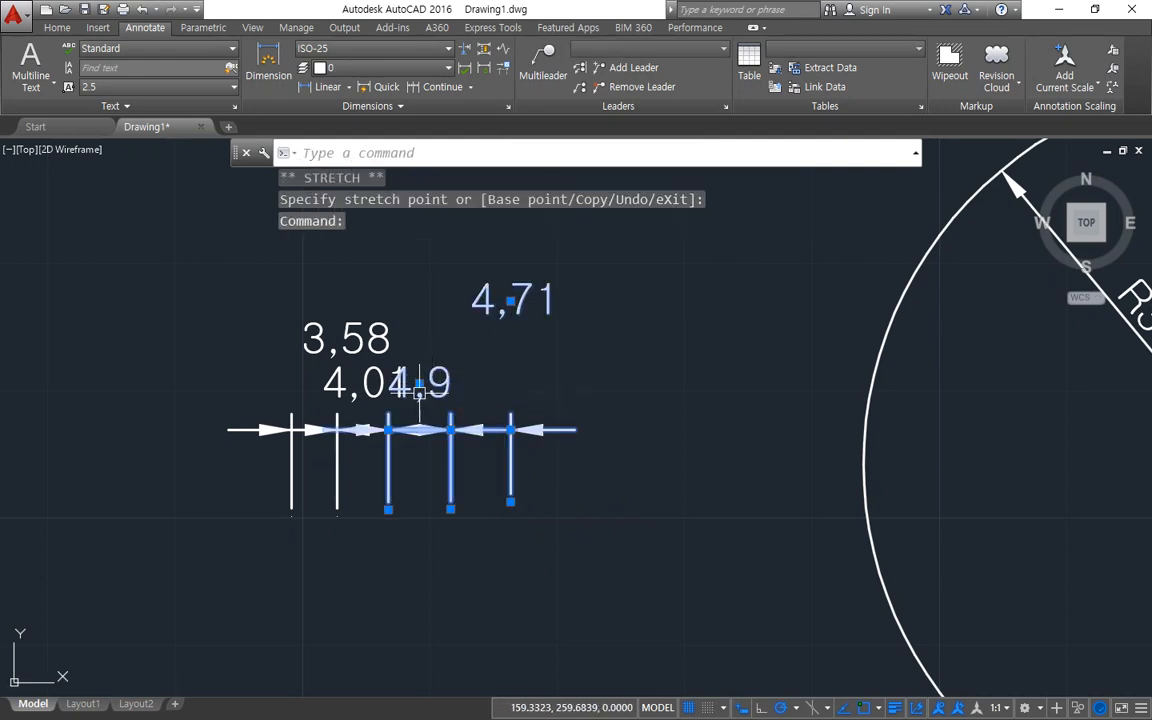
left_click(419, 383)
left_click(419, 285)
left_click(360, 384)
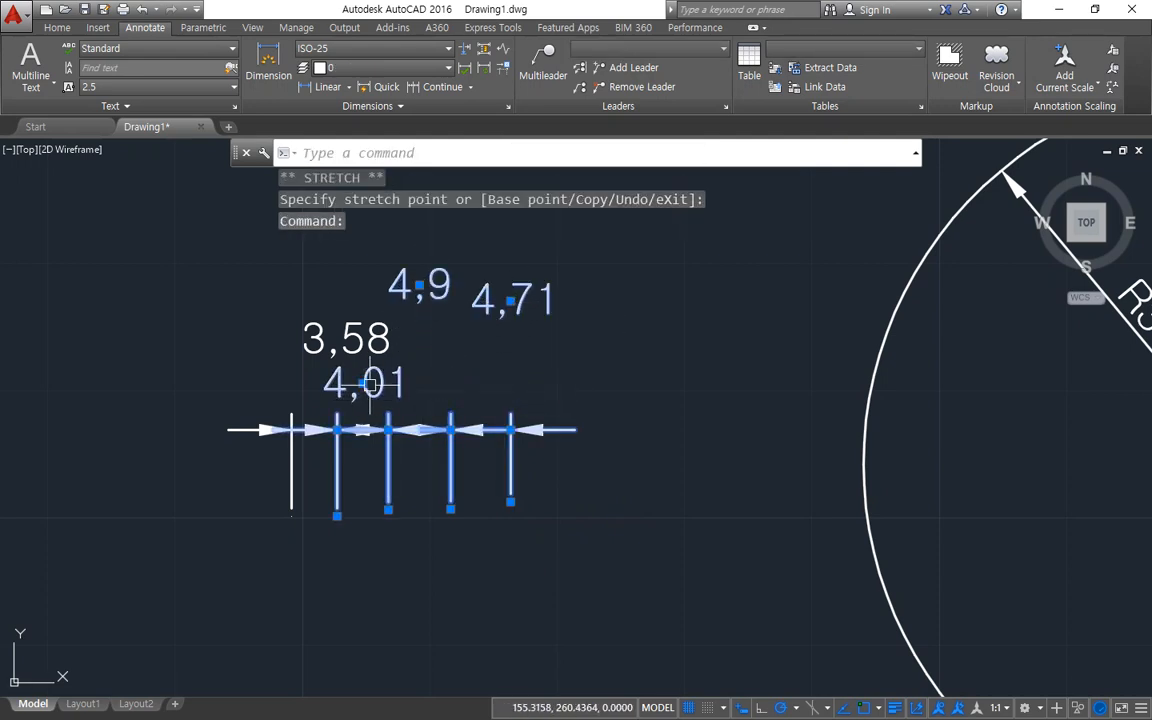
left_click(363, 383)
left_click(329, 287)
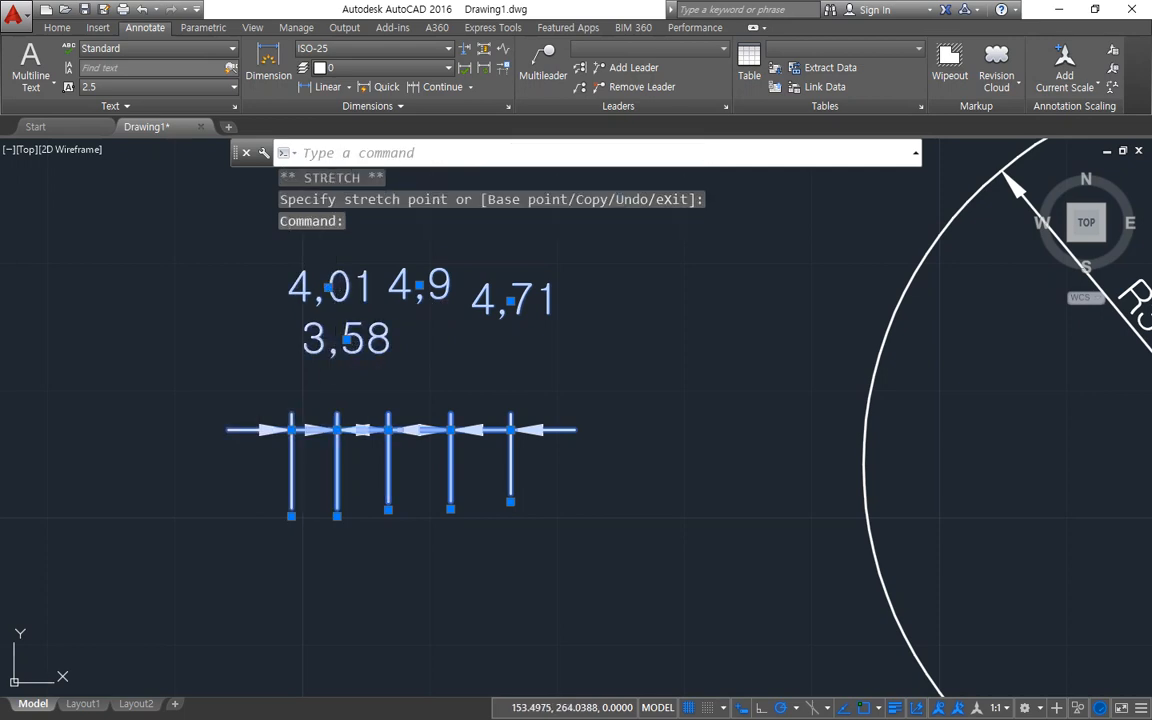
Shift the text of the 3,58 dimension horizontally away from the chained dimensions and clear the selection.
left_click(345, 342)
left_click(346, 340)
left_click(279, 340)
key("Escape")
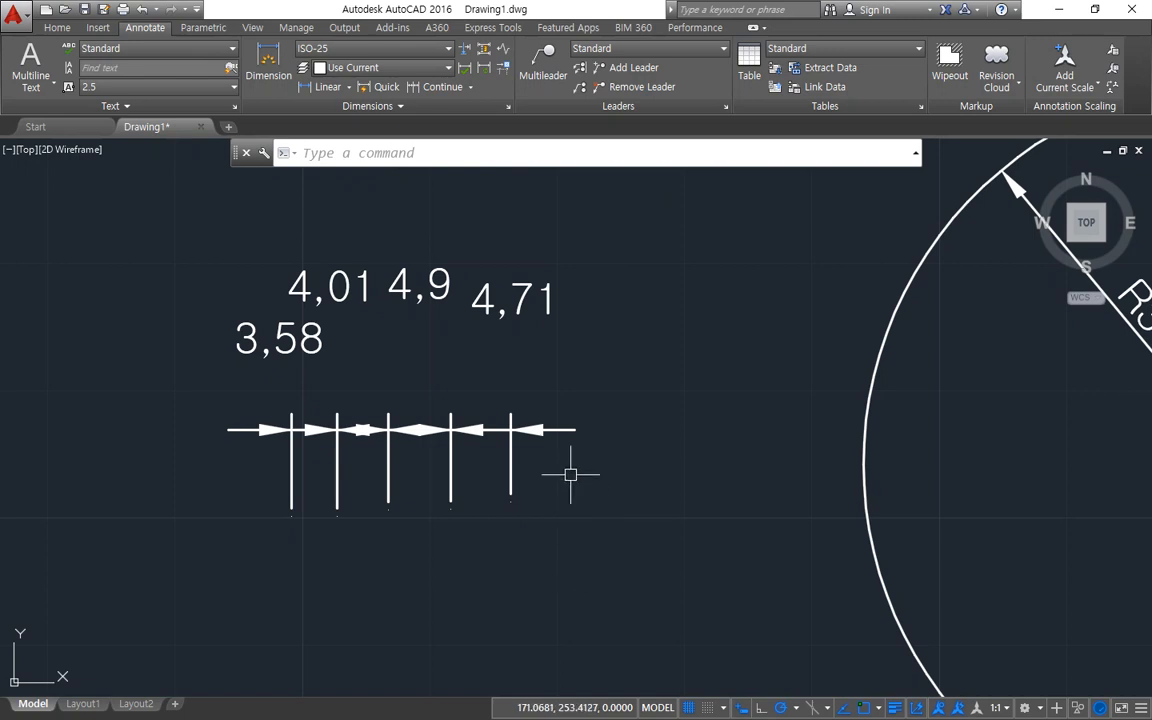
Switch the ISO-25 text placement to Over dimension line, with leader, for the chained dimensions.
type("d")
key("Return")
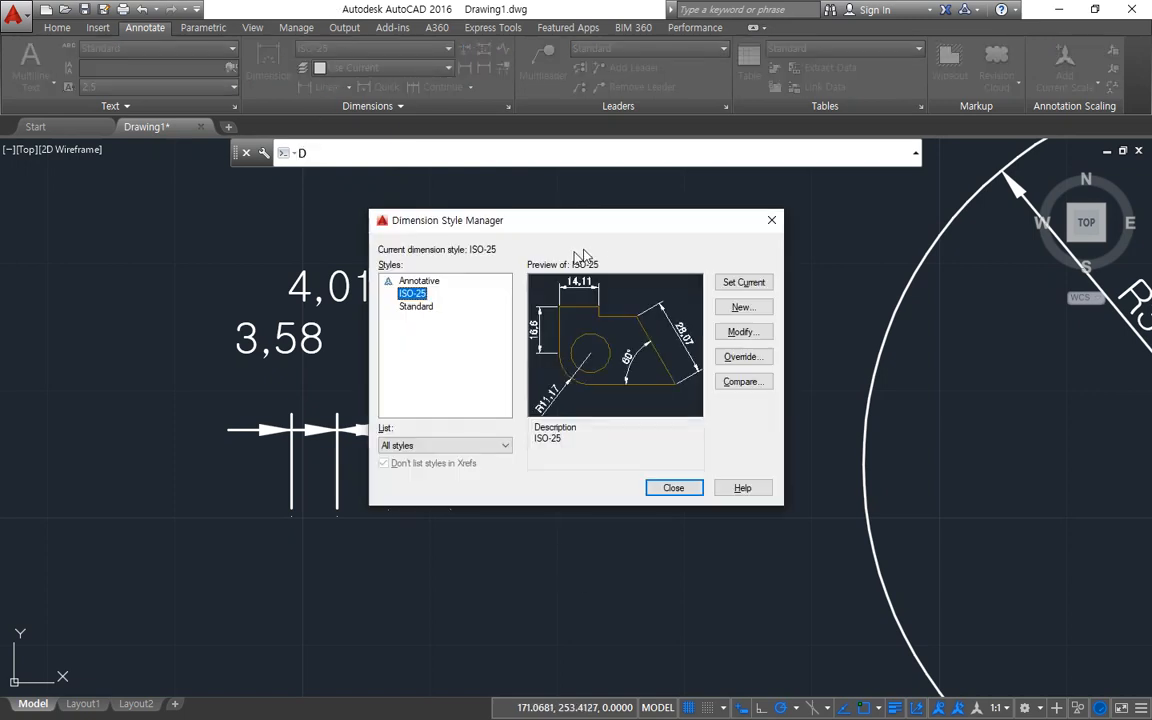
left_click_drag(530, 228, 777, 228)
left_click(929, 329)
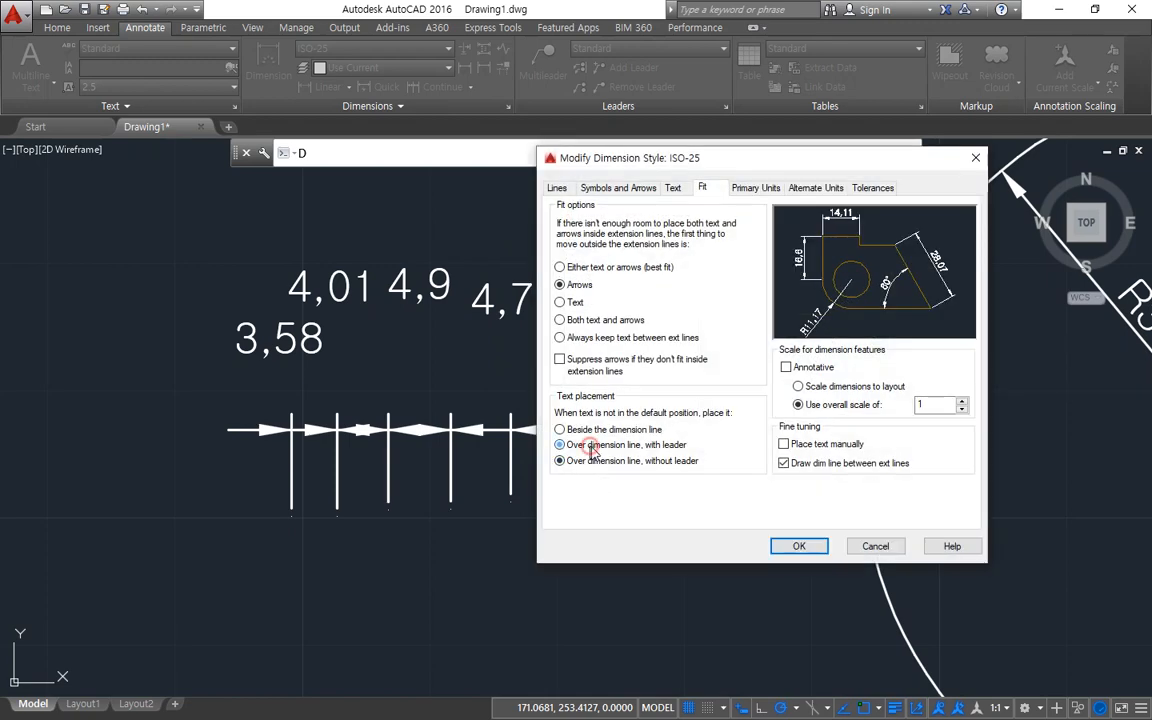
left_click(590, 446)
left_click(800, 545)
left_click(850, 487)
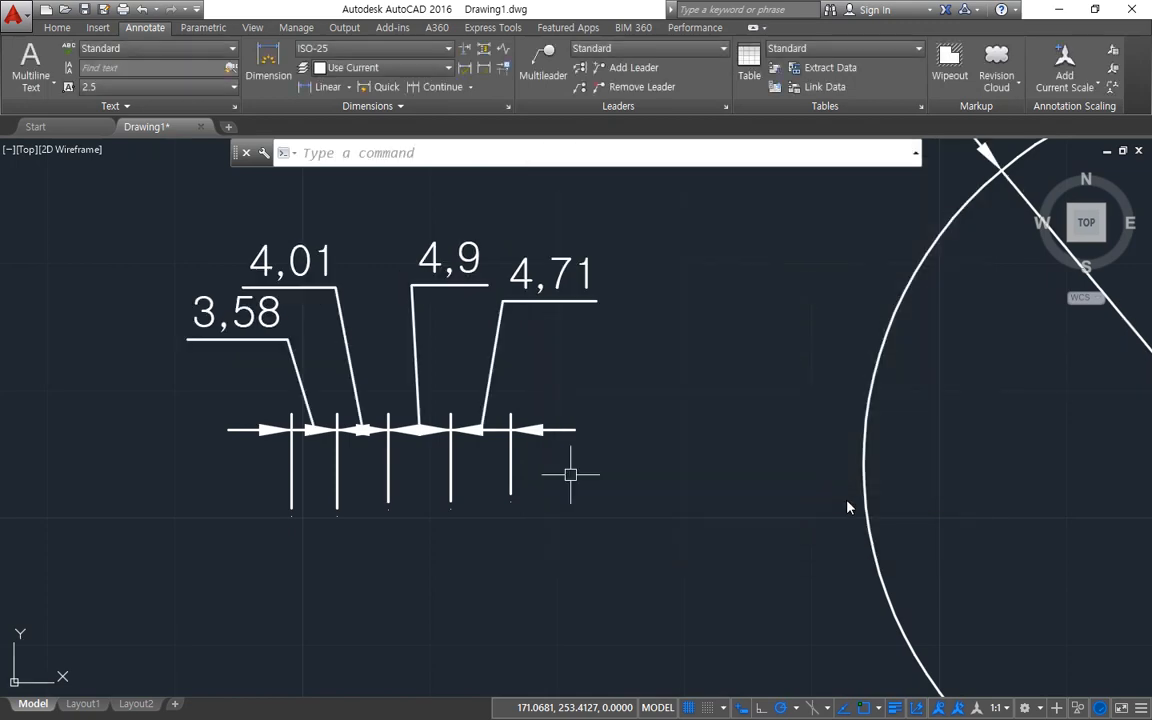
mouse_move(233, 352)
left_mouse_down()
mouse_move(263, 327)
mouse_move(295, 405)
left_mouse_up()
mouse_move(290, 292)
left_mouse_down()
mouse_move(325, 330)
mouse_move(355, 415)
left_mouse_up()
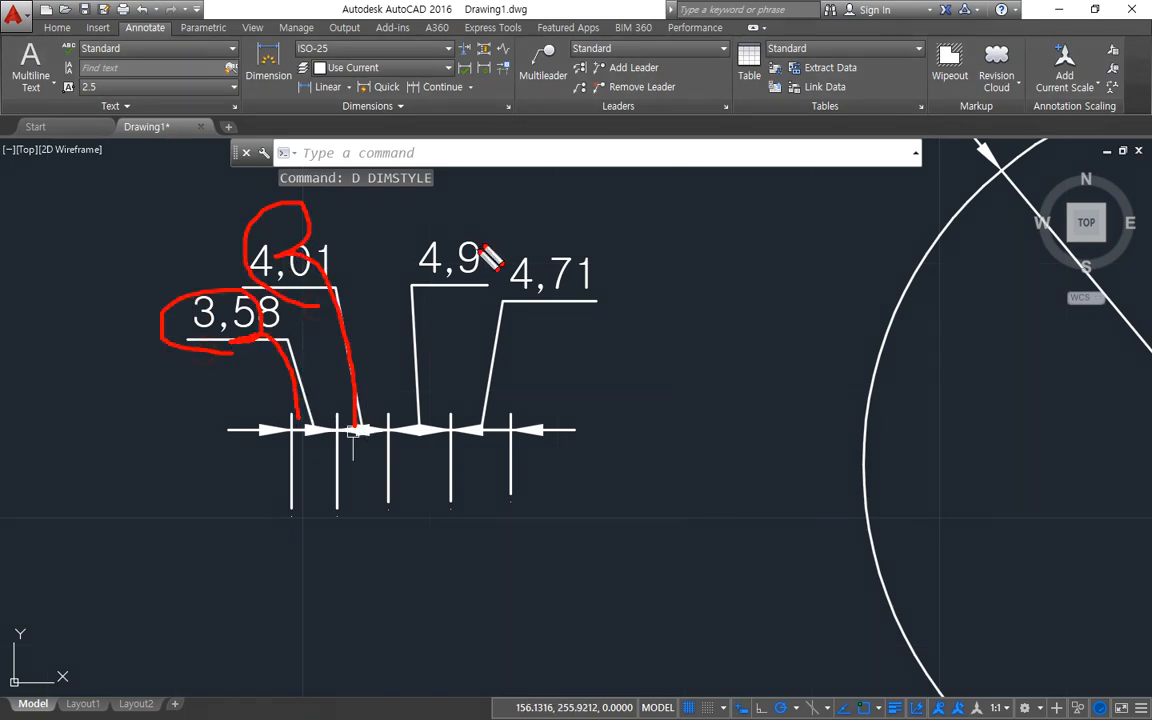
mouse_move(480, 248)
left_mouse_down()
mouse_move(440, 300)
mouse_move(422, 425)
left_mouse_up()
mouse_move(622, 288)
left_mouse_down()
mouse_move(540, 225)
mouse_move(506, 430)
left_mouse_up()
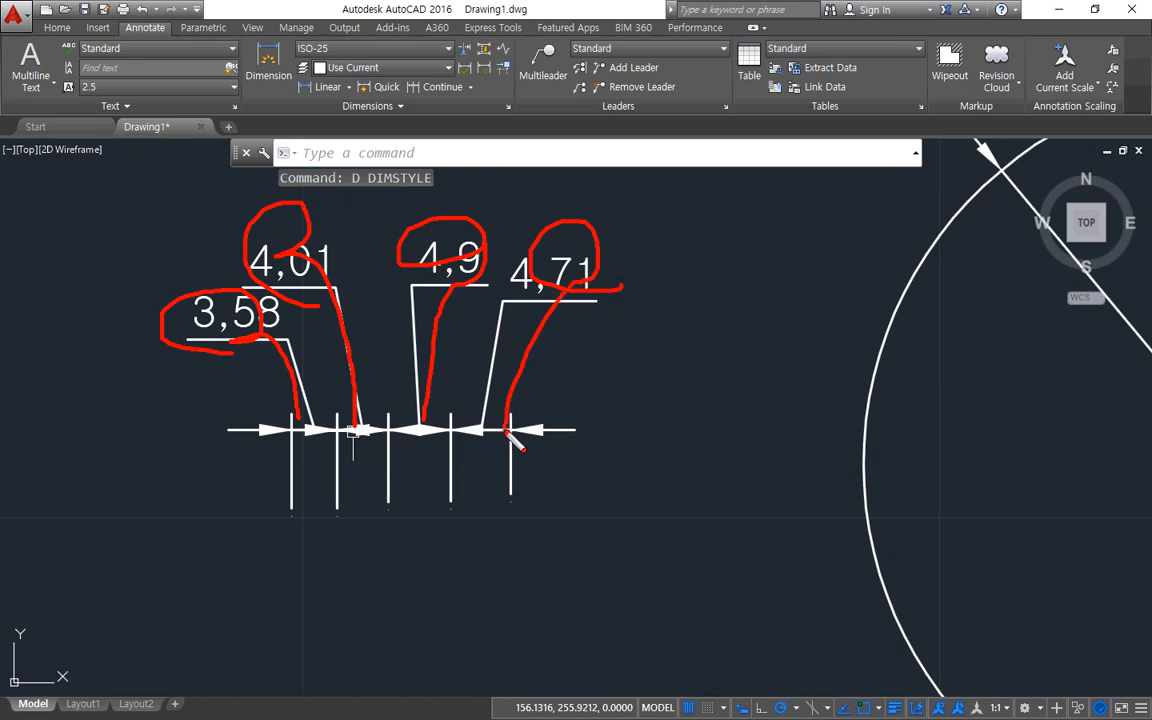
key("Escape")
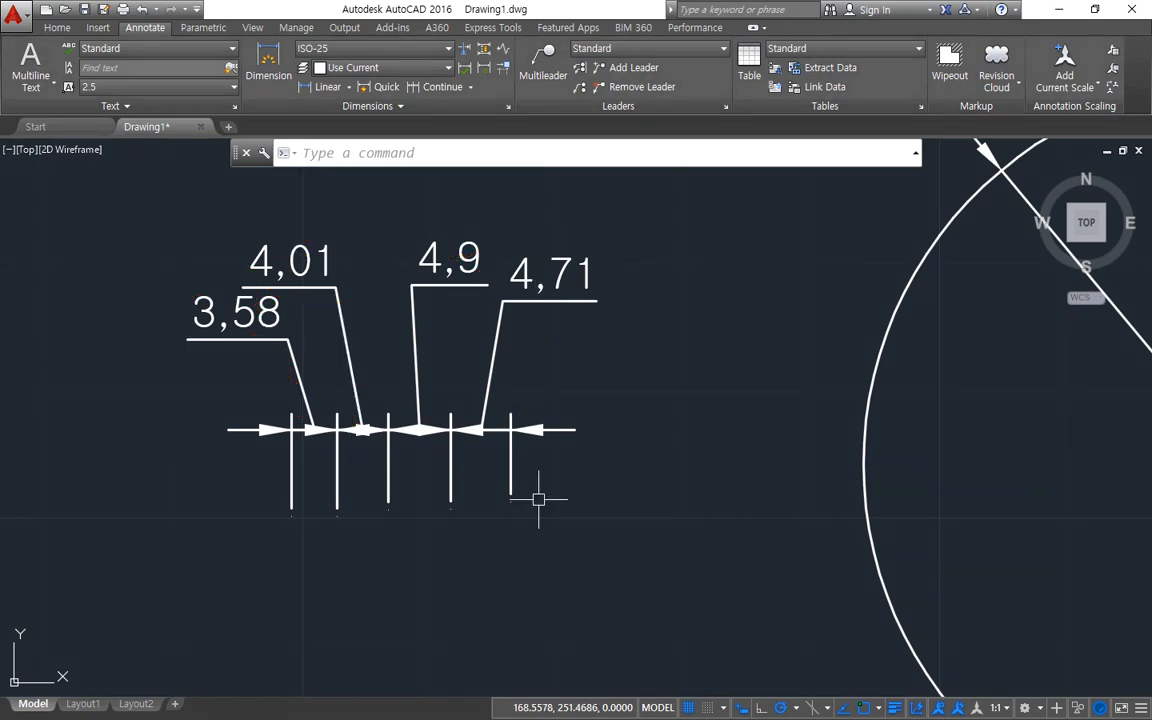
Set the ISO-25 text placement back to Beside the dimension line and apply it to the drawing.
type("d")
key("Return")
left_click_drag(520, 227, 754, 268)
left_click(960, 366)
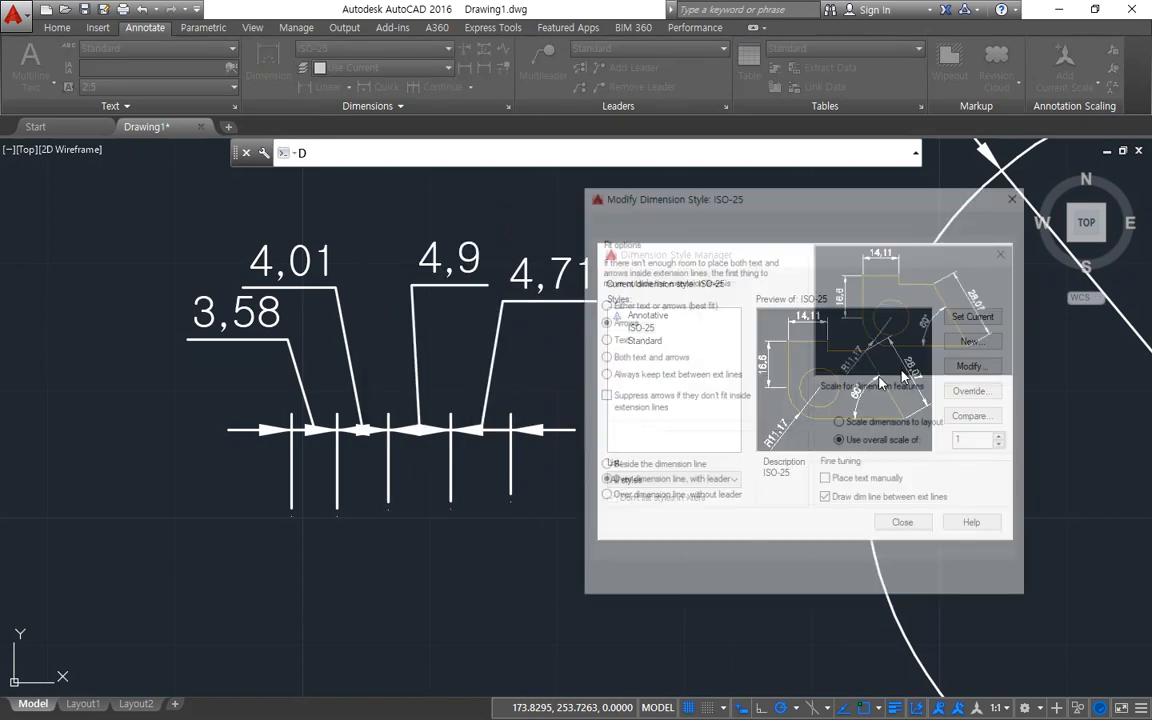
left_click(662, 467)
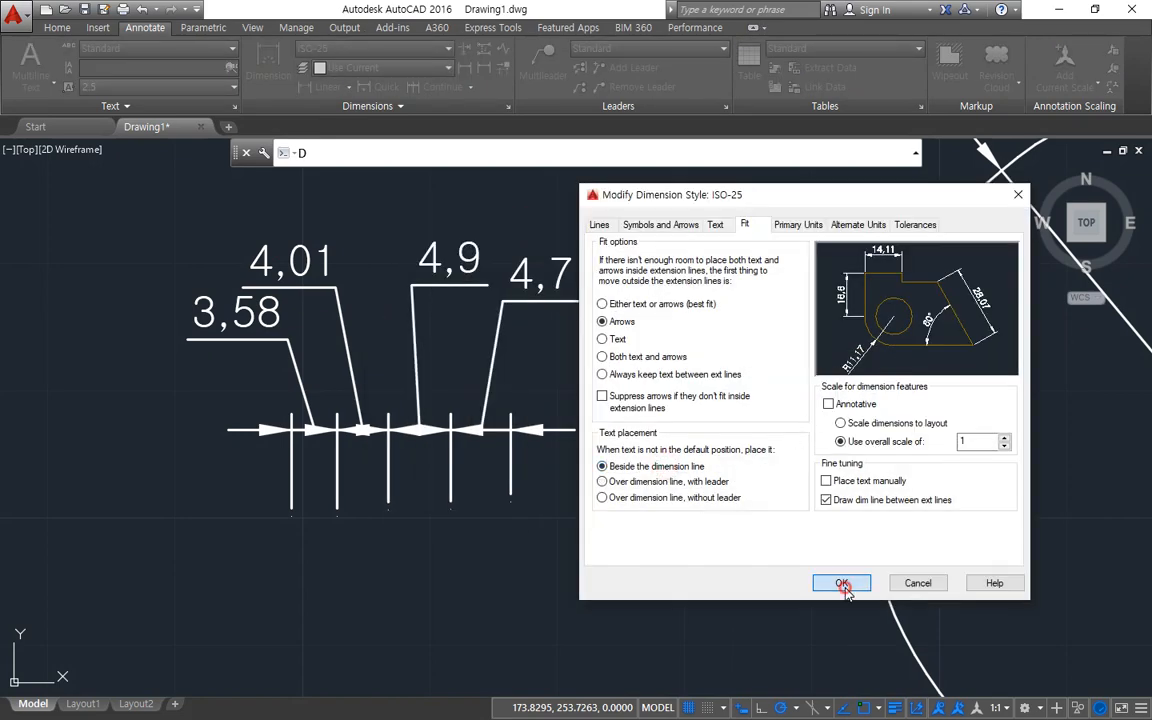
left_click(841, 583)
left_click(915, 518)
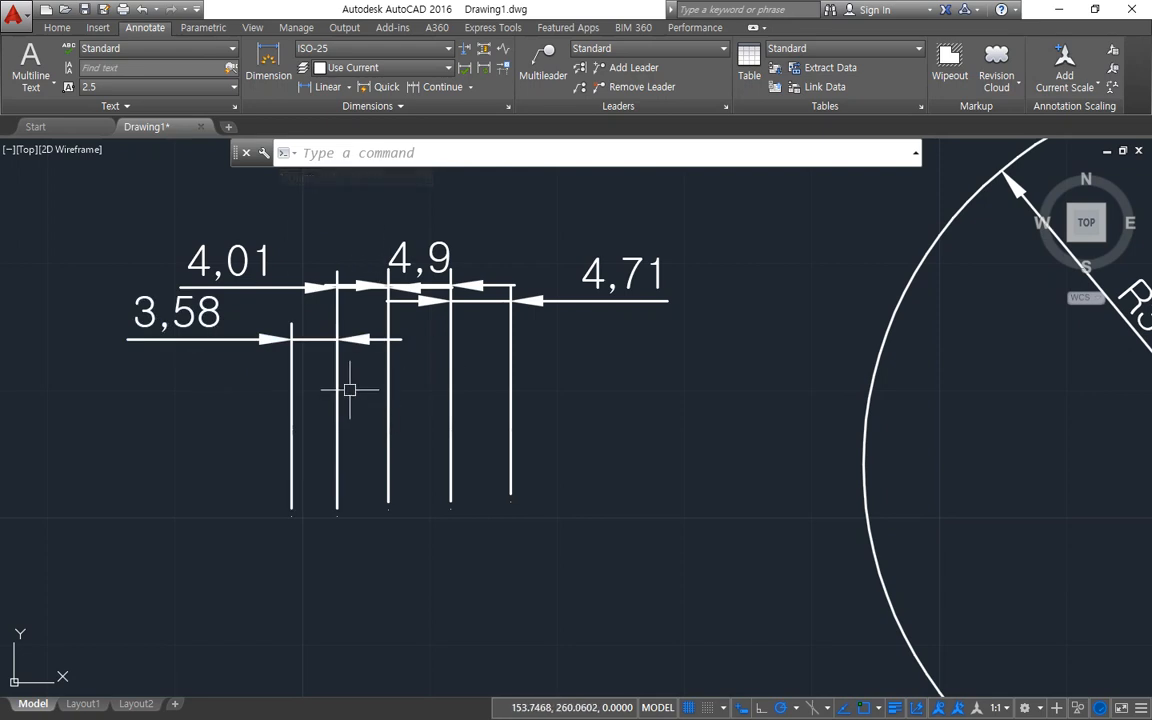
Open the Fit settings of the ISO-25 dimension style and examine its text placement and scale for dimension features options.
type("d")
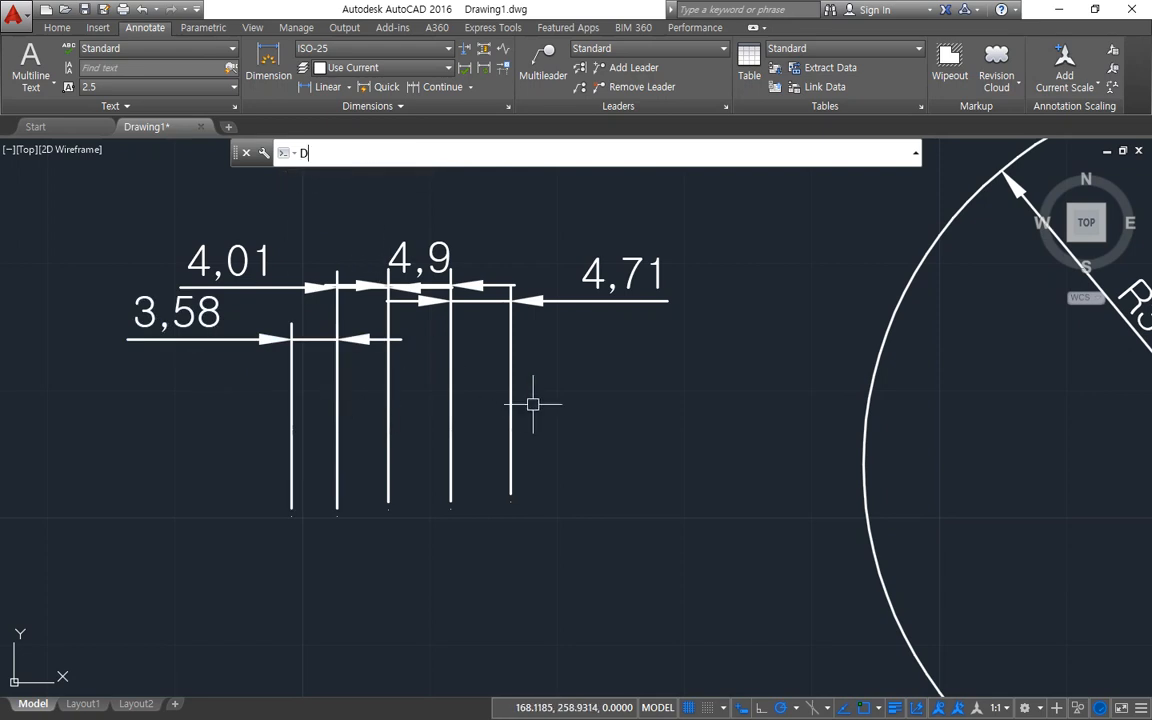
key("Return")
left_click(740, 332)
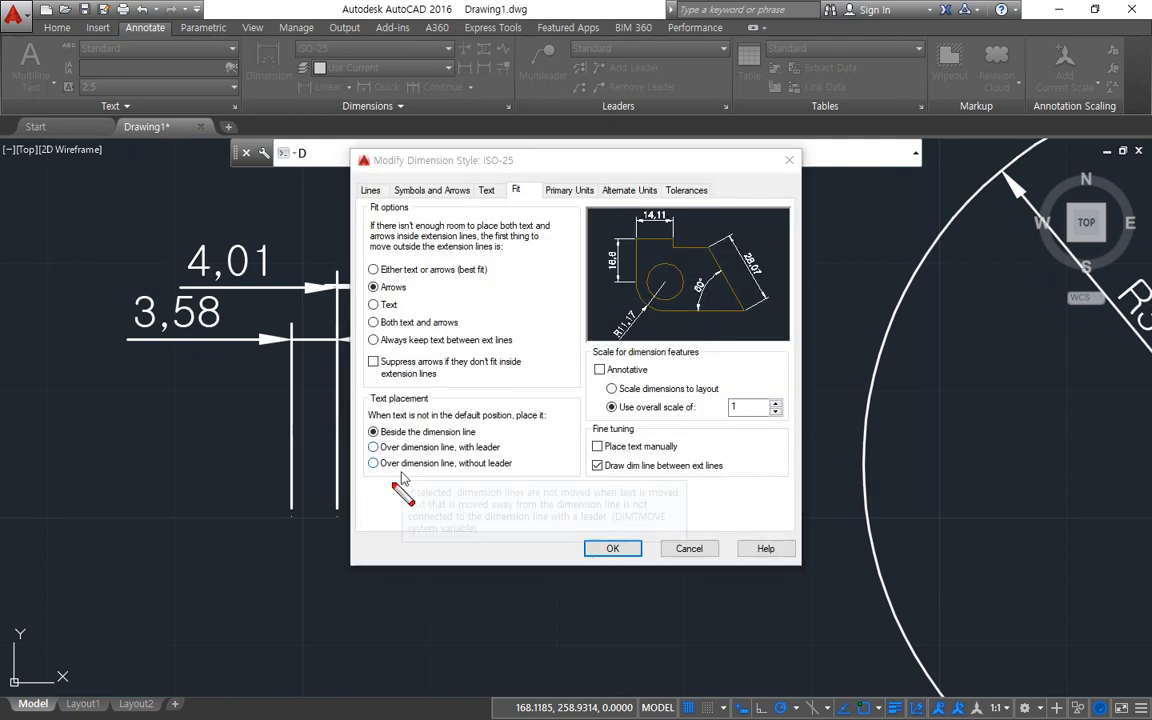
mouse_move(360, 400)
left_mouse_down()
mouse_move(459, 513)
mouse_move(474, 386)
left_mouse_up()
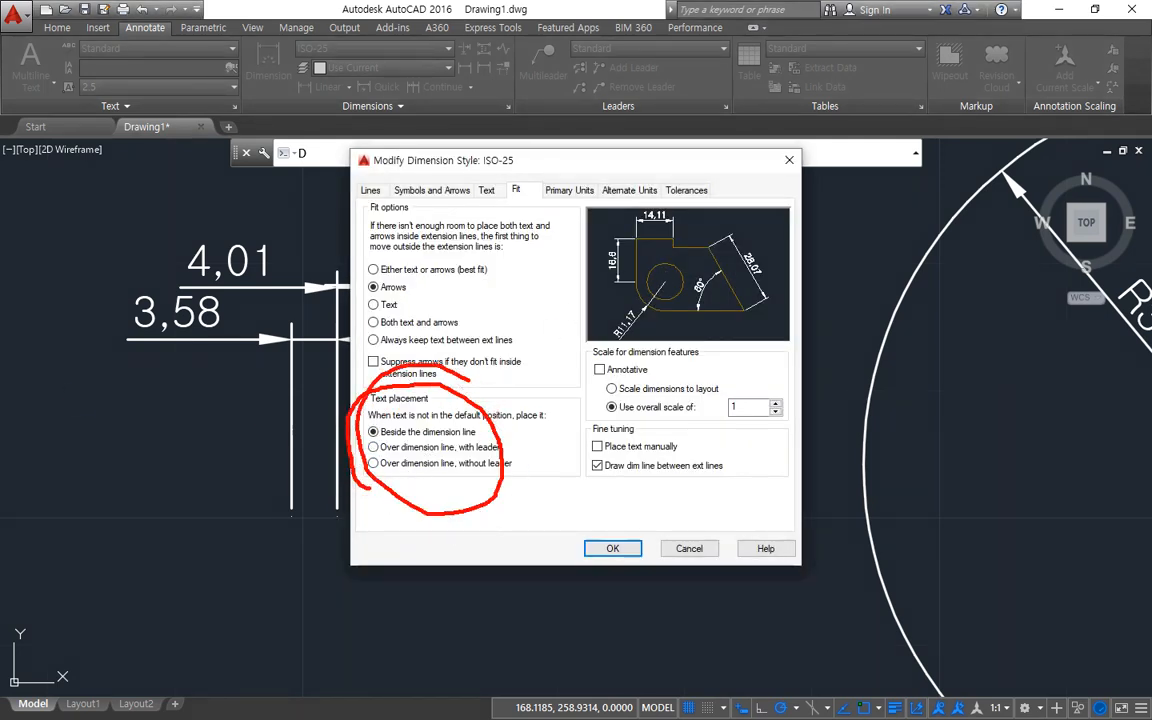
key("Escape")
left_click_drag(734, 160, 680, 190)
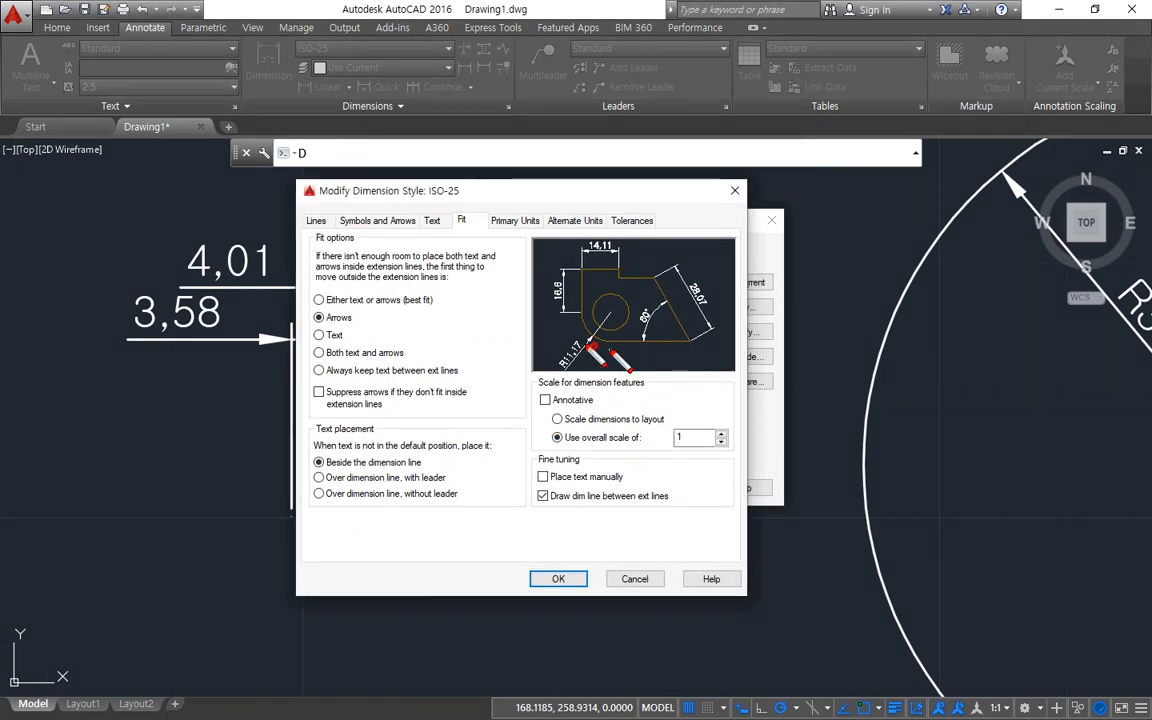
mouse_move(597, 343)
left_mouse_down()
mouse_move(510, 407)
mouse_move(560, 450)
mouse_move(740, 440)
mouse_move(665, 342)
mouse_move(590, 350)
left_mouse_up()
mouse_move(696, 366)
left_mouse_down()
mouse_move(682, 390)
mouse_move(715, 373)
left_mouse_up()
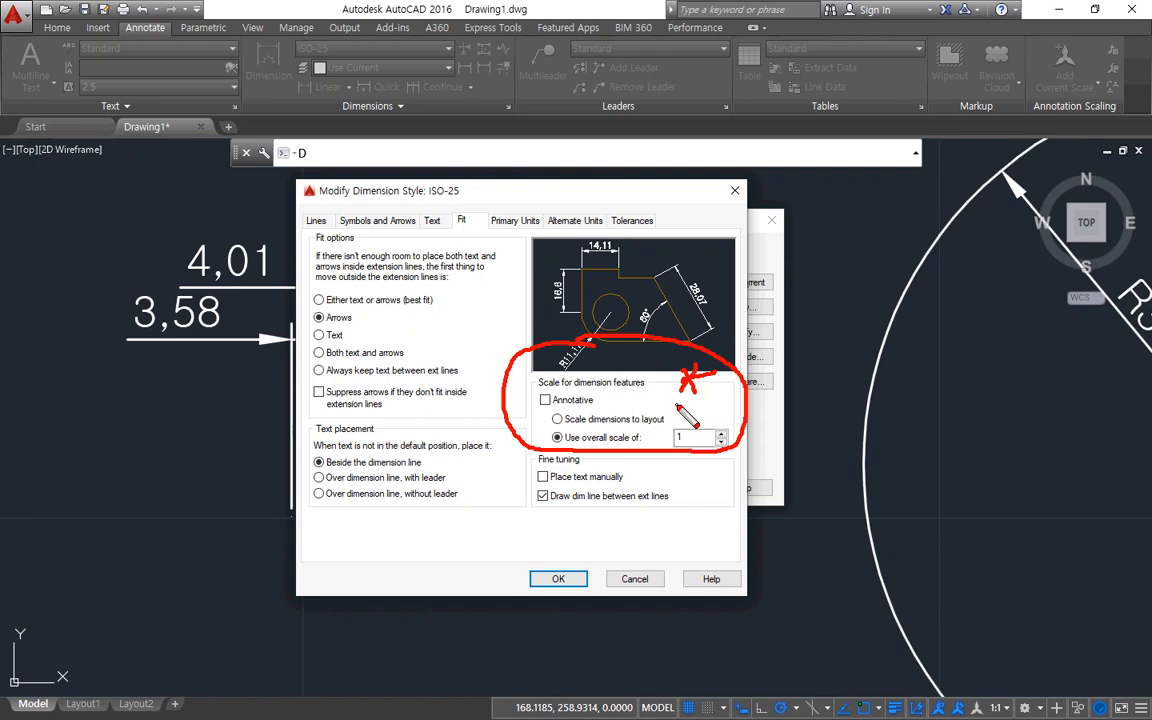
key("e")
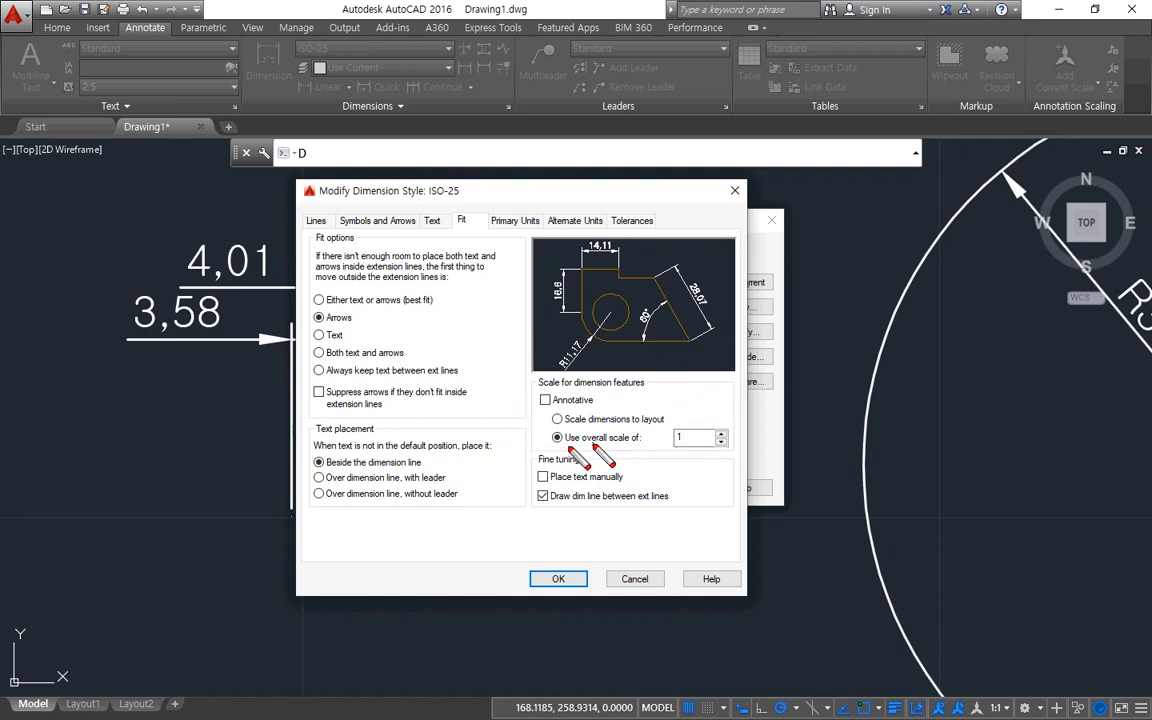
mouse_move(551, 445)
left_mouse_down()
mouse_move(672, 432)
mouse_move(704, 458)
left_mouse_up()
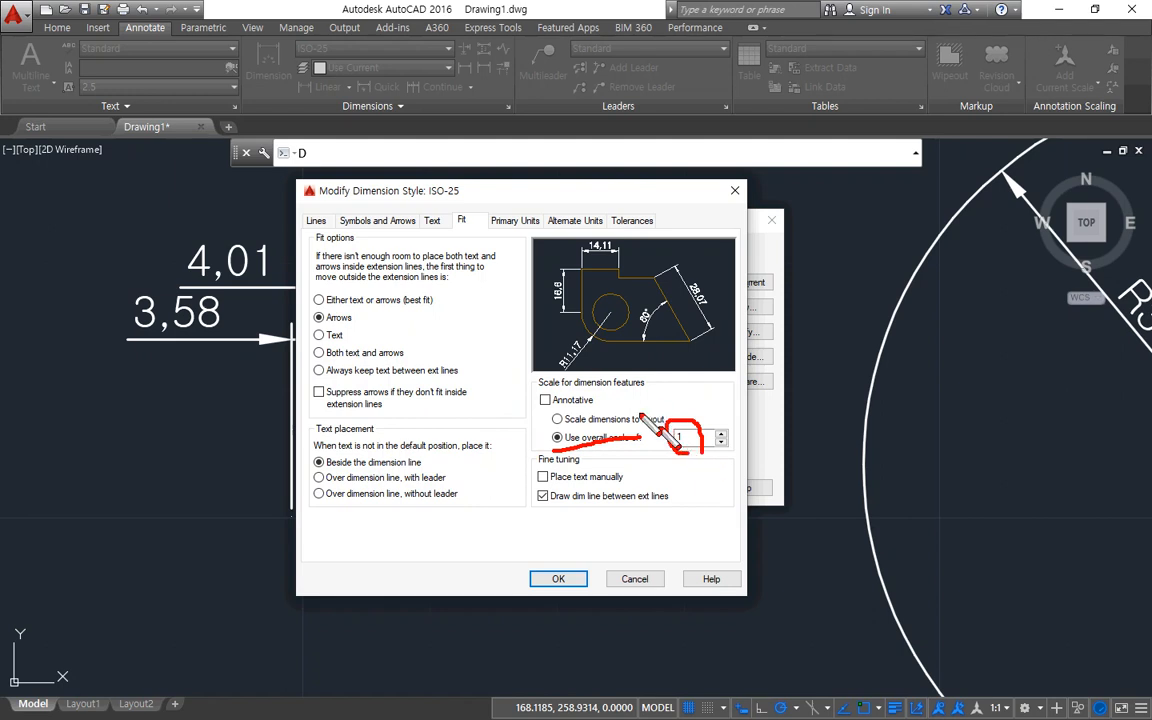
key("Escape")
Examine the ISO-25 baseline spacing, extension line offsets, arrow size, center mark, break size and jog height settings.
left_click(315, 221)
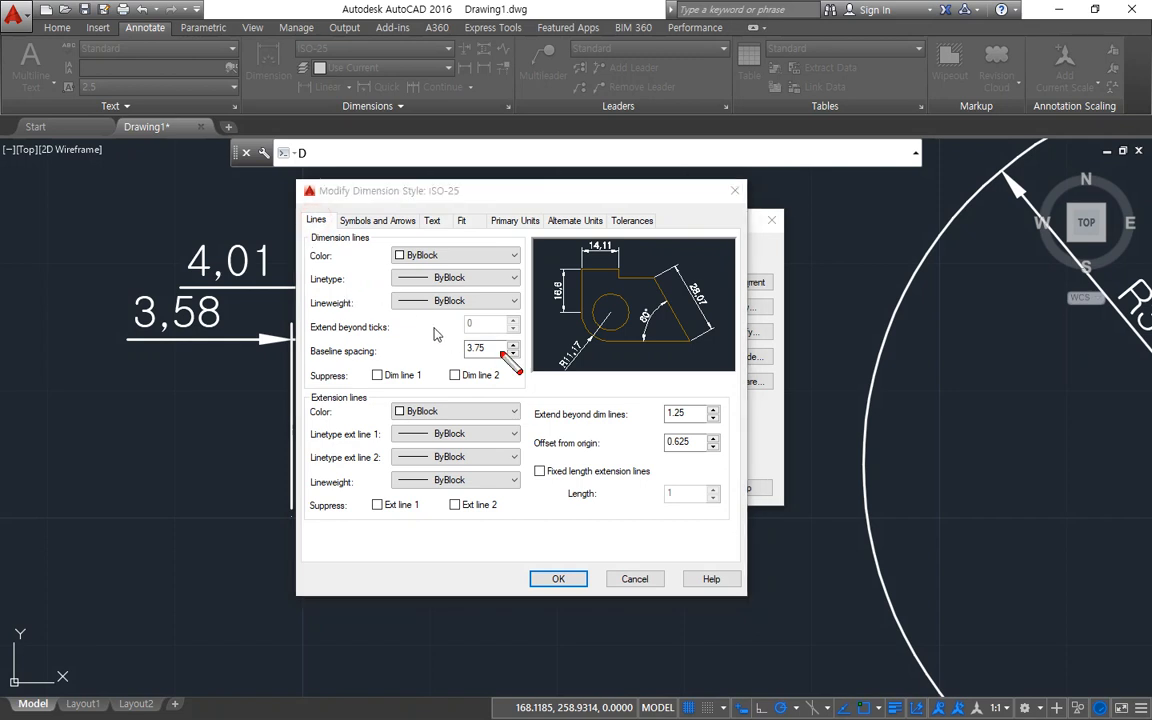
mouse_move(500, 338)
left_mouse_down()
mouse_move(468, 352)
mouse_move(508, 378)
left_mouse_up()
mouse_move(672, 420)
left_mouse_down()
mouse_move(664, 408)
mouse_move(680, 428)
mouse_move(668, 456)
mouse_move(706, 484)
left_mouse_up()
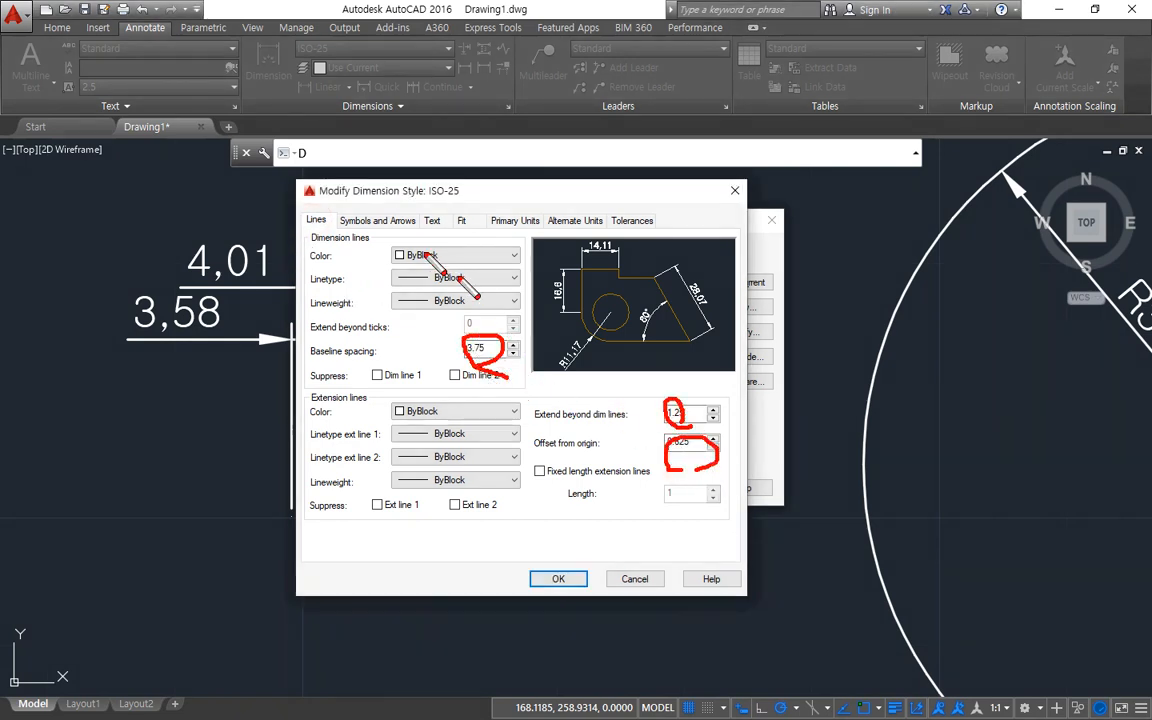
key("Escape")
left_click(378, 221)
mouse_move(330, 400)
left_mouse_down()
mouse_move(318, 352)
mouse_move(352, 388)
left_mouse_up()
mouse_move(427, 455)
left_mouse_down()
mouse_move(470, 405)
mouse_move(450, 458)
left_mouse_up()
mouse_move(345, 545)
left_mouse_down()
mouse_move(325, 495)
mouse_move(345, 540)
left_mouse_up()
left_click_drag(552, 512, 560, 568)
key("Escape")
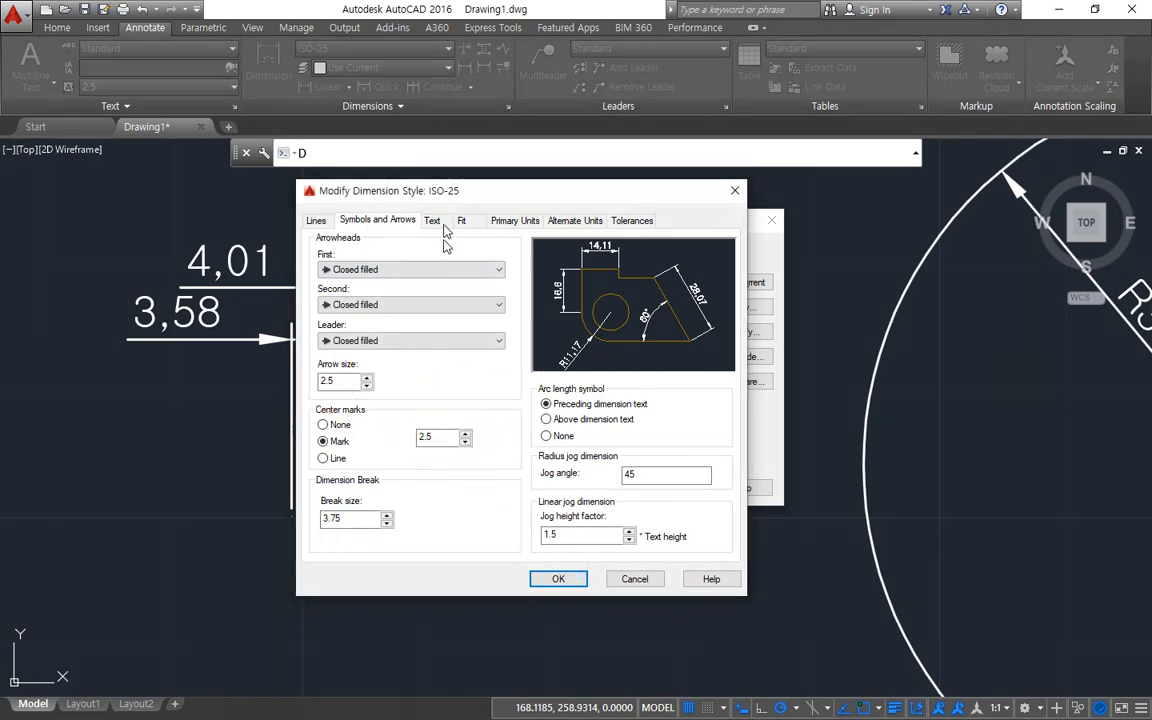
Review the ISO-25 text height and overall scale settings, and accept the style as it is.
left_click(432, 221)
mouse_move(484, 346)
left_mouse_down()
mouse_move(462, 352)
mouse_move(474, 326)
mouse_move(458, 348)
mouse_move(450, 335)
left_mouse_up()
key("Escape")
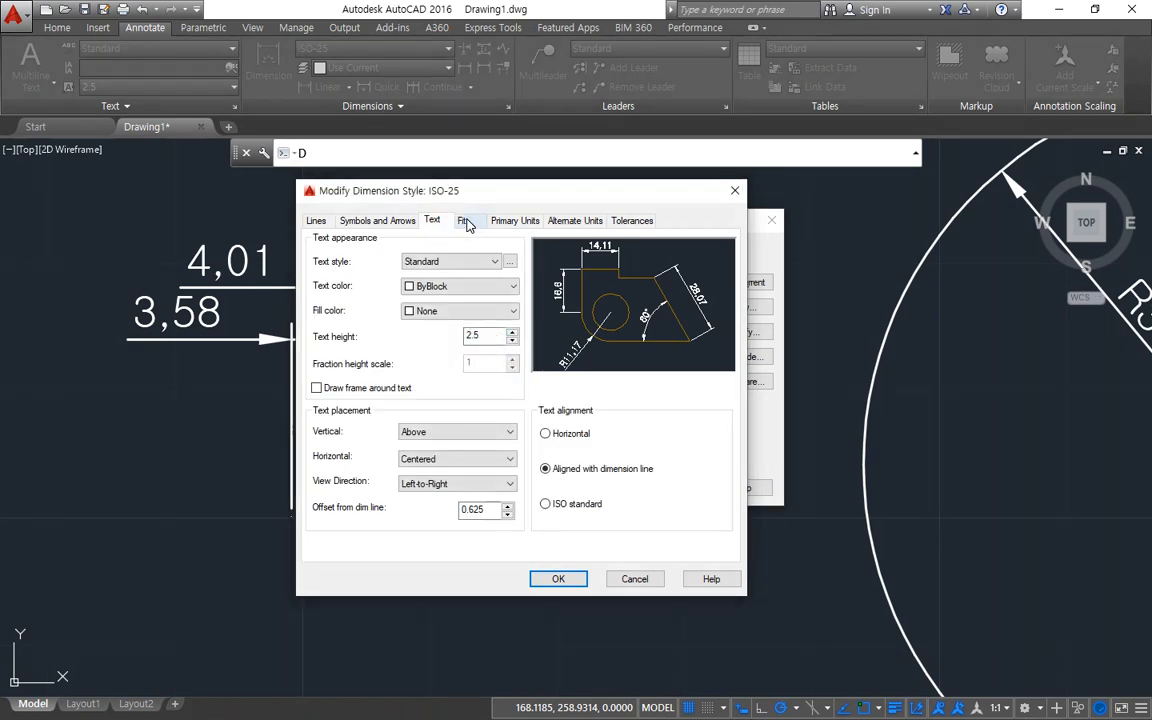
left_click(467, 222)
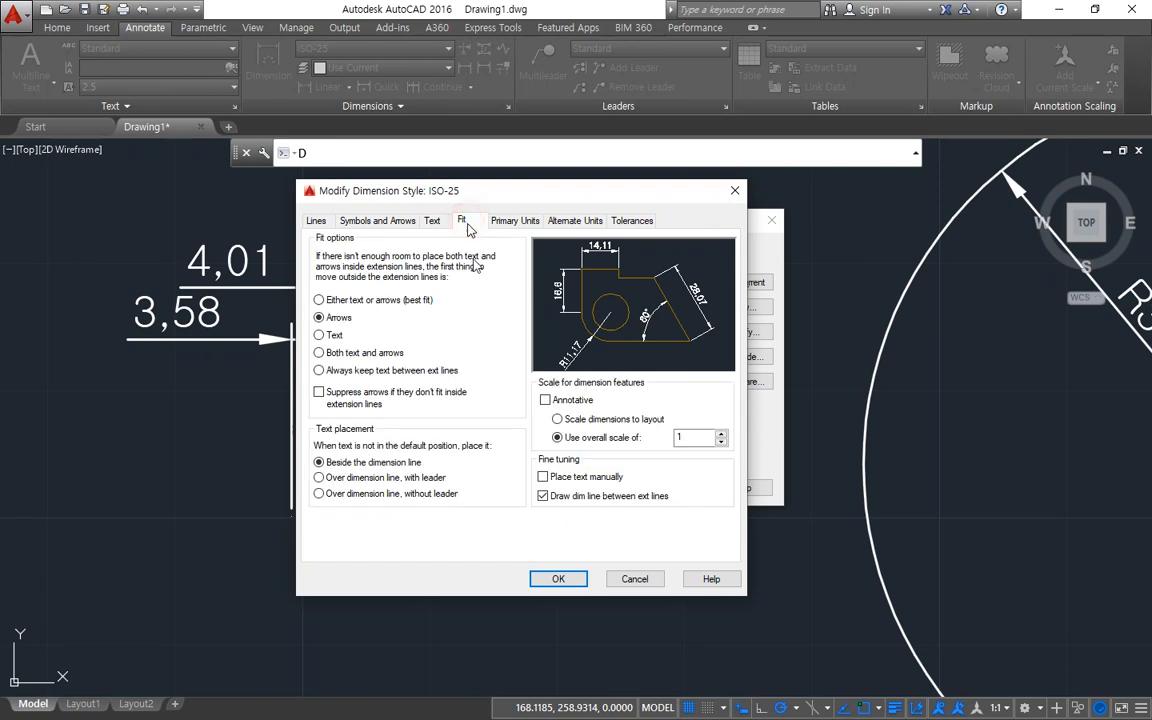
mouse_move(708, 416)
left_mouse_down()
mouse_move(680, 462)
mouse_move(718, 450)
mouse_move(665, 470)
left_mouse_up()
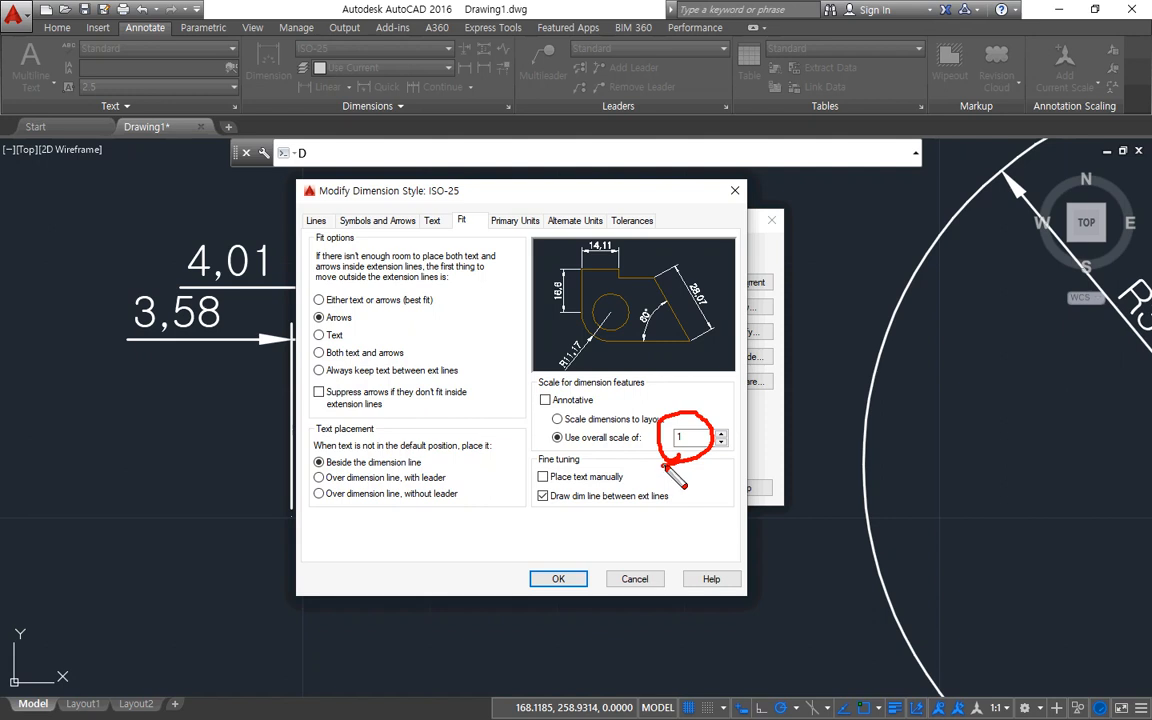
left_click(558, 578)
key("Escape")
Erase the four chained linear dimensions 3,58, 4,01, 4,9 and 4,71.
left_click(646, 561)
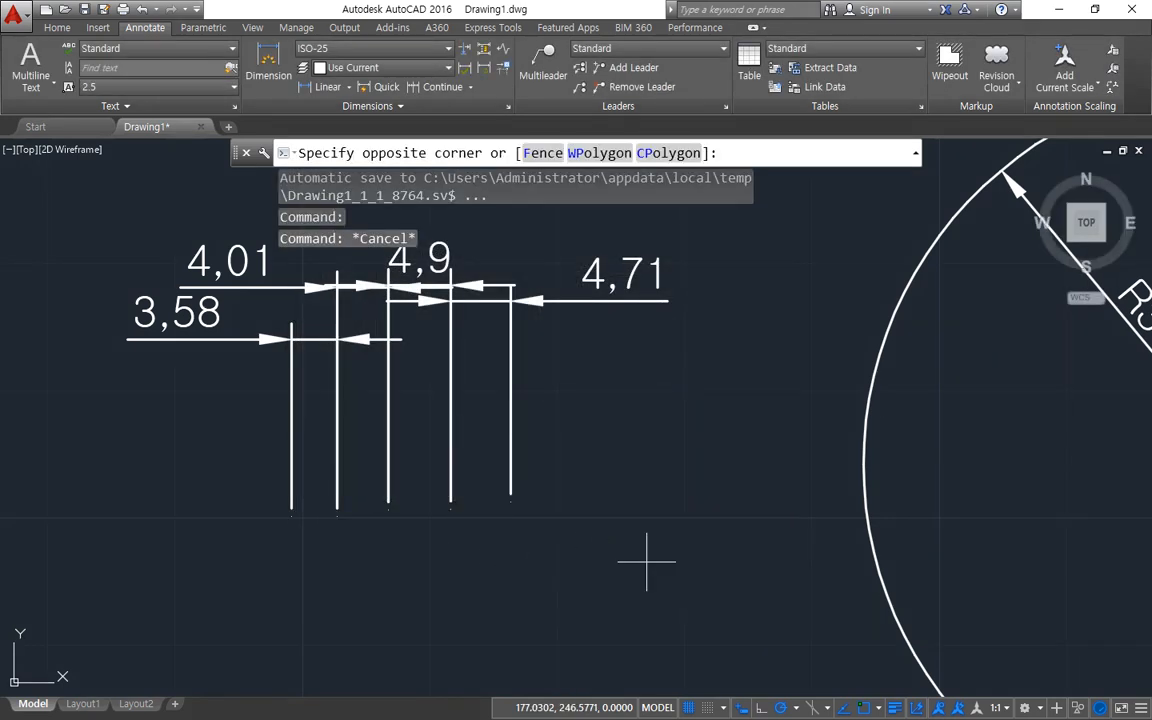
left_click(195, 278)
type("e")
key("Return")
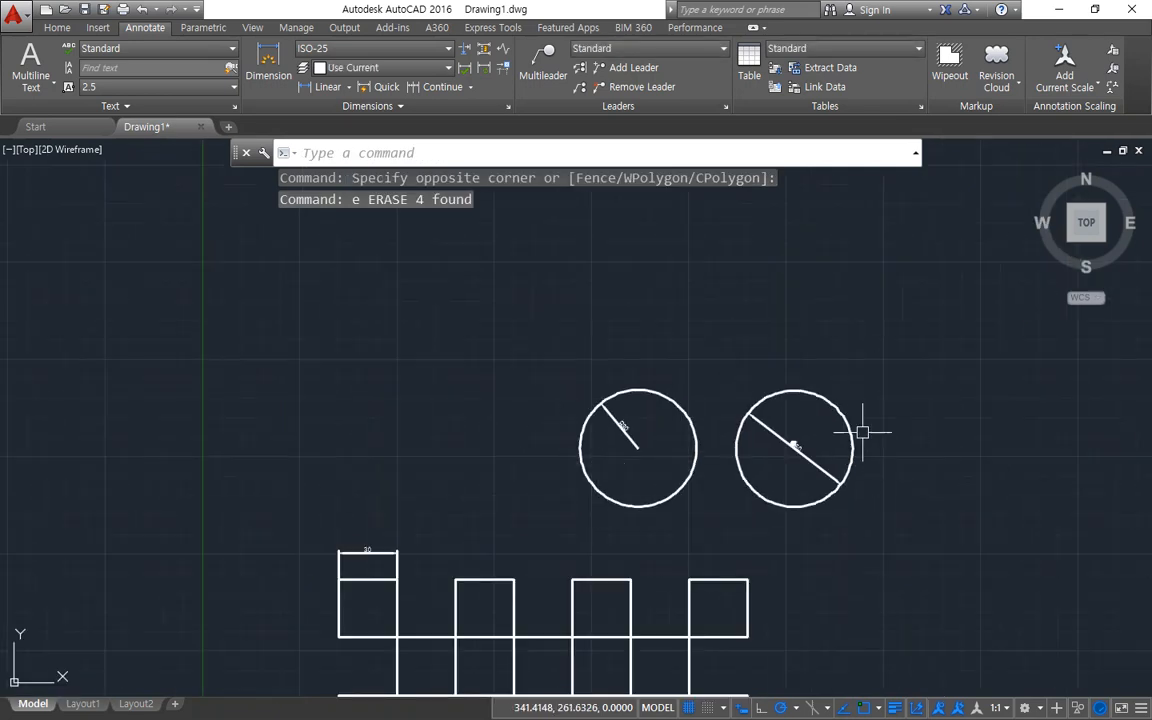
Erase both circles together with their radius and diameter dimensions.
left_click(845, 411)
left_click(578, 484)
left_click(620, 386)
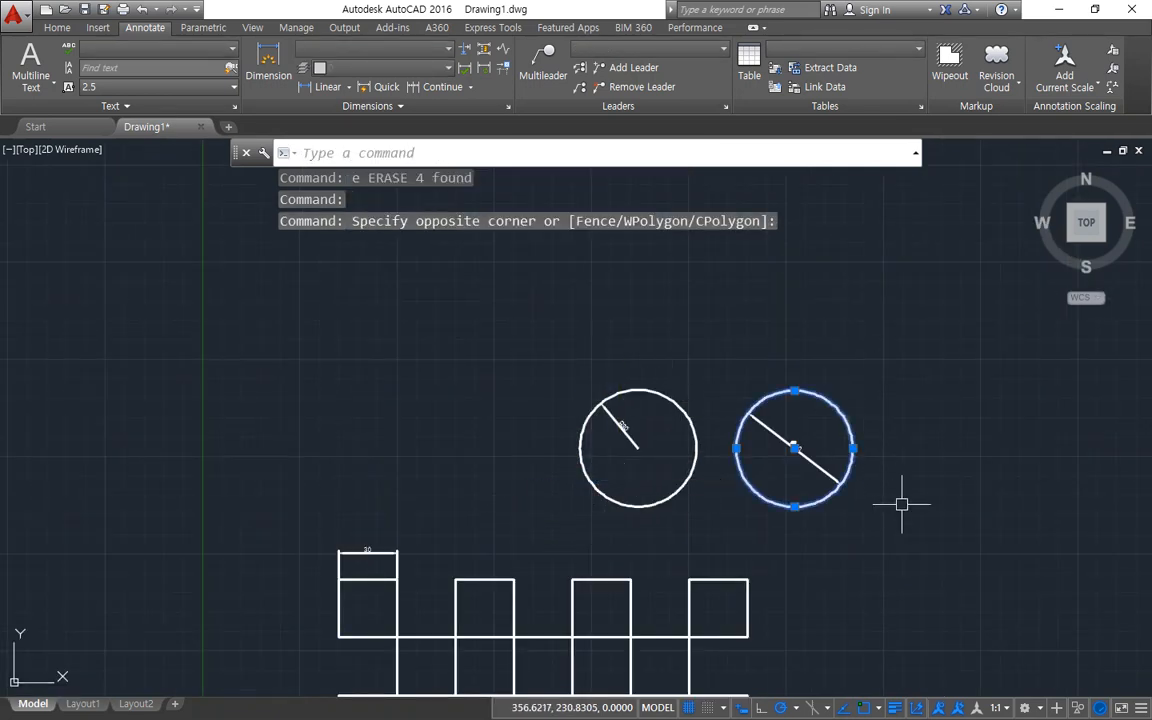
left_click(902, 504)
left_click(460, 376)
type("e")
key("Return")
Set the ISO-25 overall scale to 3 and apply it to the 30 dimension above the first square.
scroll(442, 592, "up", 4)
mouse_move(318, 614)
middle_mouse_down()
mouse_move(274, 401)
mouse_move(247, 368)
middle_mouse_up()
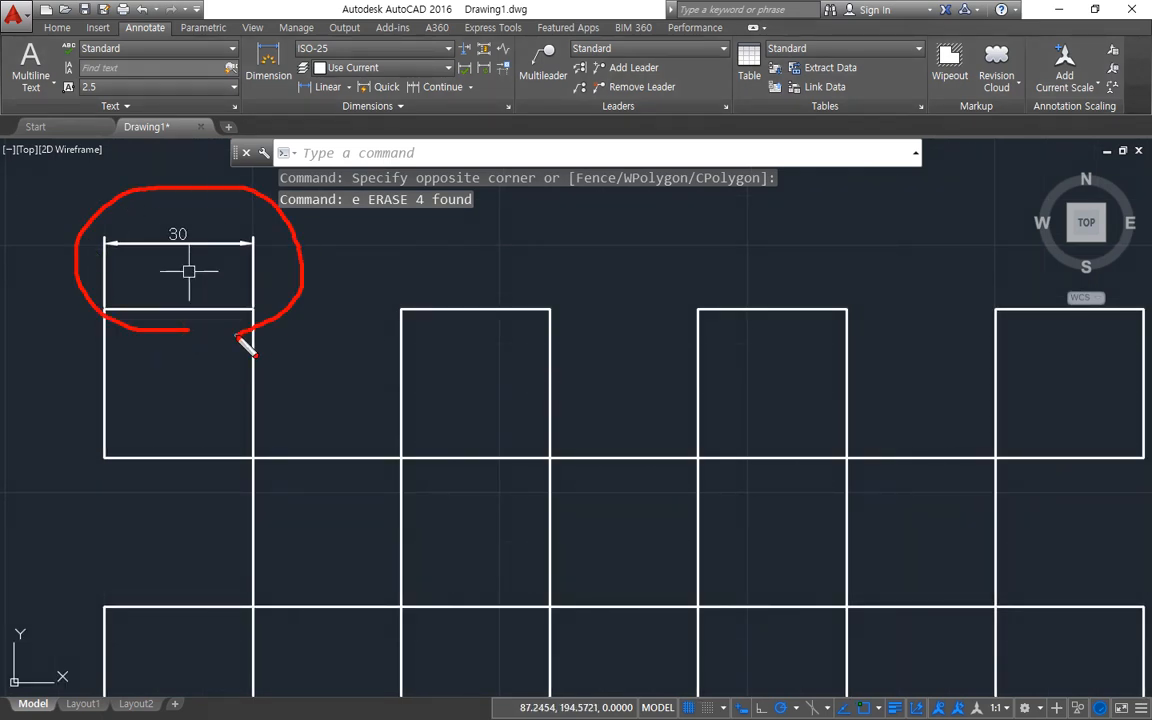
type("-D")
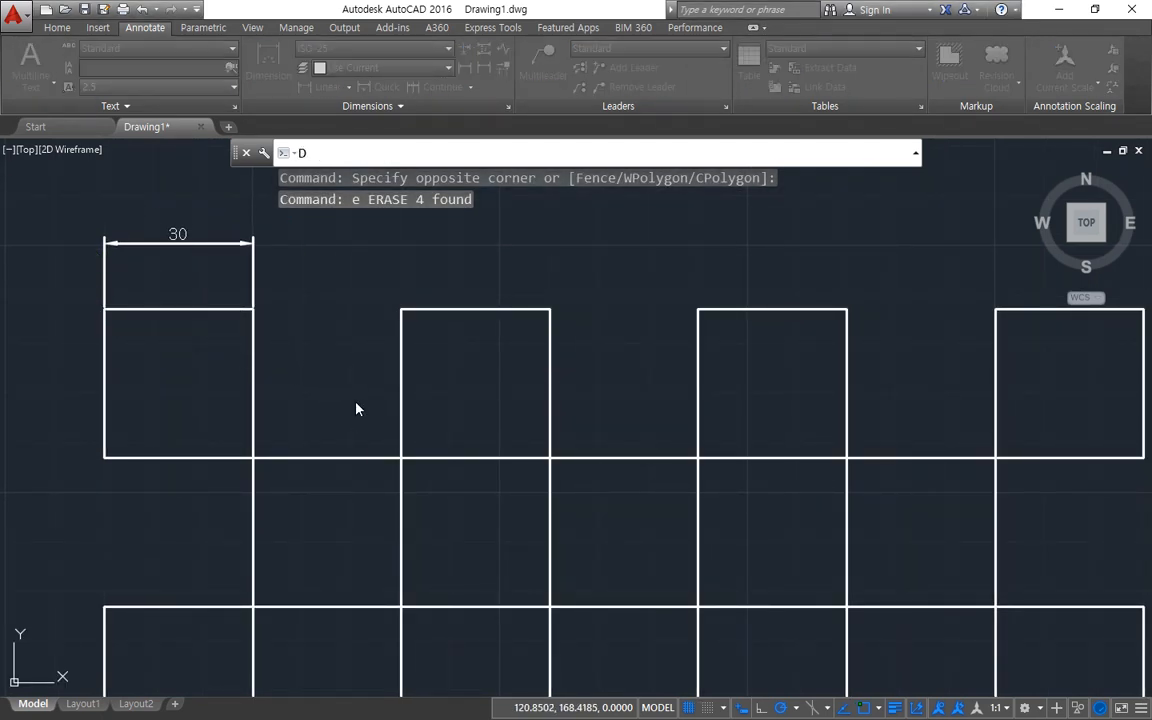
key("Return")
left_click(741, 331)
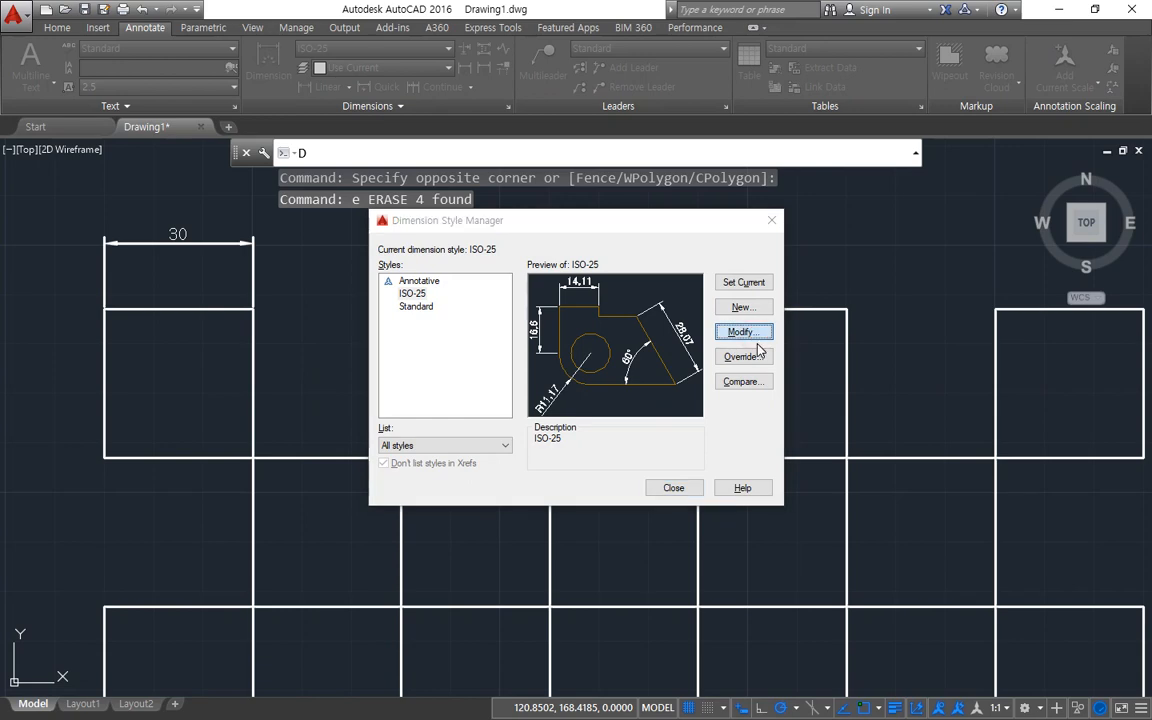
left_click_drag(744, 408, 688, 398)
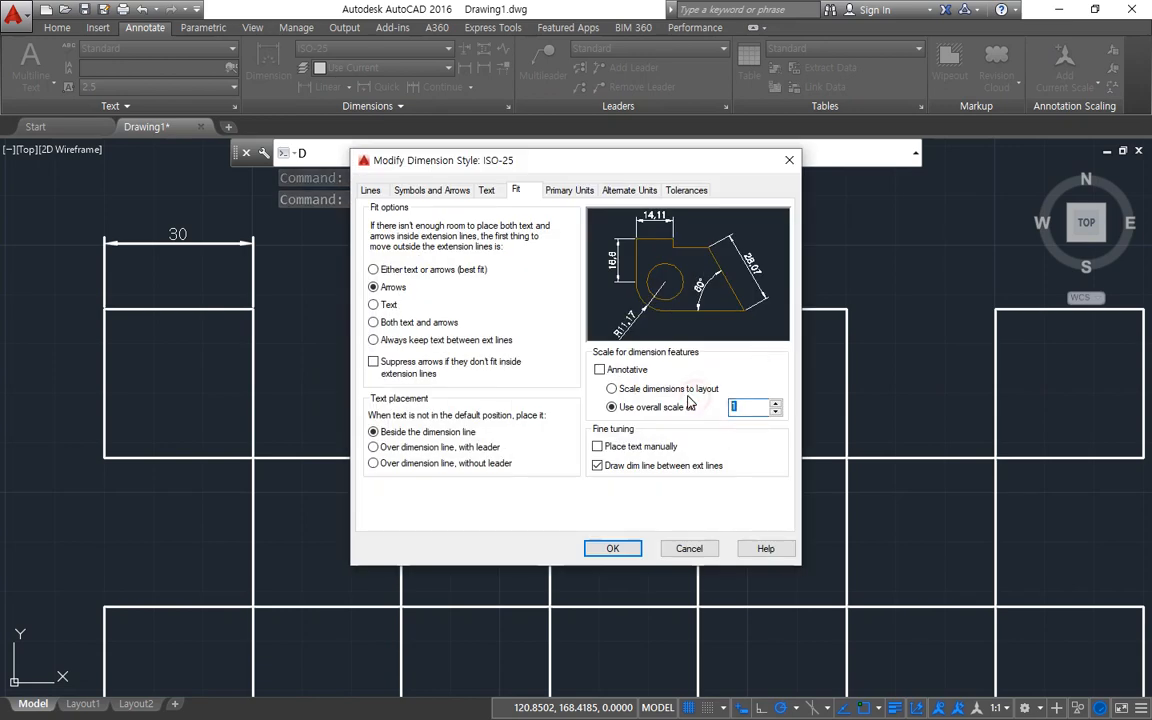
type("3")
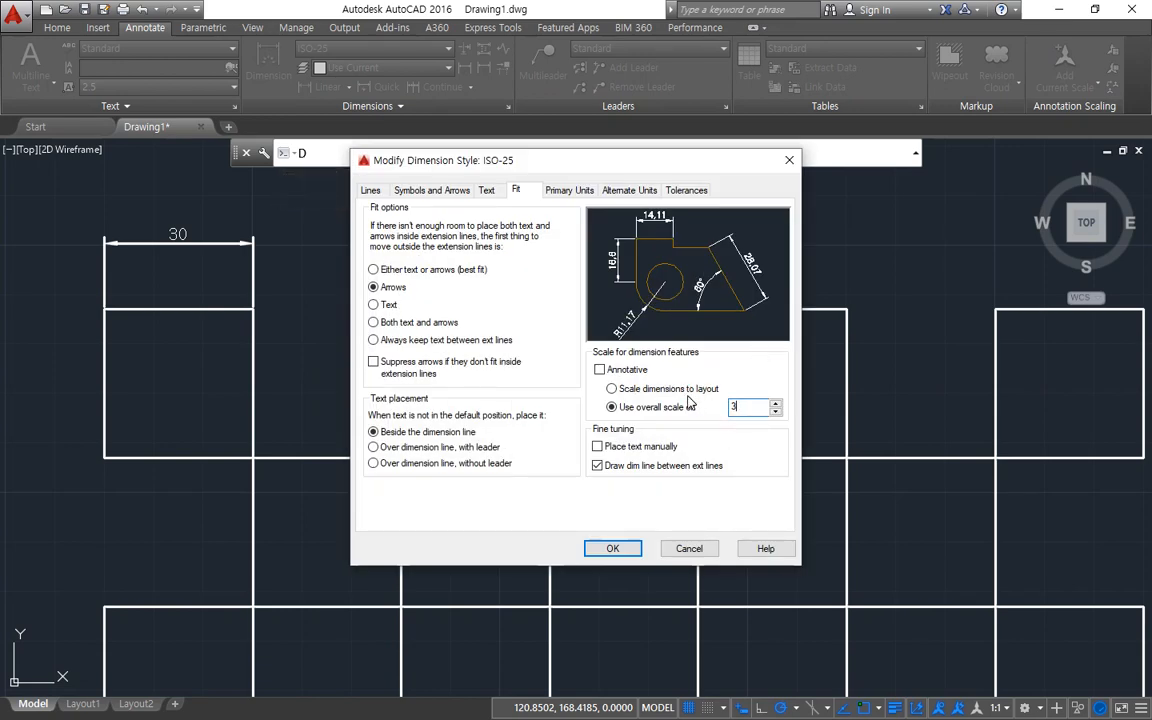
left_click(612, 548)
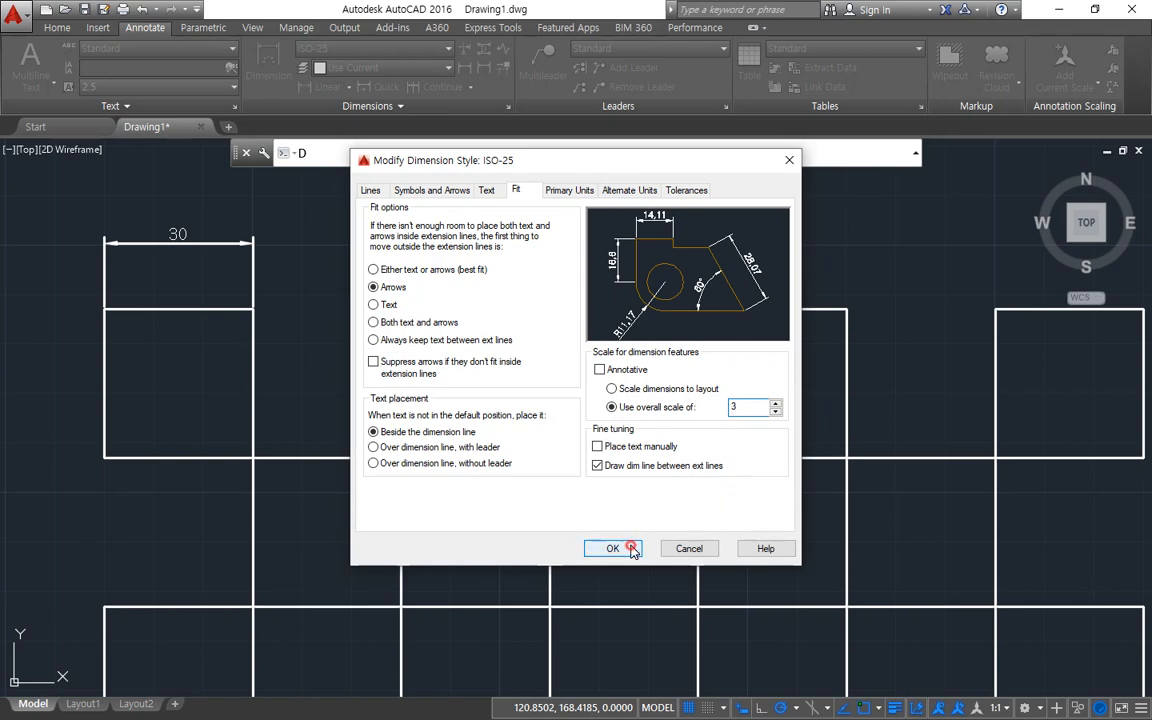
left_click(674, 488)
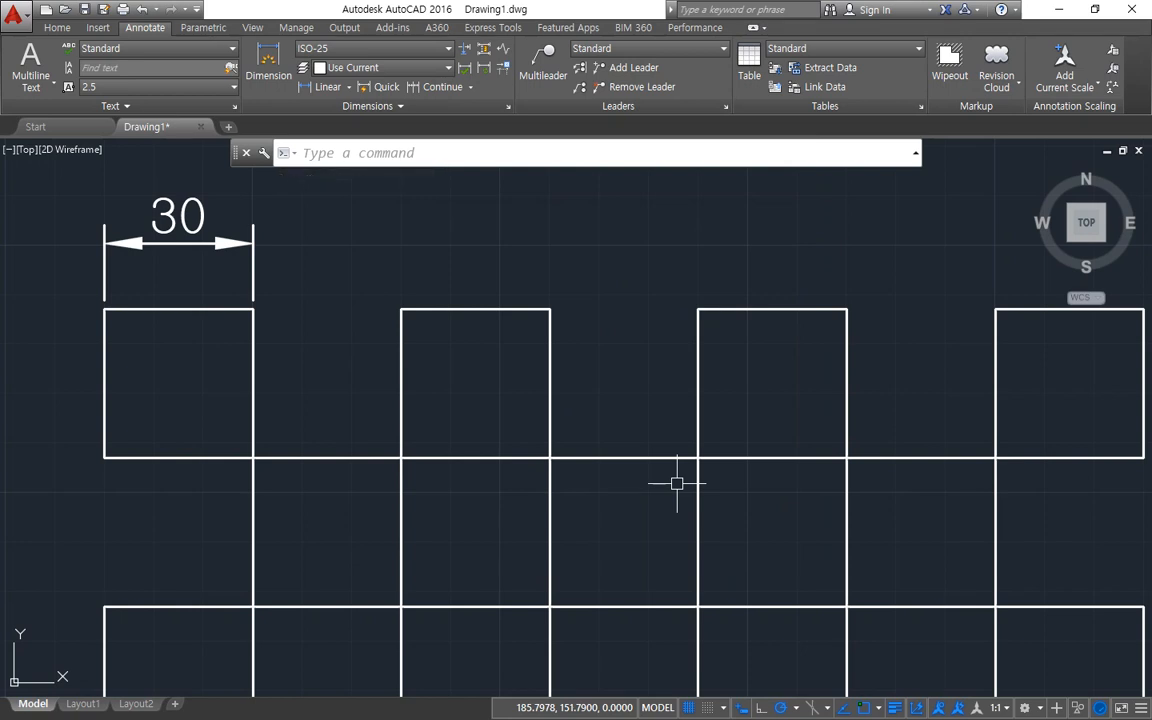
Set the overall scale of the ISO-25 style back to 1 and apply it to the drawing.
type("d")
key("Return")
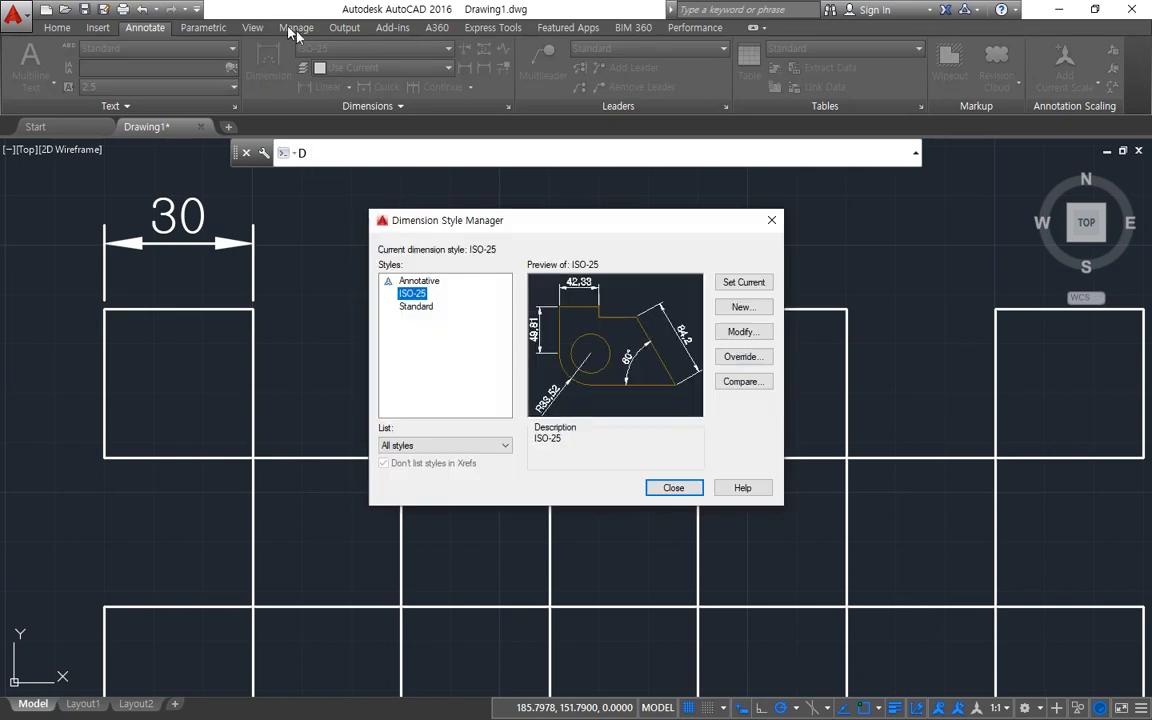
left_click(755, 338)
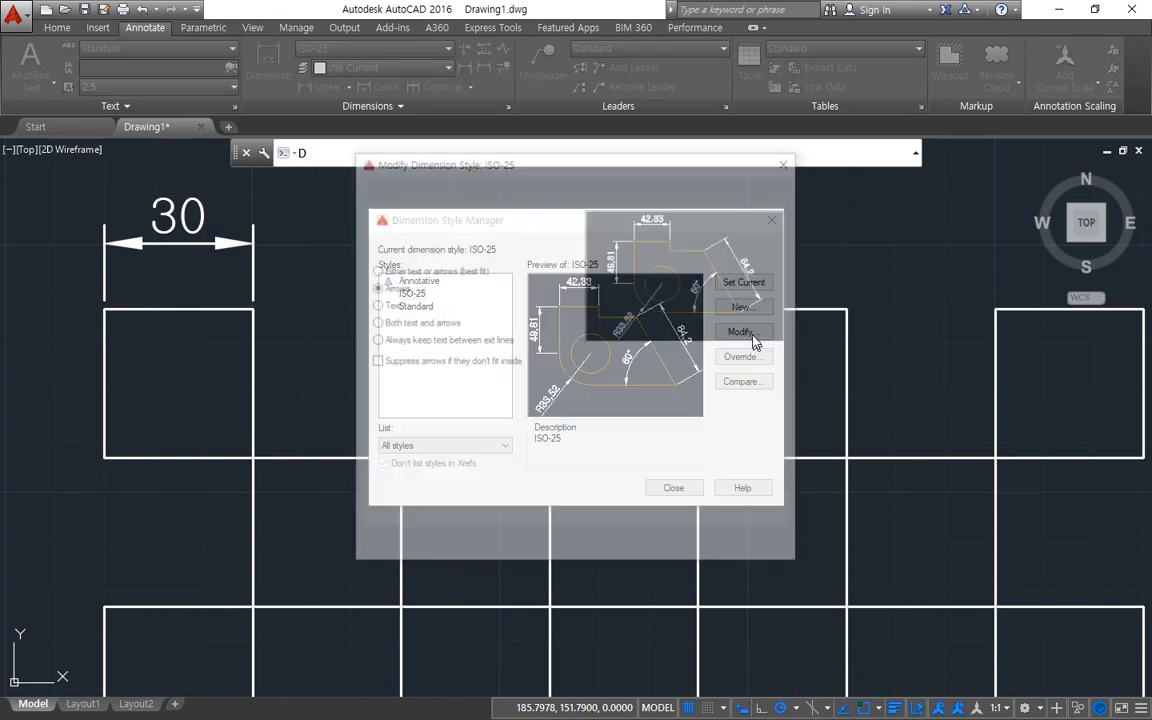
left_click(738, 408)
double_click(738, 408)
type("1")
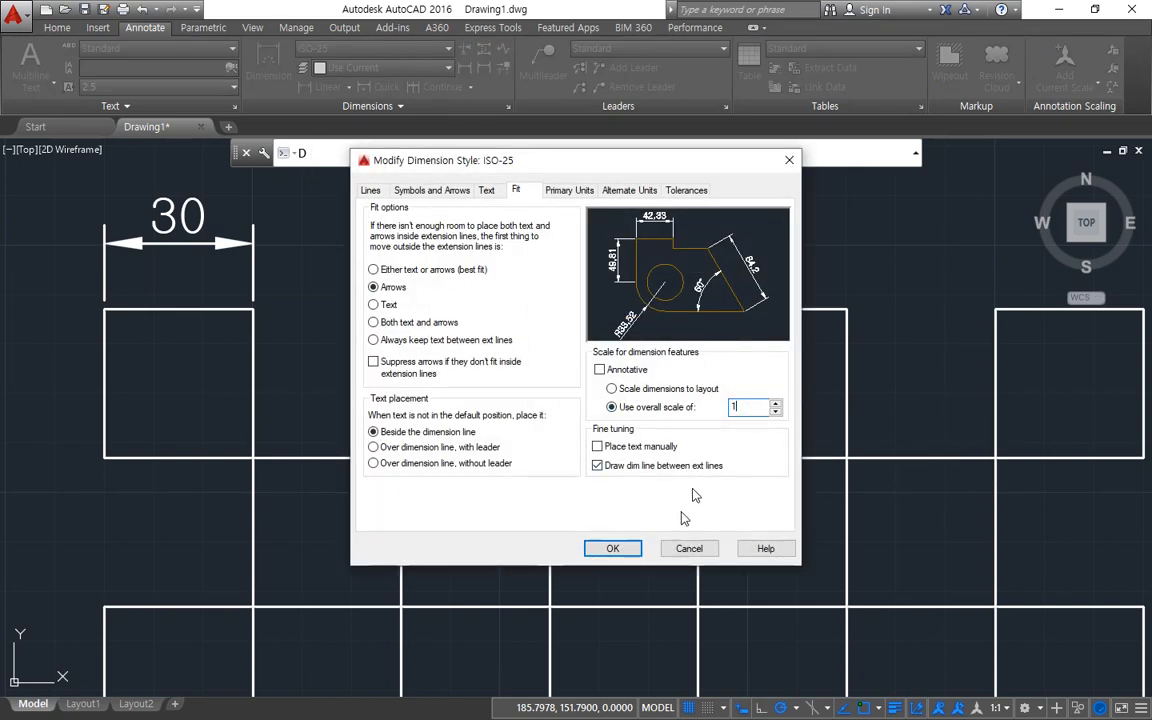
left_click(612, 549)
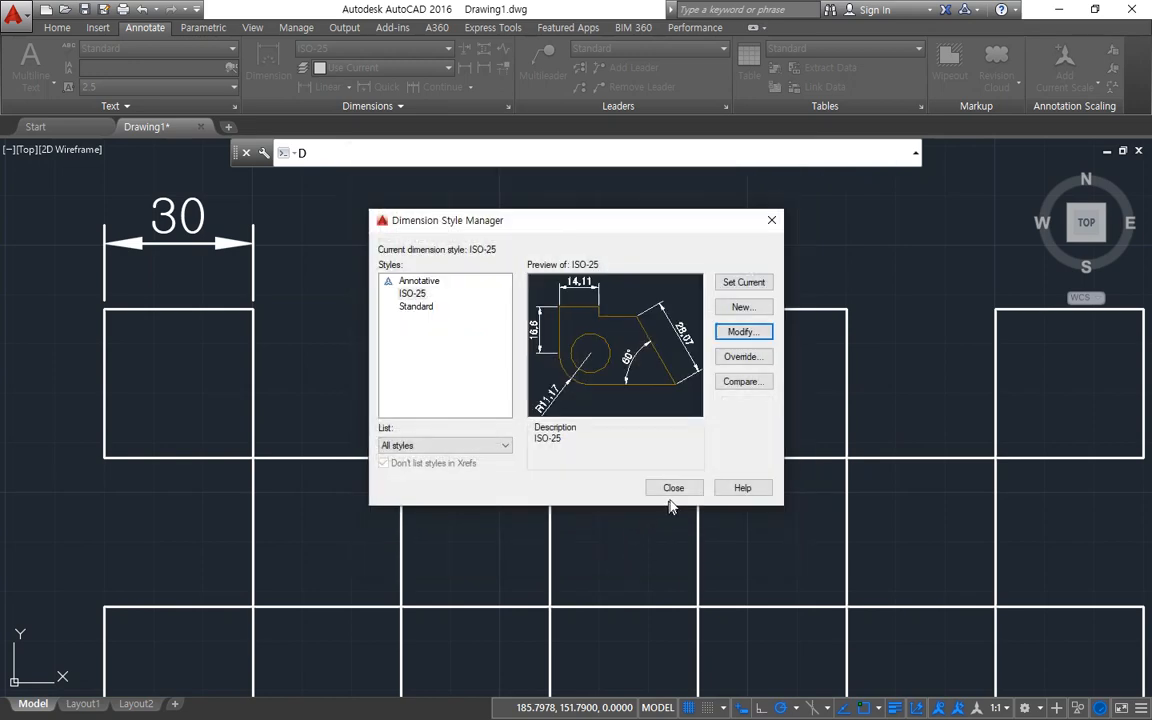
left_click(669, 485)
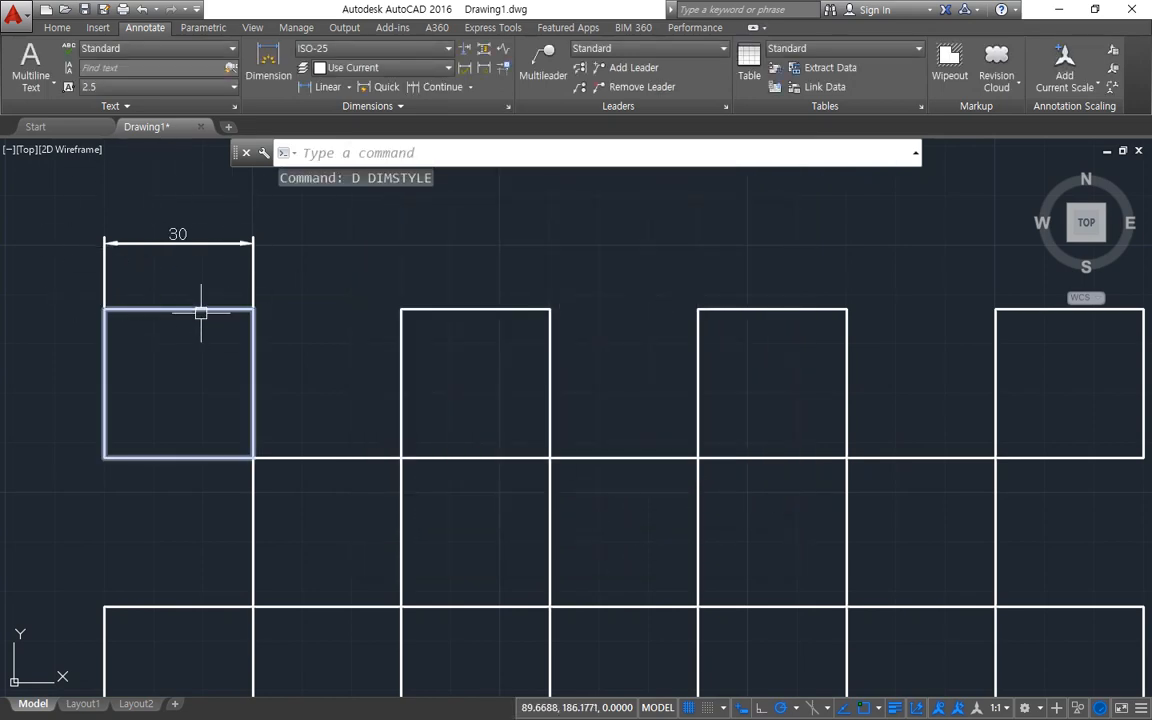
Set the overall scale of the ISO-25 dimension style to 5 and apply it to the drawing.
type("d")
key("Return")
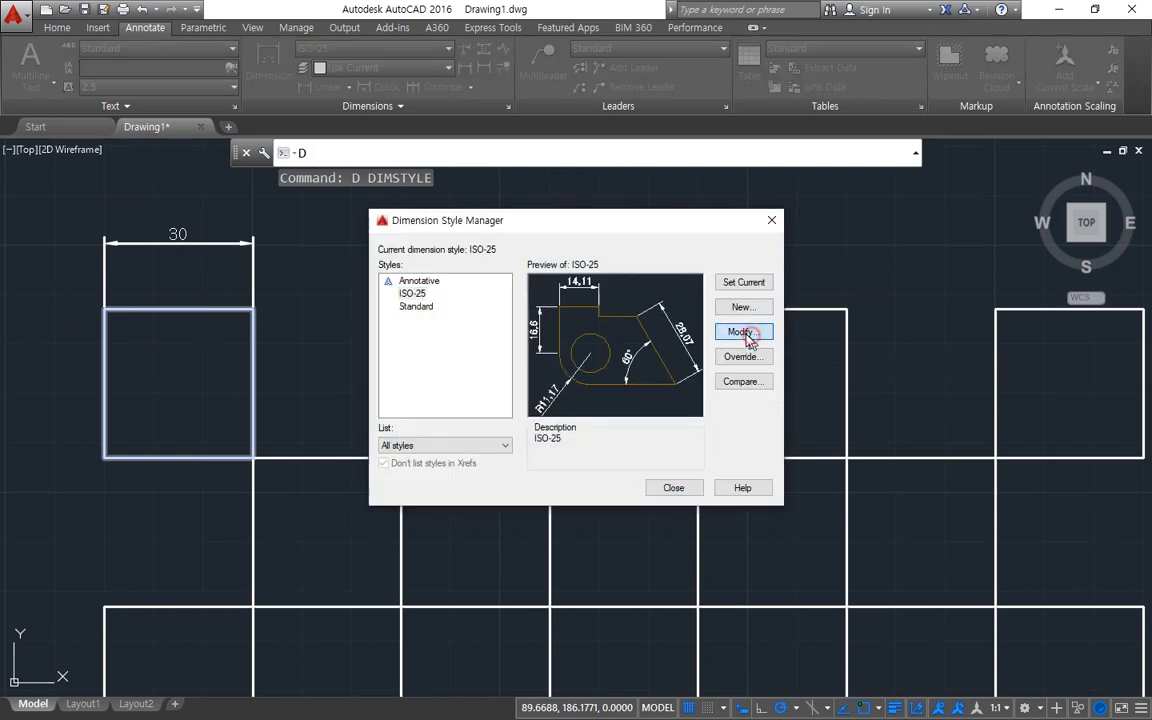
left_click(748, 336)
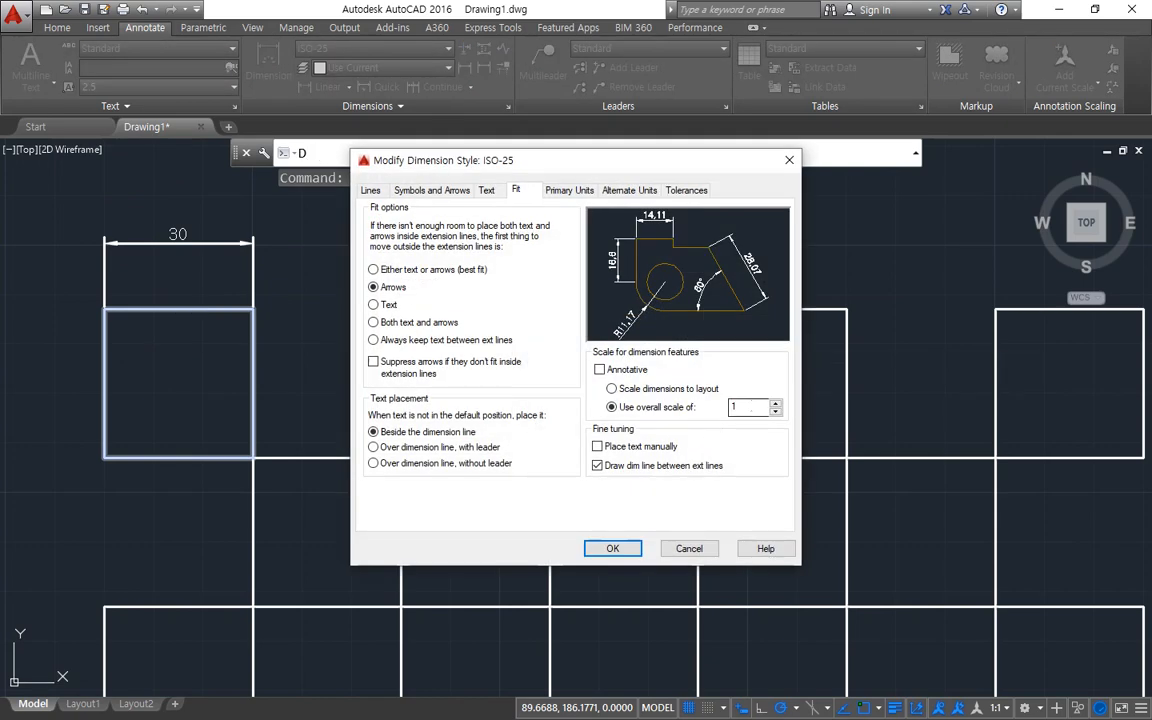
left_click(612, 548)
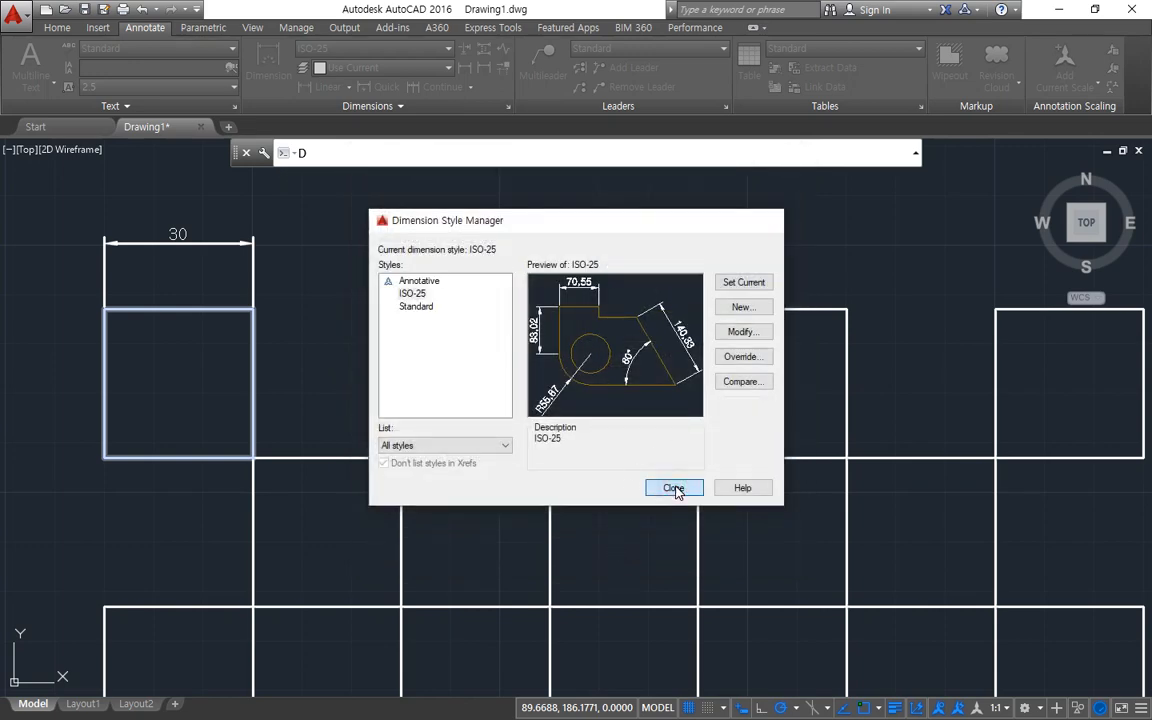
left_click(673, 487)
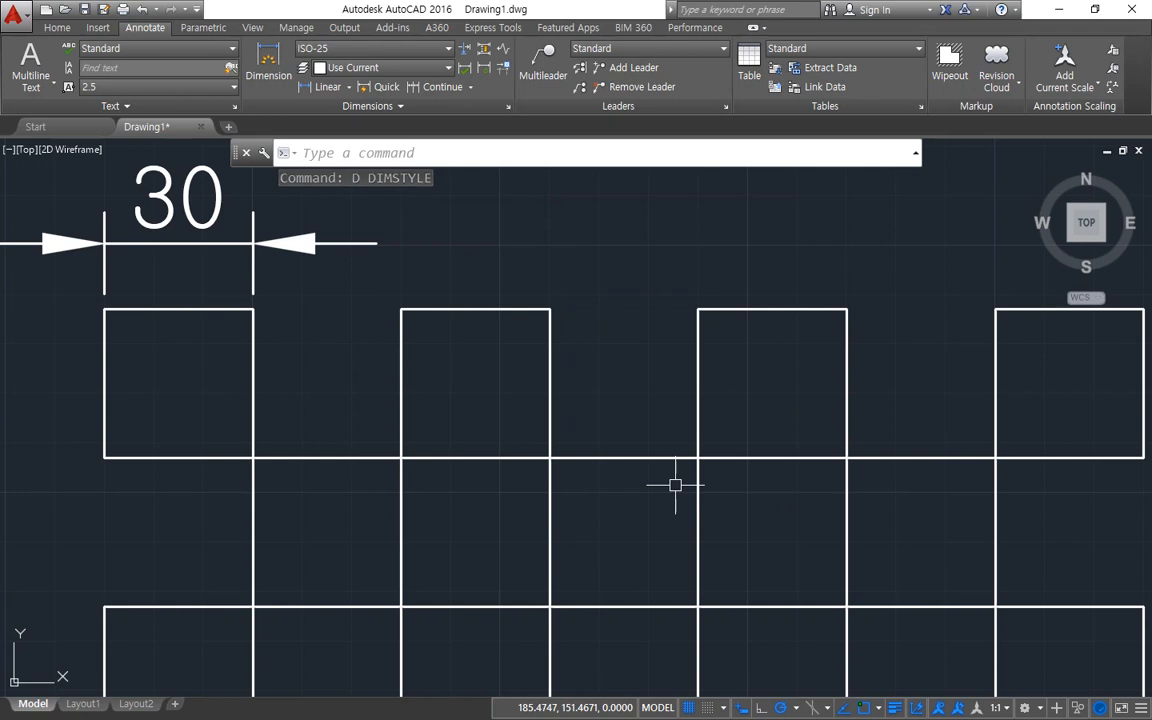
Open the Fit settings of the ISO-25 dimension style and mark the Annotative option and the overall scale with the screen pen.
type("d")
key("Return")
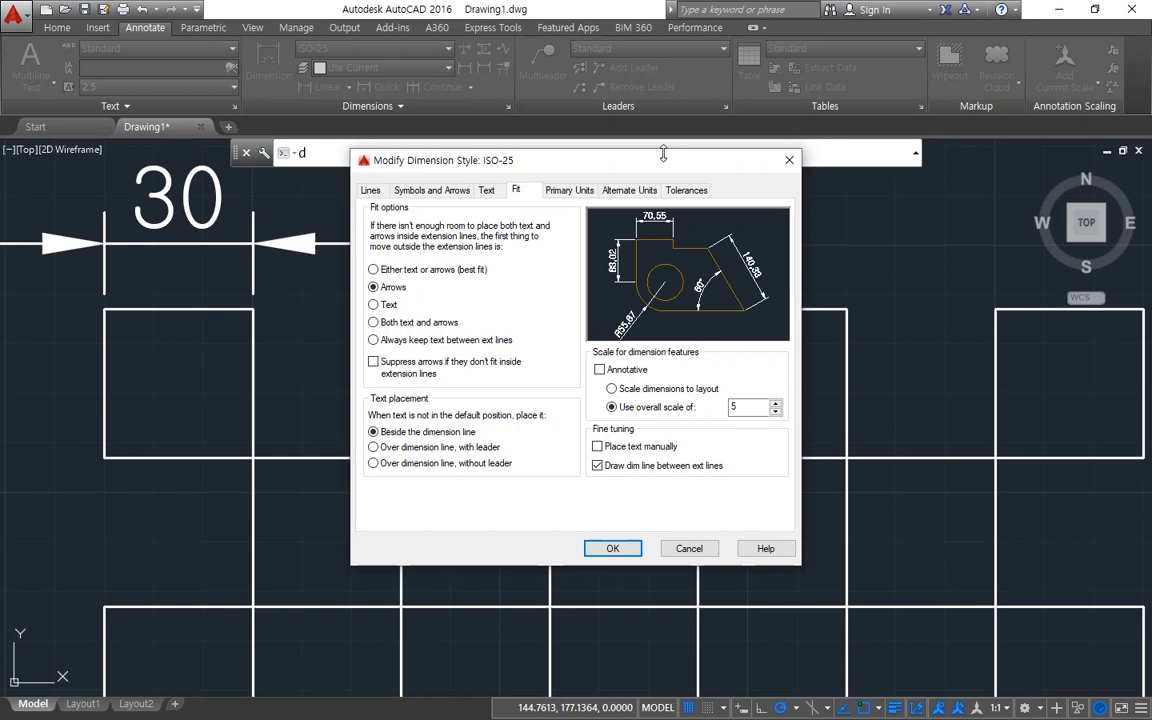
key("ctrl+alt+d")
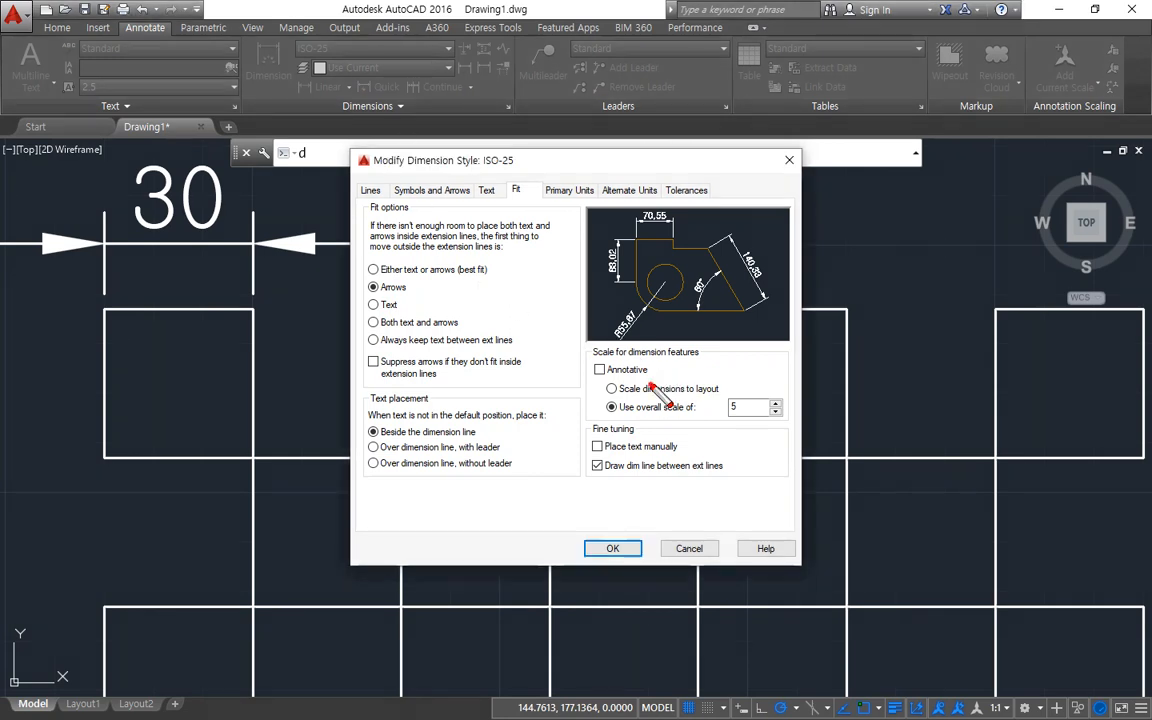
mouse_move(651, 384)
left_mouse_down()
mouse_move(584, 368)
mouse_move(660, 363)
left_mouse_up()
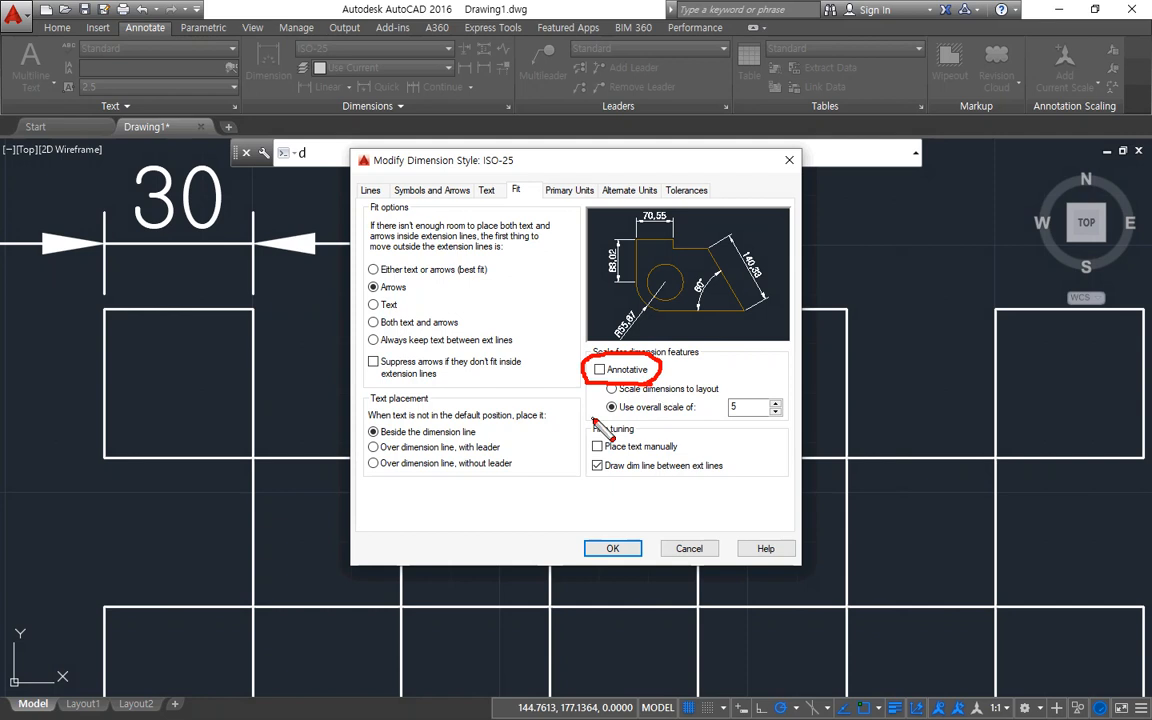
left_click_drag(606, 414, 754, 421)
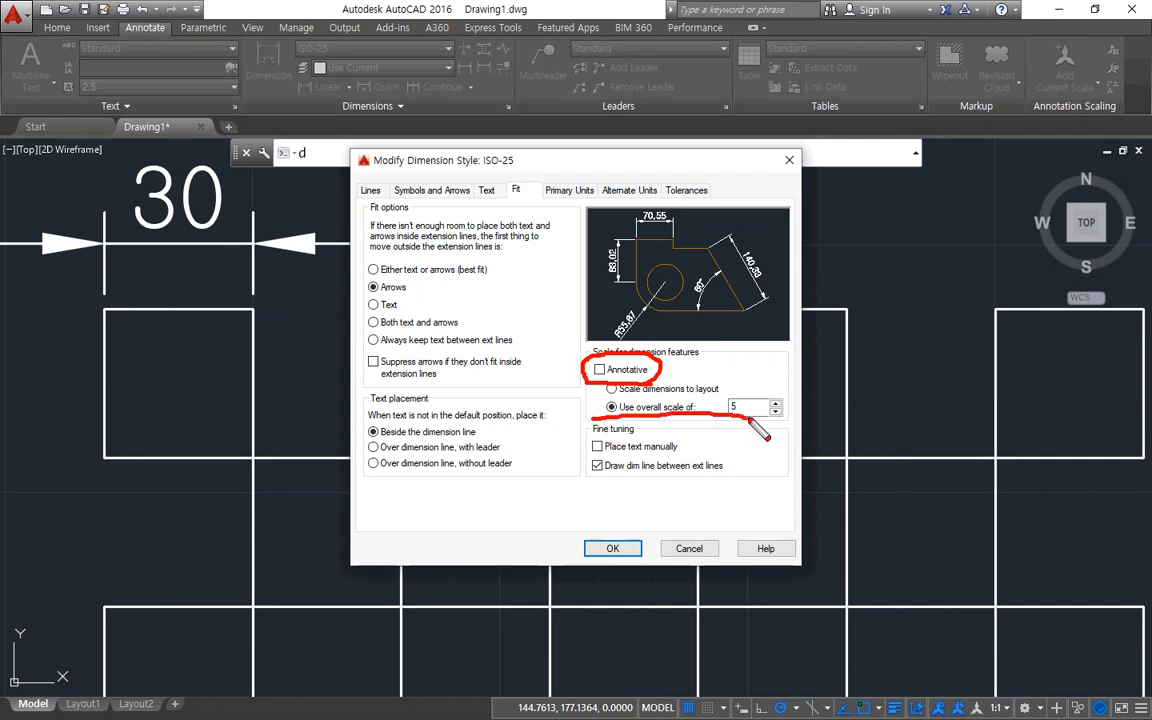
key("Escape")
Switch to the Notepad notes and start a new entry reading "Annotative" below the Dimstyle line, leaving a blank line between.
key("alt+Tab")
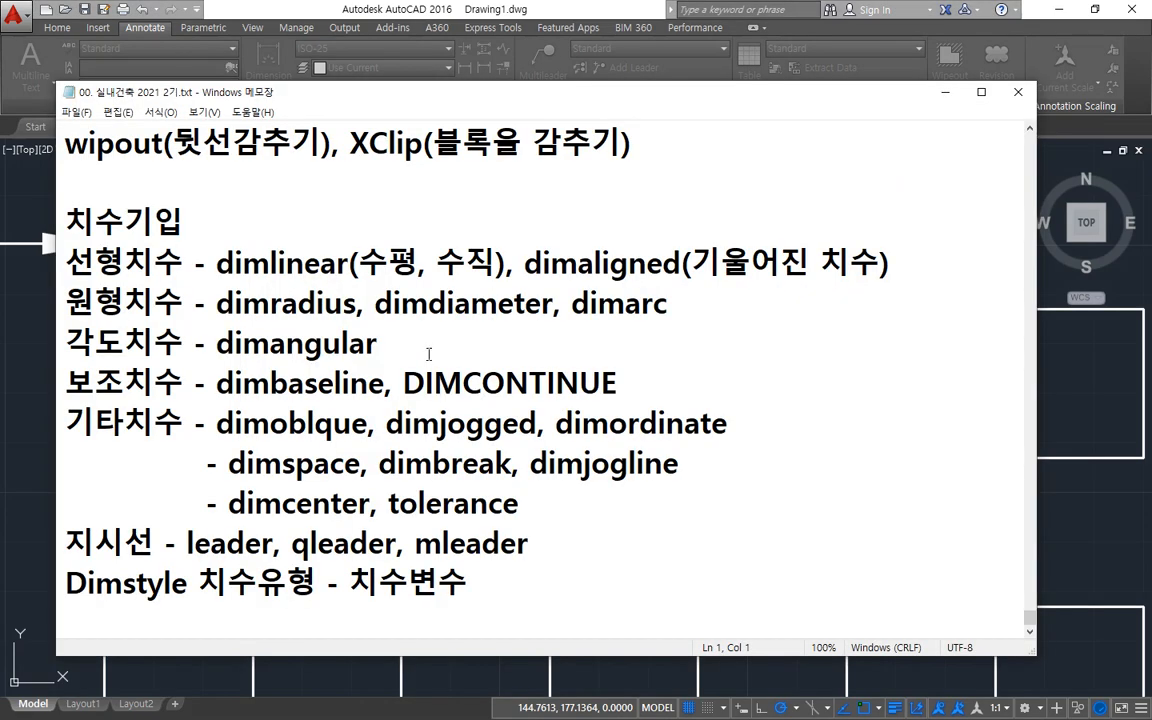
left_click(535, 618)
key("Return")
key("Return")
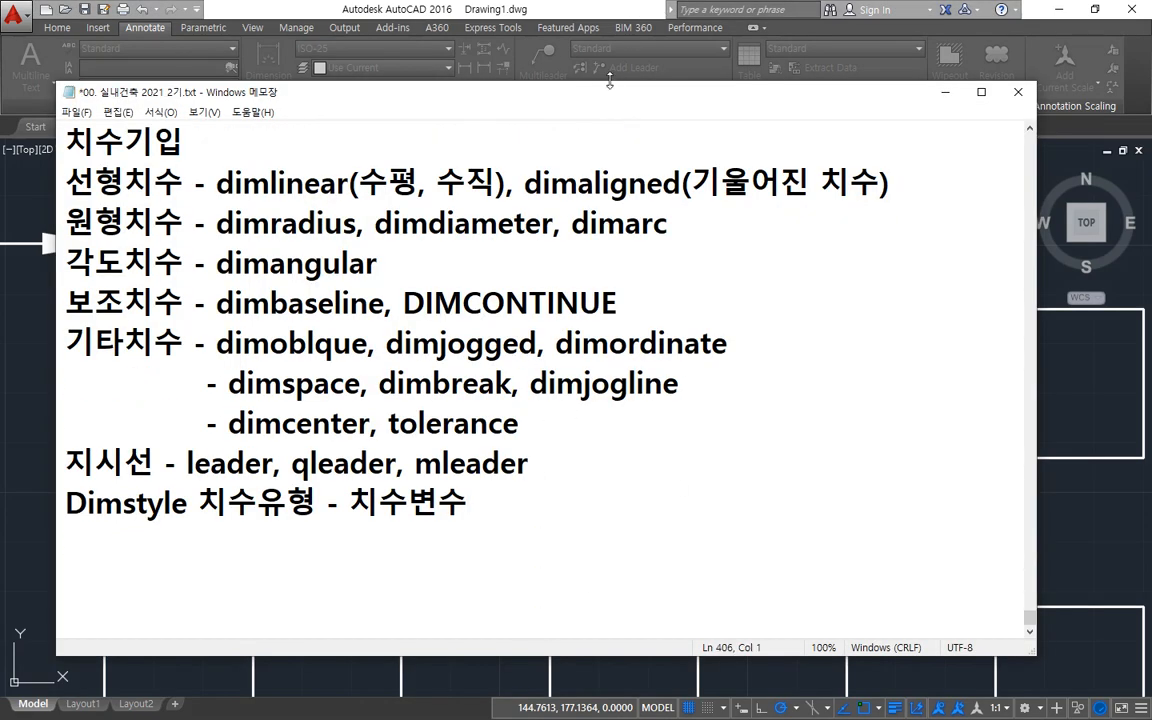
mouse_move(608, 95)
left_mouse_down()
mouse_move(645, 249)
mouse_move(772, 297)
mouse_move(774, 268)
mouse_move(779, 426)
left_mouse_up()
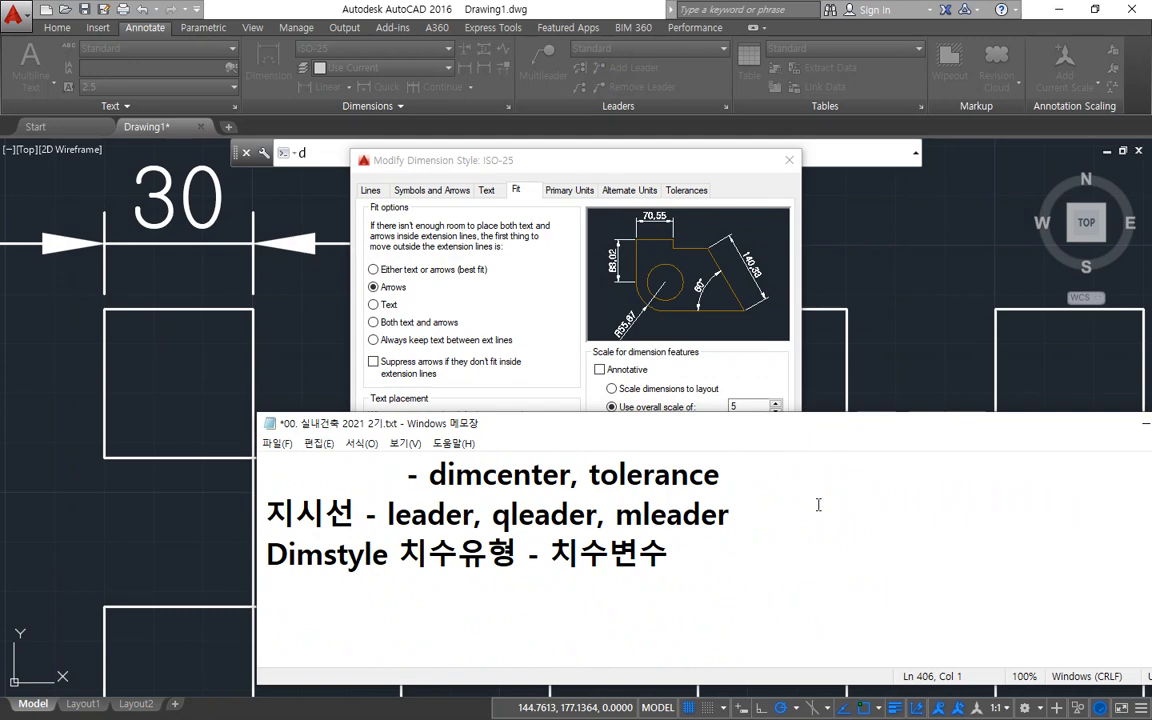
type("Anno")
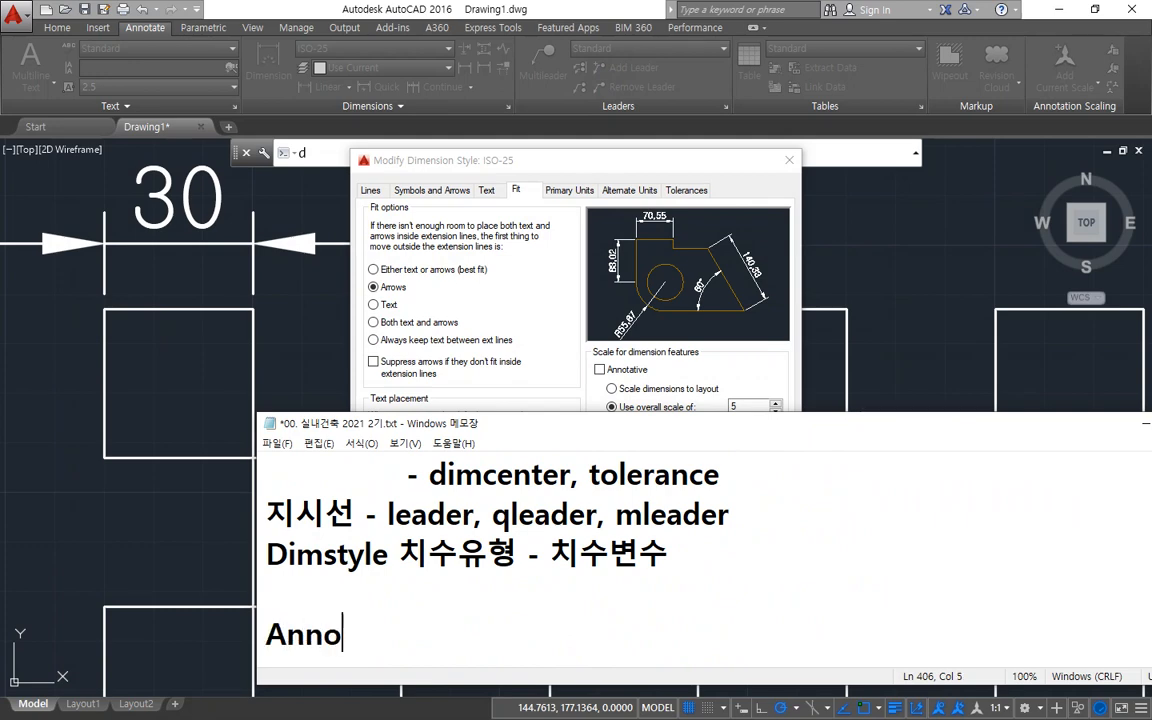
type("tative")
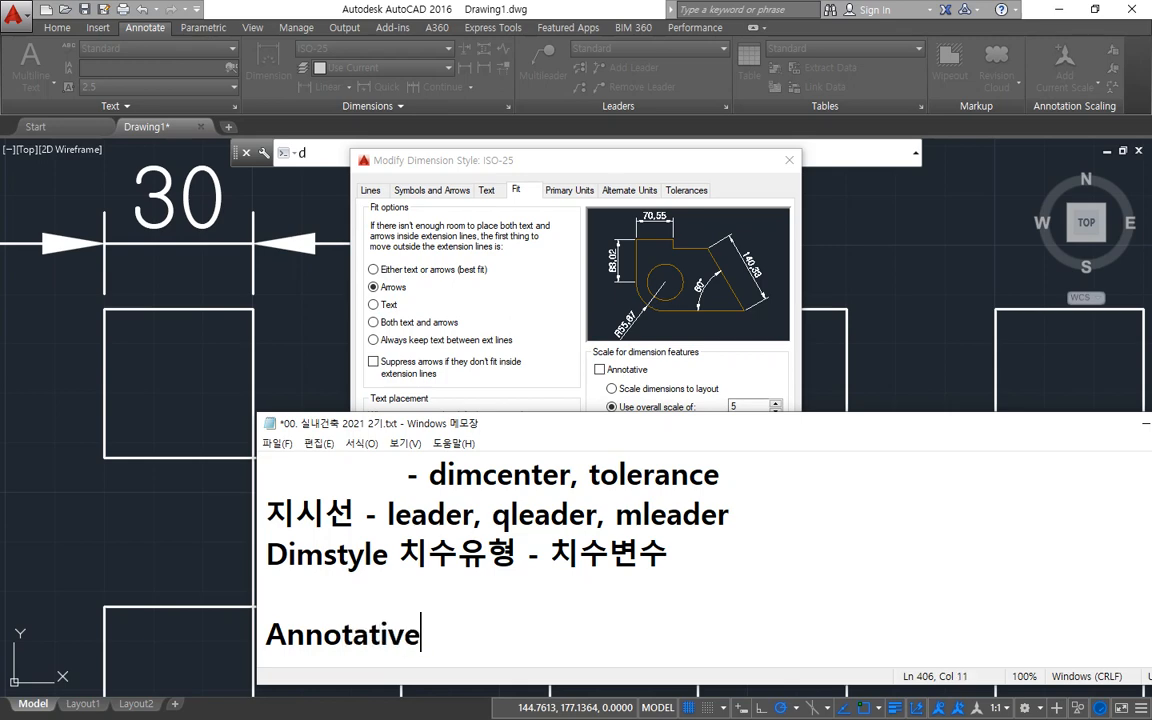
Complete the Annotative entry with the note "- 주석축척 -> 화면 하단에서 지정함".
left_click_drag(688, 418, 688, 174)
type("- 주석")
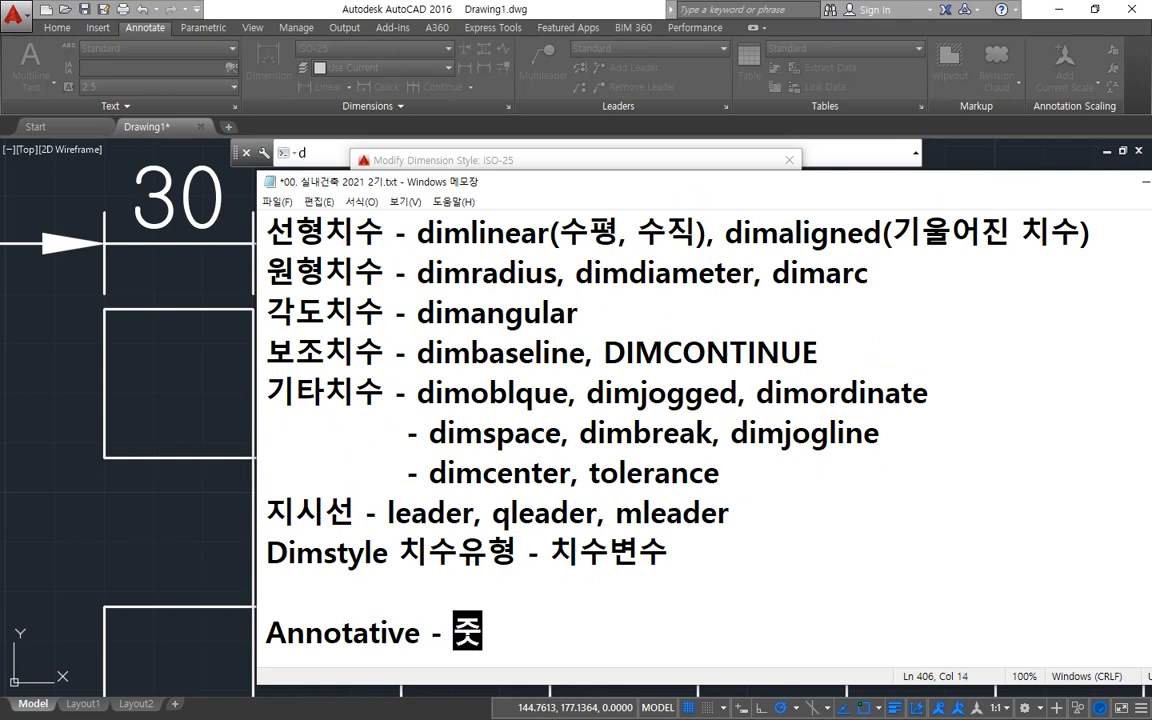
type("축척")
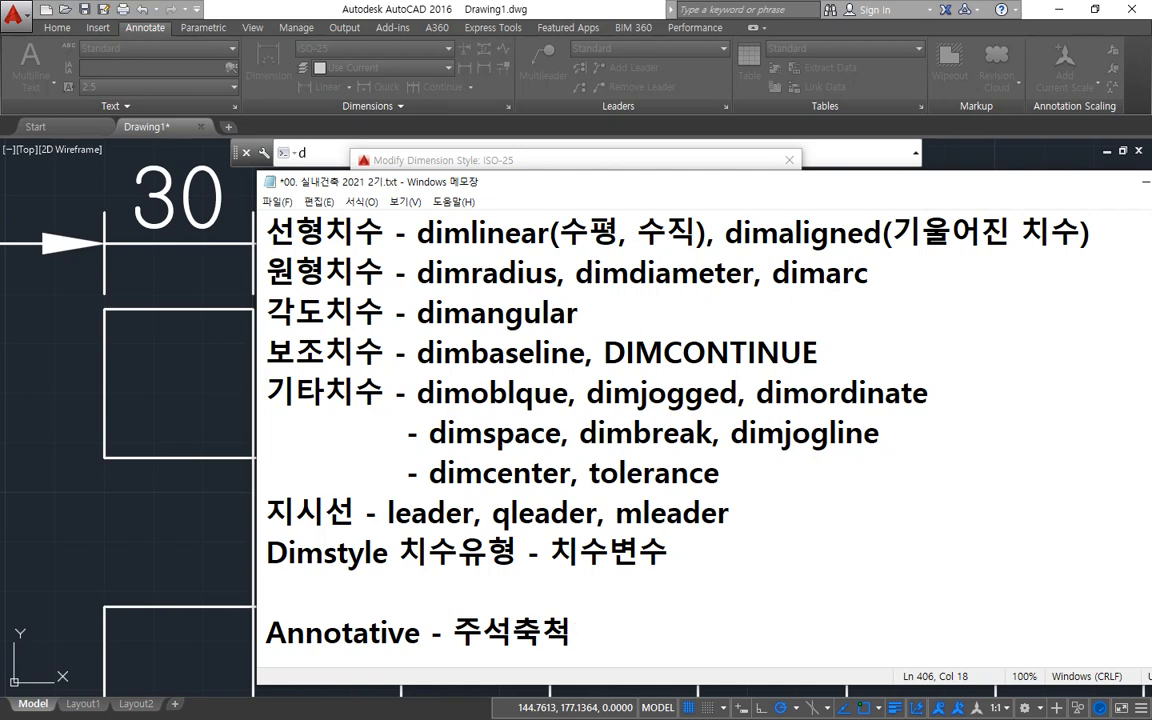
type(" -> 화면 하")
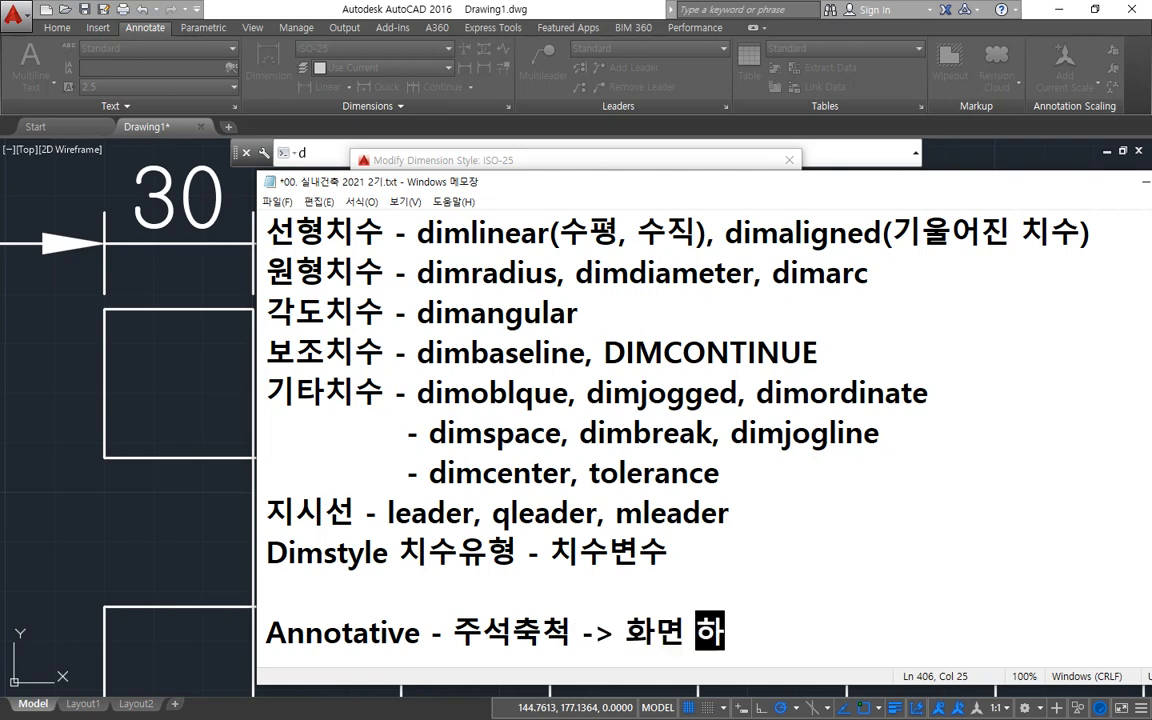
type("단엣")
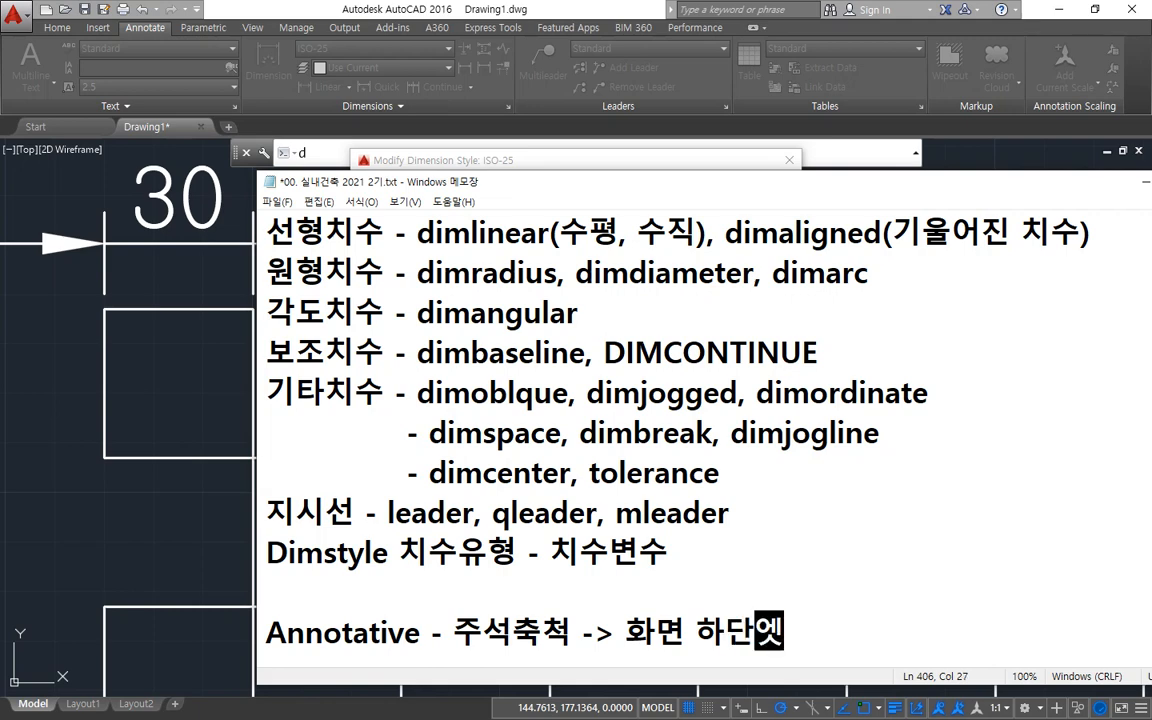
type("서 지정함")
key("Return")
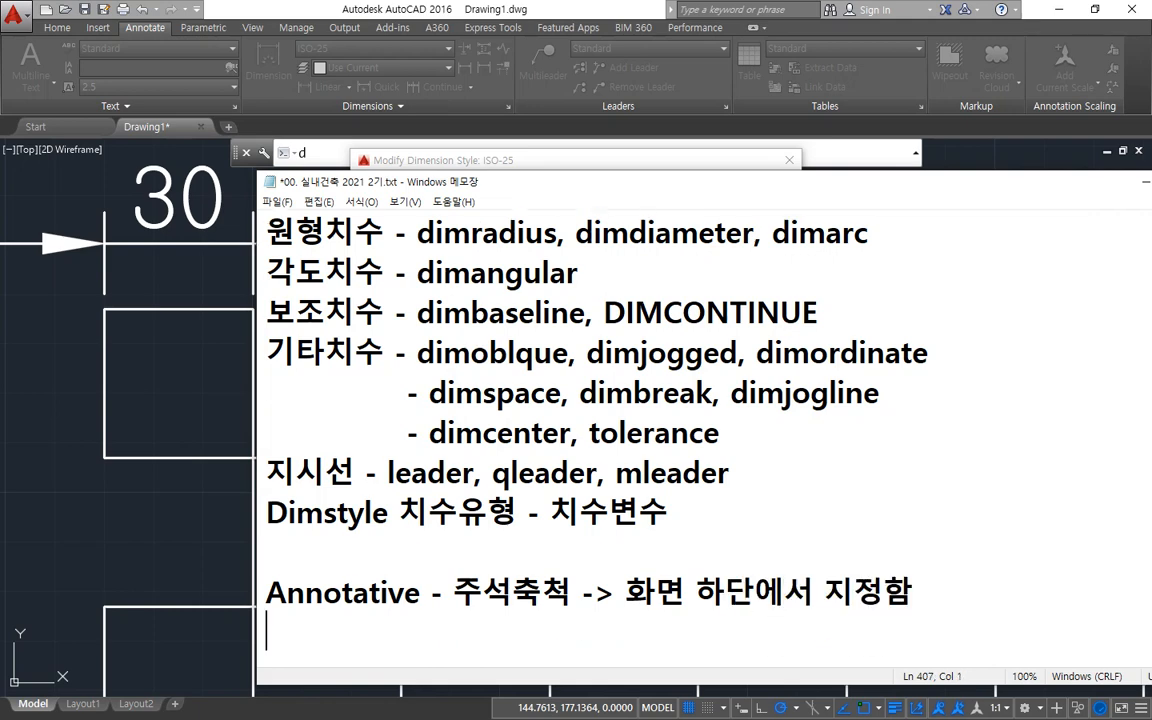
Insert the heading "축척에 관련한 명령" directly above the Annotative entry.
key("Return")
key("Return")
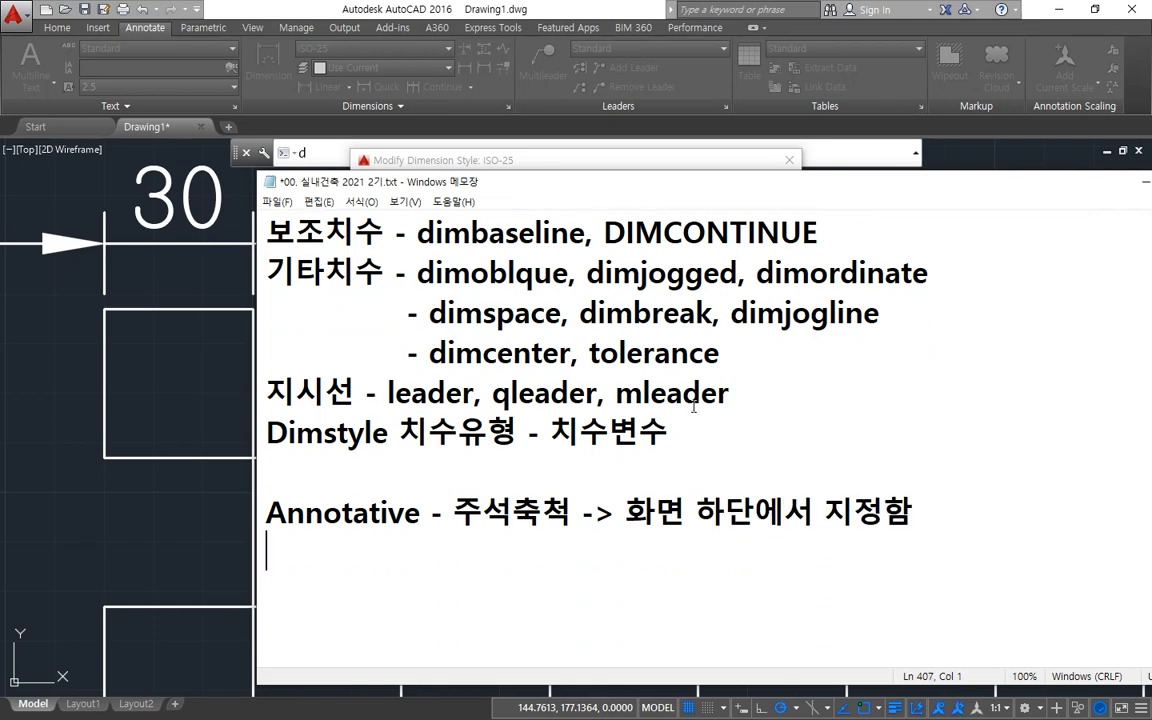
key("Return")
key("Up")
type("축ㅊ")
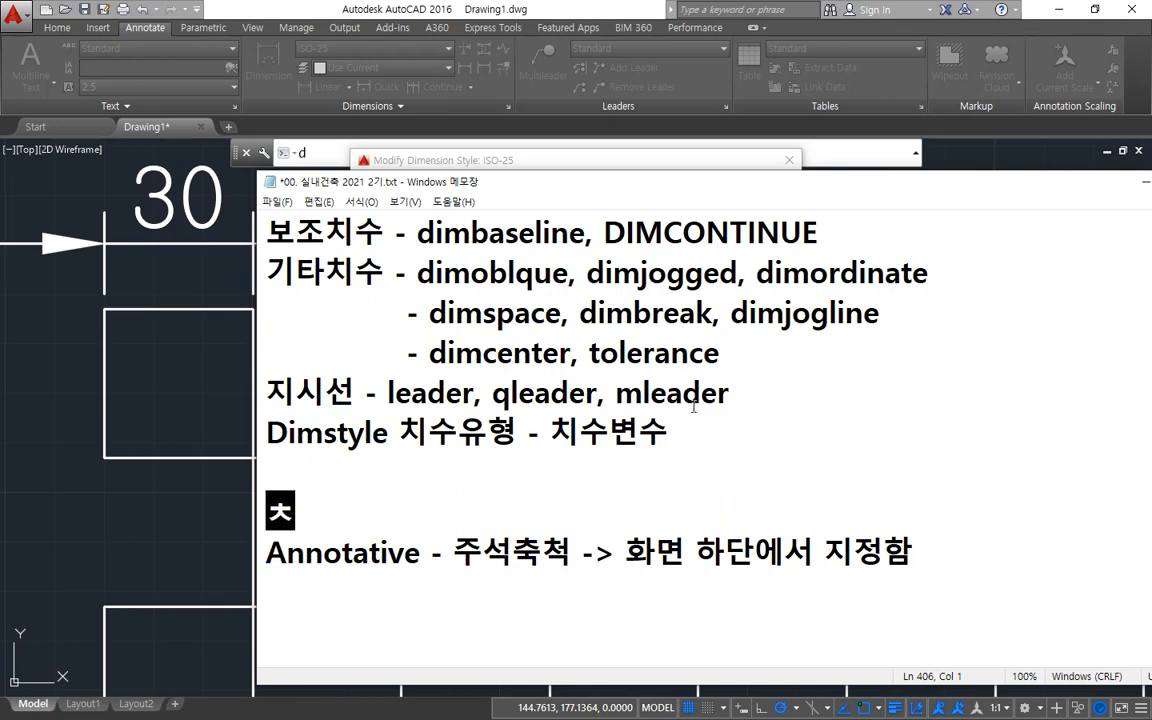
type("척에 관")
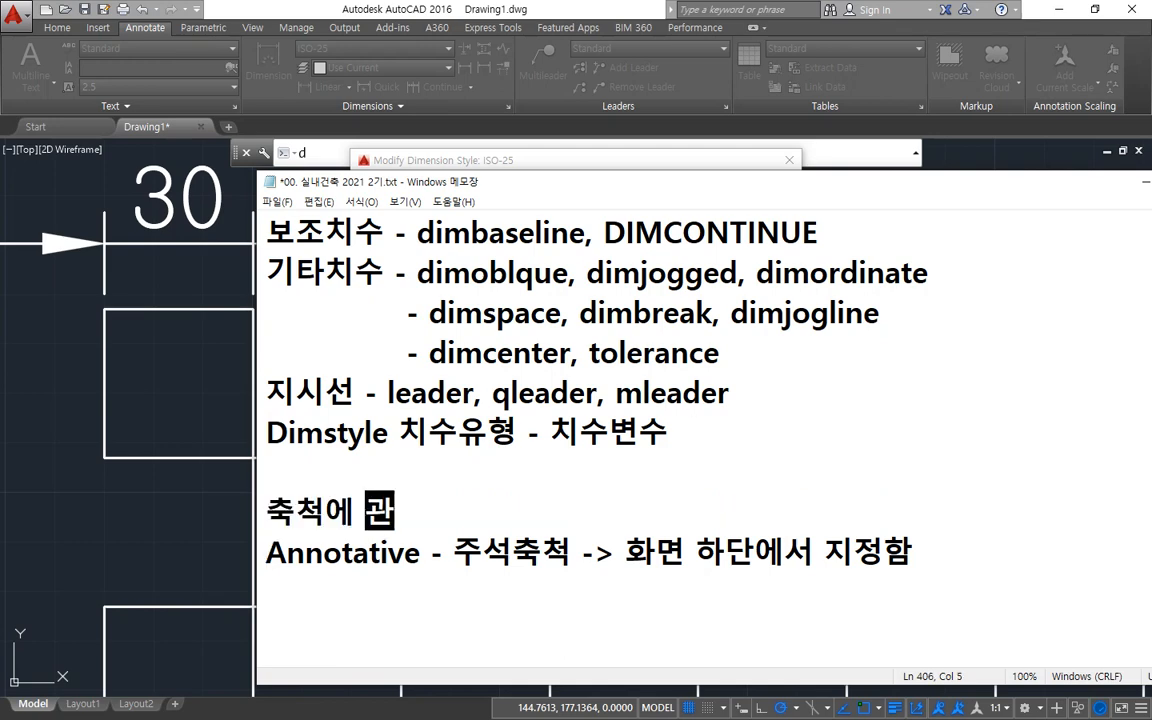
type("려ㄴ한 명령")
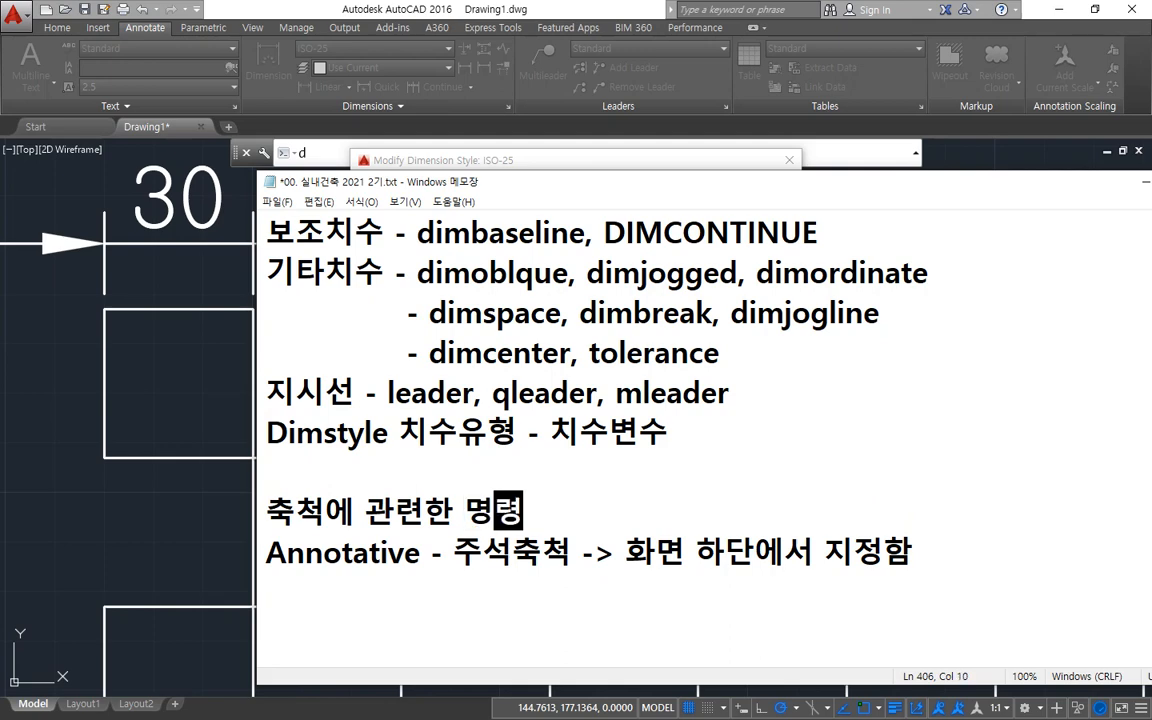
Add the entry "선모양 - LTScale" on the line below the Annotative entry.
key("Down")
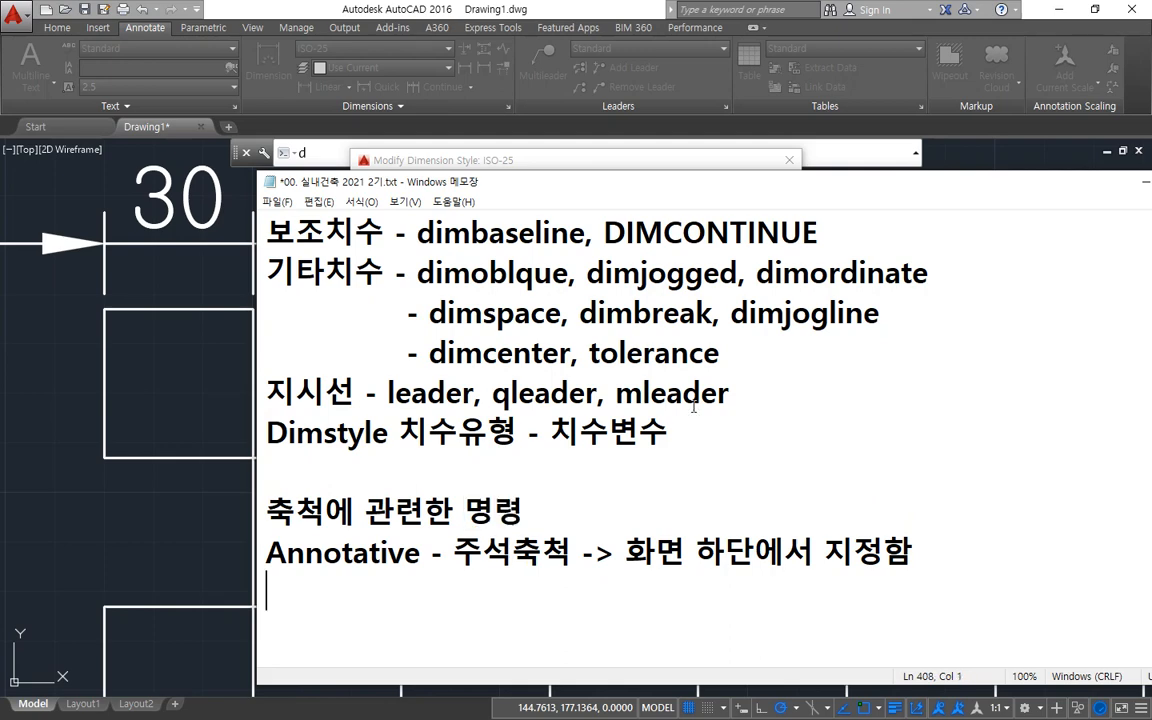
type("선모양")
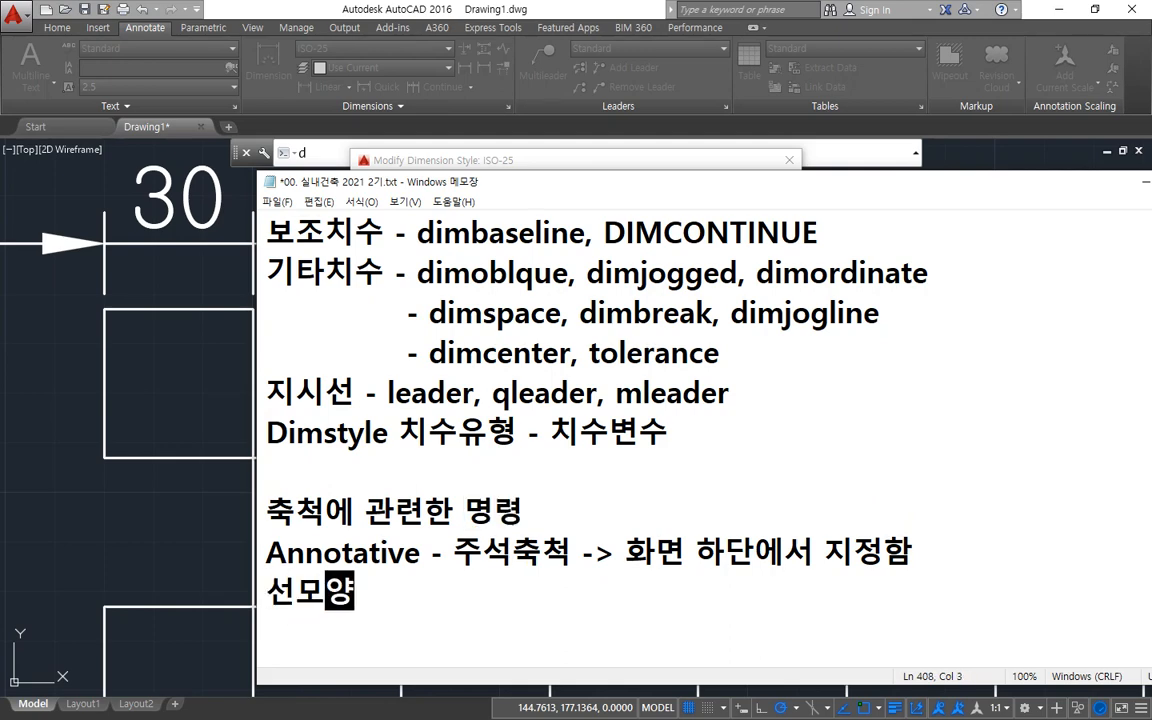
key("Hangul")
type("- LTScale")
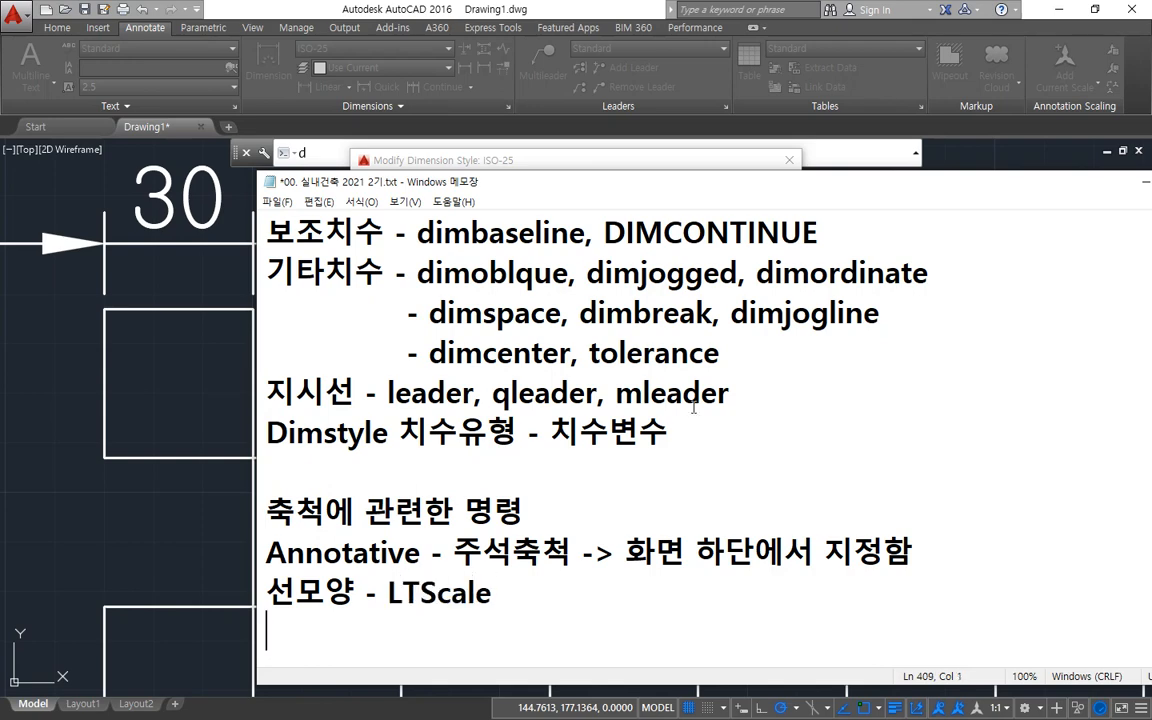
Add the entry "문자 - Style, text, mText 문자의 크기 조절" below the LTScale line.
scroll(694, 408, "down", 1)
type("문자 ")
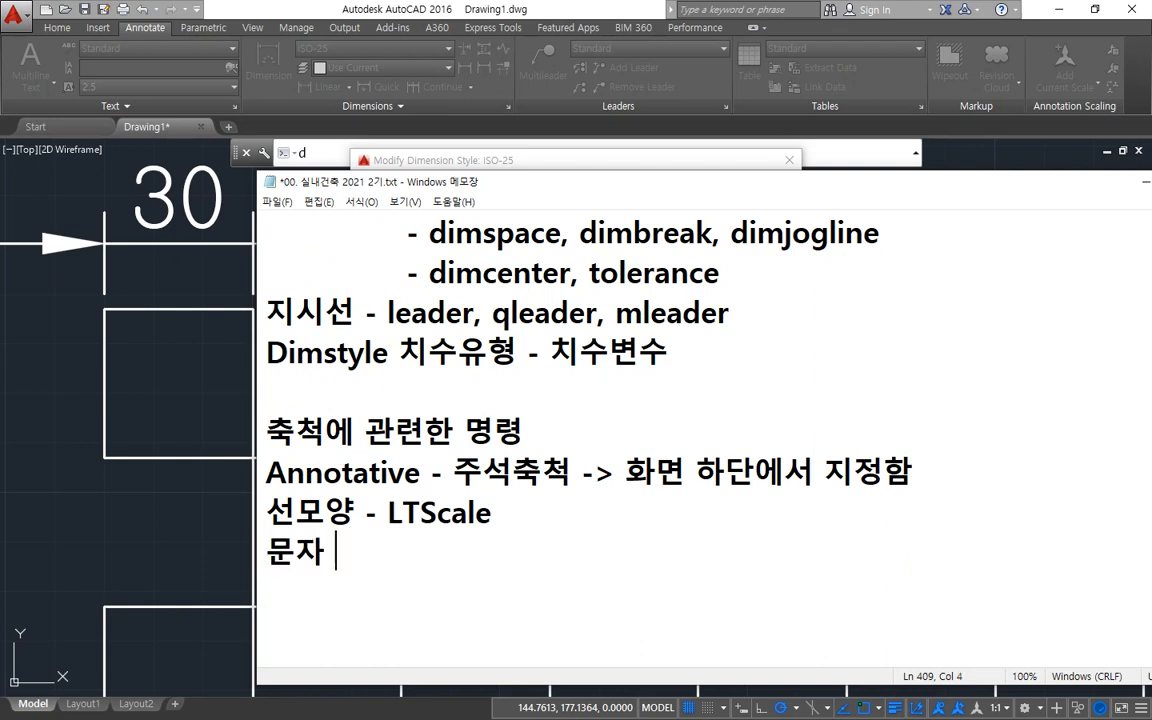
type("- St")
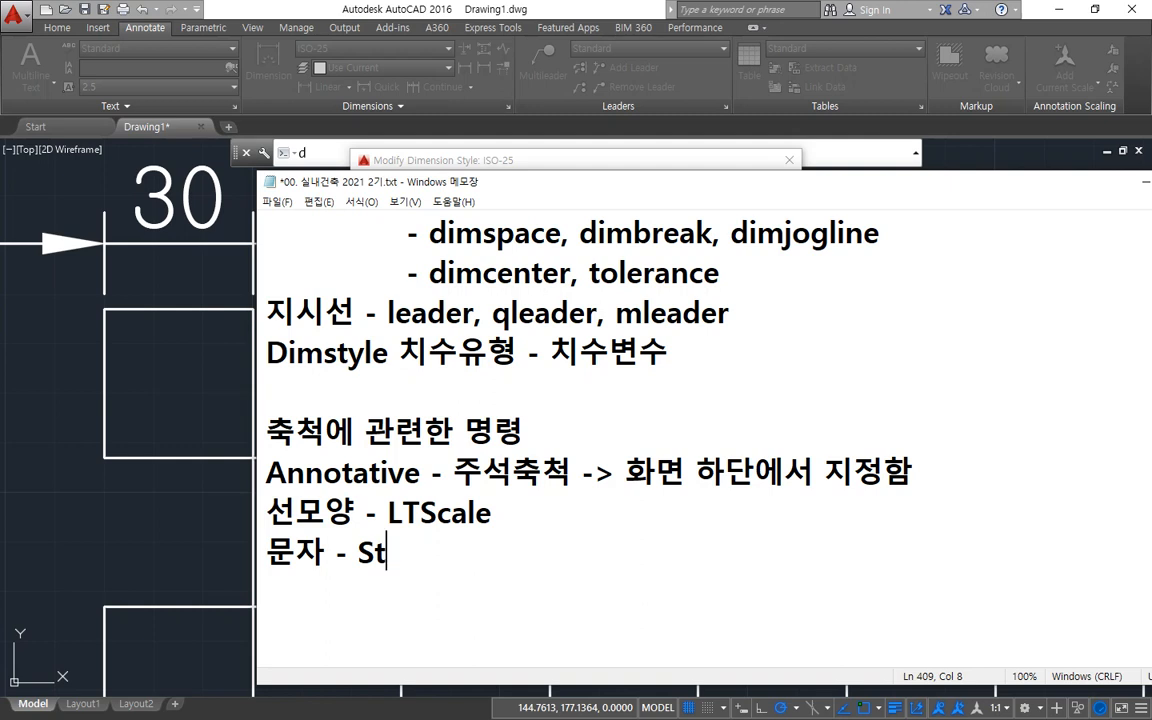
type("yle")
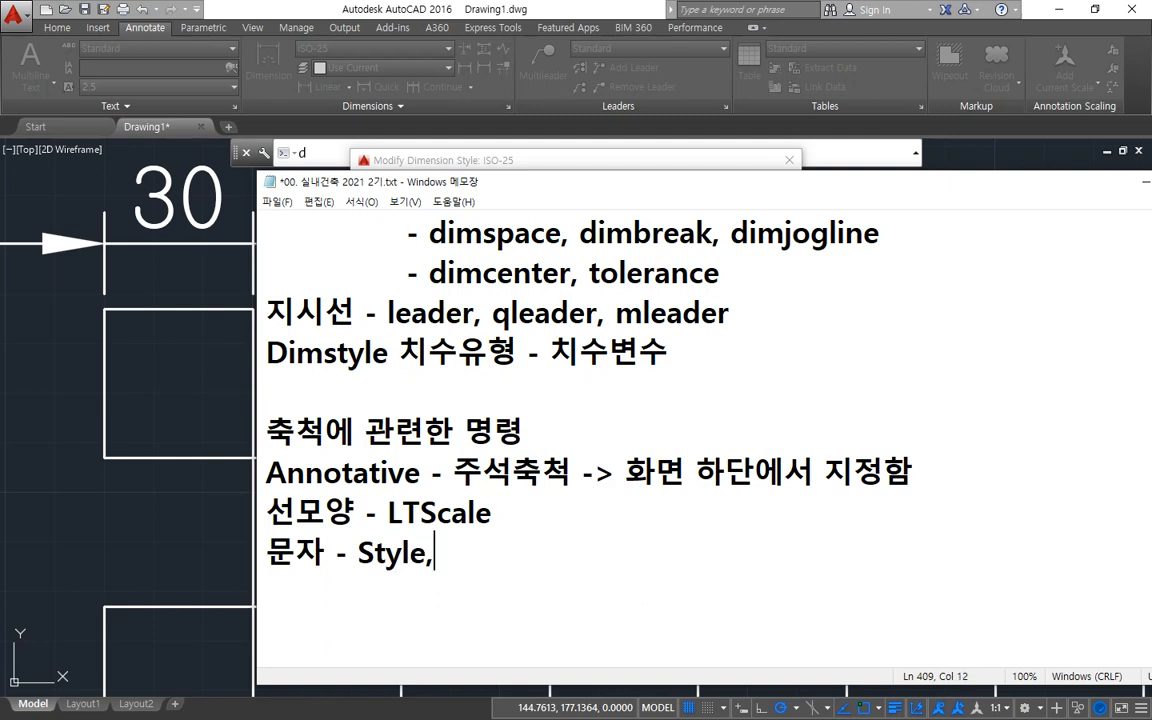
type(", T")
key("BackSpace")
type("text, M")
key("BackSpace")
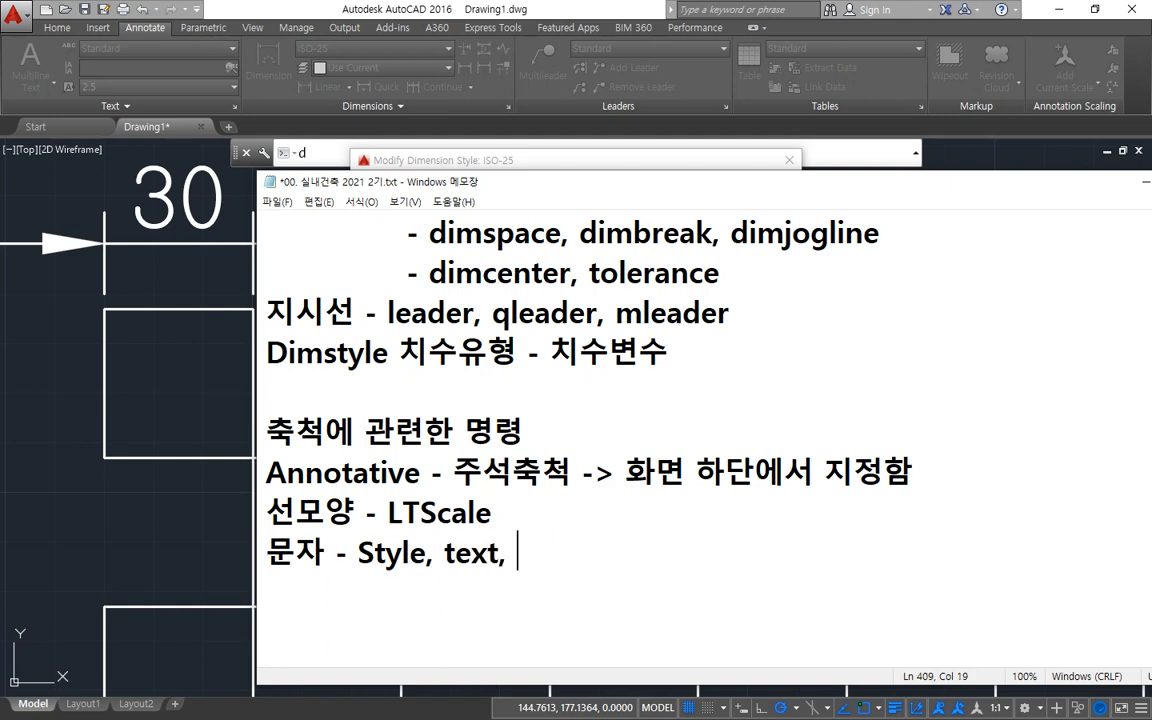
type("mText")
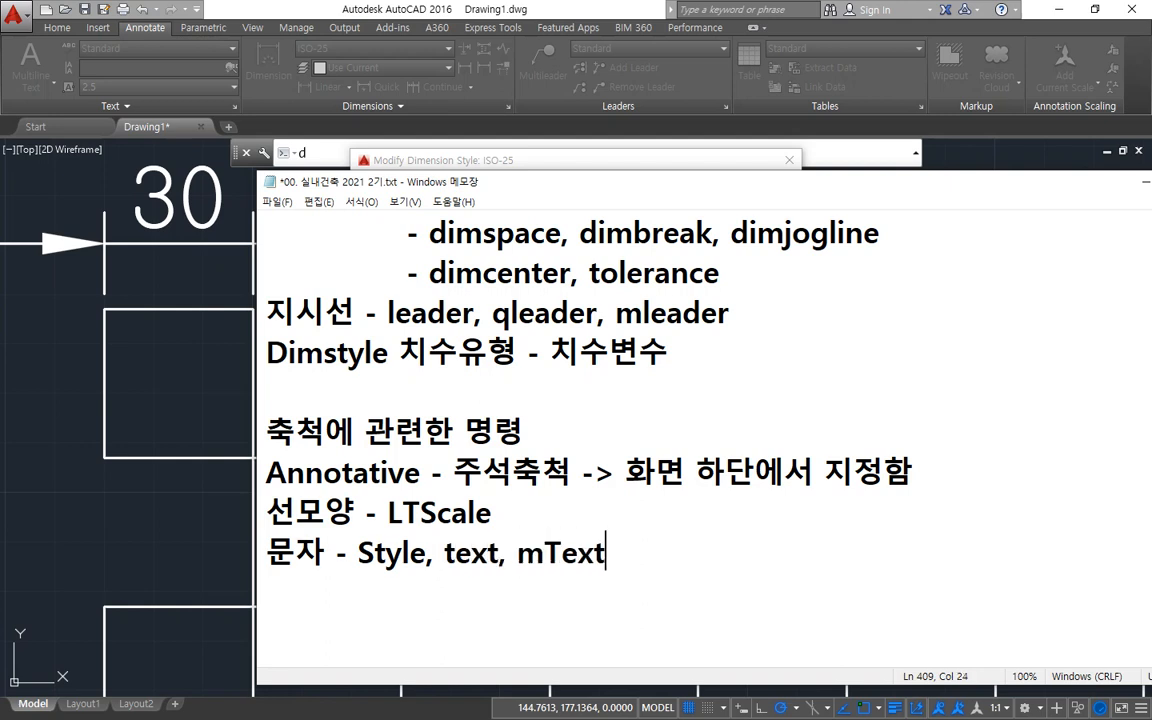
type(" 문자의 크")
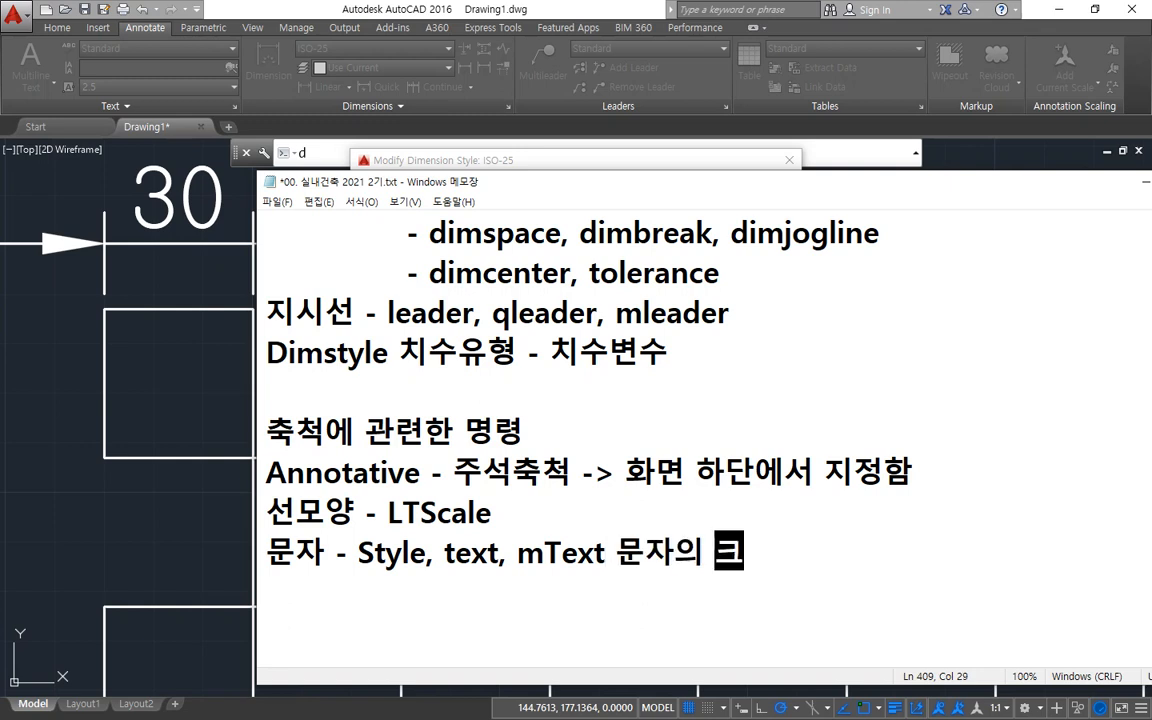
type("기 ㅈ")
type("조절")
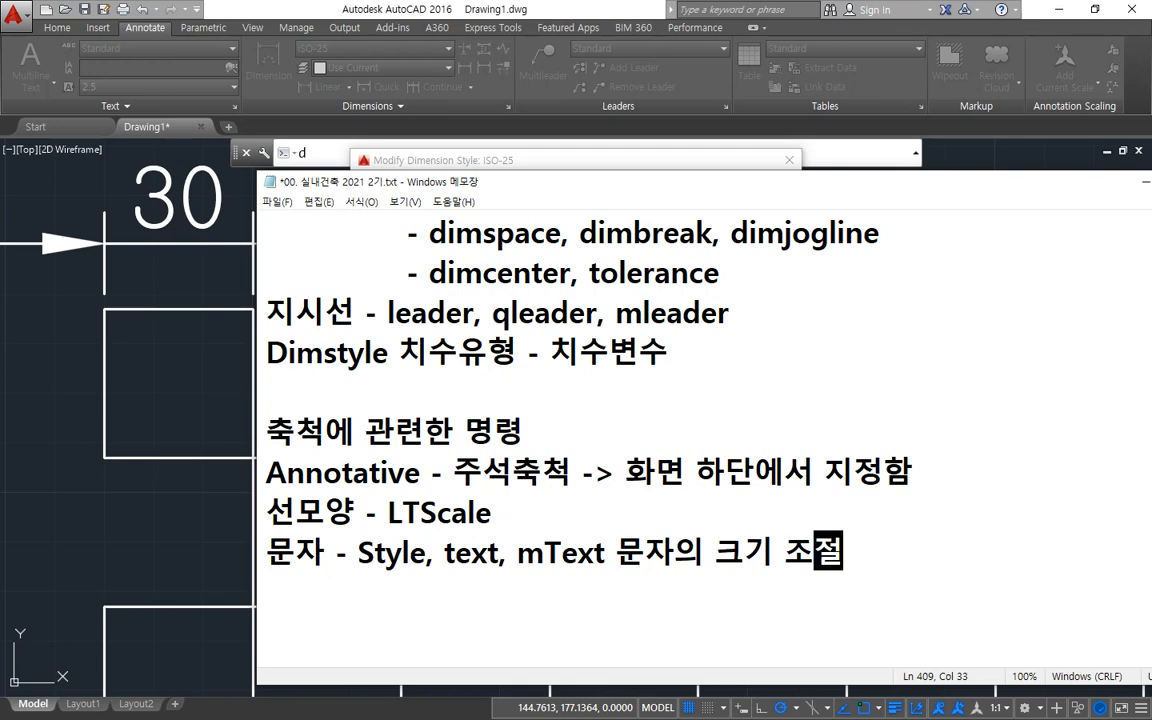
Add the entries "해칭 -" and "치수축척" on separate lines below the 문자 entry, without leading spaces.
key("Return")
type("H")
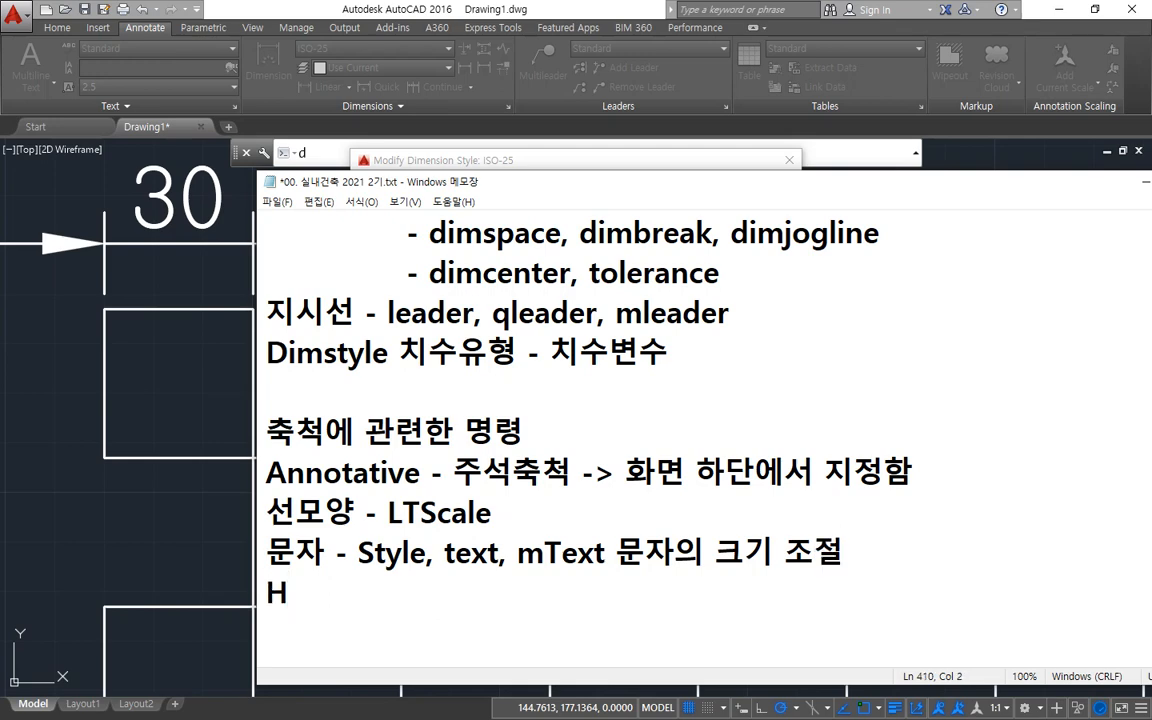
key("BackSpace")
type("g")
key("BackSpace")
type("해칭 -")
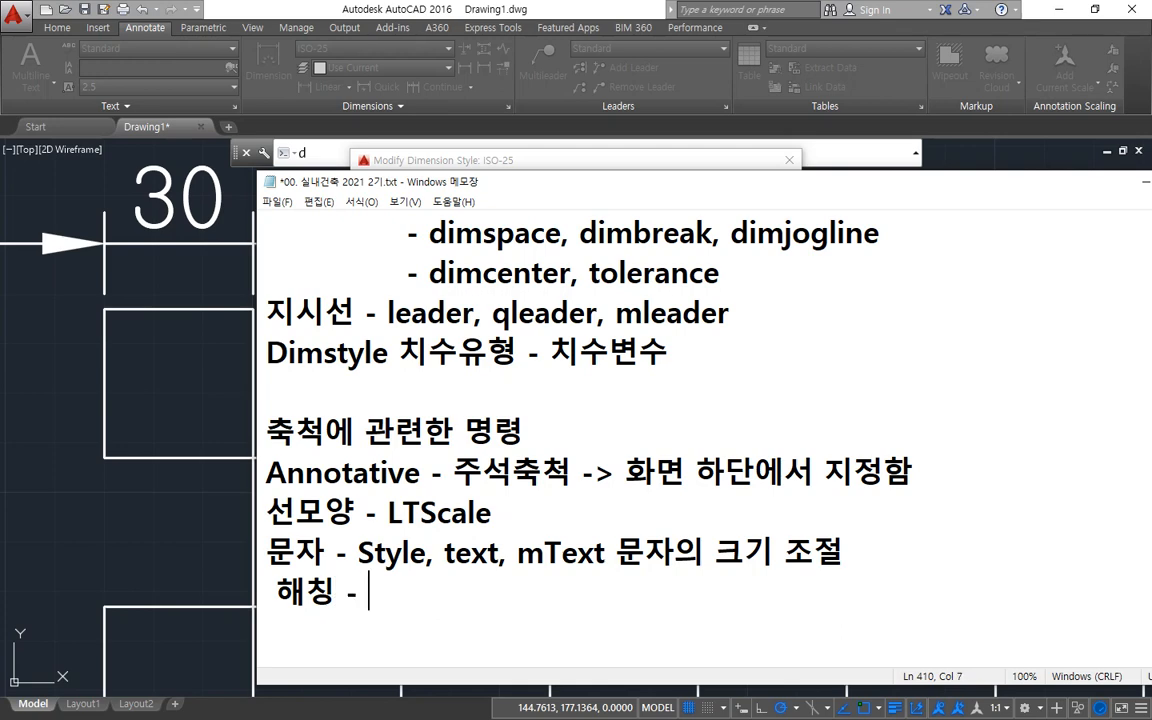
key("Up")
key("Delete")
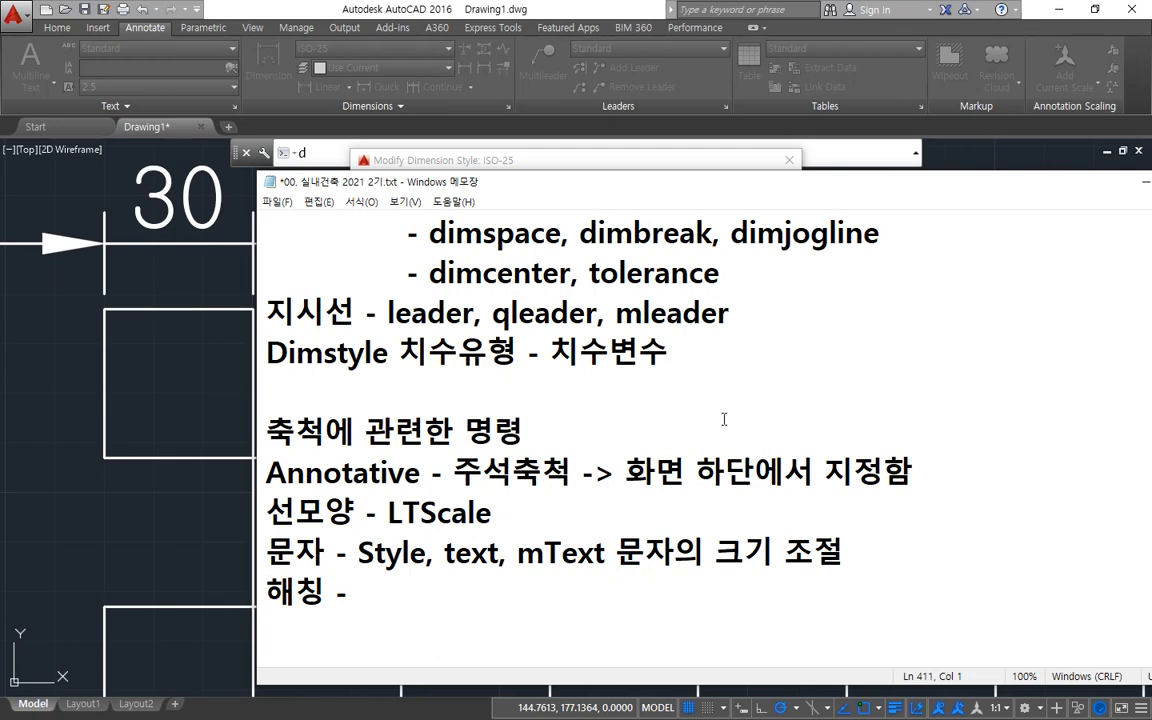
type("치수축척")
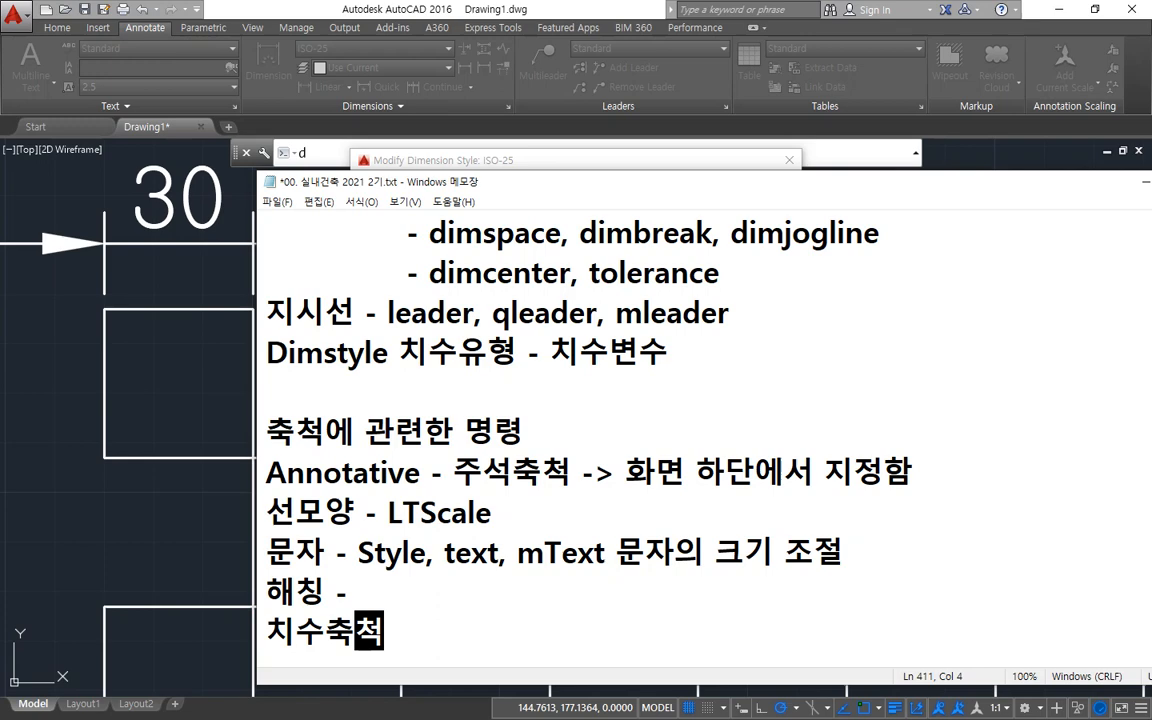
key("Hangul")
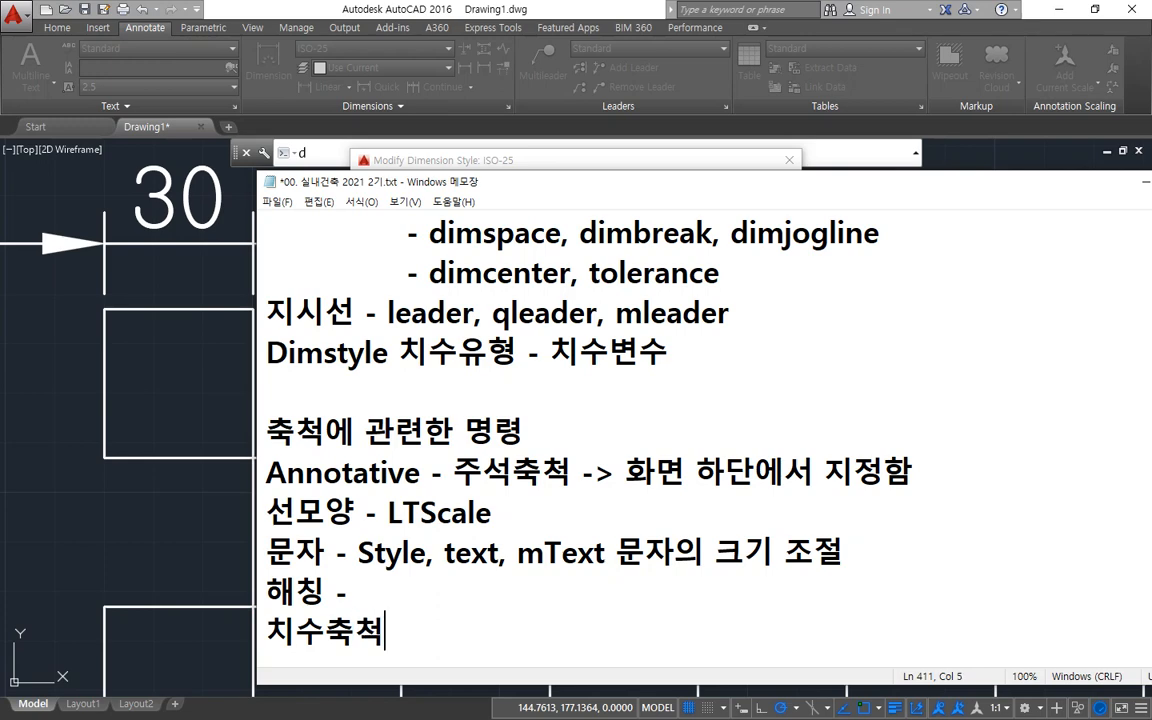
Insert a blank line between the Annotative and 선모양 entries and circle the four scale entries below it with the screen pen.
key("Up")
key("Up")
key("Up")
key("End")
key("Return")
scroll(724, 414, "down", 1)
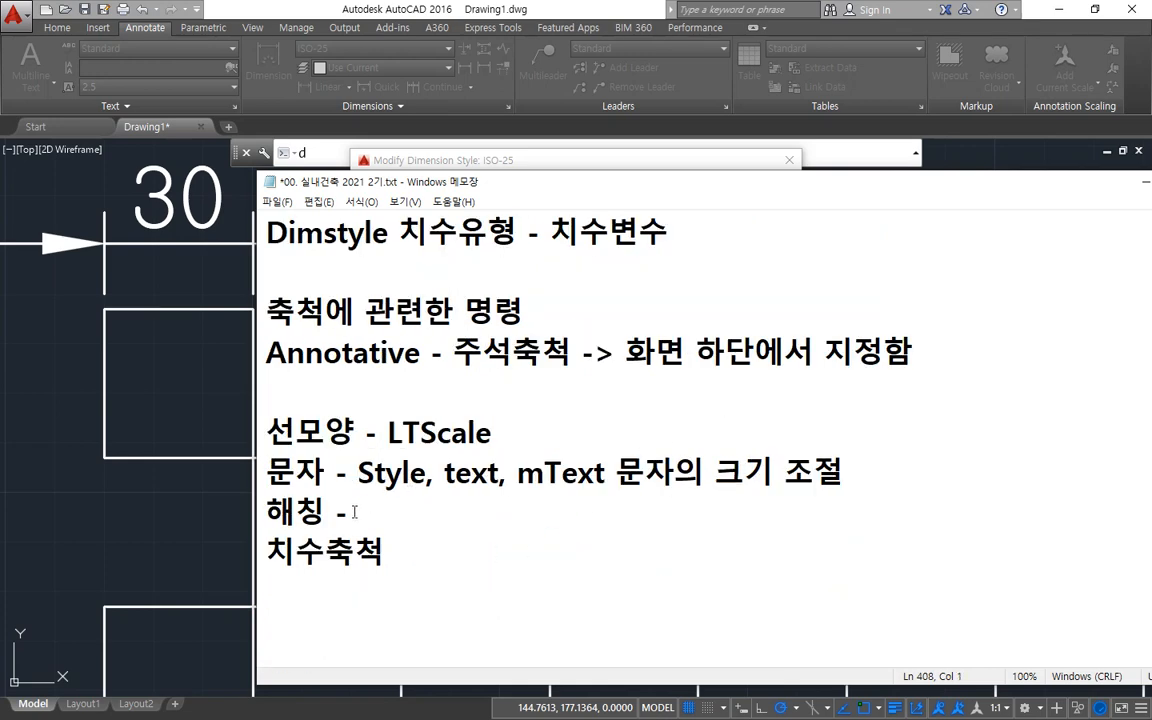
key("ctrl+2")
mouse_move(346, 575)
left_mouse_down()
mouse_move(391, 356)
mouse_move(290, 582)
mouse_move(433, 437)
left_mouse_up()
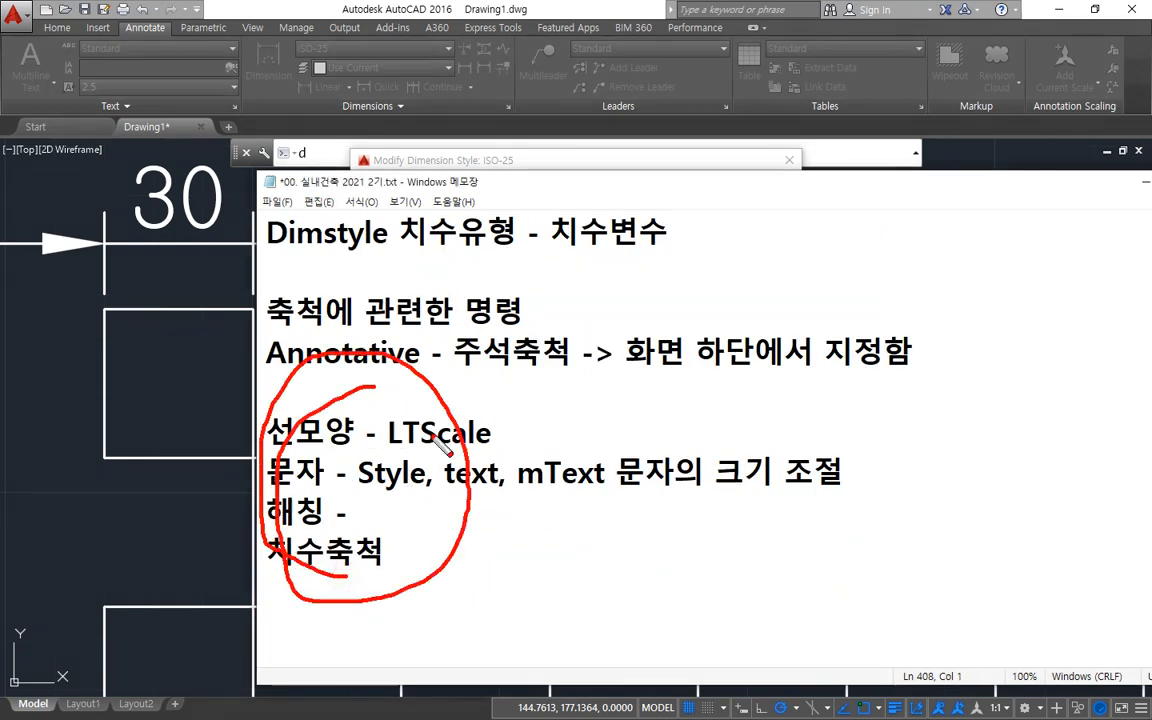
Clear the pen marks, underline the LTScale, Annotative and 문자 entries with the screen pen, and return to AutoCAD.
key("e")
mouse_move(268, 452)
left_mouse_down()
mouse_move(506, 446)
mouse_move(283, 460)
left_mouse_up()
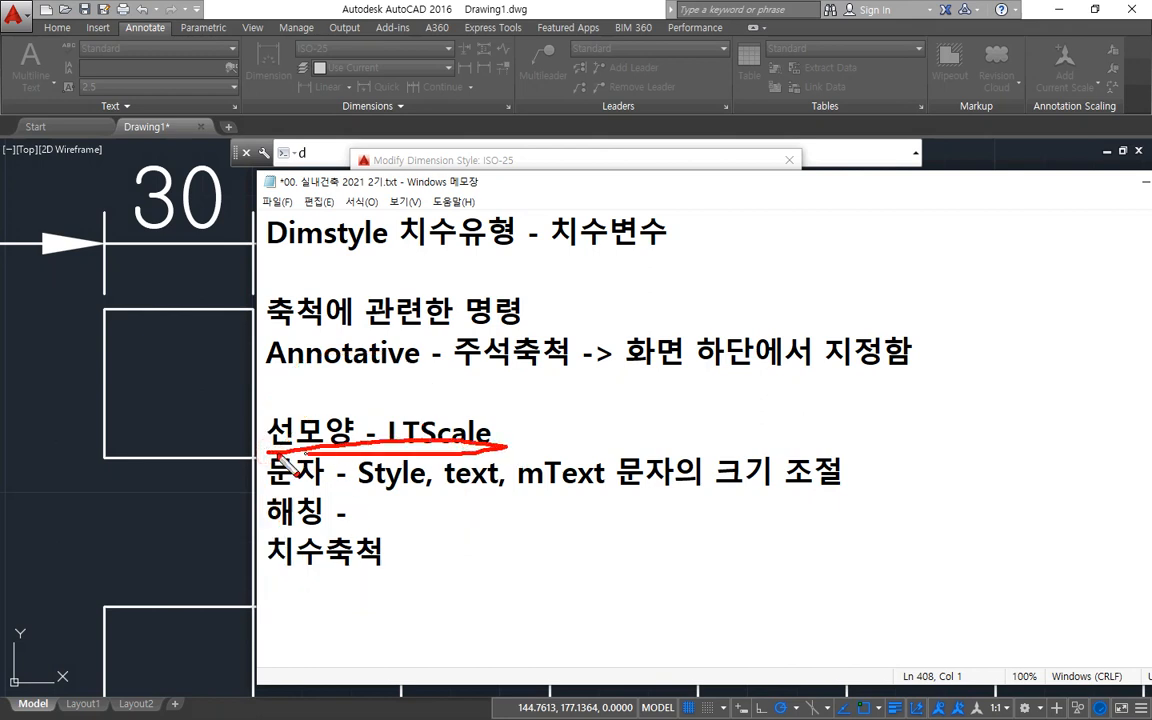
left_click_drag(266, 365, 463, 378)
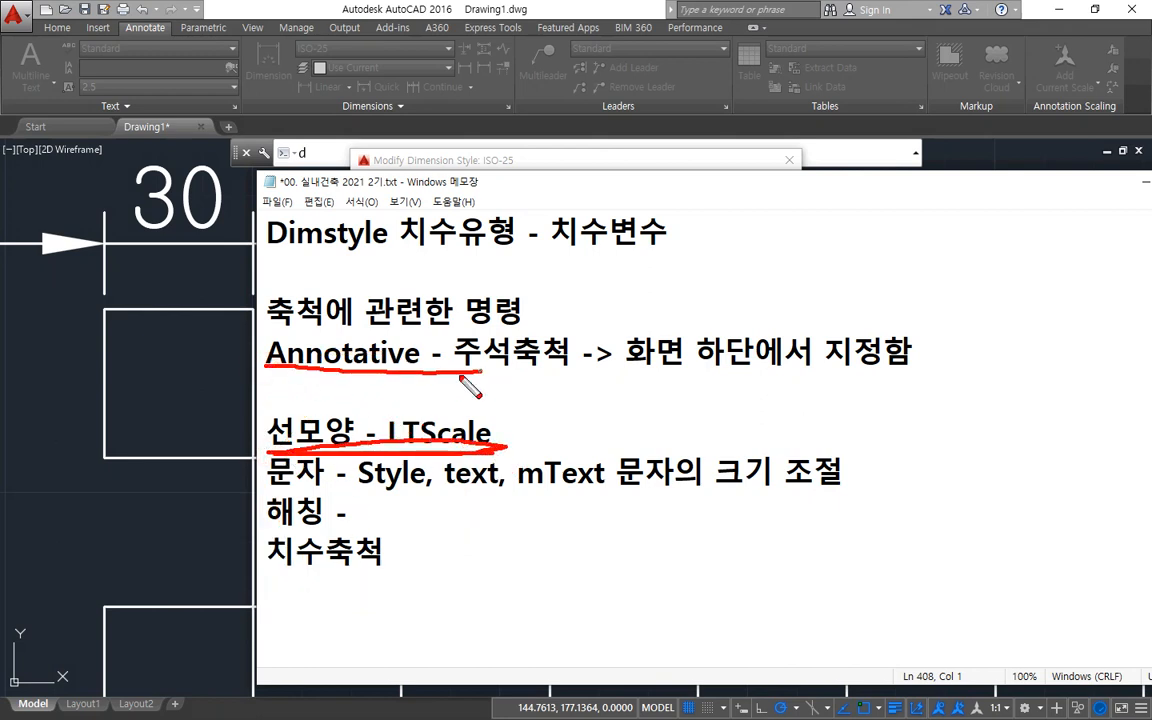
mouse_move(494, 446)
left_mouse_down()
mouse_move(528, 411)
mouse_move(492, 408)
mouse_move(542, 373)
left_mouse_up()
left_click_drag(276, 490, 540, 490)
key("Escape")
left_click(404, 8)
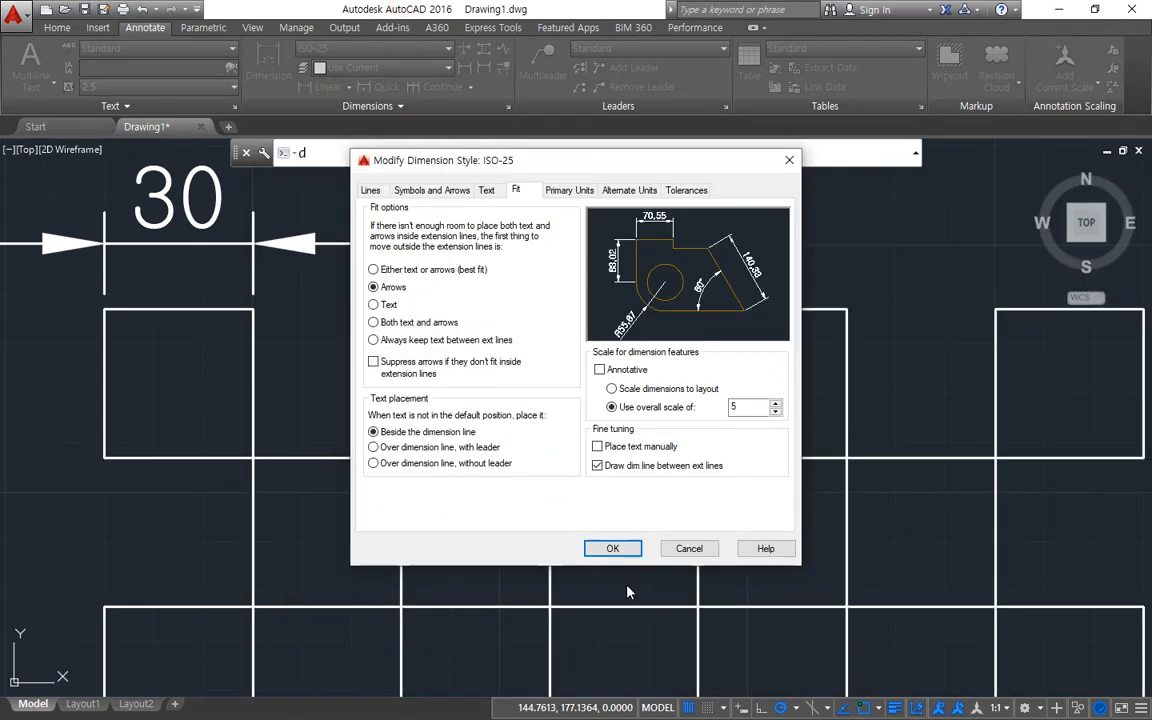
Open the text style settings and circle the style list and the Annotative size option with the screen pen.
key("Escape")
key("Escape")
type("st")
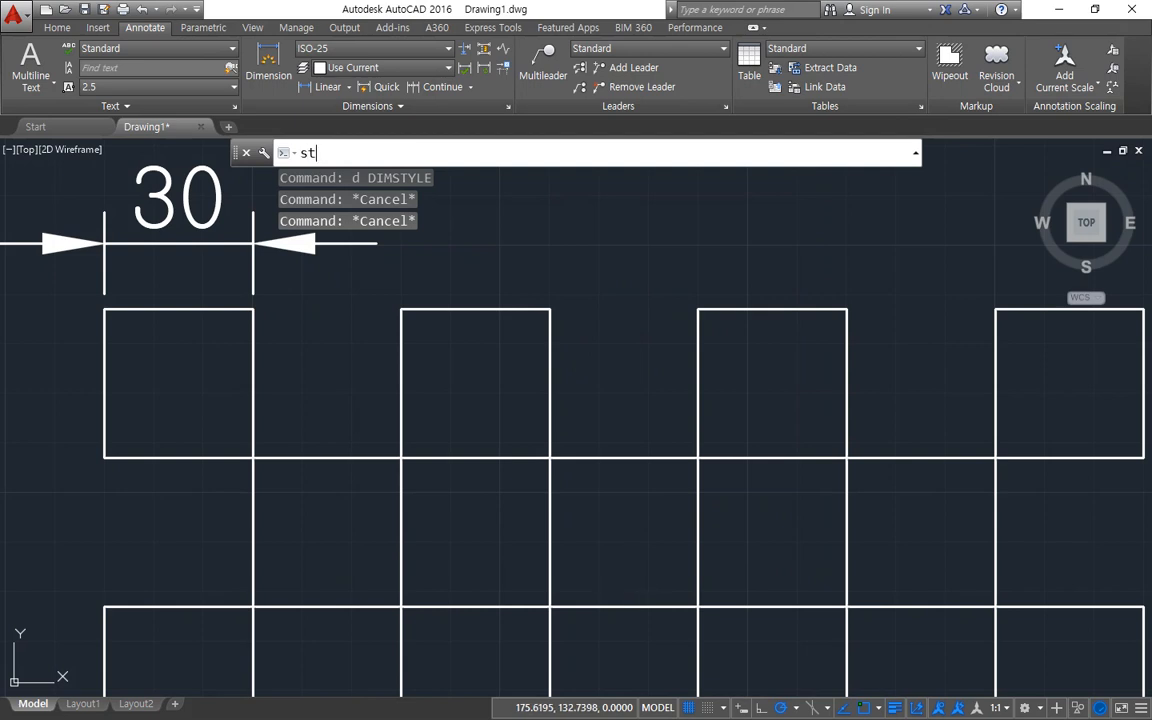
key("Return")
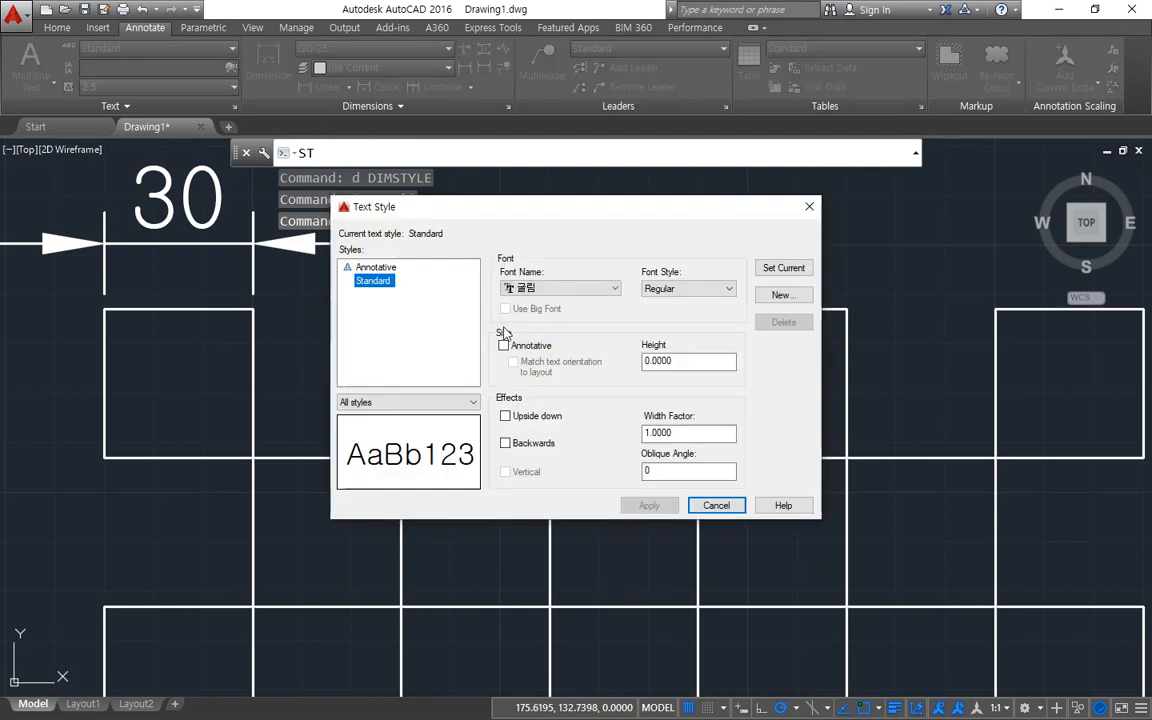
mouse_move(392, 286)
left_mouse_down()
mouse_move(332, 264)
mouse_move(398, 252)
mouse_move(383, 291)
mouse_move(346, 252)
mouse_move(404, 303)
left_mouse_up()
mouse_move(484, 341)
left_mouse_down()
mouse_move(443, 348)
mouse_move(507, 306)
mouse_move(545, 390)
left_mouse_up()
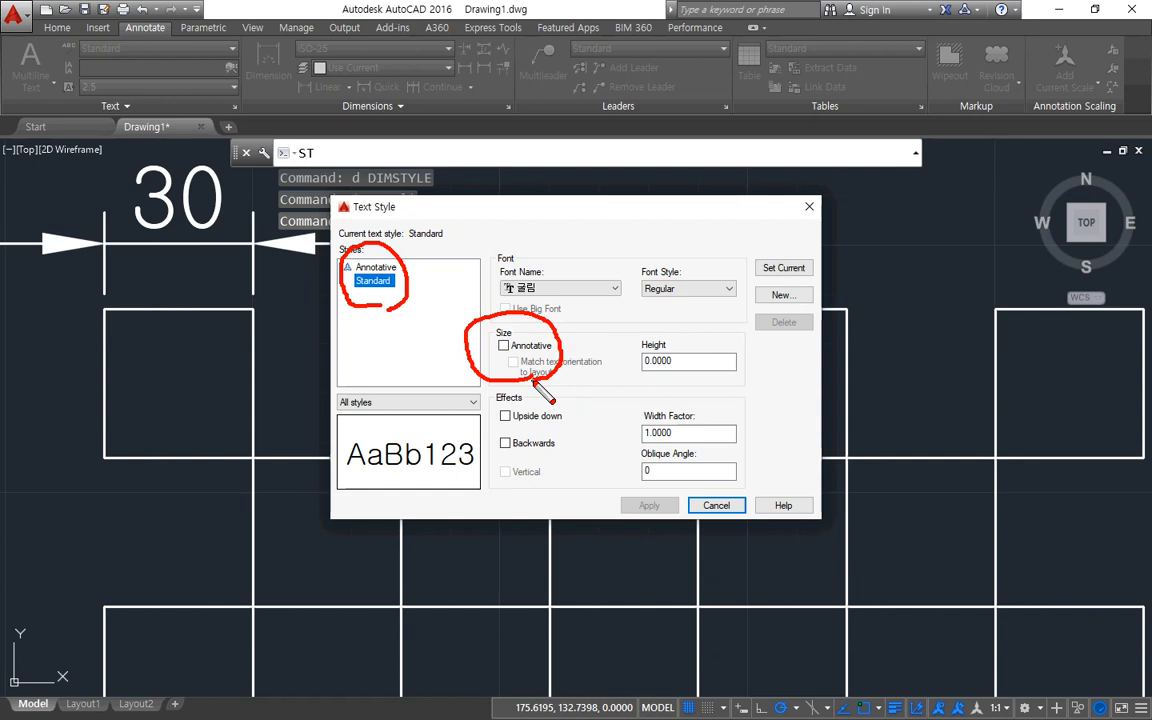
mouse_move(497, 340)
left_mouse_down()
mouse_move(540, 318)
mouse_move(512, 374)
left_mouse_up()
mouse_move(528, 318)
left_mouse_down()
mouse_move(582, 327)
mouse_move(600, 478)
mouse_move(752, 370)
left_mouse_up()
mouse_move(765, 285)
left_mouse_down()
mouse_move(481, 283)
mouse_move(450, 328)
mouse_move(553, 405)
left_mouse_up()
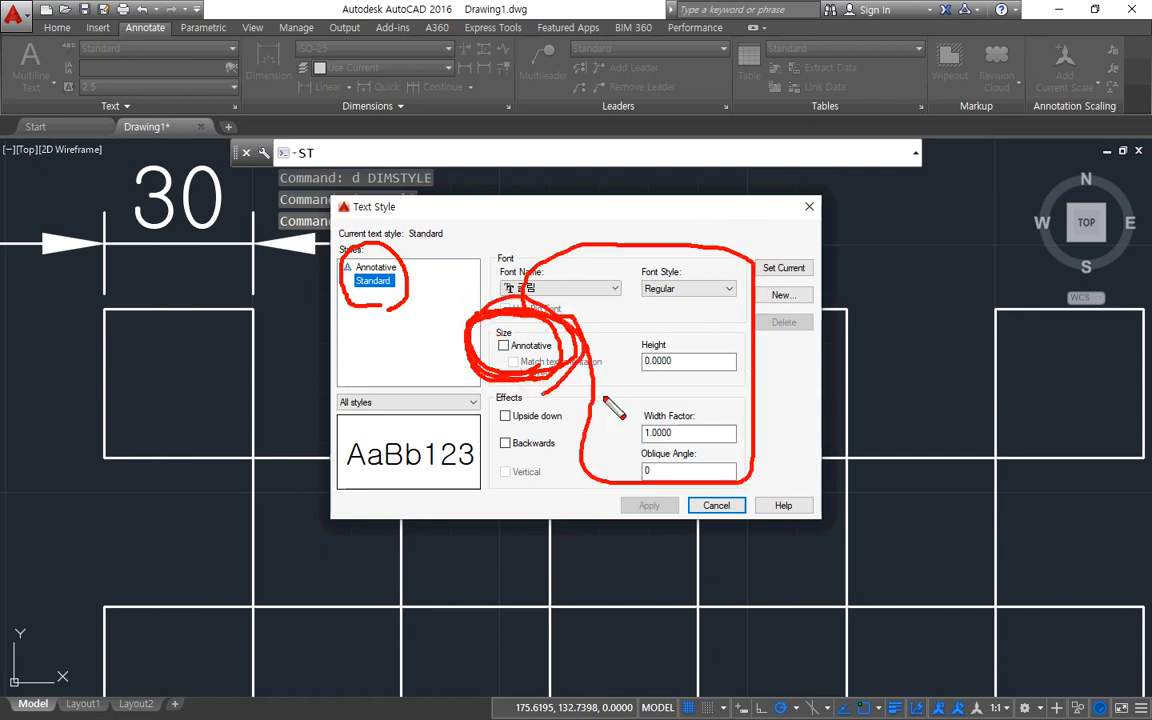
key("e")
key("Escape")
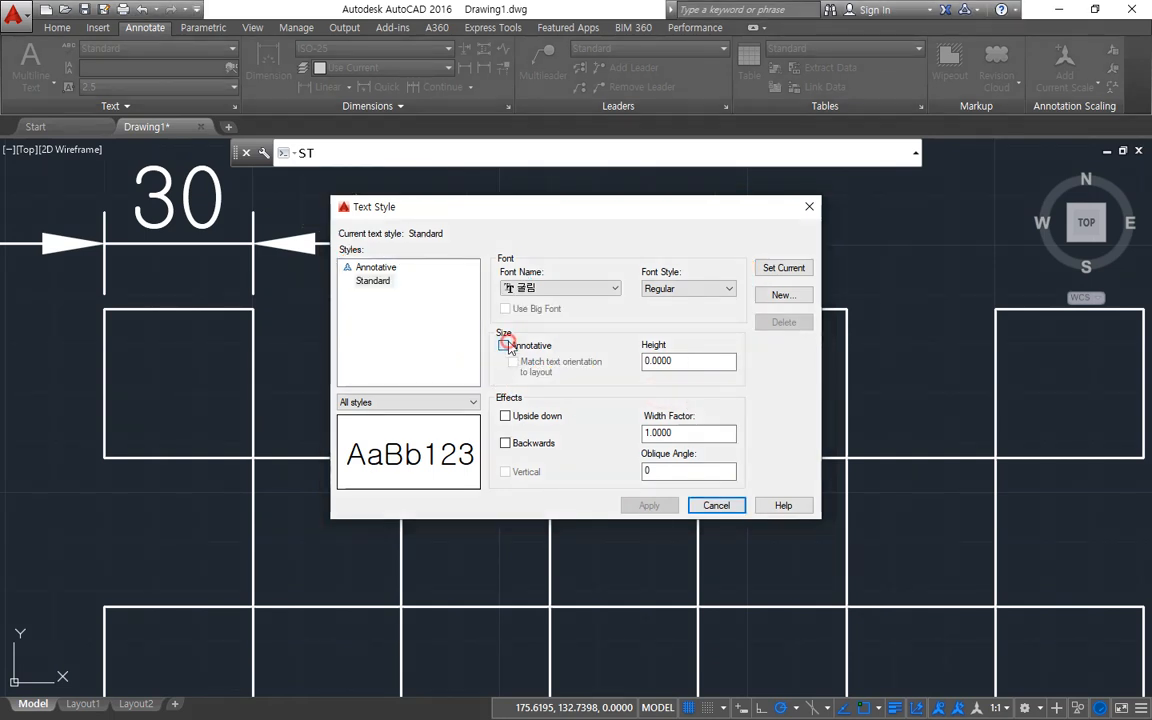
Turn the Standard text style's Annotative option on and back off, and leave the text style settings without saving.
left_click(503, 345)
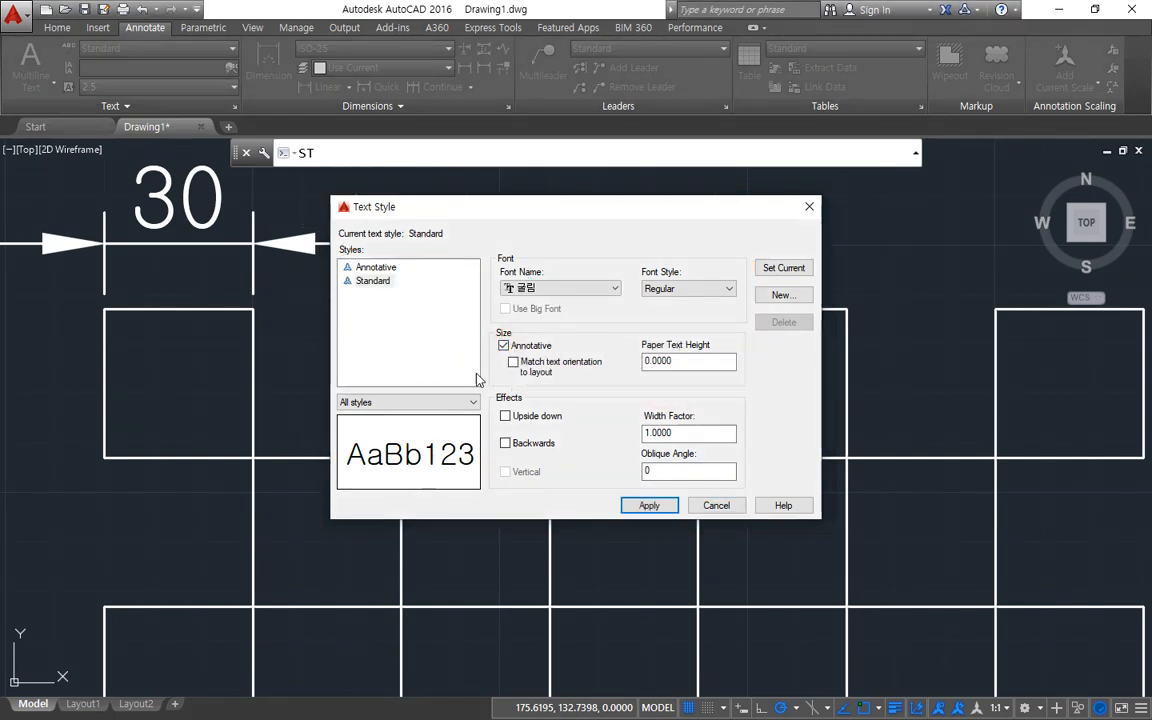
left_click(503, 345)
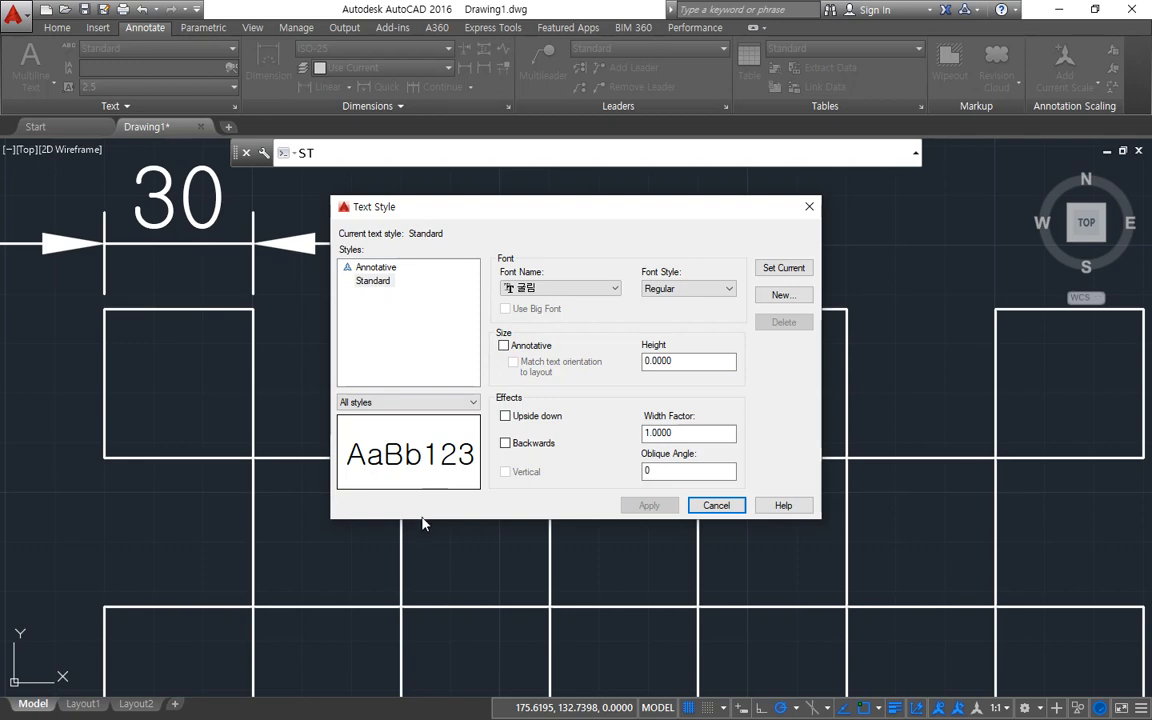
key("Escape")
key("Escape")
Start a hatch, look through its extended properties and mark the pattern scale and the Annotative option with the screen pen.
type("h")
key("Return")
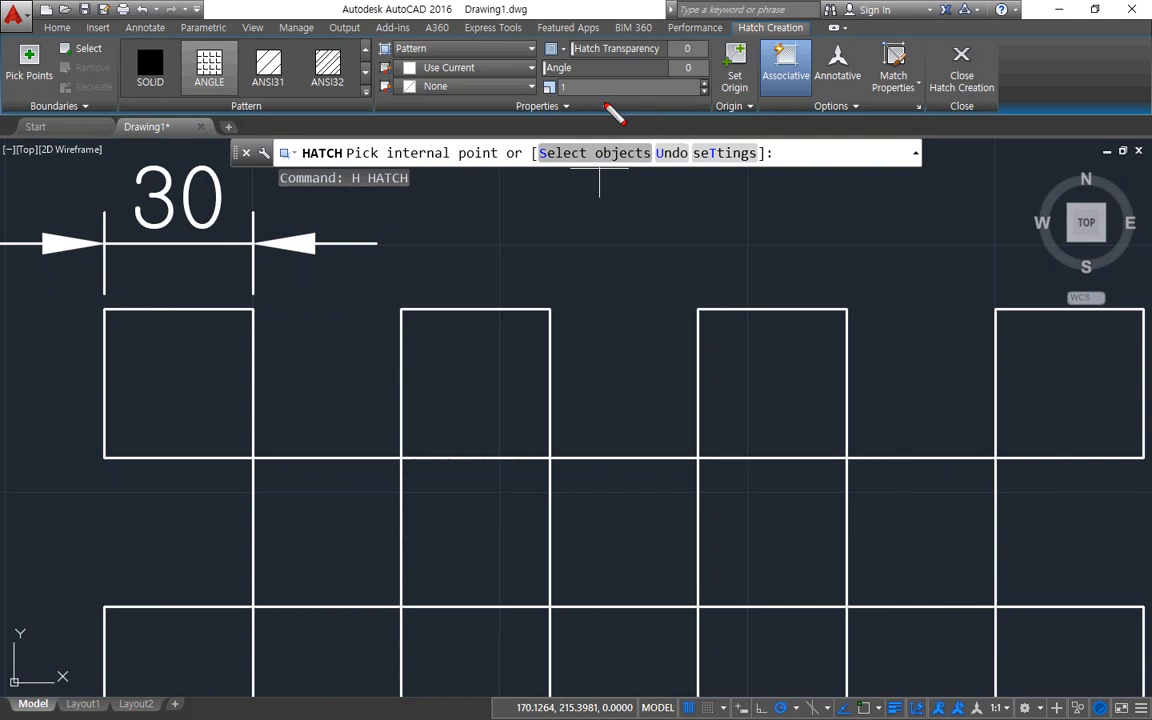
left_click(547, 108)
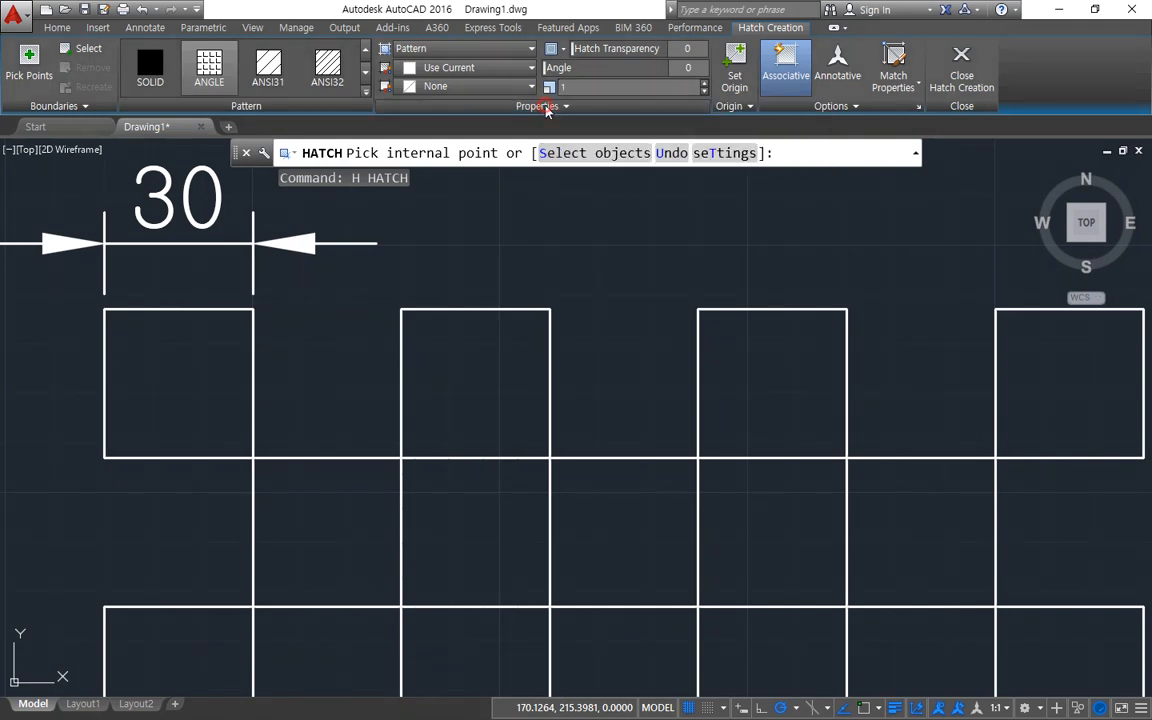
left_click(529, 126)
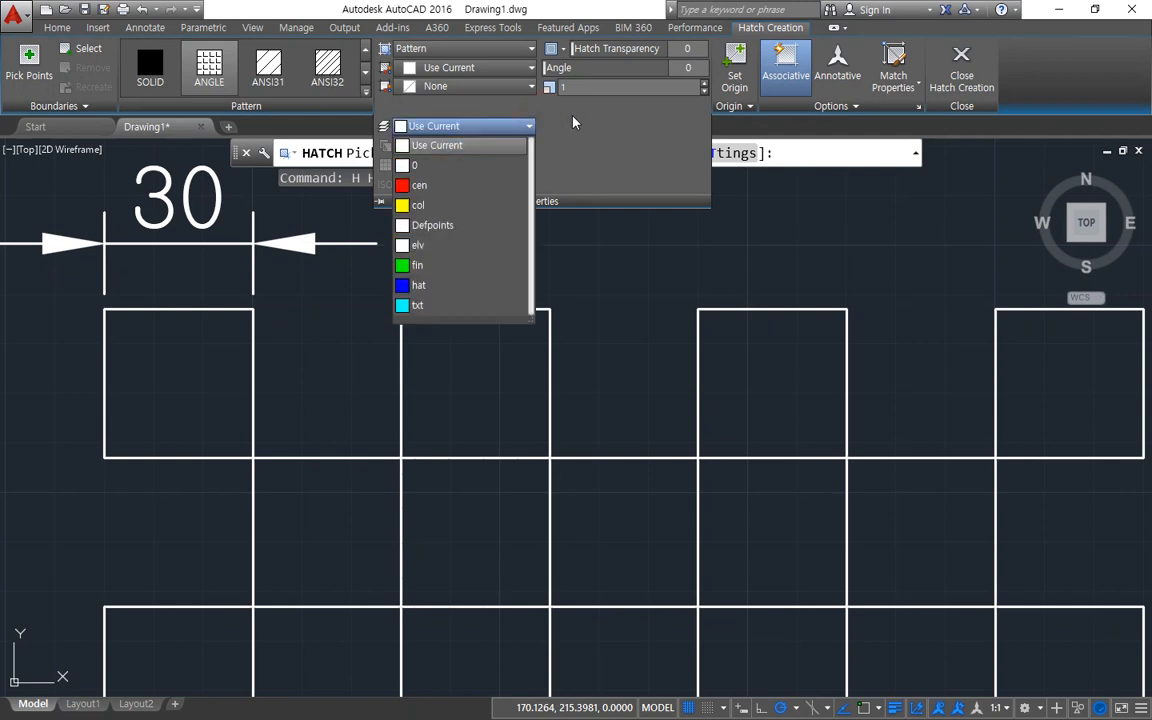
left_click(594, 110)
left_click(655, 86)
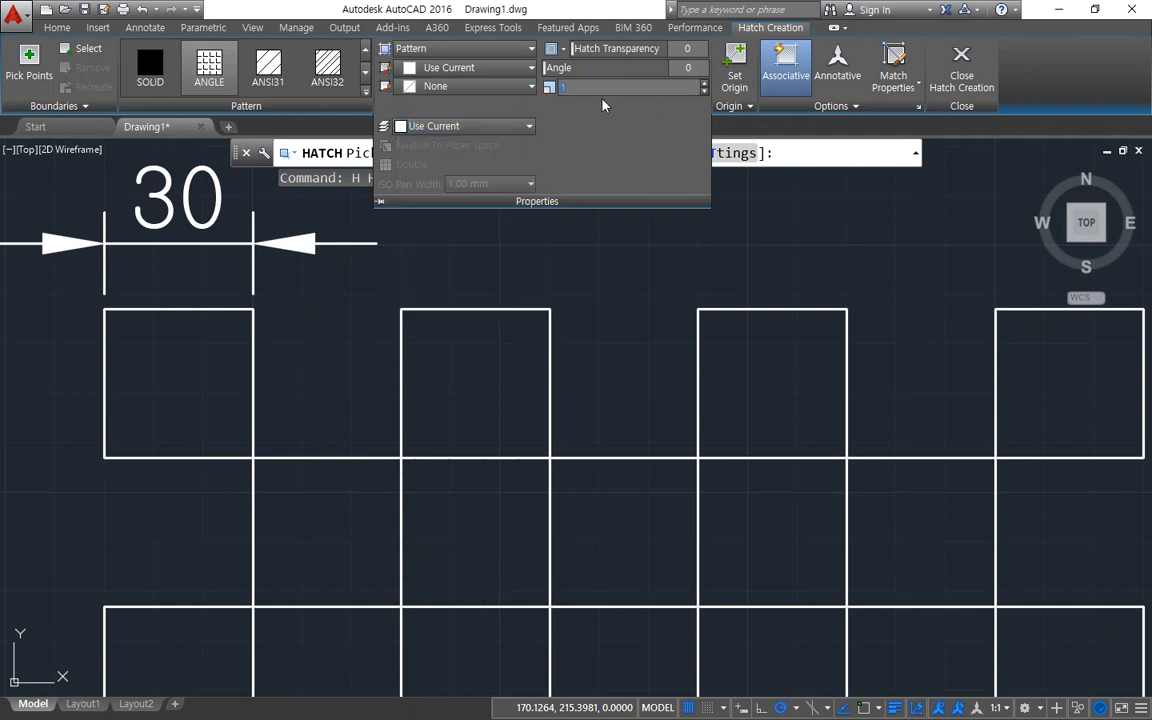
key("ctrl+shift+d")
mouse_move(528, 102)
left_mouse_down()
mouse_move(700, 99)
mouse_move(553, 72)
mouse_move(600, 110)
mouse_move(705, 76)
left_mouse_up()
mouse_move(836, 96)
left_mouse_down()
mouse_move(844, 22)
mouse_move(848, 92)
mouse_move(798, 84)
mouse_move(854, 97)
mouse_move(846, 106)
left_mouse_up()
key("Escape")
Fill the second square of the top row with an ANGLE hatch that has the Annotative option turned on.
left_click(838, 68)
key("ctrl+shift+d")
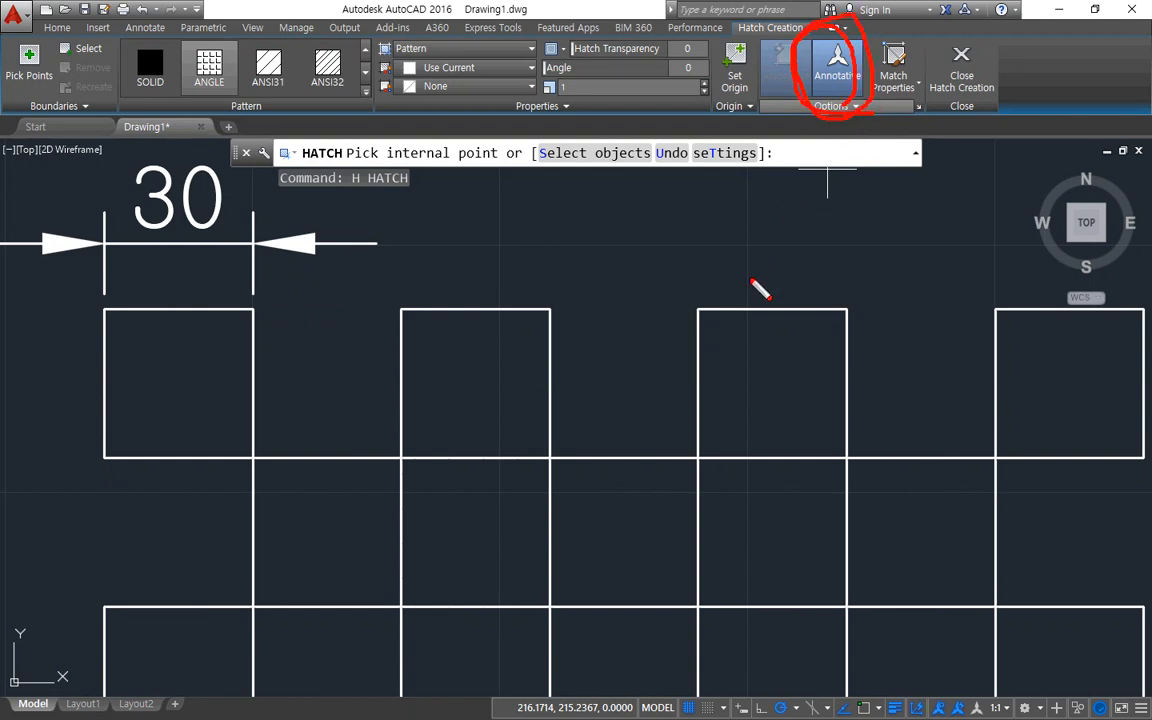
key("Escape")
left_click(480, 363)
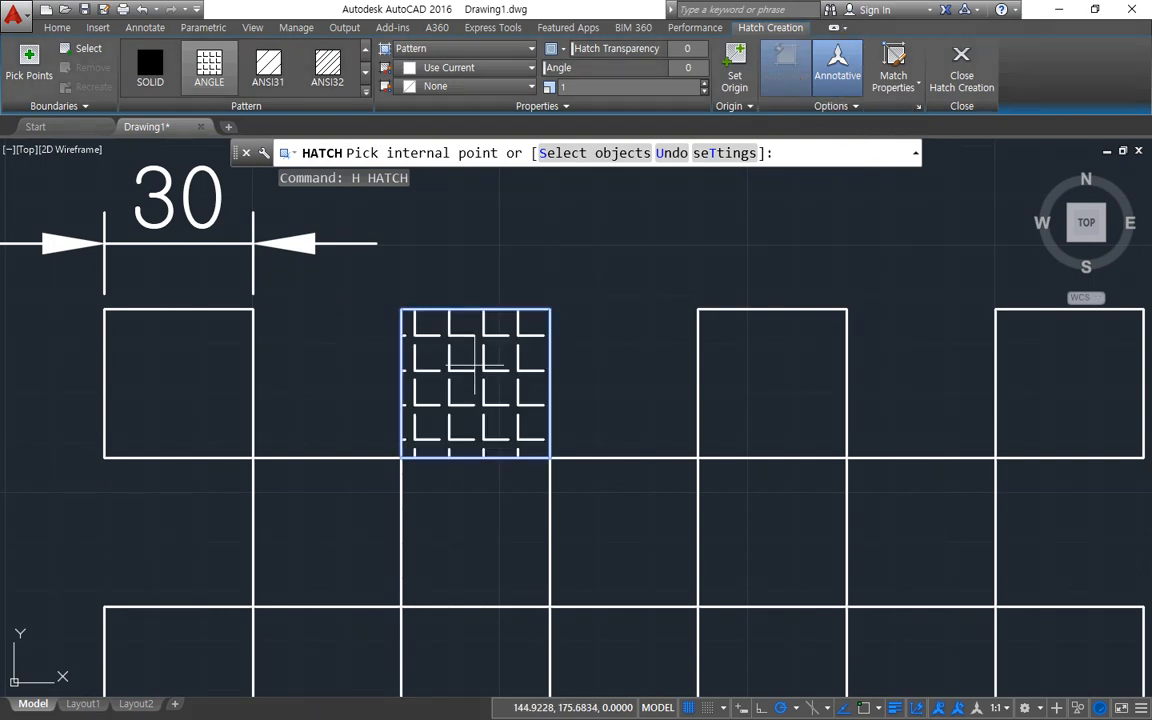
key("Return")
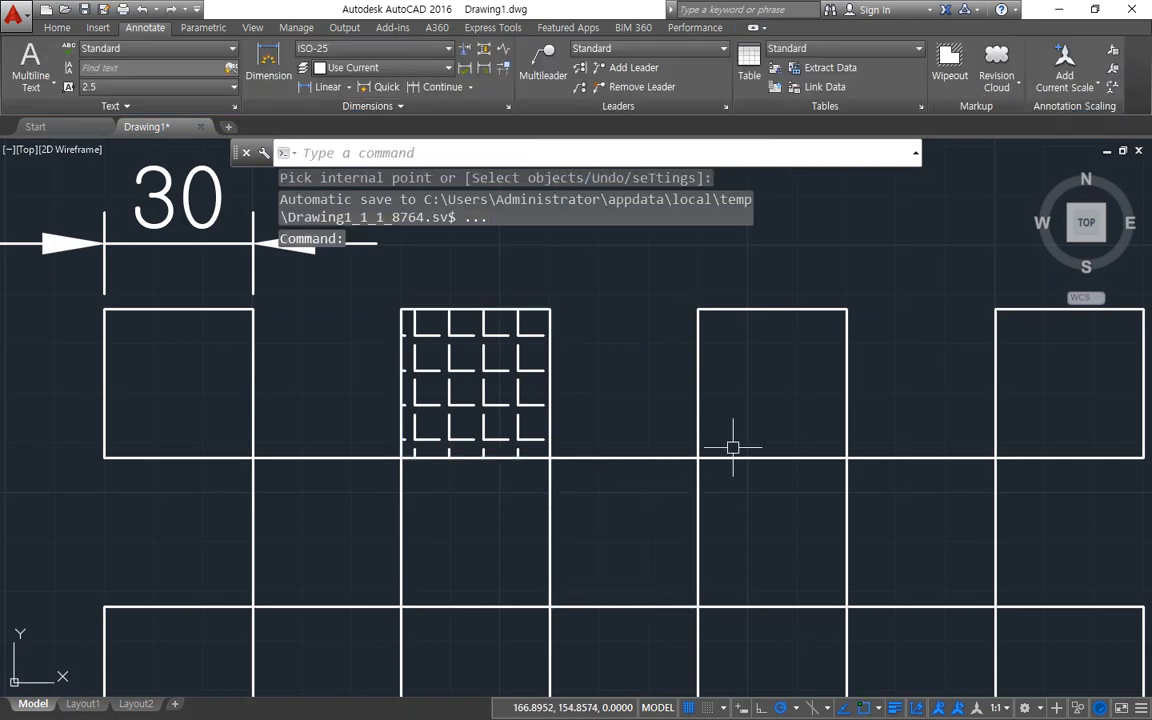
Try the annotation scale 1:5 on the hatch and change it to 2:1.
left_click(995, 707)
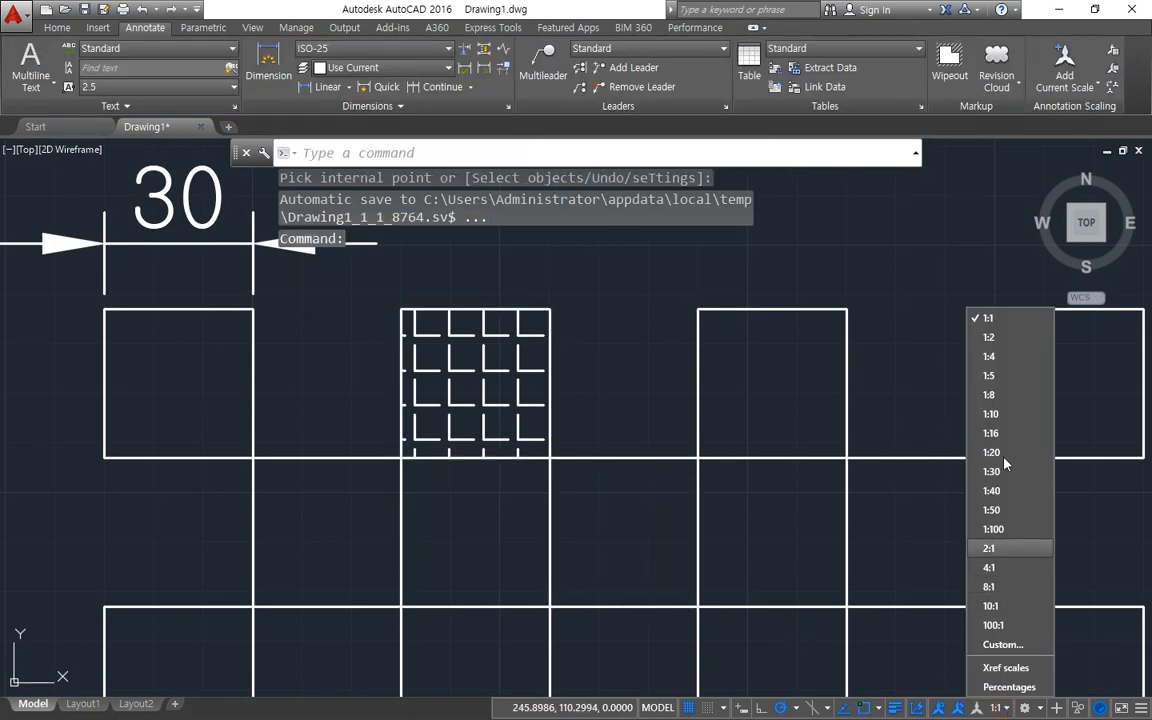
left_click(990, 375)
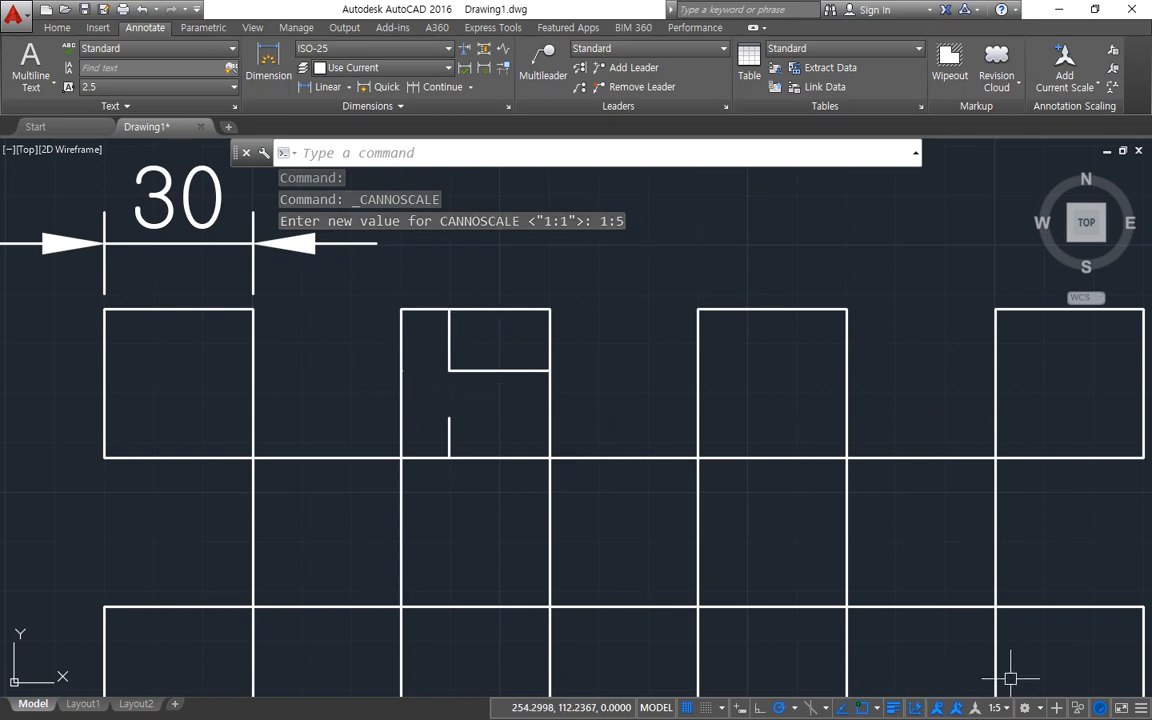
left_click(995, 707)
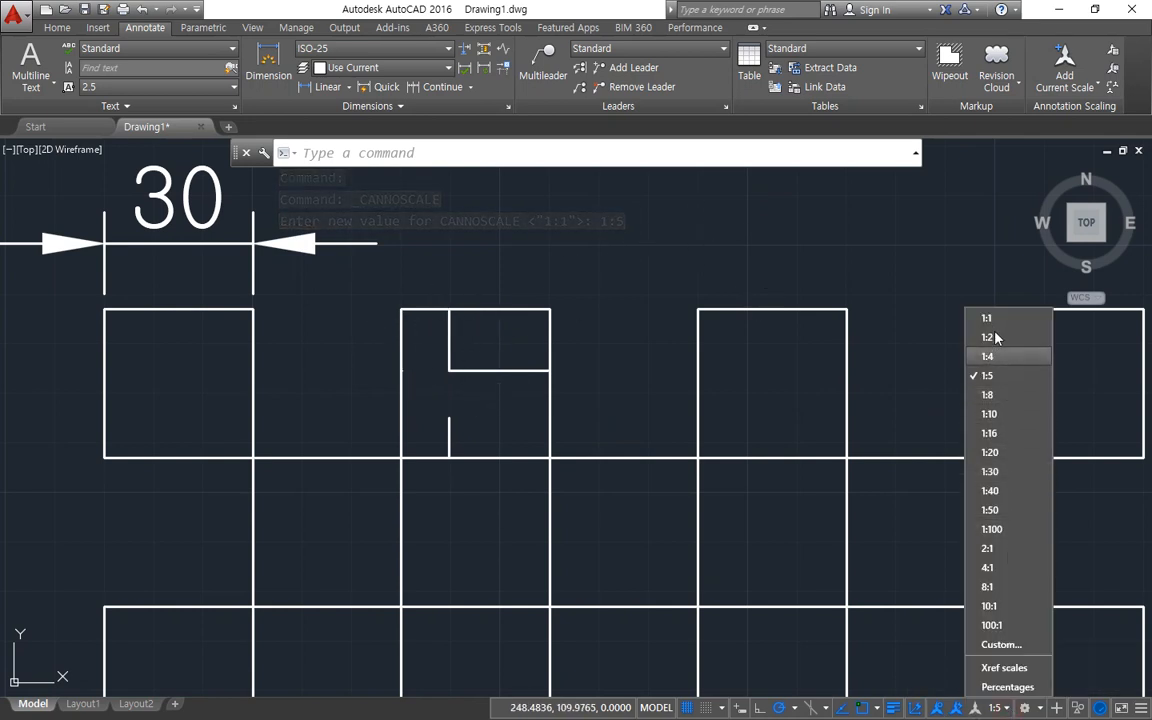
left_click(988, 548)
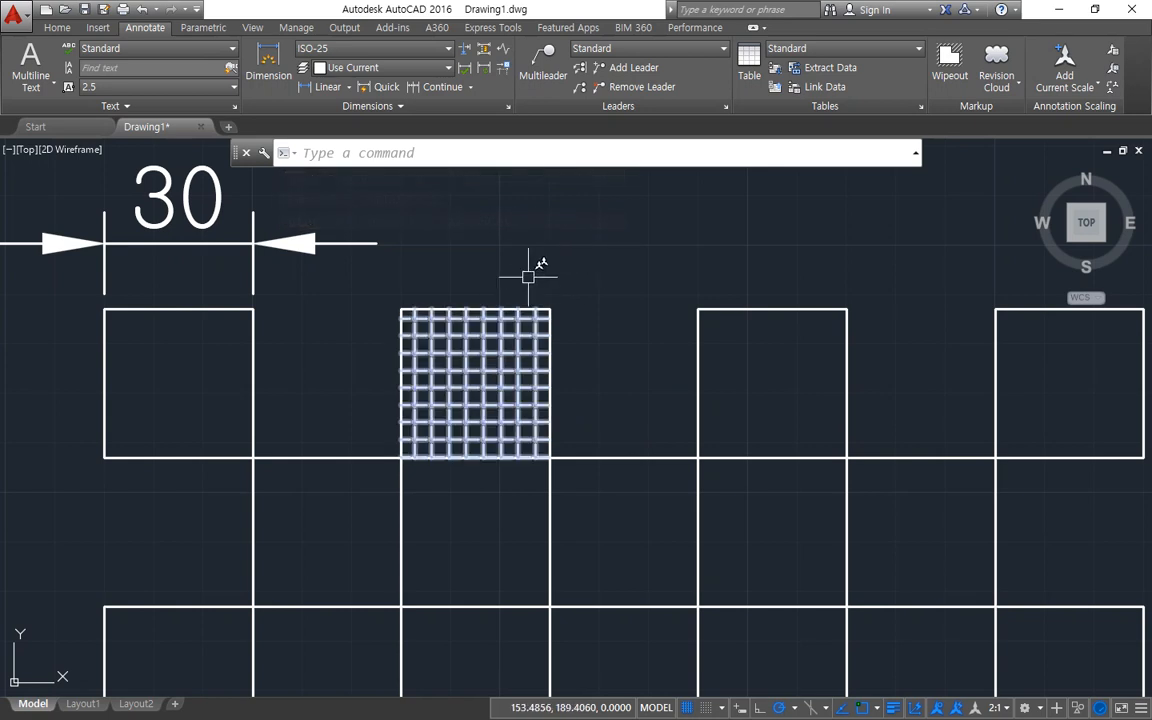
Select the hatch, circle its Annotative option with the screen pen, and deselect the hatch.
left_click(497, 372)
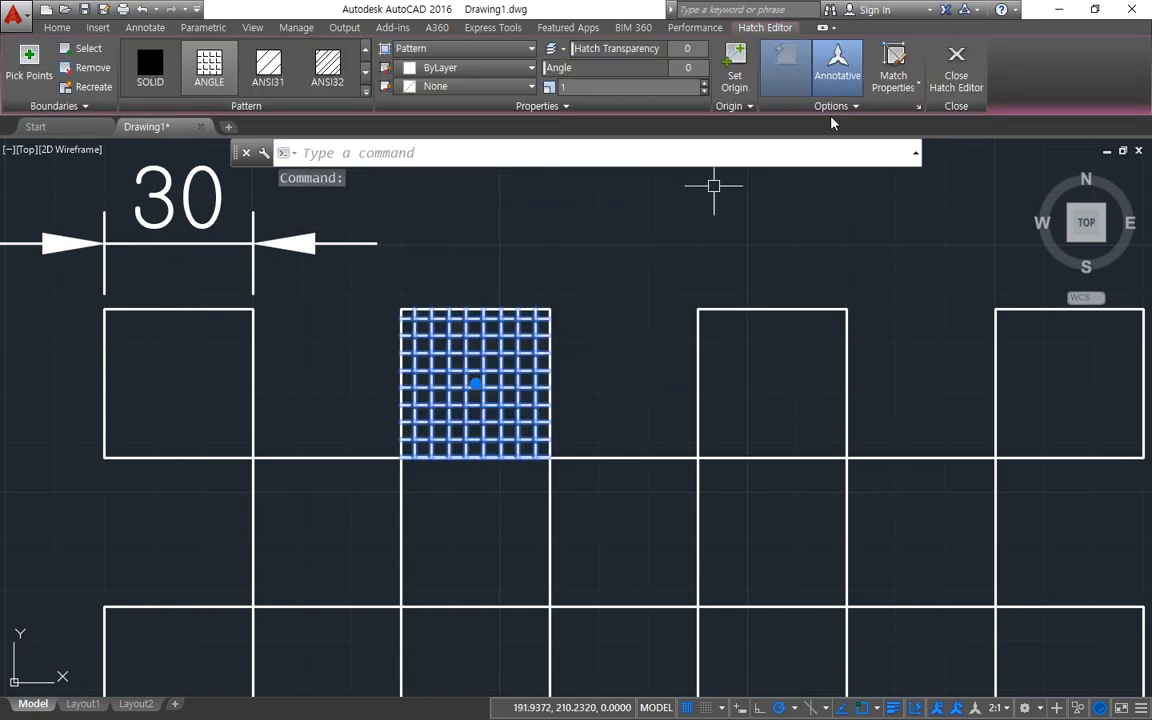
mouse_move(820, 28)
left_mouse_down()
mouse_move(891, 86)
mouse_move(817, 42)
mouse_move(866, 113)
mouse_move(872, 25)
mouse_move(718, 62)
mouse_move(757, 116)
mouse_move(810, 66)
mouse_move(880, 118)
left_mouse_up()
key("Escape")
key("Escape")
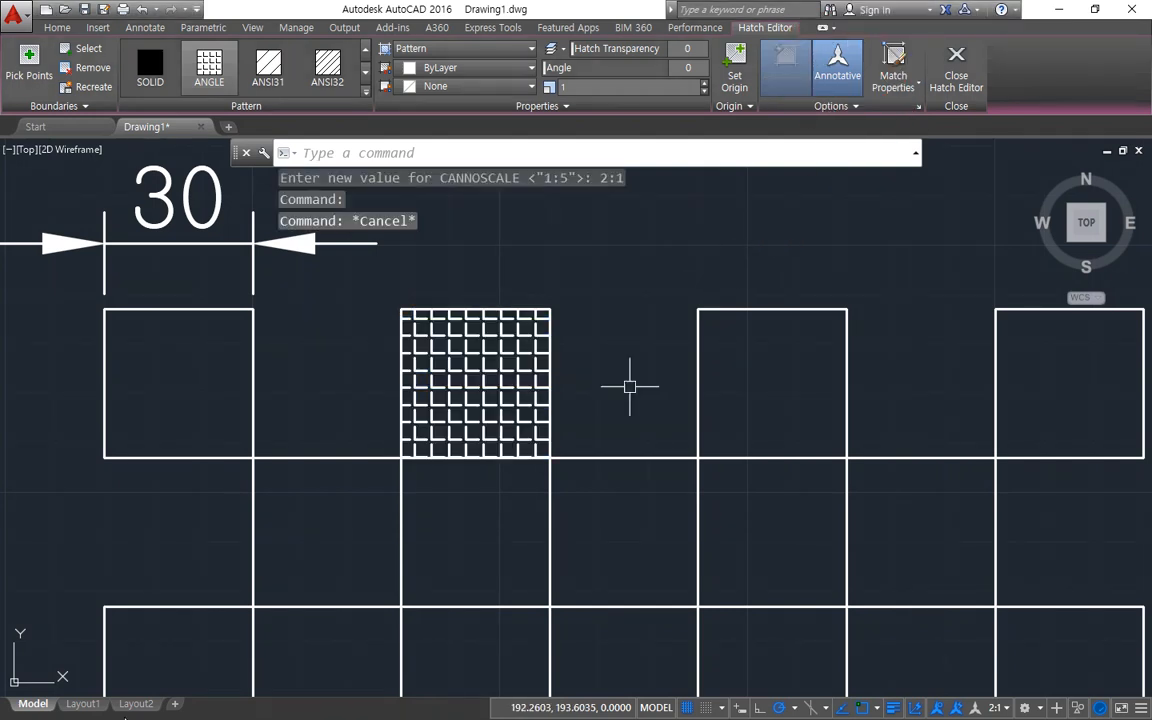
key("Escape")
key("Escape")
Switch to Notepad, highlight the 치수축척 entry and return to AutoCAD.
key("alt+Tab")
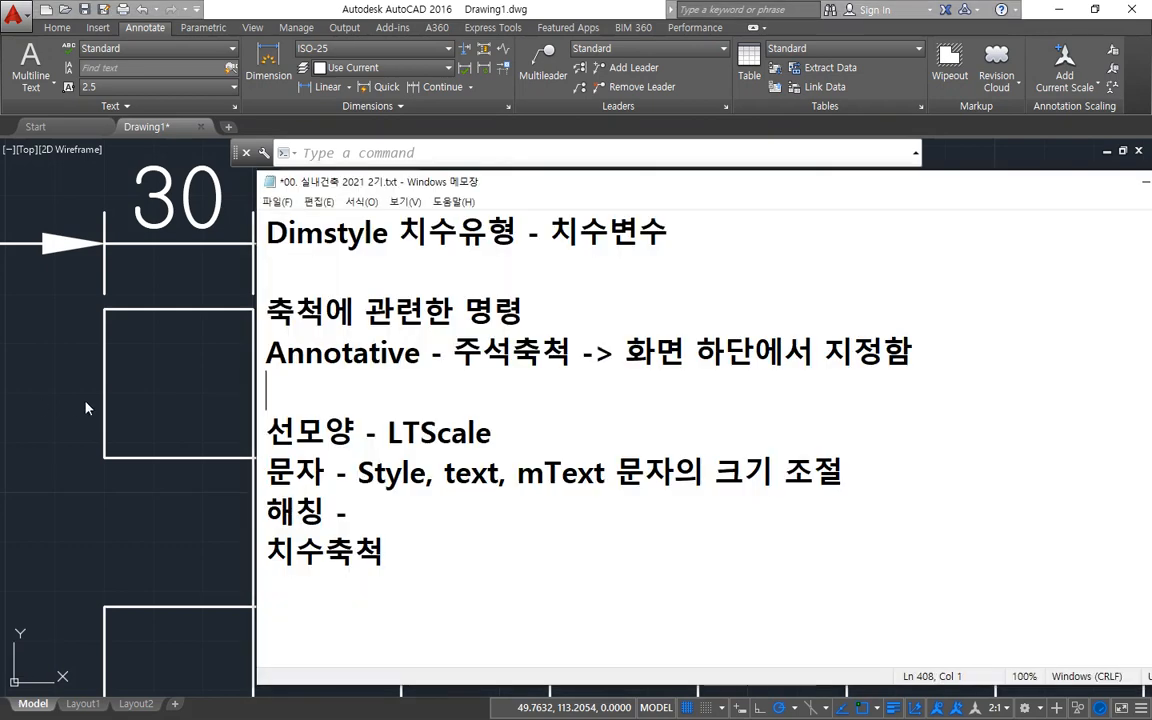
left_click(400, 553)
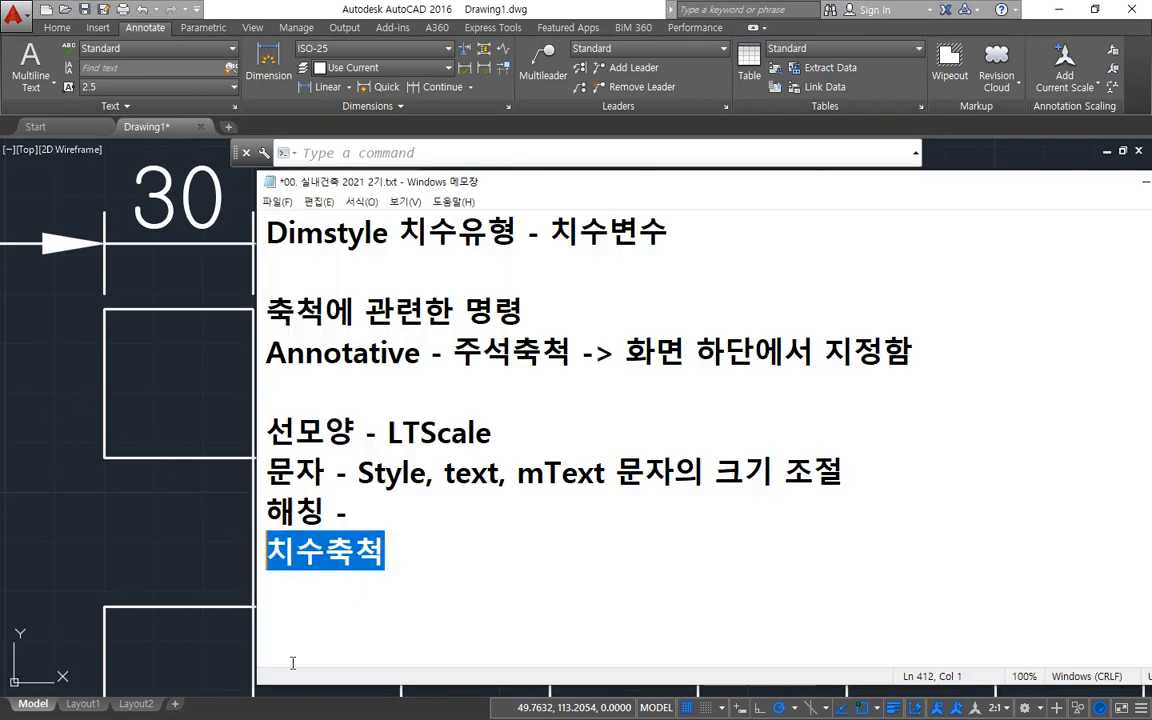
left_click(182, 530)
type("st")
key("Return")
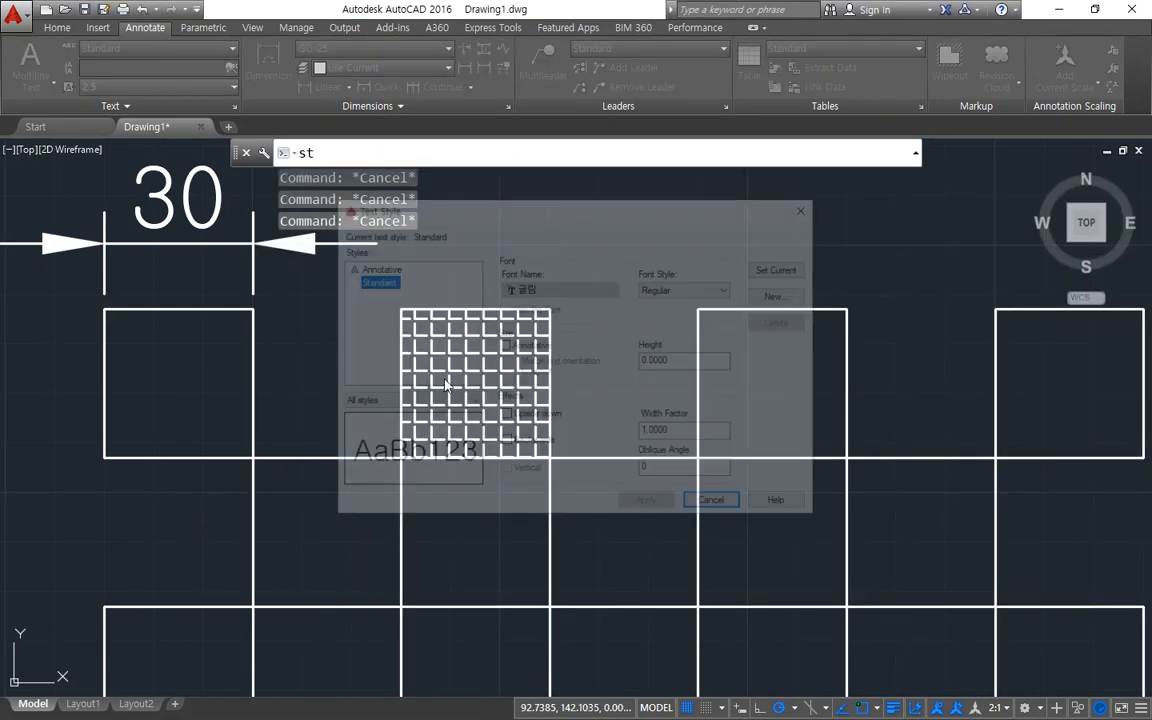
key("Escape")
Modify the ISO-25 dimension style so its scale for dimension features is Annotative, and save the change.
type("d")
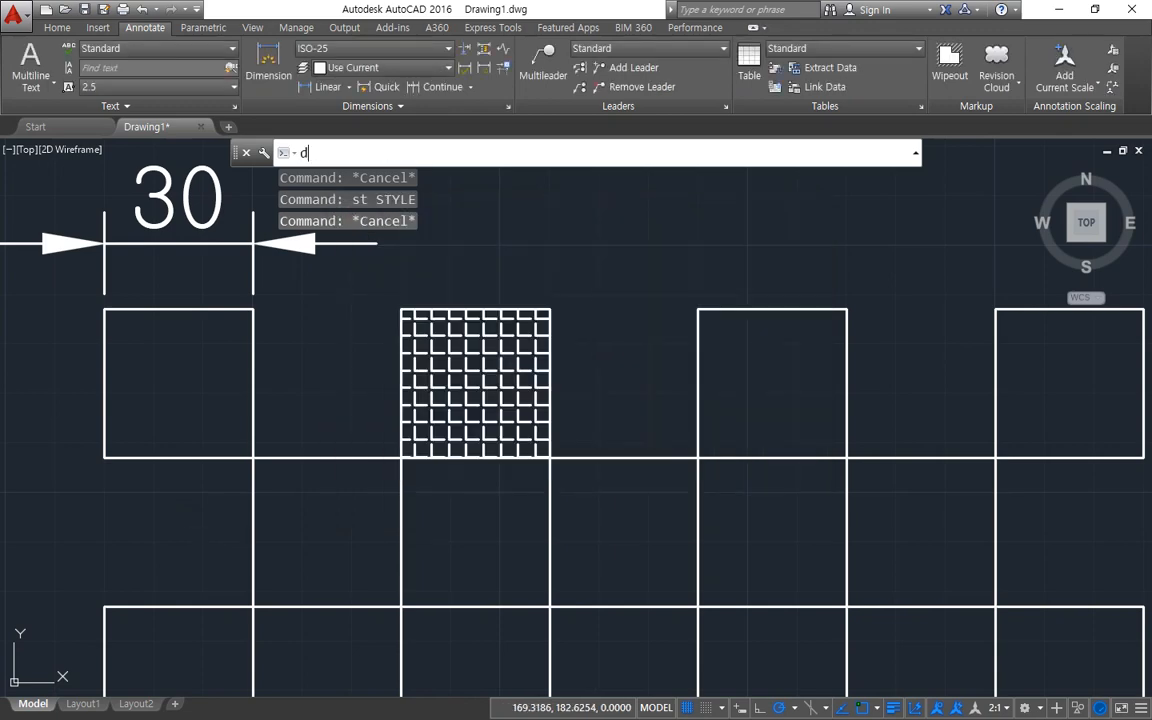
key("Return")
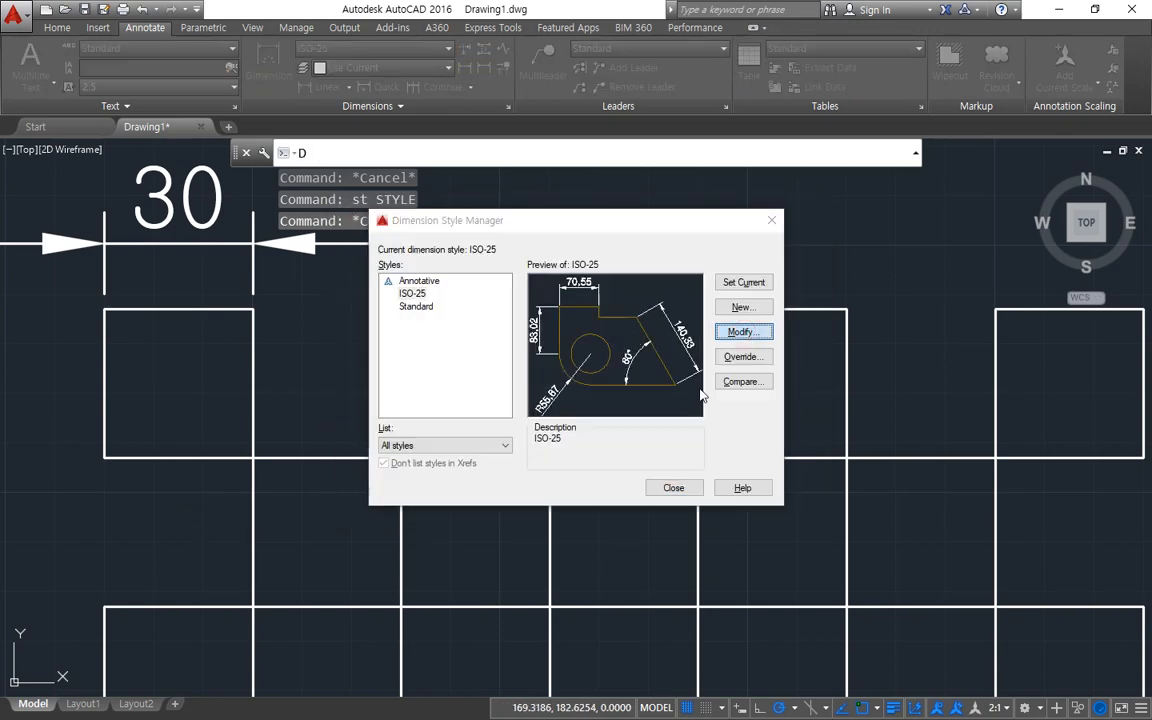
left_click(740, 334)
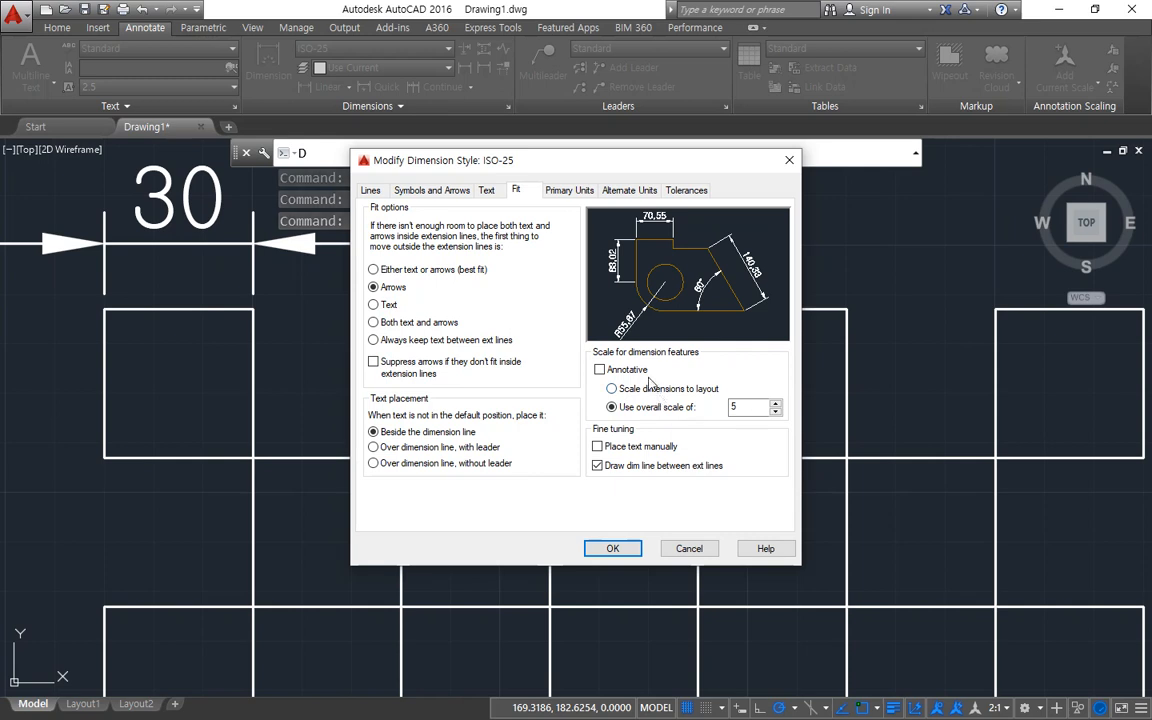
mouse_move(682, 385)
left_mouse_down()
mouse_move(640, 345)
mouse_move(567, 365)
mouse_move(676, 405)
left_mouse_up()
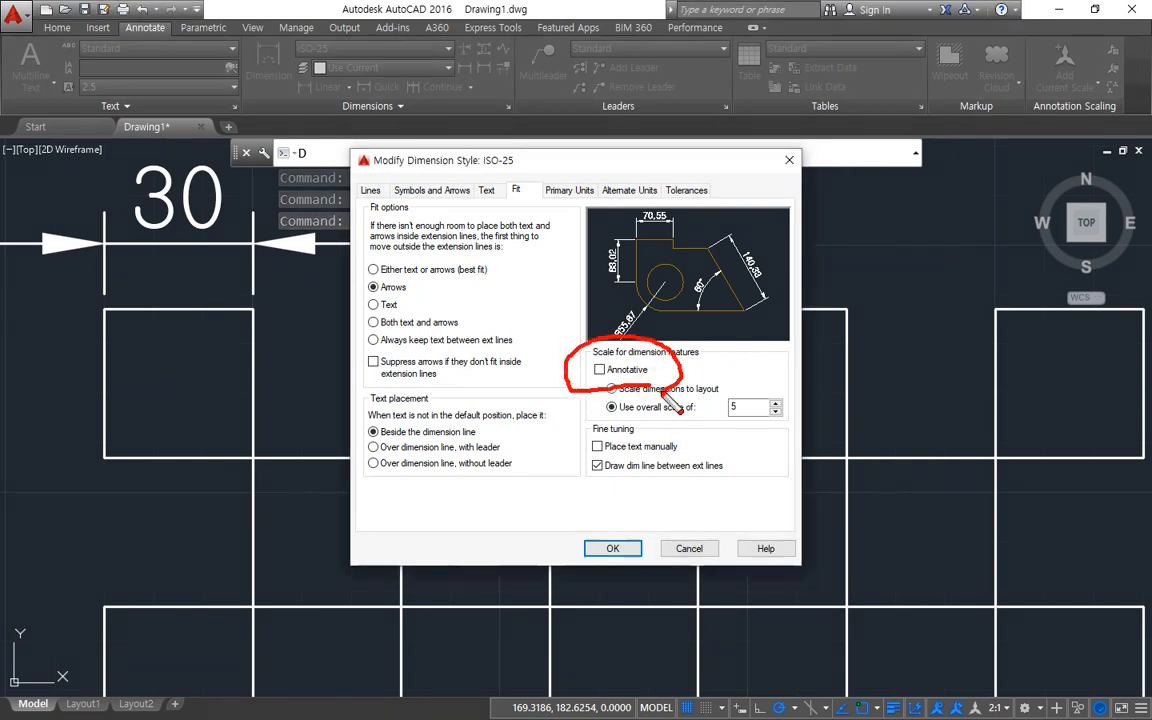
key("Escape")
left_click(603, 372)
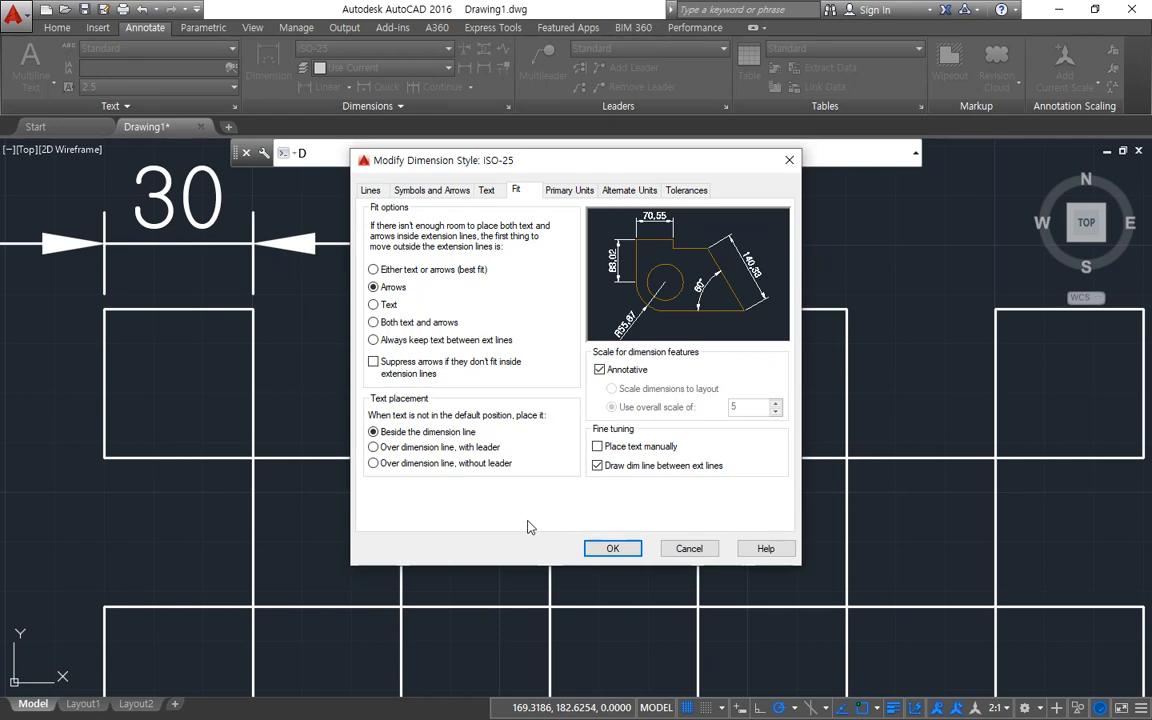
left_click(613, 548)
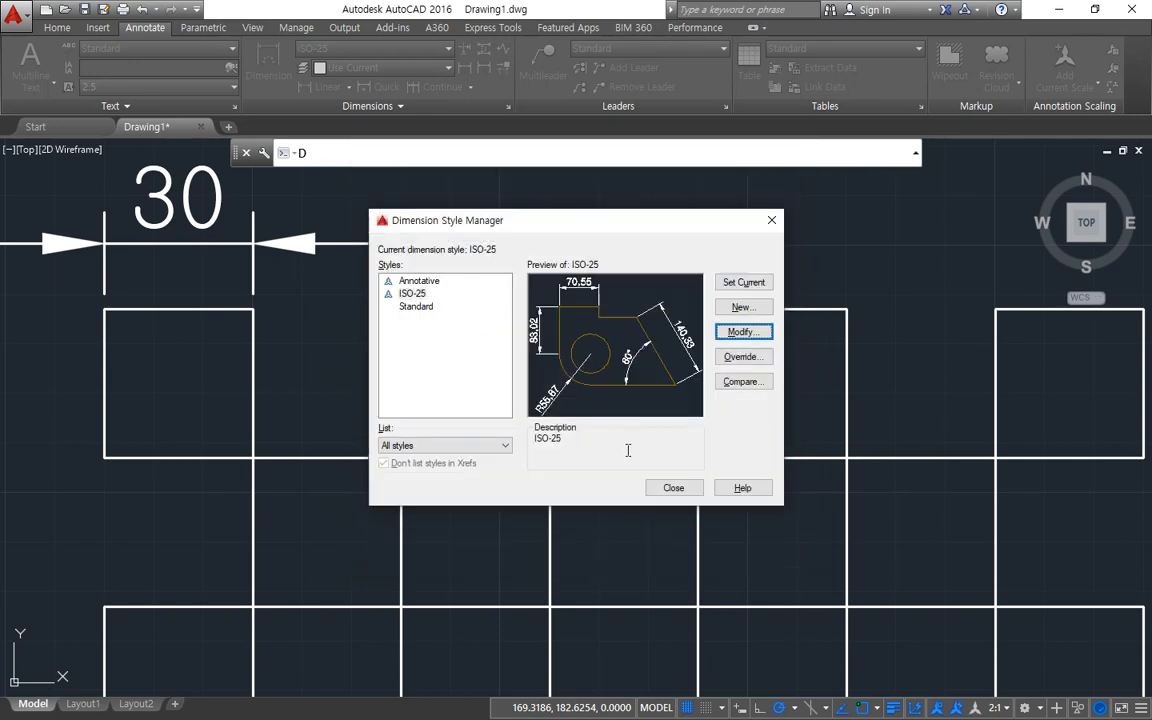
left_click(674, 487)
Regenerate the drawing and erase the horizontal dimension above the first square of the top row.
middle_click_drag(200, 360, 267, 465)
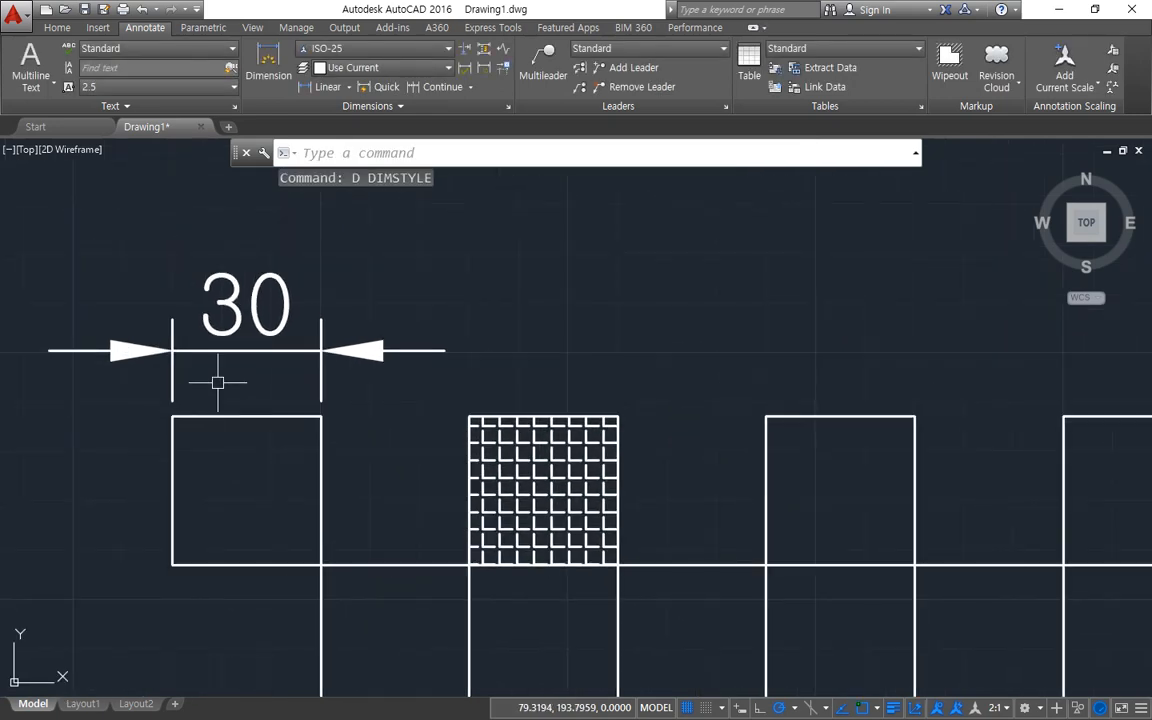
type("re")
key("Return")
left_click(232, 366)
left_click(178, 357)
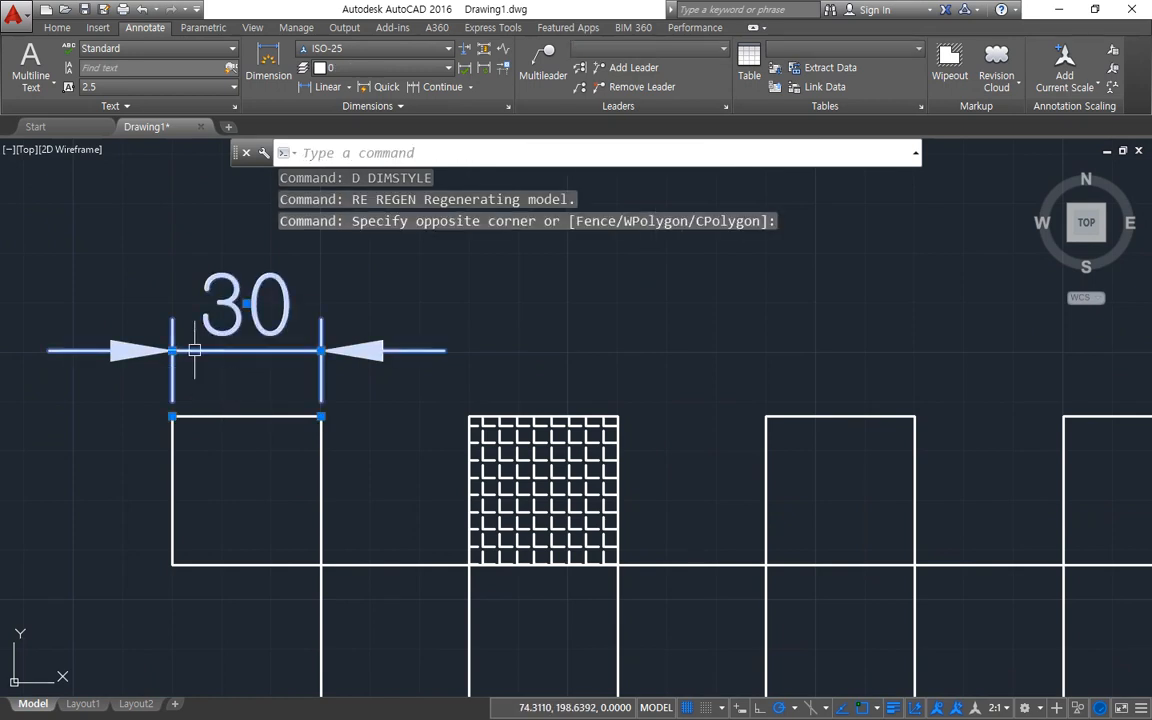
type("e")
key("Return")
Add a linear dimension across the upper edge of the first square in the top row.
left_click(303, 88)
left_click(172, 416)
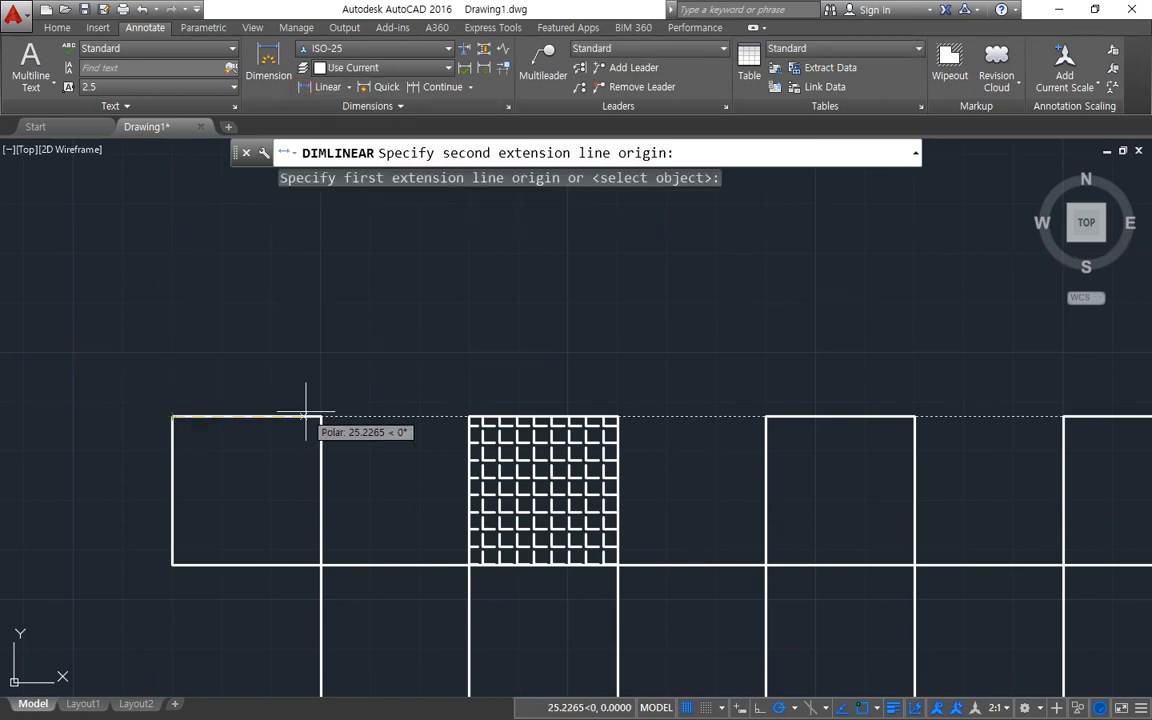
left_click(321, 416)
left_click(245, 366)
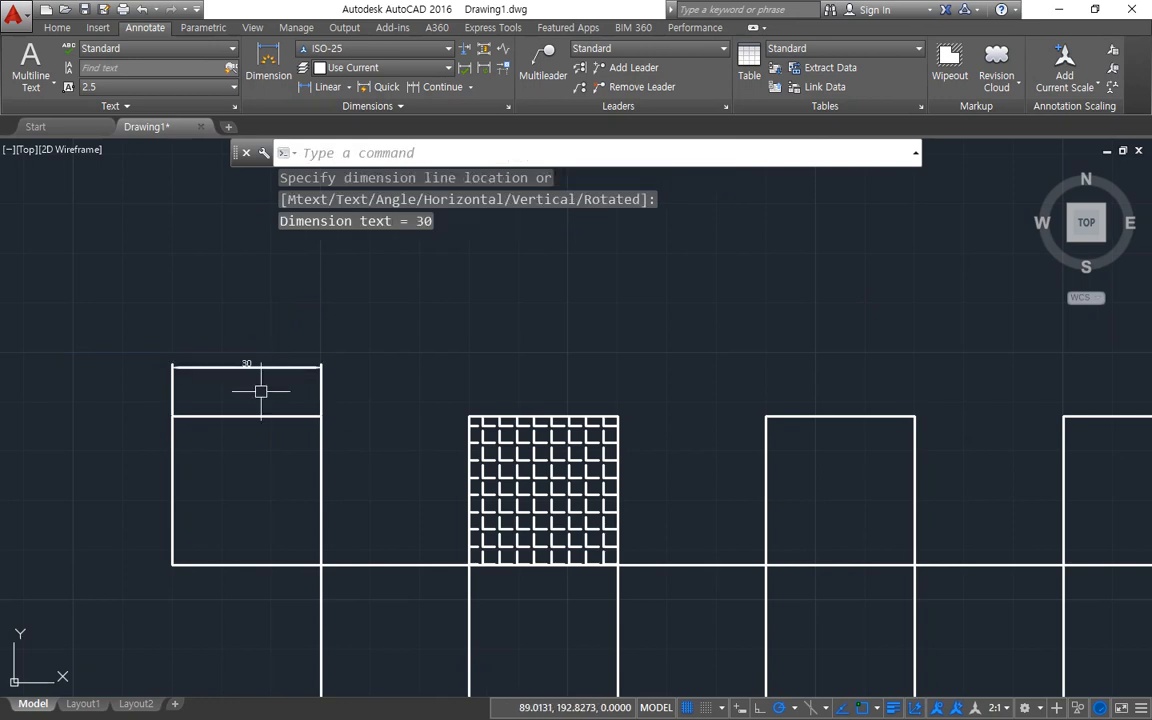
mouse_move(243, 404)
left_mouse_down()
mouse_move(282, 317)
mouse_move(233, 426)
left_mouse_up()
key("Escape")
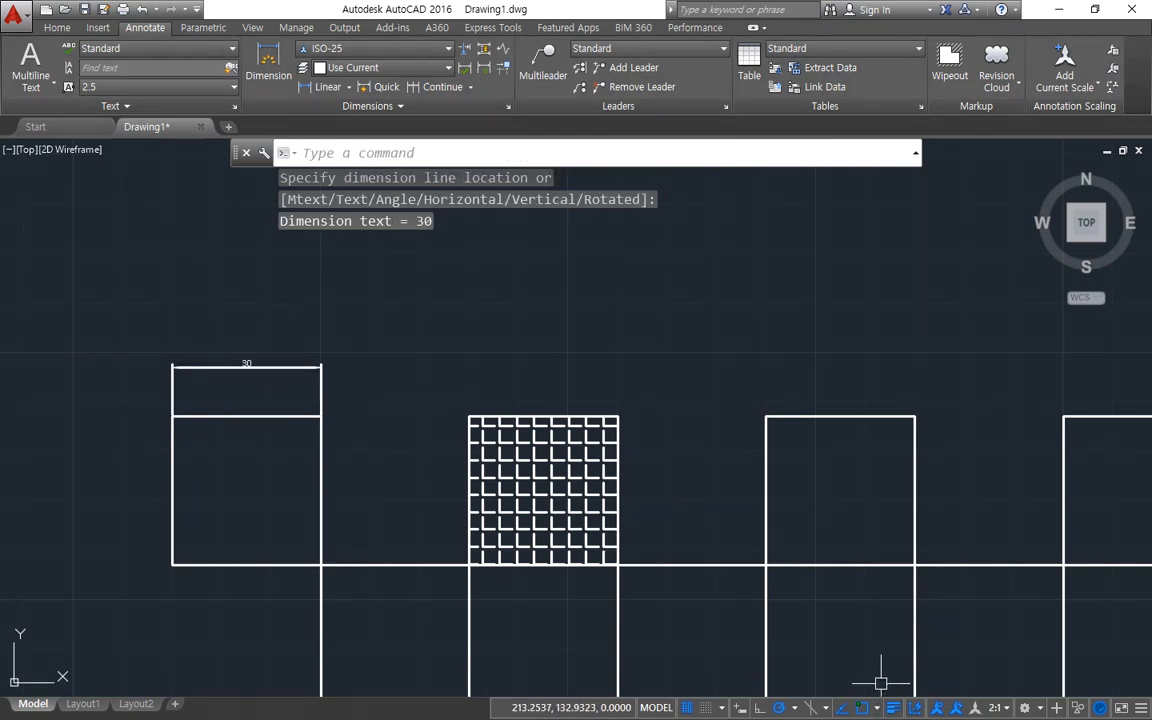
Switch the annotation scale through 1:5 and 1:2, ending at 1:1.
left_click(1000, 708)
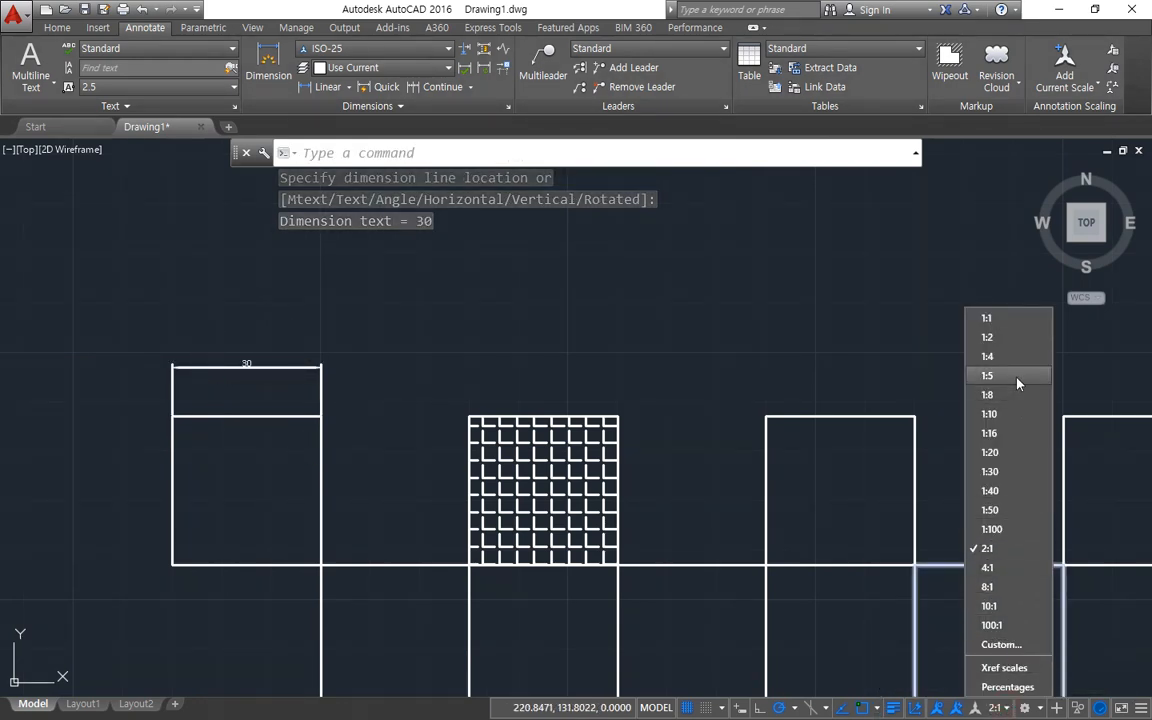
left_click(1016, 376)
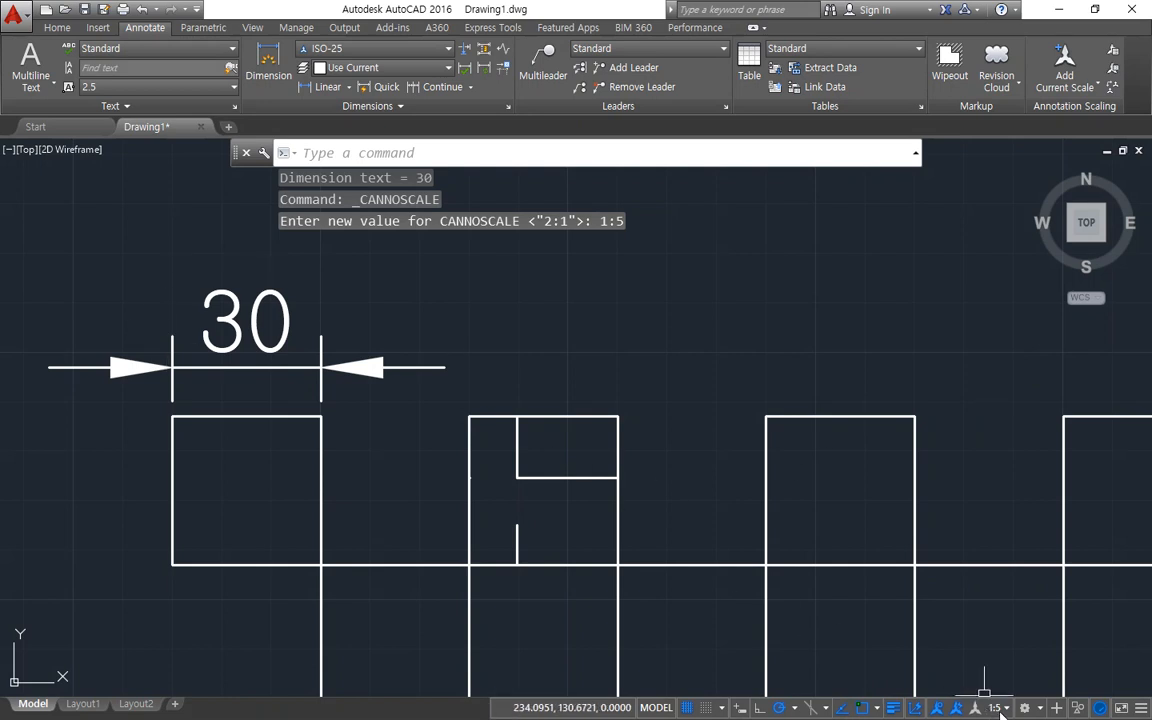
left_click(1008, 708)
left_click(893, 306)
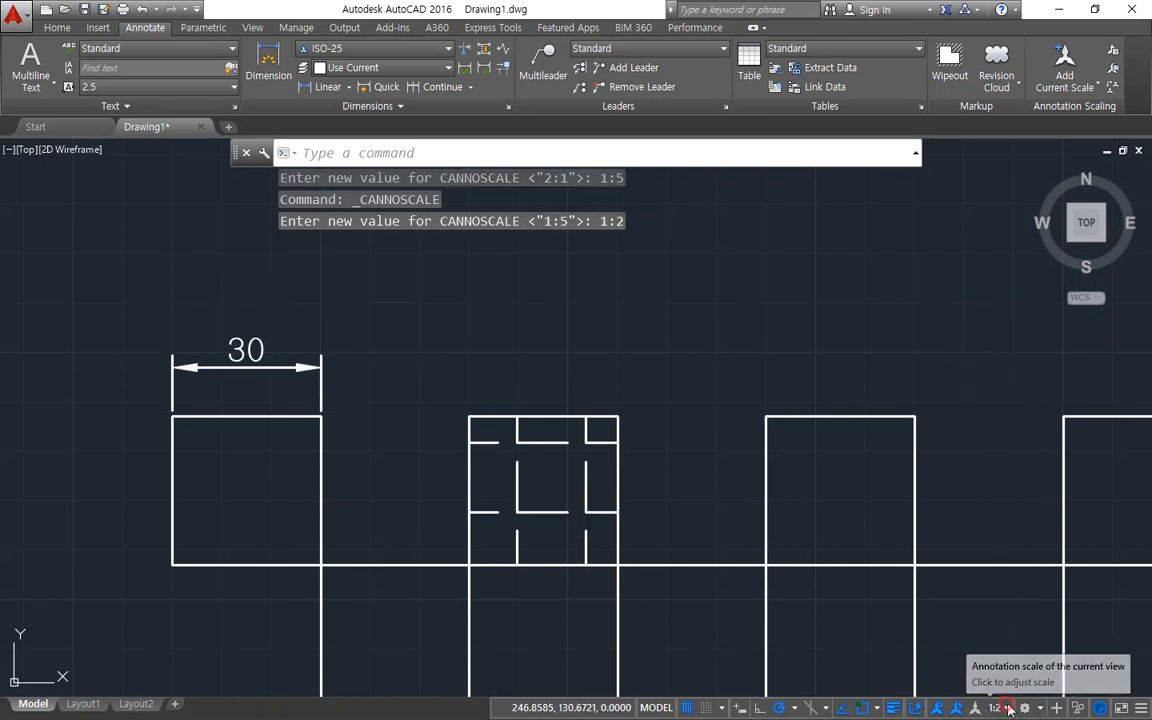
left_click(995, 708)
left_click(988, 318)
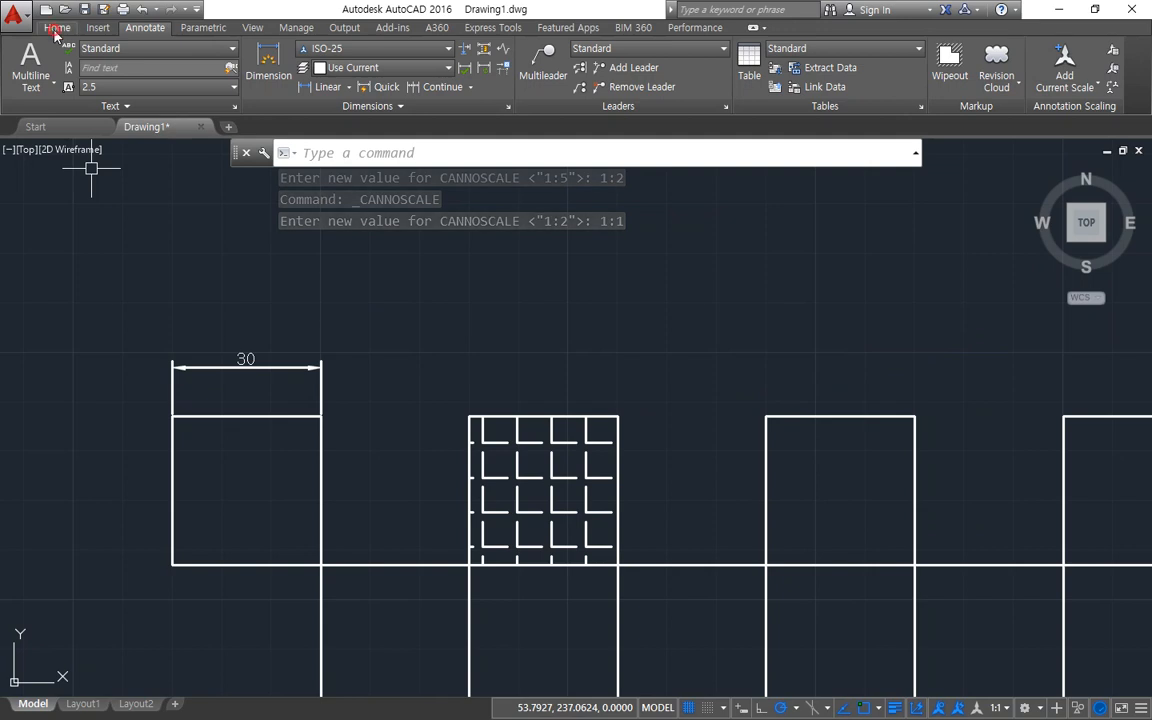
Make cen the current layer and draw a long horizontal line above the dimension, extending over the first three squares.
left_click(66, 25)
left_click(547, 47)
scroll(610, 72, "up", 2)
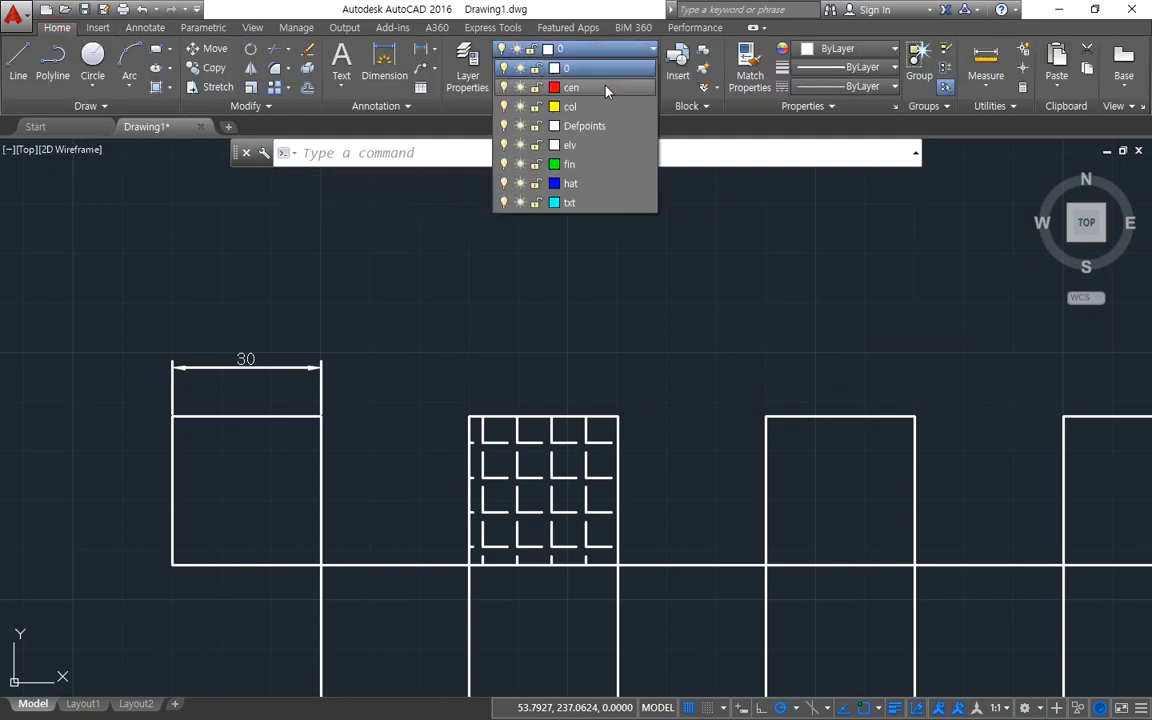
left_click(580, 87)
type("l")
key("Return")
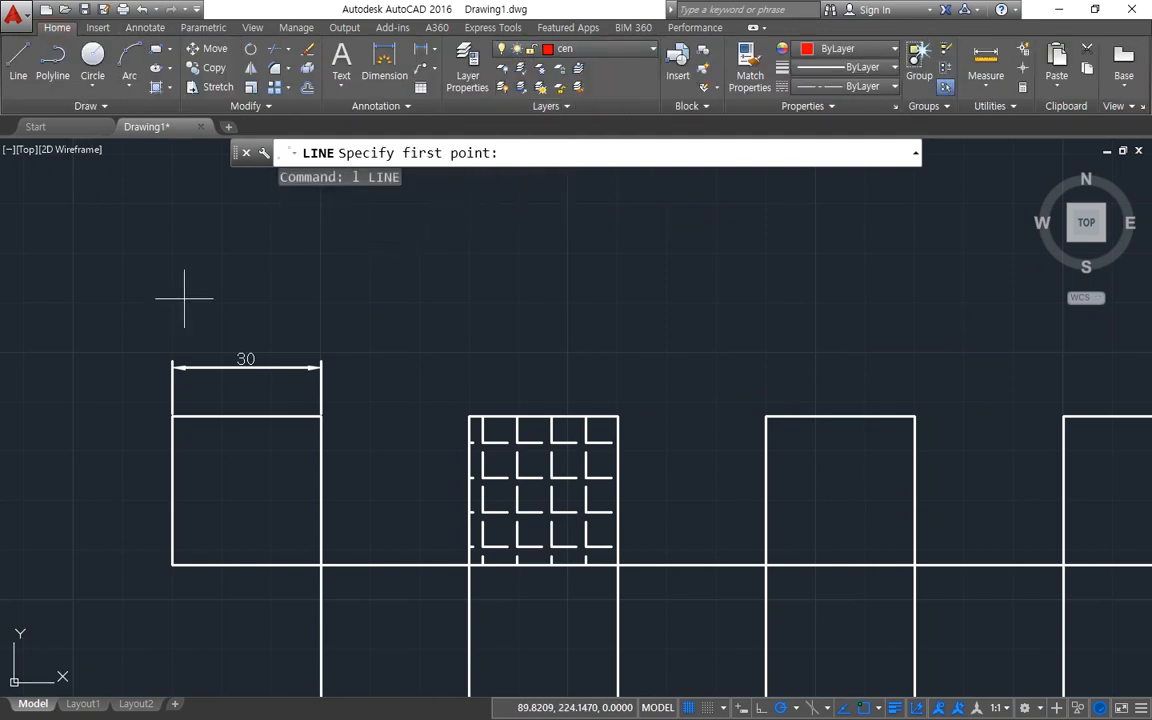
left_click(160, 296)
left_click(908, 296)
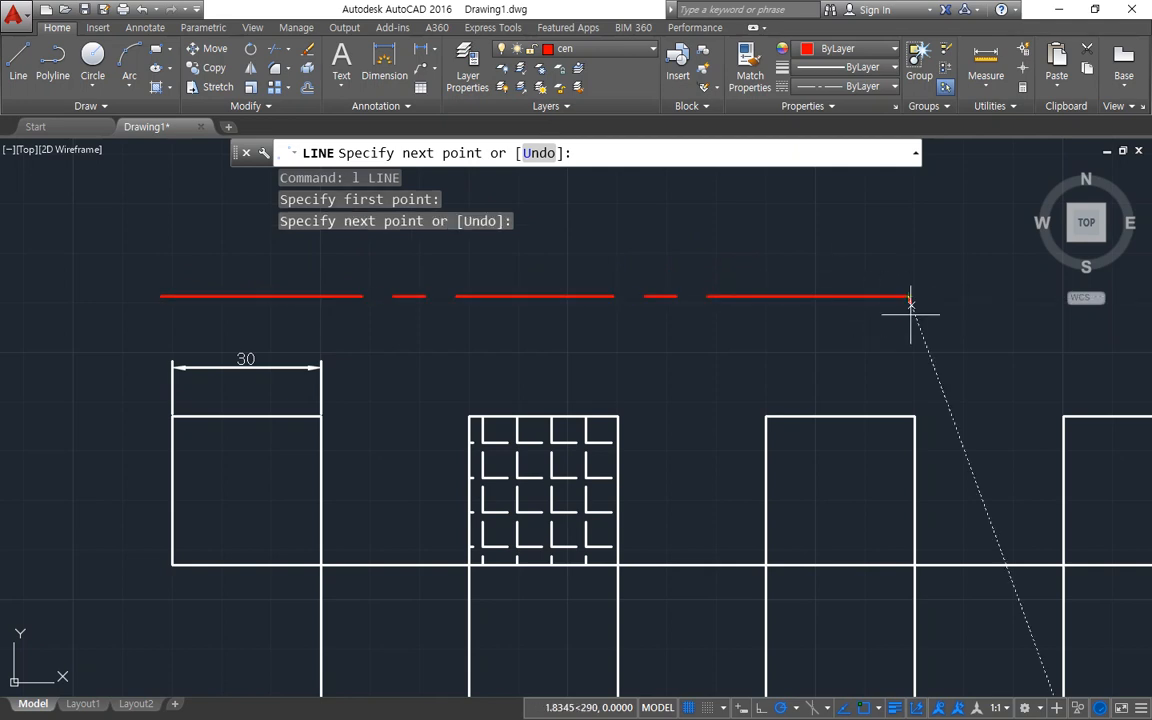
key("Escape")
key("Escape")
Set the annotation scale to 1:8 and regenerate the drawing, and repeat both with 4:1.
left_click(1002, 709)
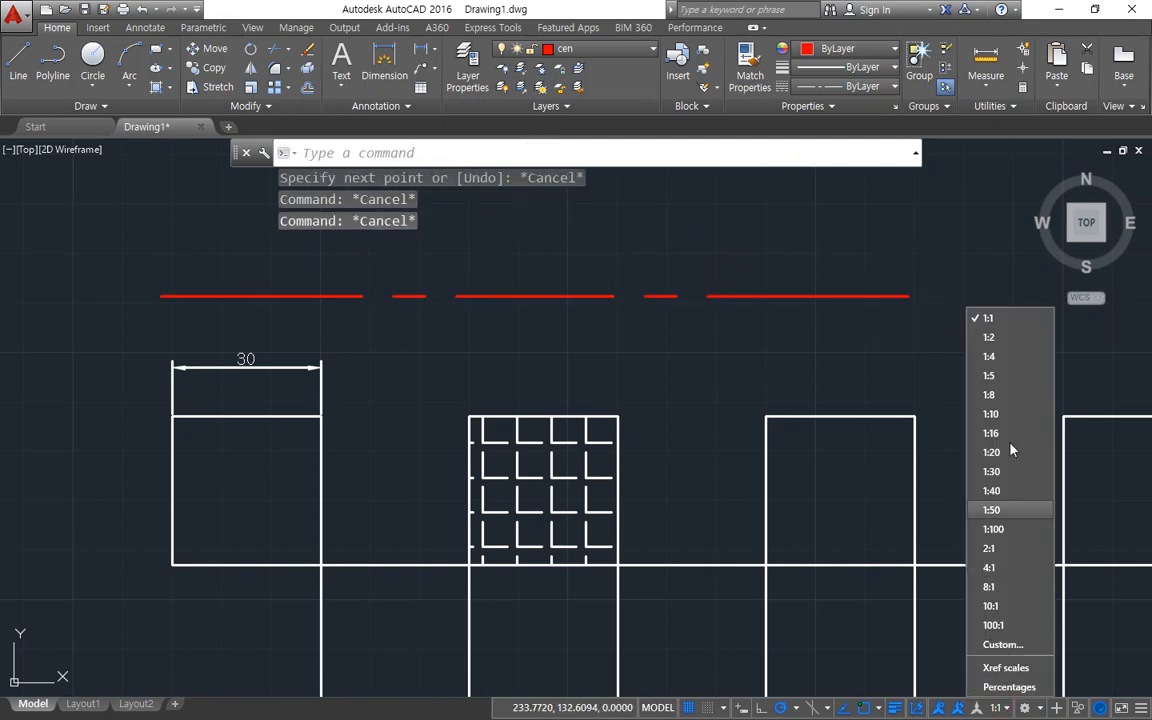
left_click(905, 393)
type("re")
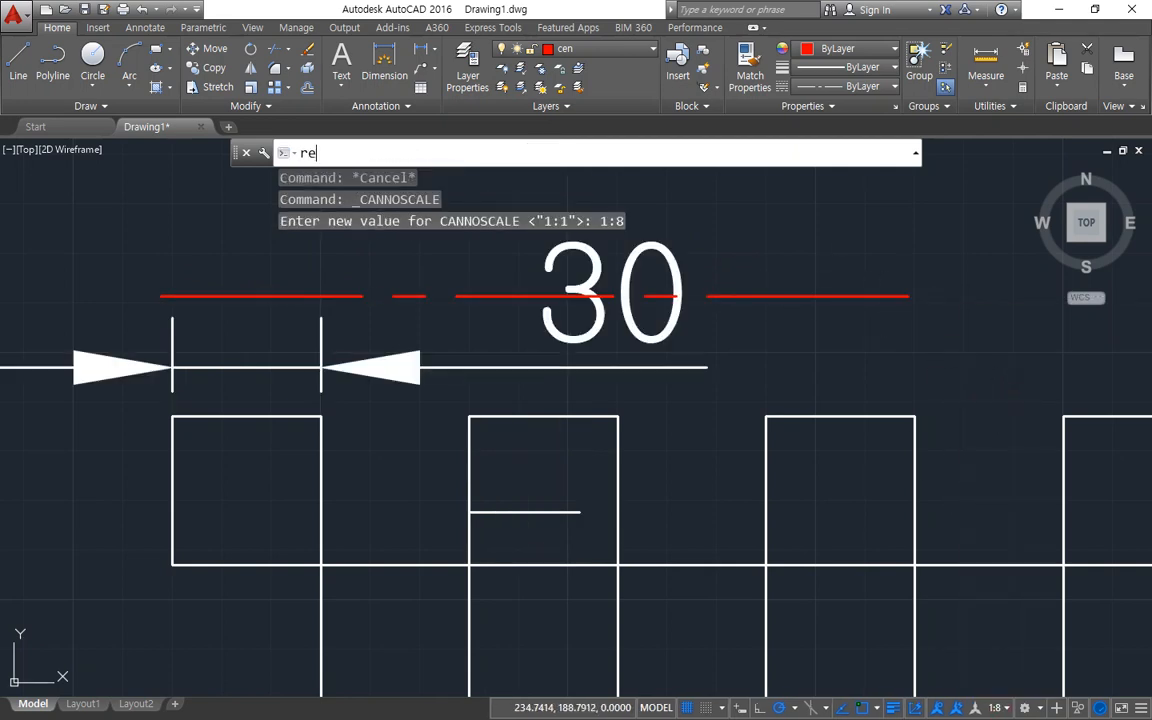
key("Return")
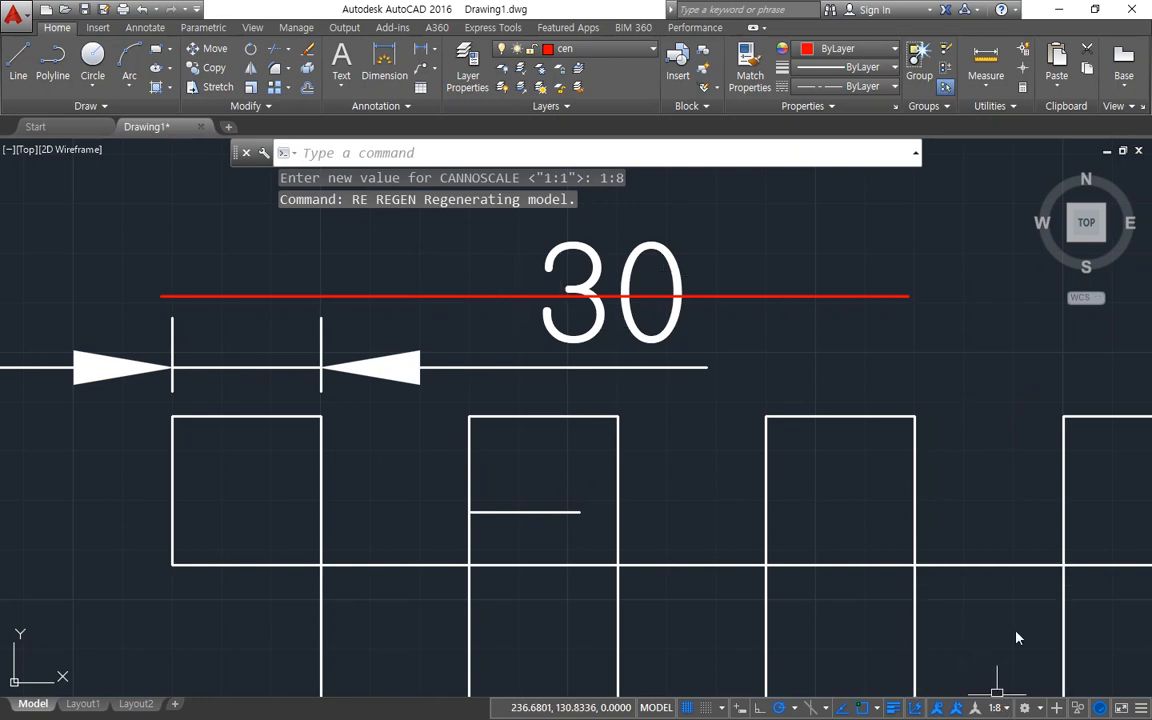
left_click(998, 709)
left_click(1020, 566)
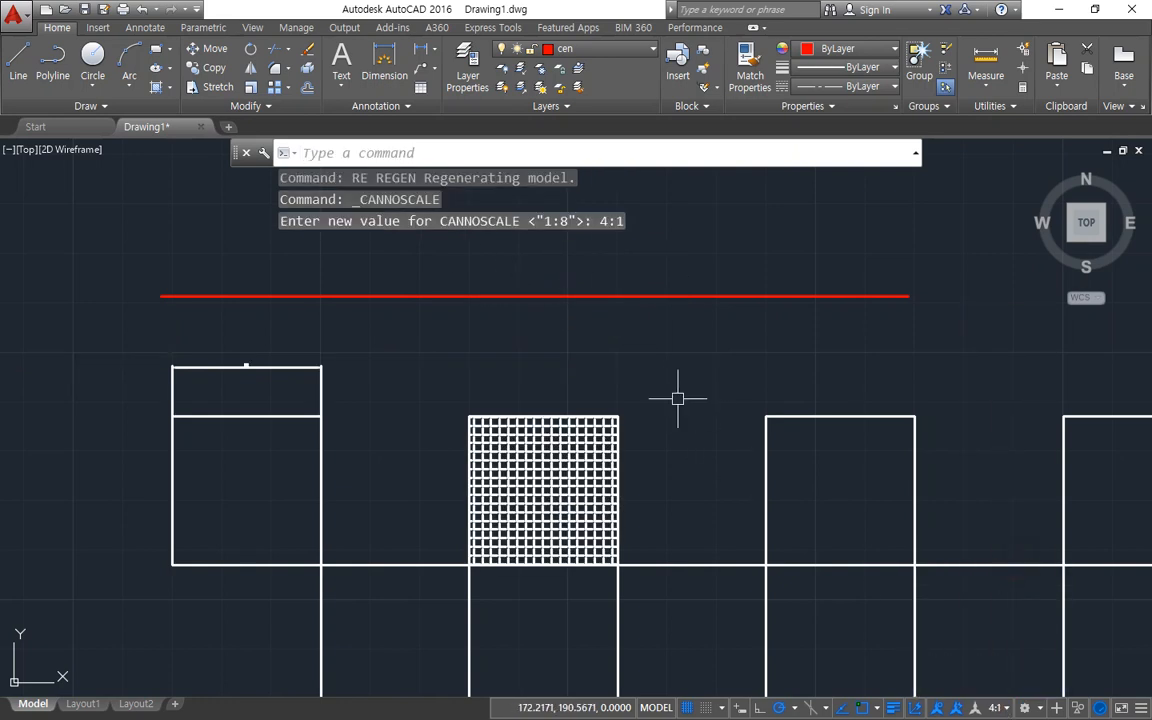
type("re")
key("Return")
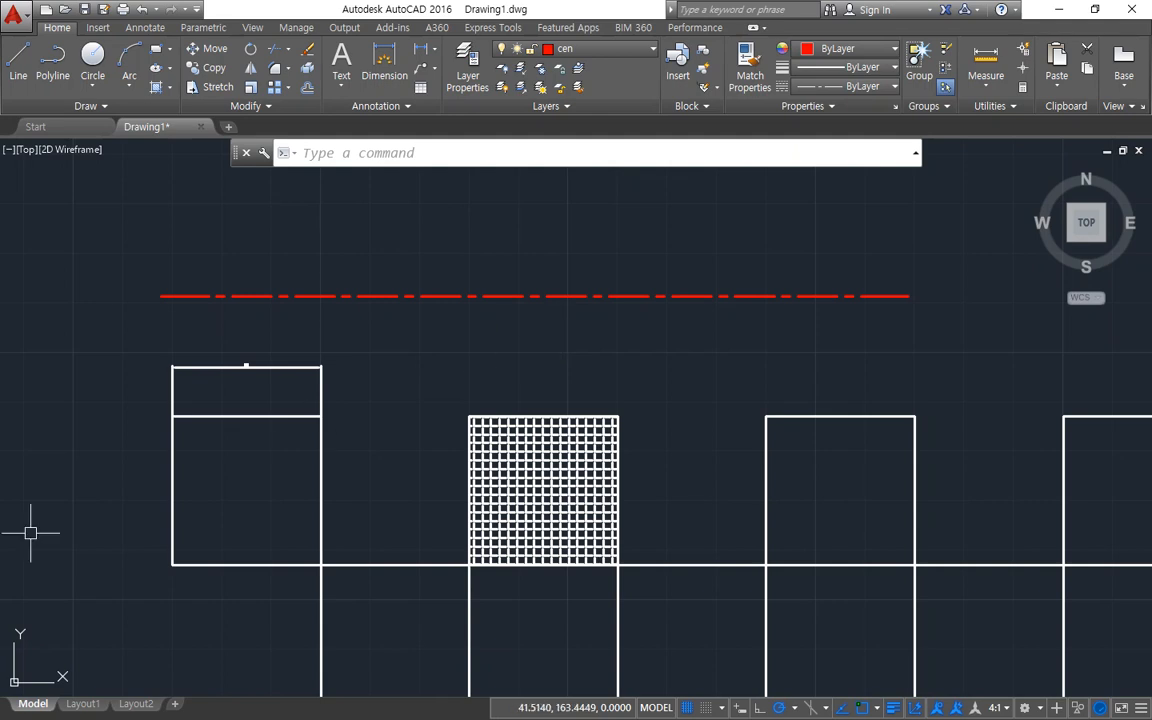
Switch to Notepad, highlight the four entries from 선모양 - LTScale to 치수축척, and return to AutoCAD.
key("alt+Tab")
left_click(399, 547)
left_click_drag(427, 556, 262, 438)
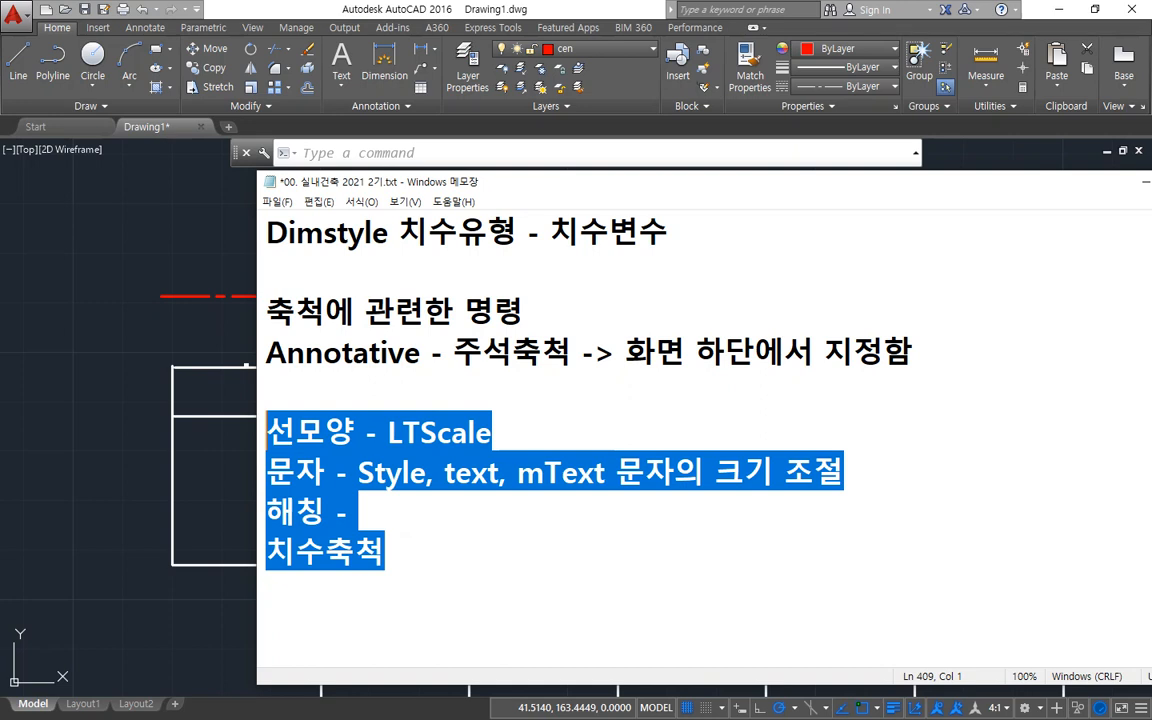
key("alt+Tab")
Open the ISO-25 dimension style for modification and show its primary units settings.
type("-d")
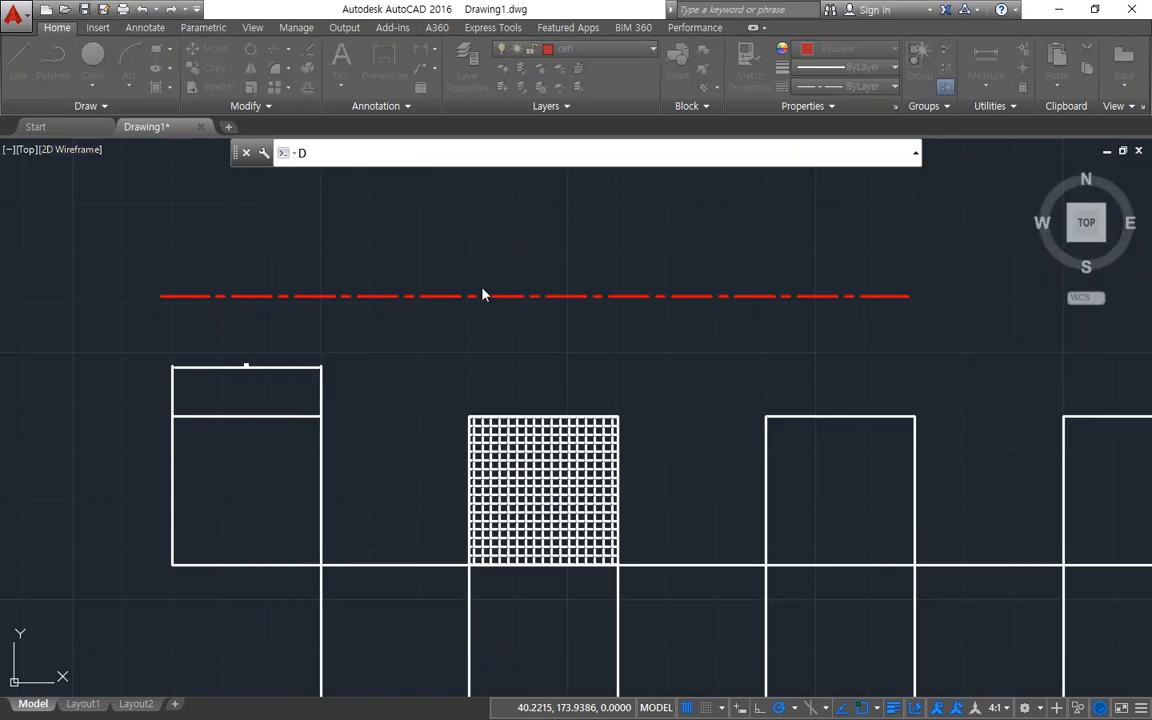
key("Return")
left_click(741, 331)
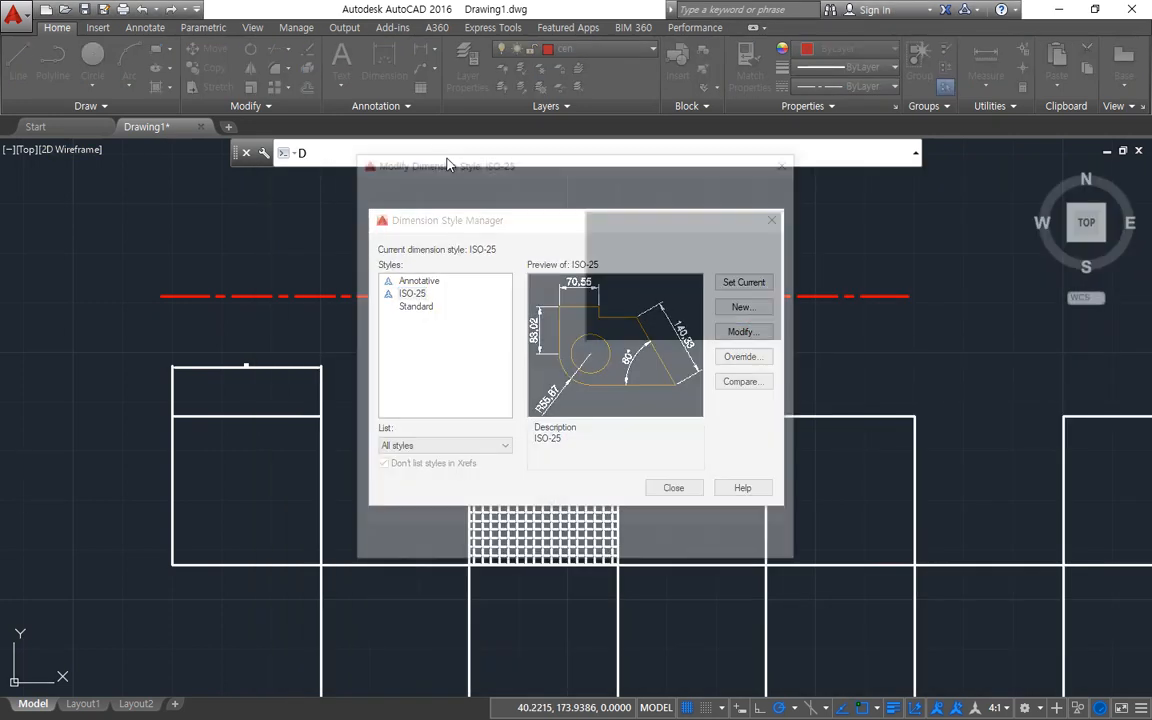
left_click(565, 194)
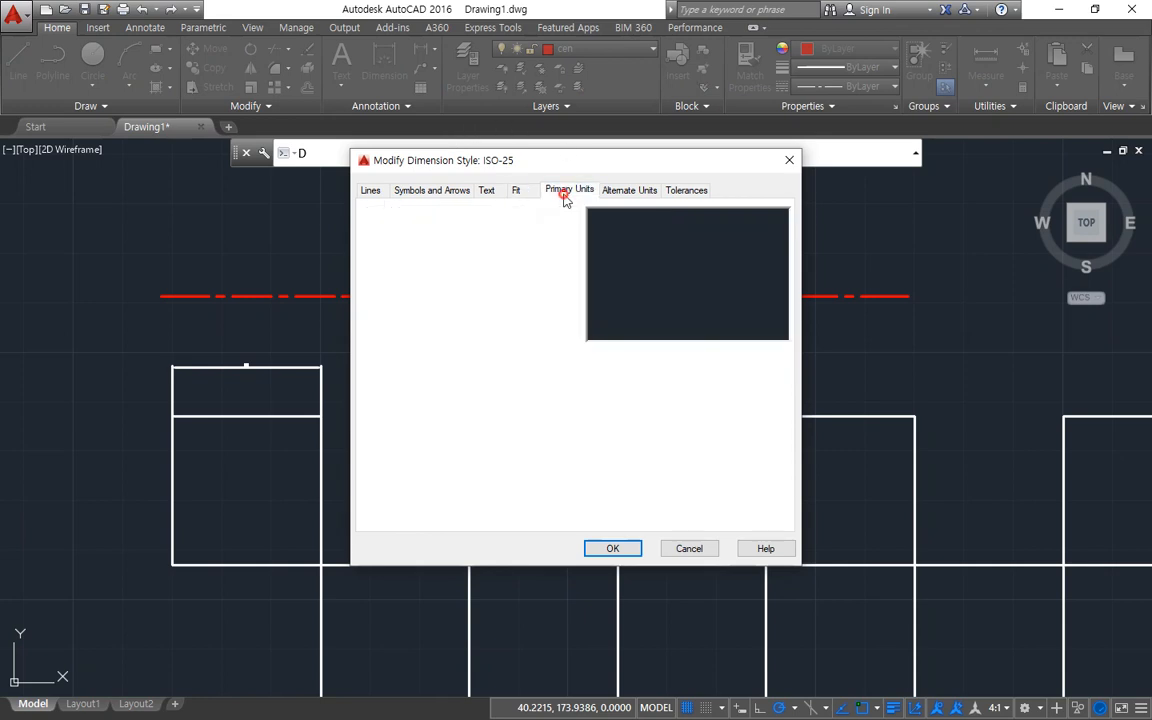
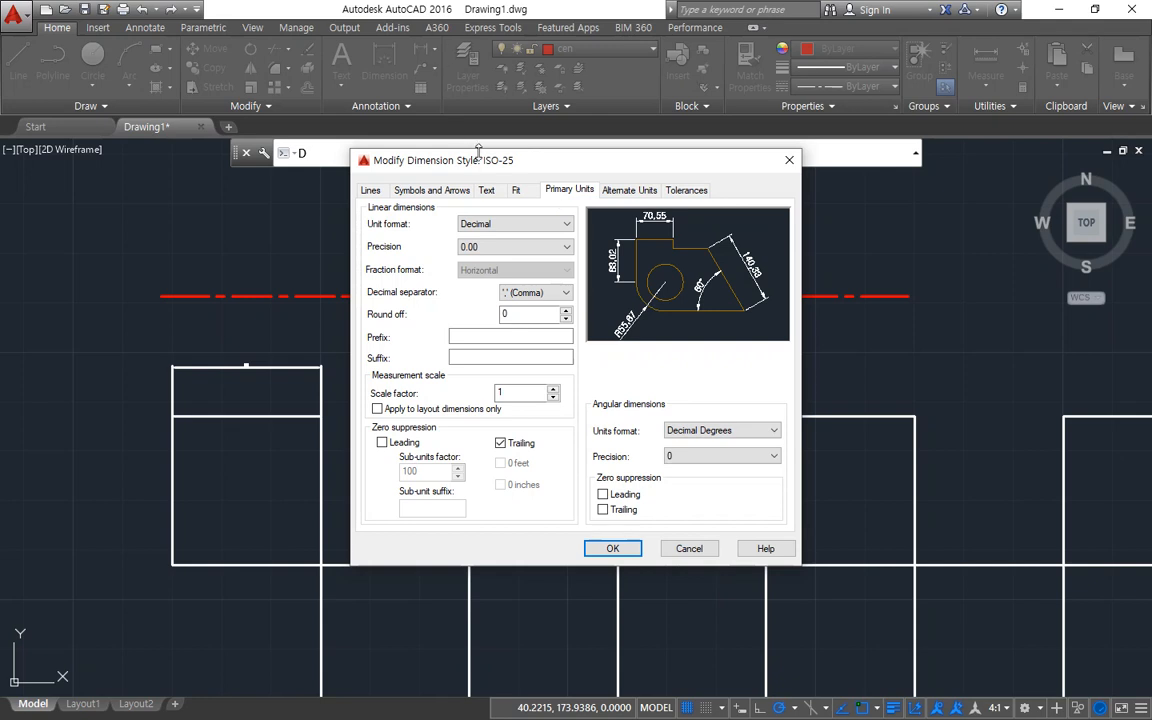
Review the unit format options of ISO-25, keep Decimal, and leave the dimension style settings without saving.
left_click(566, 223)
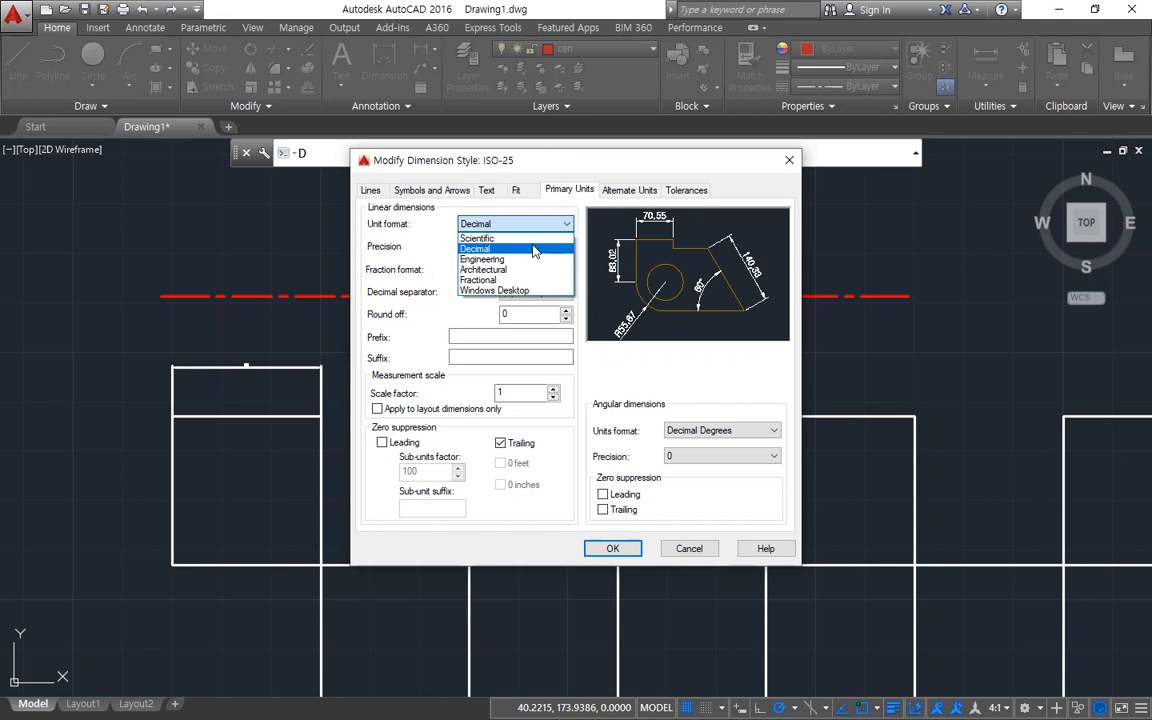
left_click(534, 251)
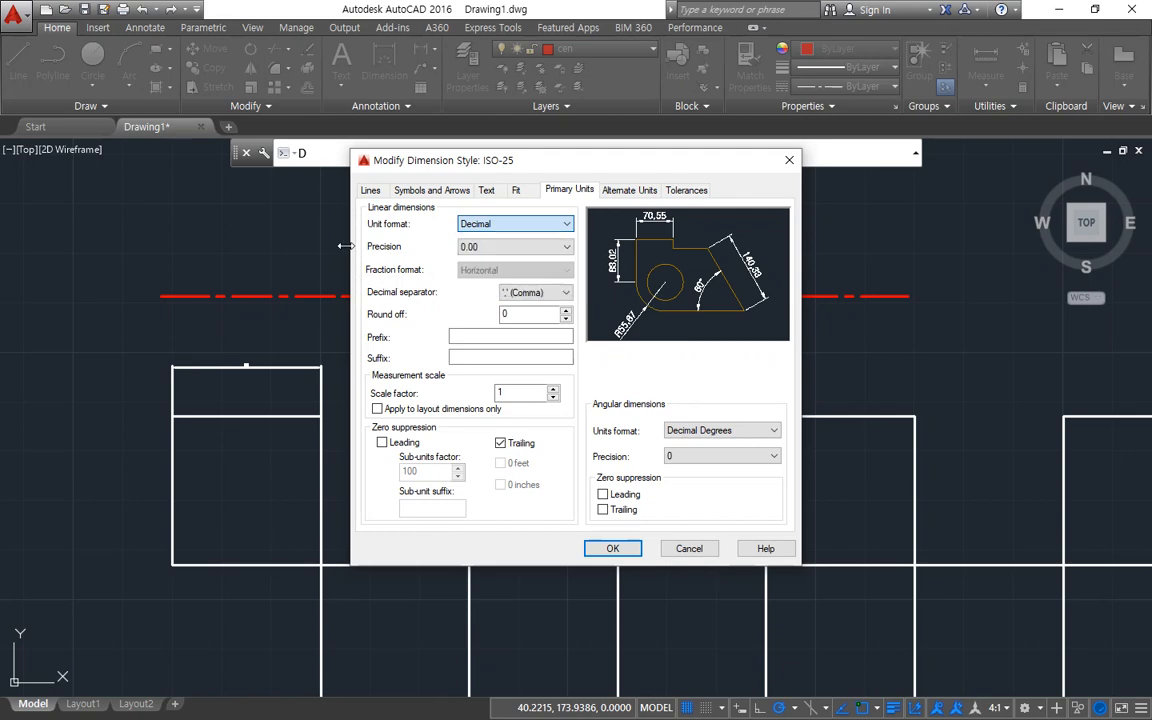
key("Escape")
key("Escape")
Place a horizontal linear dimension about 666 units long above the red centre line, extending far past the squares.
scroll(350, 268, "down", 2)
middle_click_drag(356, 267, 276, 396)
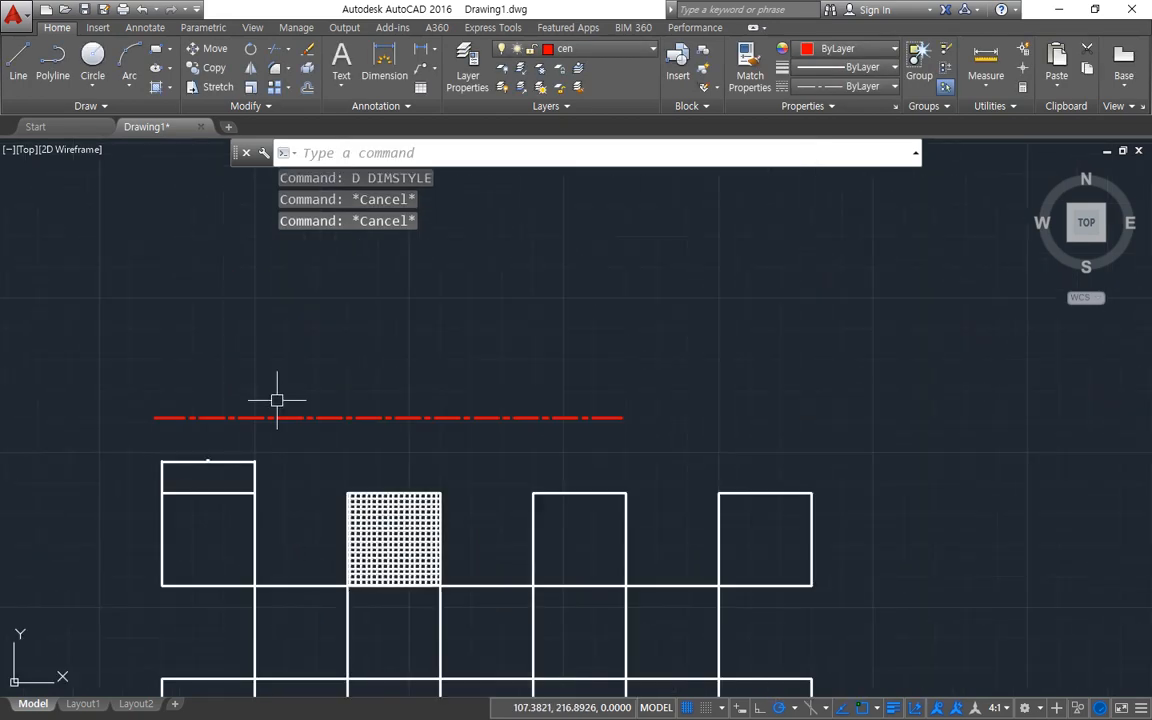
left_click(418, 50)
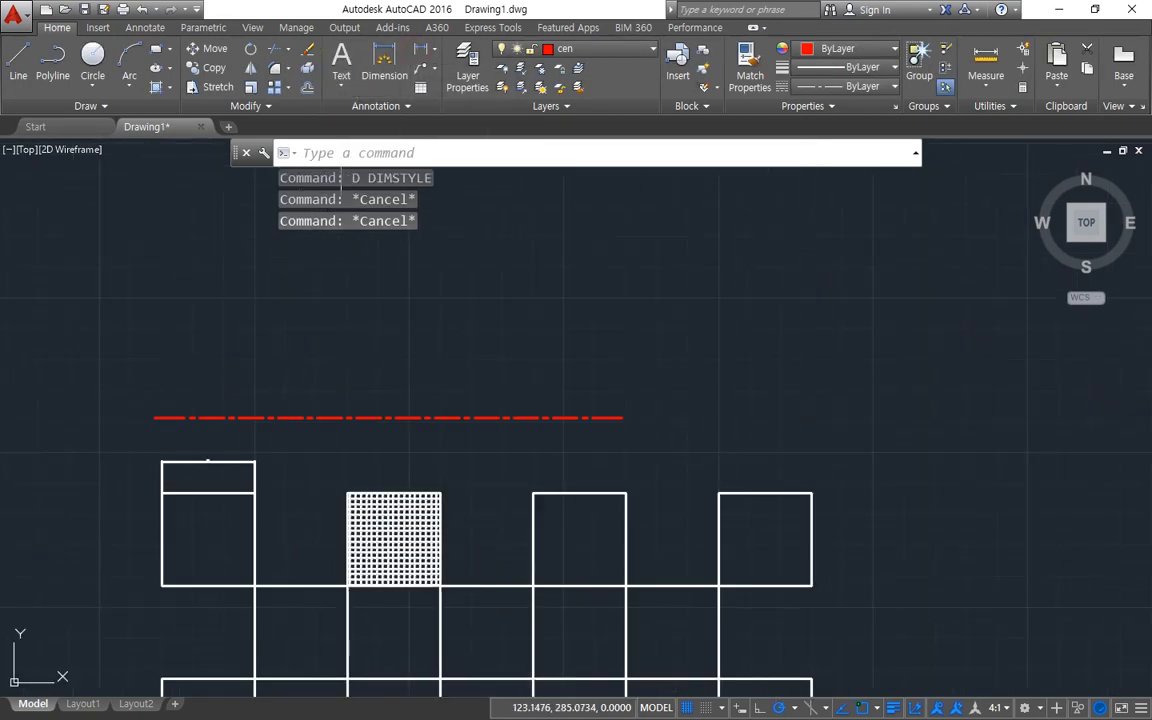
left_click(193, 341)
scroll(763, 346, "down", 5)
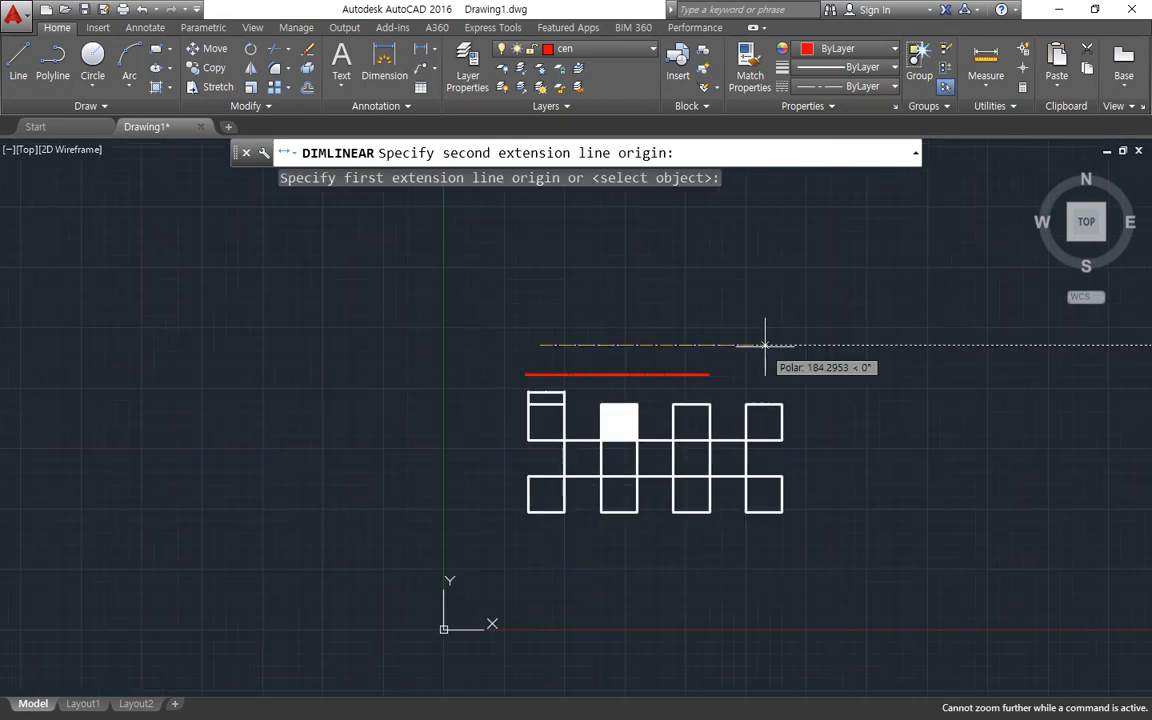
middle_click_drag(840, 346, 449, 462)
scroll(725, 463, "down", 1)
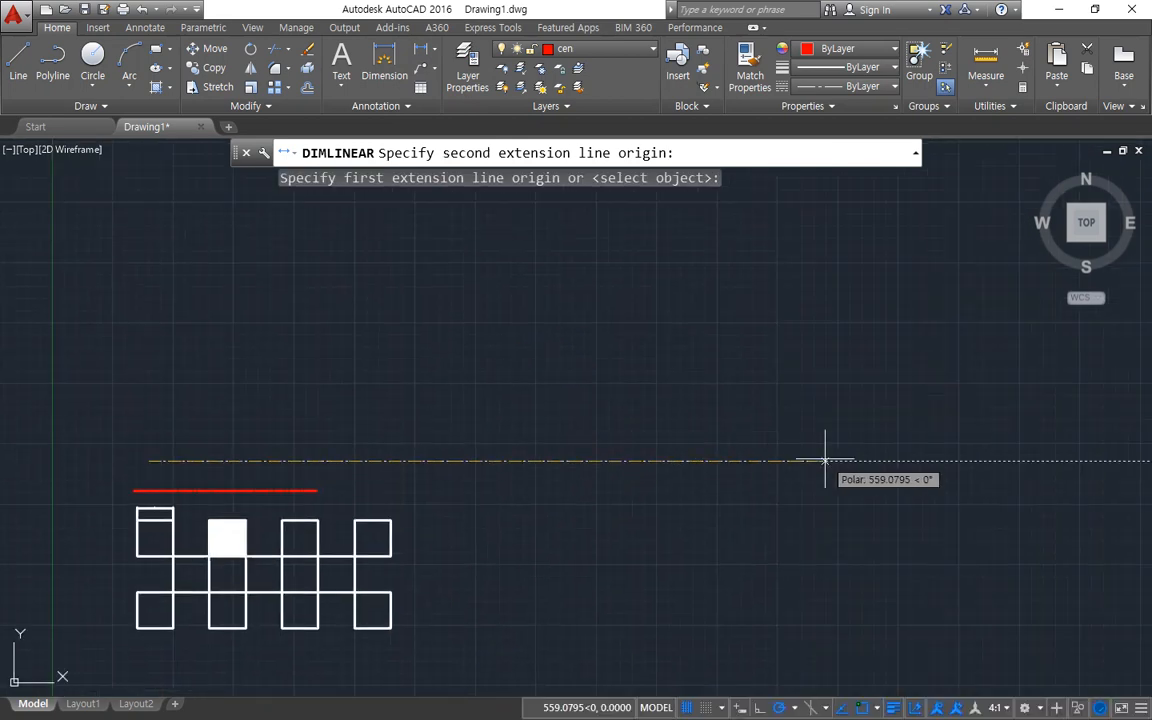
middle_click_drag(920, 465, 555, 504)
scroll(918, 487, "down", 1)
middle_click_drag(941, 497, 544, 513)
left_click(954, 500)
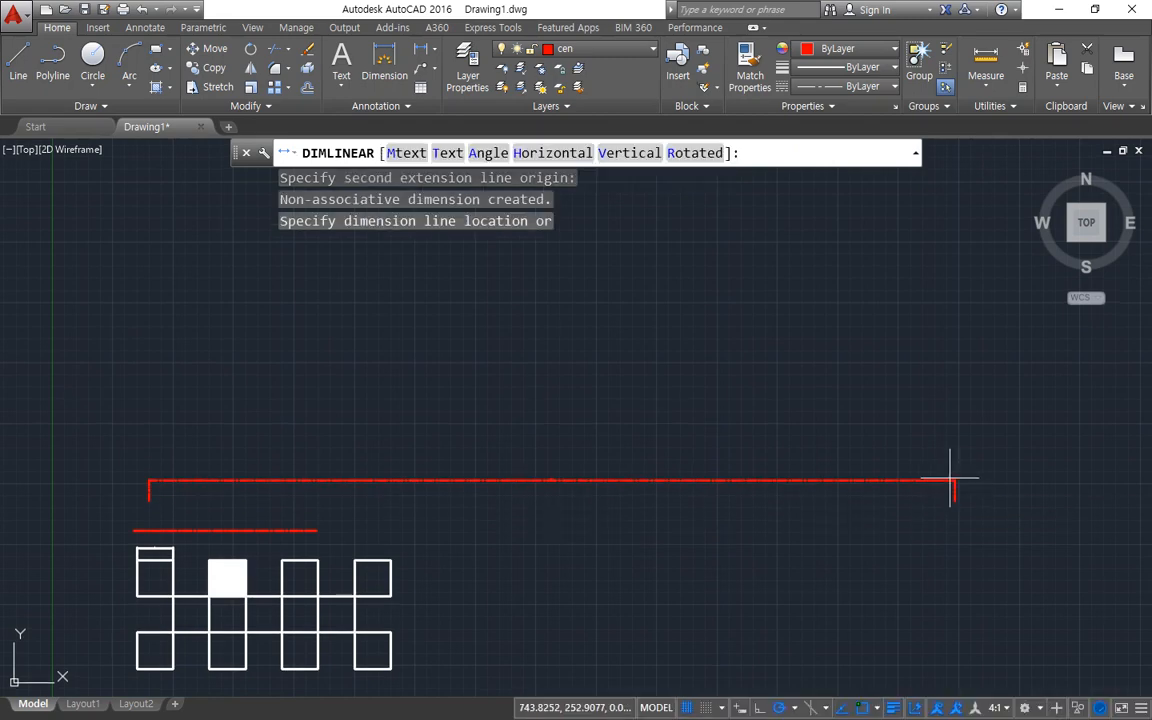
left_click(939, 449)
Stretch the right-hand origin of the long dimension horizontally outward so the dimension spans about 1336 units.
middle_click_drag(912, 532, 608, 548)
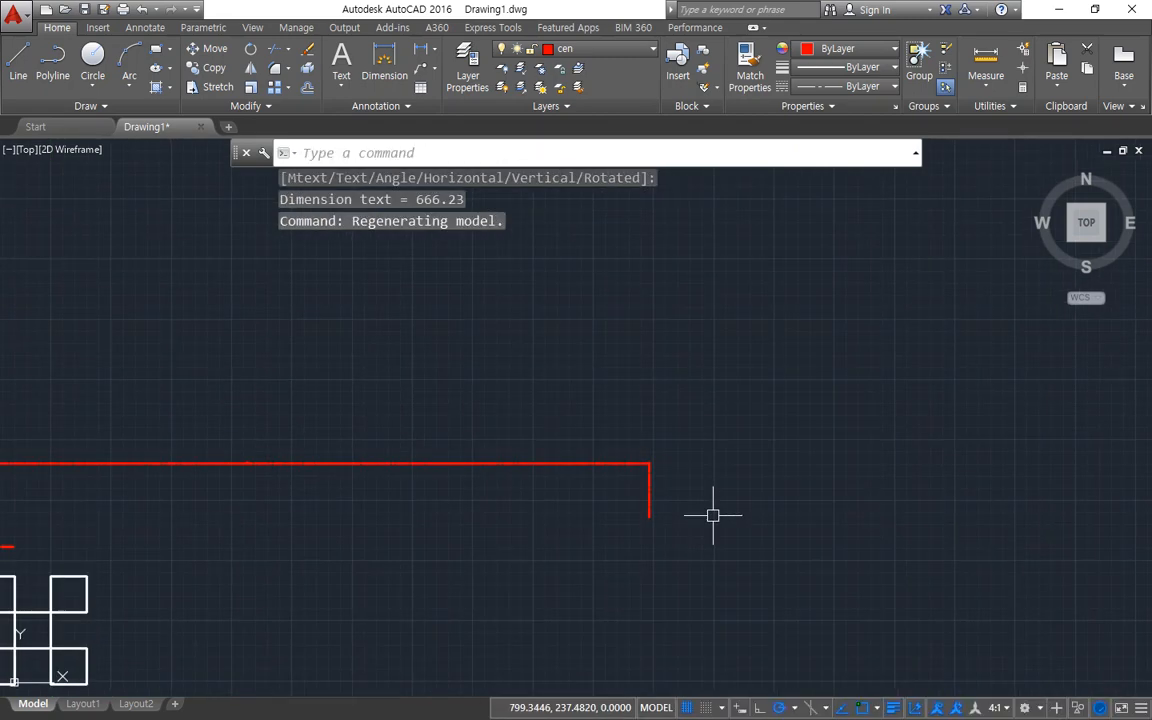
scroll(713, 515, "down", 2)
middle_click_drag(667, 498, 375, 476)
left_click(372, 461)
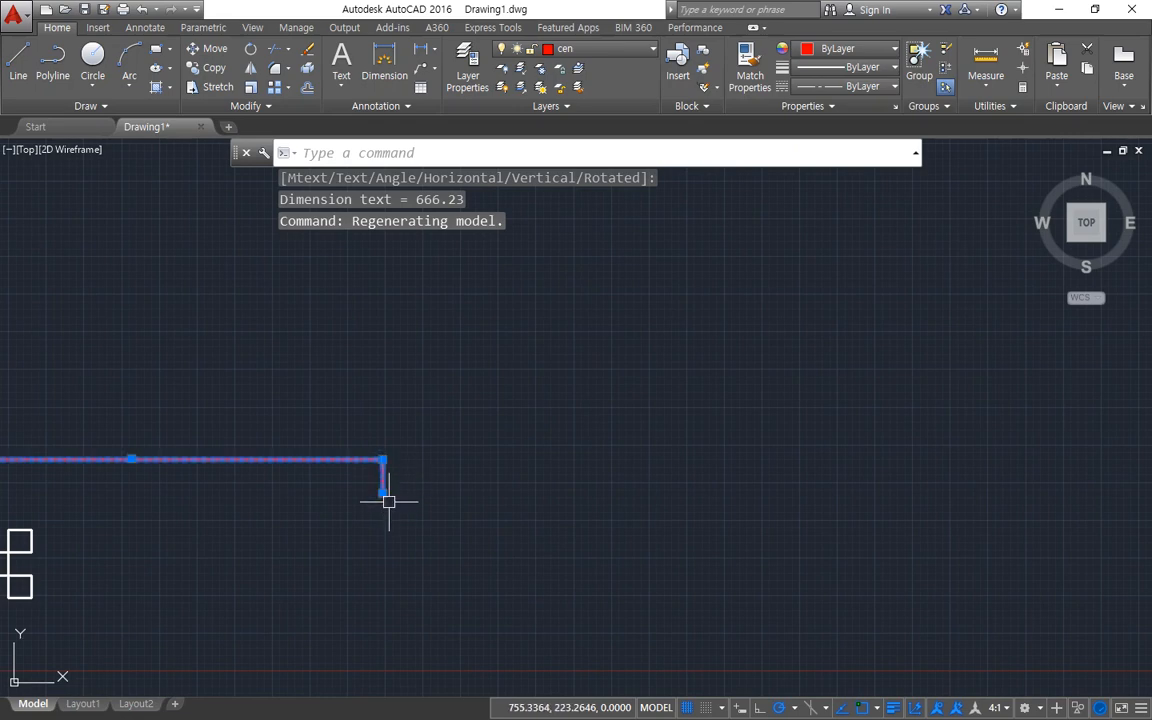
left_click(383, 493)
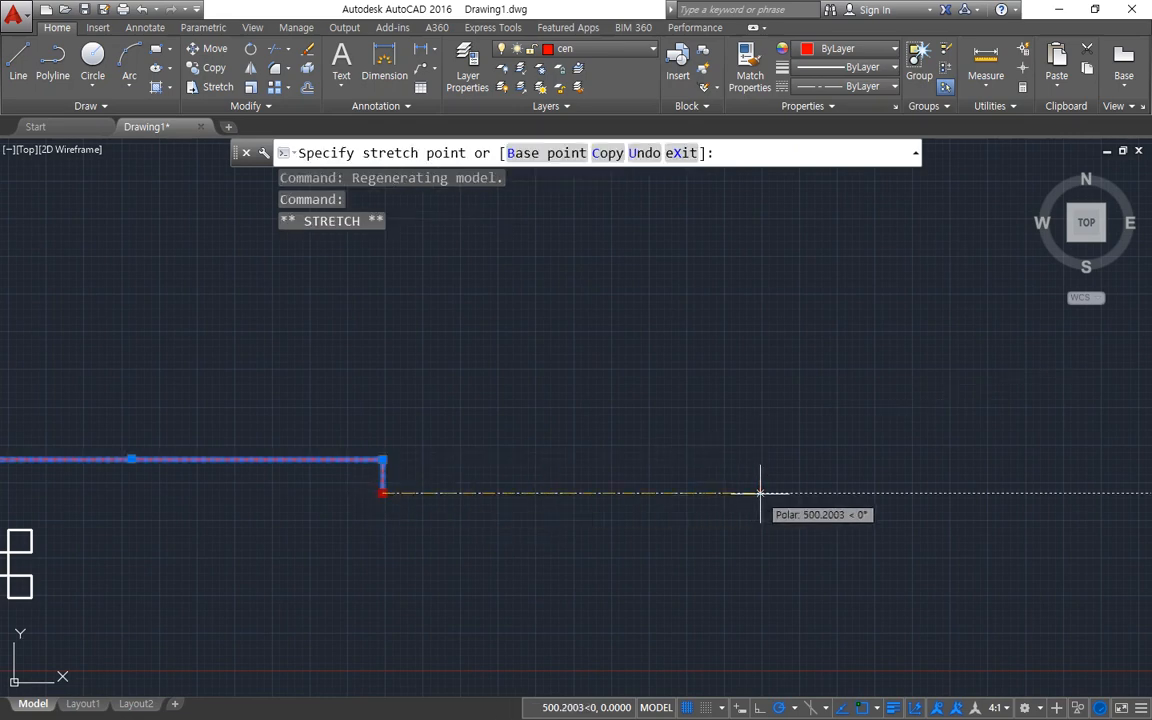
left_click(887, 492)
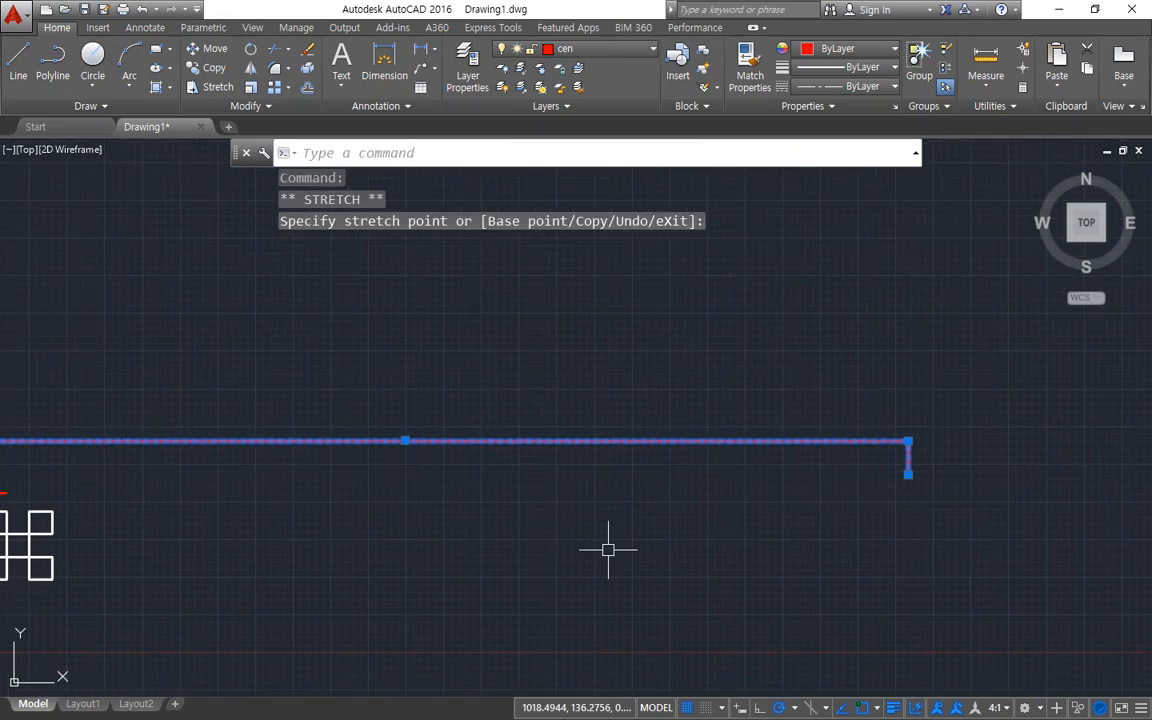
Set the annotation scale to 1:10 and inspect the long dimension's text up close.
left_click(995, 707)
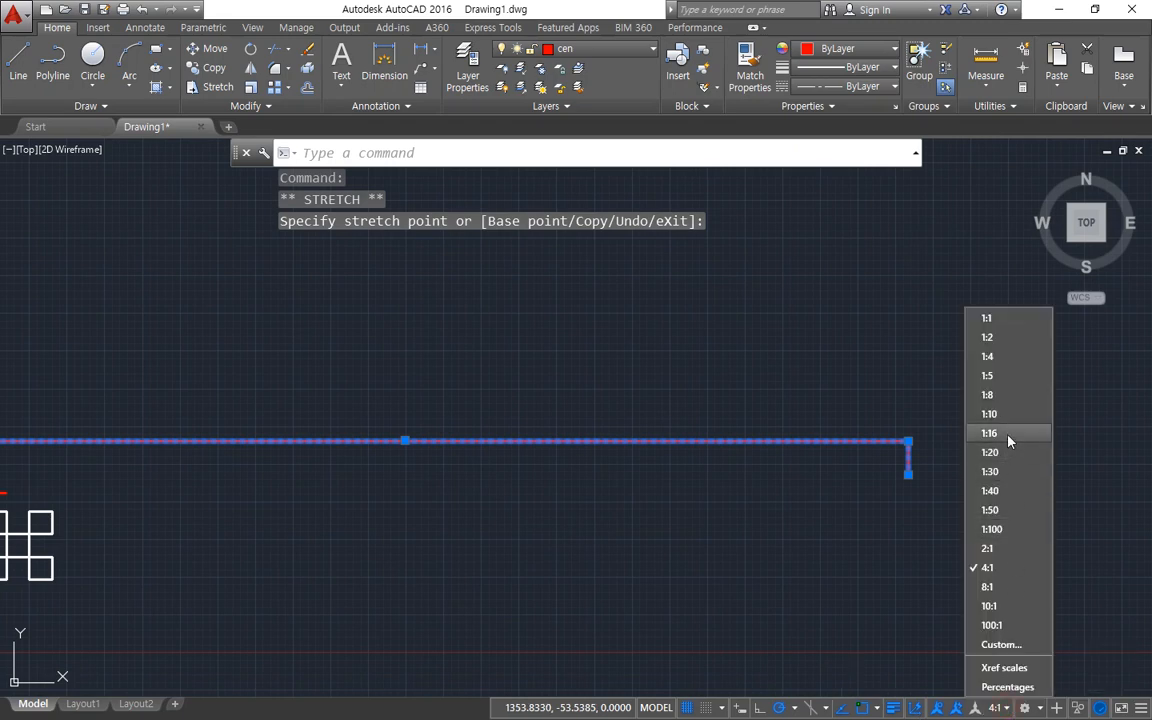
left_click(990, 413)
scroll(398, 462, "up", 2)
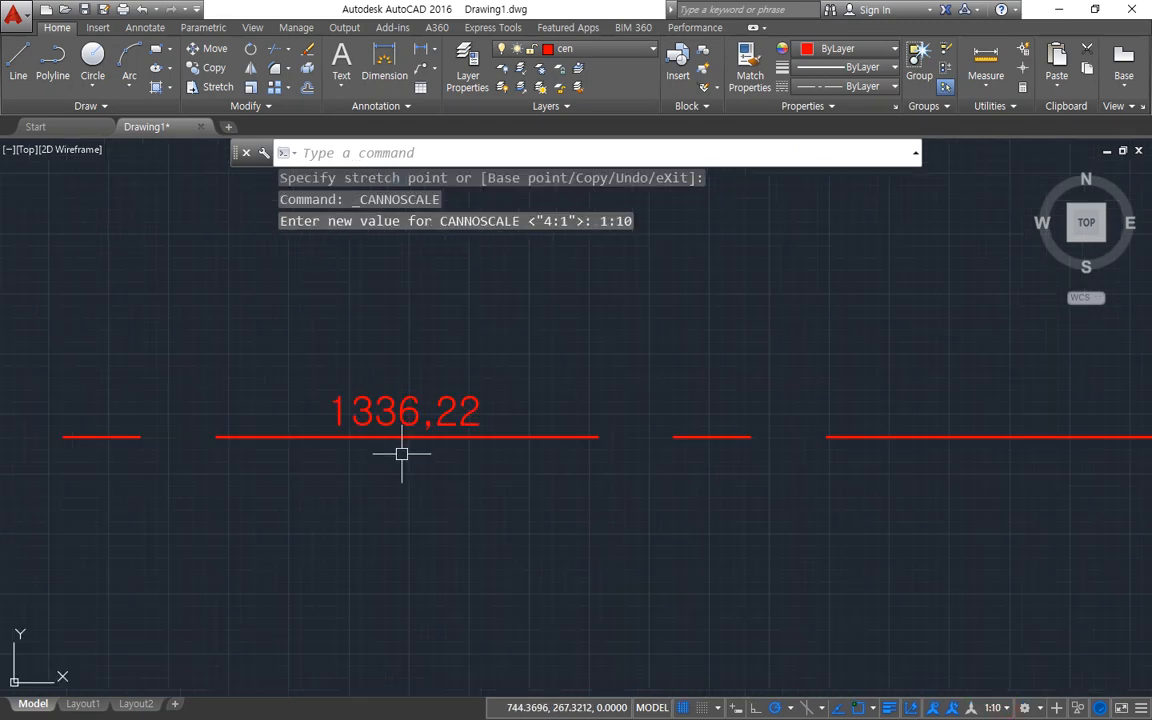
left_click_drag(357, 398, 366, 442)
key("ctrl+z")
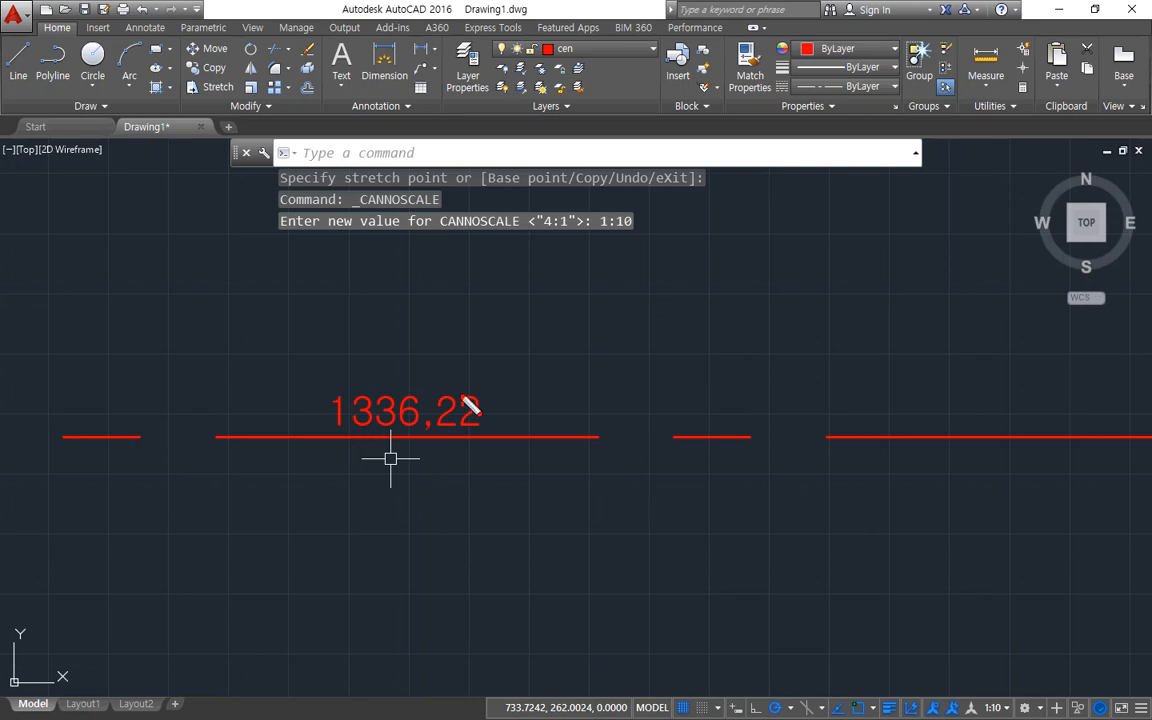
key("Escape")
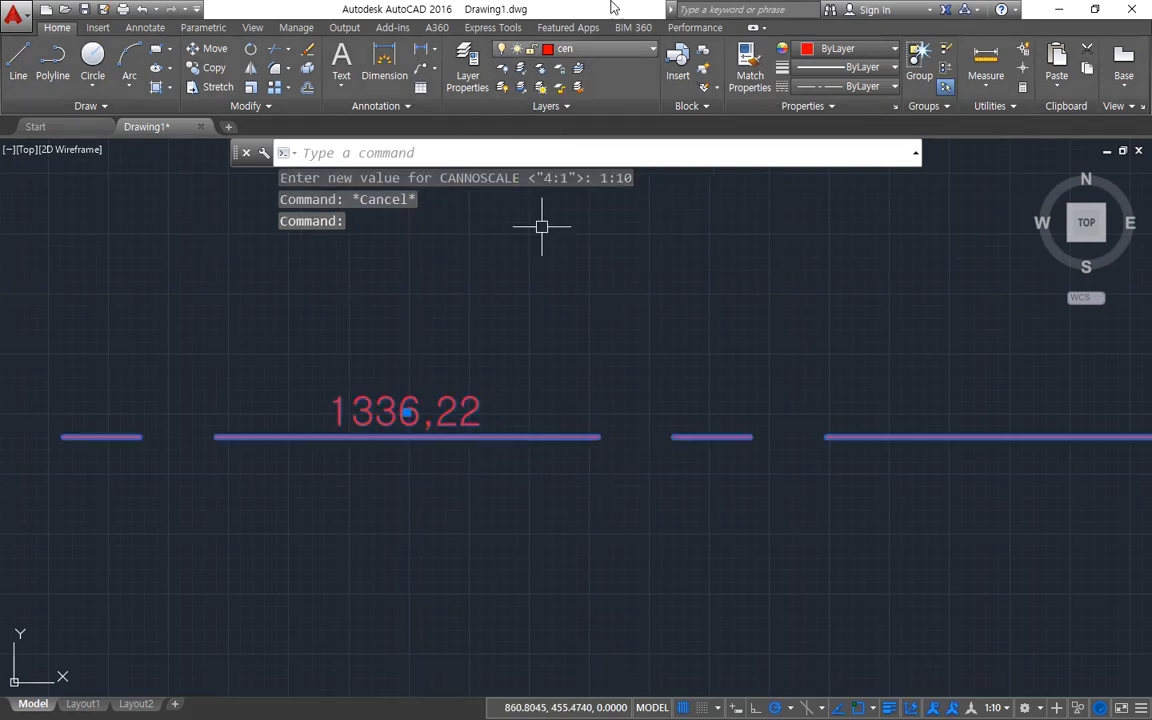
Move the long dimension to layer 0 and clear the selection.
left_click(560, 48)
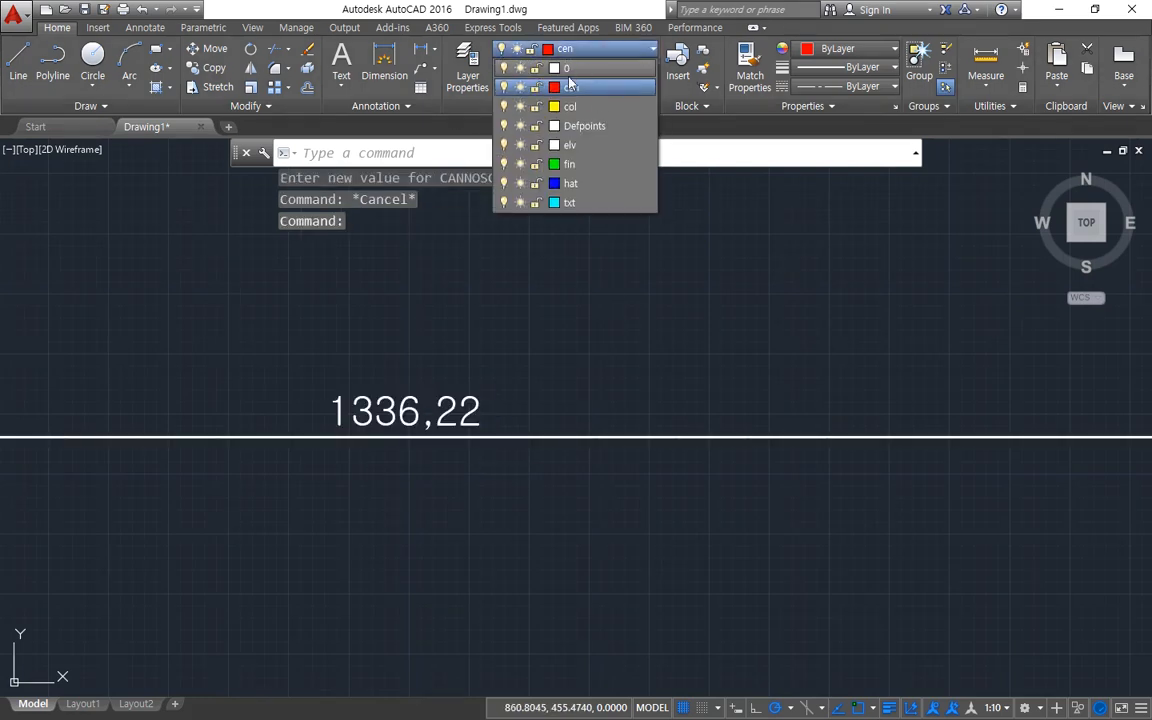
left_click(556, 69)
key("Escape")
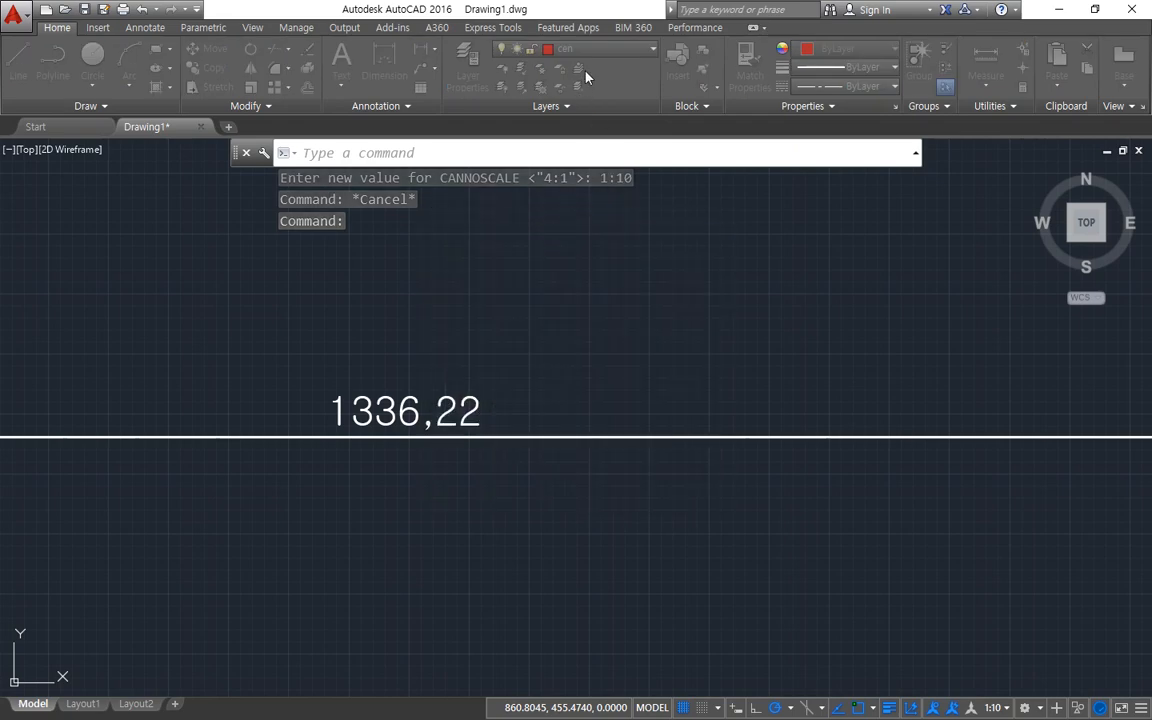
left_click(545, 48)
left_click(575, 68)
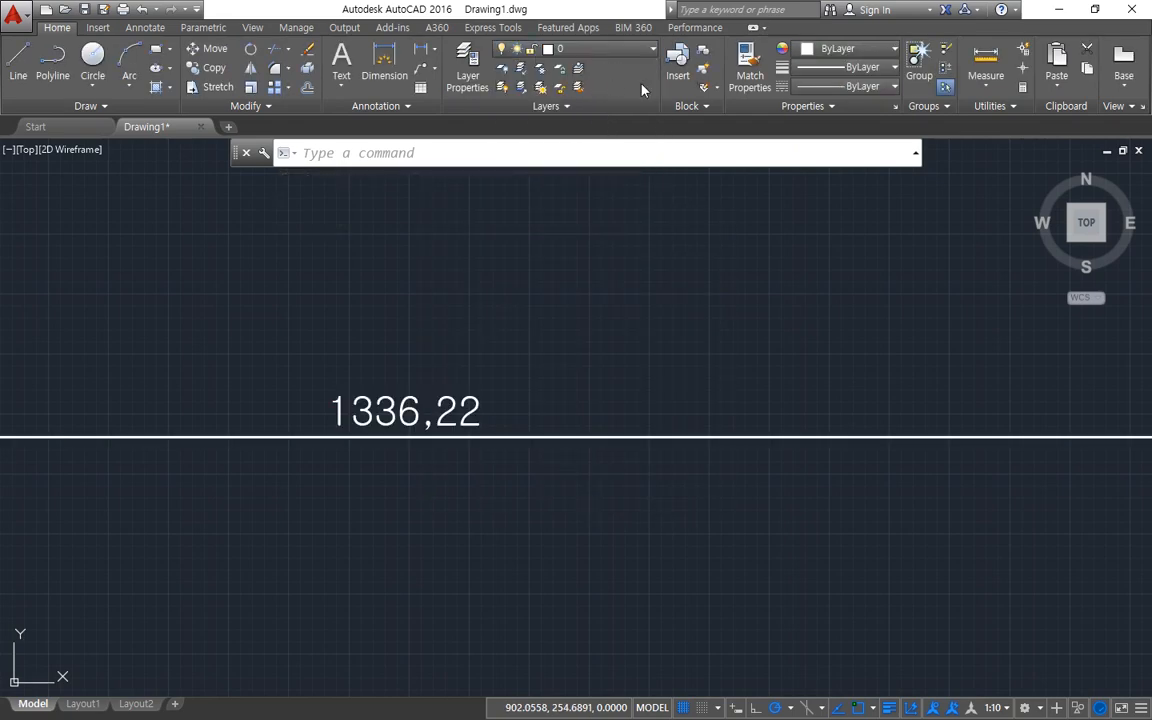
key("Escape")
key("Escape")
Examine the thousands digit and the decimal separator in the long dimension's text up close.
key("ctrl+2")
mouse_move(312, 475)
left_mouse_down()
mouse_move(262, 426)
mouse_move(498, 474)
mouse_move(391, 604)
left_mouse_up()
key("Escape")
scroll(369, 469, "up", 2)
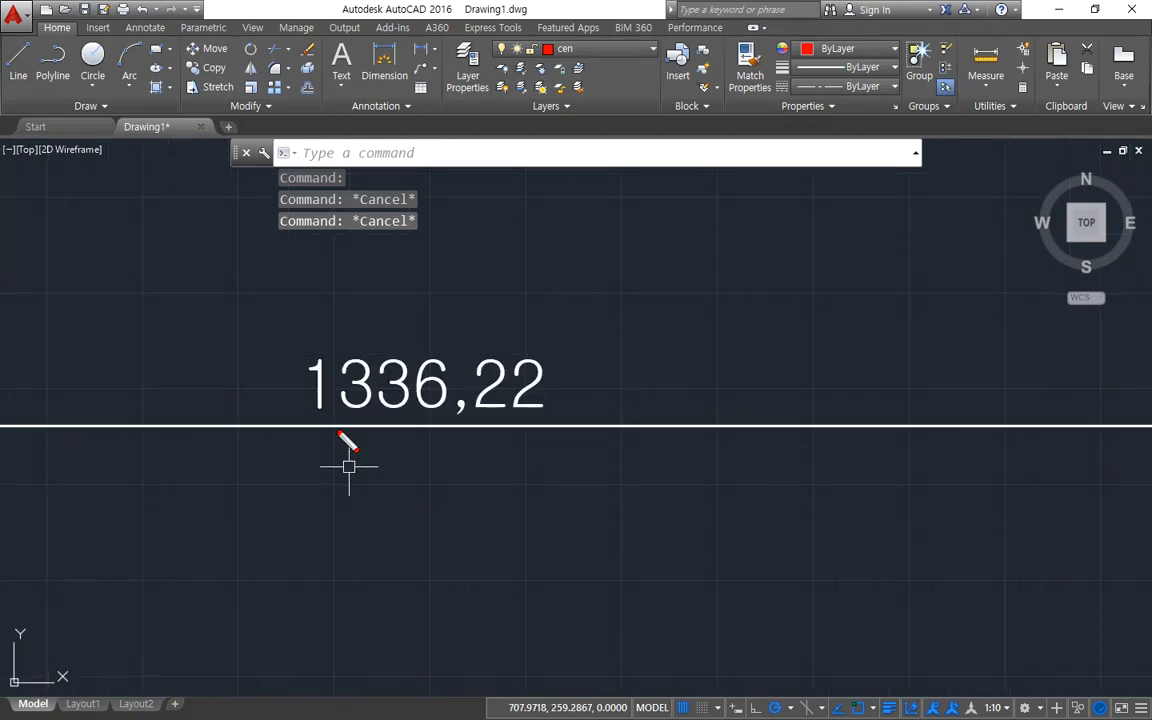
mouse_move(328, 437)
left_mouse_down()
mouse_move(300, 415)
mouse_move(514, 291)
mouse_move(476, 481)
mouse_move(323, 485)
left_mouse_up()
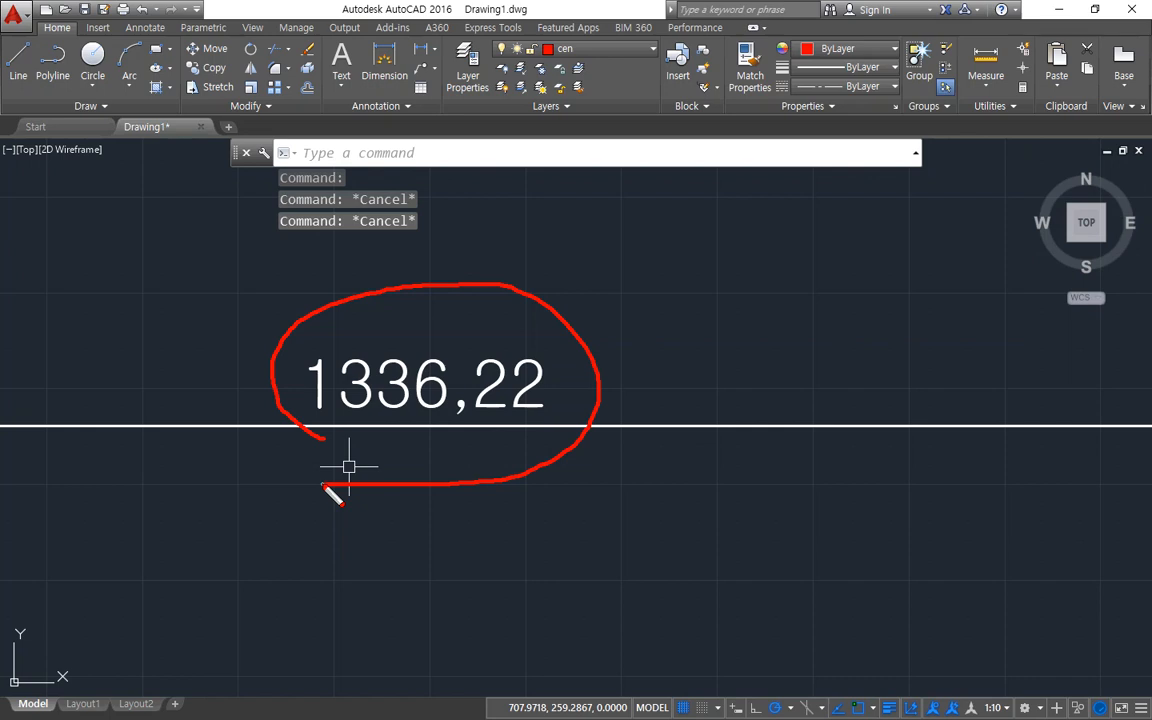
key("ctrl+z")
mouse_move(343, 436)
left_mouse_down()
mouse_move(303, 426)
mouse_move(361, 413)
mouse_move(336, 437)
left_mouse_up()
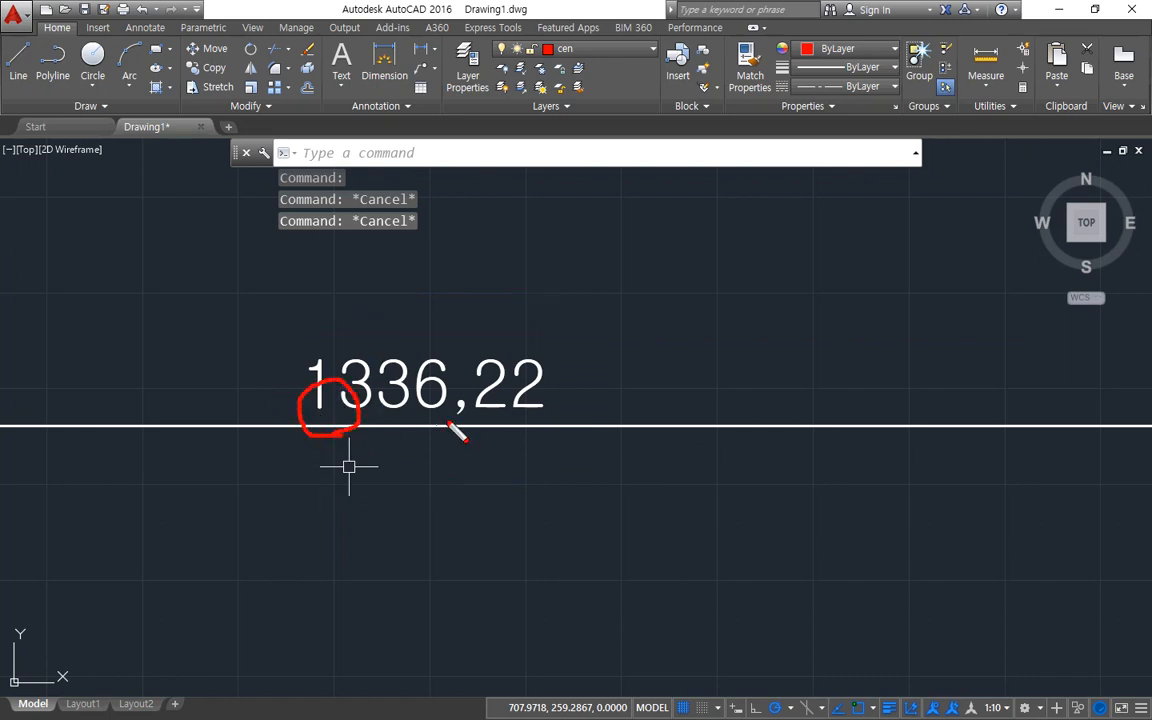
mouse_move(458, 435)
left_mouse_down()
mouse_move(476, 404)
mouse_move(460, 435)
left_mouse_up()
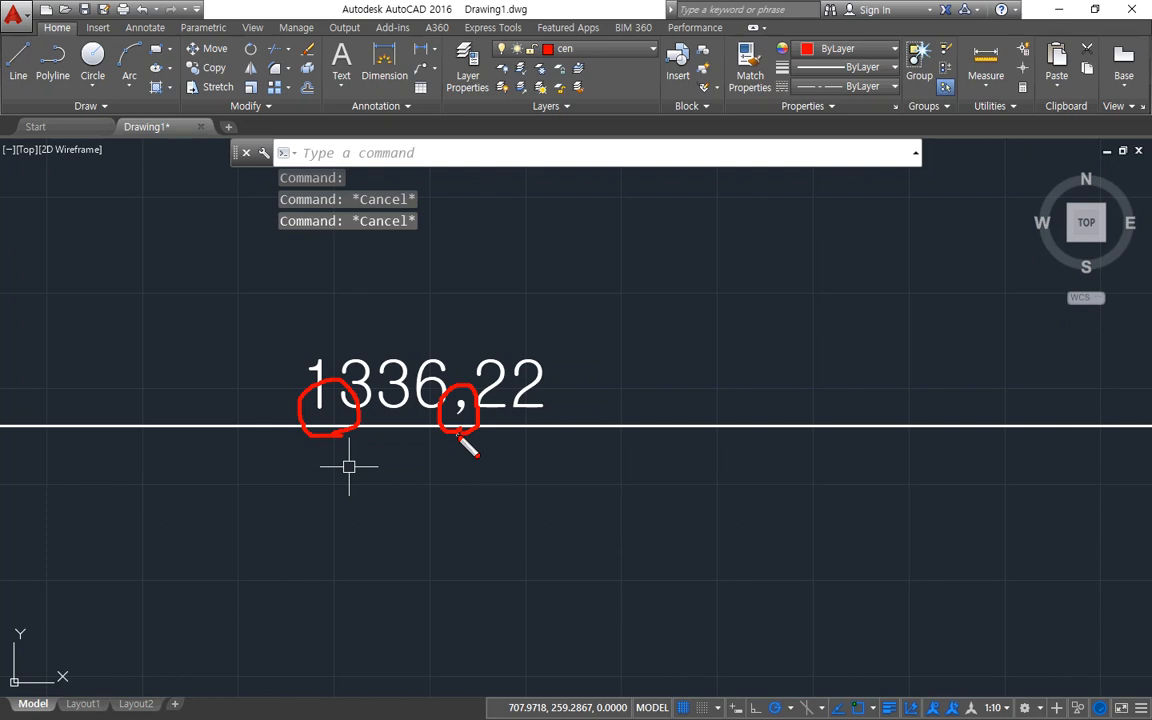
key("Escape")
Modify the ISO-25 dimension style to use a period as decimal separator, and check the dimension text.
middle_click_drag(656, 330, 473, 345)
type("d")
key("Return")
left_click_drag(537, 222, 719, 222)
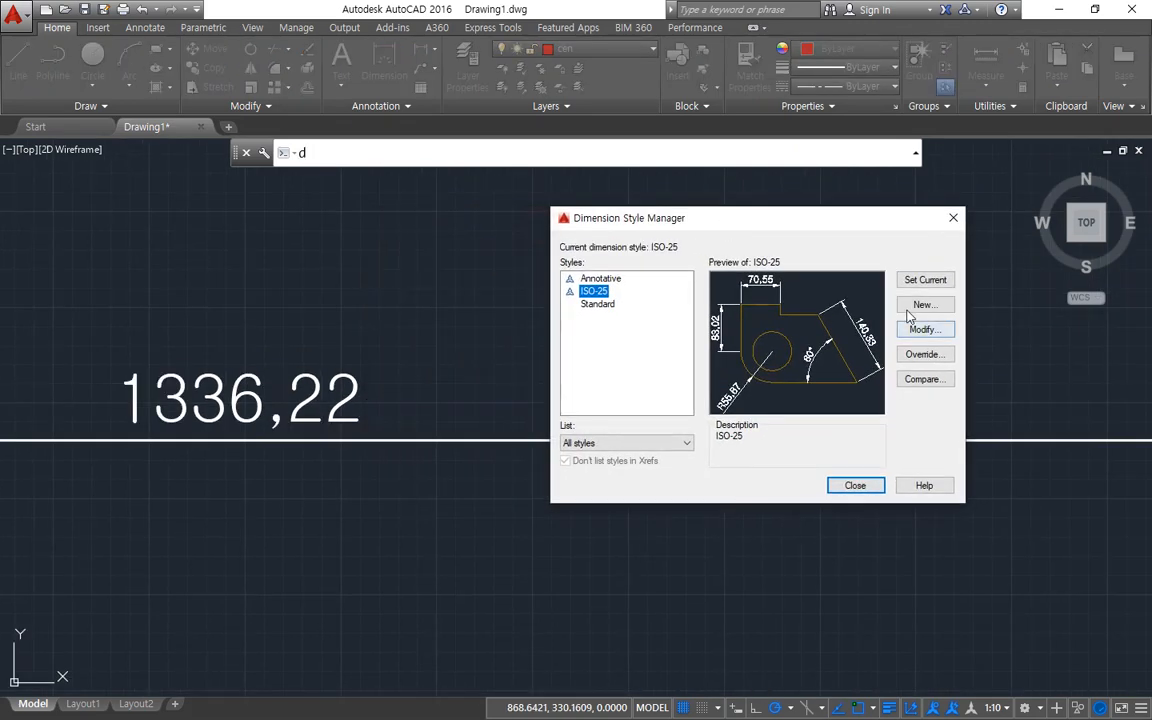
left_click(920, 332)
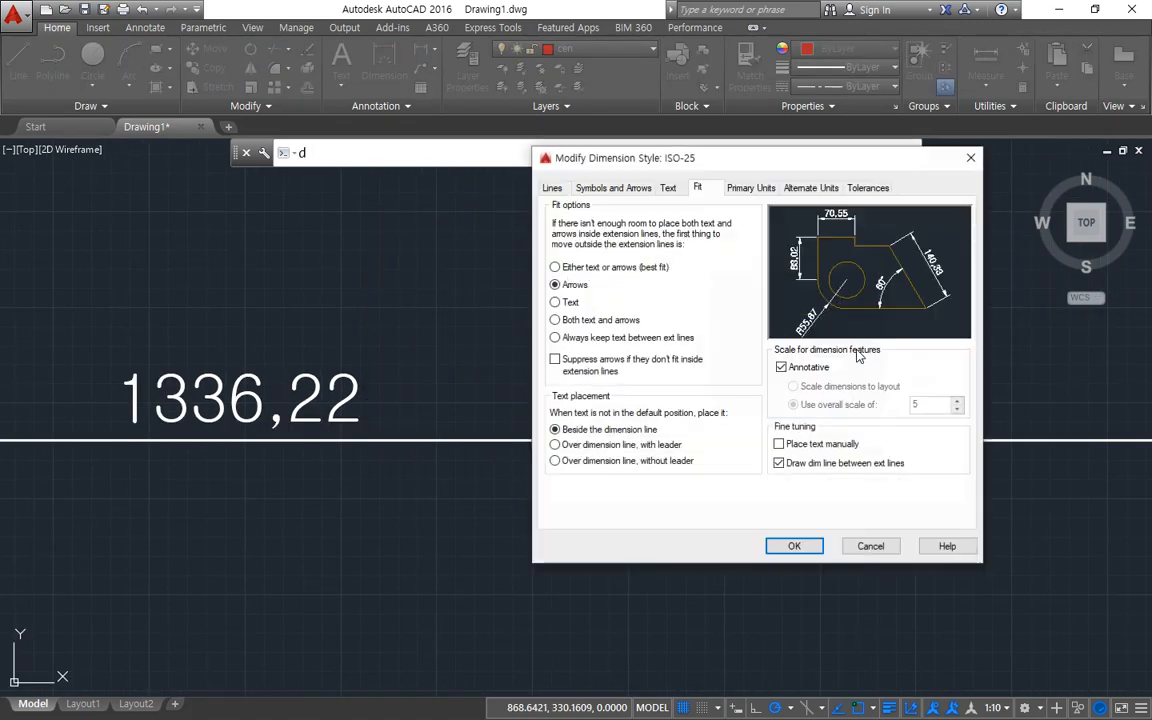
left_click(748, 190)
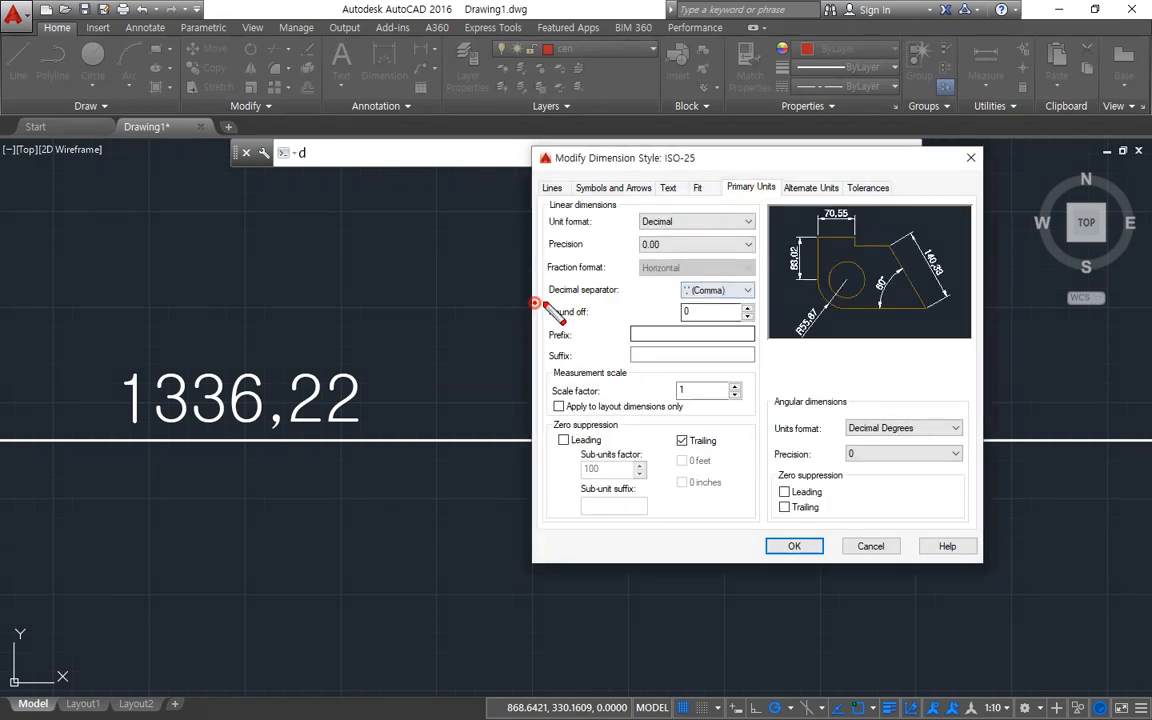
mouse_move(533, 301)
left_mouse_down()
mouse_move(718, 300)
mouse_move(776, 313)
left_mouse_up()
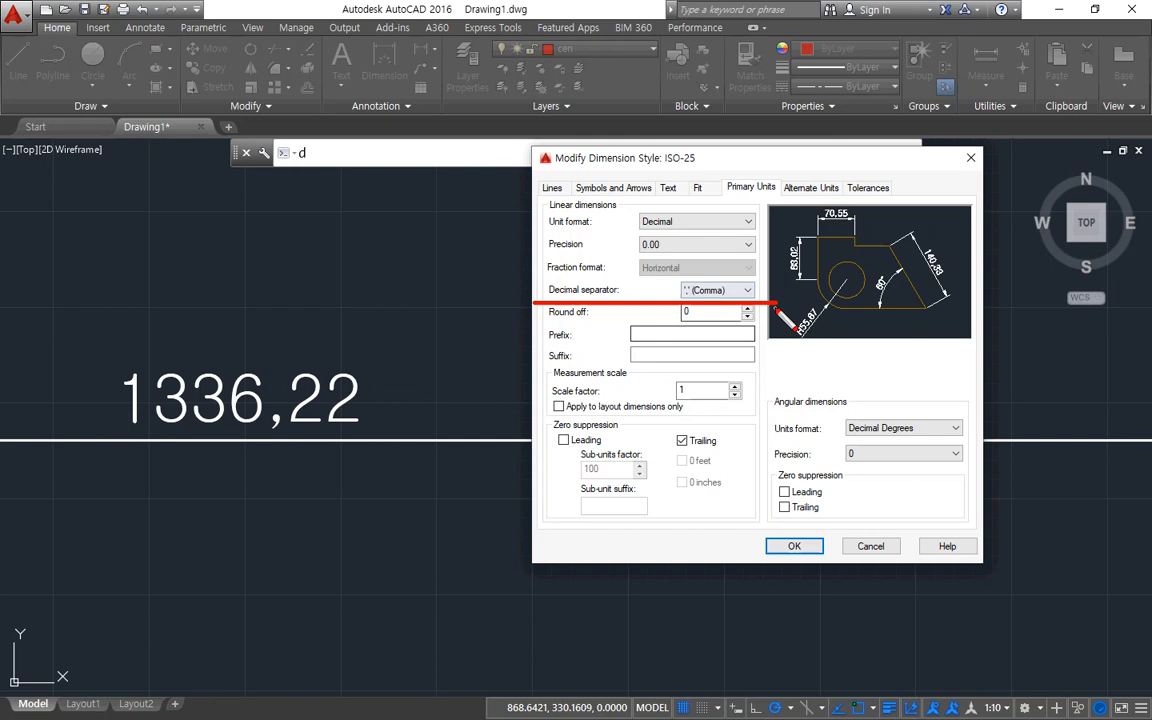
left_click(747, 290)
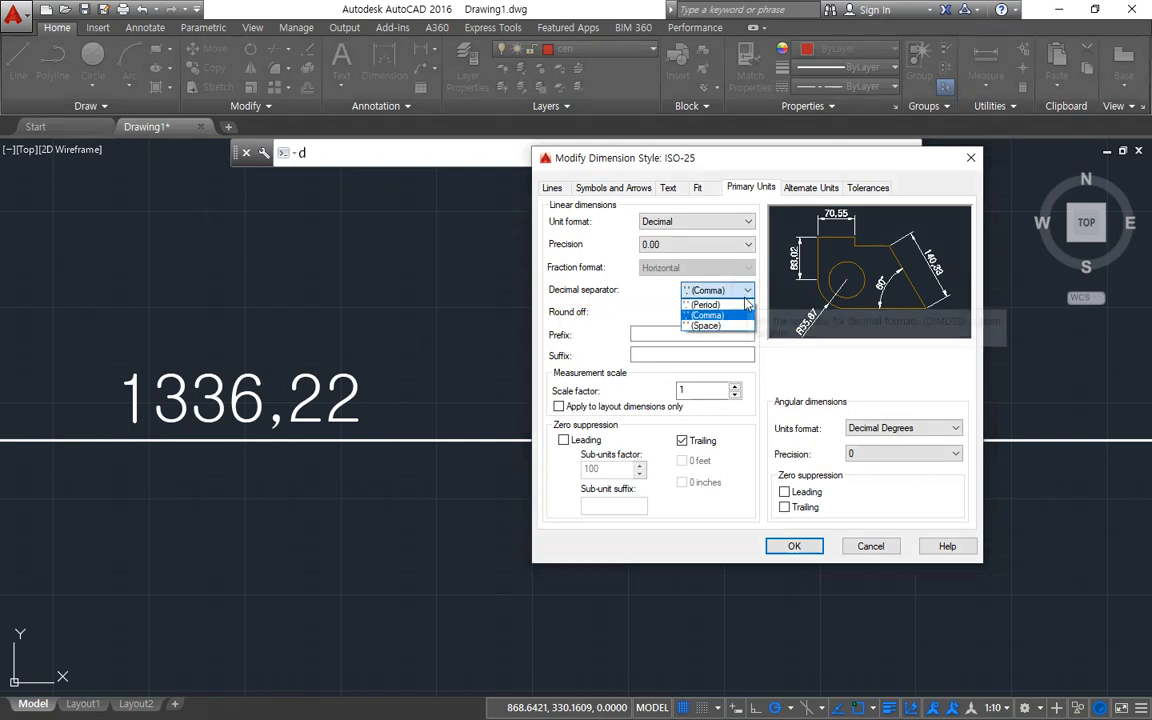
left_click(745, 304)
left_click(793, 543)
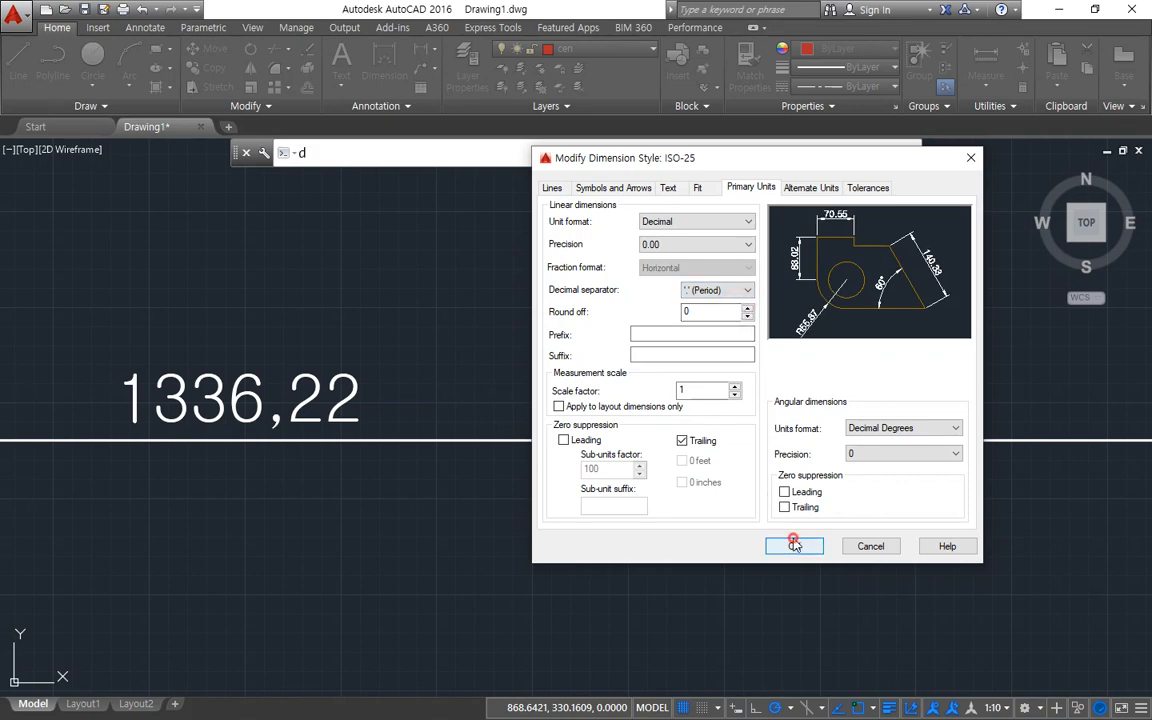
left_click(851, 484)
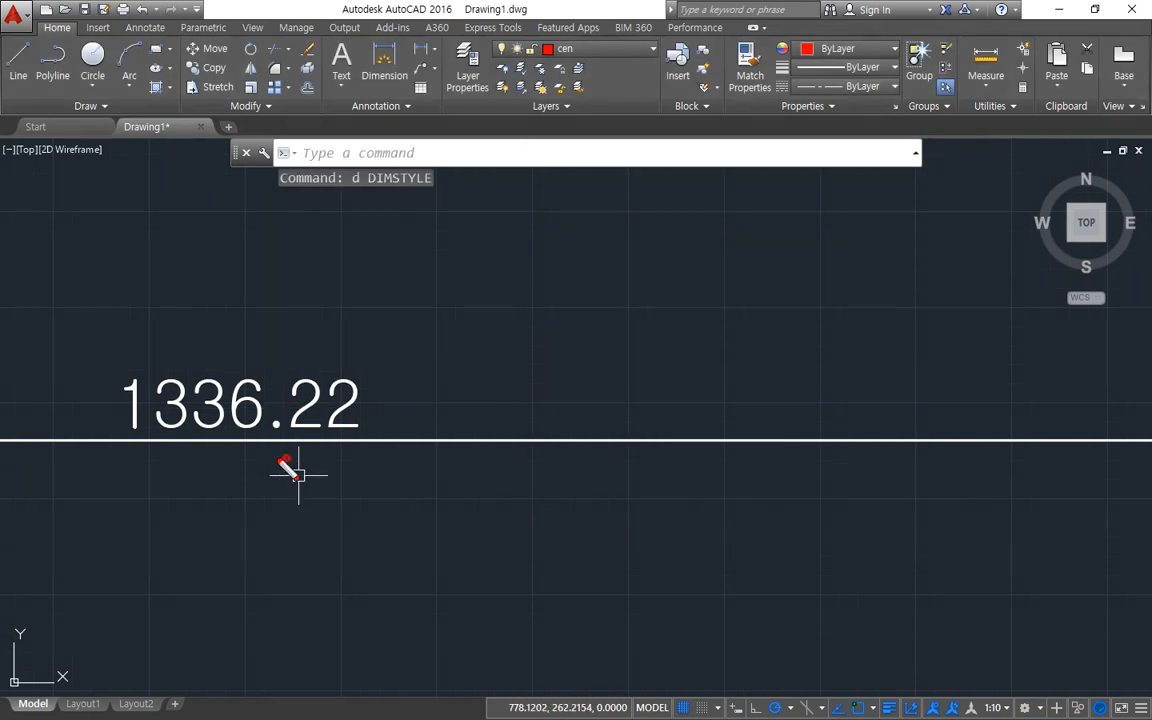
mouse_move(279, 461)
left_mouse_down()
mouse_move(316, 419)
mouse_move(277, 465)
left_mouse_up()
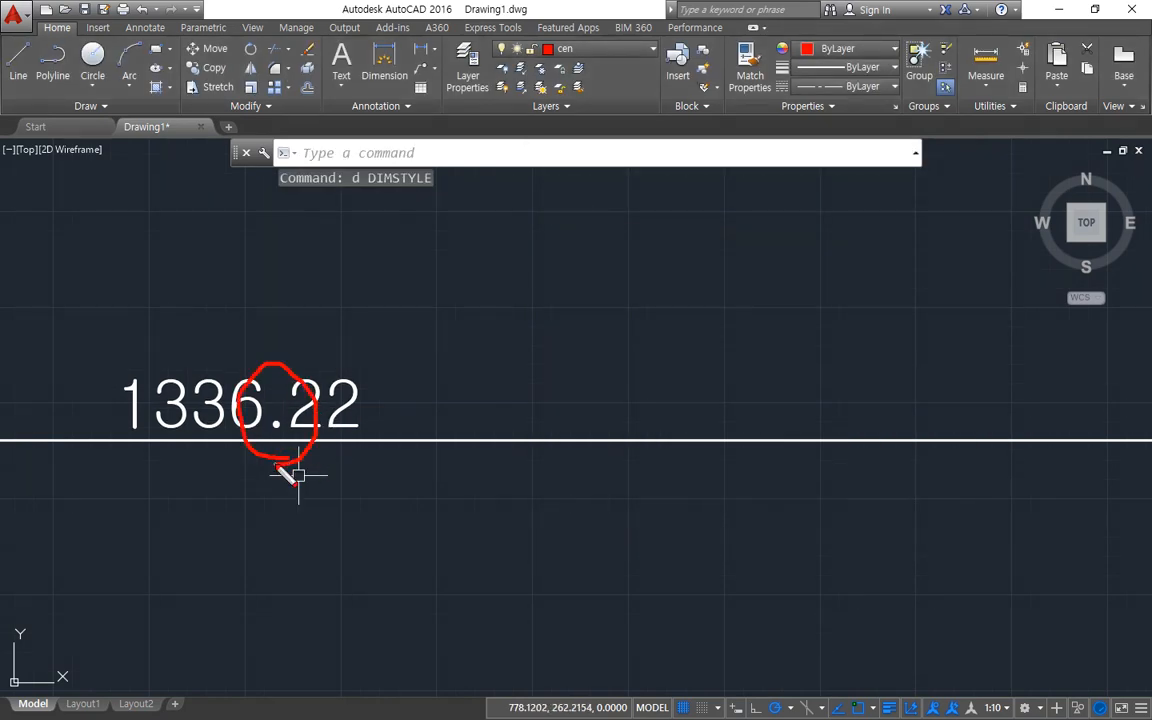
key("Escape")
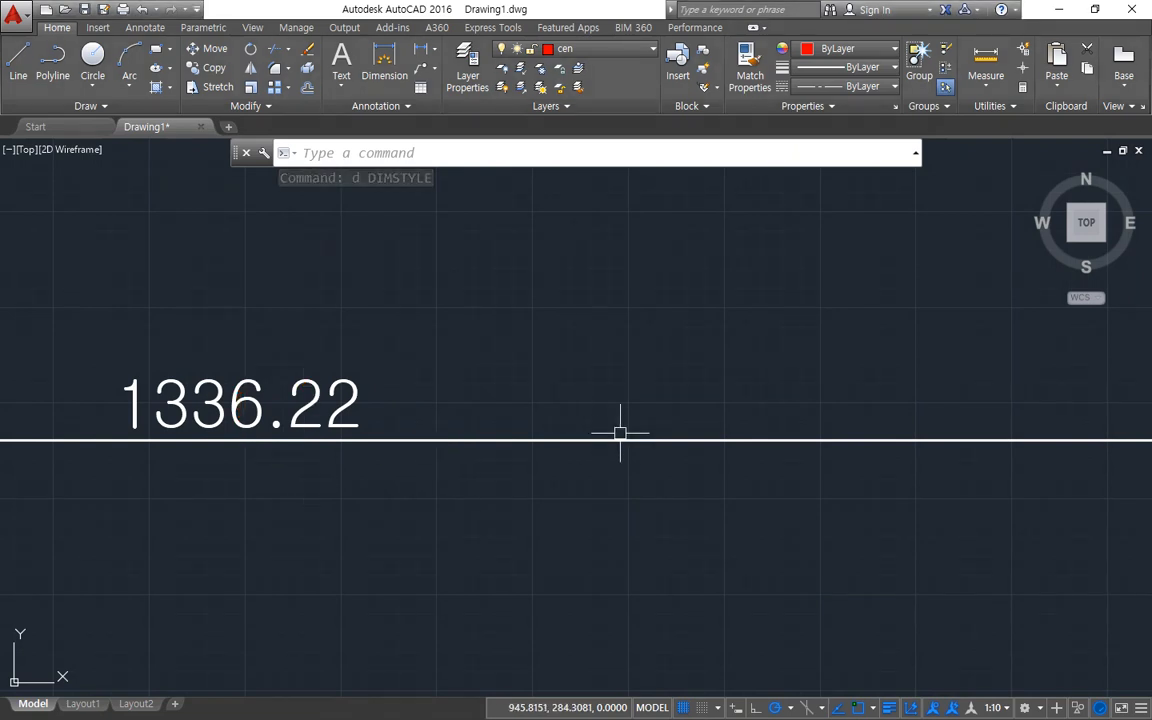
Set the decimal separator of the ISO-25 dimension style back to a comma and apply the change.
type("d")
key("Return")
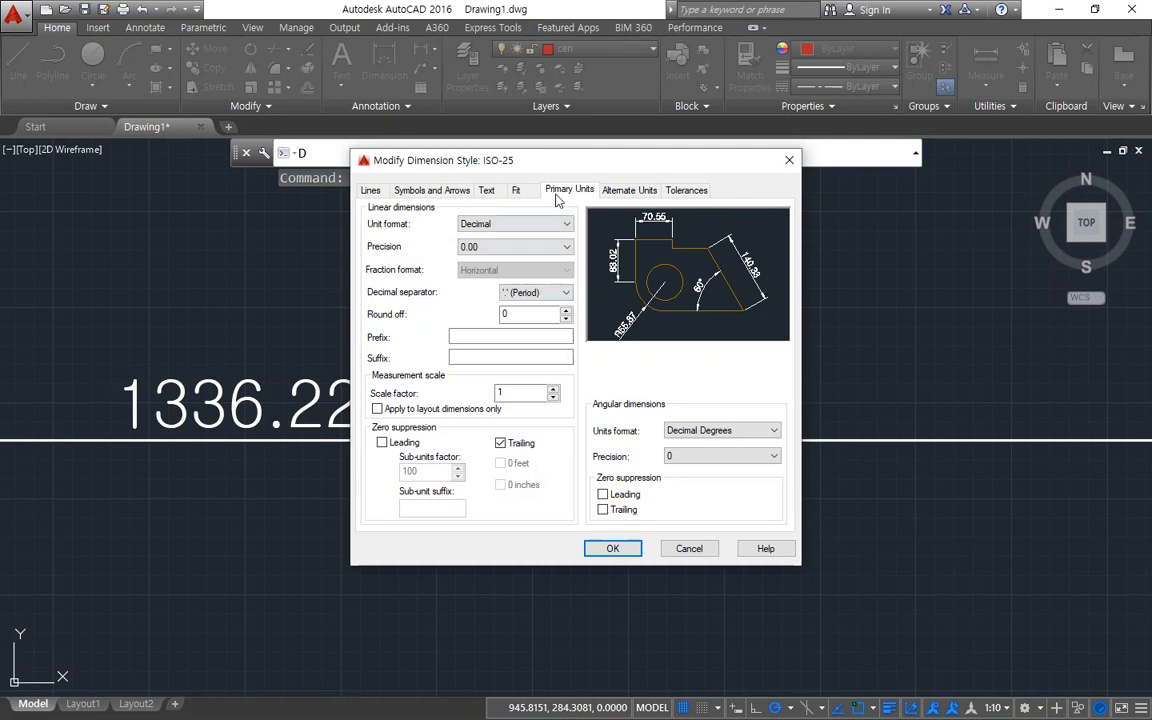
left_click(538, 292)
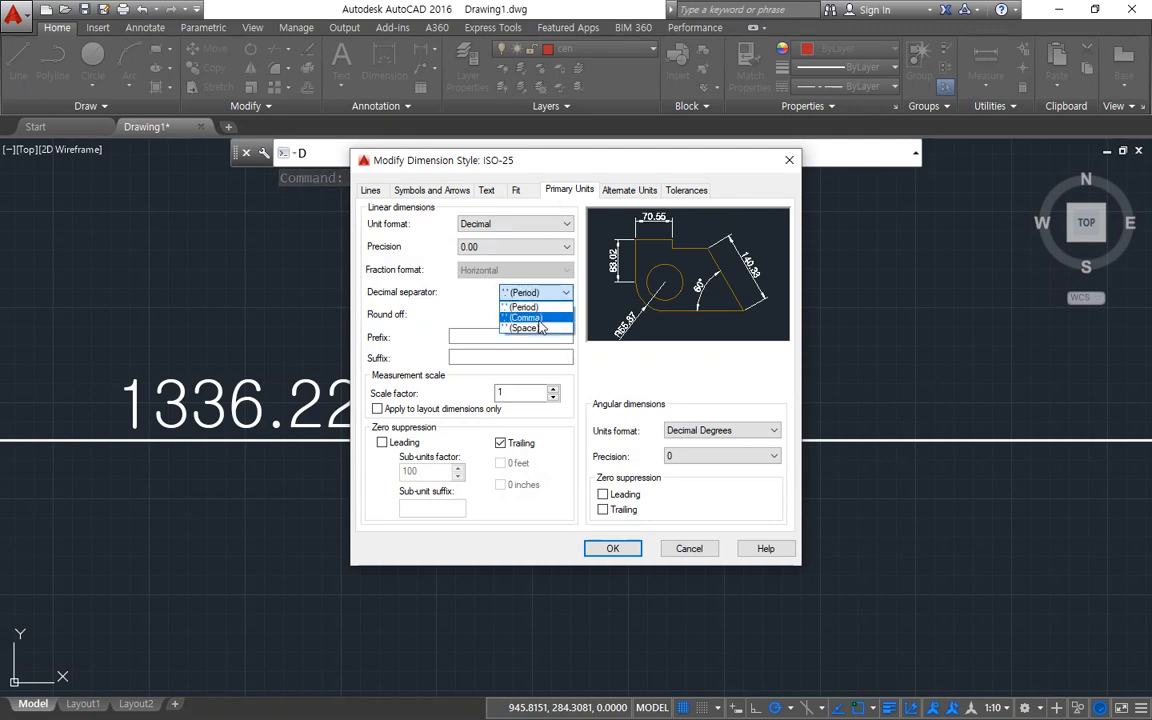
left_click(527, 317)
left_click(612, 548)
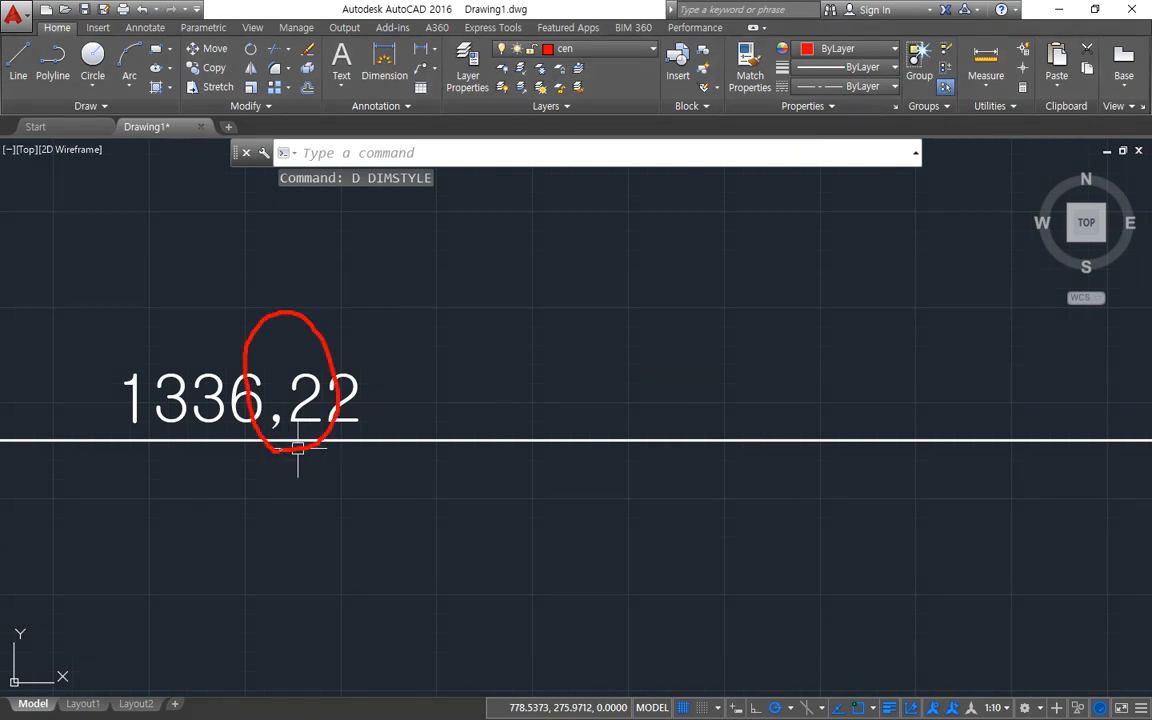
Set the primary unit format of the ISO-25 dimension style to Windows Desktop and apply the change.
type("d")
key("Return")
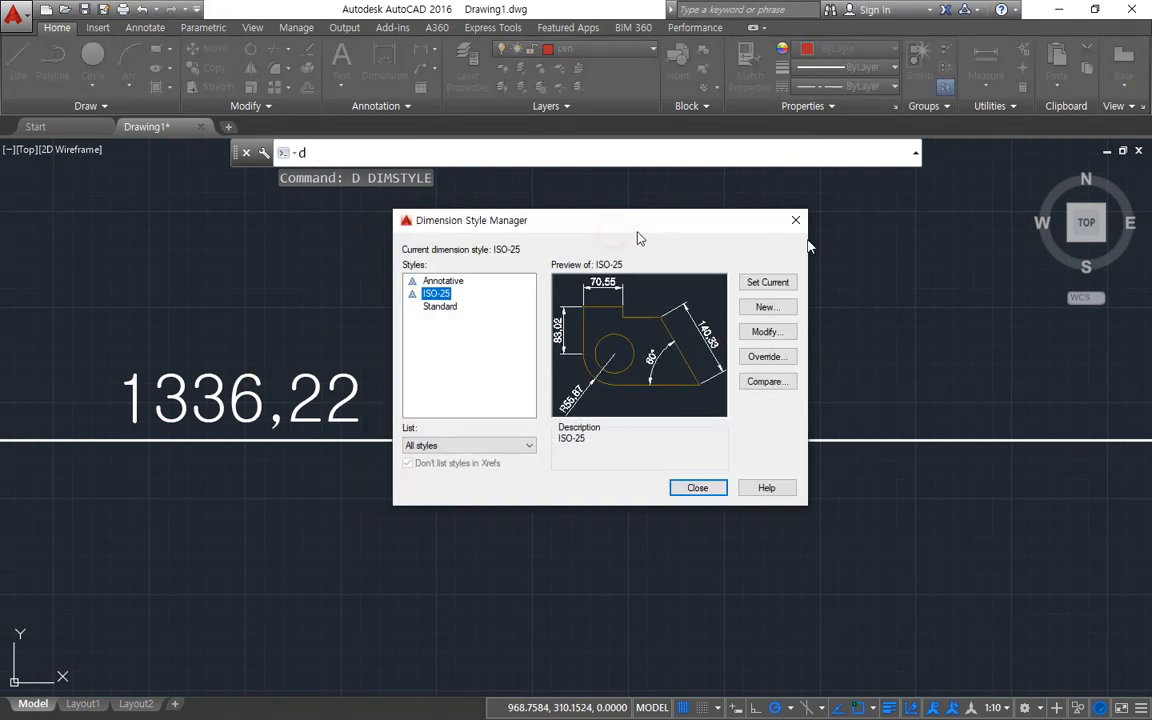
left_click_drag(637, 231, 795, 233)
left_click(914, 334)
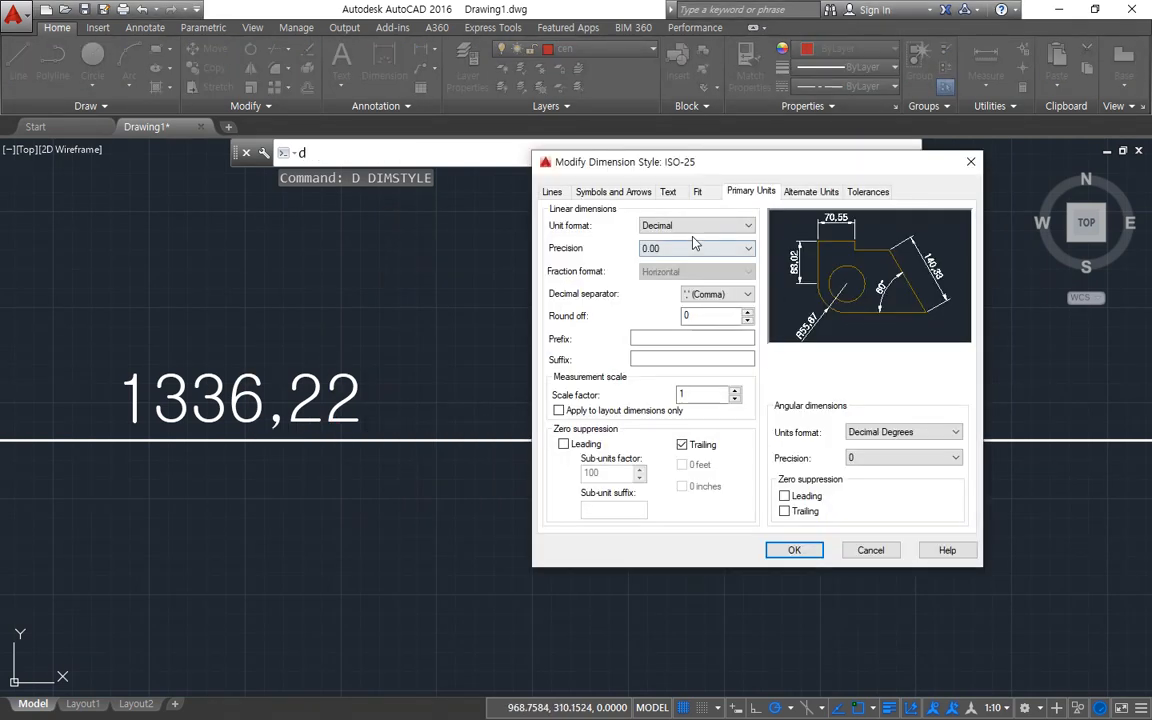
left_click(700, 226)
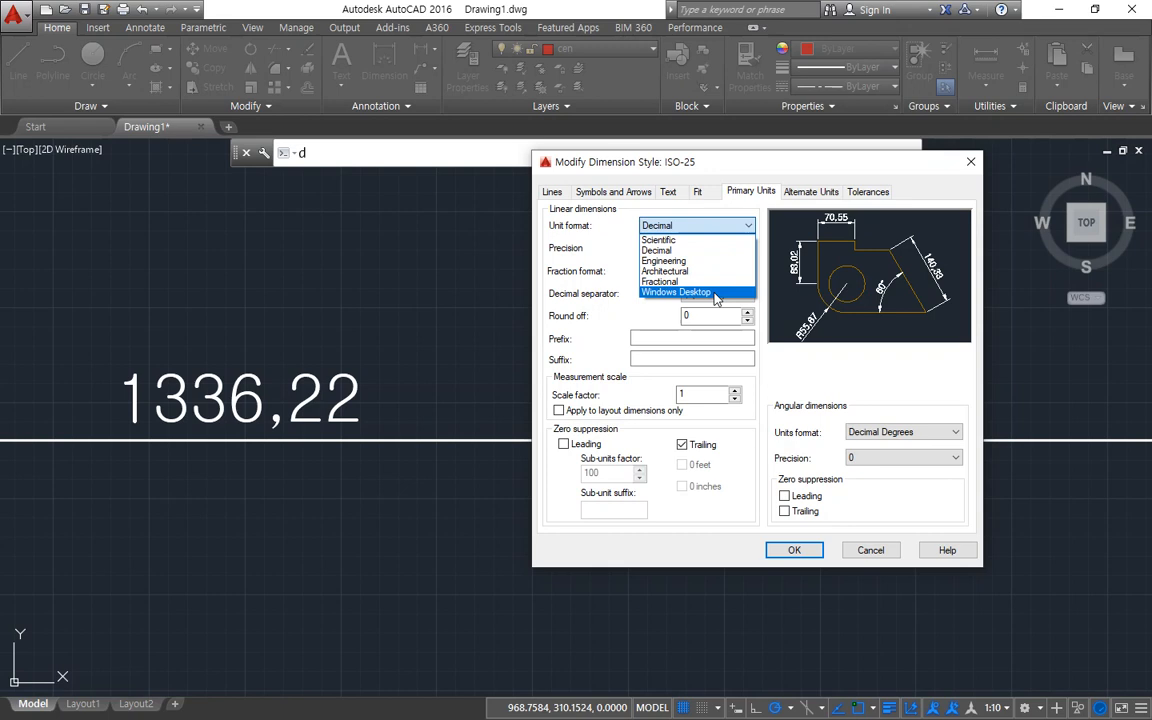
left_click(700, 292)
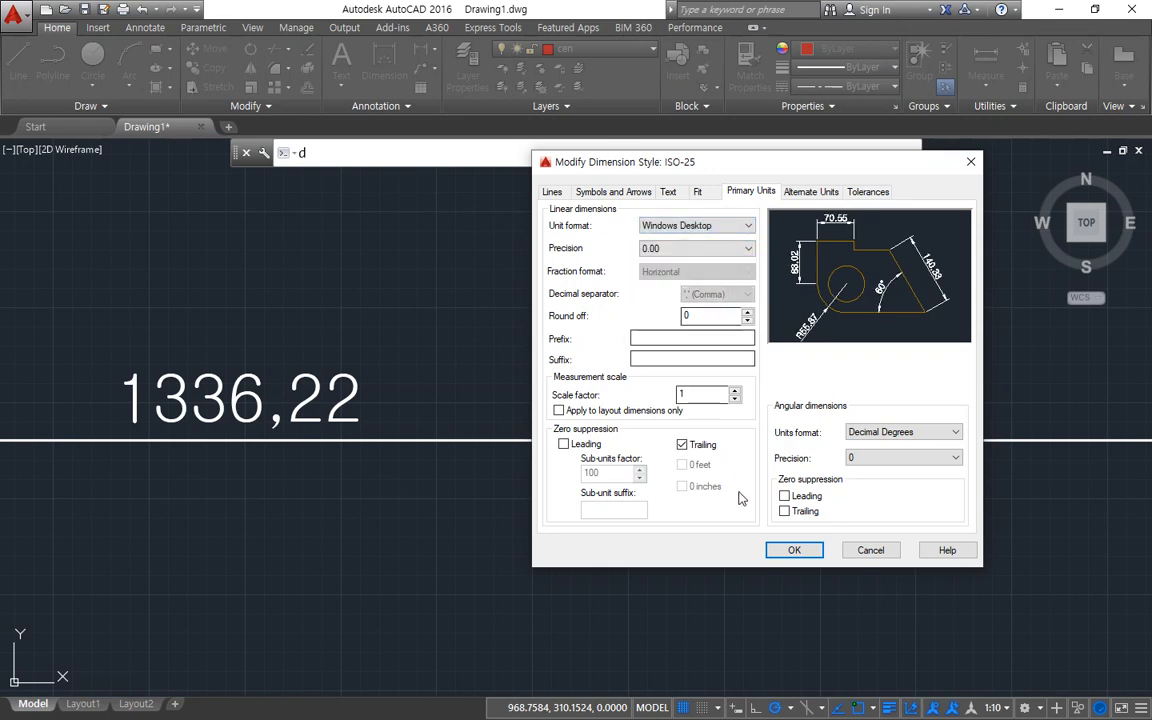
left_click(794, 550)
left_click(846, 490)
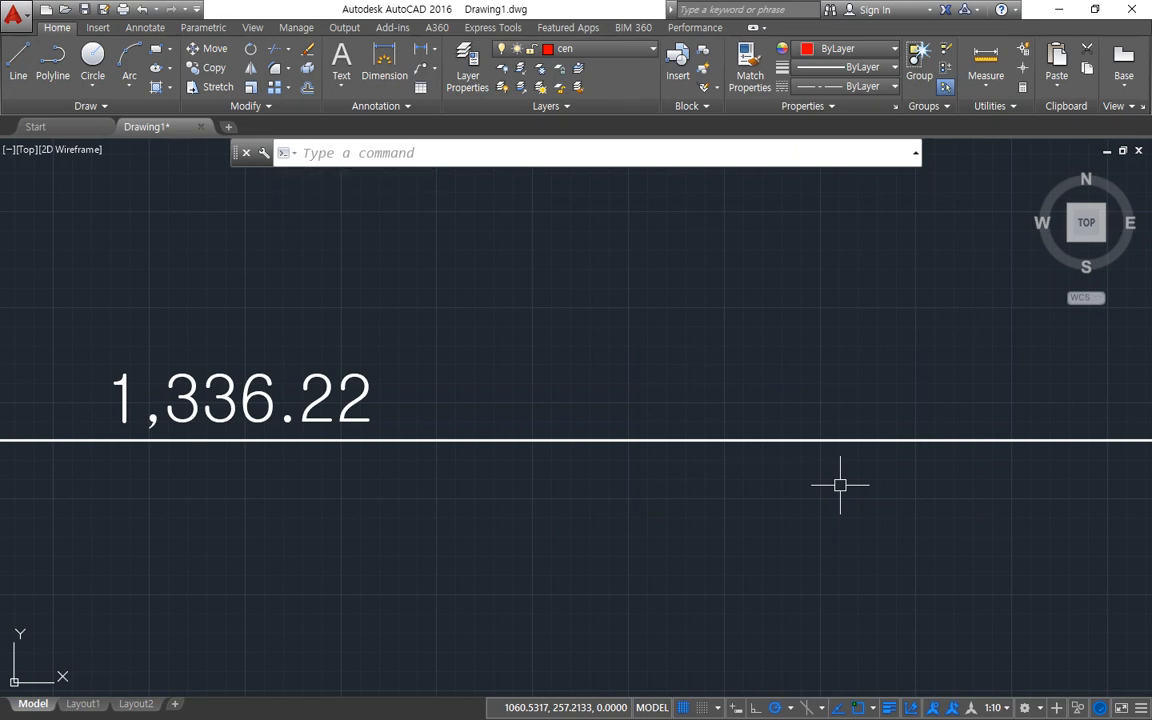
Open the ISO-25 dimension style for modification and compare its unit format and precision settings with the long dimension's text.
type("d")
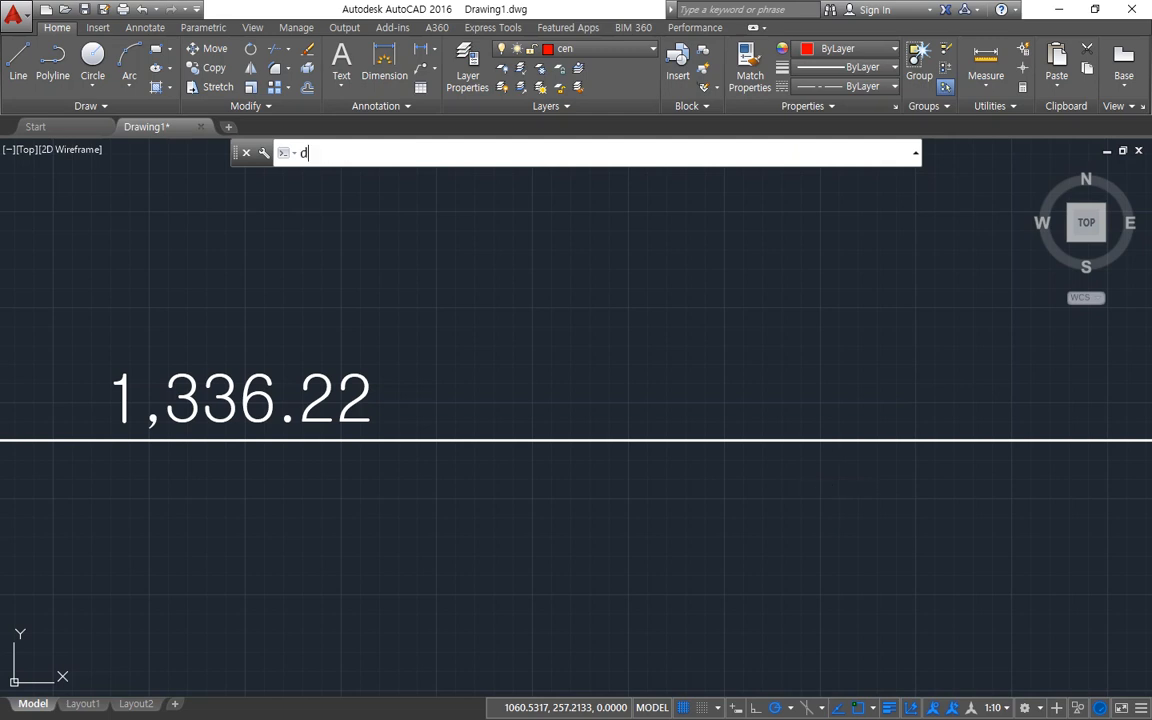
key("Return")
left_click_drag(604, 227, 840, 212)
left_click(979, 316)
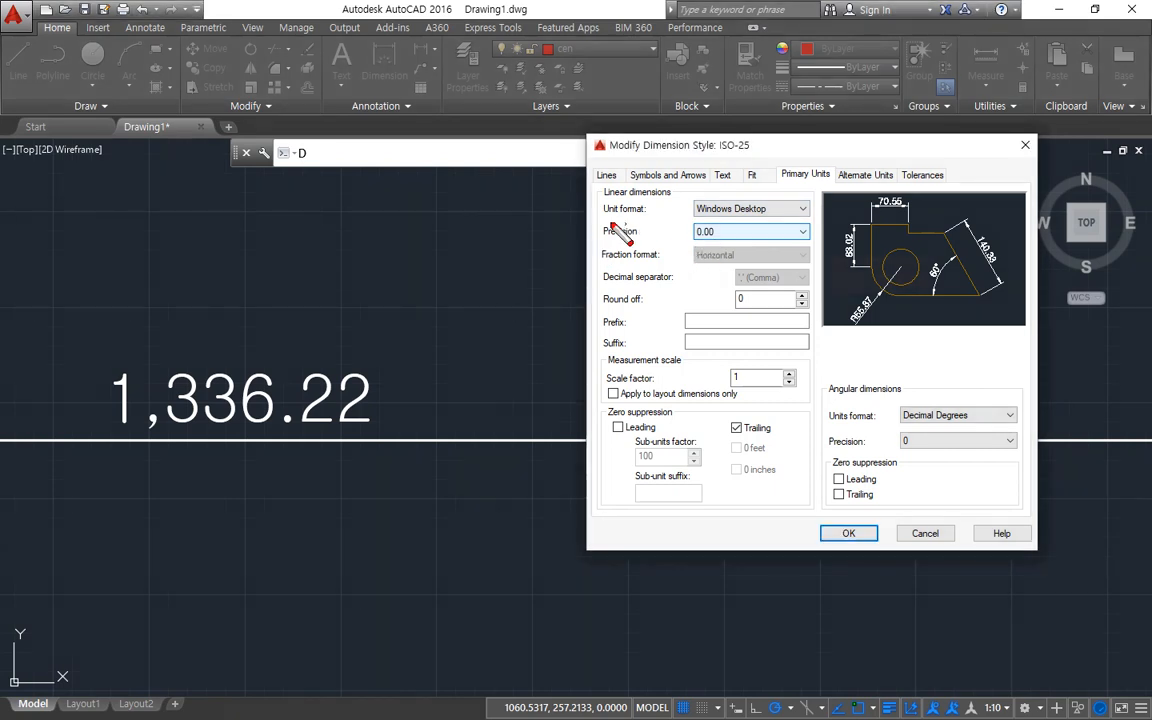
left_click_drag(603, 223, 801, 229)
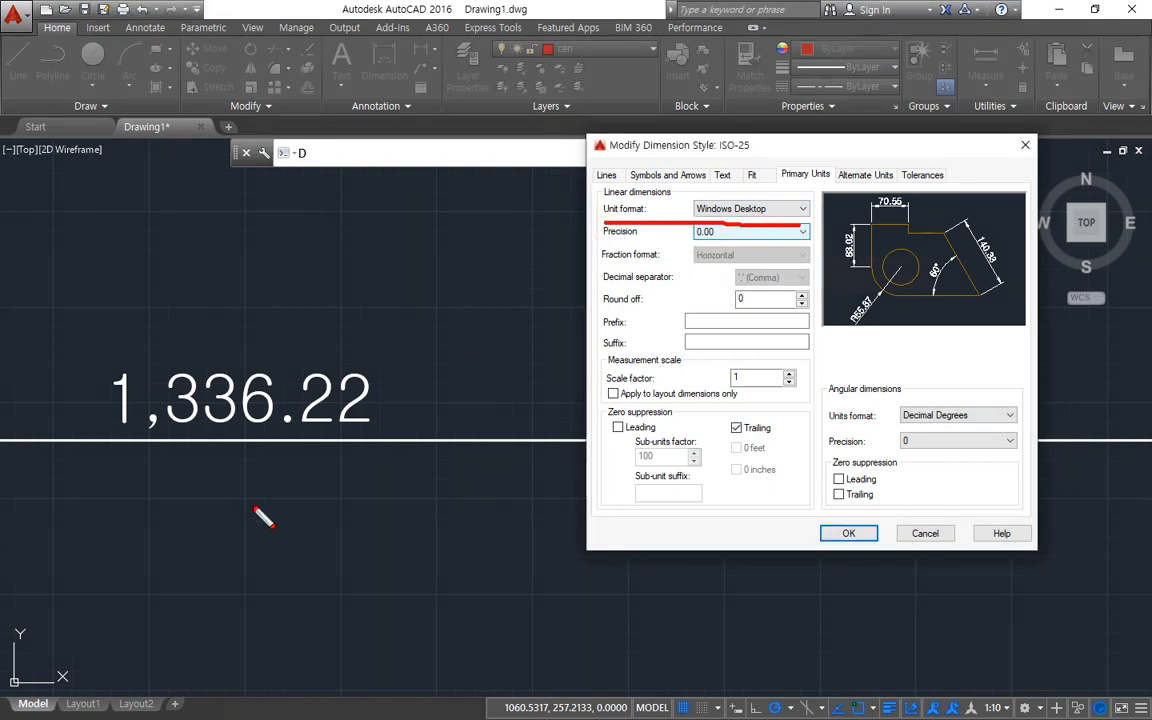
mouse_move(252, 510)
left_mouse_down()
mouse_move(111, 303)
mouse_move(249, 520)
left_mouse_up()
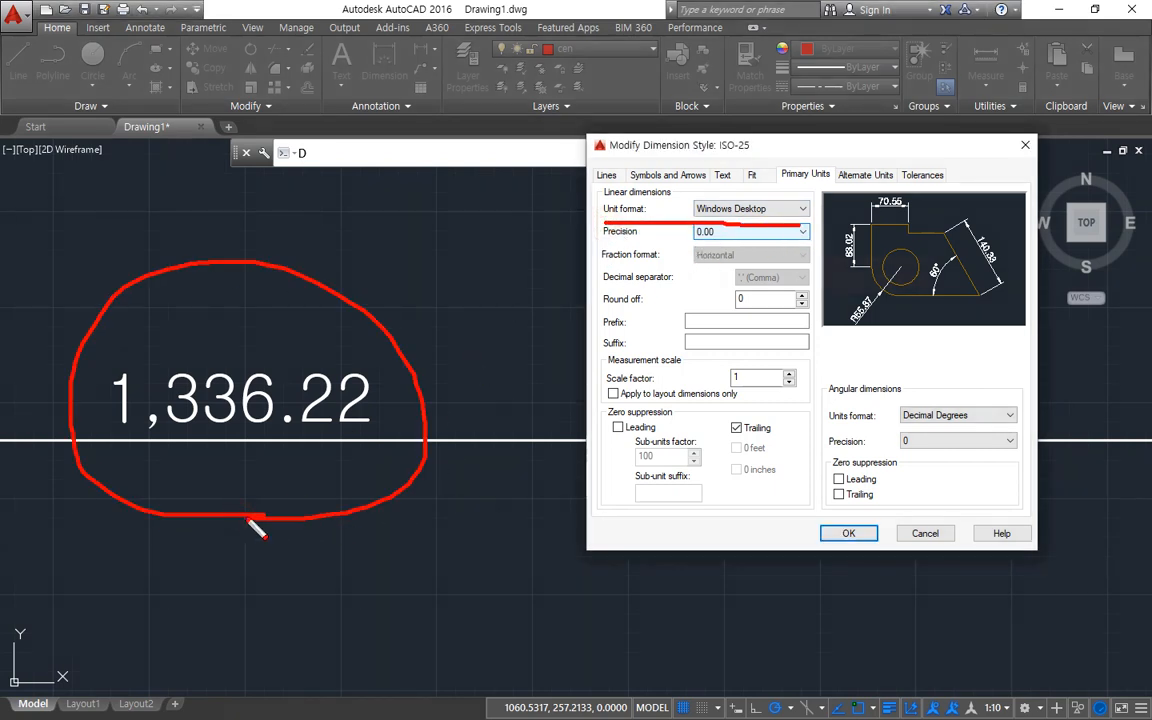
key("Escape")
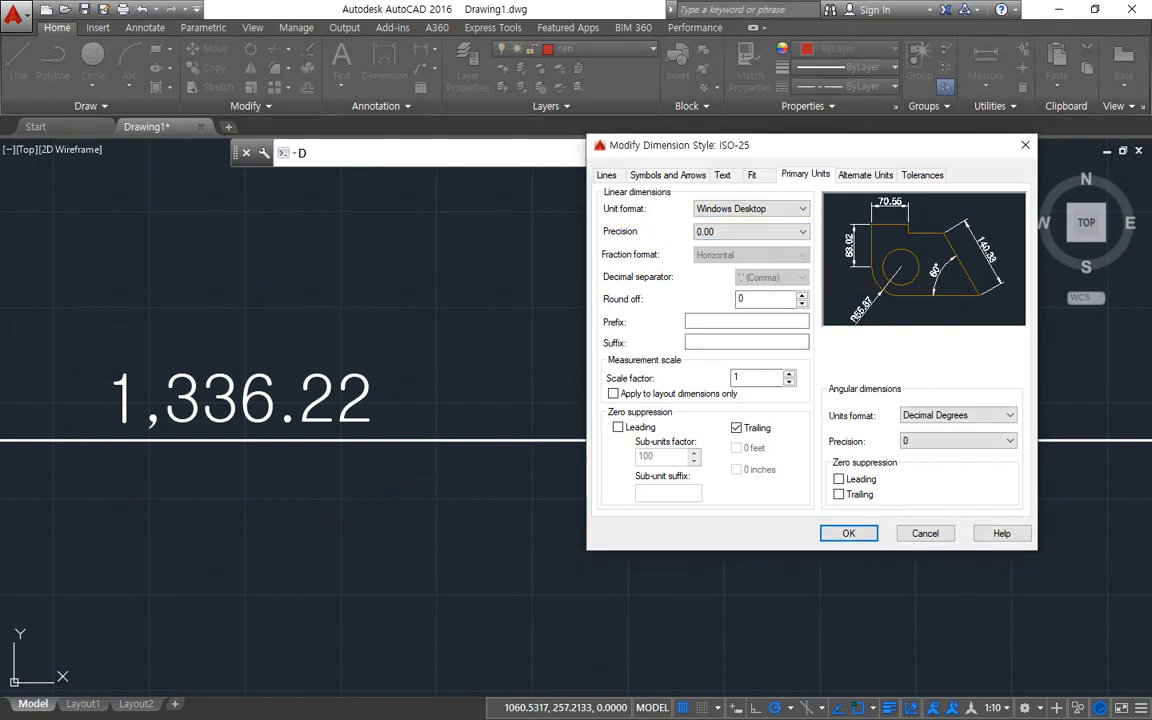
key("ctrl+2")
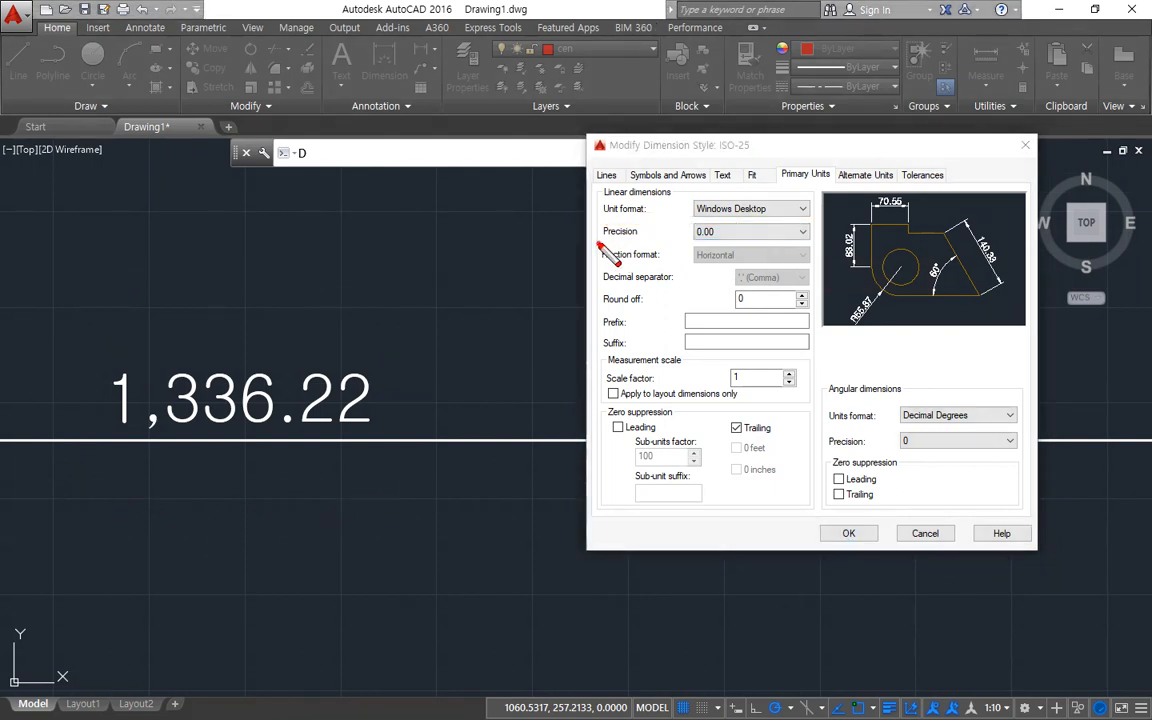
left_click_drag(601, 244, 811, 244)
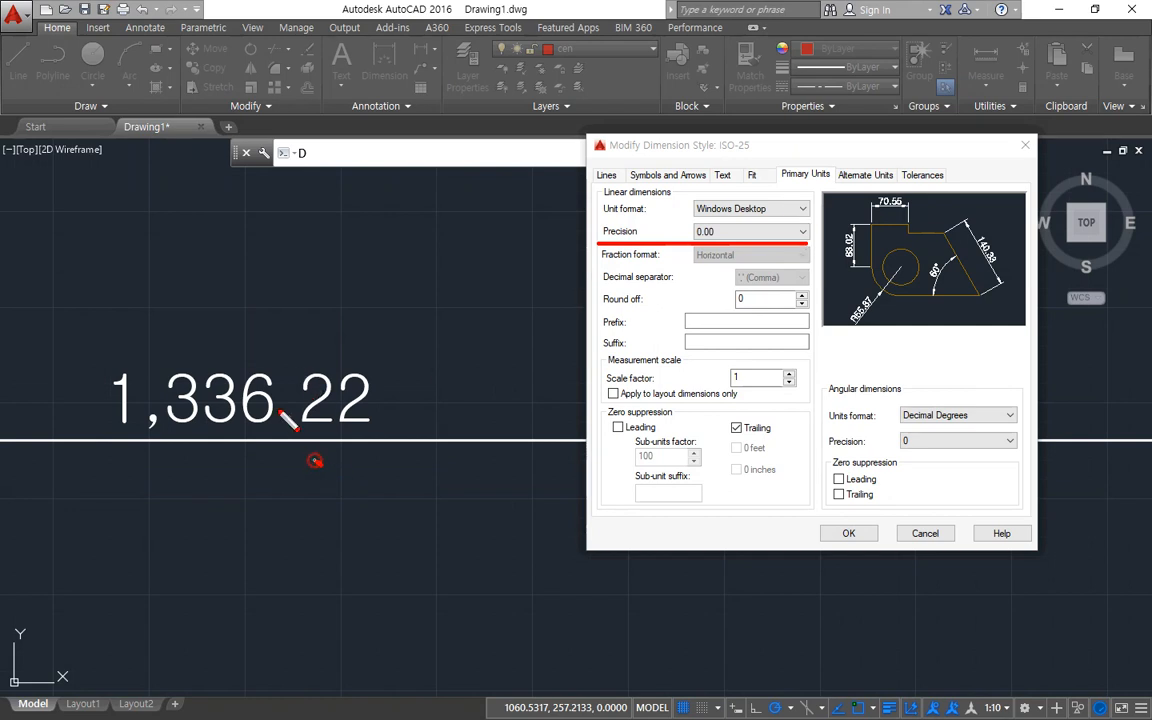
mouse_move(320, 464)
left_mouse_down()
mouse_move(360, 350)
mouse_move(318, 458)
left_mouse_up()
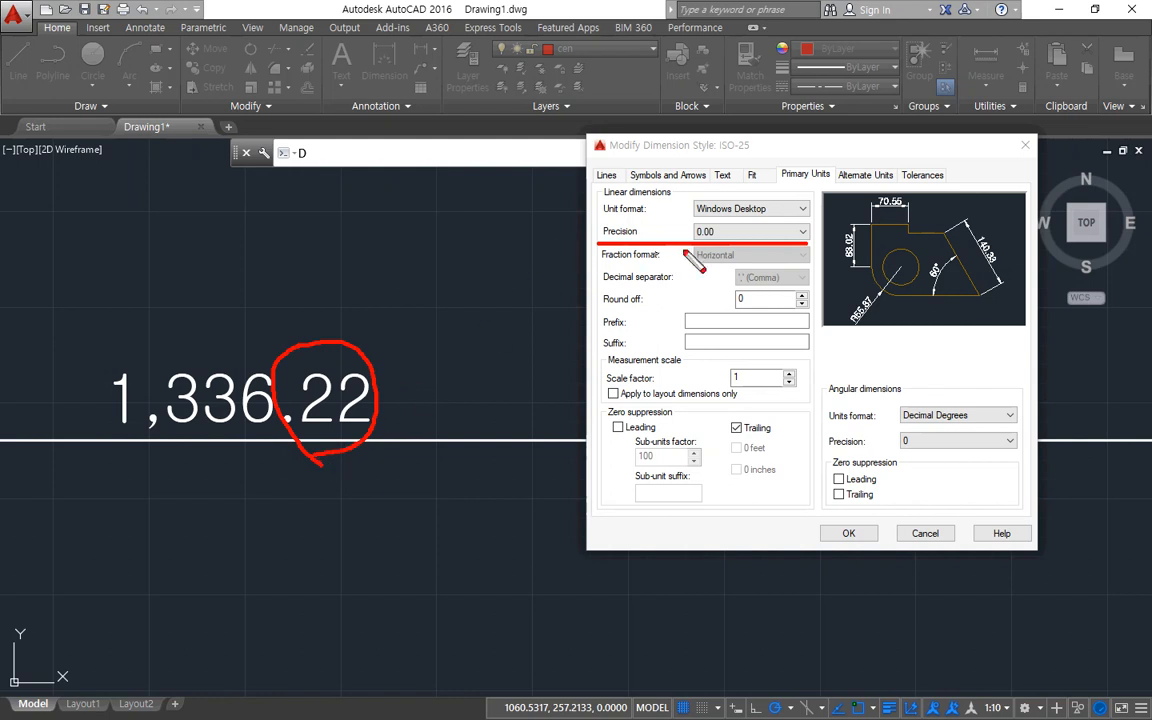
mouse_move(657, 241)
left_mouse_down()
mouse_move(726, 240)
mouse_move(698, 250)
left_mouse_up()
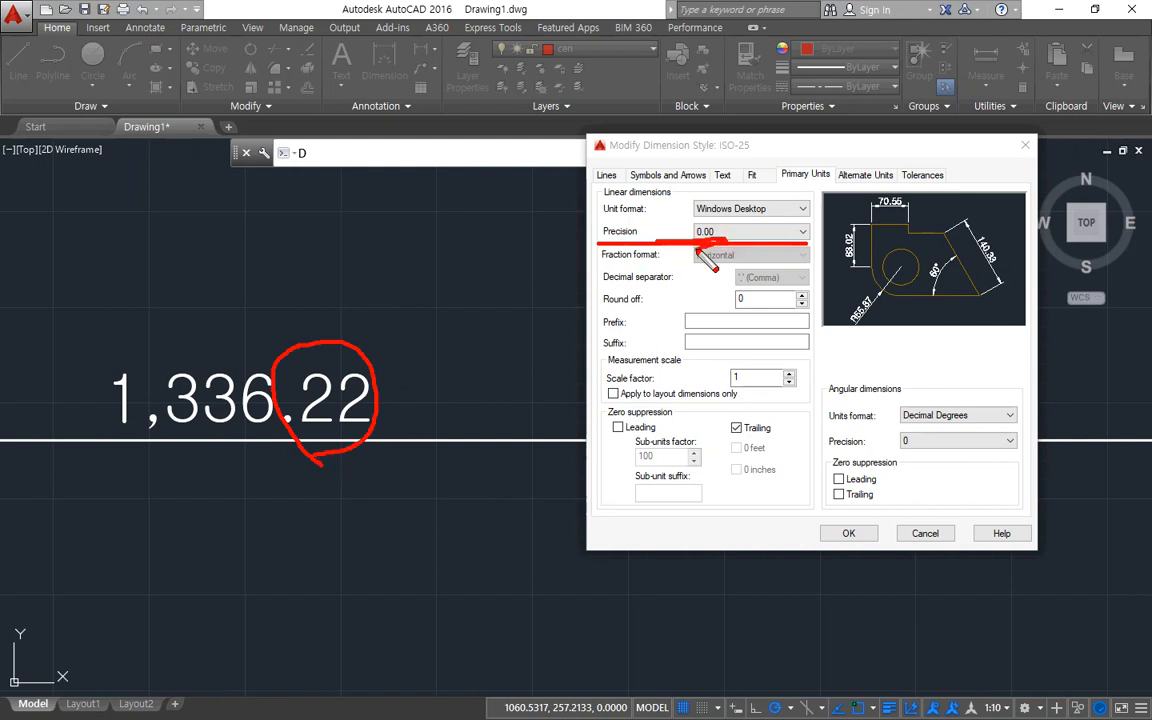
Set the linear precision of ISO-25 to 0.00000000, apply it, and check the decimals in the long dimension's text.
left_click(748, 231)
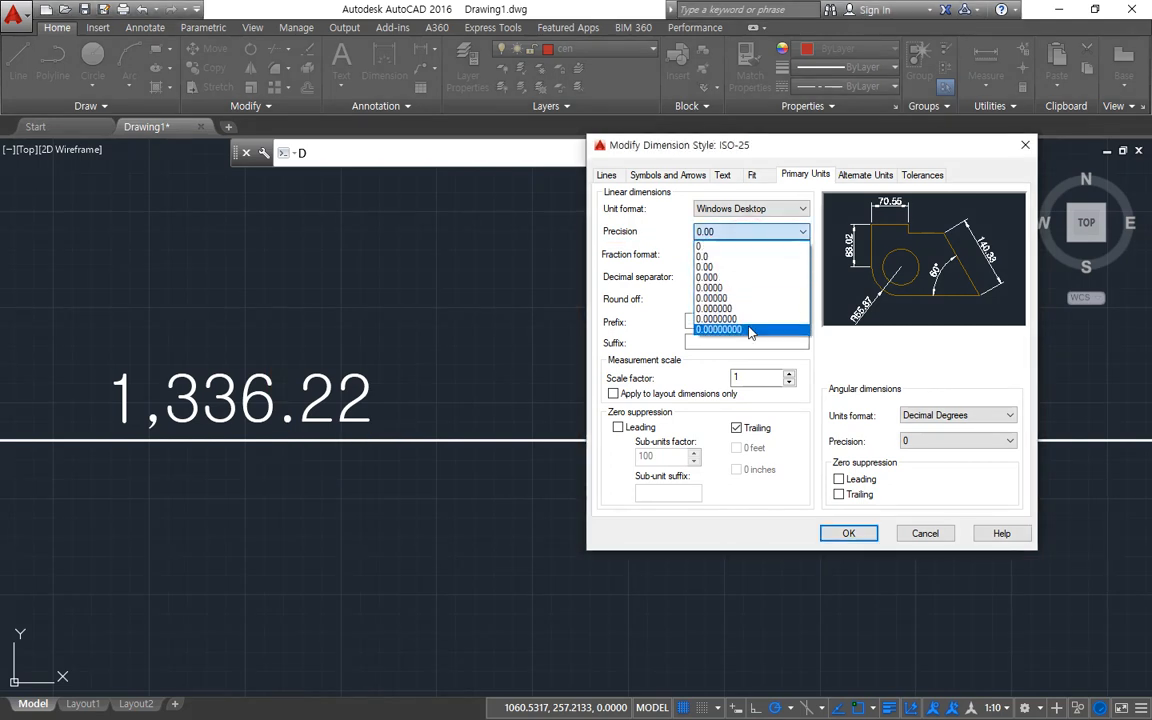
left_click(748, 331)
left_click(848, 533)
left_click(912, 474)
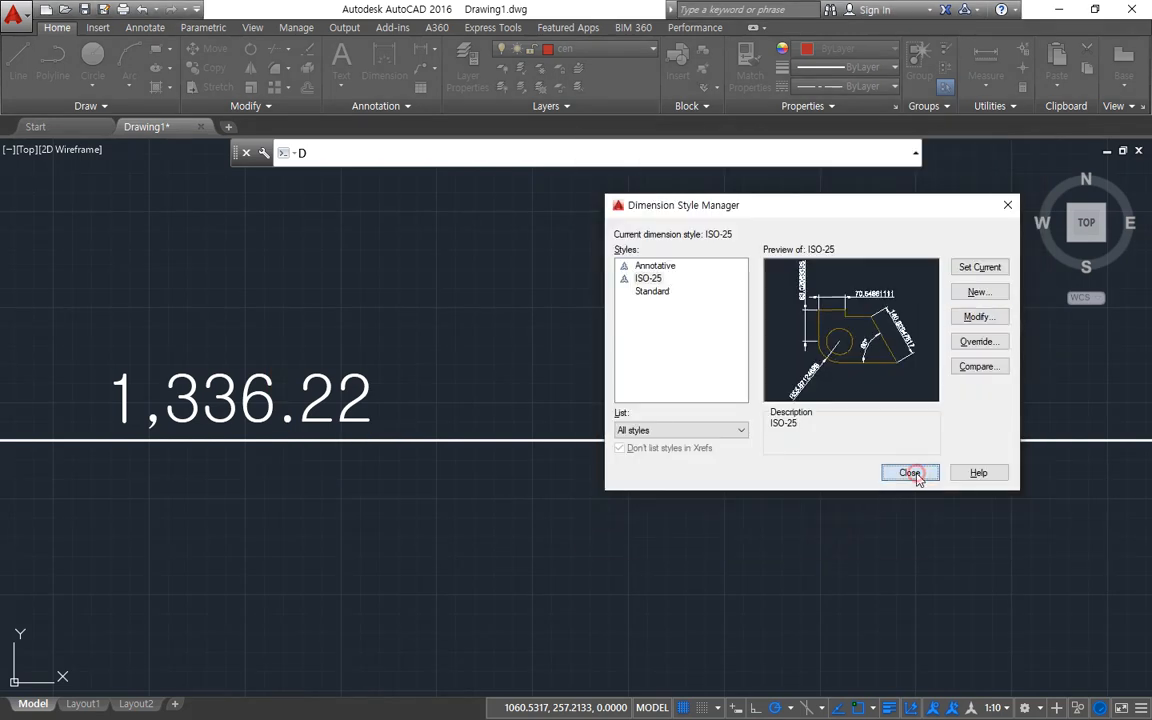
left_click(262, 483)
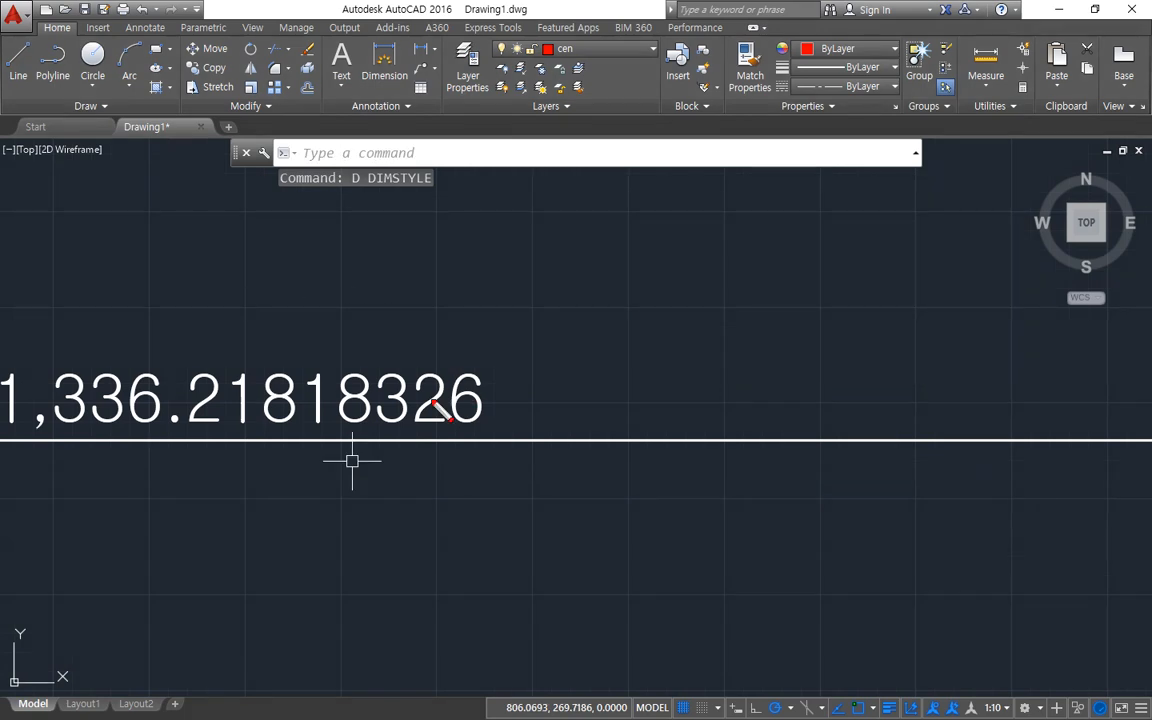
mouse_move(188, 444)
left_mouse_down()
mouse_move(355, 260)
mouse_move(178, 465)
left_mouse_up()
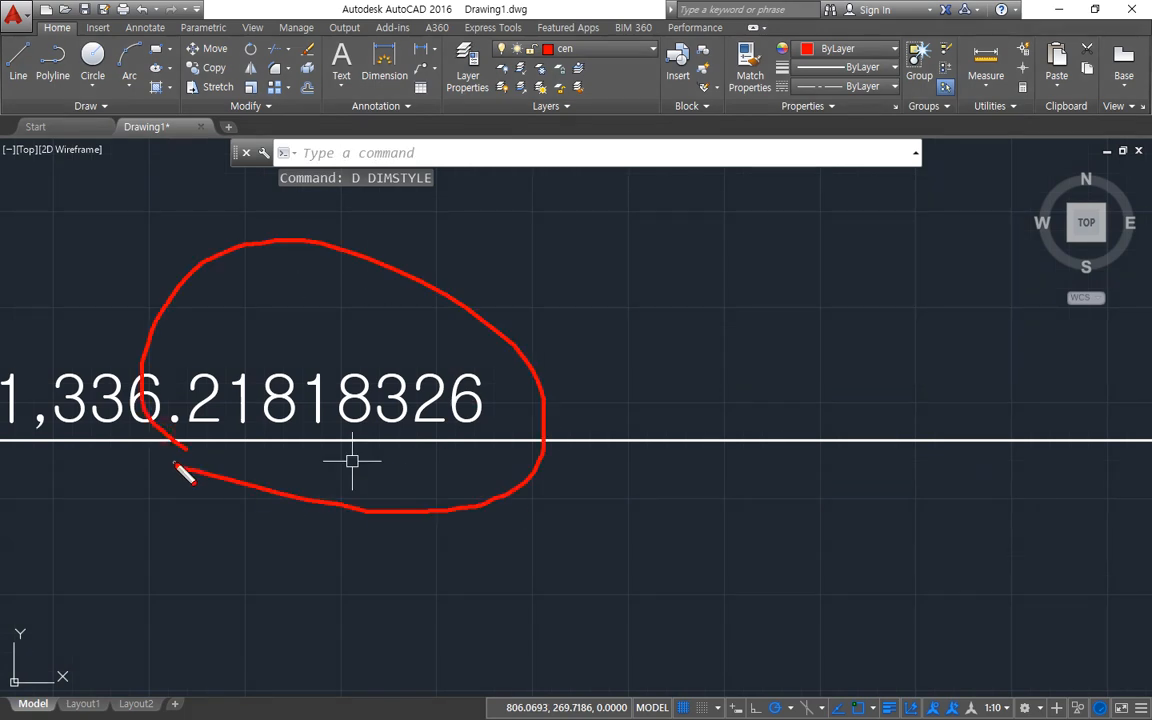
right_click(618, 338)
left_click(654, 686)
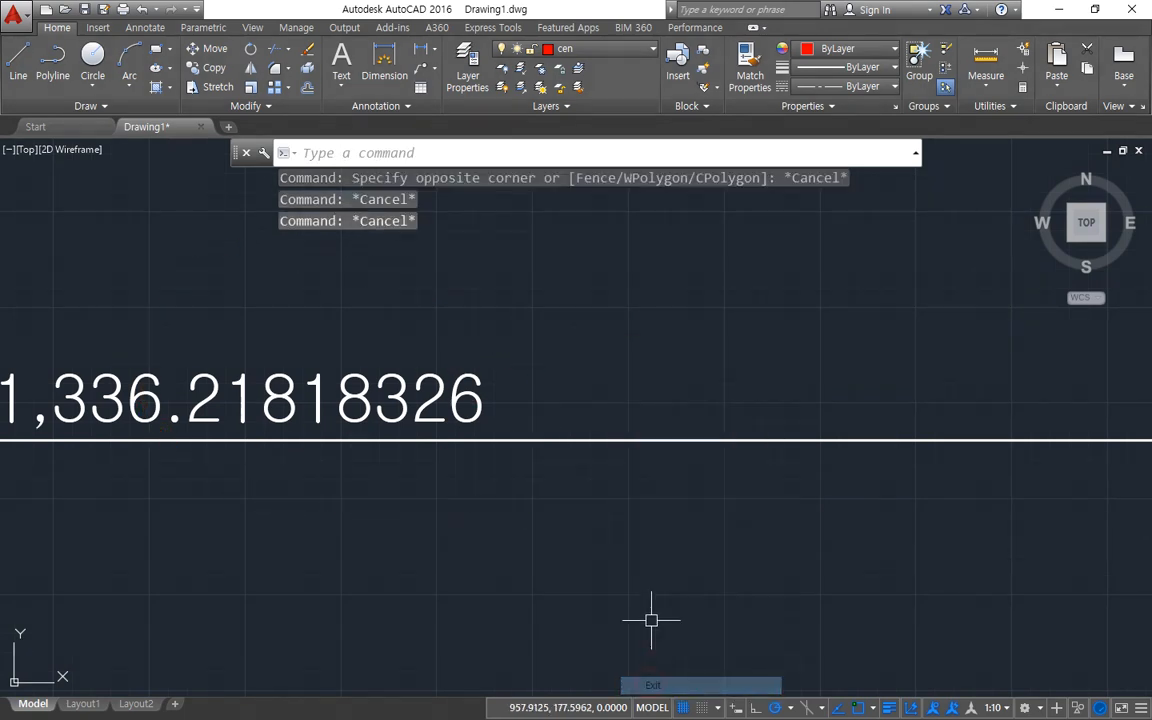
Modify the ISO-25 dimension style again and set its linear precision back to 0.00.
type("d")
key("Return")
left_click_drag(724, 223, 1031, 164)
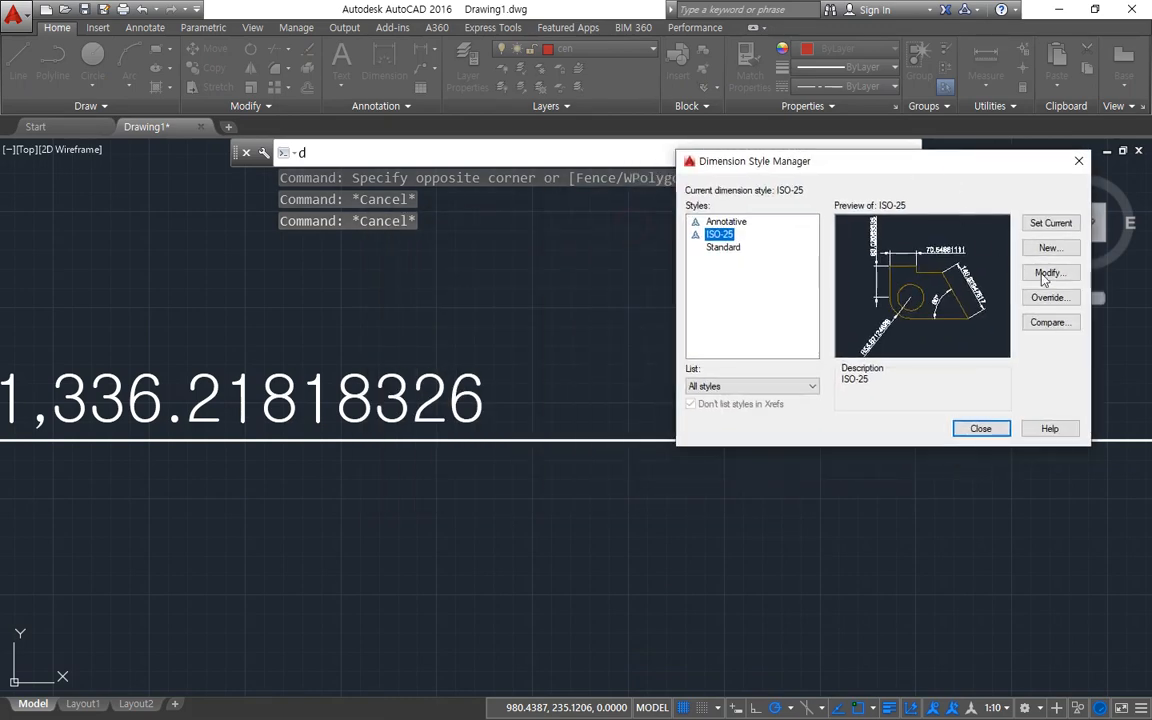
left_click(1050, 272)
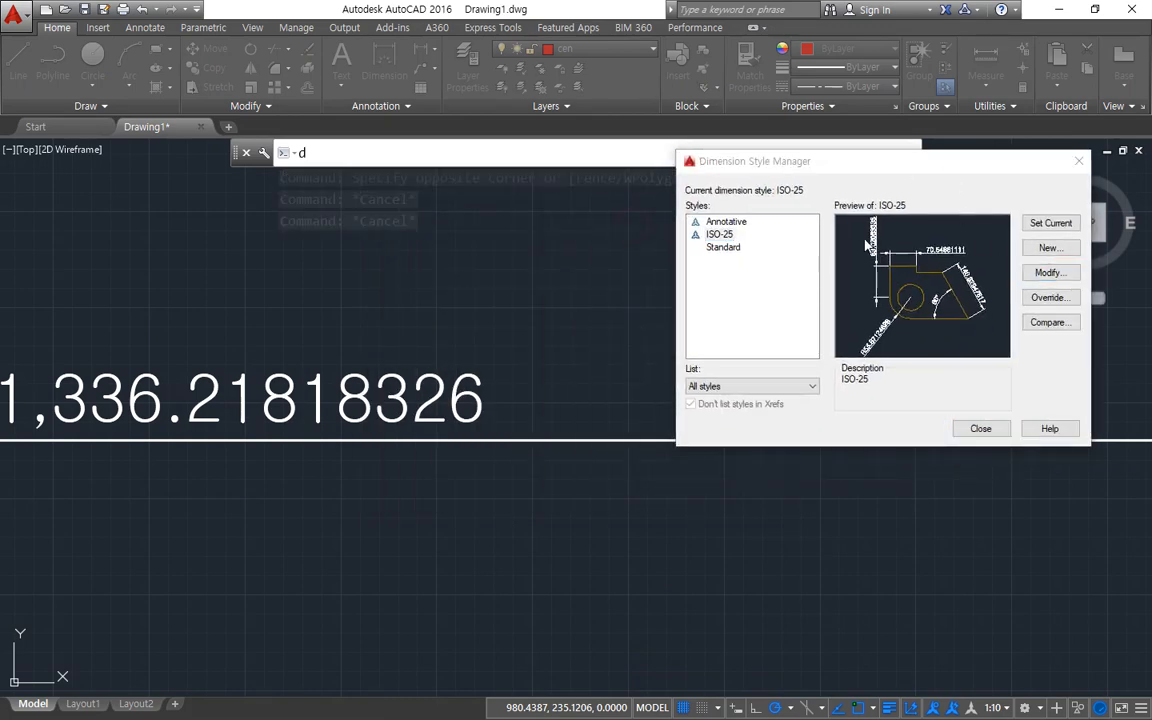
left_click(822, 189)
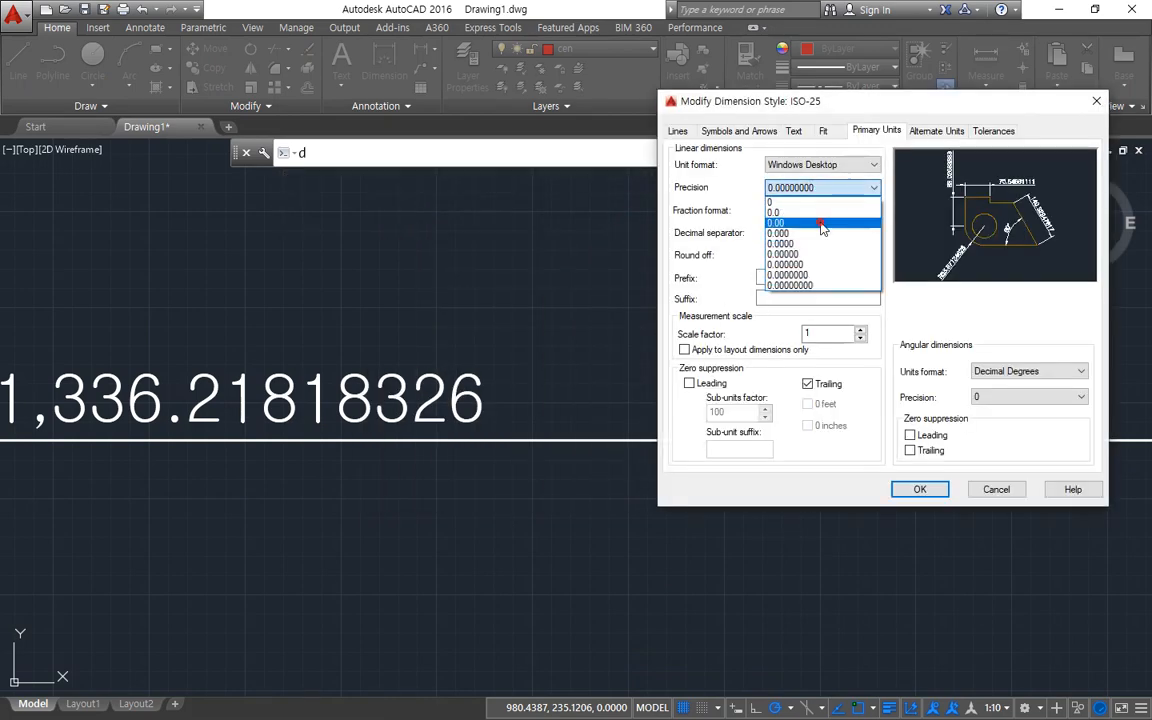
left_click(822, 228)
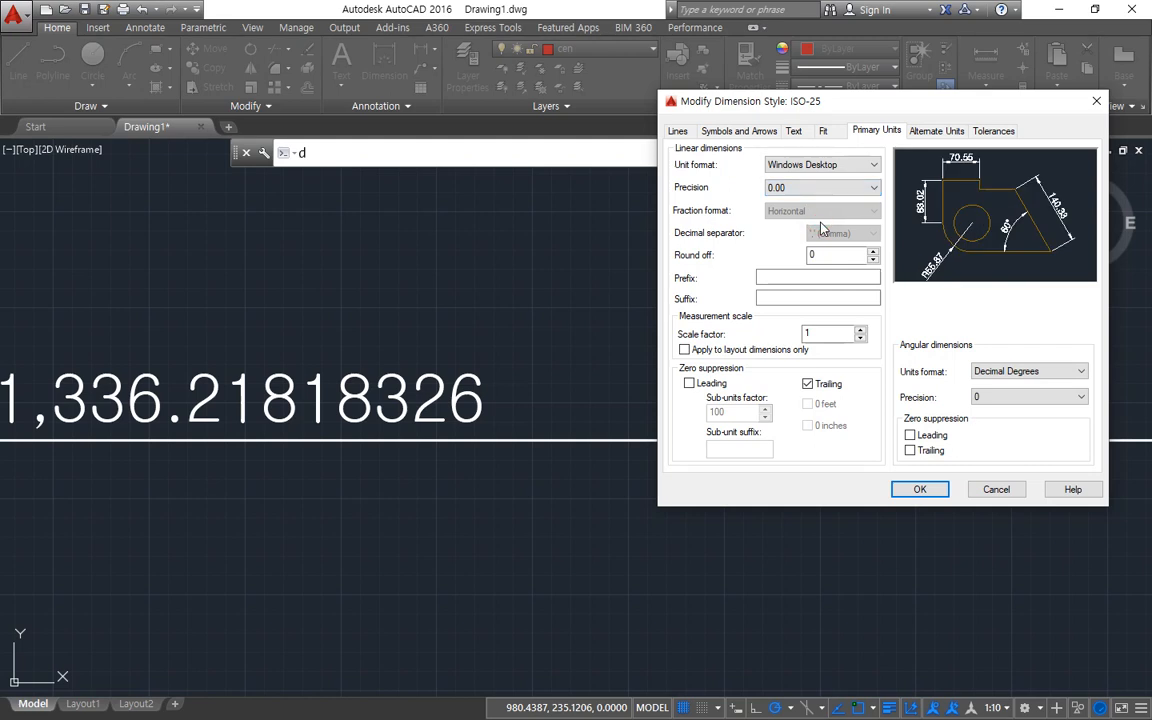
Try a linear precision of 0 in the style preview, and return the precision to 0.00.
left_click(822, 187)
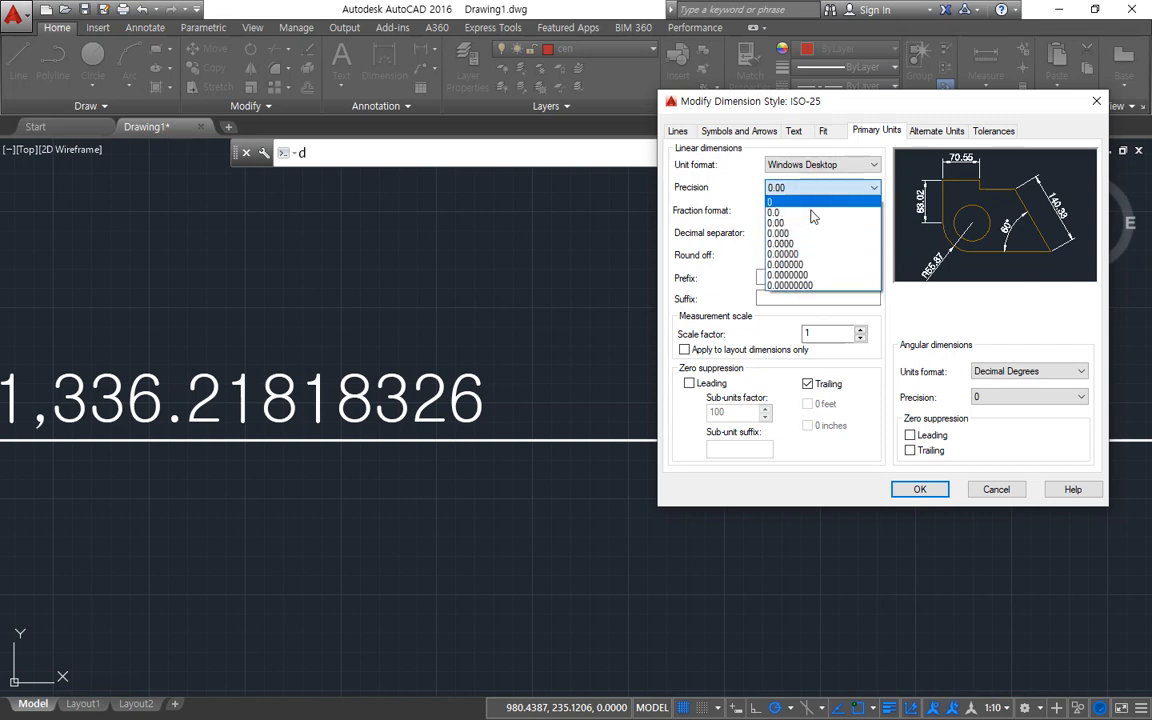
left_click(812, 202)
left_click(810, 189)
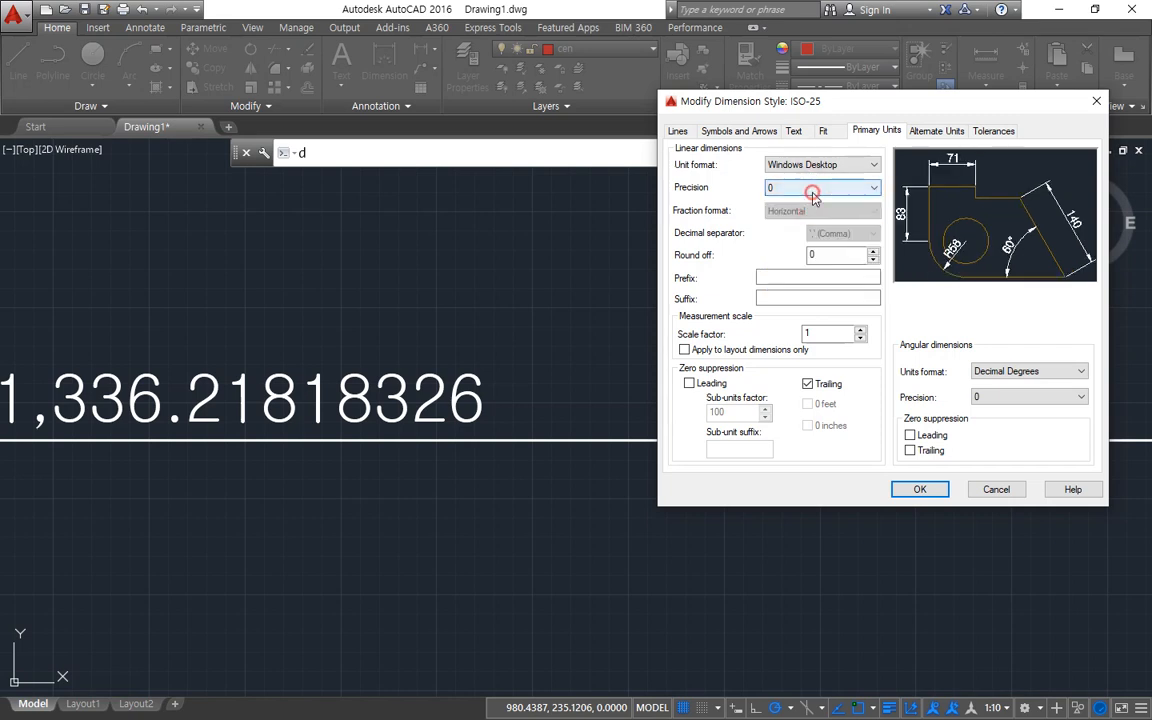
left_click(815, 224)
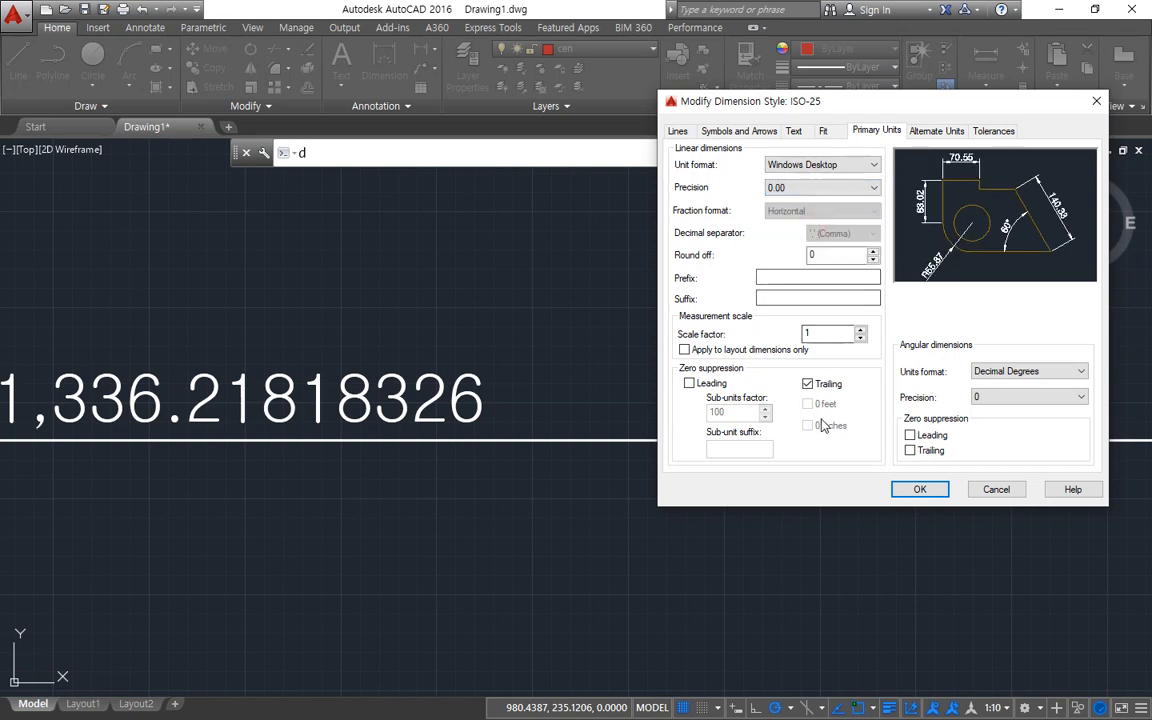
Review the trailing zero suppression option against the precision setting, and apply the ISO-25 style changes.
key("ctrl+alt+d")
left_click_drag(681, 379, 752, 379)
mouse_move(839, 409)
left_mouse_down()
mouse_move(797, 398)
mouse_move(848, 380)
mouse_move(838, 424)
left_mouse_up()
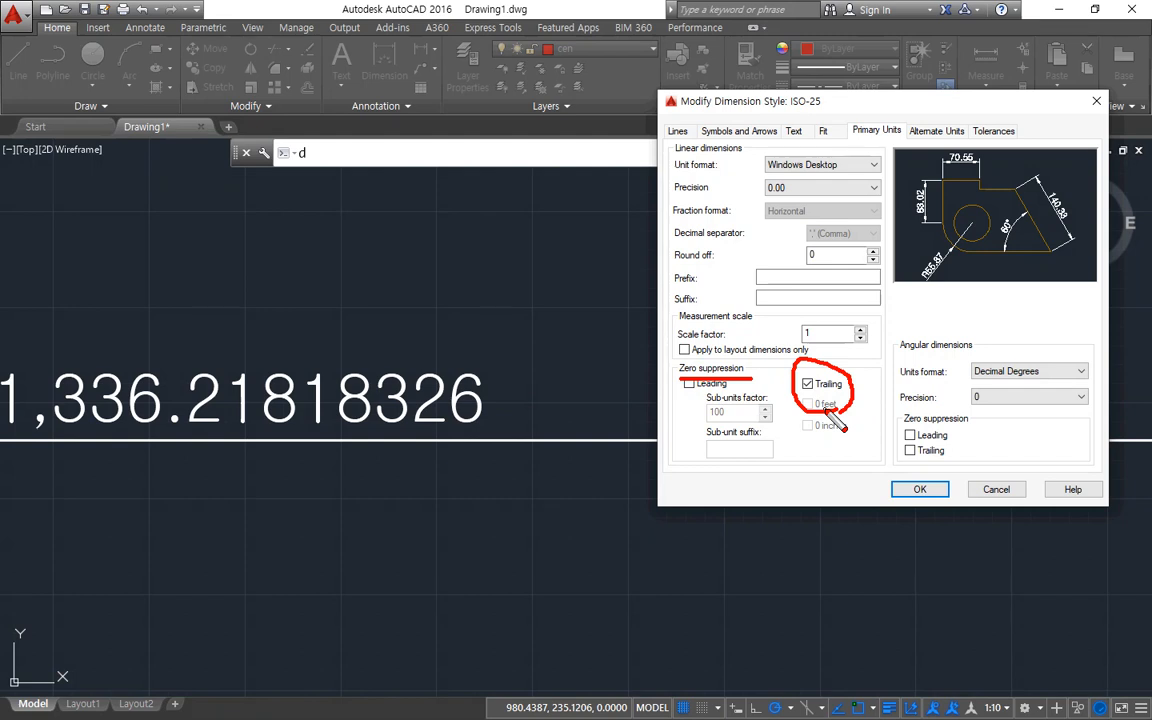
mouse_move(690, 204)
left_mouse_down()
mouse_move(795, 203)
mouse_move(760, 182)
mouse_move(780, 199)
left_mouse_up()
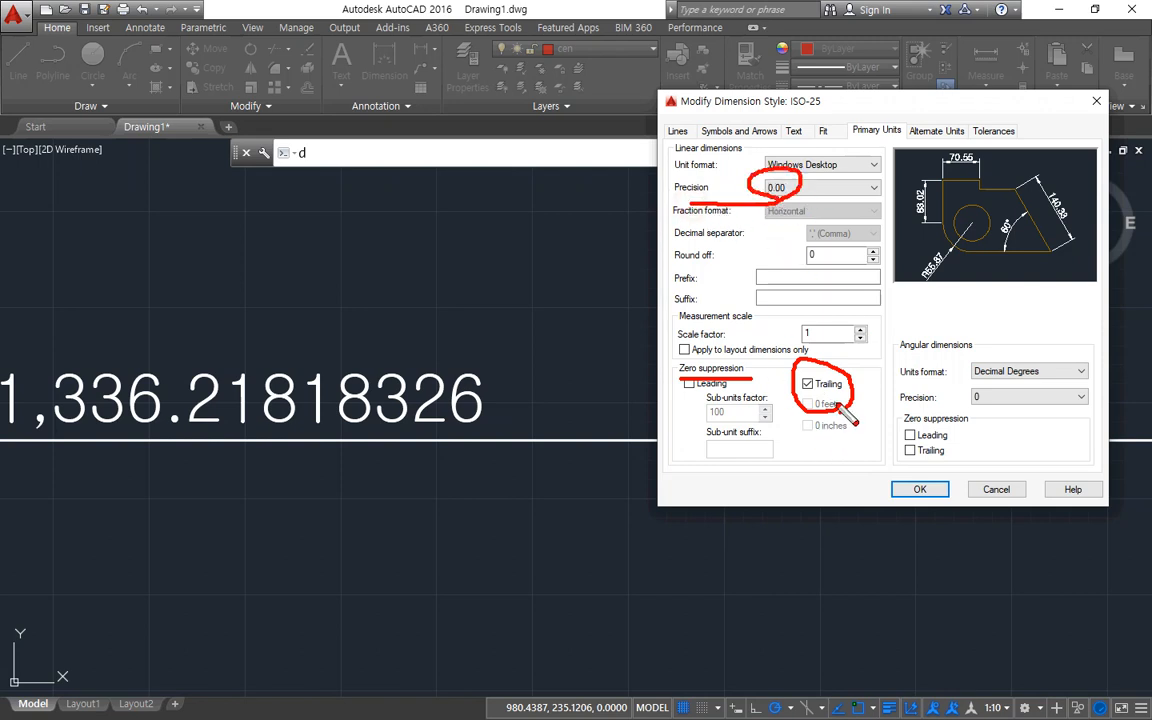
mouse_move(837, 406)
left_mouse_down()
mouse_move(805, 349)
mouse_move(848, 372)
left_mouse_up()
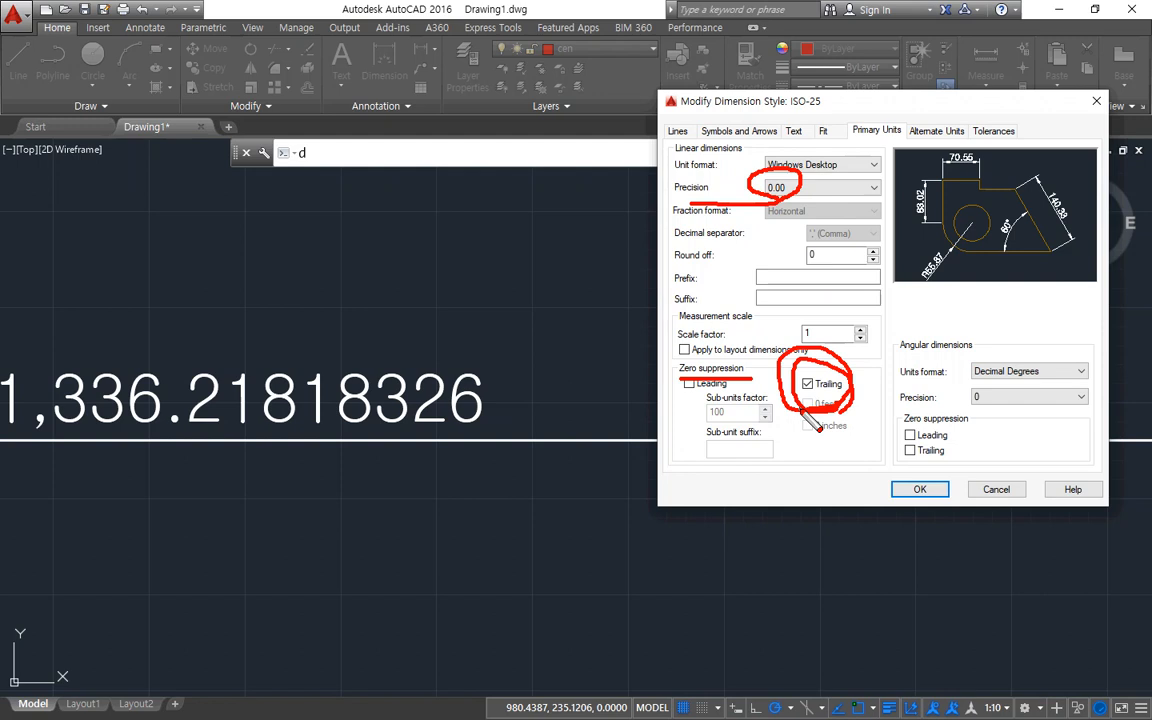
key("Escape")
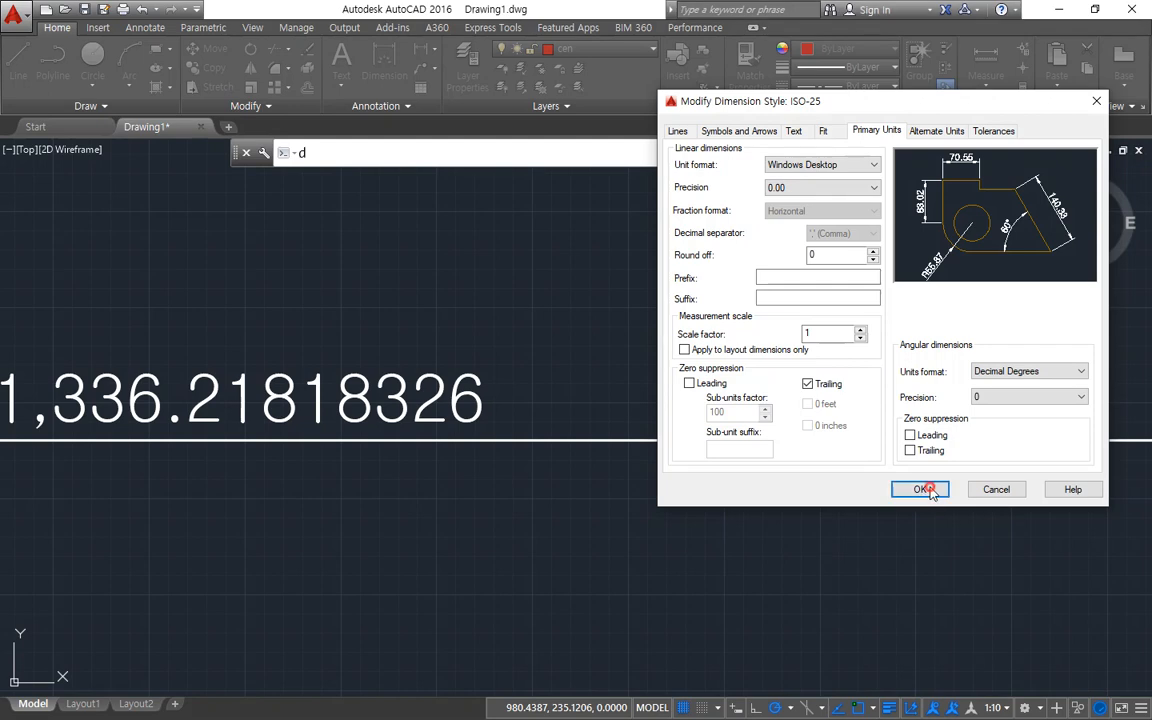
left_click(920, 489)
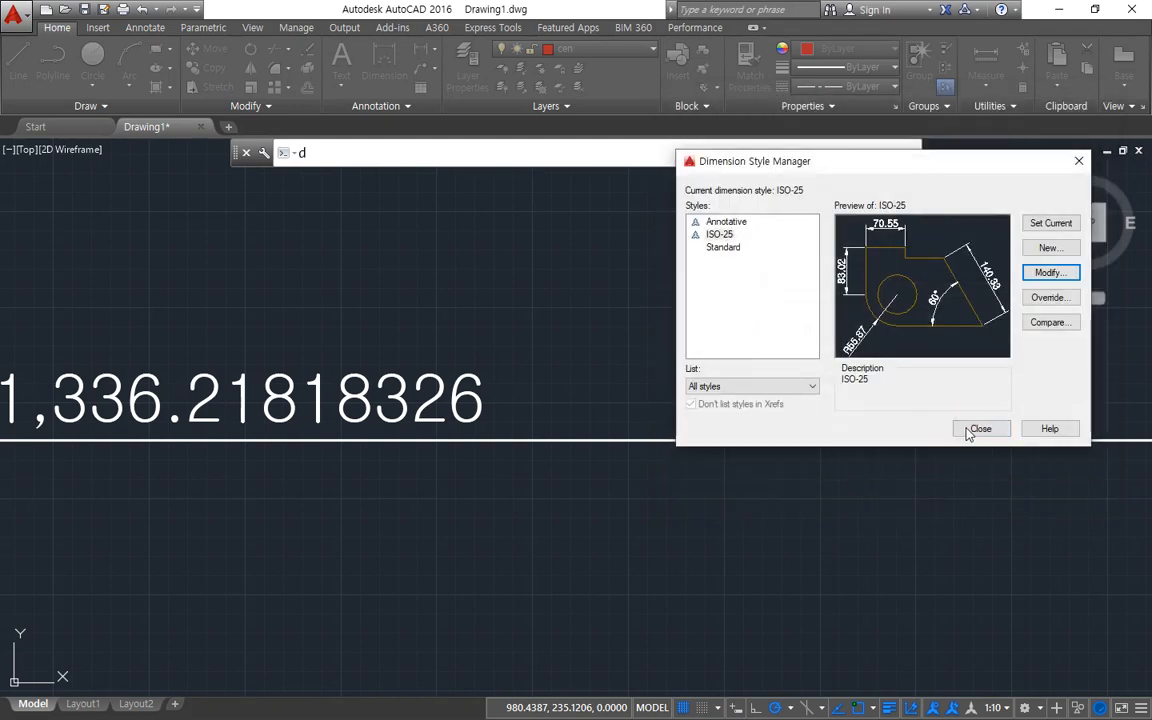
left_click(969, 430)
Add a horizontal linear dimension 200 units long above the long dimension.
left_click(384, 60)
left_click(432, 319)
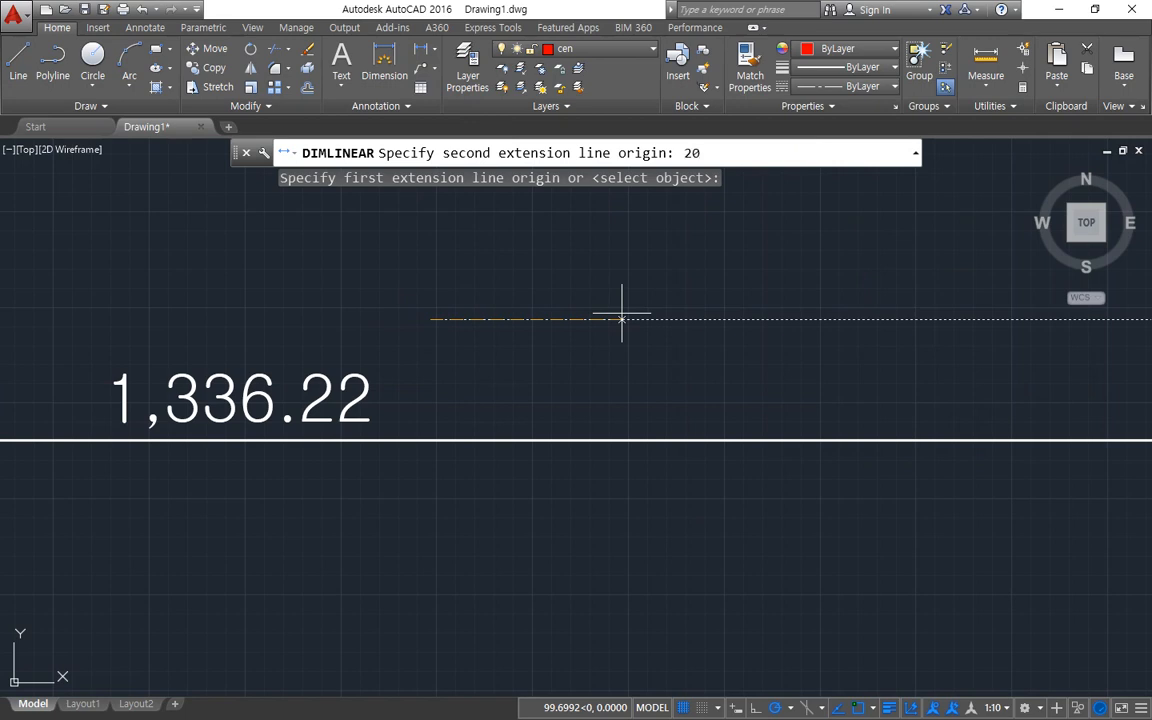
key("Return")
middle_click_drag(599, 249, 599, 540)
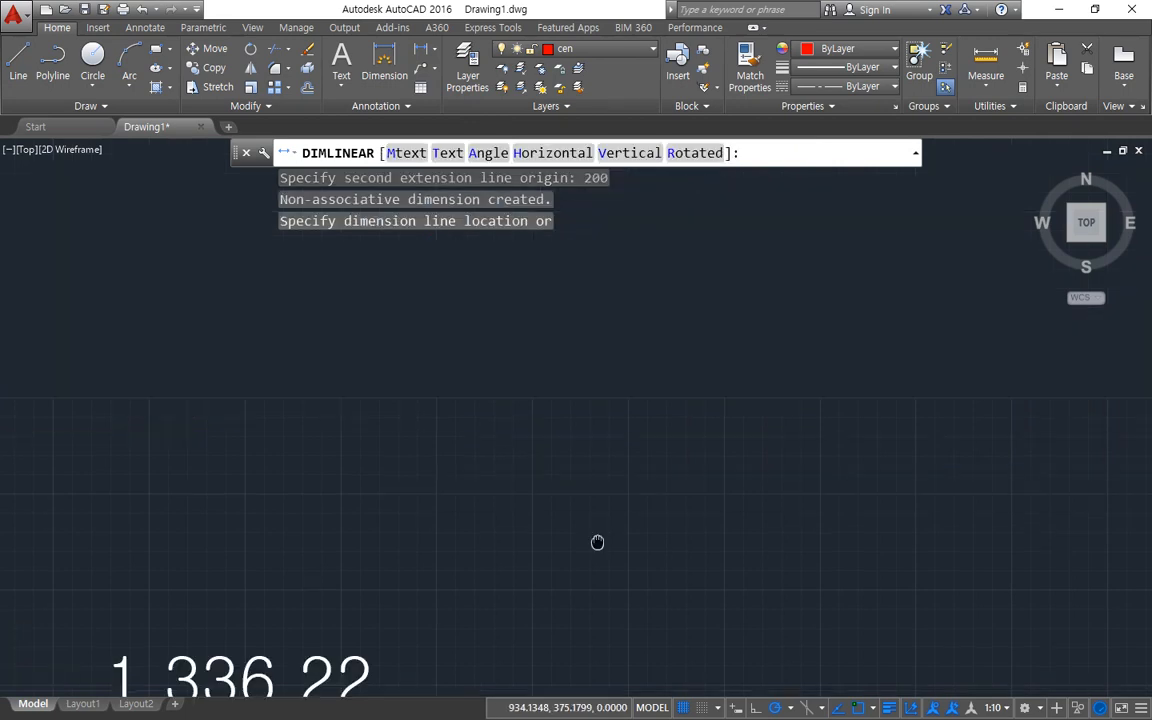
left_click(588, 459)
scroll(548, 367, "down", 2)
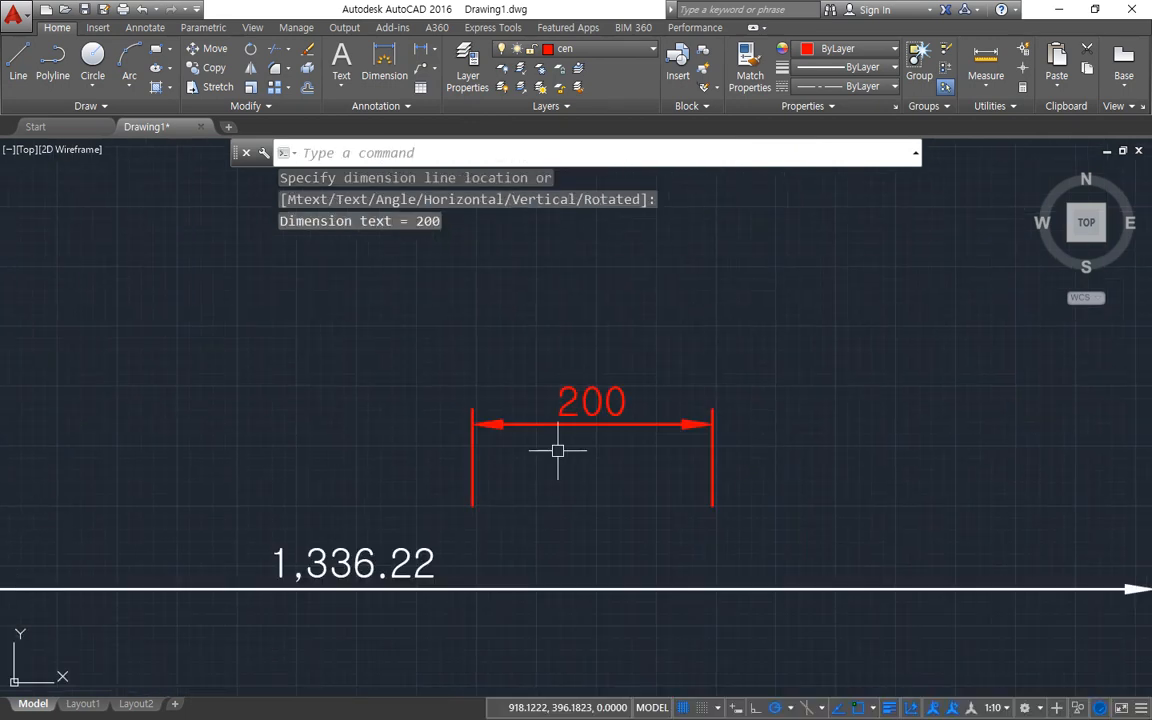
Match the properties of the long 1,336.22 dimension onto the red 200-unit dimension above it.
type("ma")
key("Return")
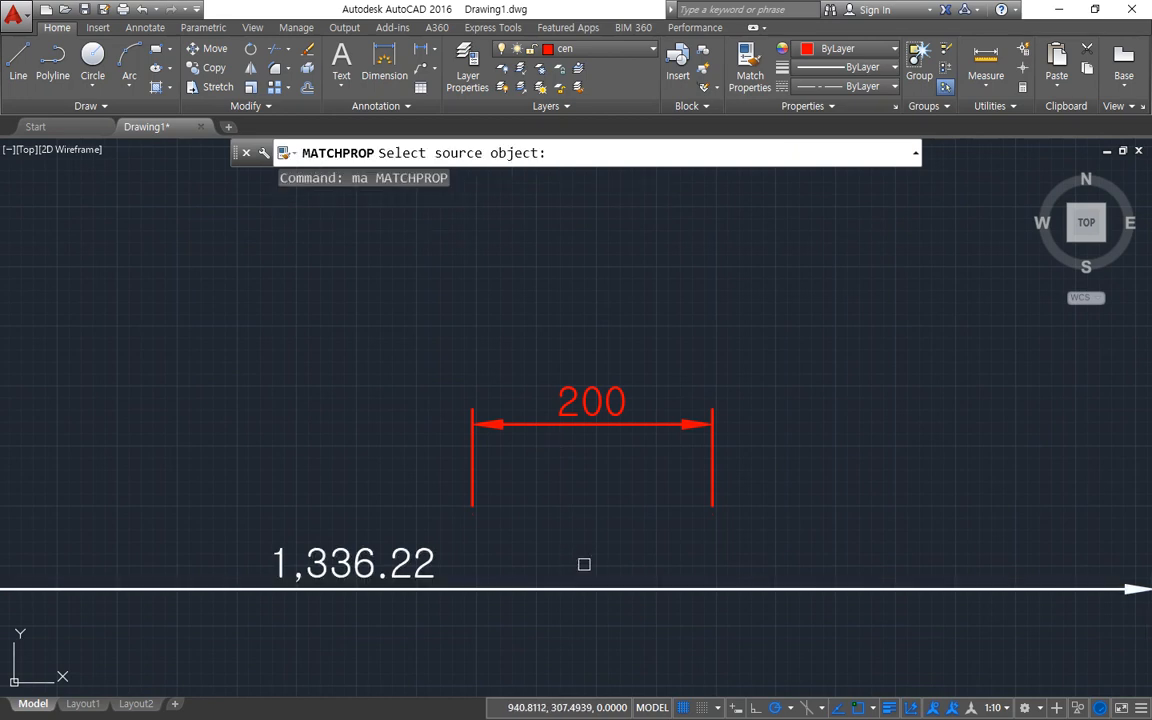
left_click(582, 588)
left_click(555, 422)
key("Return")
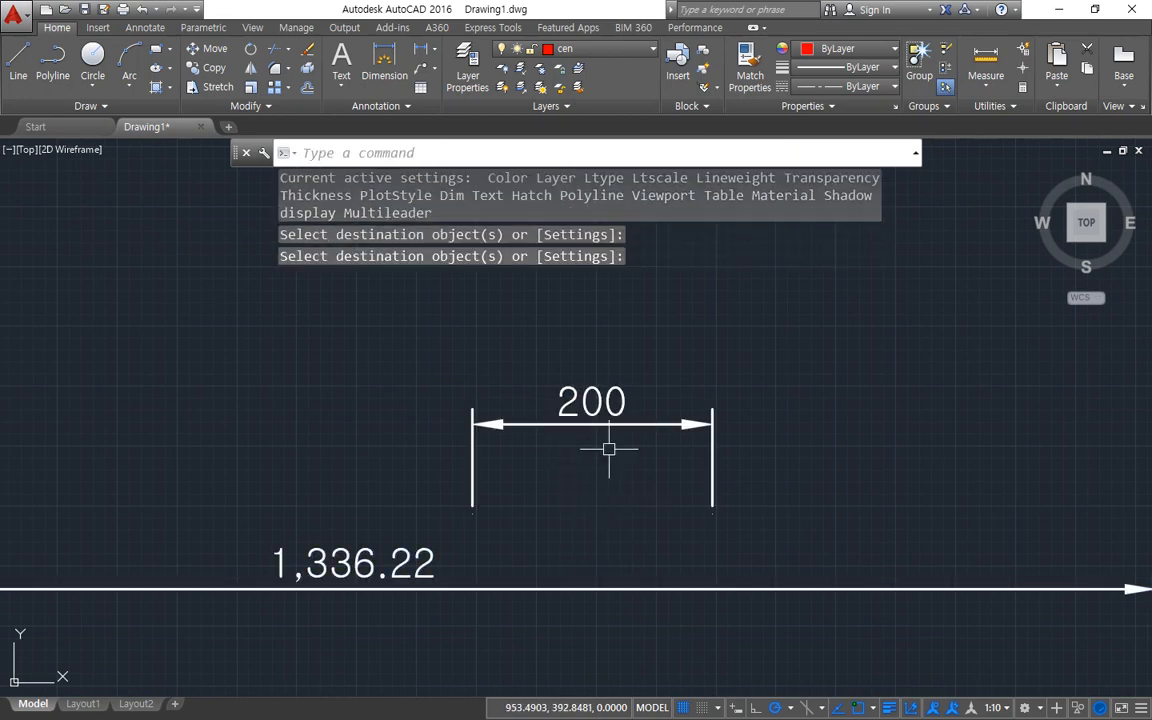
mouse_move(626, 461)
left_mouse_down()
mouse_move(638, 379)
mouse_move(620, 465)
left_mouse_up()
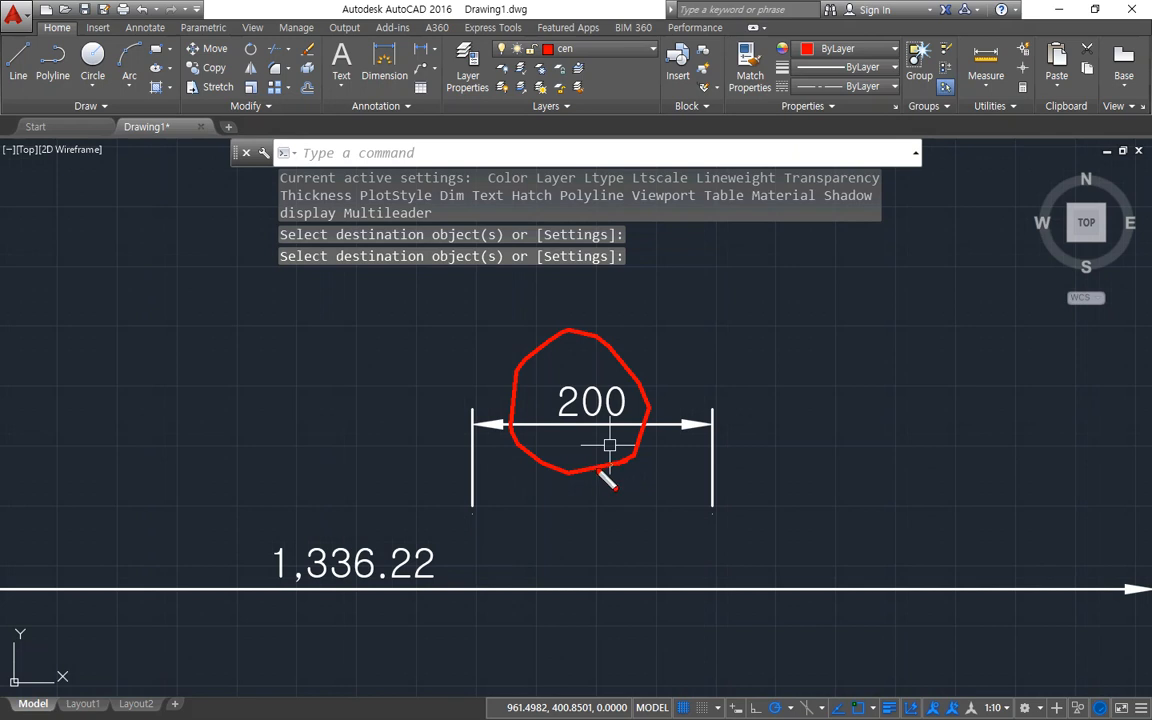
left_click_drag(544, 460, 608, 467)
key("Escape")
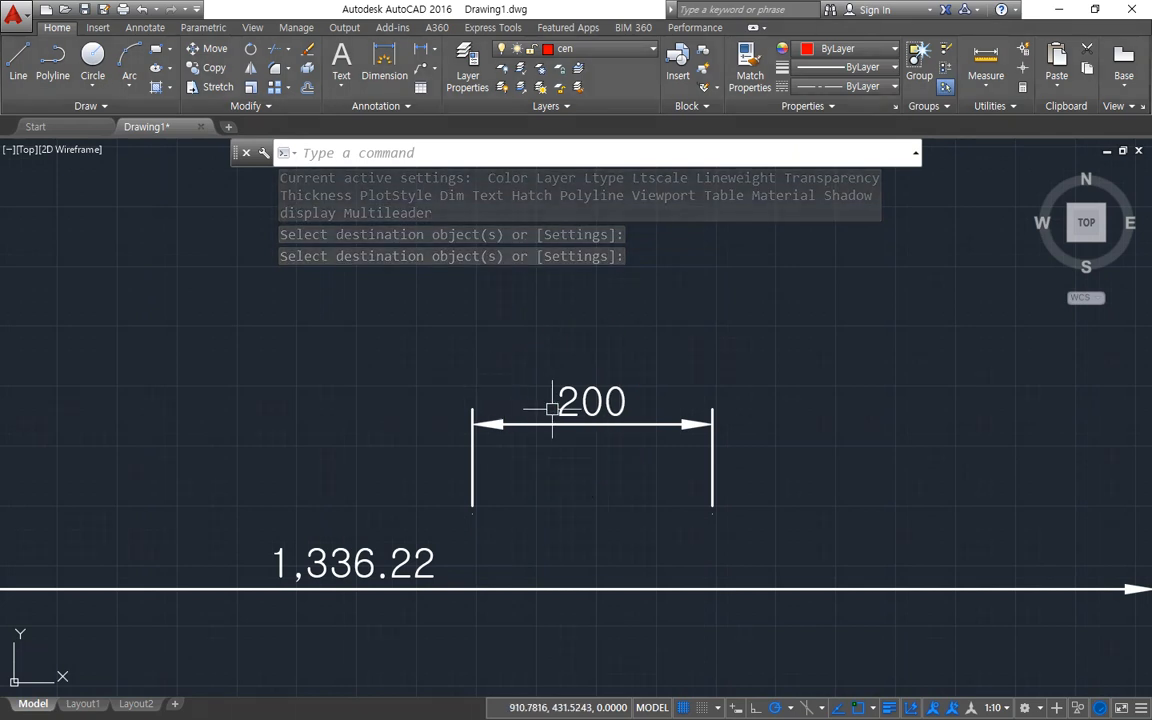
Move the 200-unit dimension horizontally to the left, above the long dimension's text.
type("m")
key("Return")
left_click(565, 429)
key("Return")
left_click(638, 472)
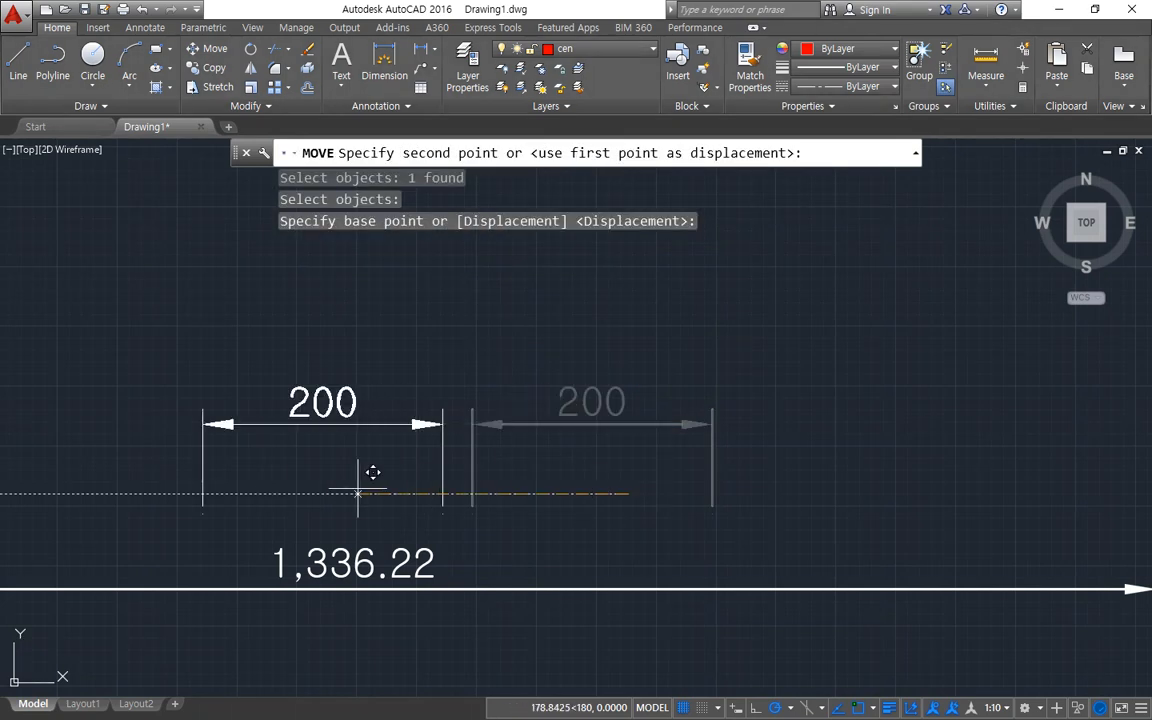
left_click(300, 476)
Modify the ISO-25 dimension style to turn off trailing zero suppression for linear dimensions, and apply the change.
type("d")
key("Return")
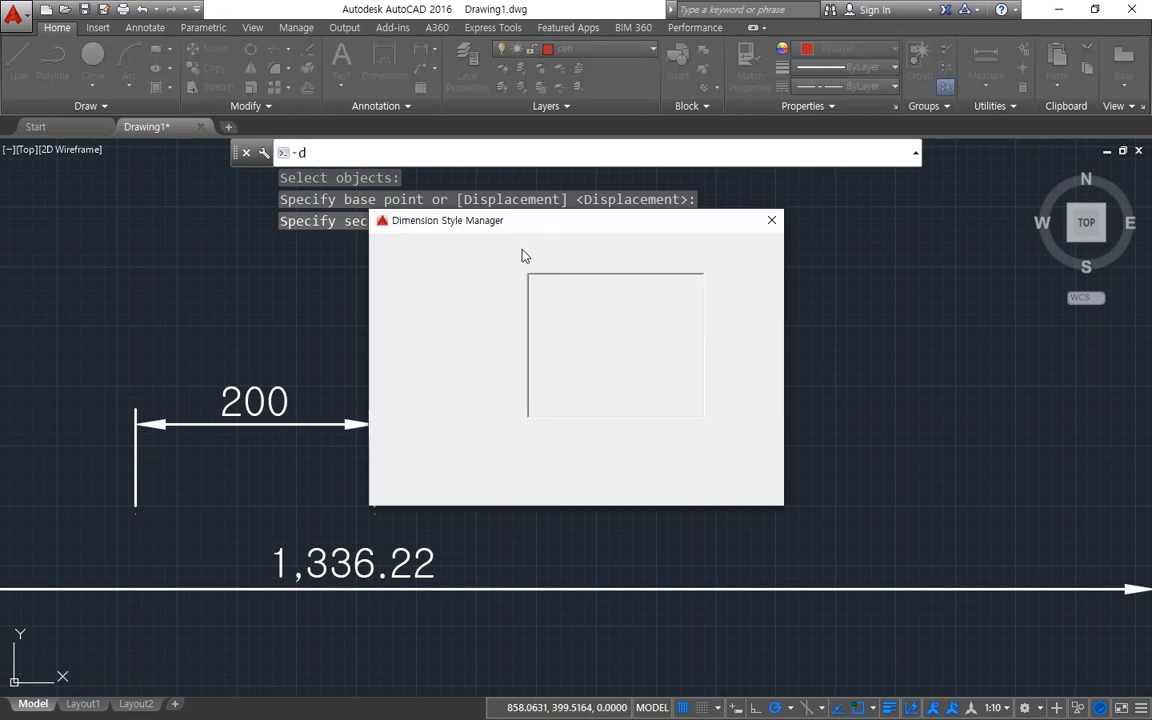
left_click_drag(535, 221, 754, 221)
left_click(950, 336)
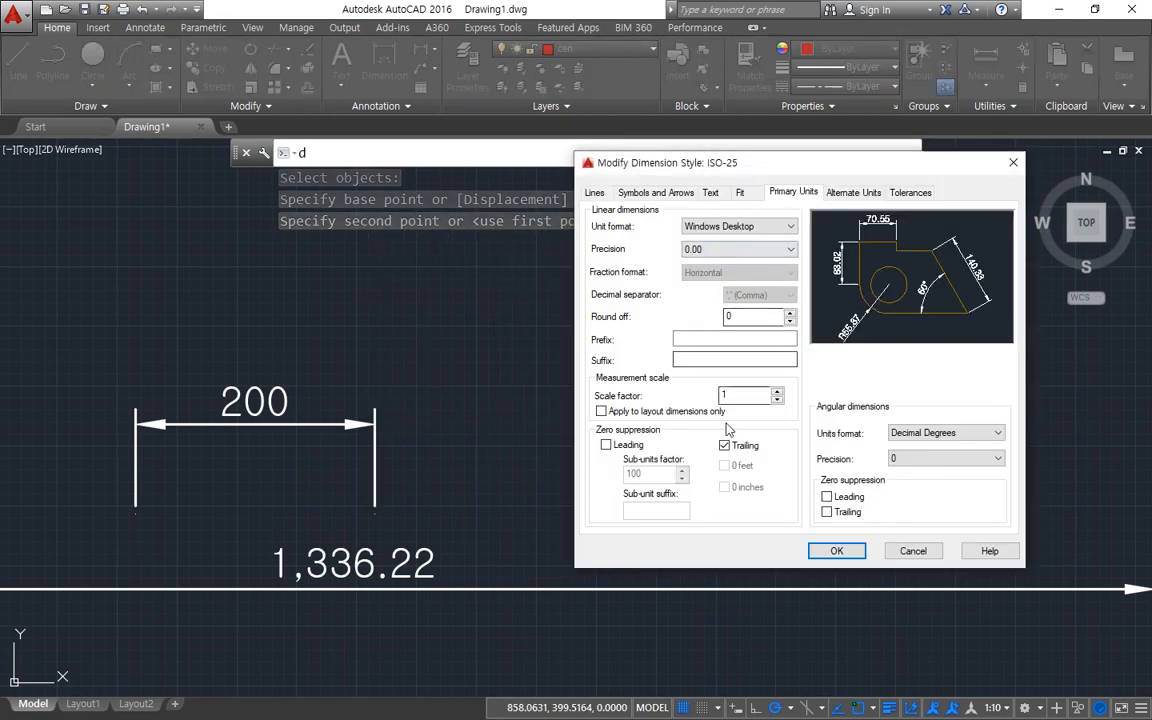
left_click(726, 446)
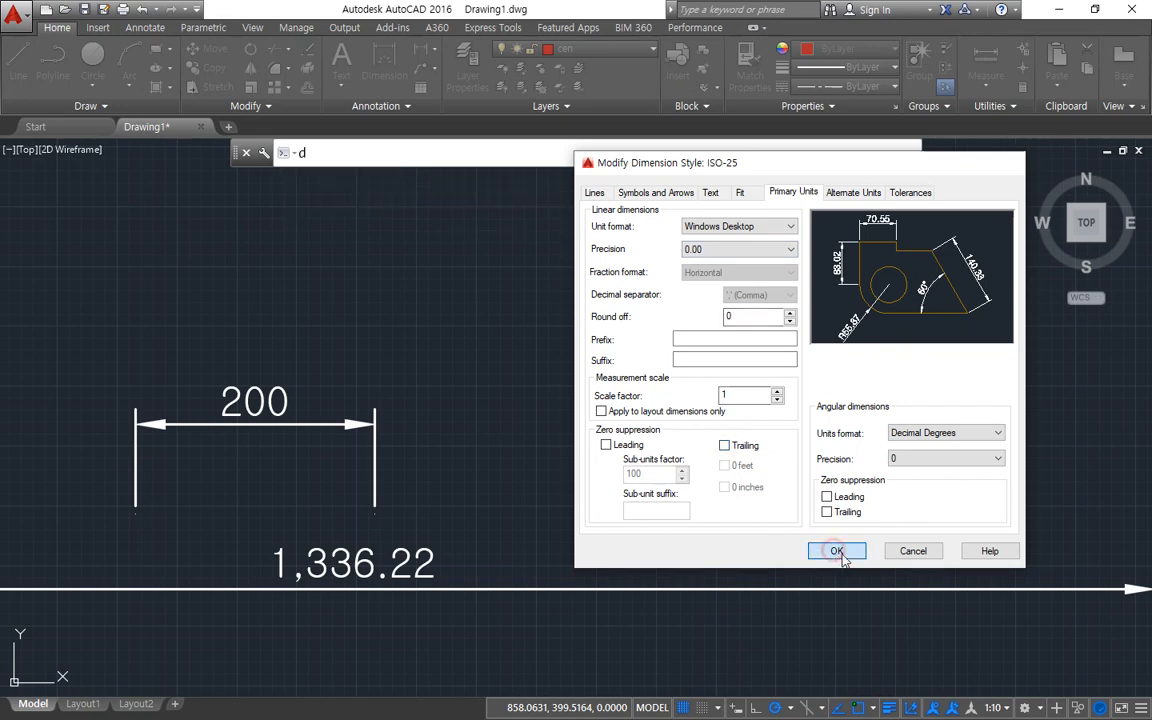
left_click(837, 551)
left_click(897, 491)
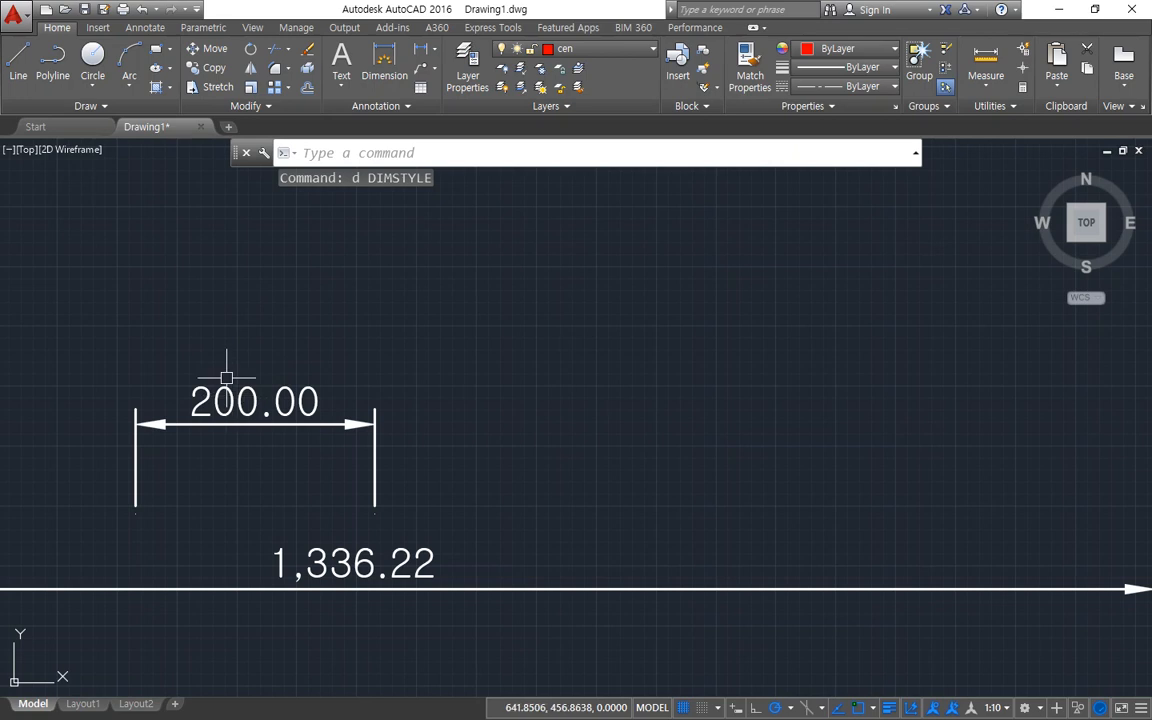
Try trailing zero suppression in the ISO-25 primary units, and review the round off, prefix and suffix settings.
type("d")
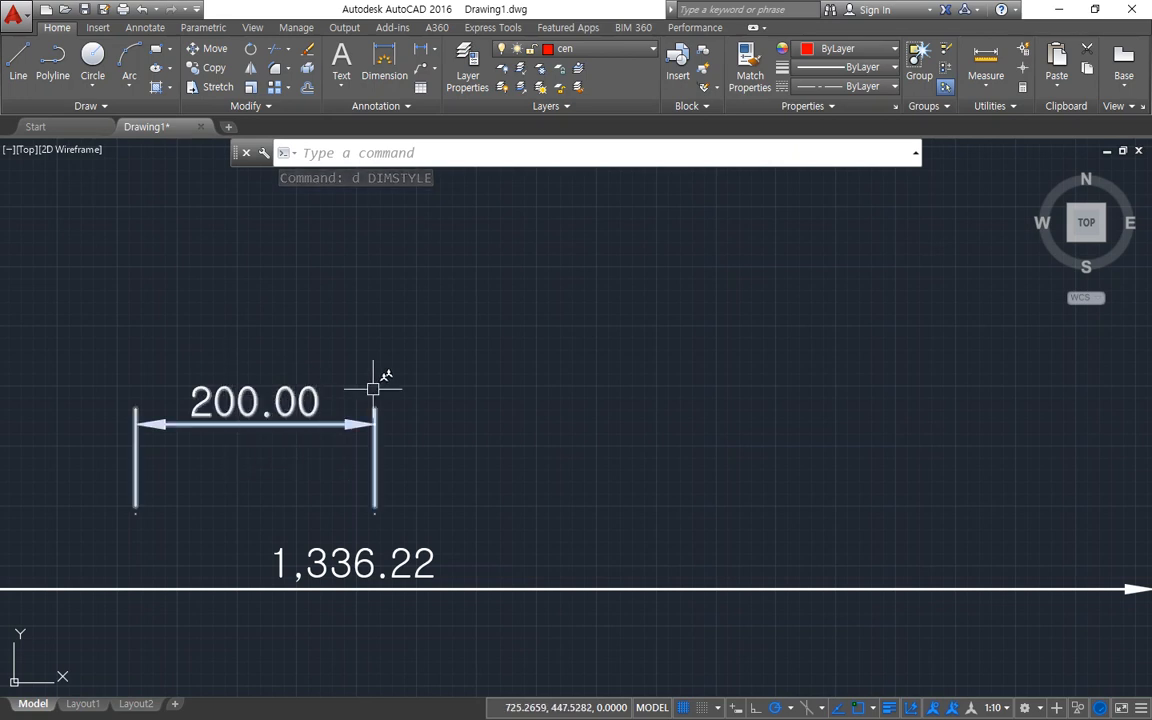
key("Return")
left_click_drag(571, 234, 754, 248)
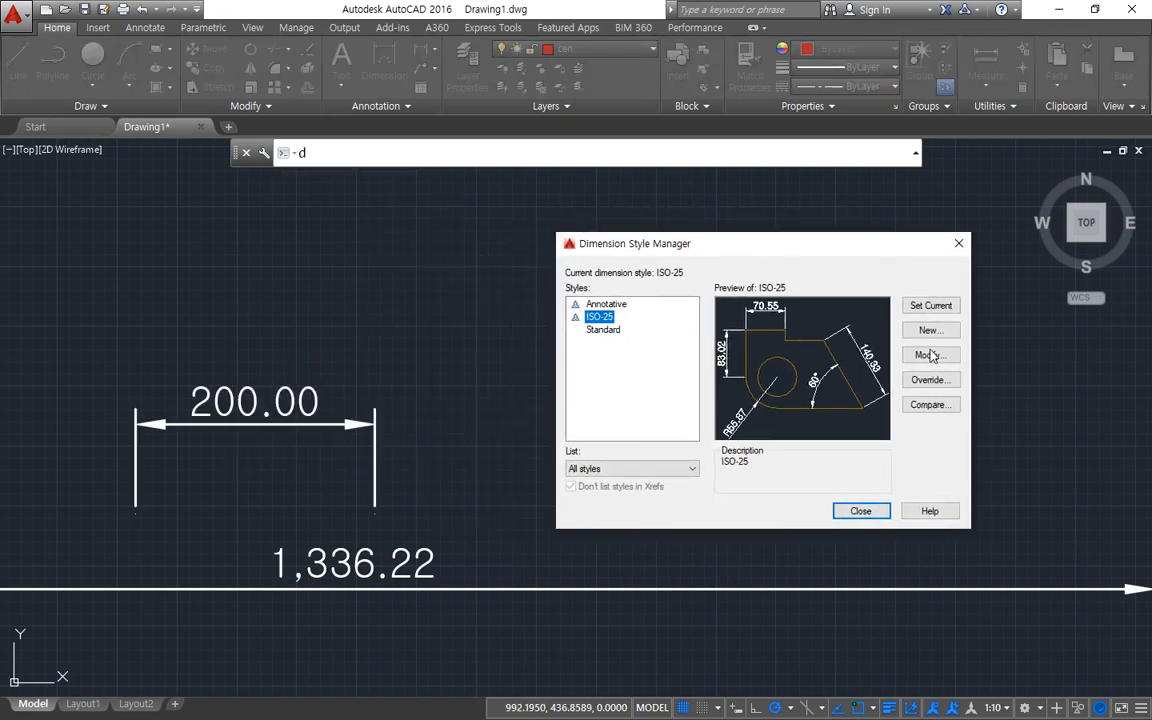
left_click(933, 356)
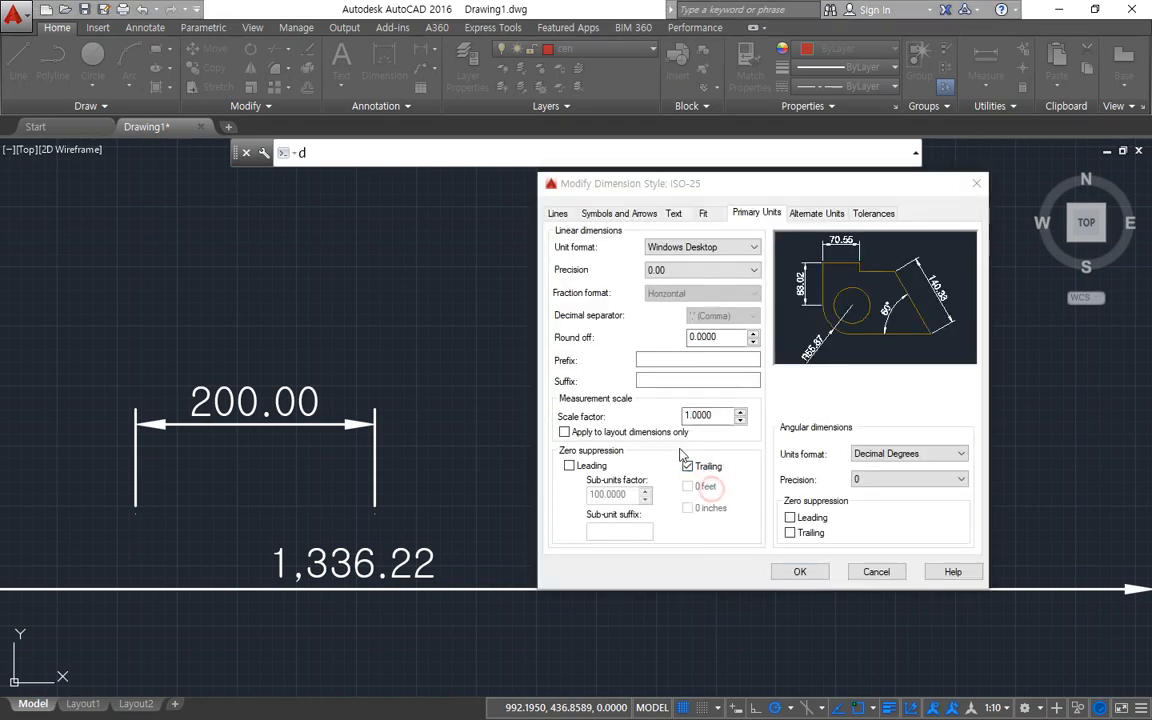
mouse_move(750, 440)
left_mouse_down()
mouse_move(655, 470)
mouse_move(738, 495)
mouse_move(525, 395)
mouse_move(372, 380)
mouse_move(340, 402)
left_mouse_up()
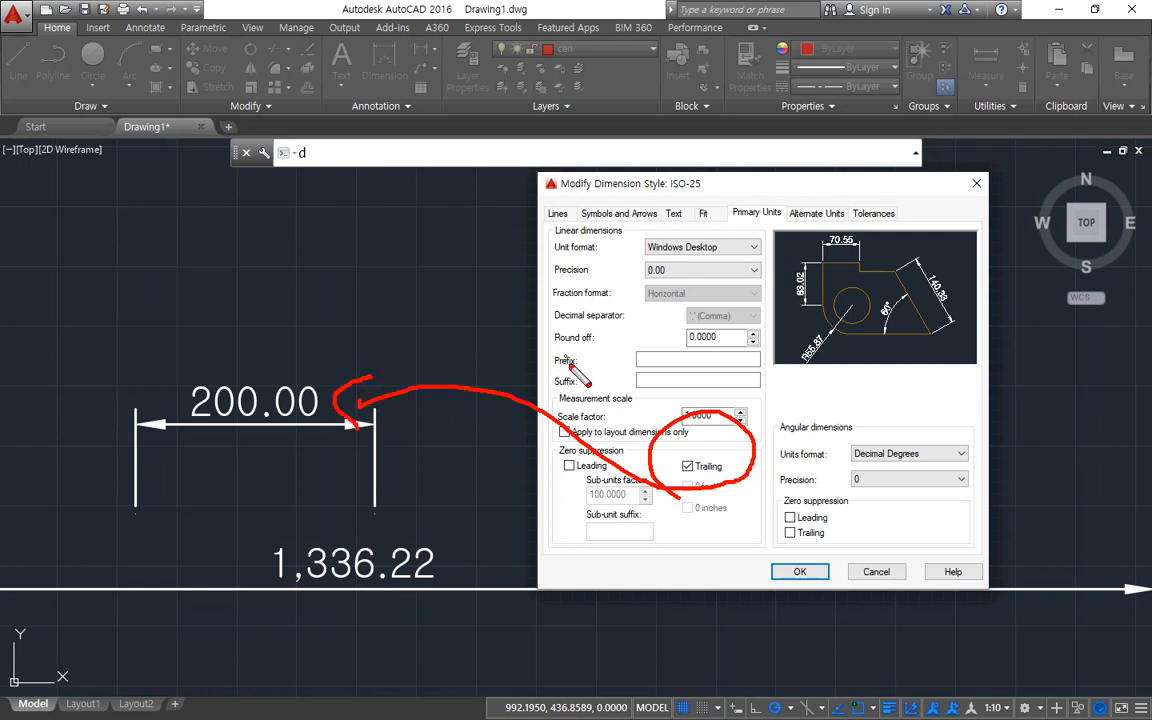
left_click_drag(554, 348, 746, 354)
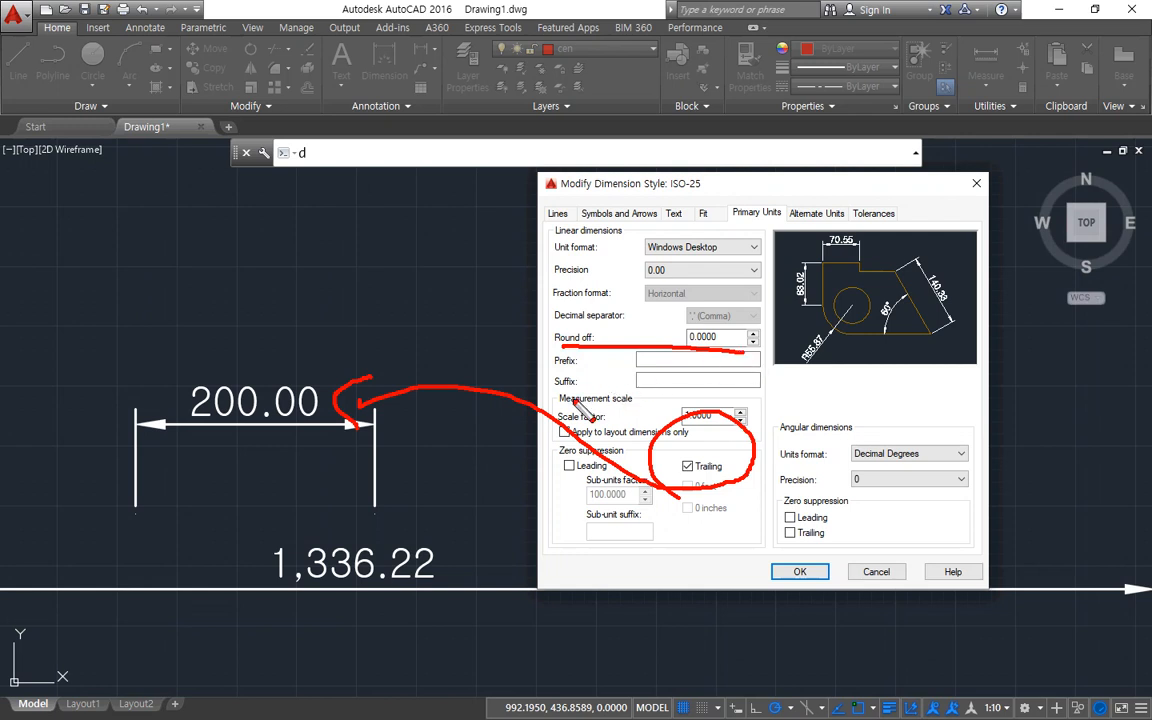
mouse_move(573, 400)
left_mouse_down()
mouse_move(575, 350)
mouse_move(775, 370)
mouse_move(640, 402)
mouse_move(545, 383)
mouse_move(580, 340)
mouse_move(770, 362)
mouse_move(568, 410)
left_mouse_up()
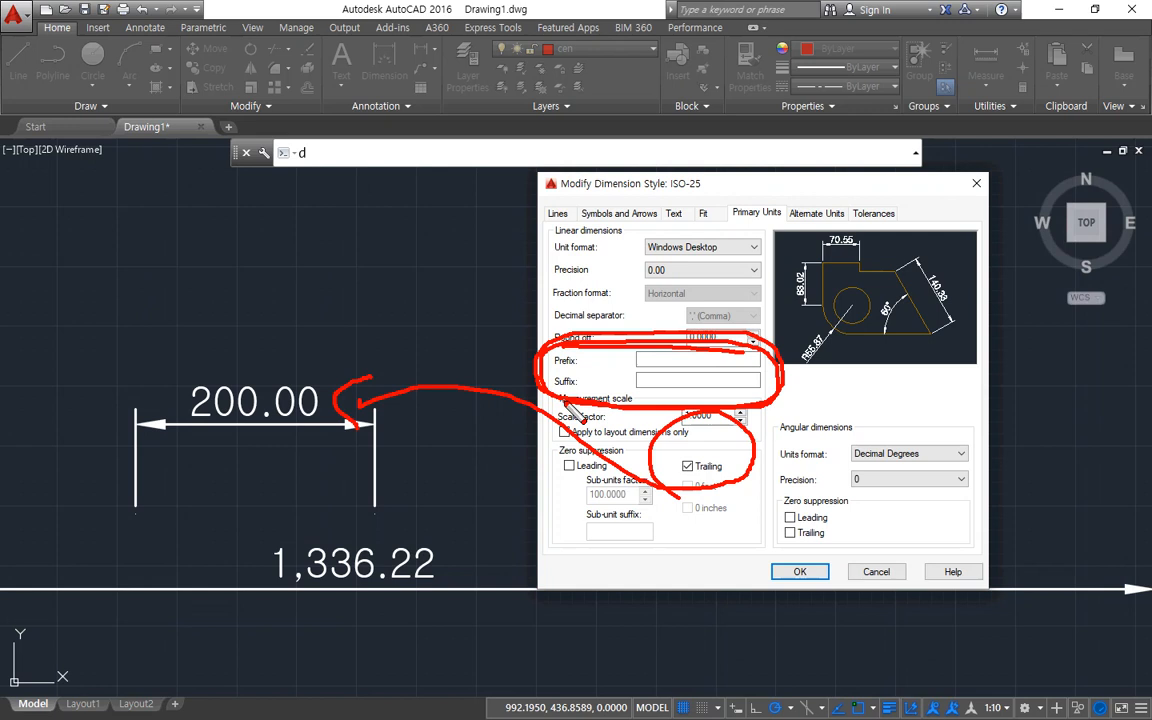
right_click(8, 320)
left_click(59, 671)
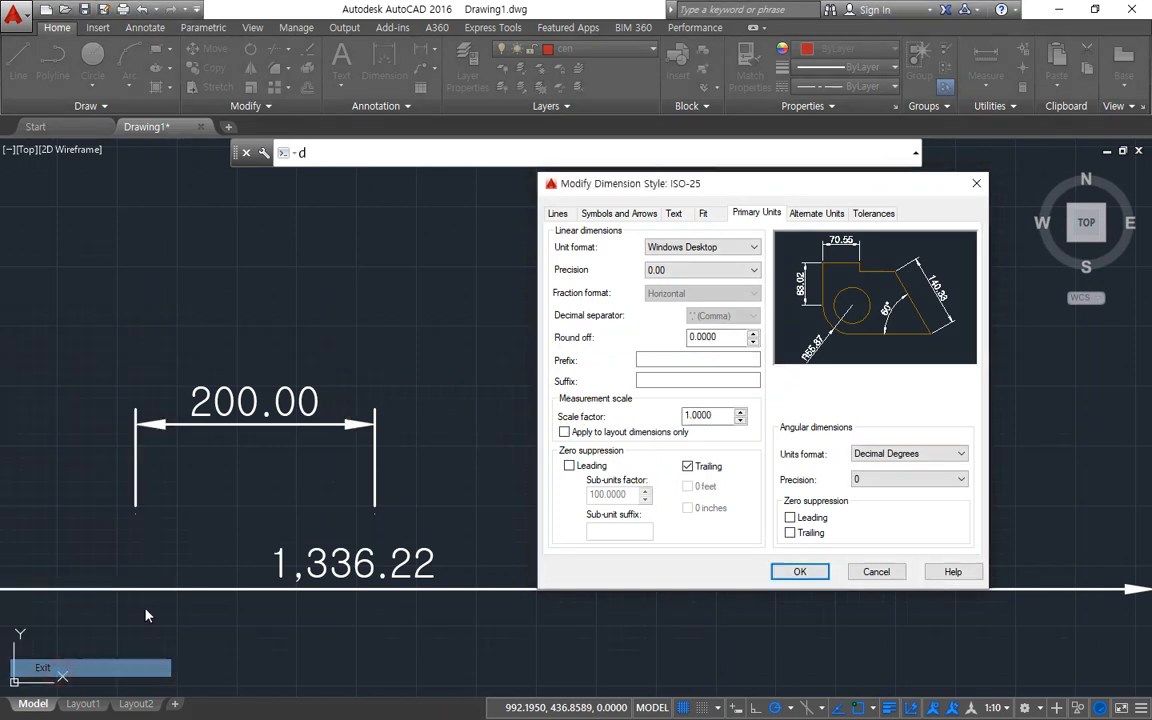
mouse_move(664, 396)
left_mouse_down()
mouse_move(645, 352)
mouse_move(700, 362)
mouse_move(688, 396)
mouse_move(645, 375)
left_mouse_up()
mouse_move(752, 226)
left_mouse_down()
mouse_move(807, 220)
mouse_move(812, 201)
left_mouse_up()
left_click_drag(828, 246, 715, 370)
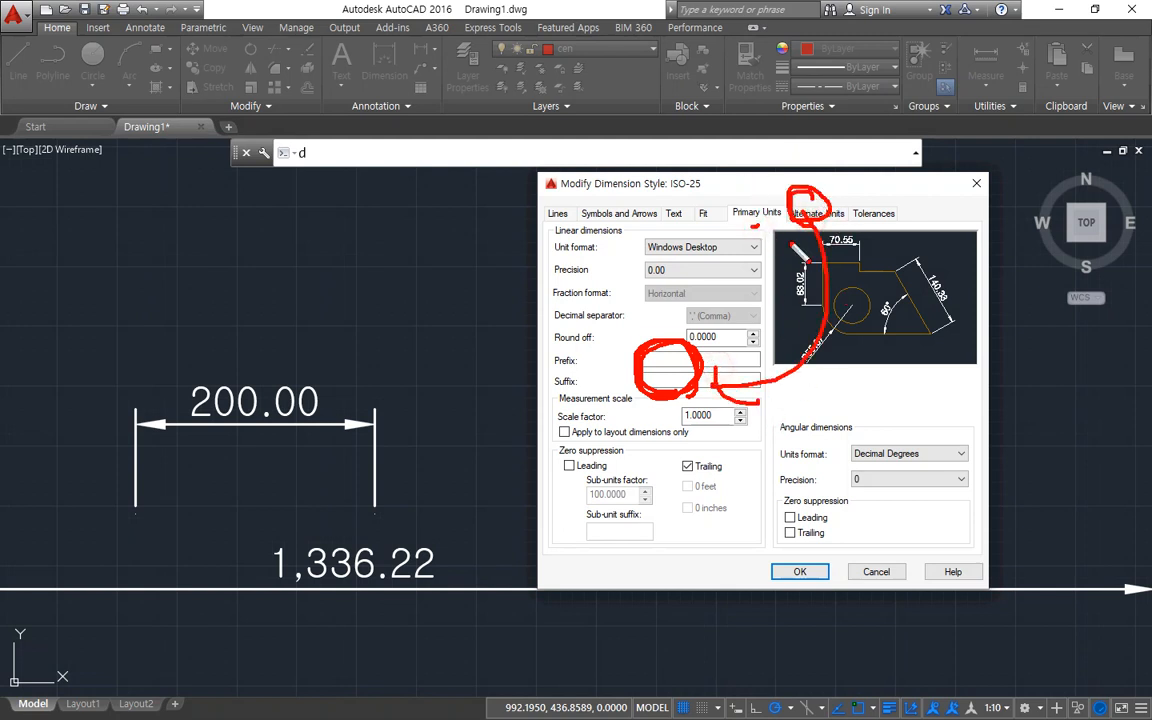
key("Escape")
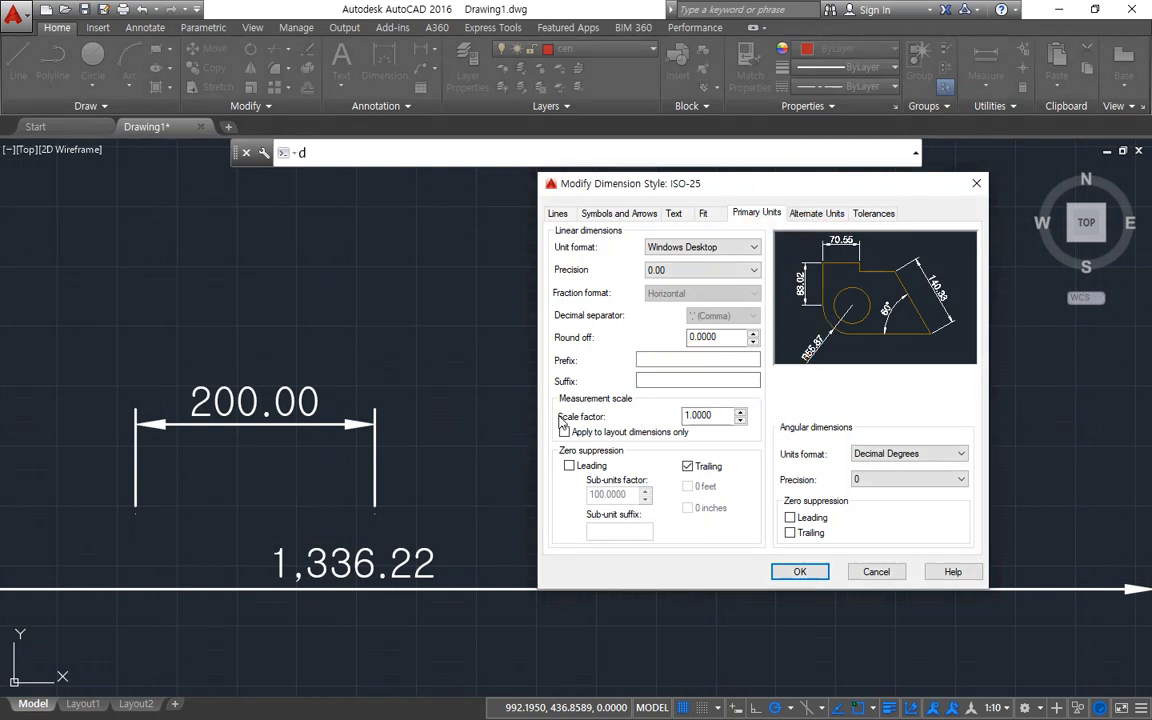
Examine the measurement scale factor of ISO-25, and leave the style settings without applying any changes.
key("ctrl+2")
mouse_move(625, 437)
left_mouse_down()
mouse_move(527, 420)
mouse_move(733, 391)
mouse_move(640, 441)
mouse_move(598, 441)
left_mouse_up()
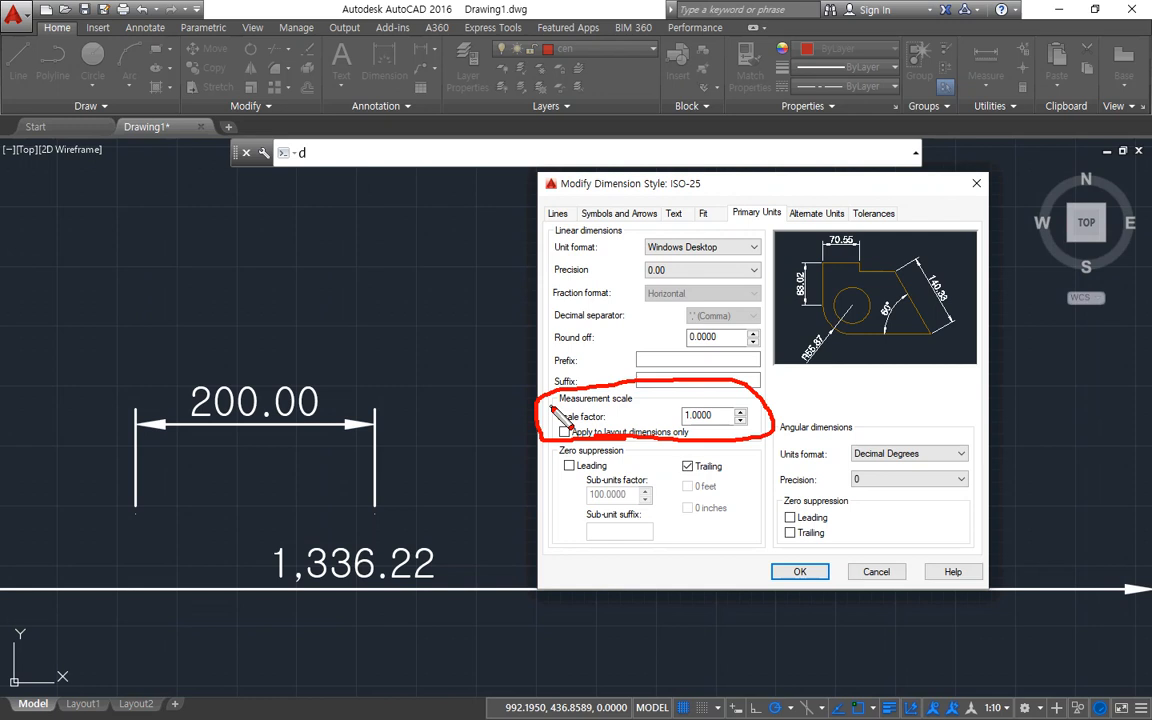
key("Escape")
key("Escape")
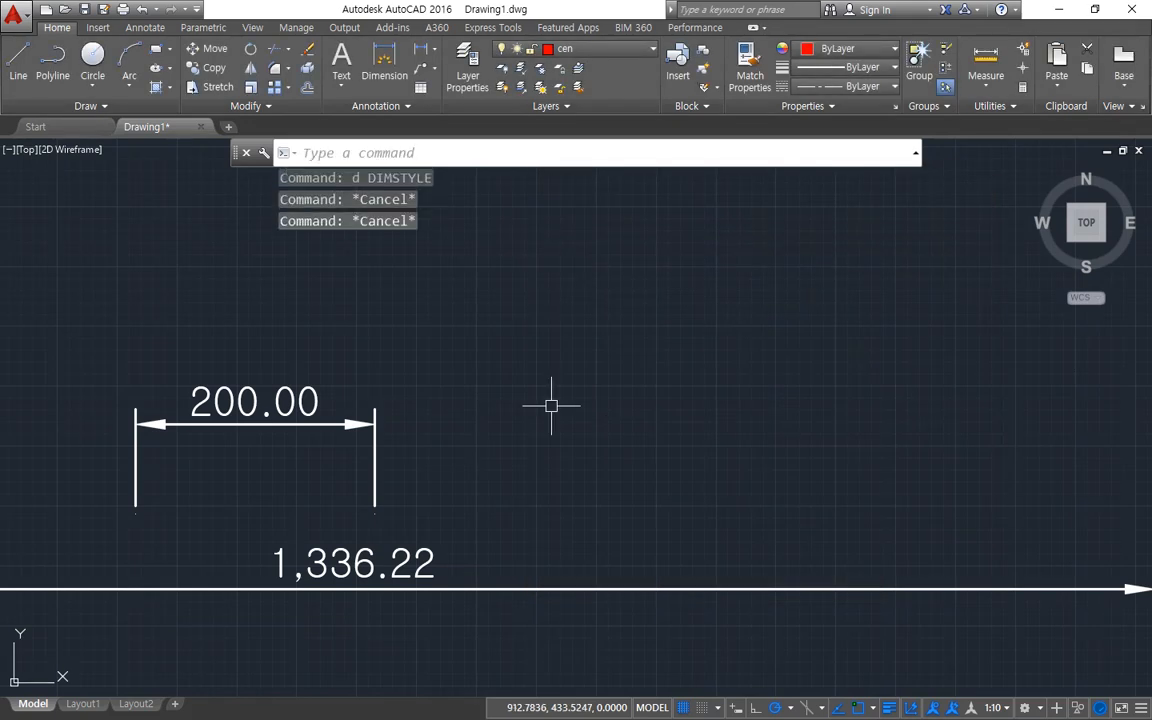
Erase both the 200-unit dimension and the long 1,336.22 dimension.
scroll(551, 405, "down", 3)
left_click(532, 550)
left_click(375, 406)
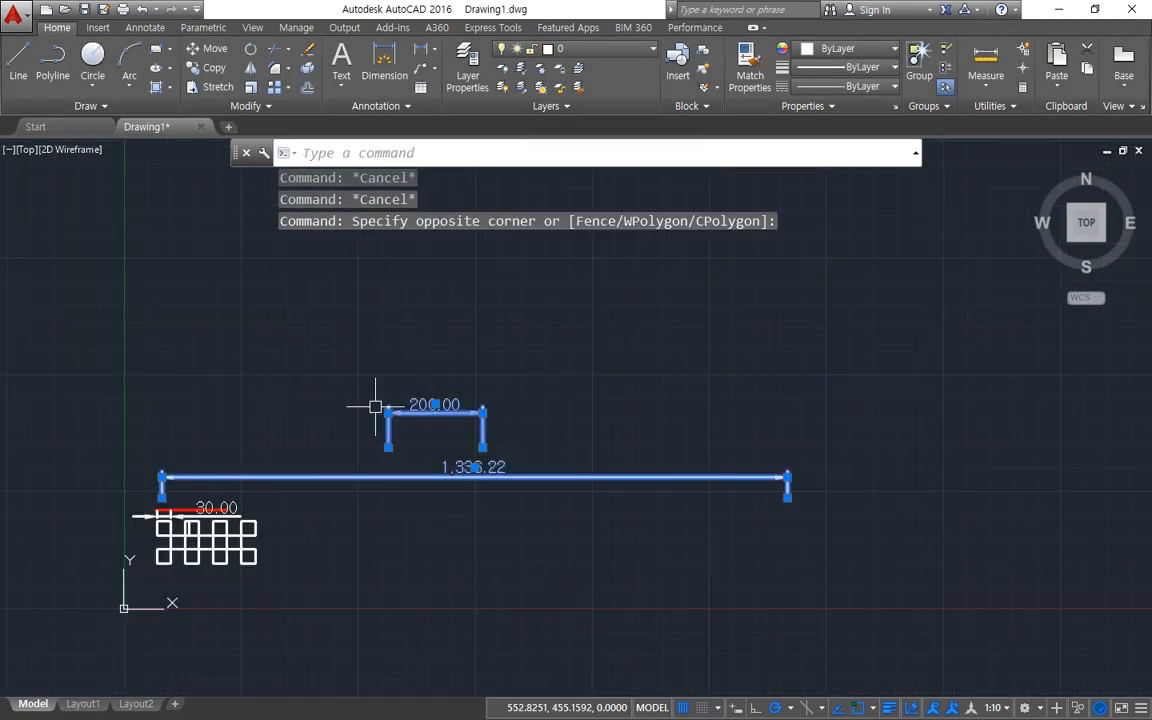
type("e")
key("Return")
Erase the annotative 30-unit dimension and the red line above the grid of squares.
scroll(167, 522, "up", 5)
left_click(405, 470)
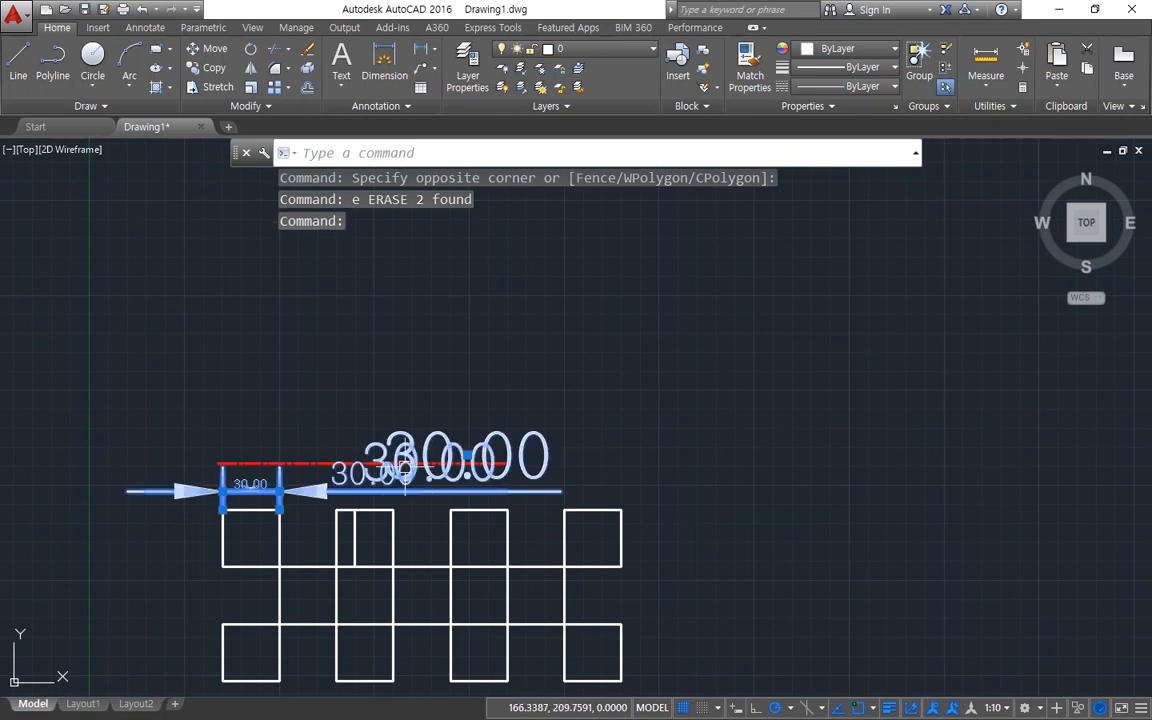
type("e")
key("Return")
left_click(332, 466)
type("e")
key("Return")
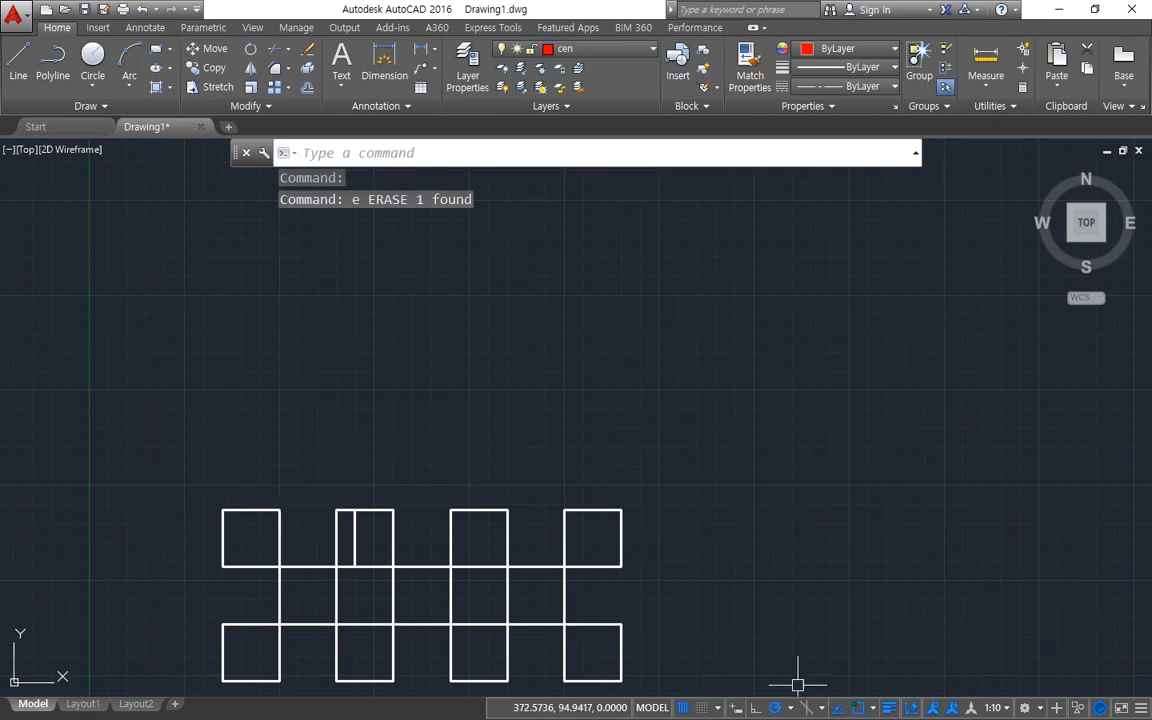
Set the annotation scale to 1:4 and regenerate the model.
left_click(993, 708)
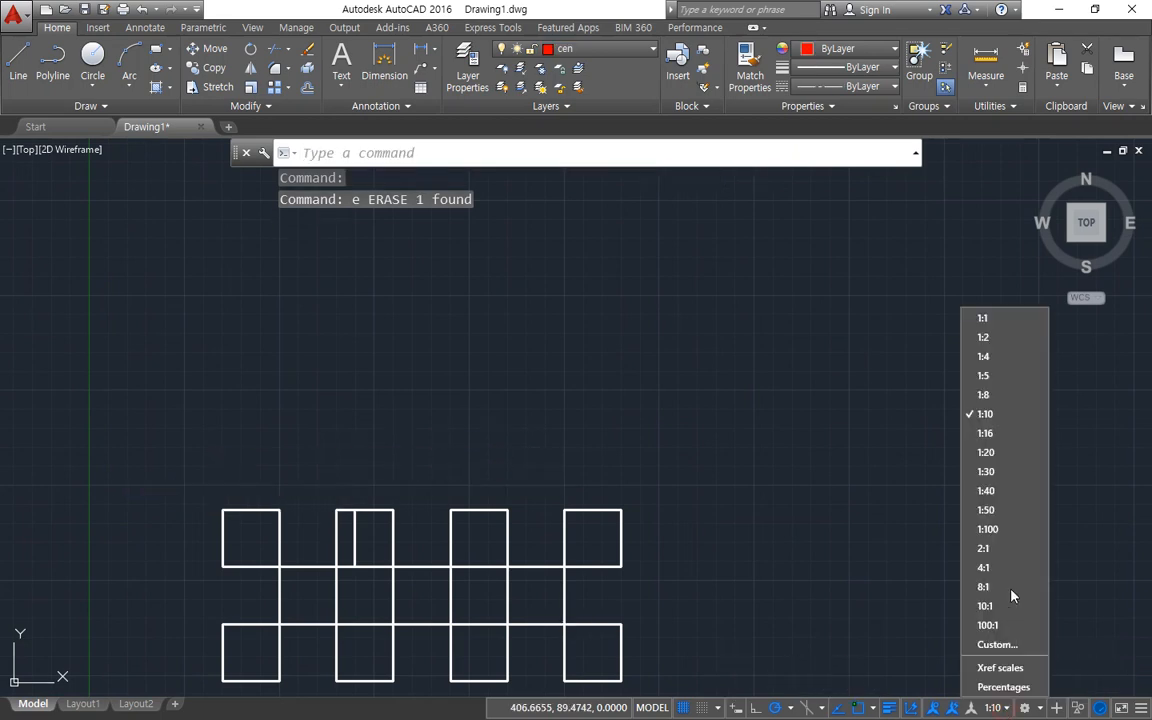
left_click(992, 357)
type("re")
key("Return")
Erase the annotative hatch inside the second square of the upper row.
scroll(360, 550, "up", 5)
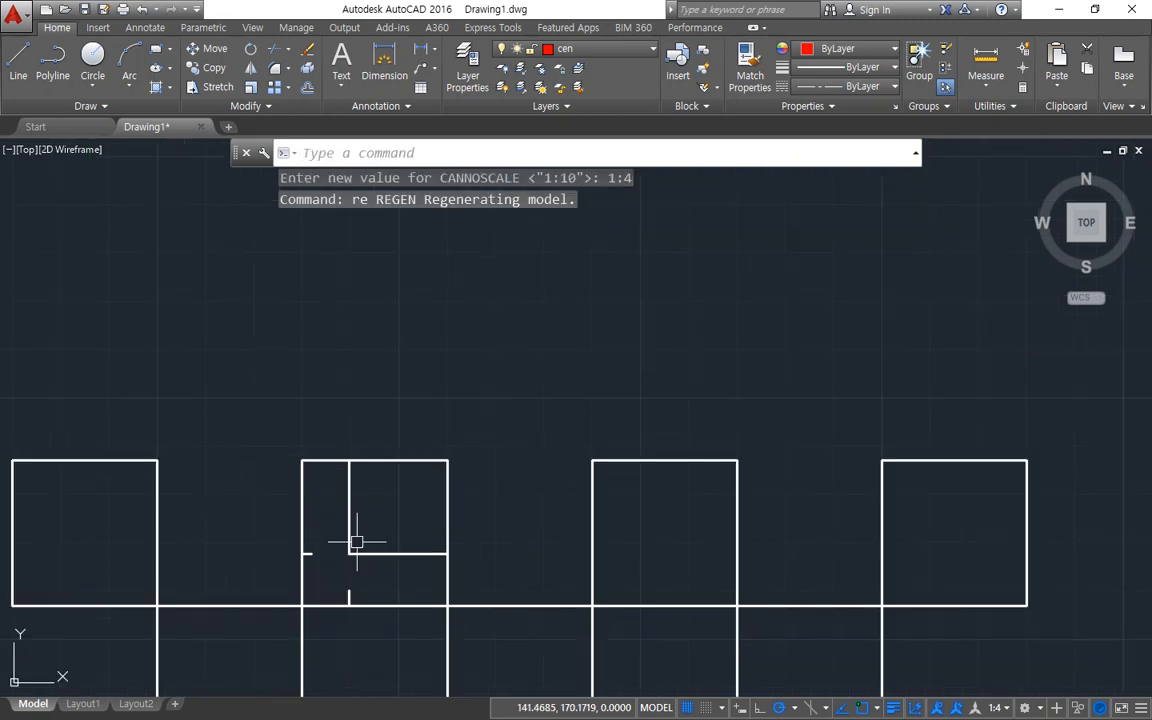
left_click(365, 561)
type("e")
key("Return")
scroll(363, 600, "down", 4)
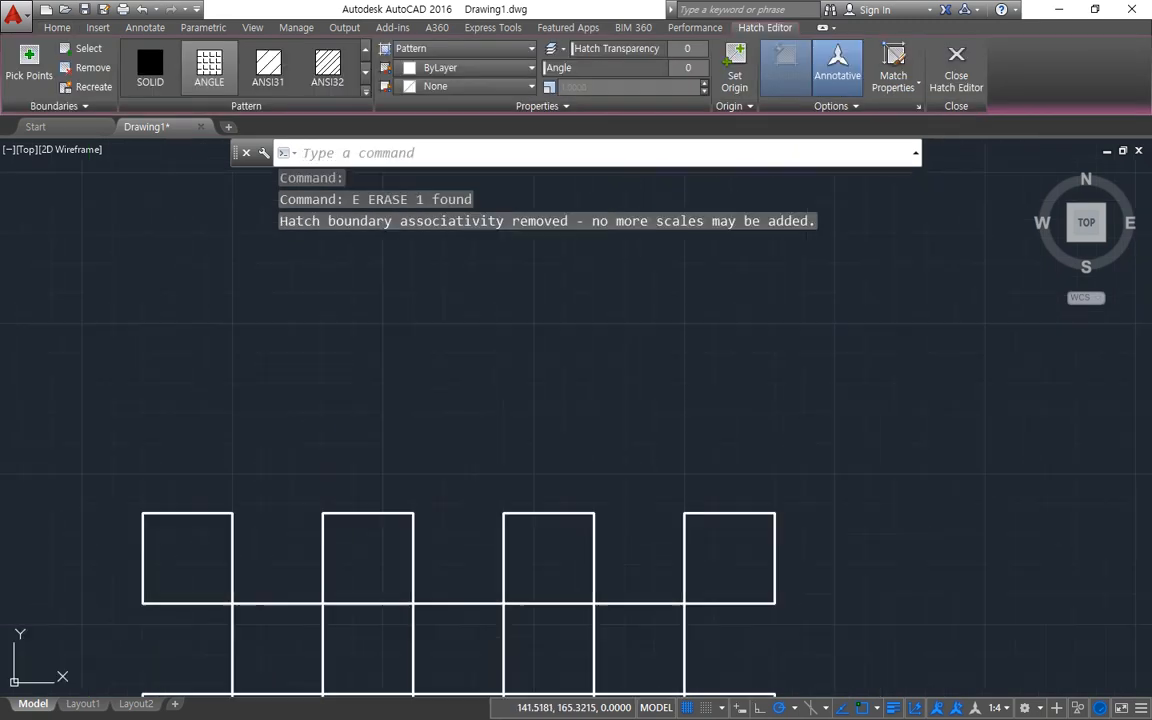
middle_click_drag(450, 540, 378, 527)
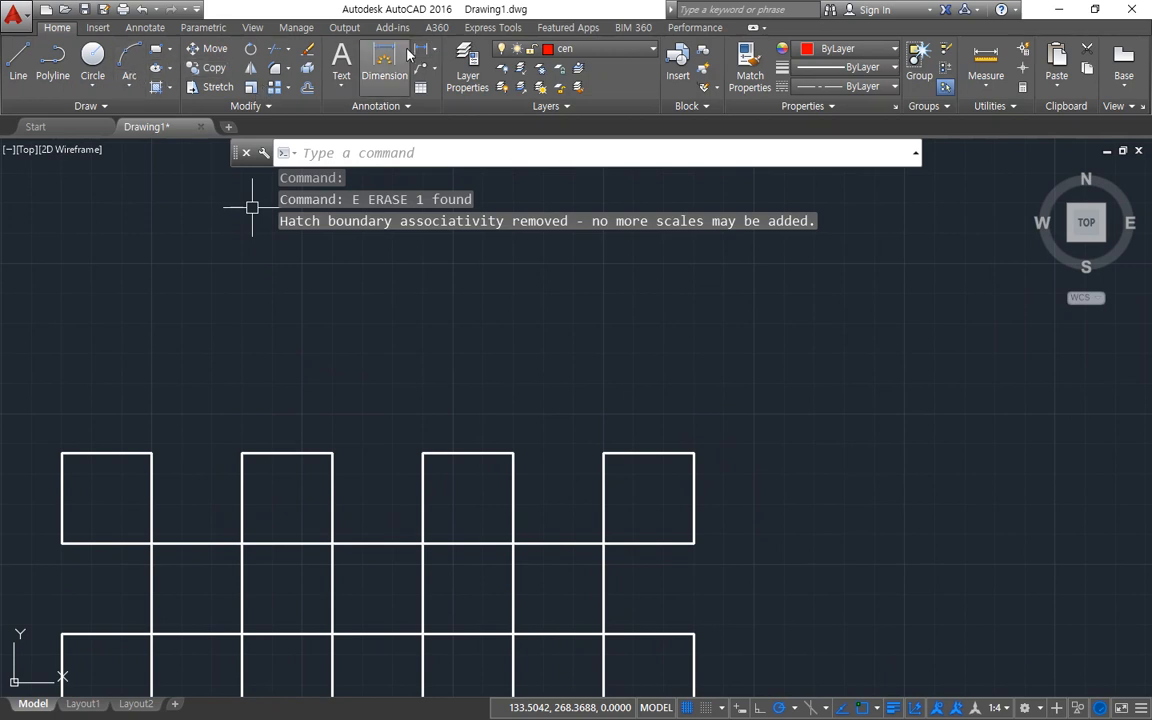
left_click(416, 50)
left_click(514, 453)
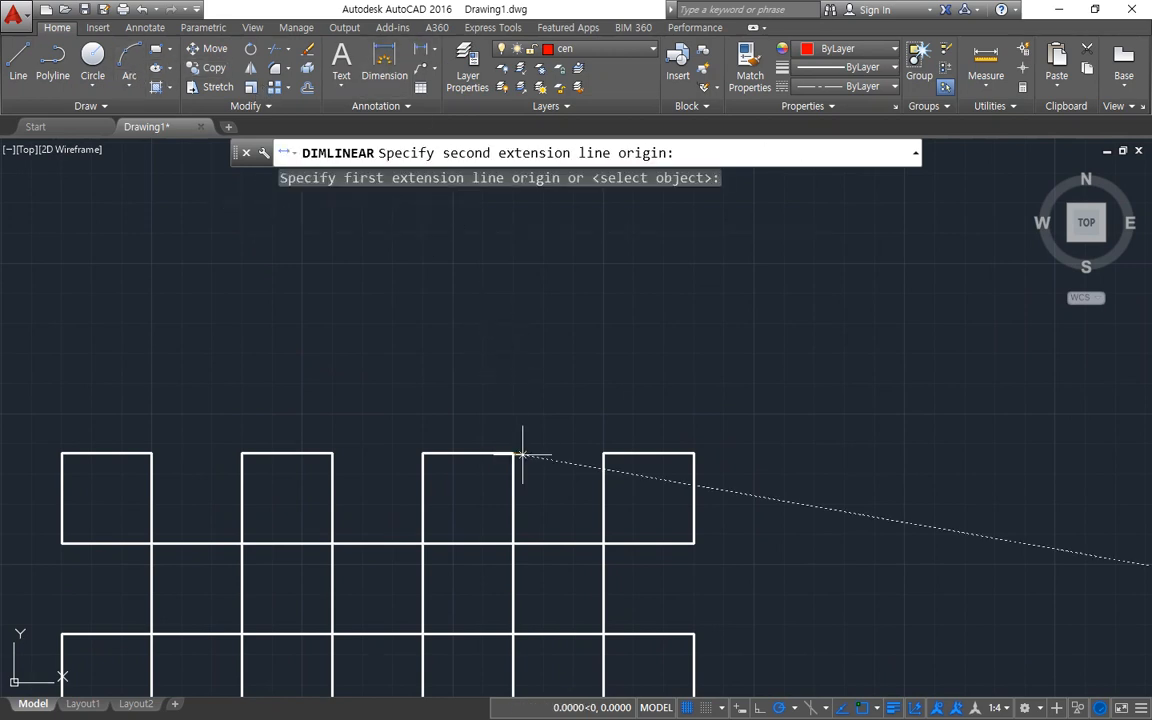
left_click(603, 453)
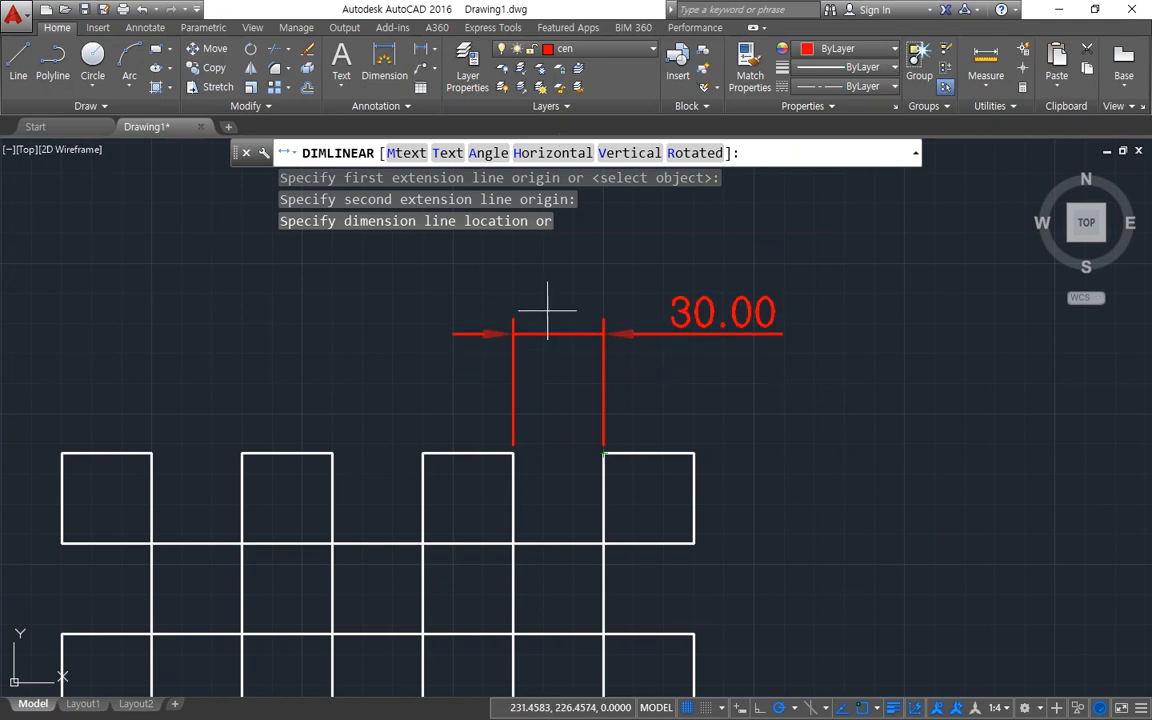
key("Escape")
Make layer col current and add a horizontal linear dimension across the 30-unit gap between the third and fourth upper squares.
left_click(592, 50)
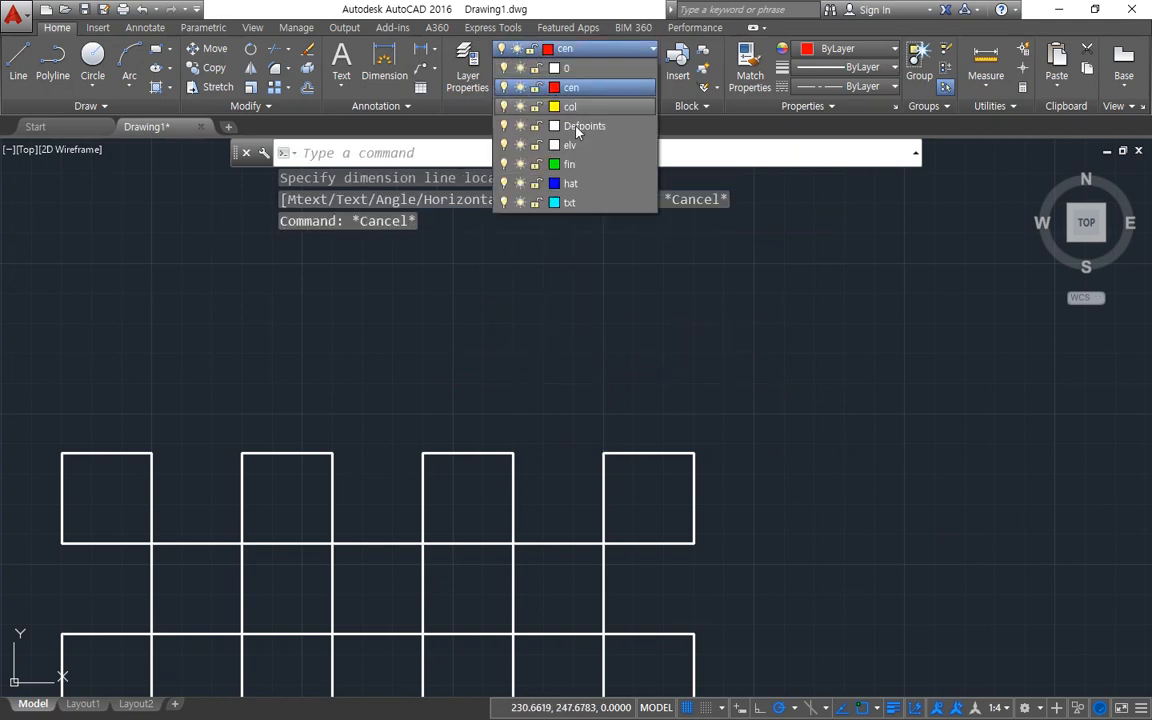
left_click(571, 108)
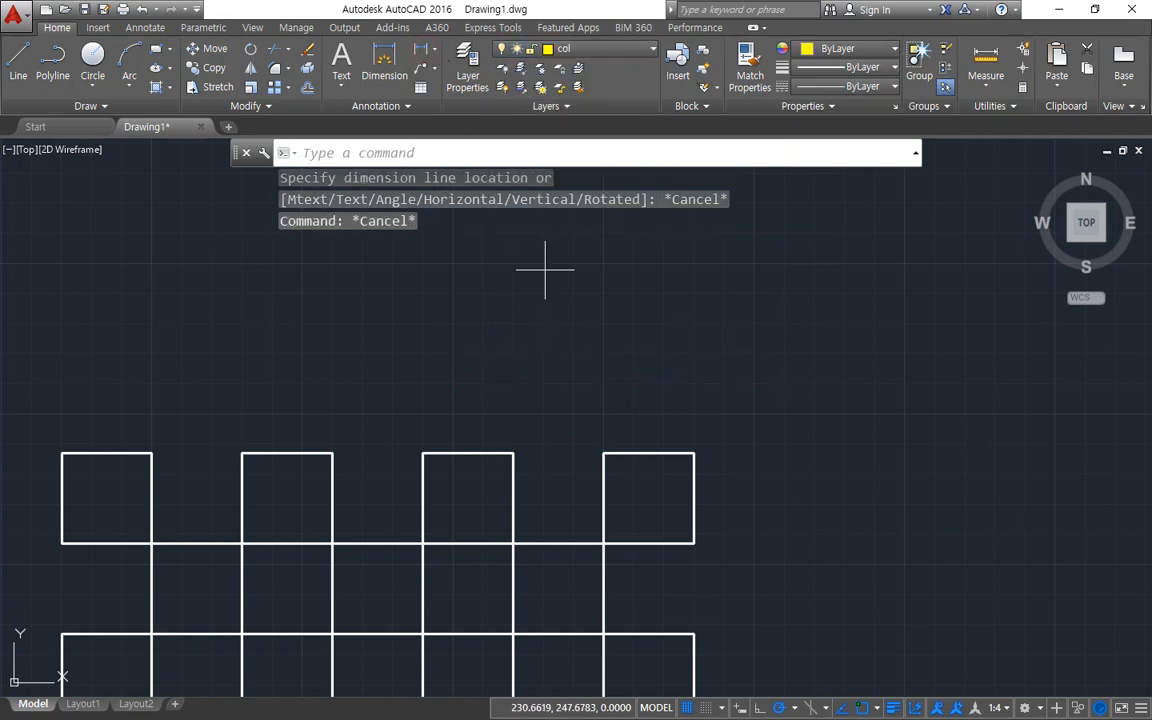
key("Return")
left_click(513, 453)
left_click(603, 453)
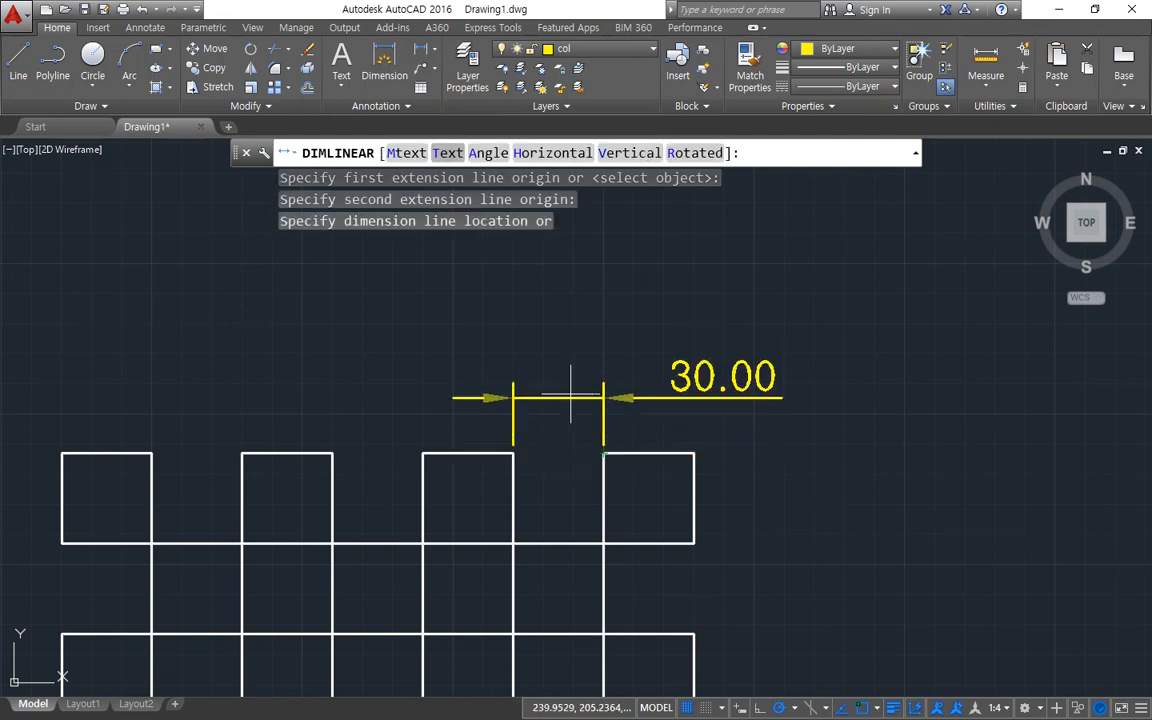
left_click(559, 357)
Suppress trailing zeros for linear dimensions in the primary units of the ISO-25 dimension style.
type("-d")
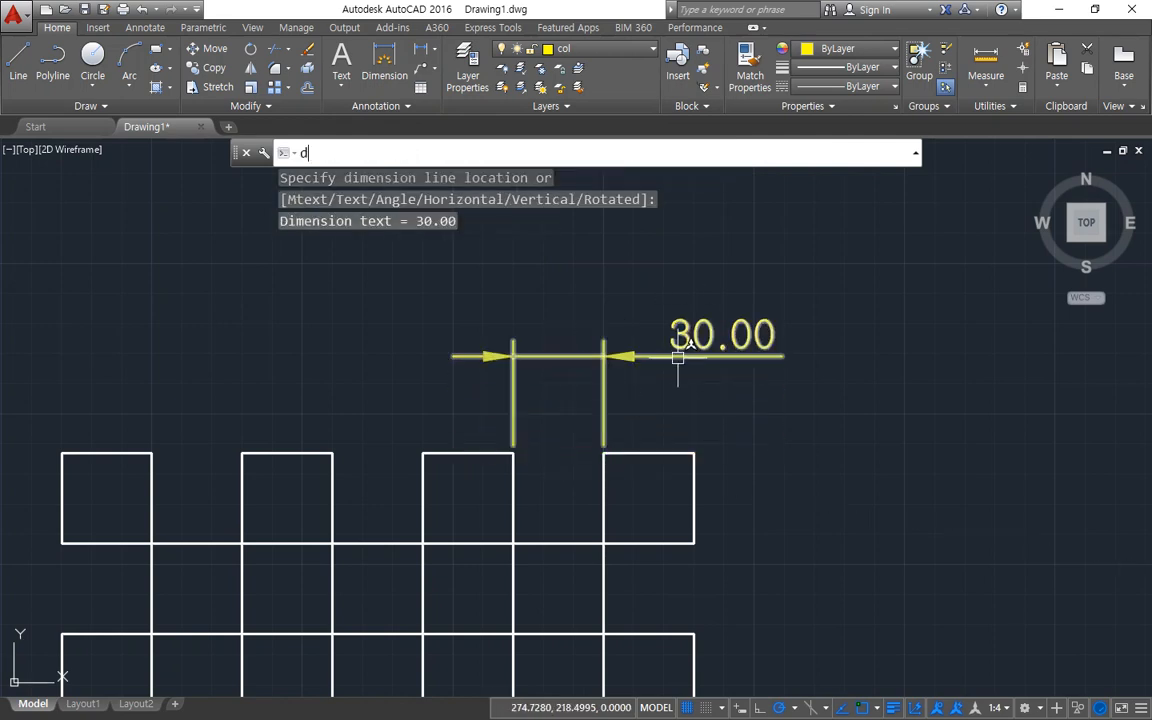
key("Return")
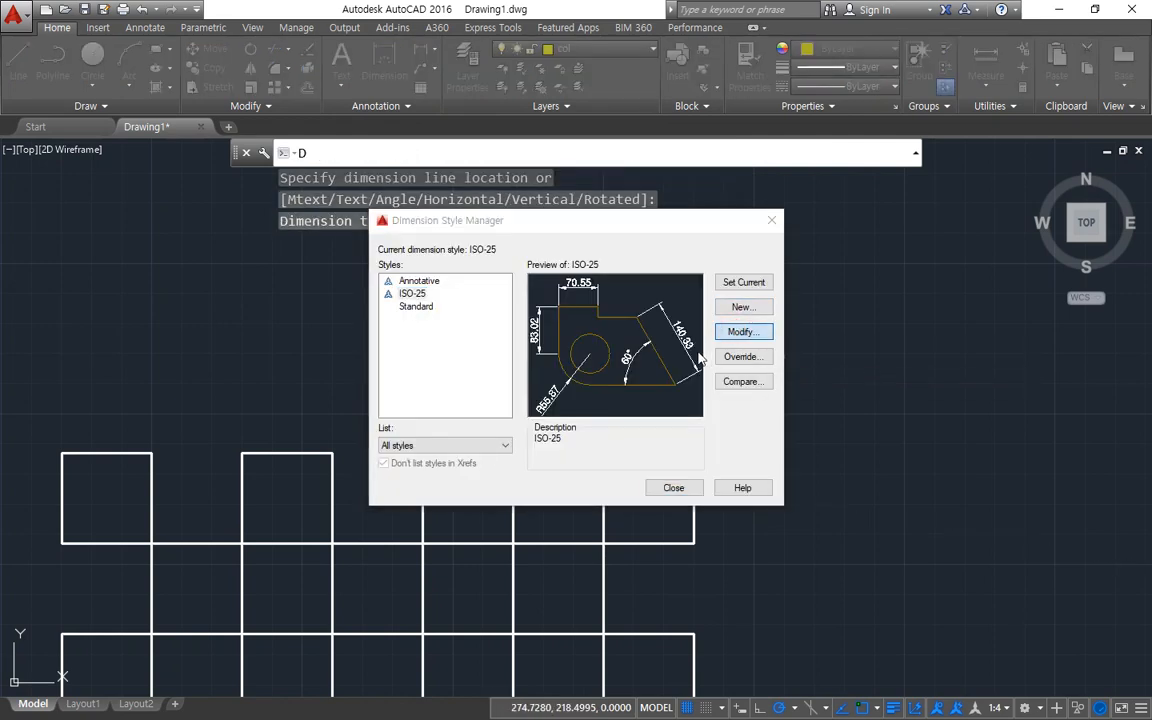
left_click(742, 332)
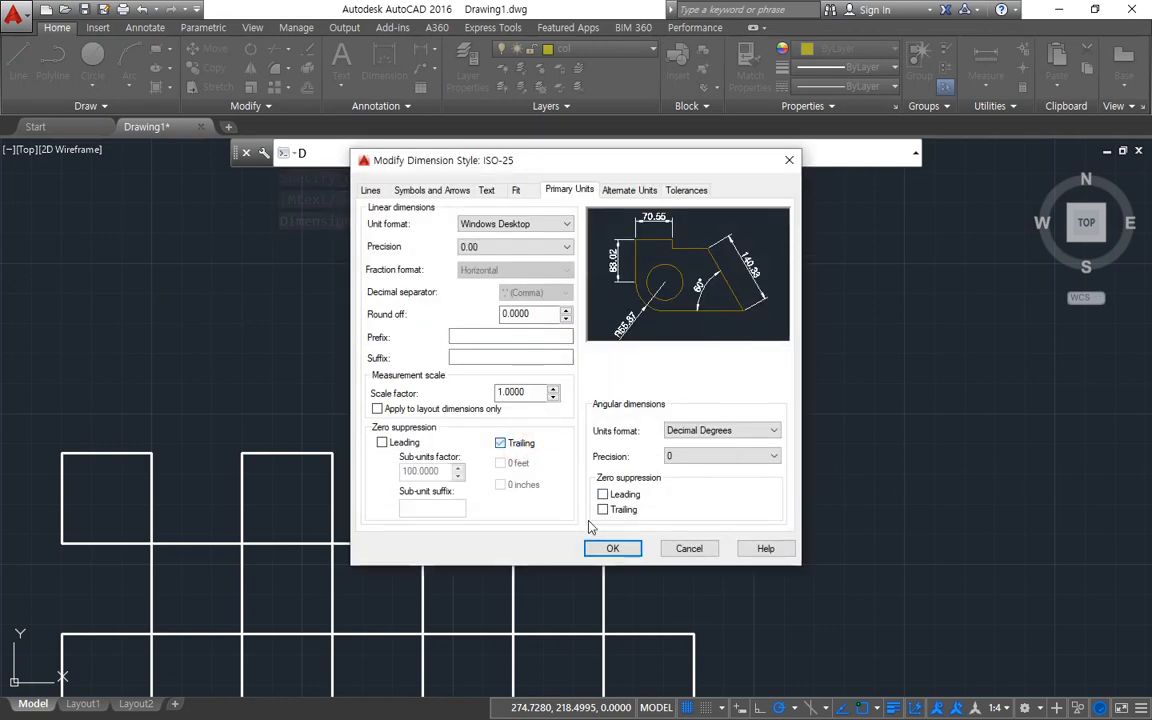
left_click(612, 548)
left_click(674, 488)
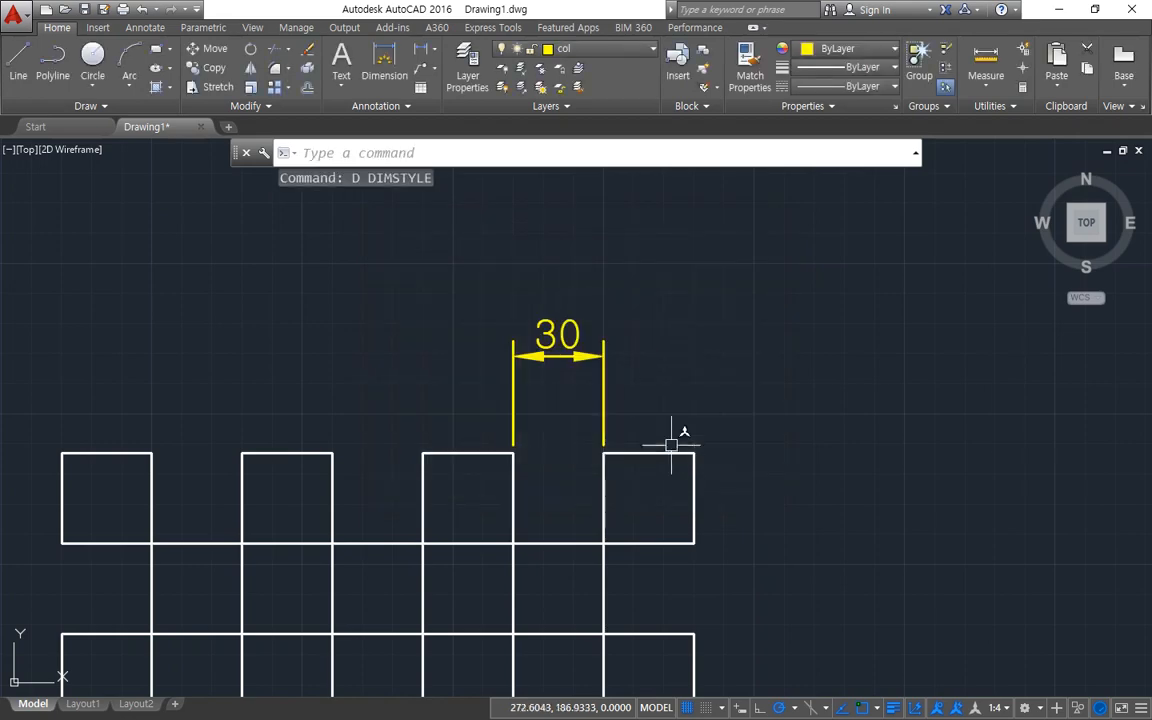
Add a vertical linear dimension along the outer right edge of the fourth upper square.
left_click(371, 57)
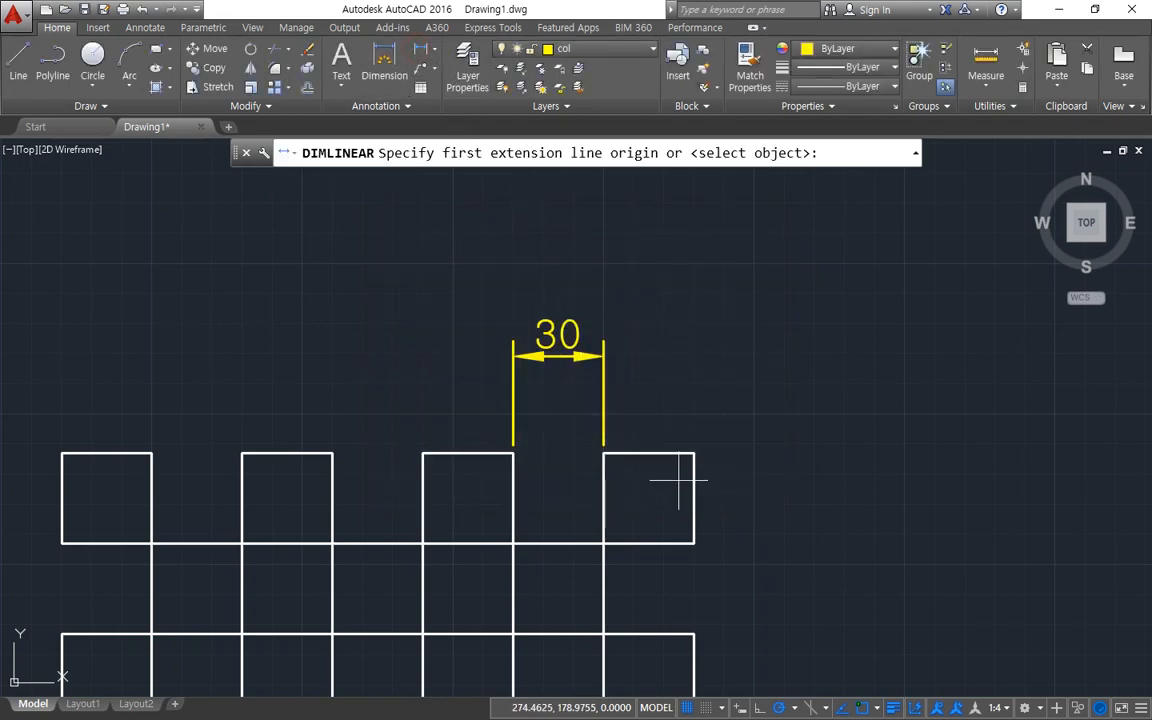
left_click(694, 453)
left_click(694, 543)
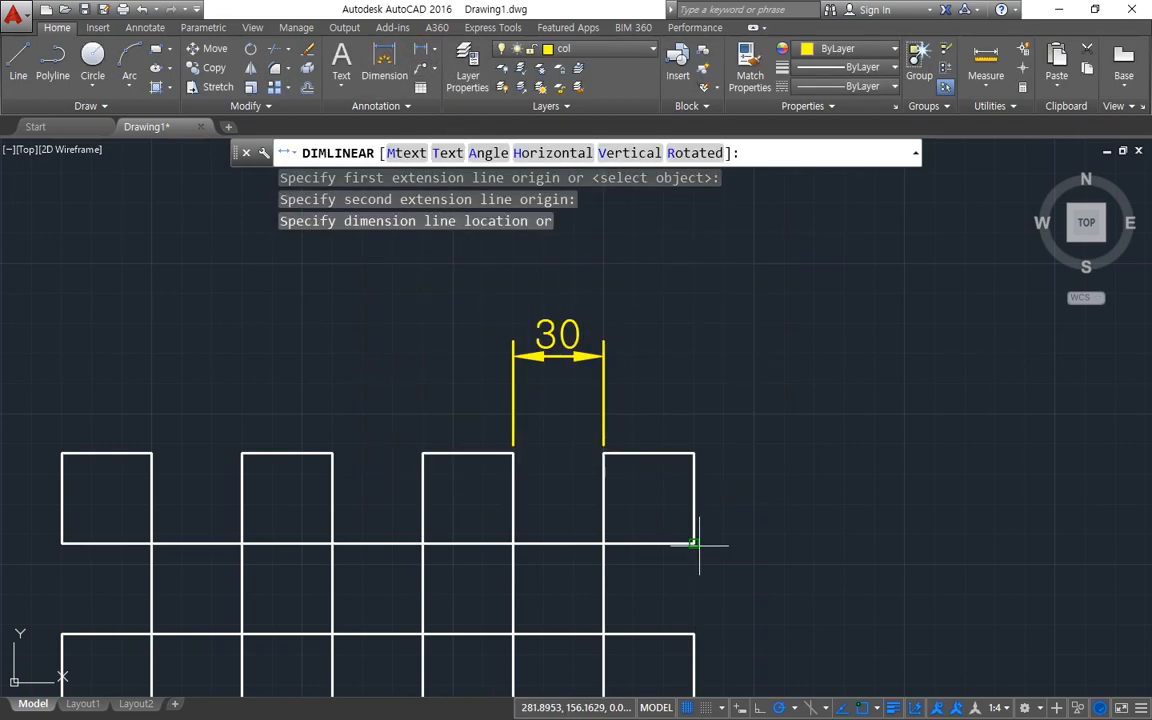
left_click(801, 571)
middle_click_drag(523, 386, 454, 393)
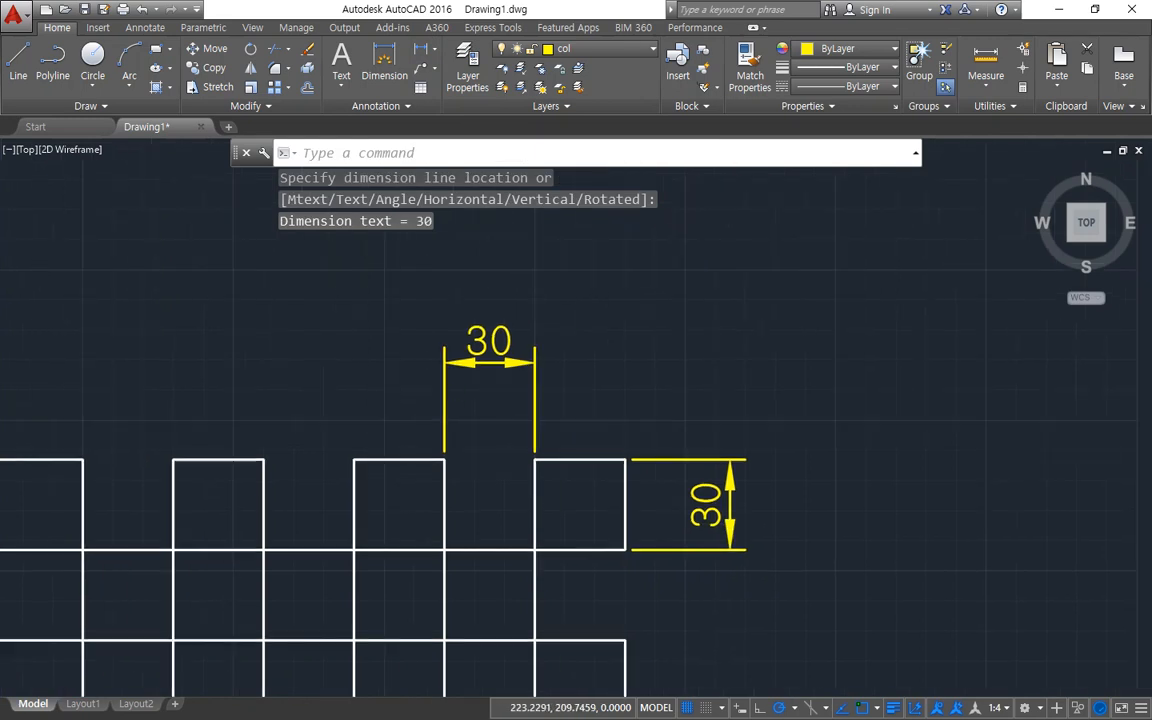
Draw a circle with a radius of about 46.5 around the gap between the third and fourth upper squares.
mouse_move(563, 584)
left_mouse_down()
mouse_move(364, 448)
mouse_move(740, 468)
mouse_move(510, 603)
mouse_move(411, 381)
mouse_move(652, 514)
left_mouse_up()
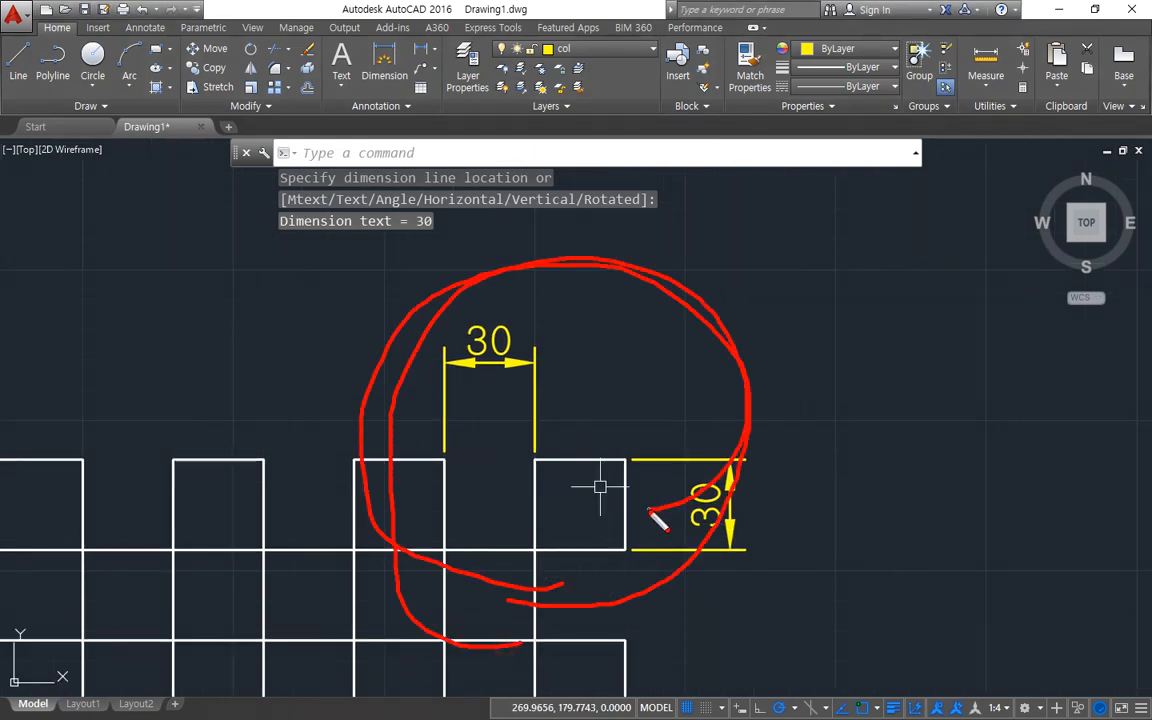
key("Escape")
type("c")
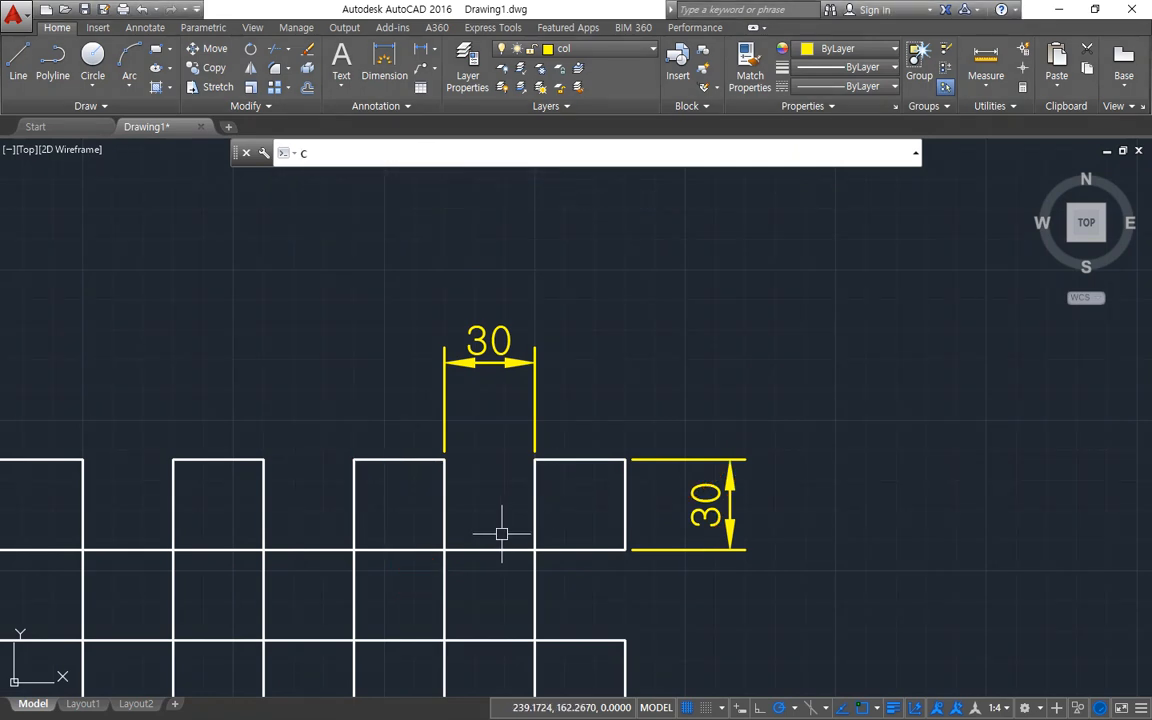
key("Return")
left_click(505, 515)
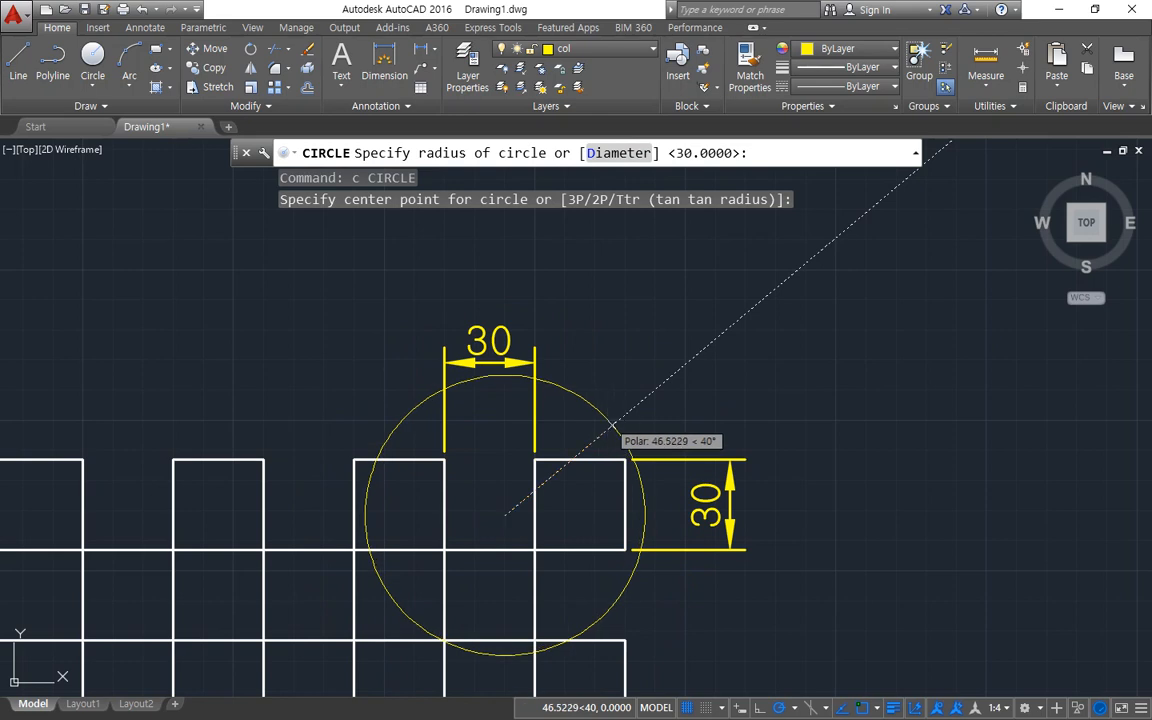
left_click(612, 427)
Move the circle slightly up and to the right over the dimensioned squares.
type("m")
key("Return")
left_click(610, 405)
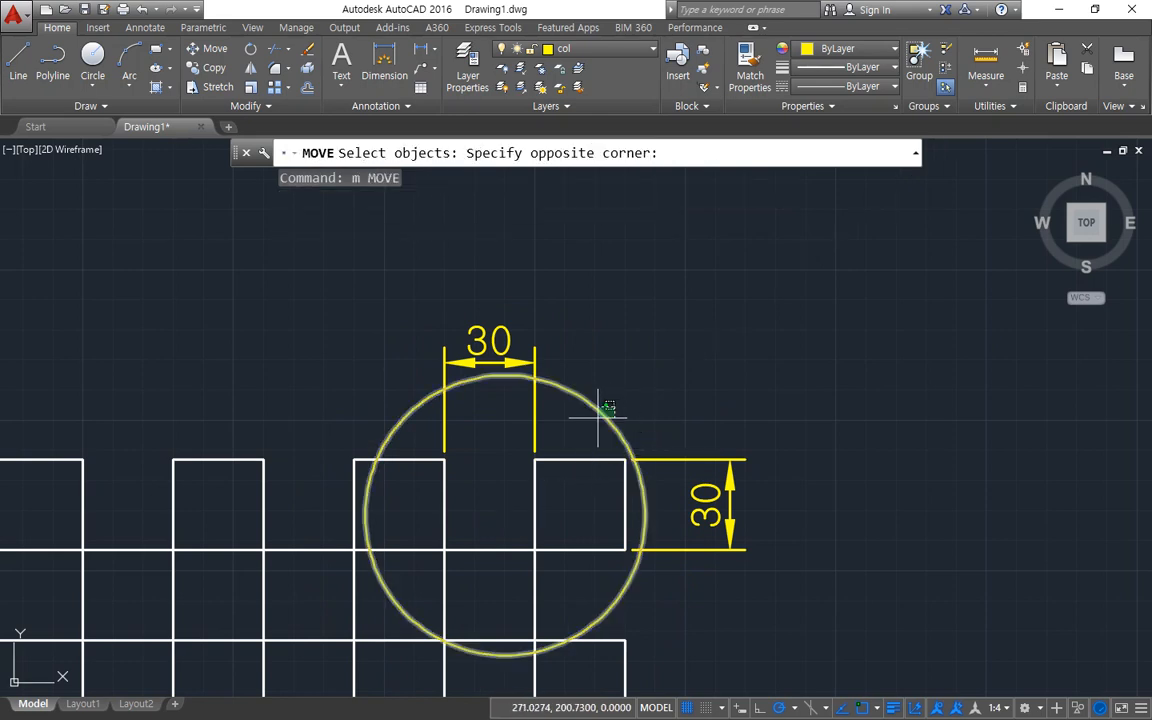
left_click(591, 422)
key("Return")
left_click(733, 399)
left_click(745, 389)
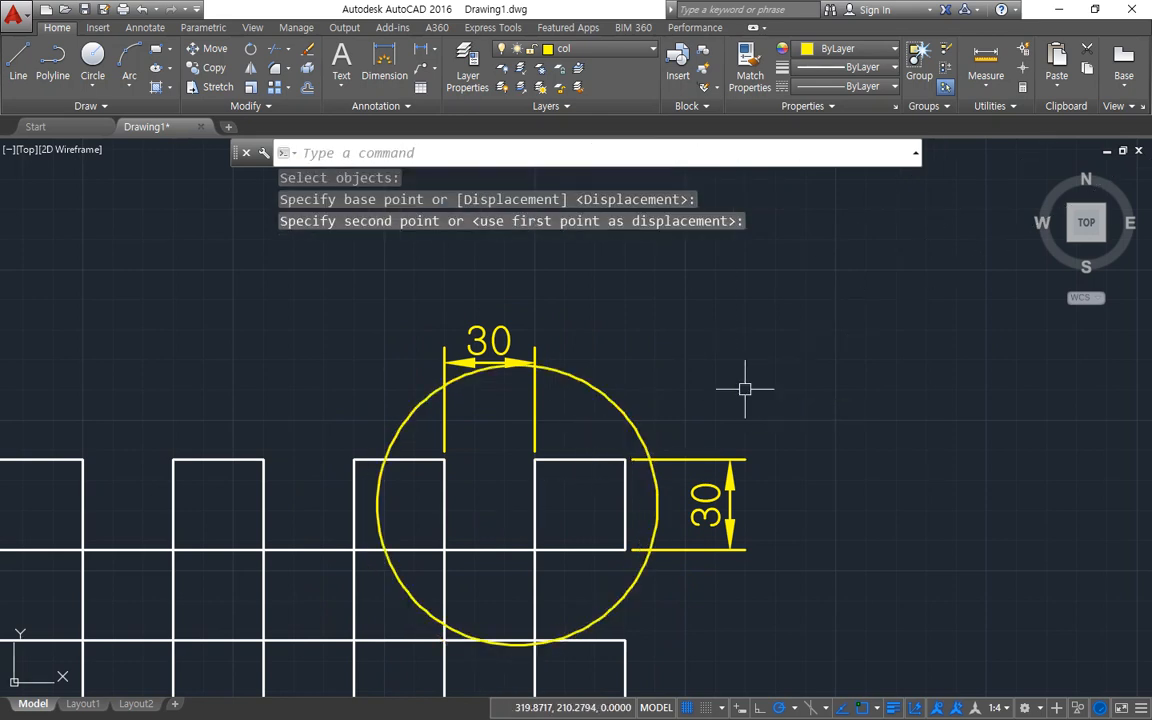
Change the circle around the dimensioned squares to layer cen.
left_click(630, 410)
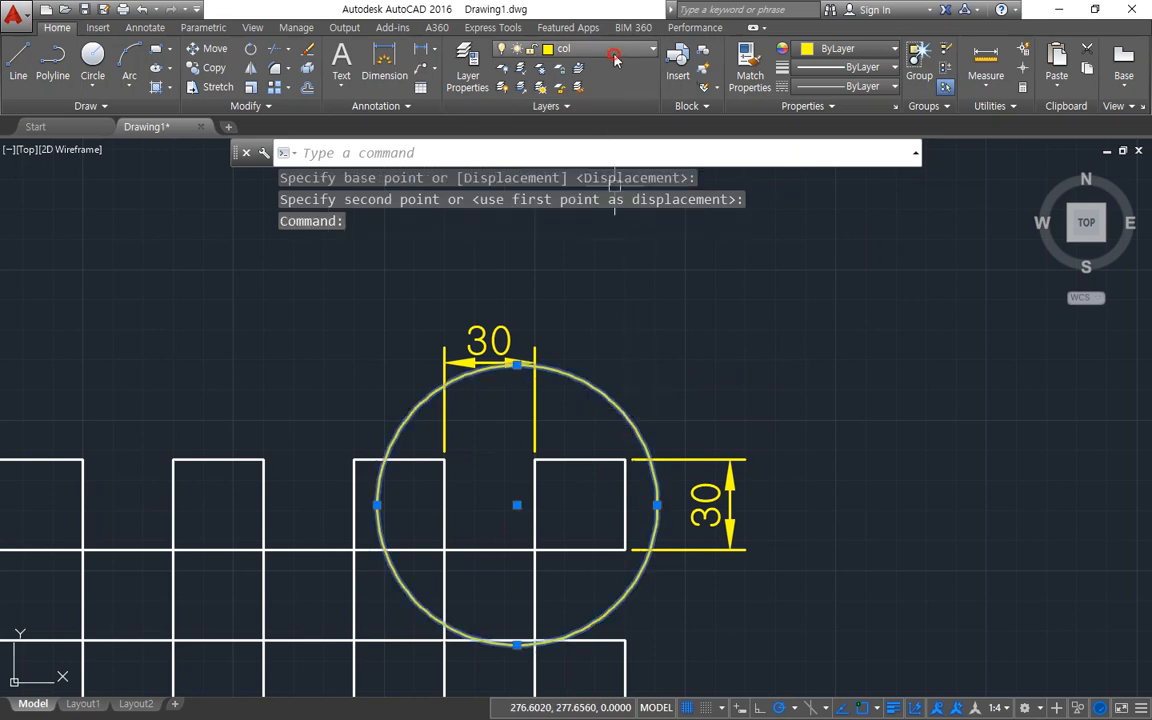
left_click(558, 48)
left_click(599, 88)
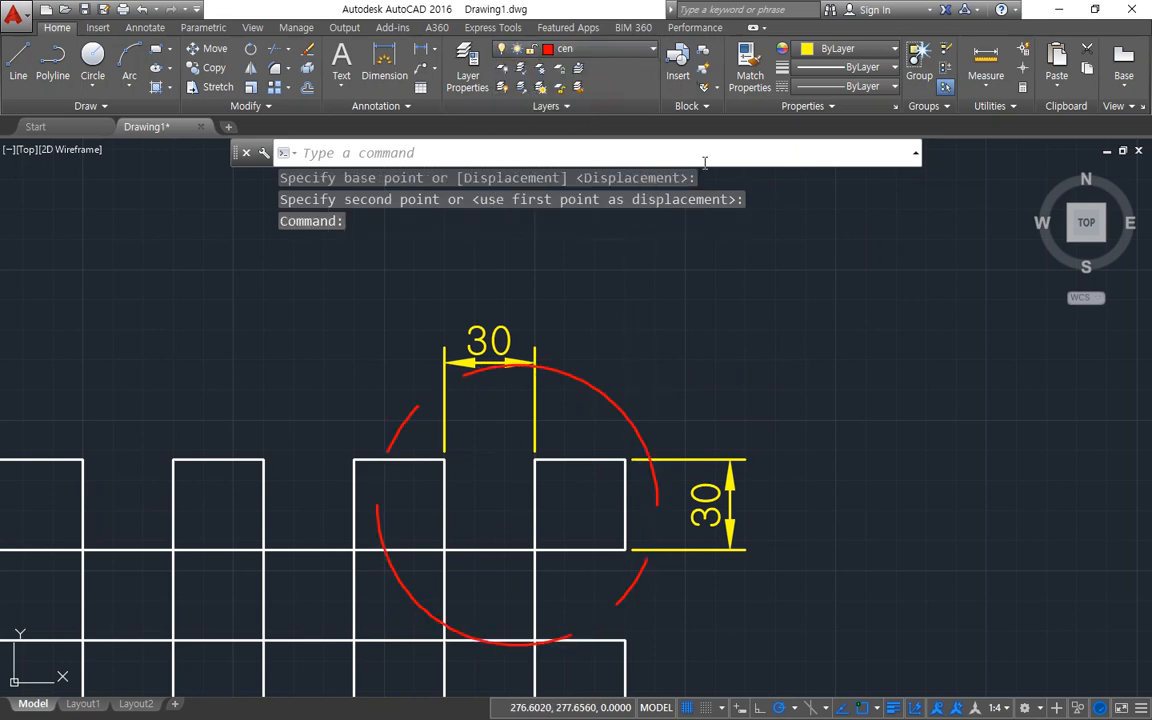
key("Escape")
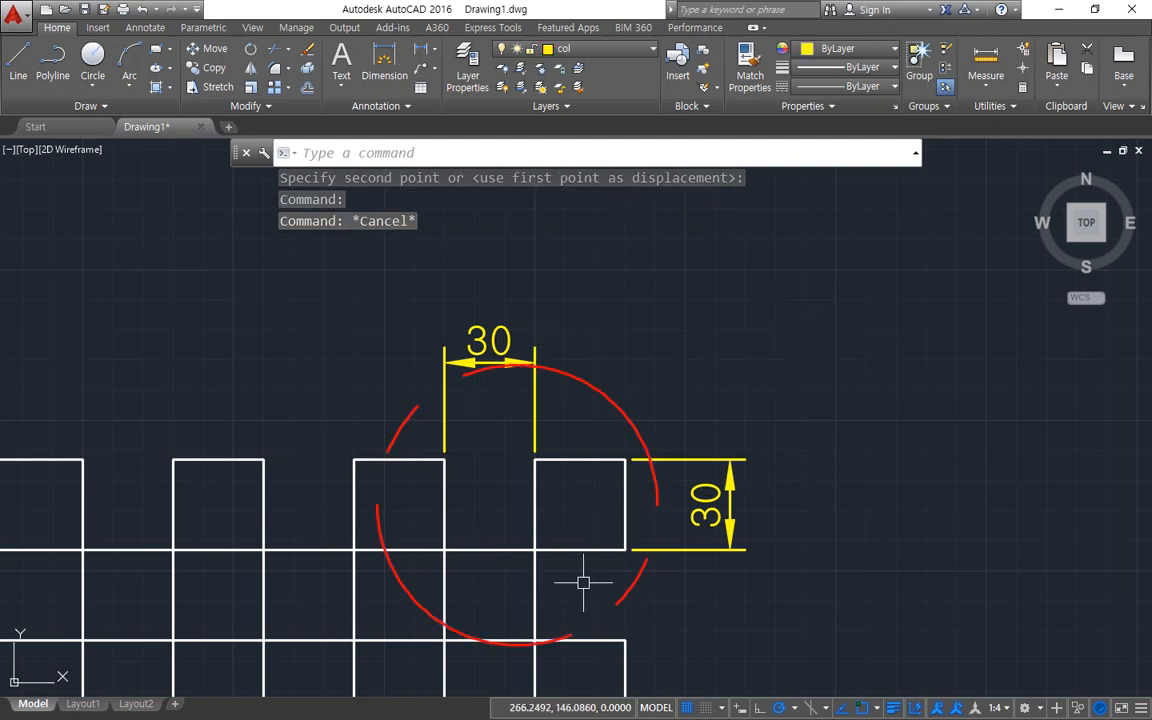
type("c")
key("Return")
left_click(729, 619)
key("Escape")
key("Escape")
key("Escape")
key("Escape")
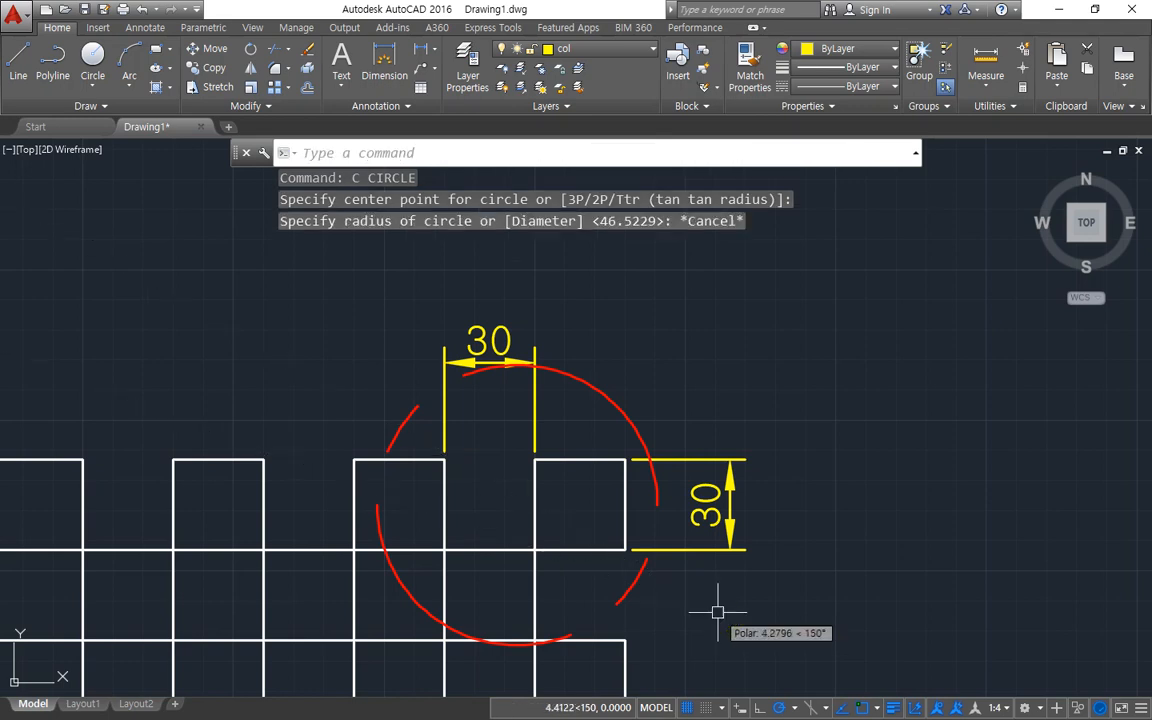
Copy the circled squares with their circle and both dimensions to the empty area up and right of the grid.
type("cp")
key("Return")
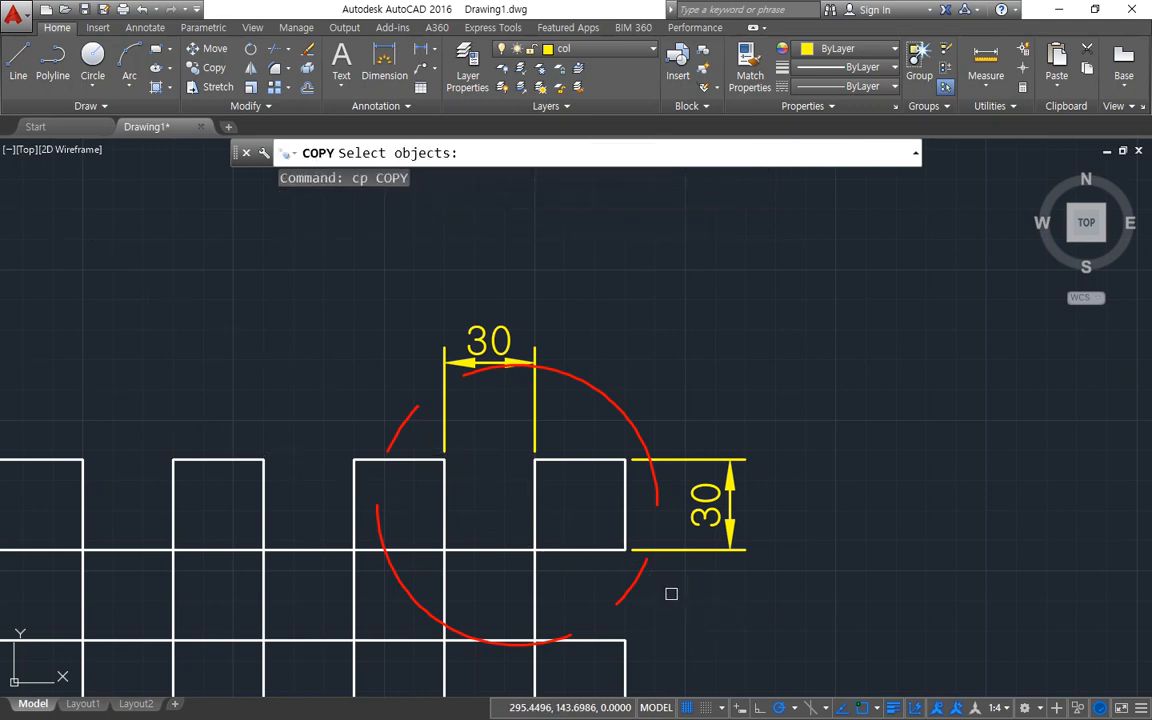
left_click(676, 598)
left_click(432, 355)
key("Return")
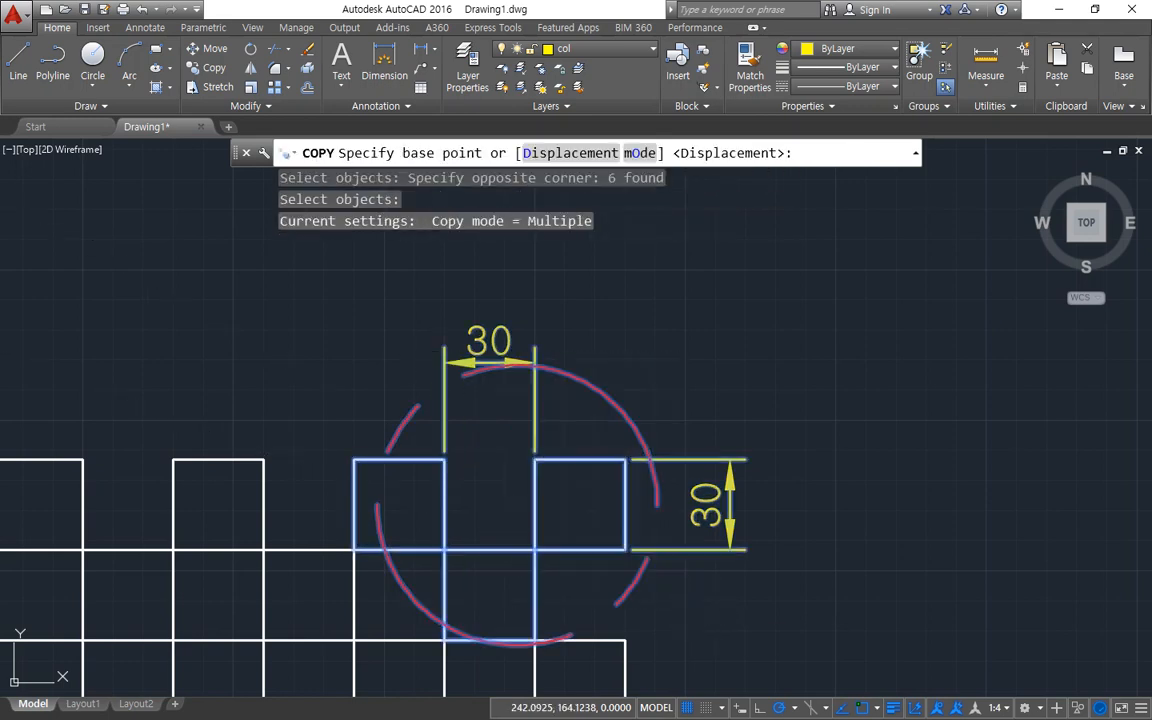
left_click(535, 550)
scroll(605, 445, "down", 5)
left_click(601, 419)
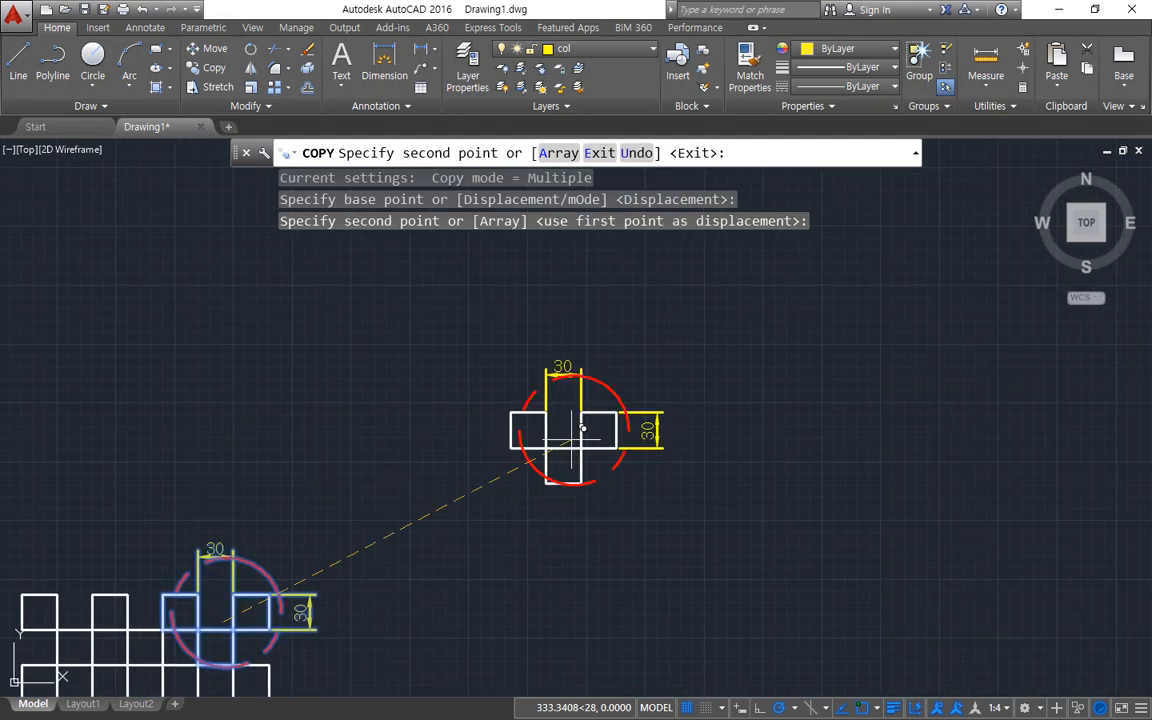
key("Escape")
key("Escape")
Scale the copied detail with its circle and dimensions by a factor of 3 about a point in its upper gap.
type("sc")
key("Return")
left_click(700, 508)
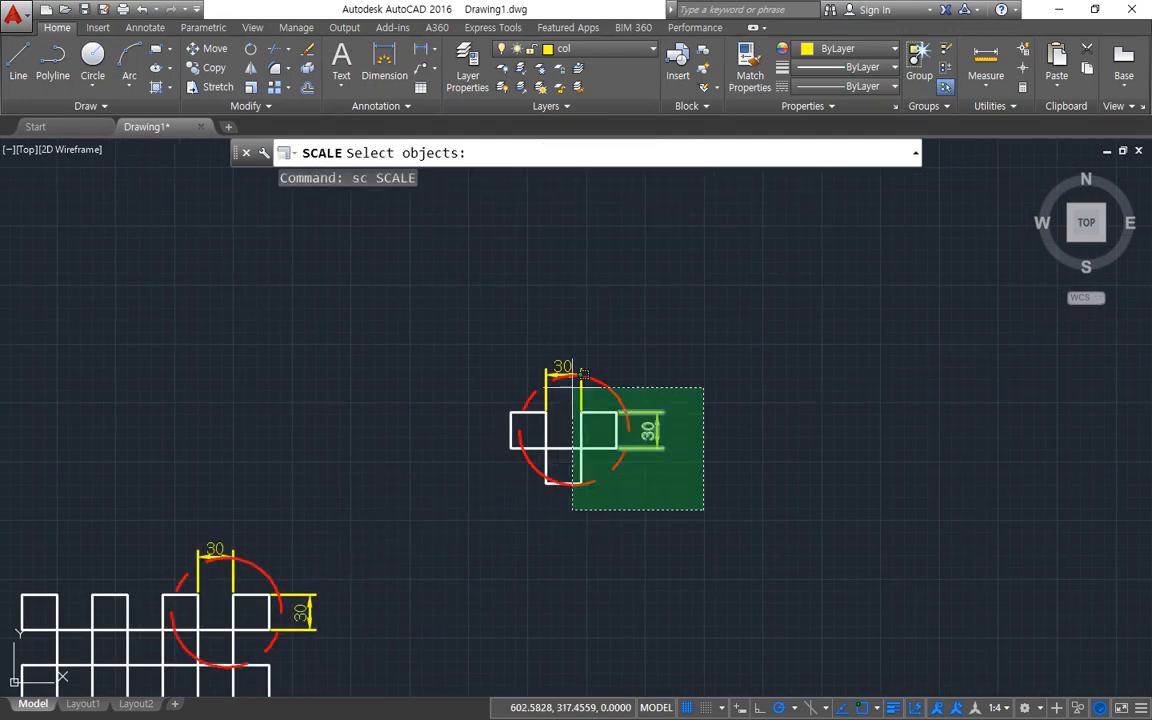
left_click(440, 295)
key("Return")
left_click(578, 414)
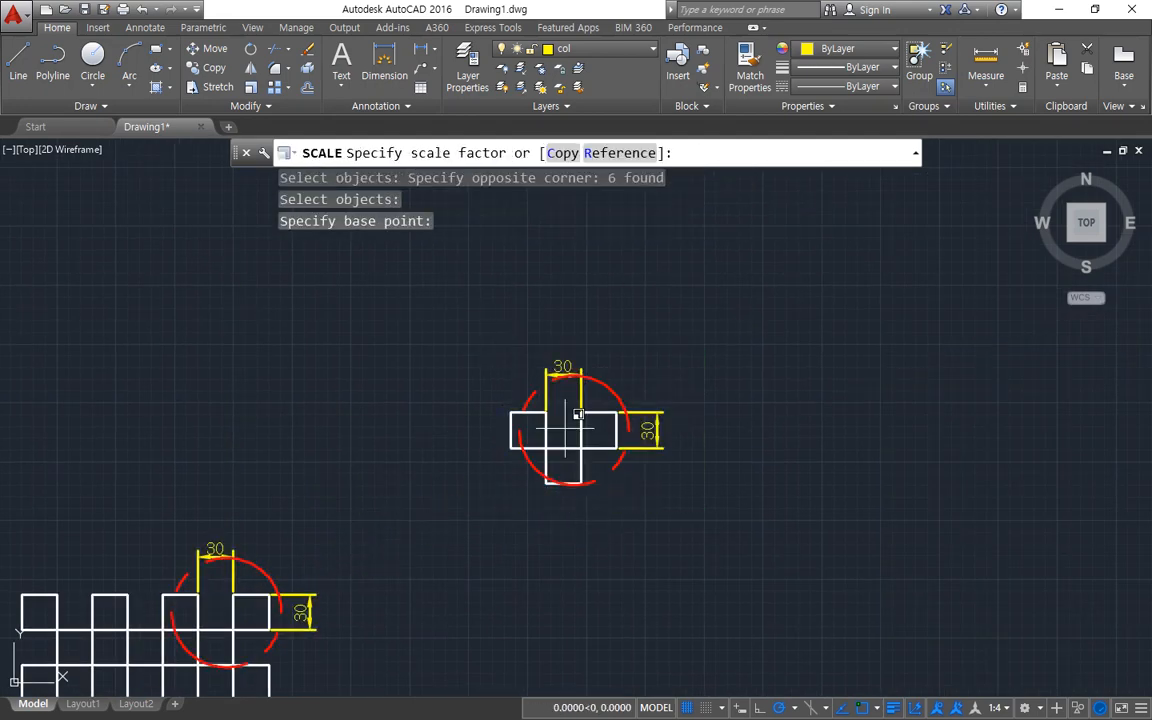
type("3")
key("Return")
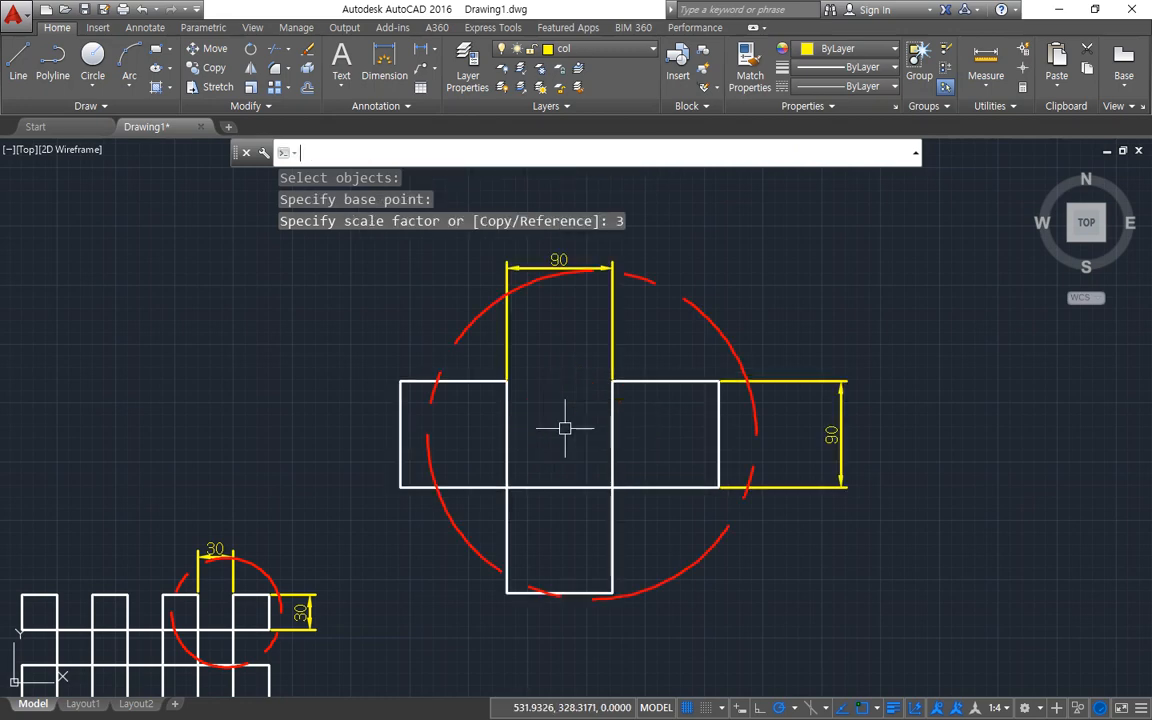
mouse_move(255, 662)
left_mouse_down()
mouse_move(180, 571)
mouse_move(262, 655)
mouse_move(230, 505)
mouse_move(333, 396)
mouse_move(392, 385)
mouse_move(376, 378)
mouse_move(374, 350)
left_mouse_up()
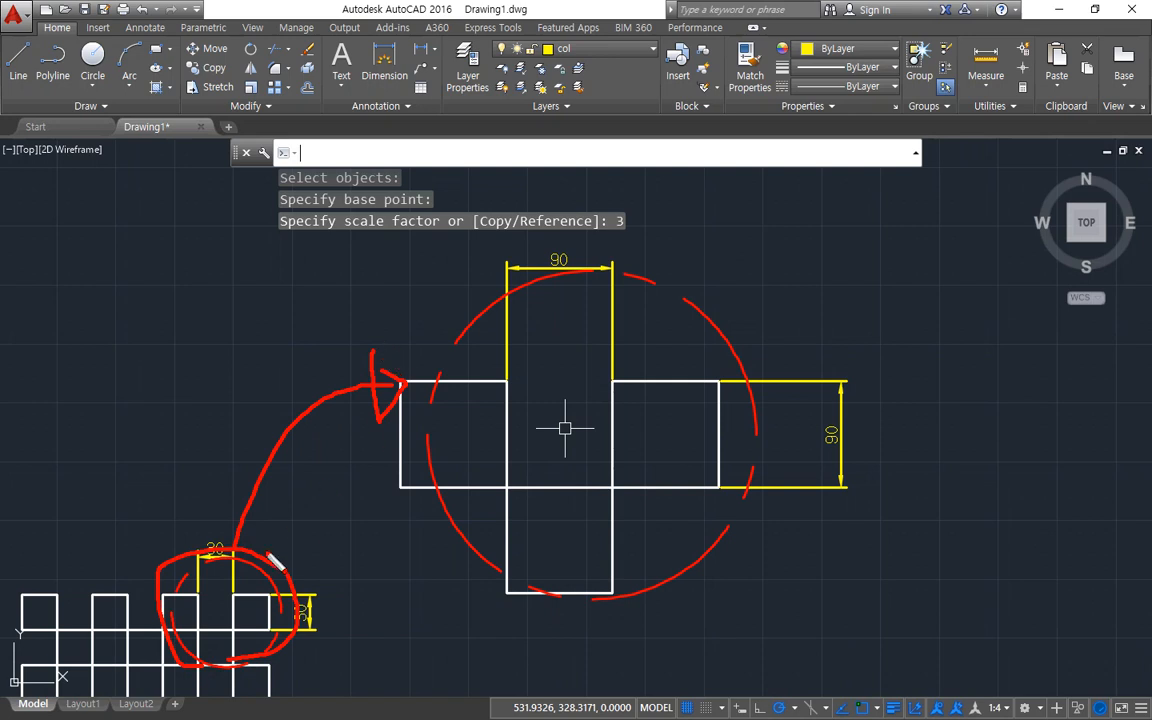
key("e")
mouse_move(217, 577)
left_mouse_down()
mouse_move(219, 522)
mouse_move(227, 571)
left_mouse_up()
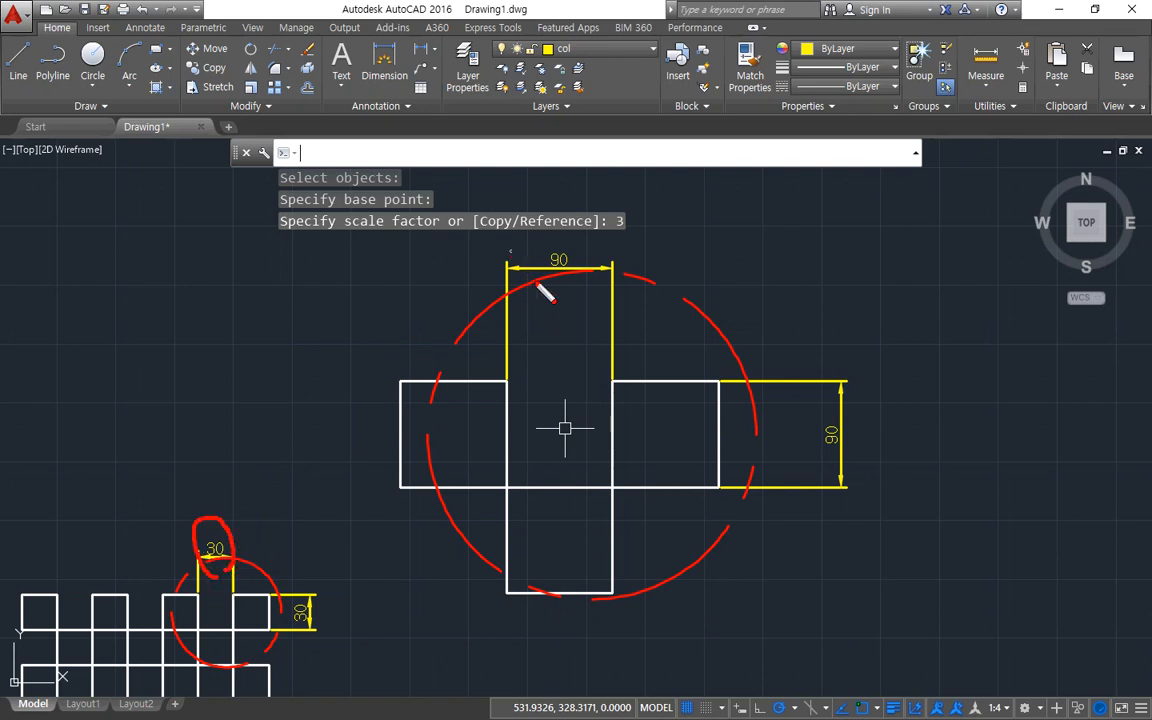
mouse_move(536, 284)
left_mouse_down()
mouse_move(540, 232)
mouse_move(564, 289)
left_mouse_up()
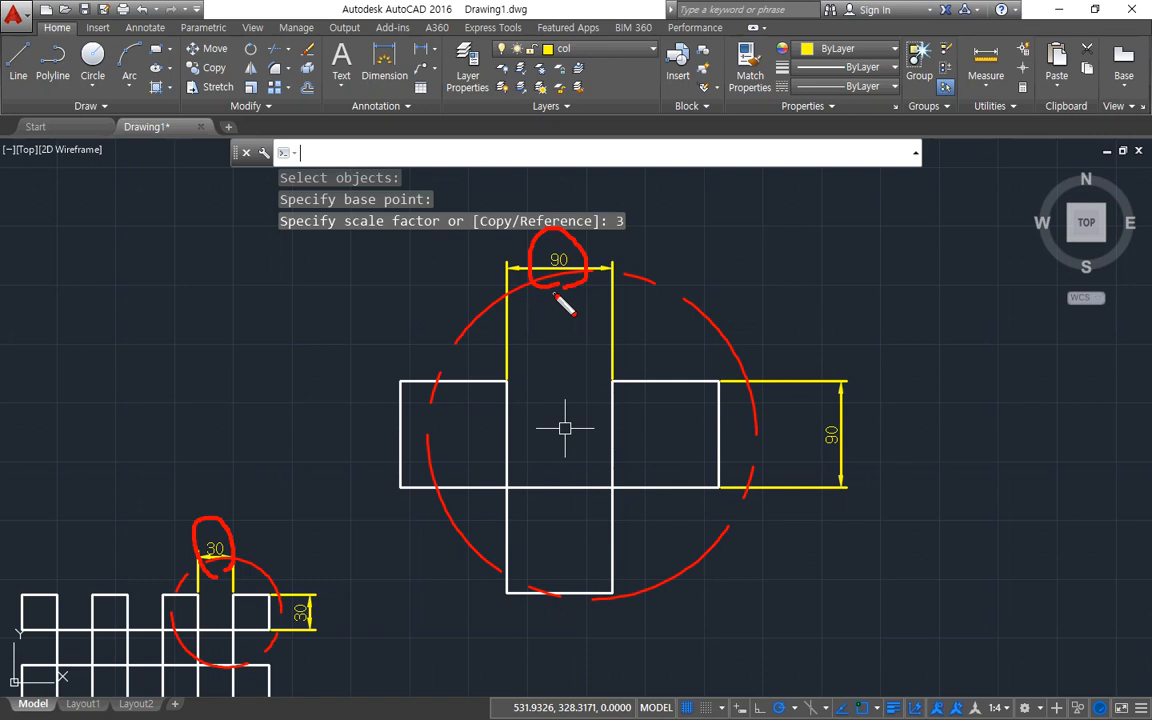
key("Escape")
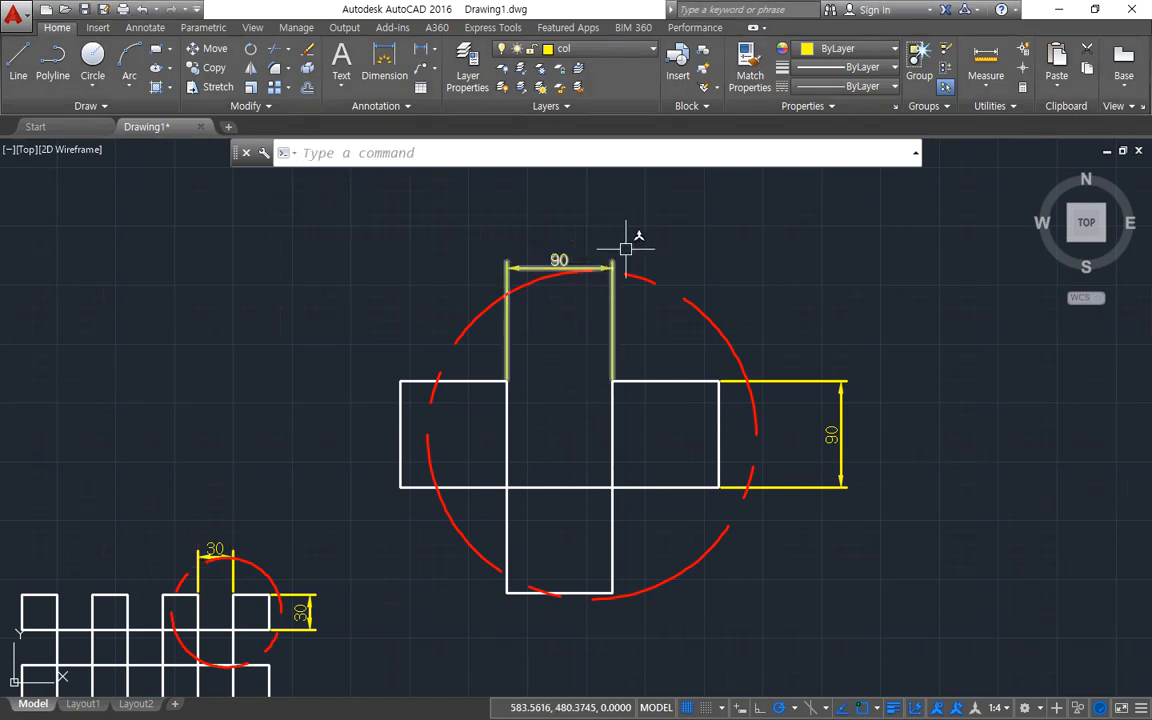
Set the measurement scale factor to 1/3 in the primary units of the ISO-25 dimension style.
type("d")
key("Return")
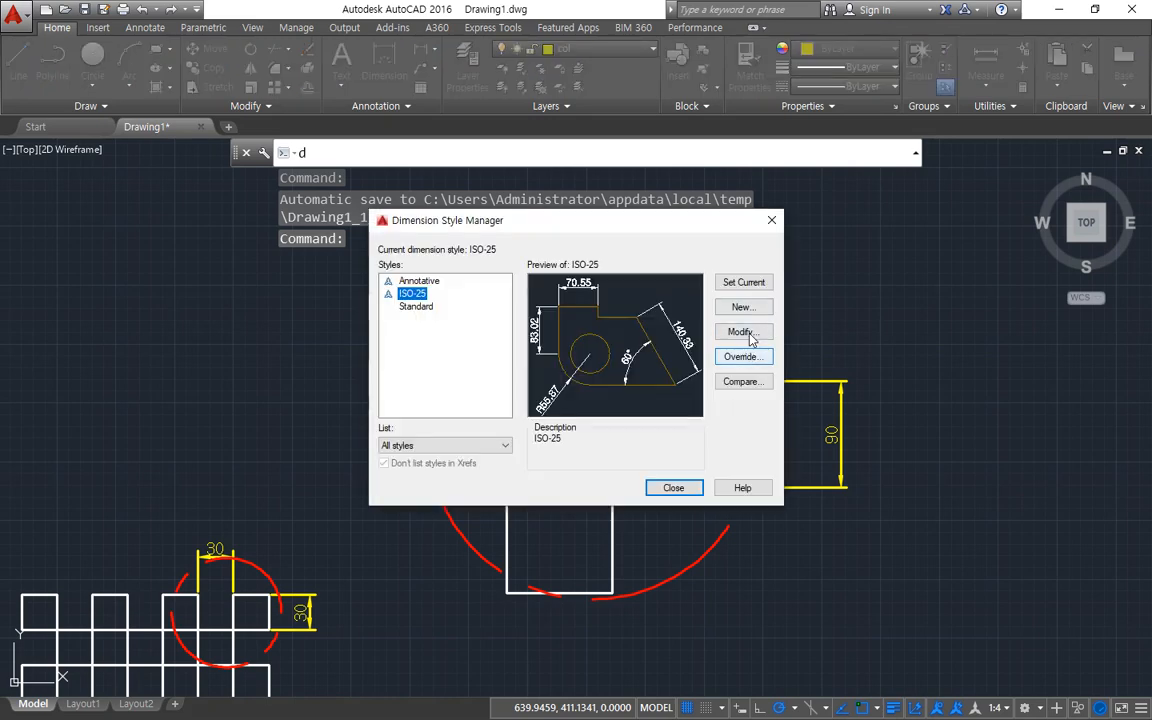
left_click(745, 333)
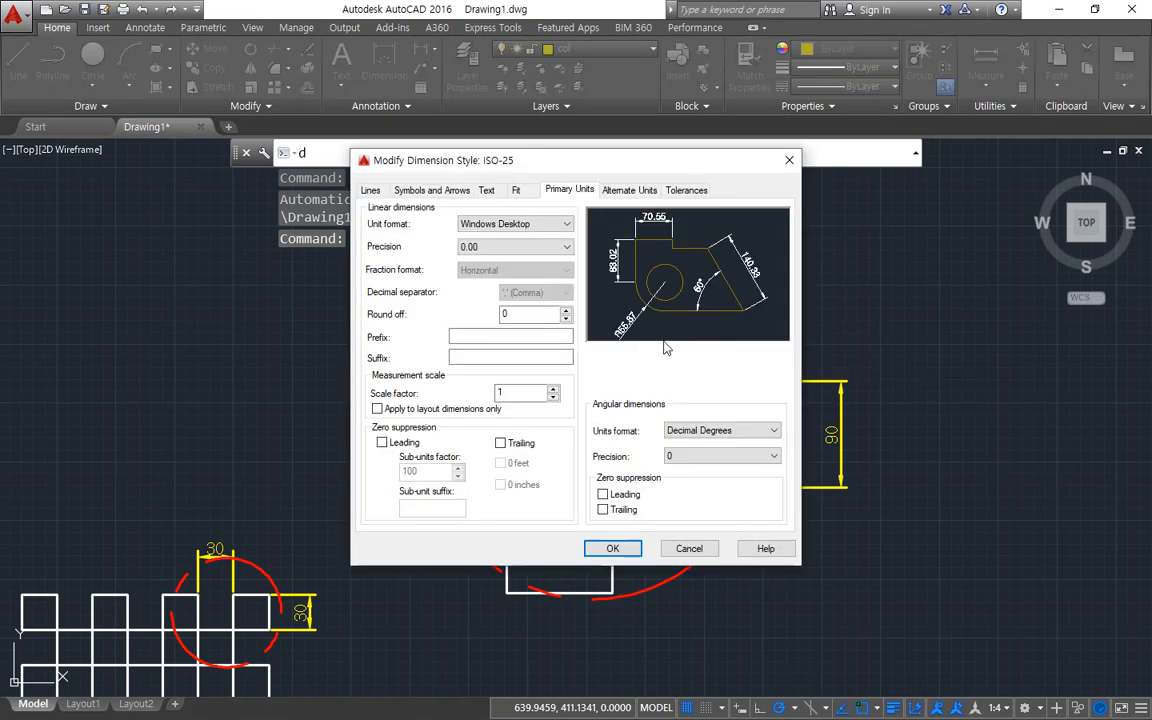
double_click(508, 392)
type("1/3")
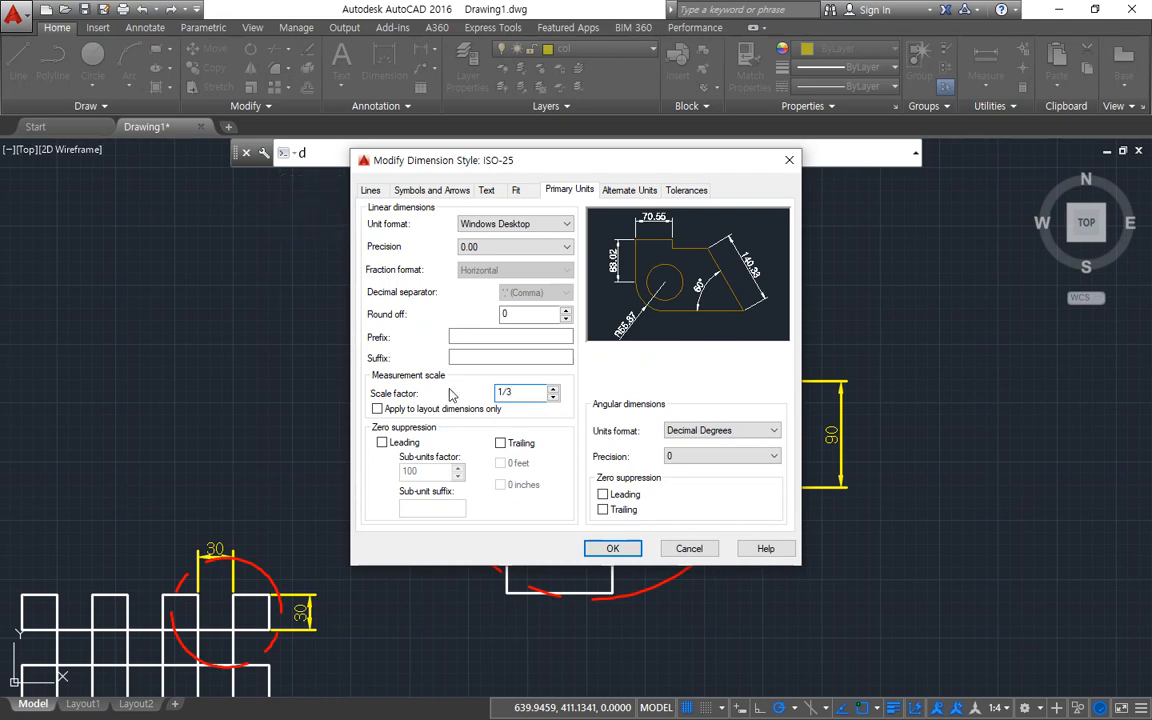
left_click(613, 548)
left_click(676, 487)
Compare the dimension values on the enlarged detail with those on the original circled squares.
scroll(589, 244, "up", 6)
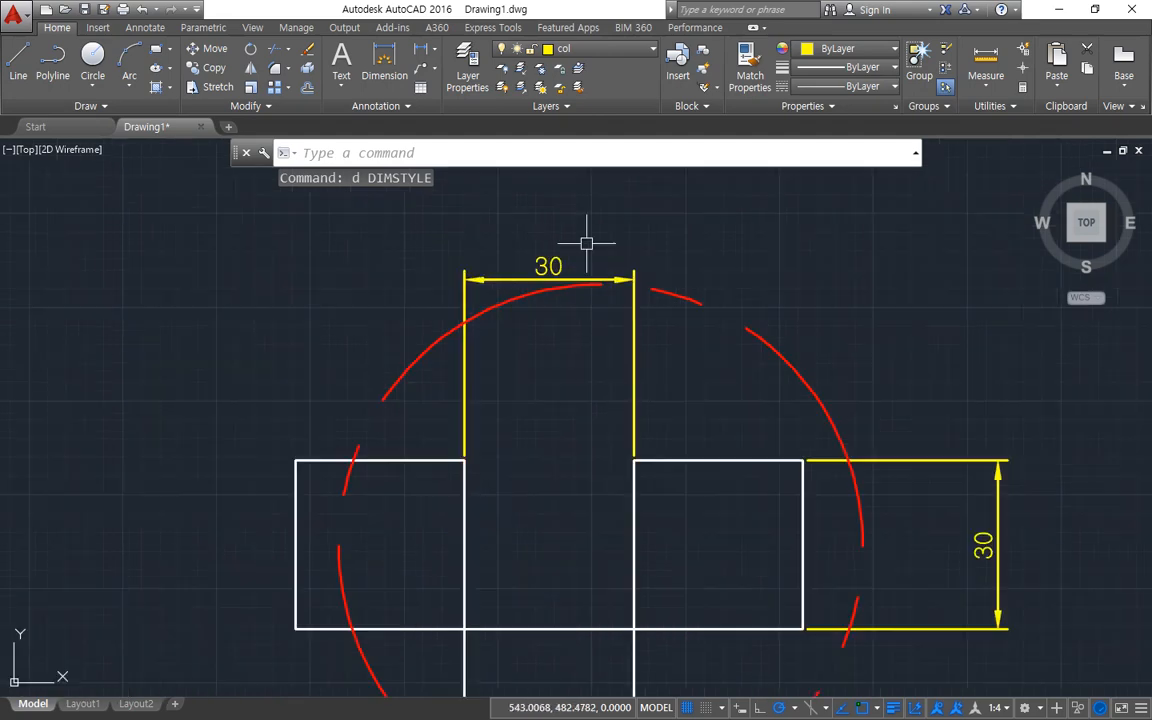
left_click_drag(496, 240, 482, 391)
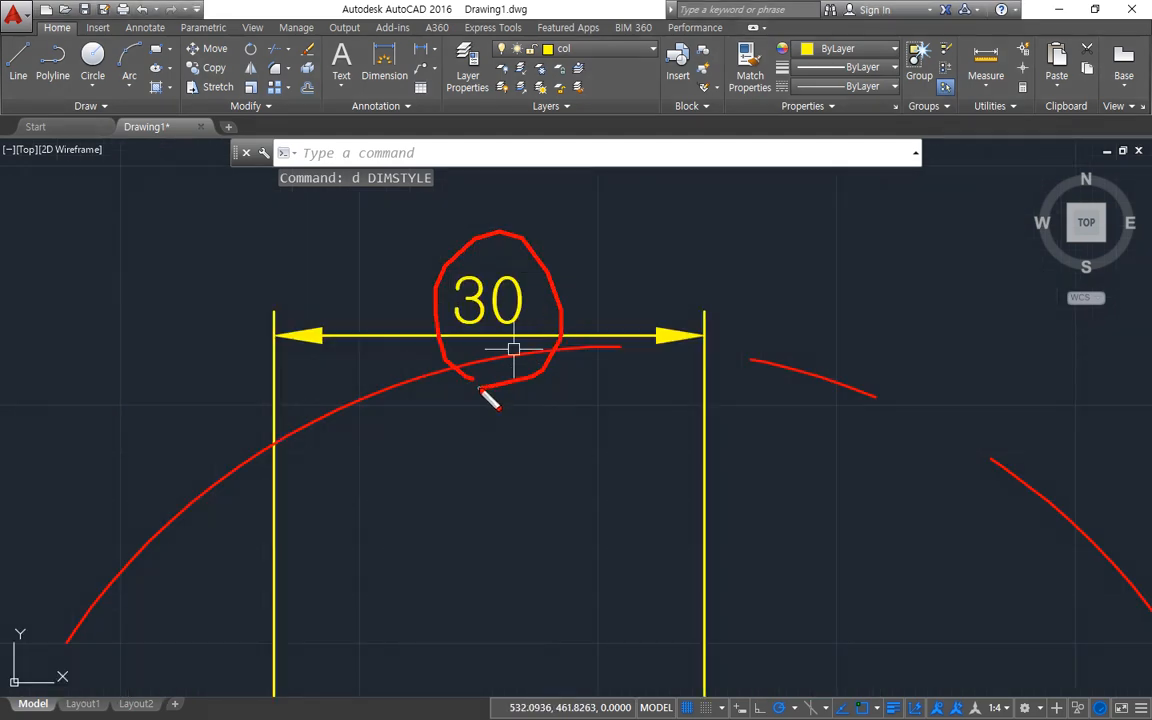
key("Escape")
scroll(453, 559, "down", 3)
middle_click_drag(401, 615, 501, 379)
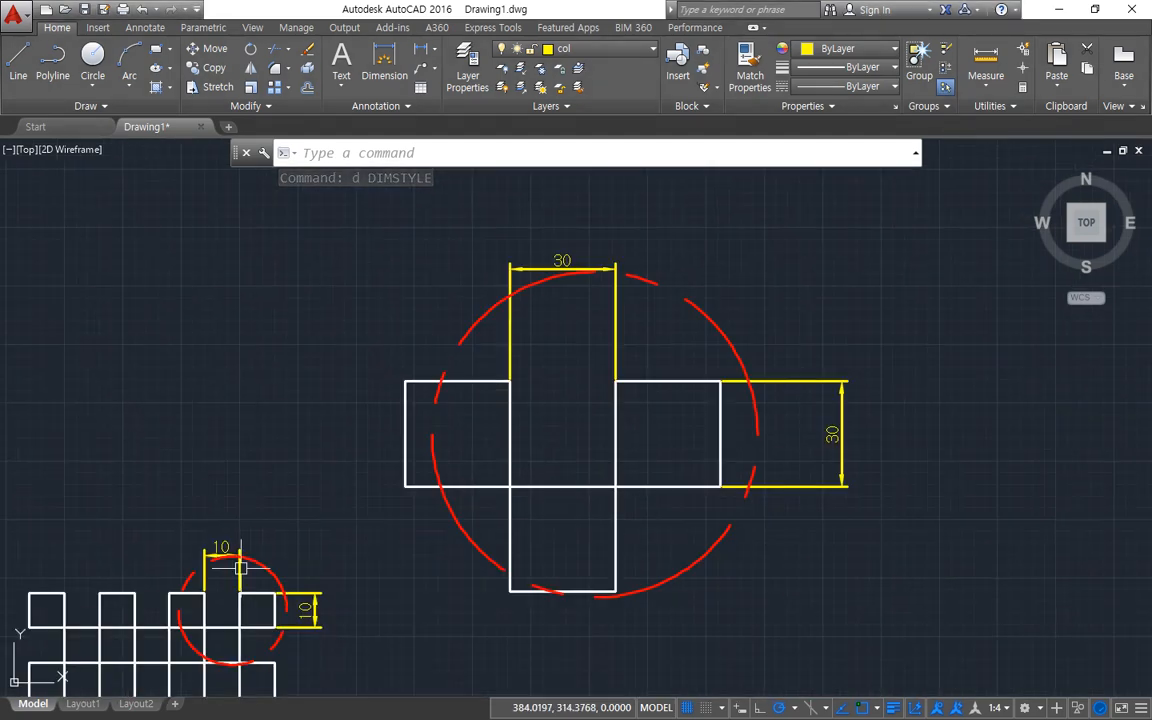
scroll(240, 578, "up", 2)
middle_click_drag(230, 592, 272, 507)
mouse_move(480, 658)
left_mouse_down()
mouse_move(382, 578)
mouse_move(434, 652)
left_mouse_up()
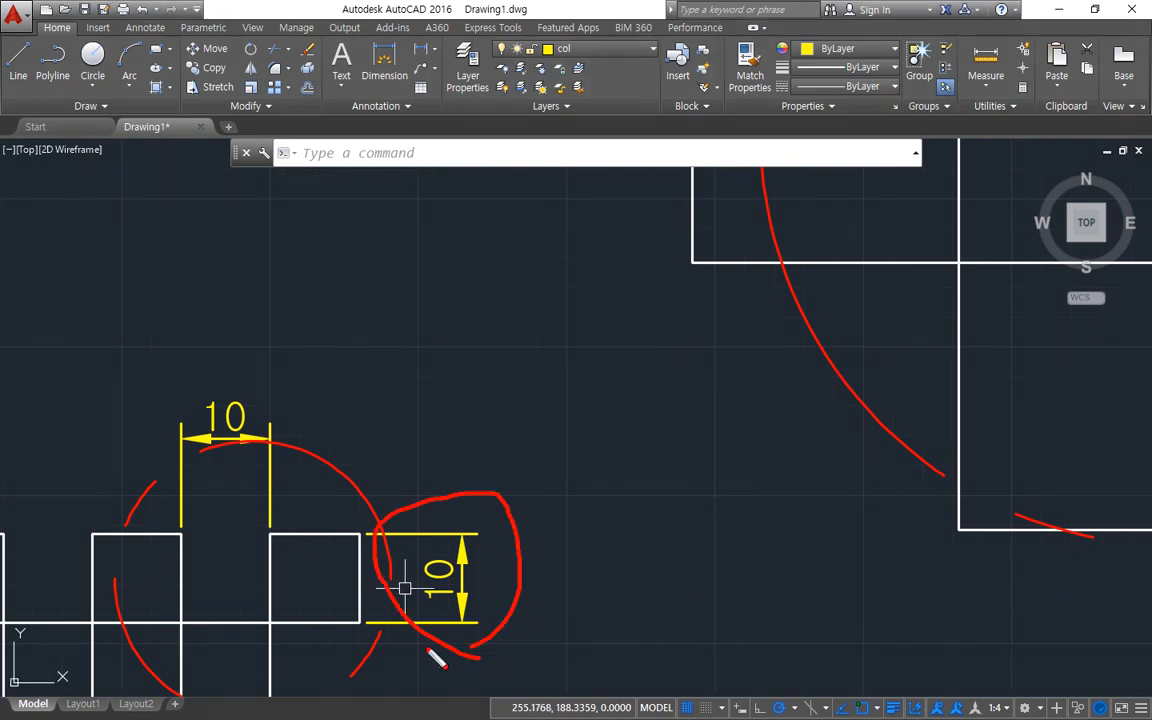
mouse_move(243, 469)
left_mouse_down()
mouse_move(194, 330)
mouse_move(250, 485)
left_mouse_up()
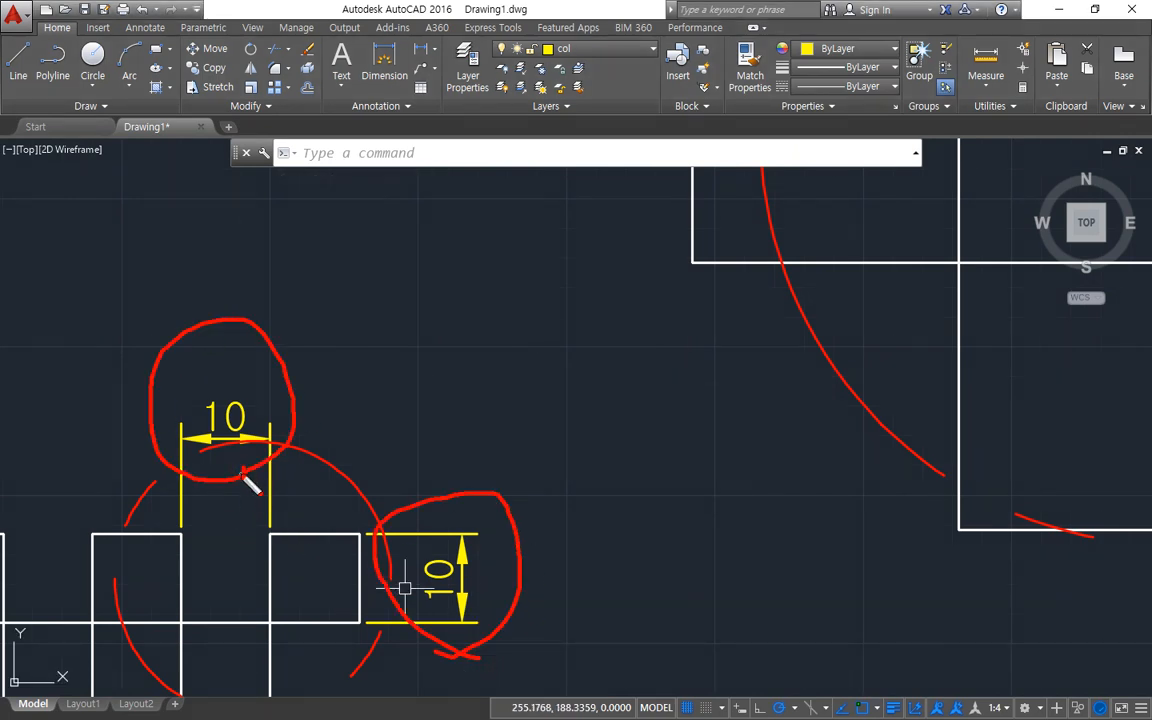
key("Escape")
scroll(437, 472, "down", 4)
middle_click_drag(437, 470, 304, 523)
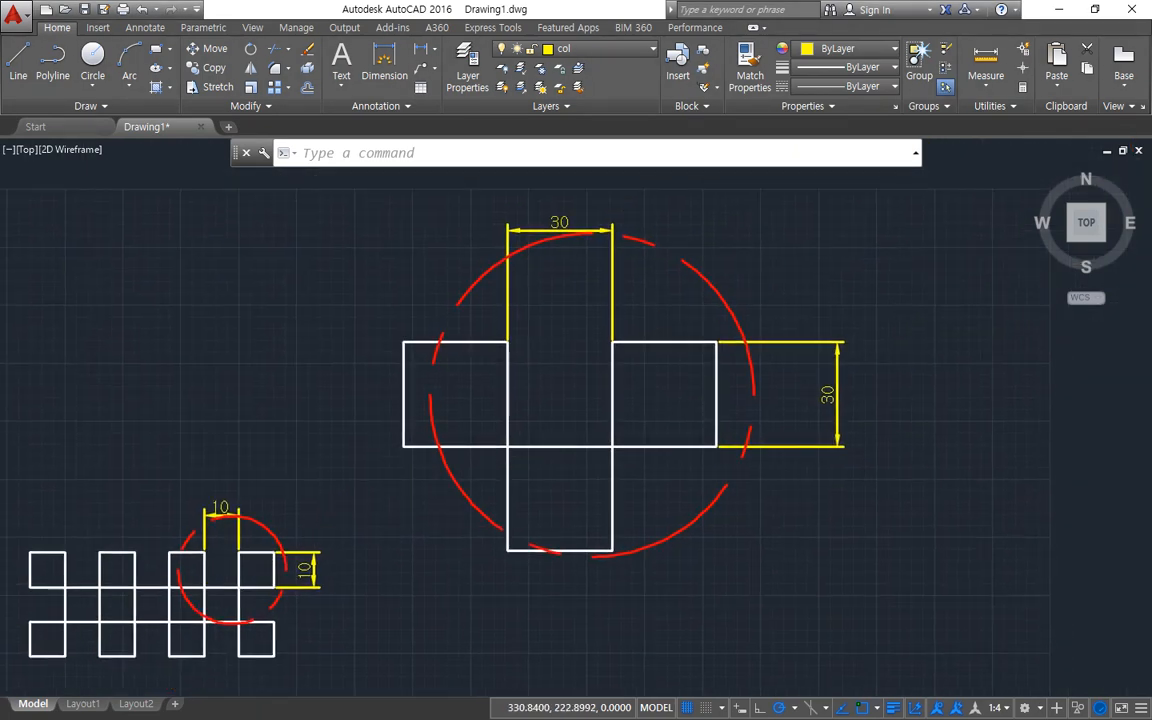
Undo the last view changes and the measurement scale factor change in the ISO-25 dimension style.
key("ctrl+z")
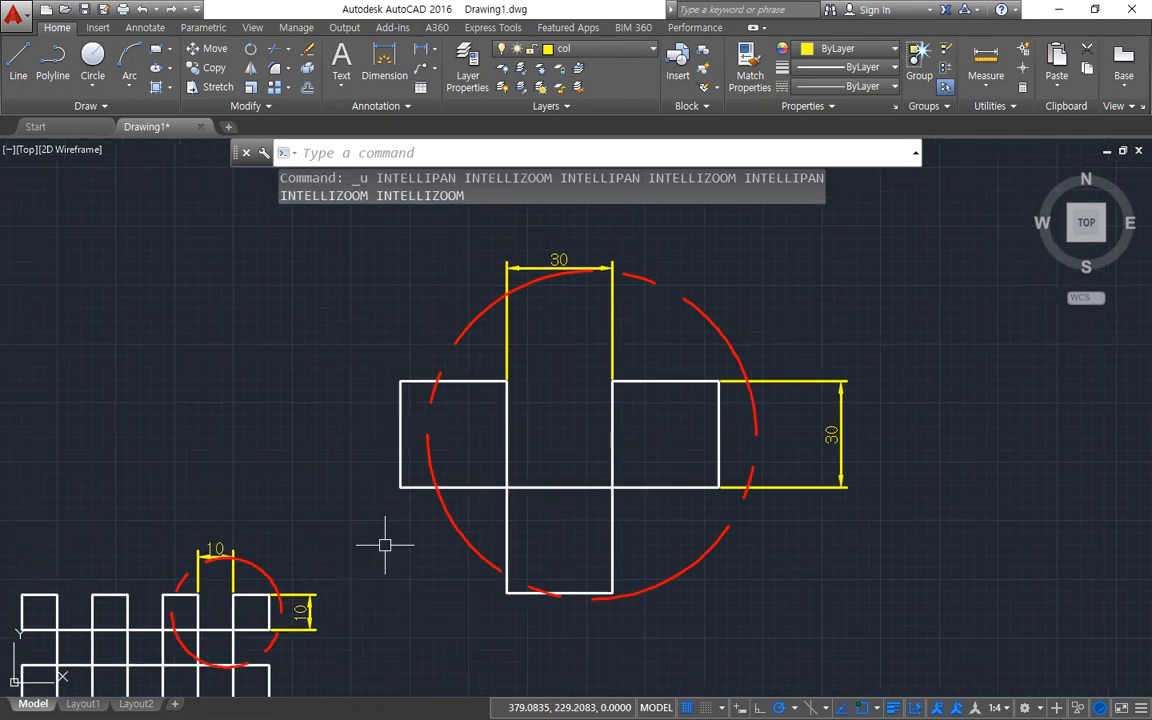
key("ctrl+z")
type("d")
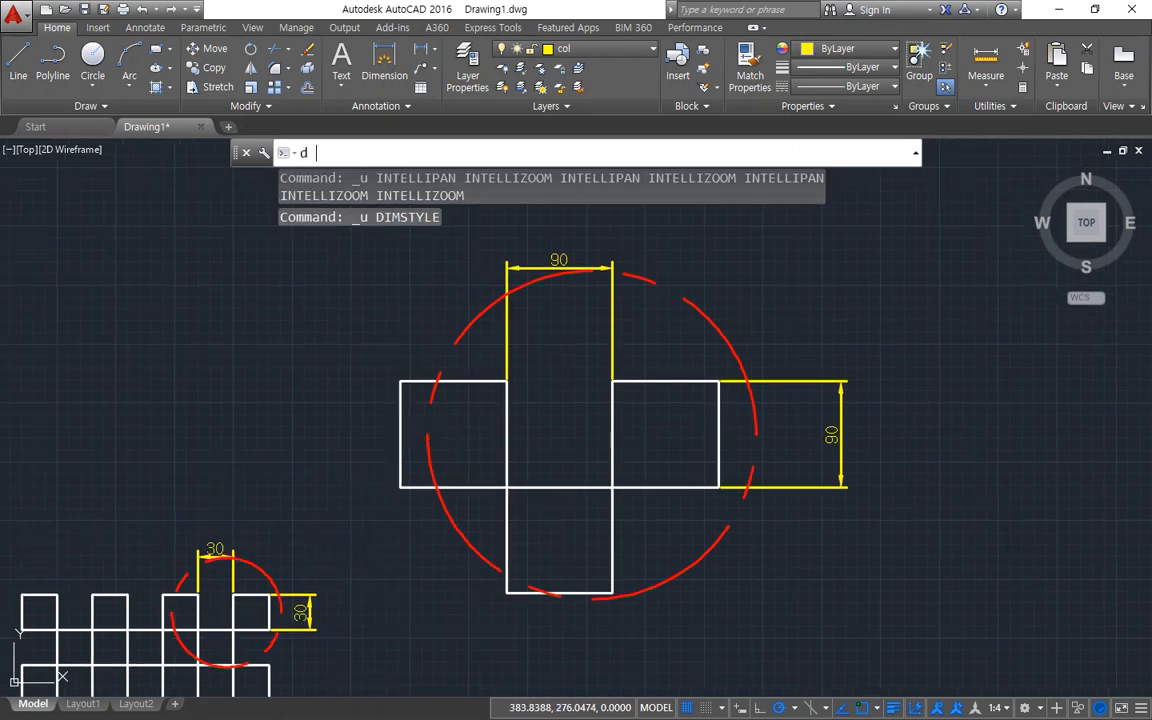
key("Return")
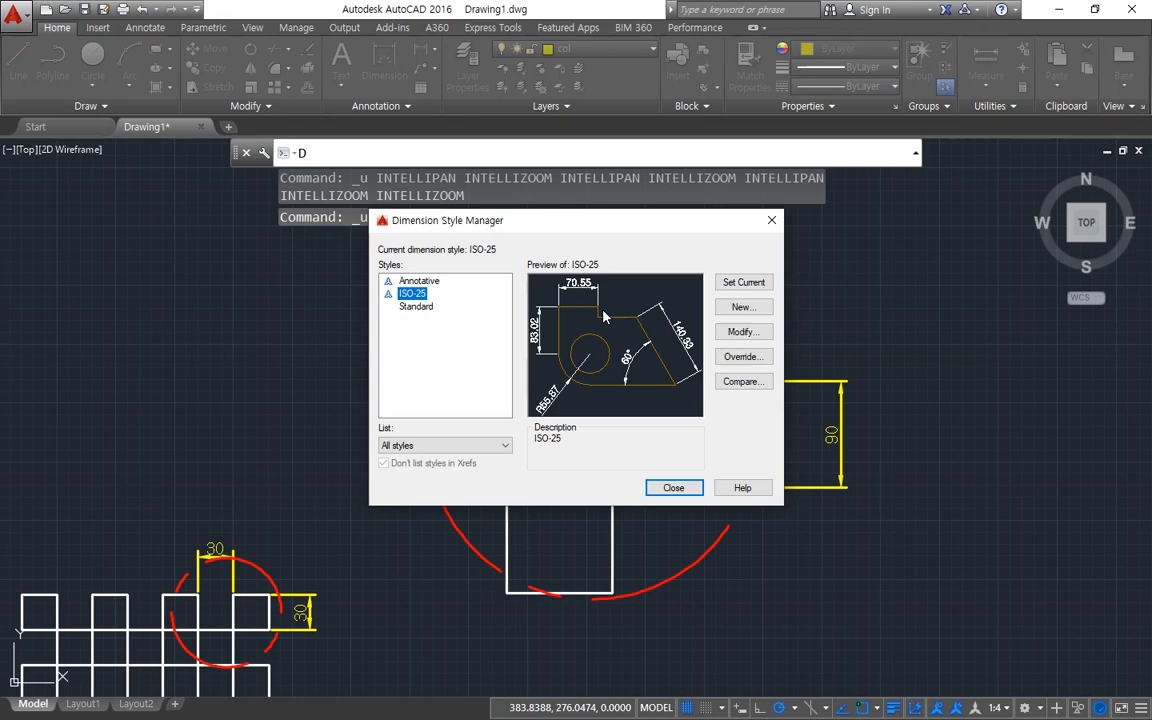
left_click(752, 308)
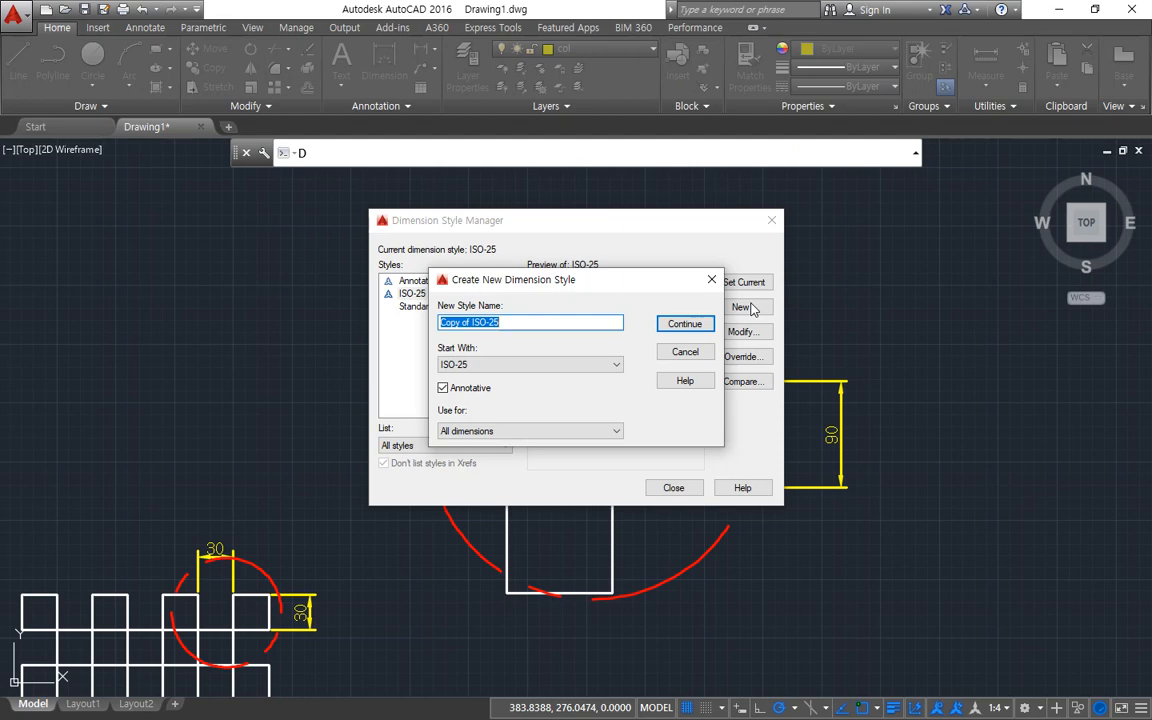
key("Escape")
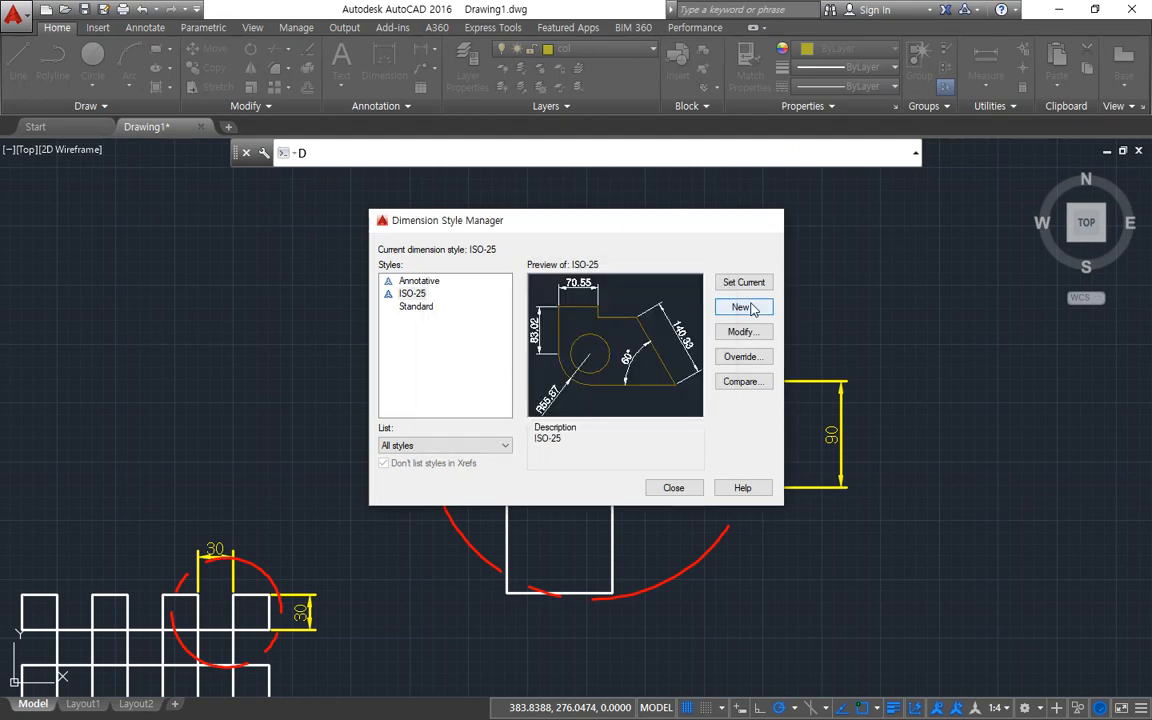
key("Escape")
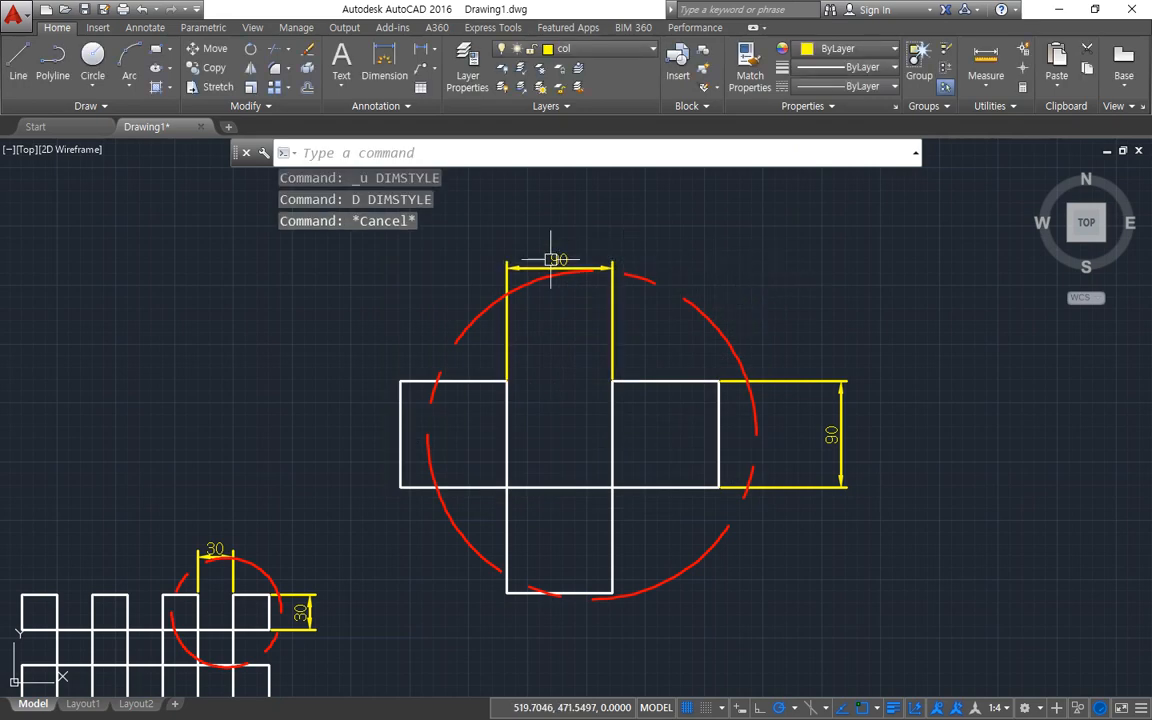
Set the primary units' Dim scale linear property to 1/3 for both dimensions of the enlarged detail only.
key("ctrl+1")
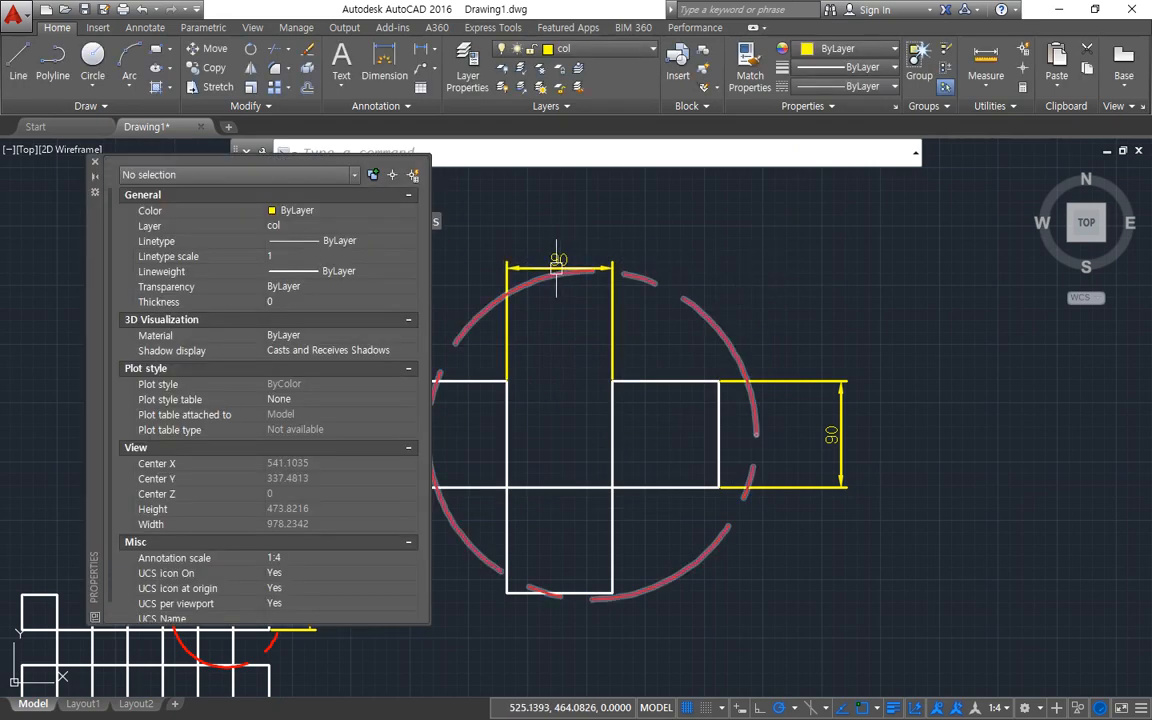
left_click(545, 262)
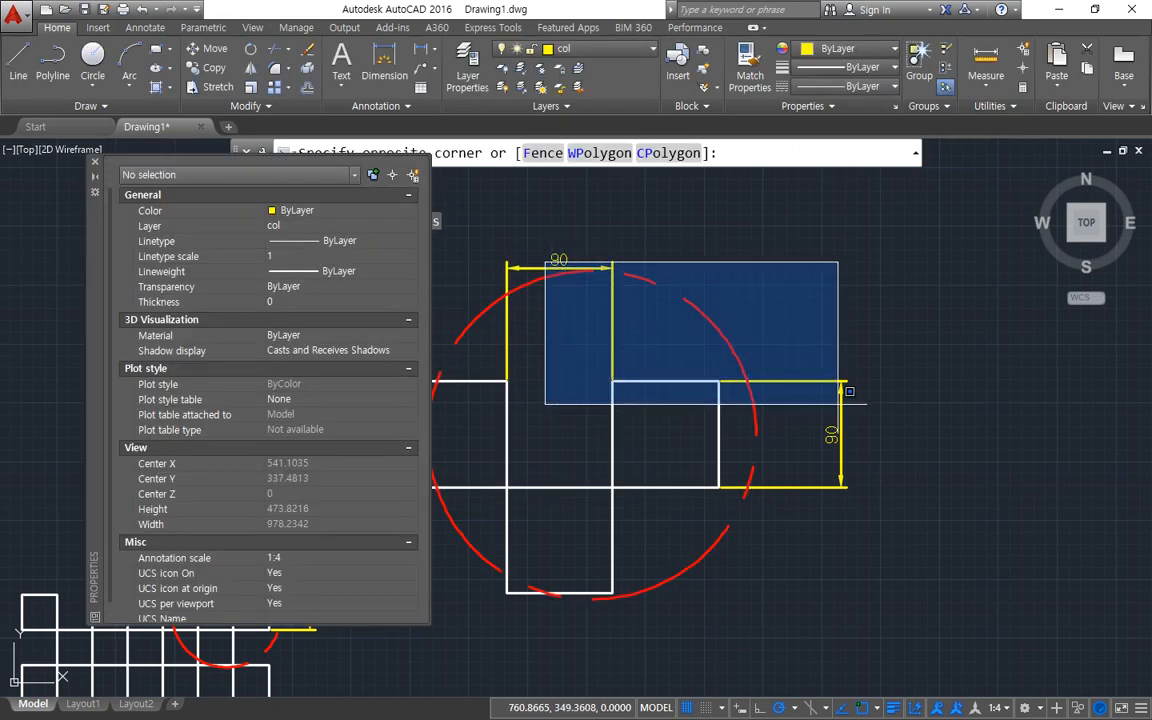
left_click(519, 268)
left_click(840, 398)
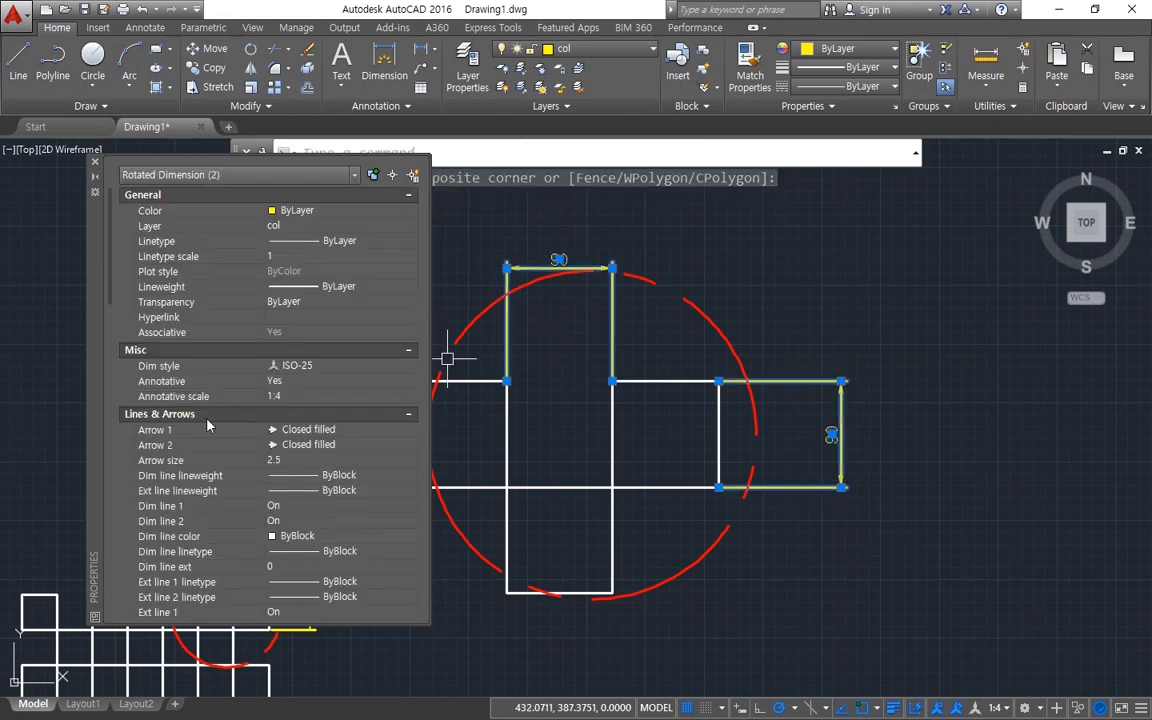
scroll(207, 426, "down", 10)
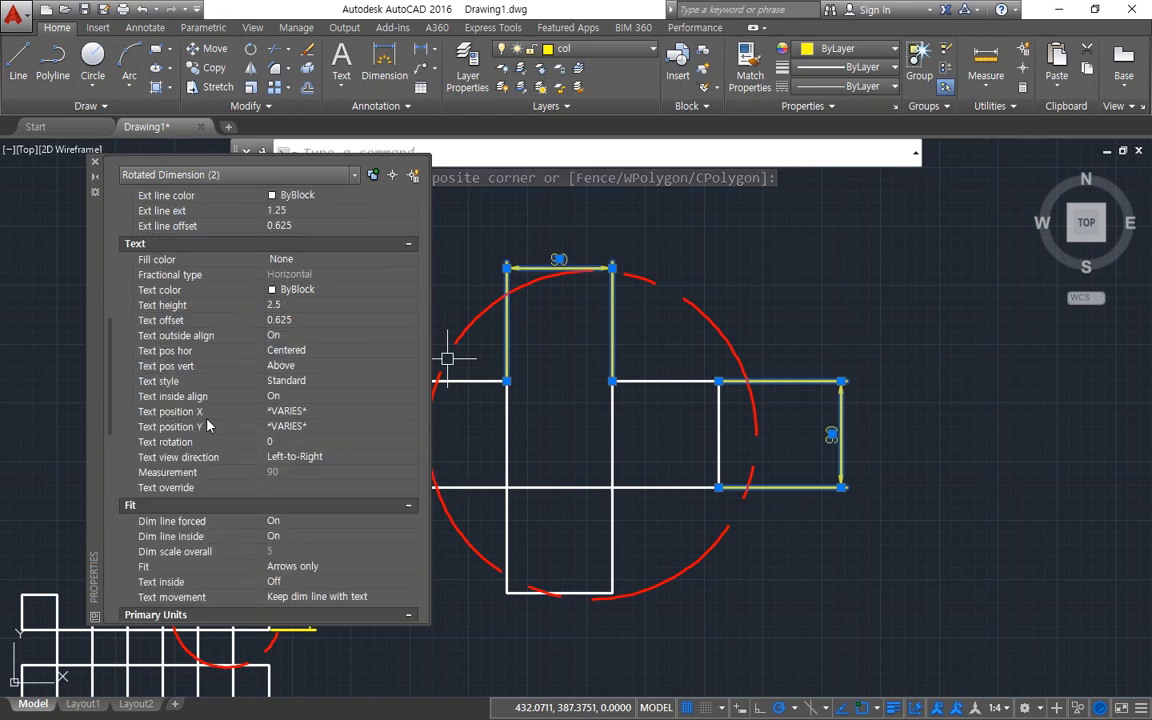
scroll(207, 426, "down", 5)
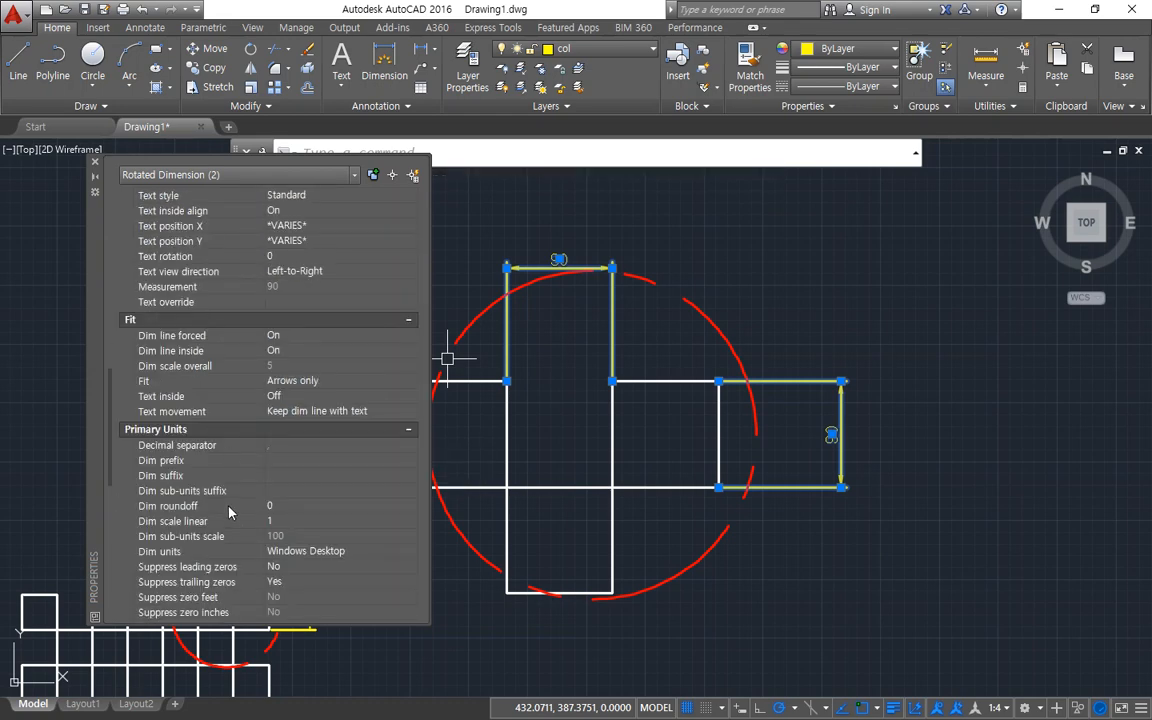
scroll(228, 512, "down", 2)
mouse_move(214, 545)
left_mouse_down()
mouse_move(95, 525)
mouse_move(262, 290)
left_mouse_up()
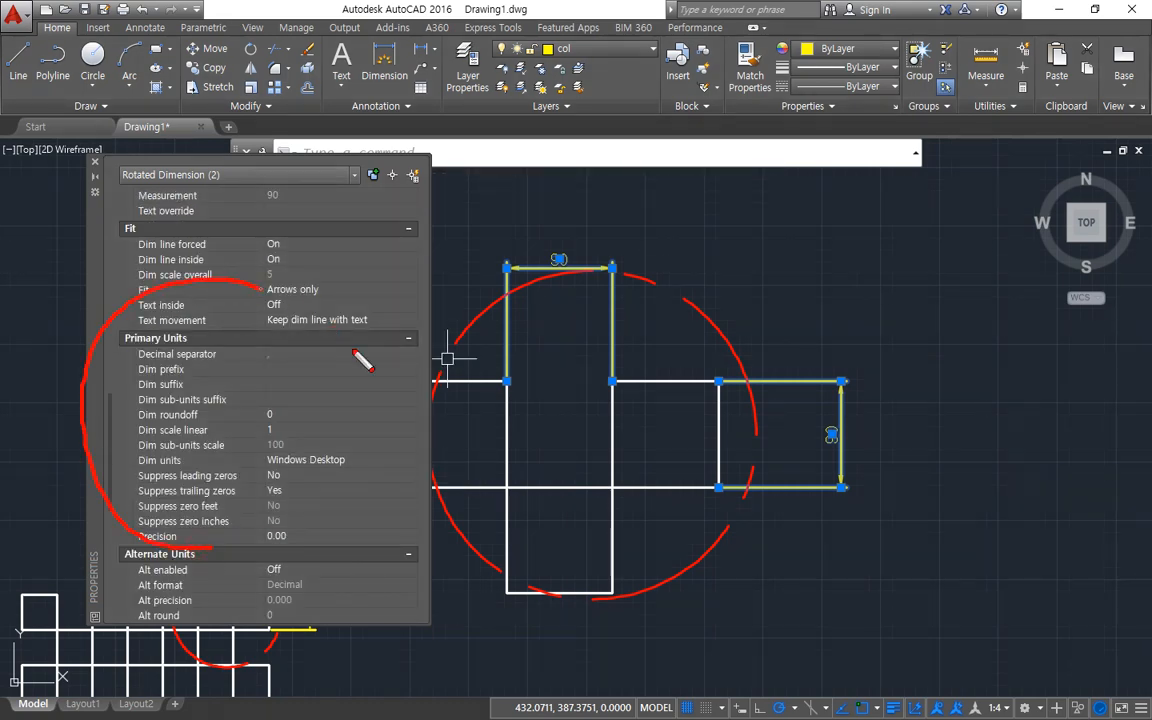
mouse_move(354, 353)
left_mouse_down()
mouse_move(296, 530)
mouse_move(214, 547)
left_mouse_up()
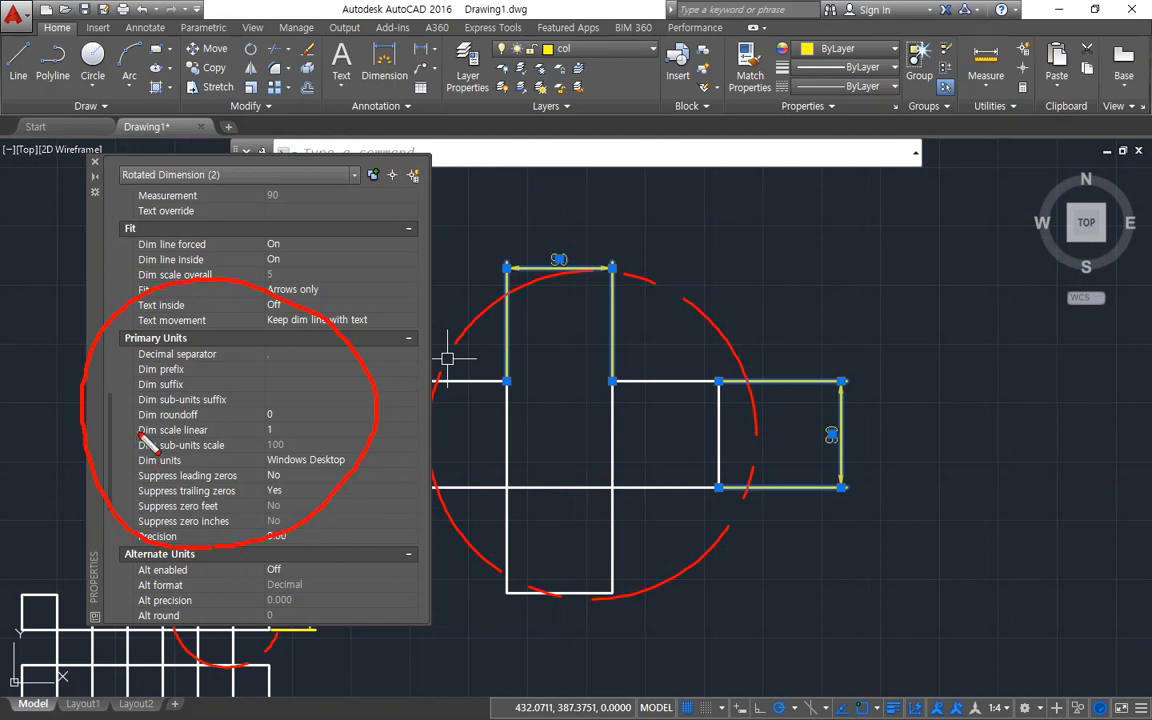
key("ctrl+z")
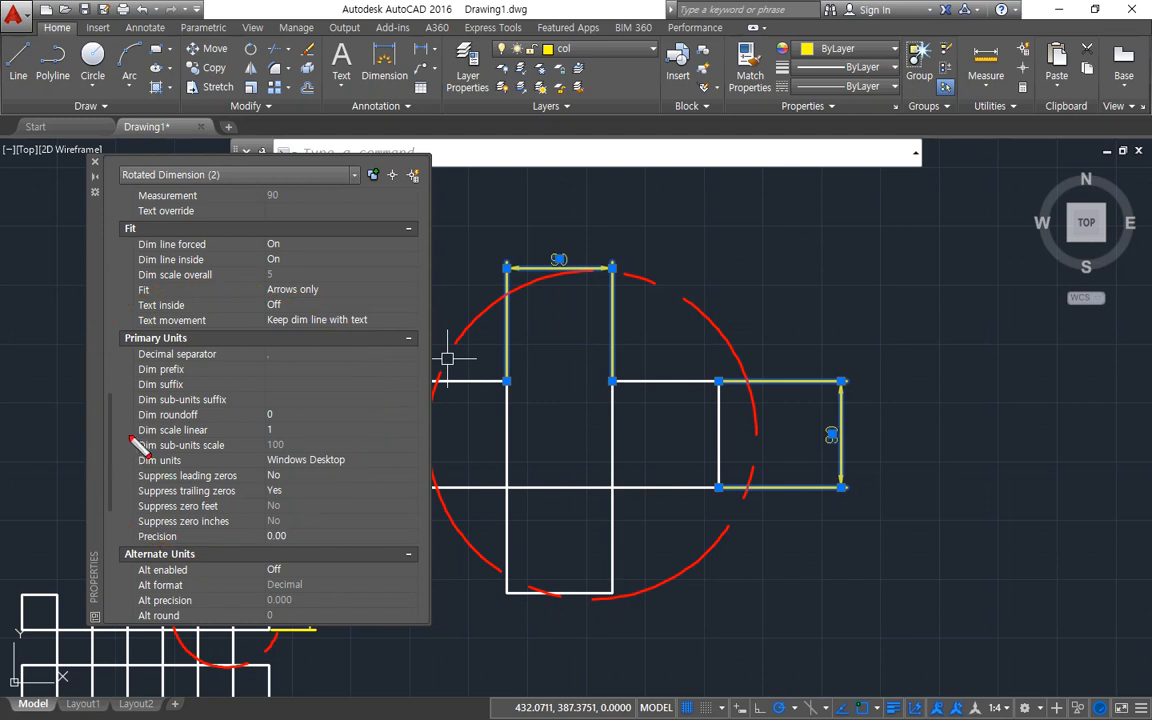
left_click_drag(139, 441, 324, 440)
key("Escape")
left_click(298, 431)
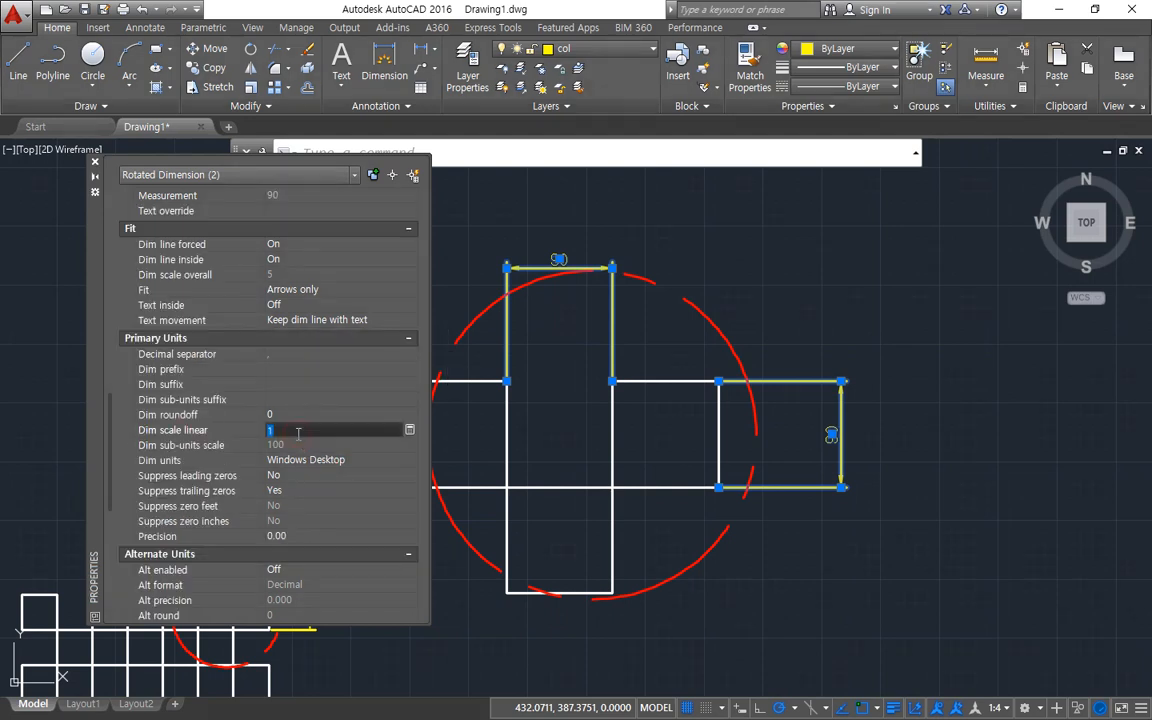
type("1/3")
key("Return")
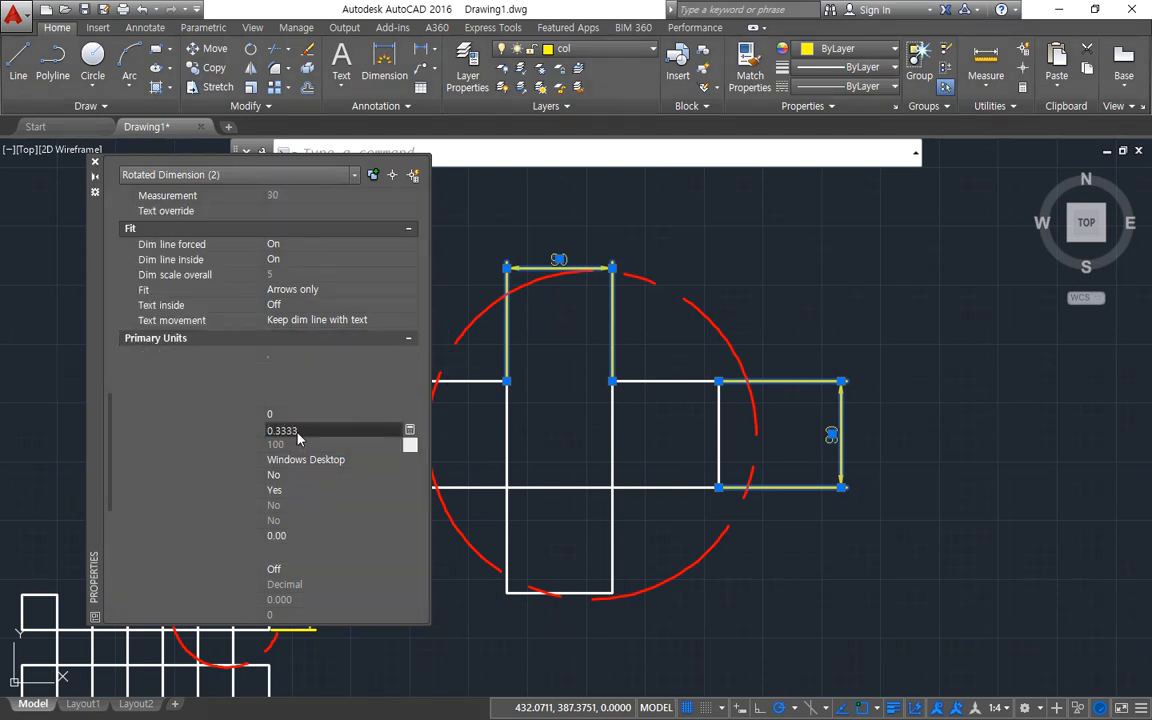
Check the enlarged detail's dimension values against their Dim scale linear property, and clear the selection.
scroll(578, 238, "up", 2)
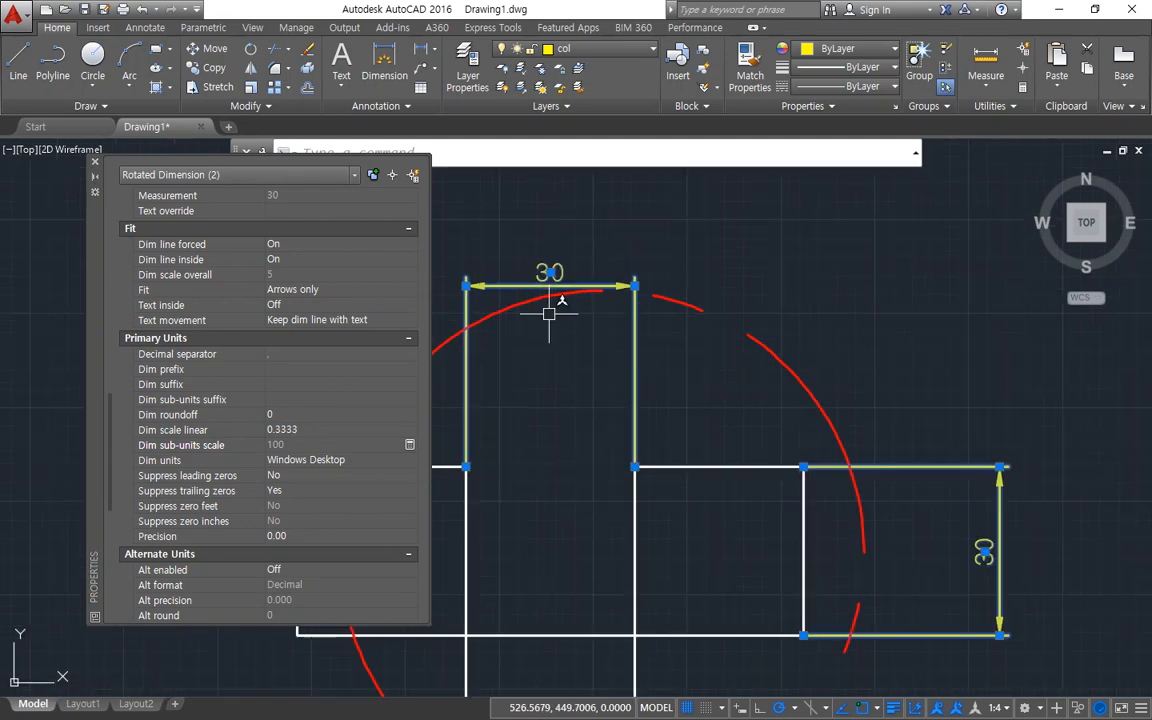
middle_click_drag(591, 424, 623, 446)
key("ctrl+2")
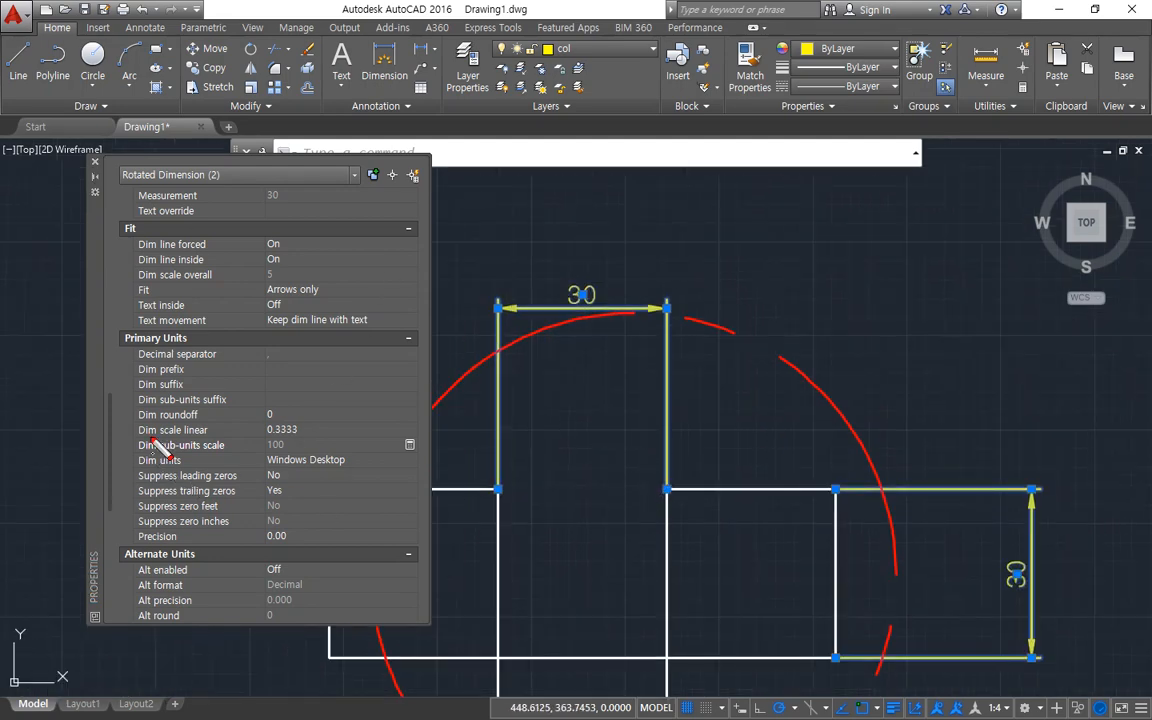
left_click_drag(123, 440, 370, 440)
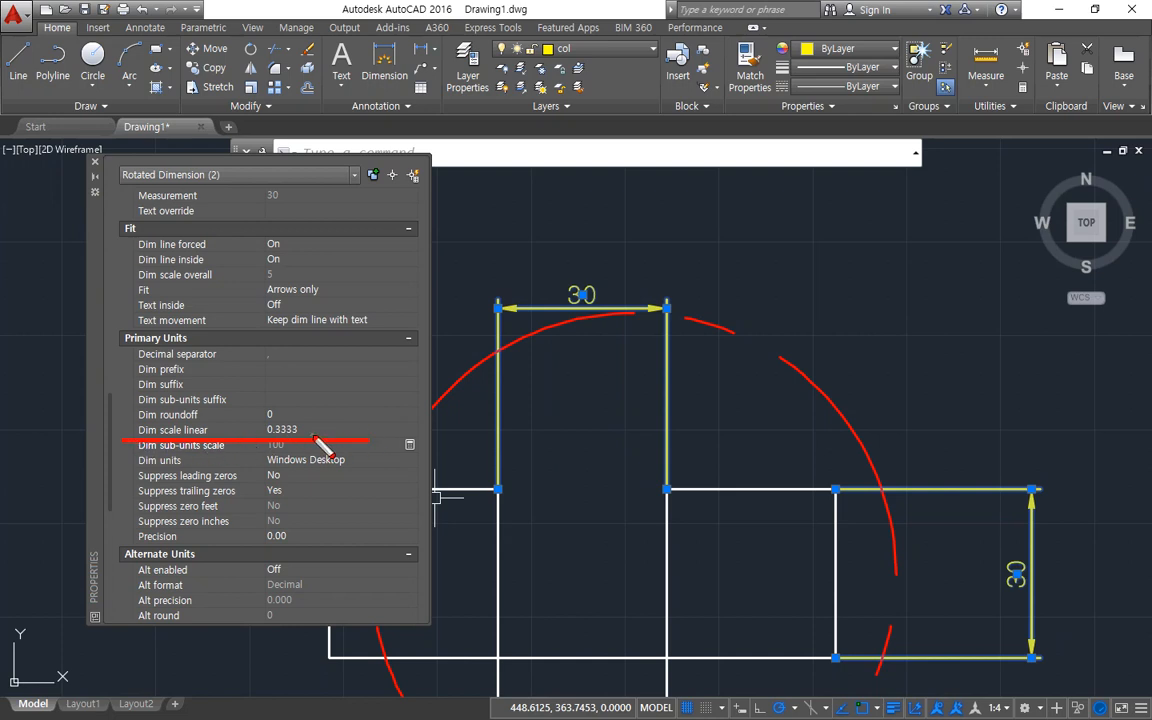
key("Escape")
key("Escape")
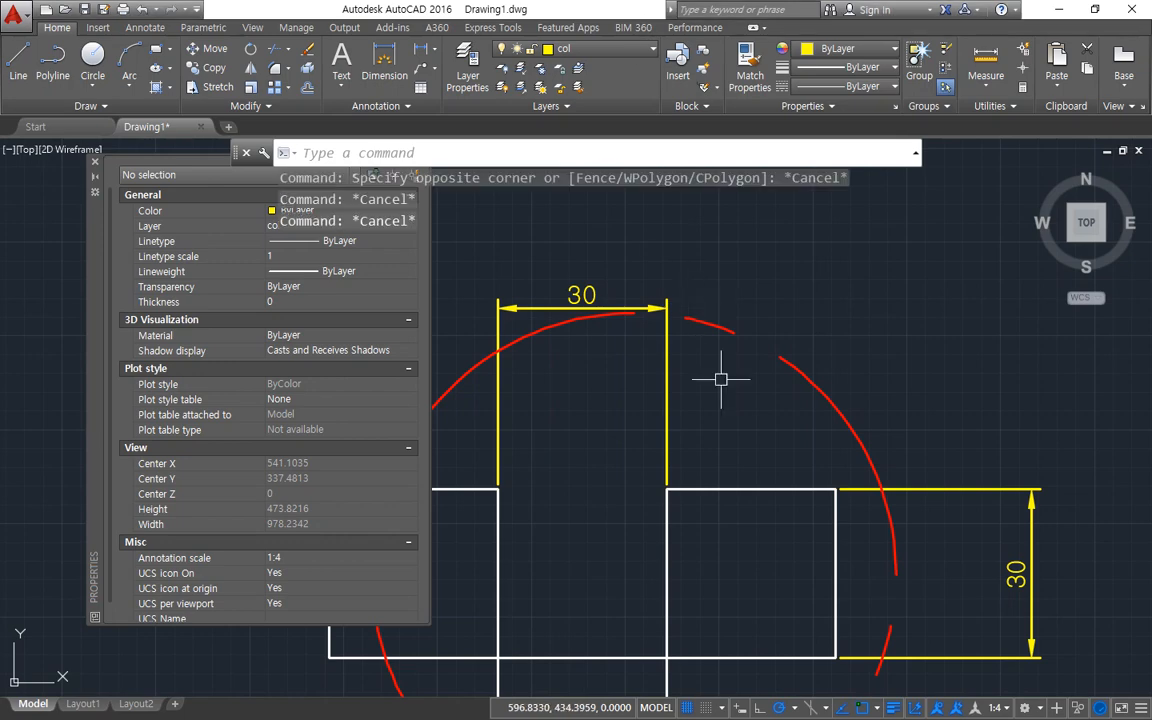
Enable the display of alternate units in the ISO-25 dimension style.
type("d")
key("Return")
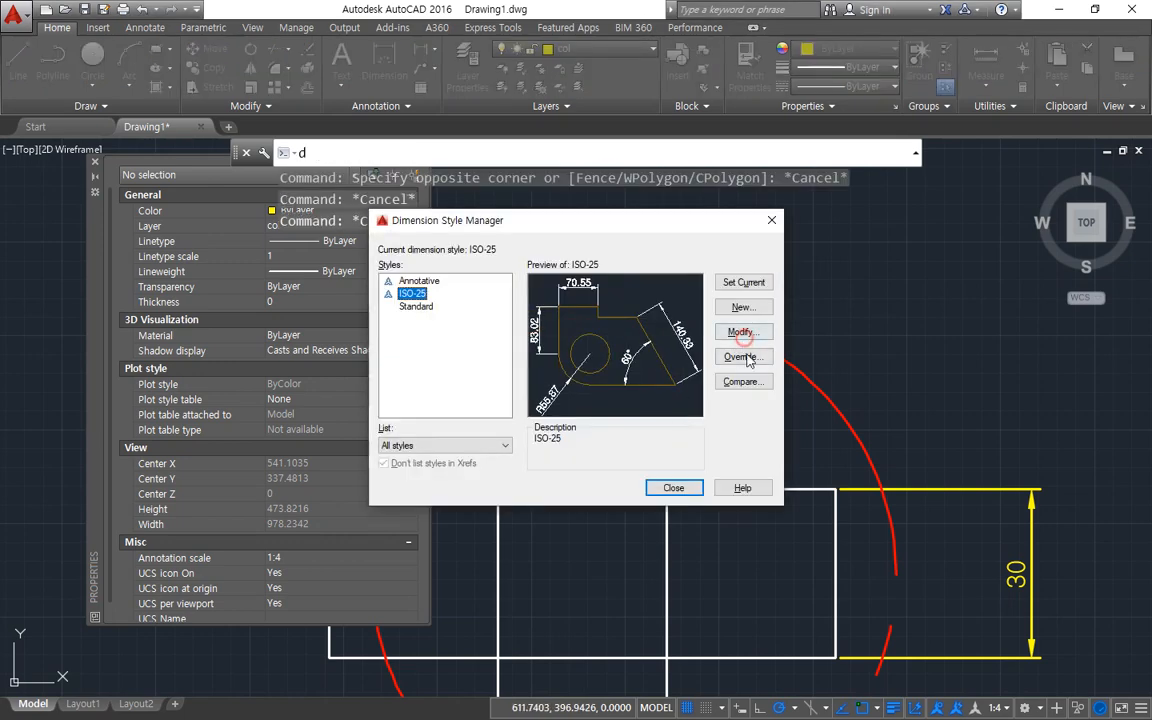
left_click(741, 333)
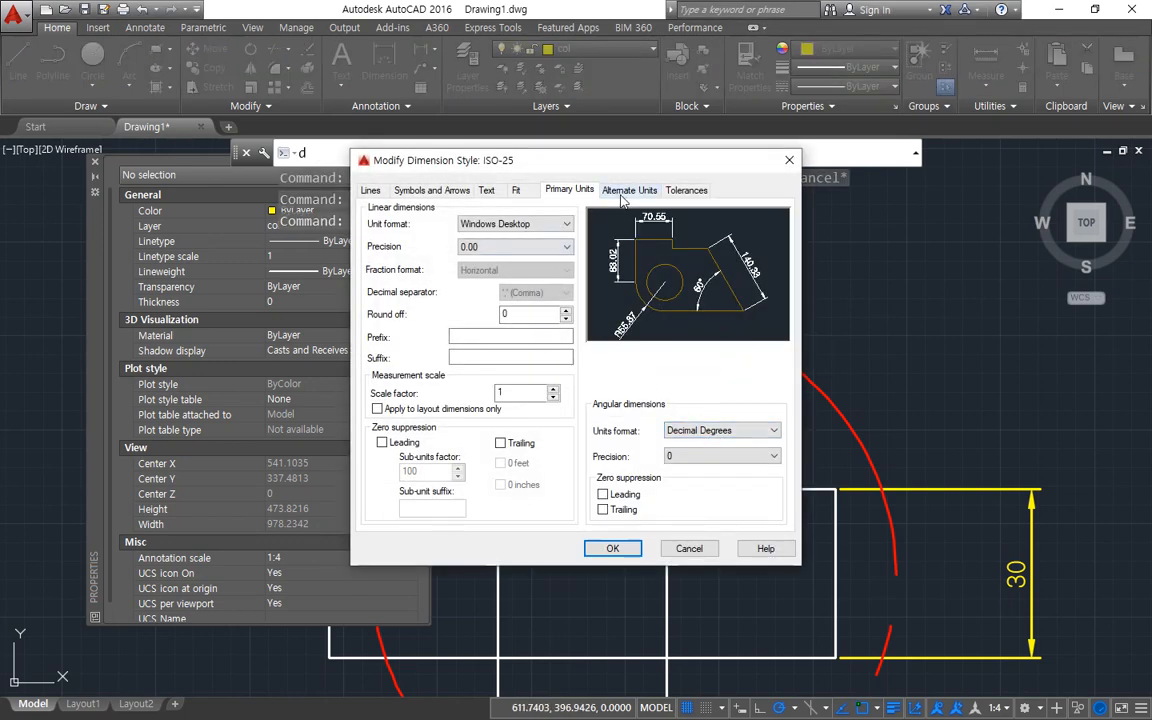
left_click(627, 190)
mouse_move(605, 212)
left_mouse_down()
mouse_move(592, 196)
mouse_move(600, 212)
left_mouse_up()
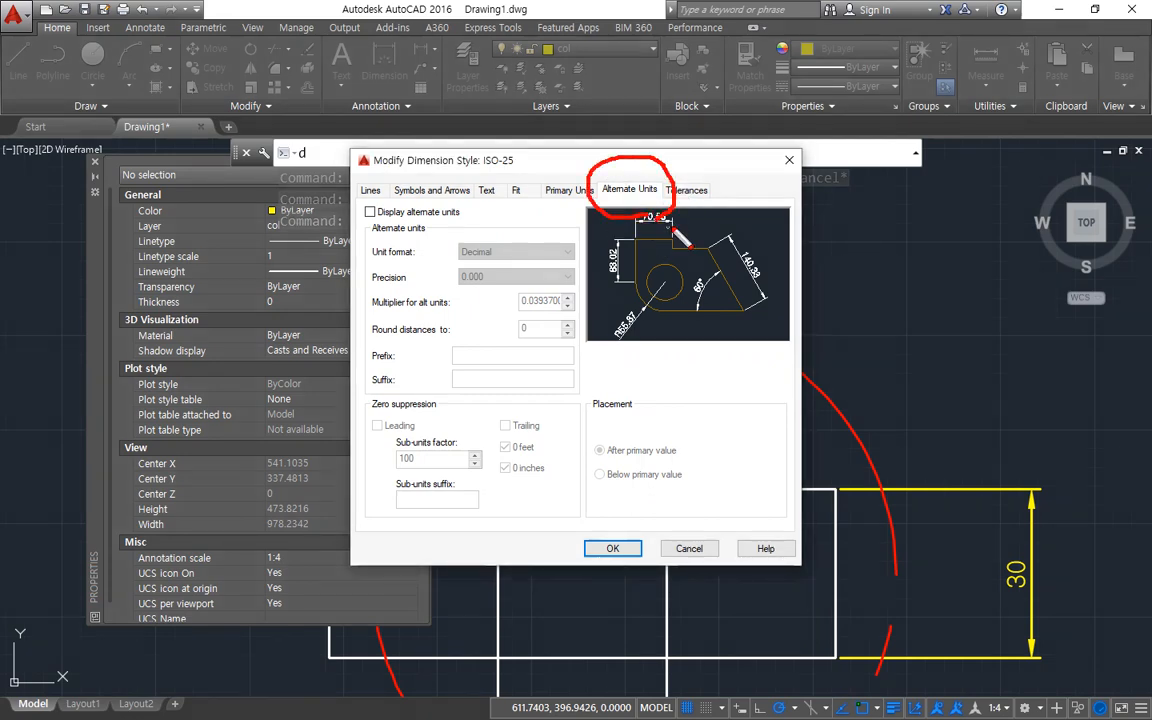
key("Escape")
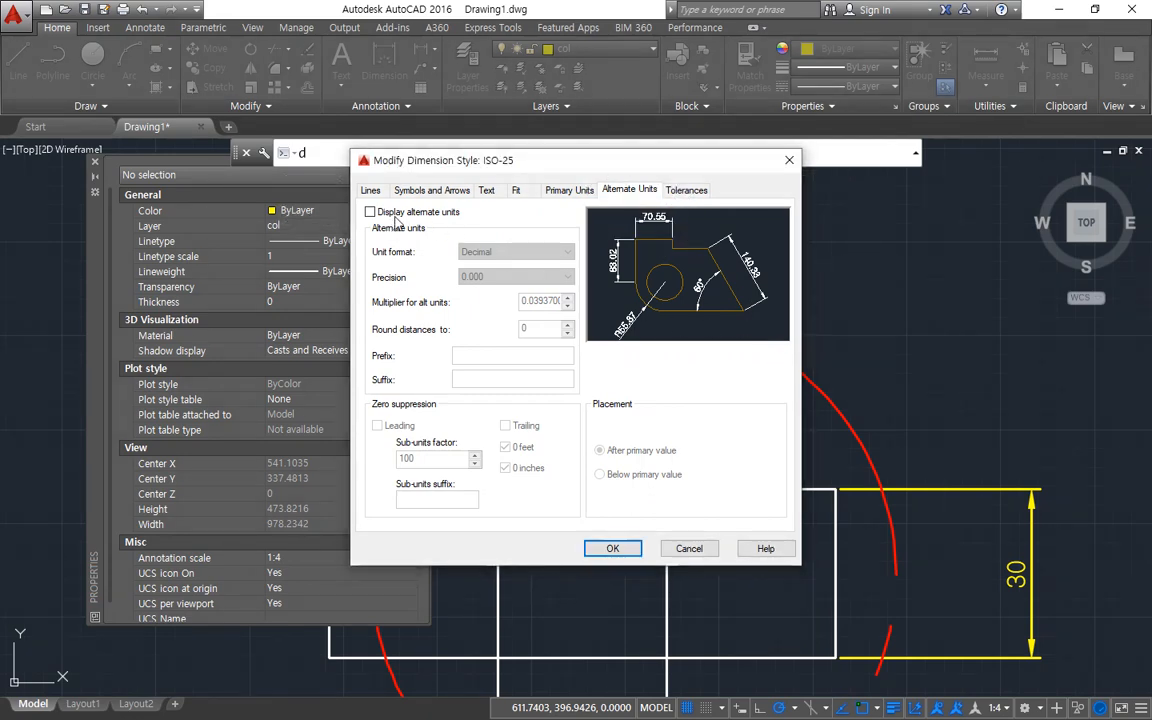
key("ctrl+2")
left_click_drag(369, 228, 470, 226, "shift")
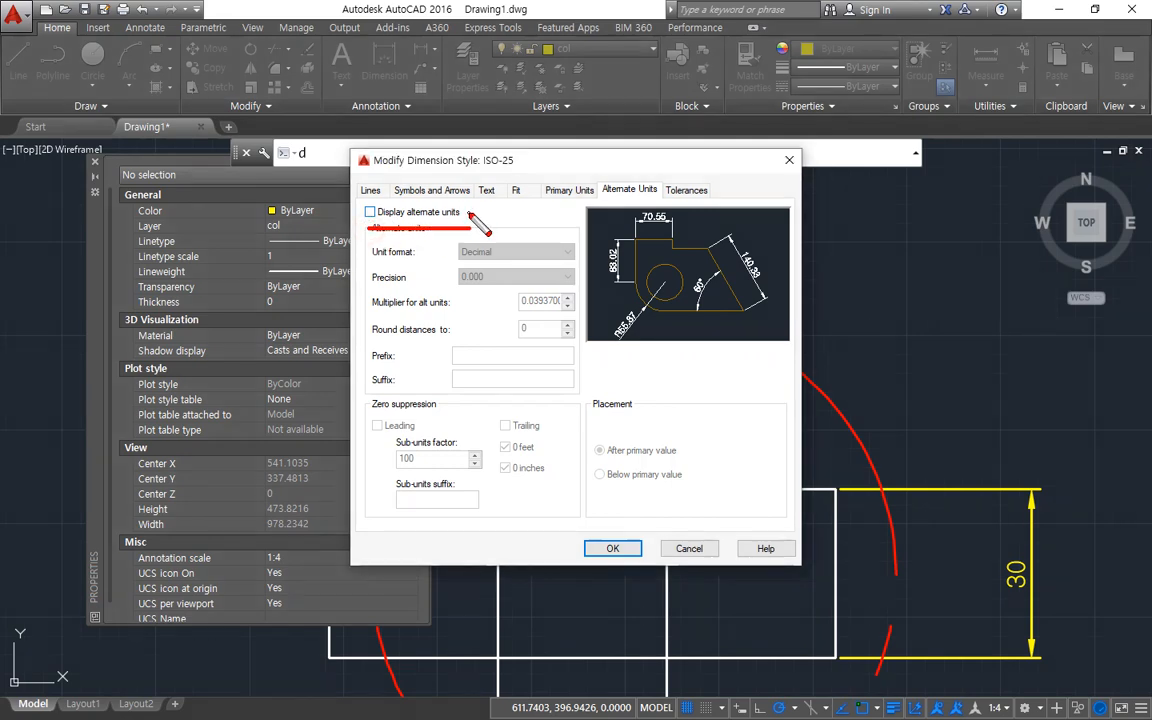
key("Escape")
left_click(370, 212)
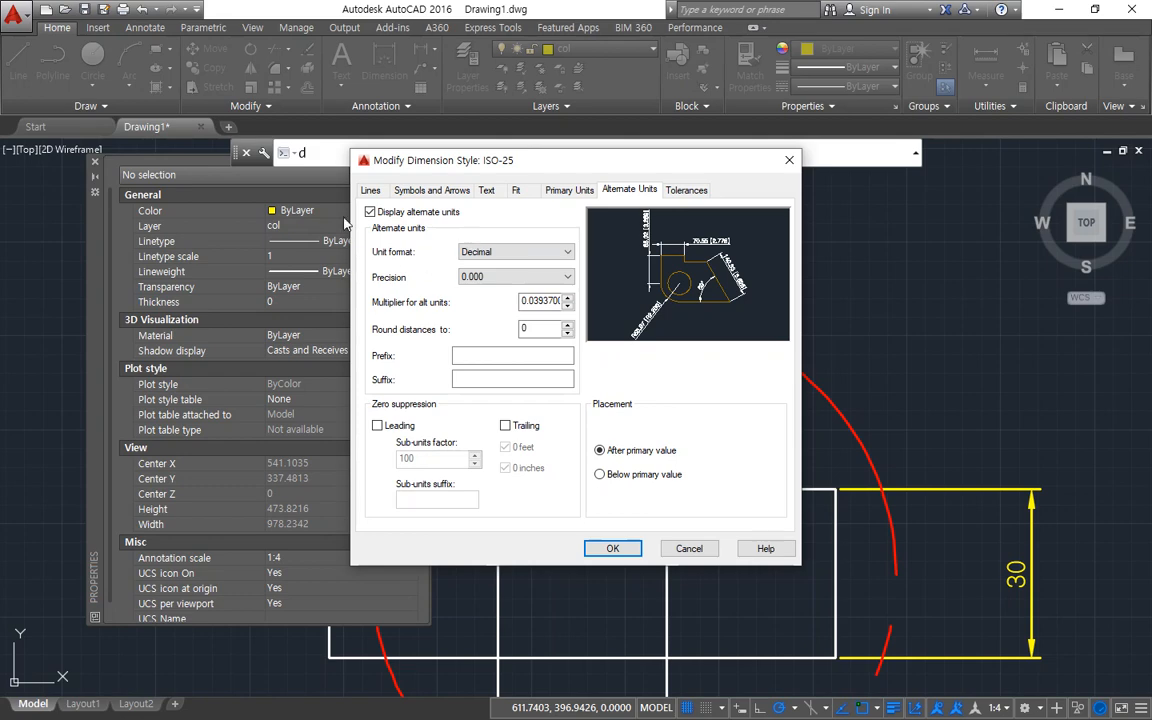
left_click(600, 549)
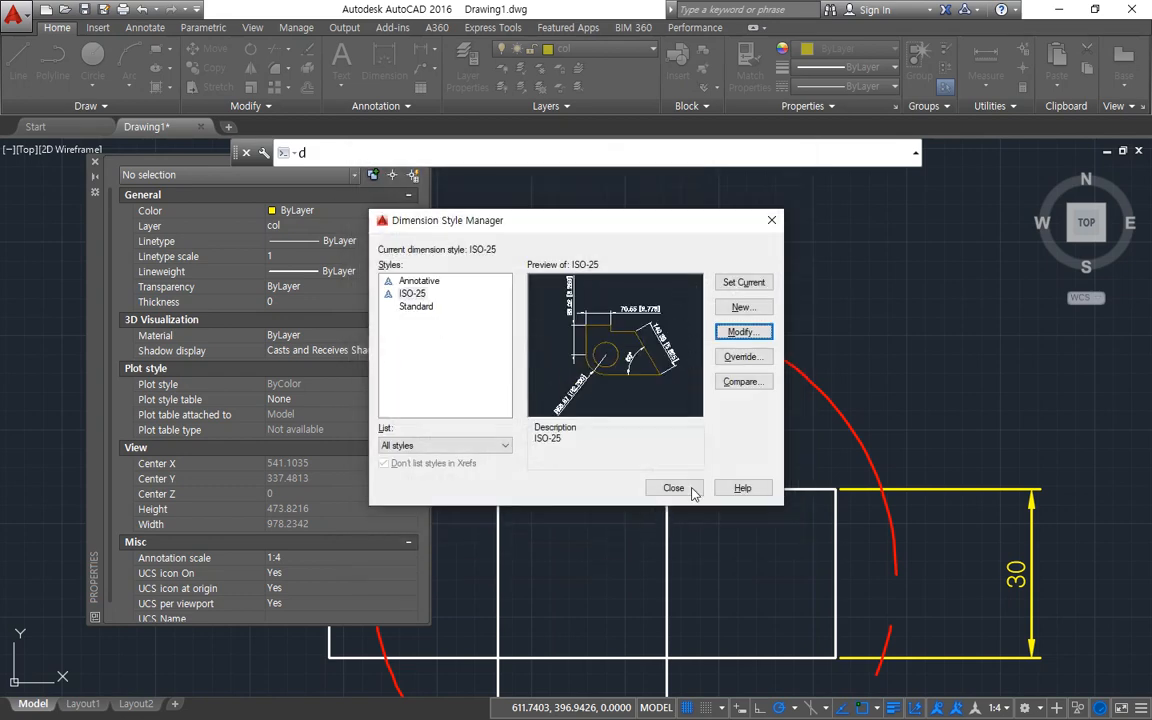
left_click(608, 489)
Examine the primary and bracketed alternate values on the dimensions of the enlarged detail and the original circled squares.
middle_click_drag(562, 420, 879, 316)
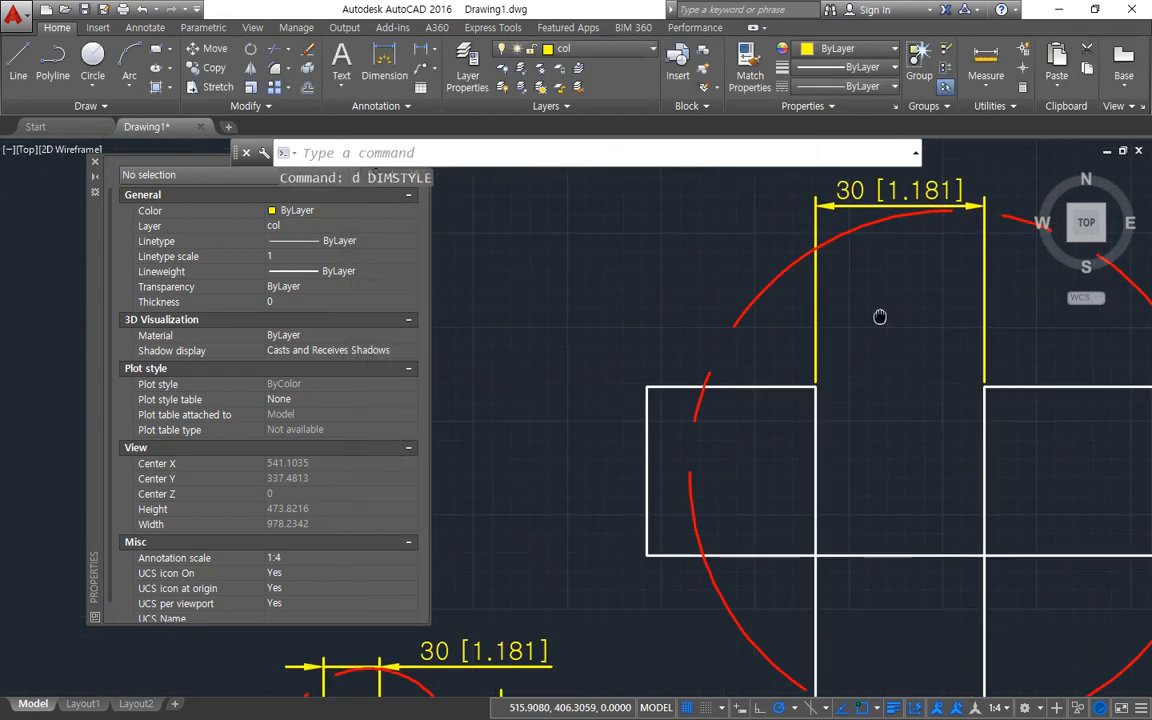
scroll(875, 320, "down", 2)
middle_click_drag(587, 617, 661, 481)
scroll(661, 481, "up", 3)
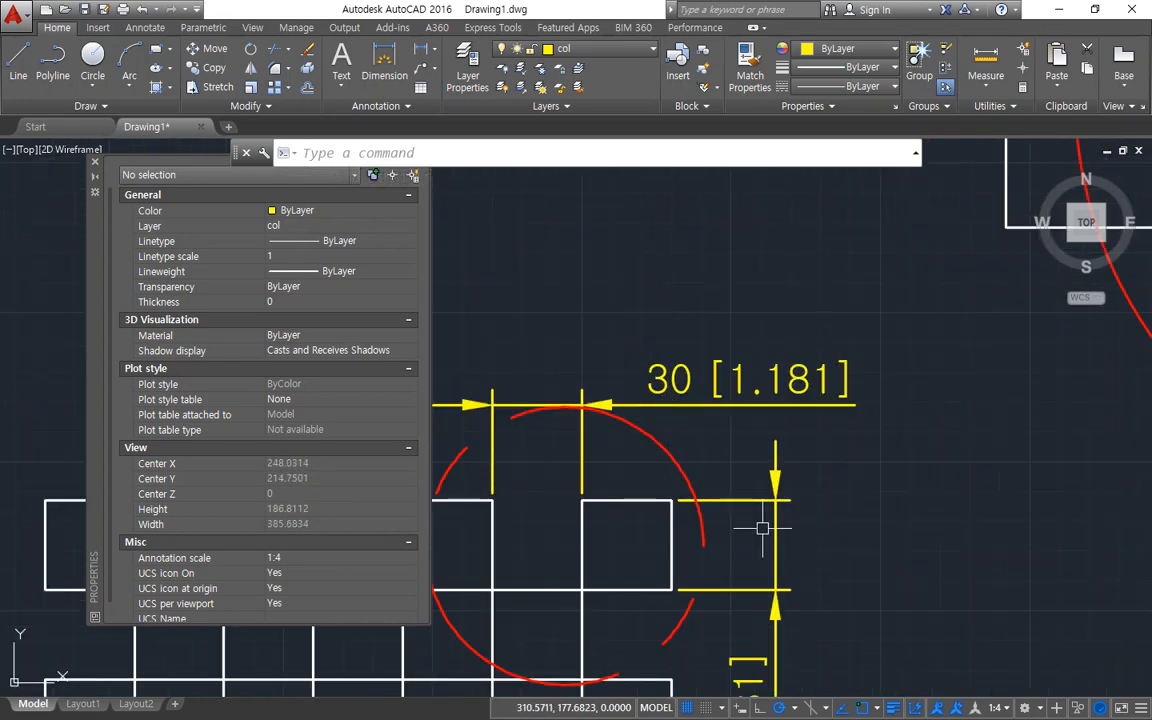
mouse_move(678, 408)
left_mouse_down()
mouse_move(639, 408)
mouse_move(860, 388)
mouse_move(826, 426)
left_mouse_up()
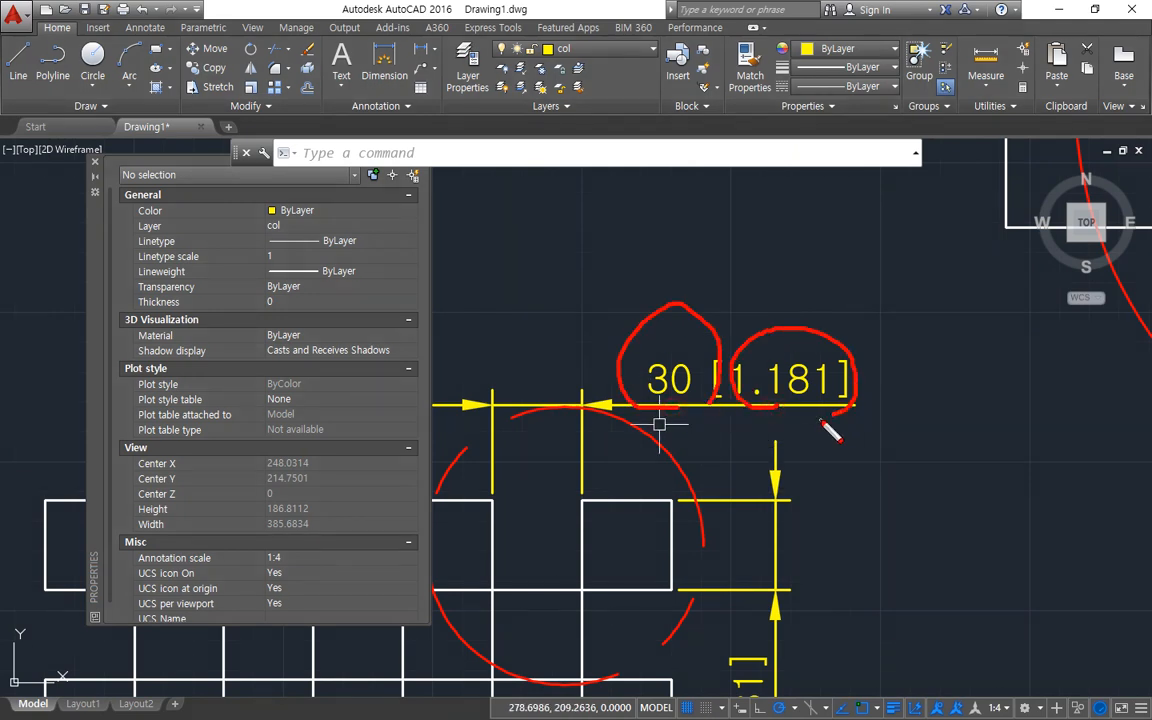
key("e")
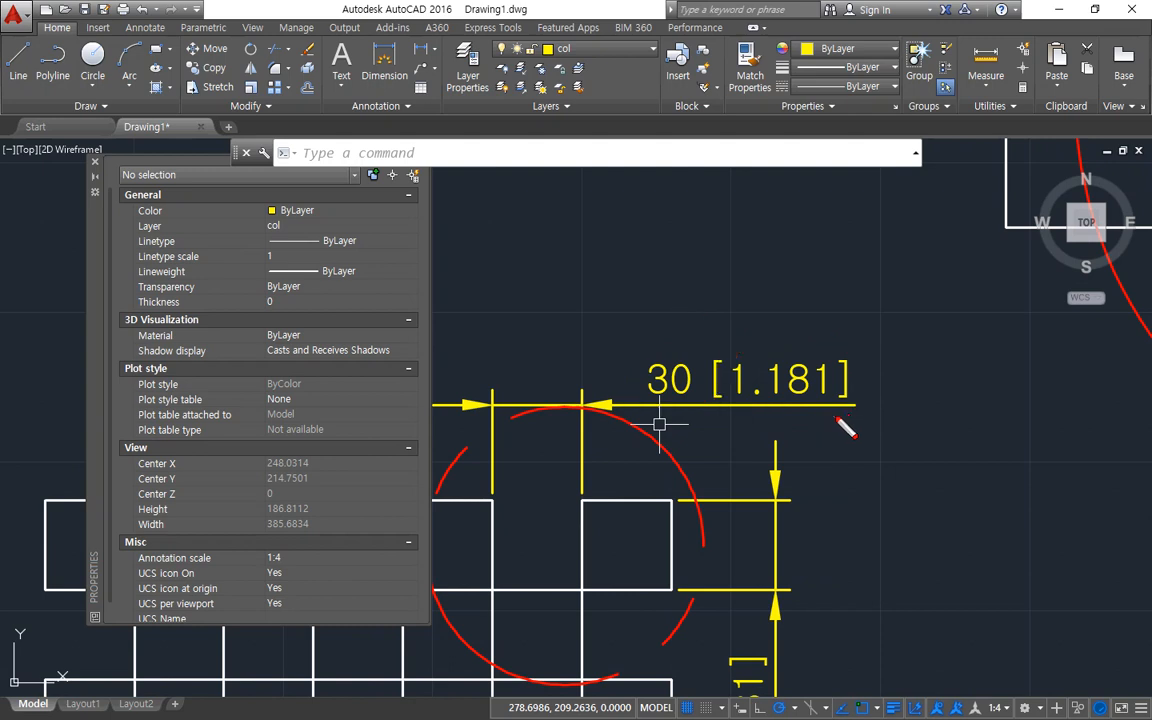
mouse_move(667, 286)
left_mouse_down()
mouse_move(665, 332)
mouse_move(681, 316)
left_mouse_up()
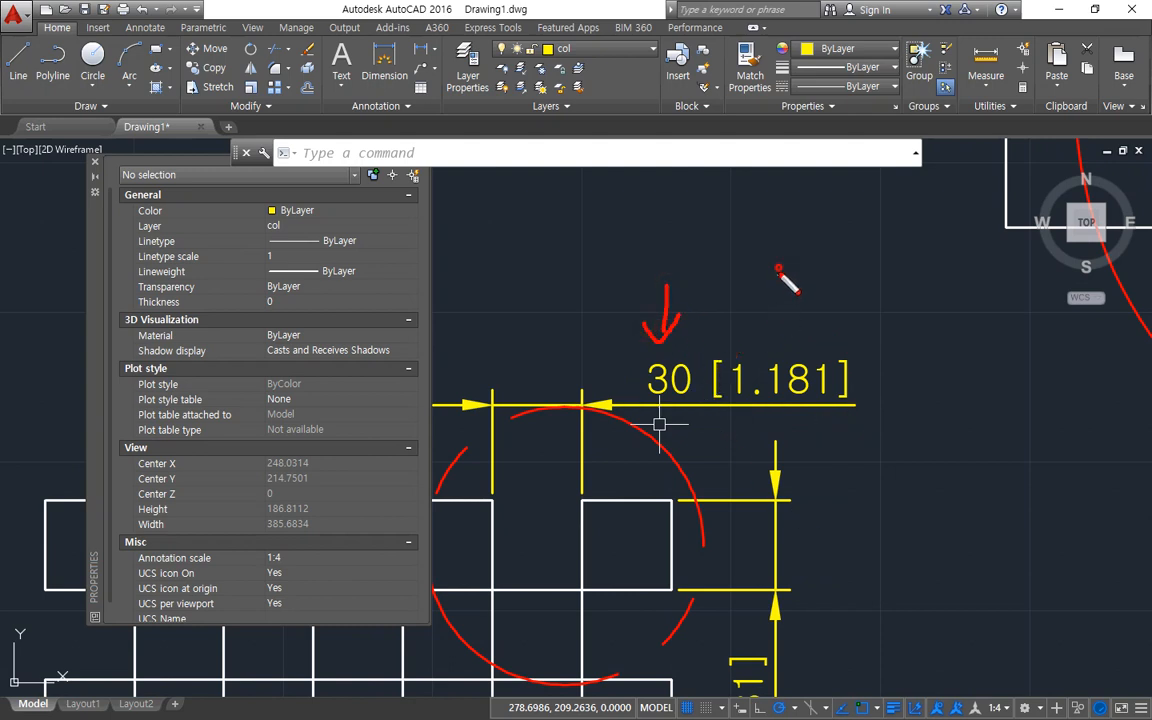
left_click_drag(778, 264, 779, 330)
Switch to Notepad, add the line "1inch = 25.4mm" below the Primary Units note, and return to AutoCAD.
key("alt+Tab")
scroll(740, 535, "down", 1)
key("Return")
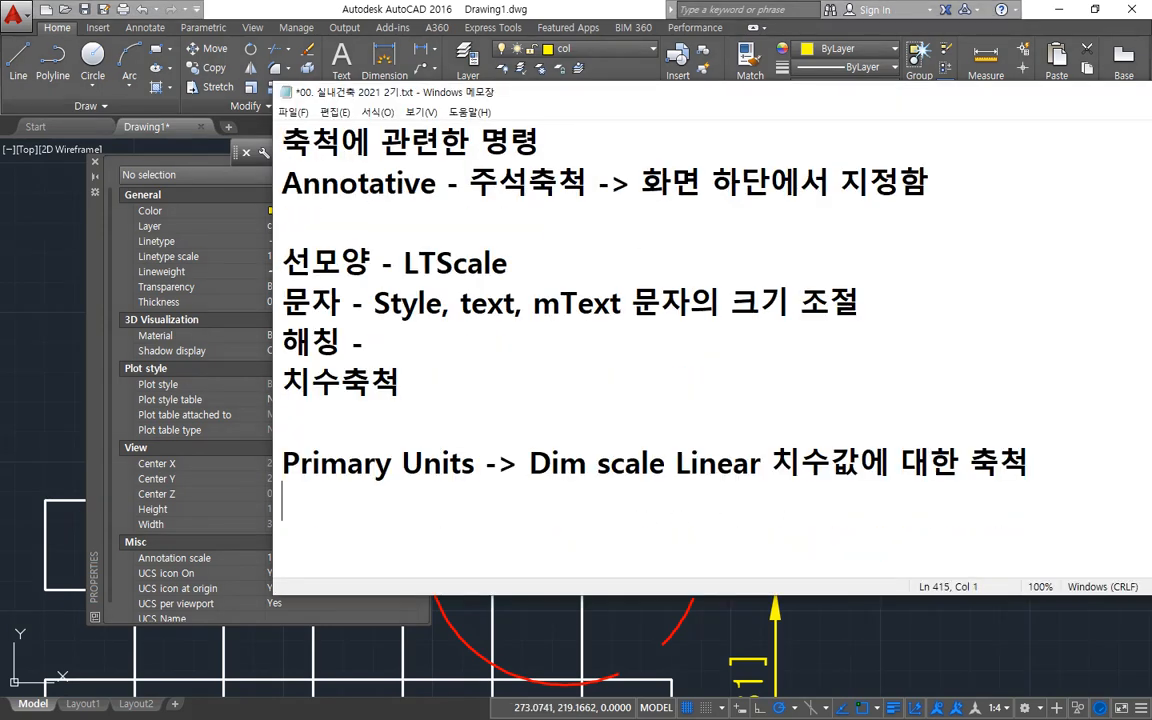
type("1inch -")
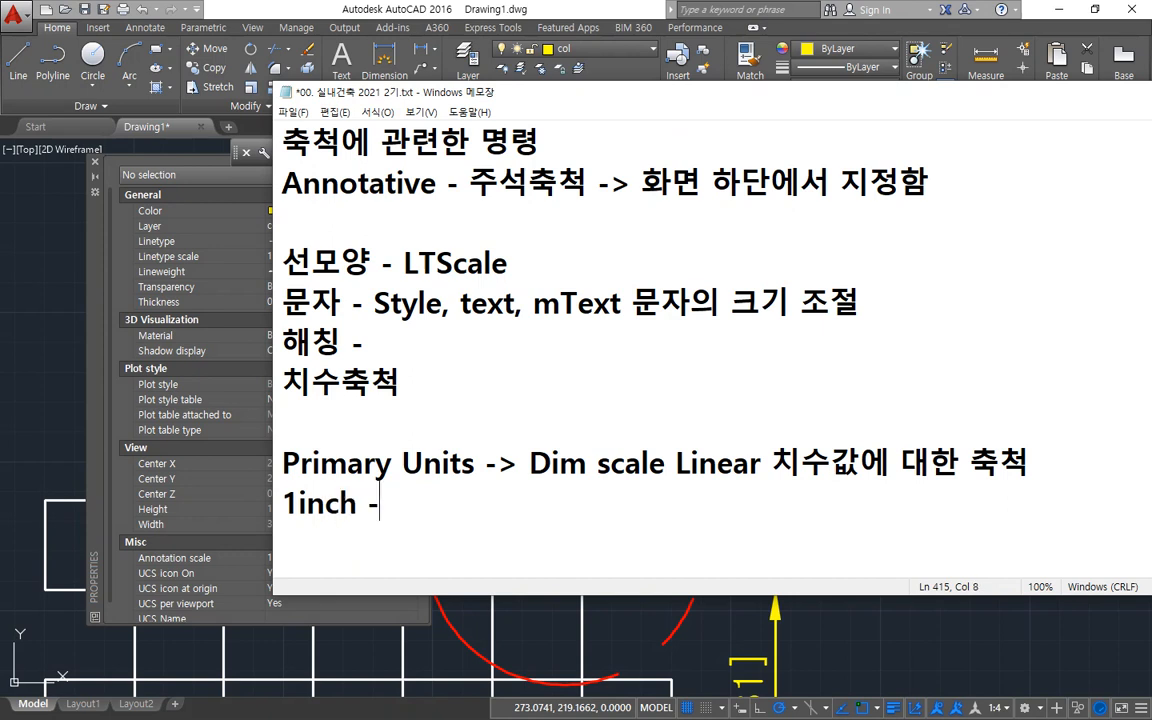
key("BackSpace")
type("= 25.4")
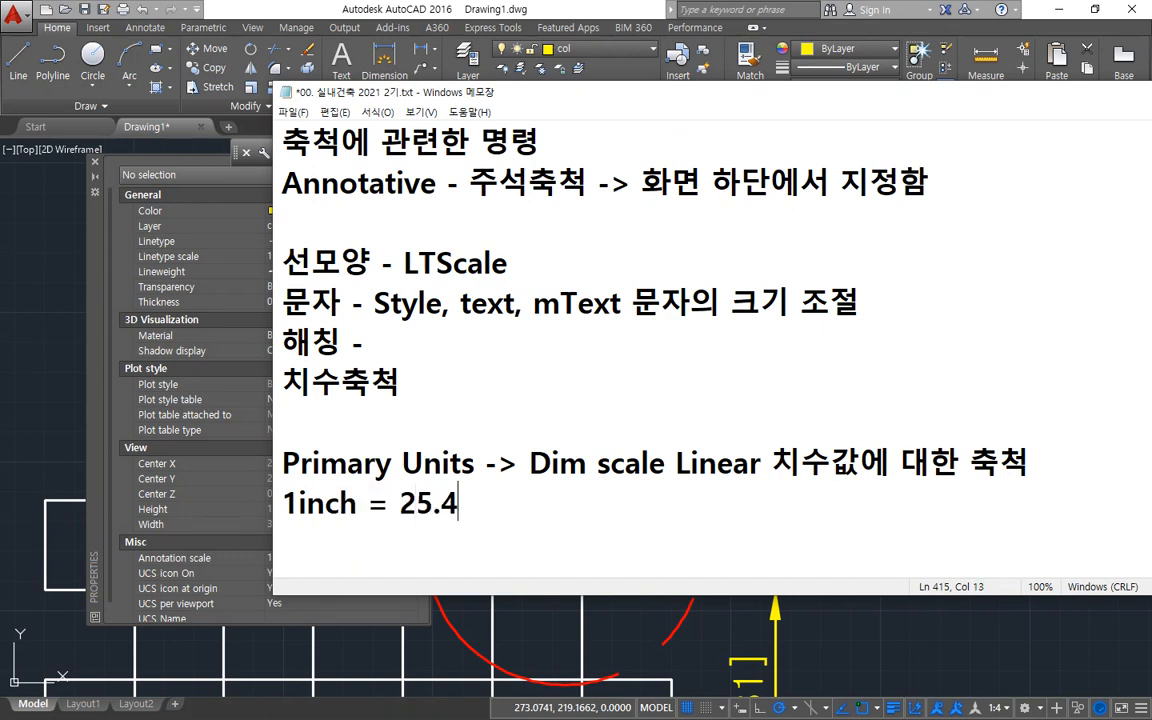
type("mm")
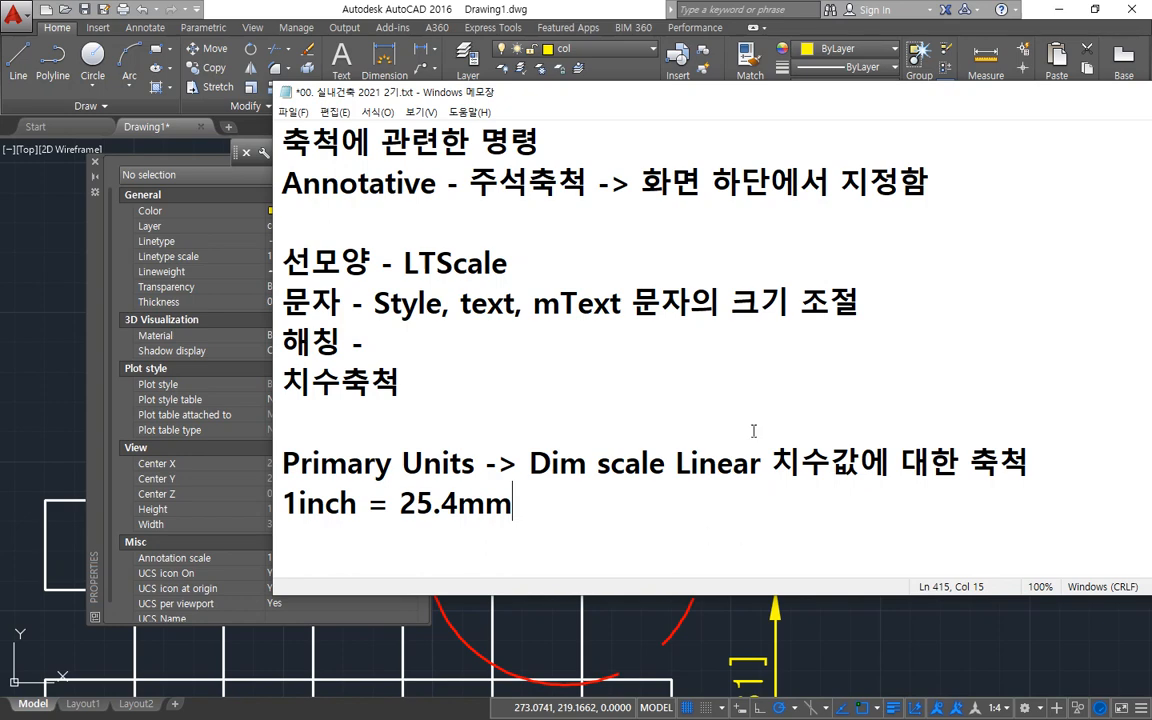
left_click(390, 7)
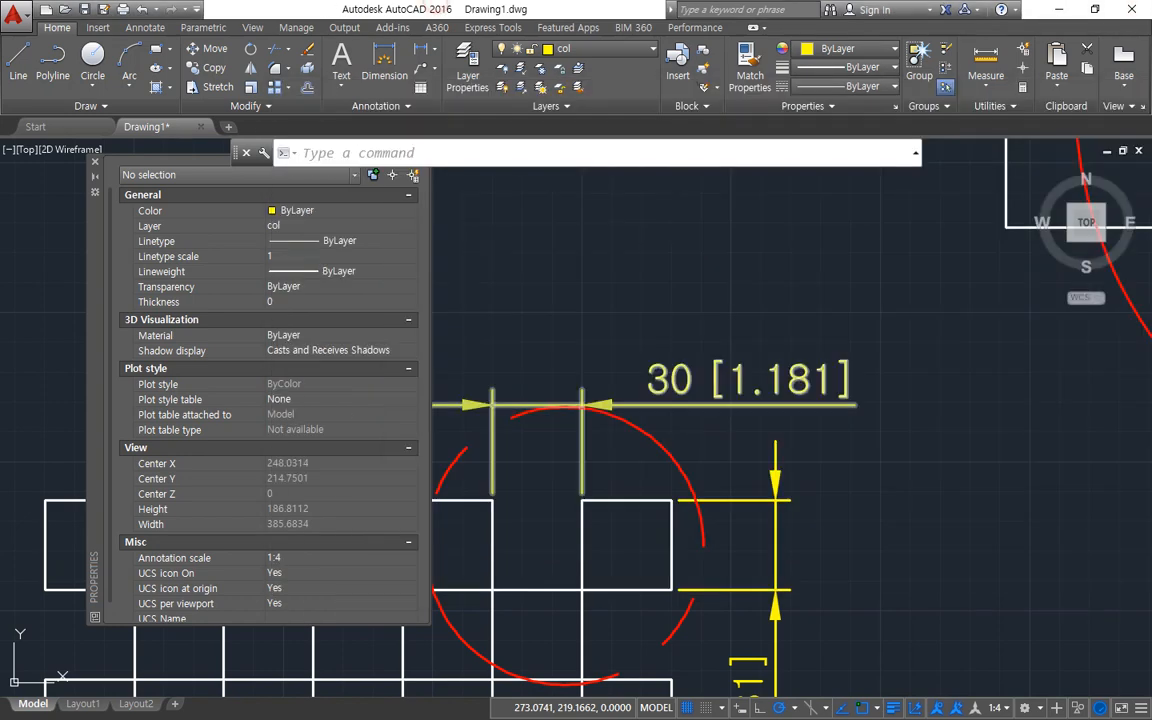
Open the ISO-25 style's alternate unit settings and examine its precision, trailing zero suppression and multiplier.
type("d")
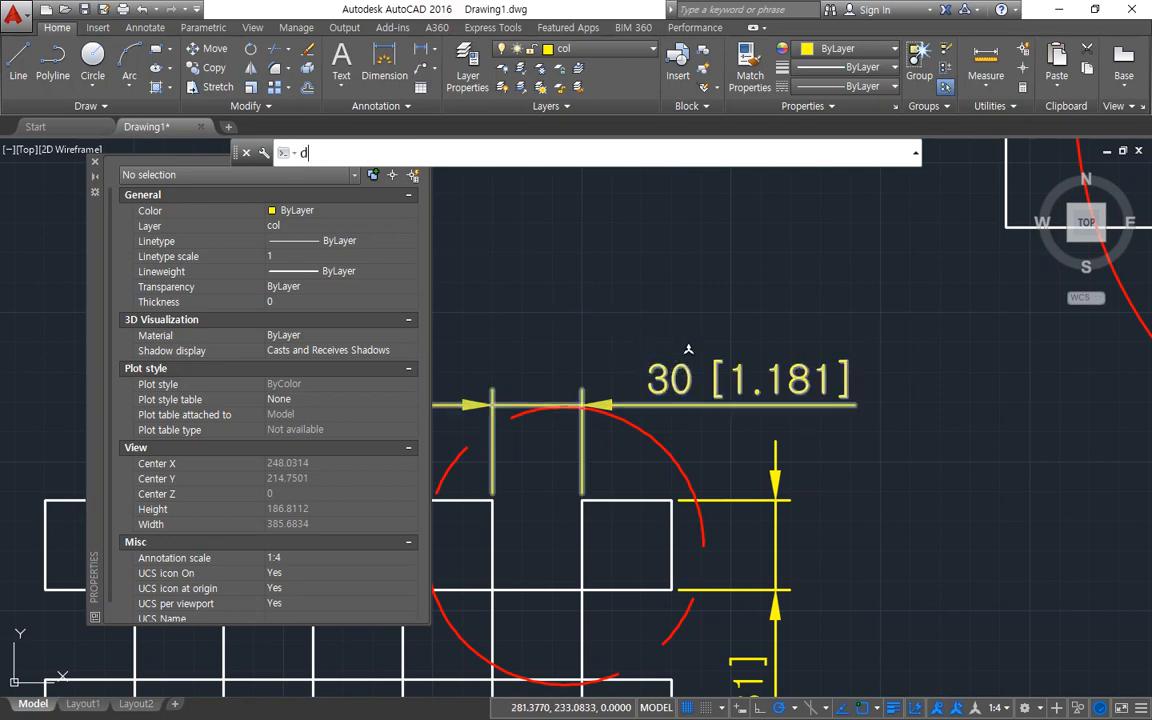
key("Return")
left_click(738, 332)
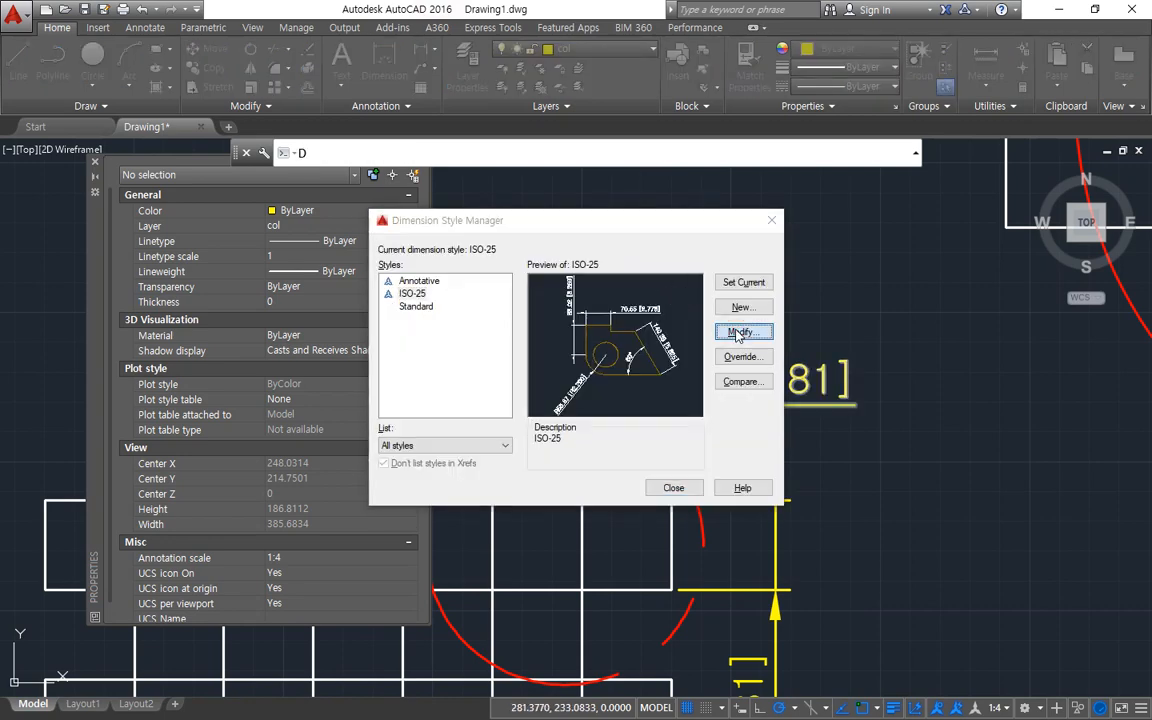
left_click(625, 190)
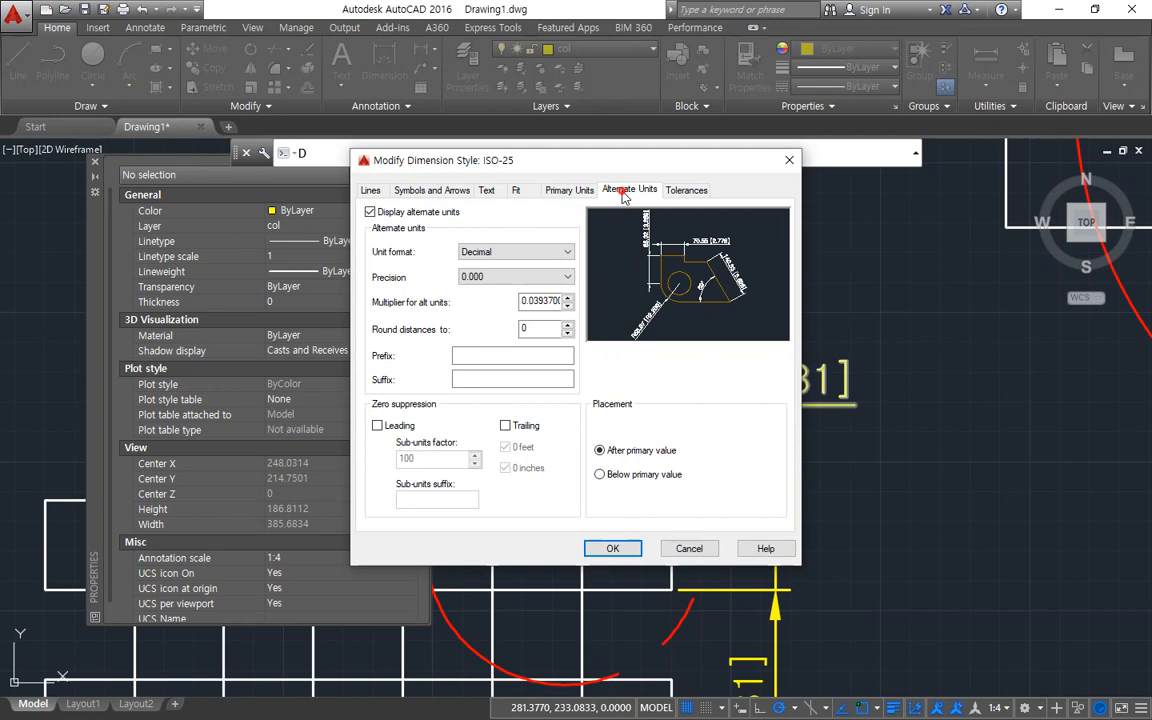
left_click_drag(374, 285, 497, 287)
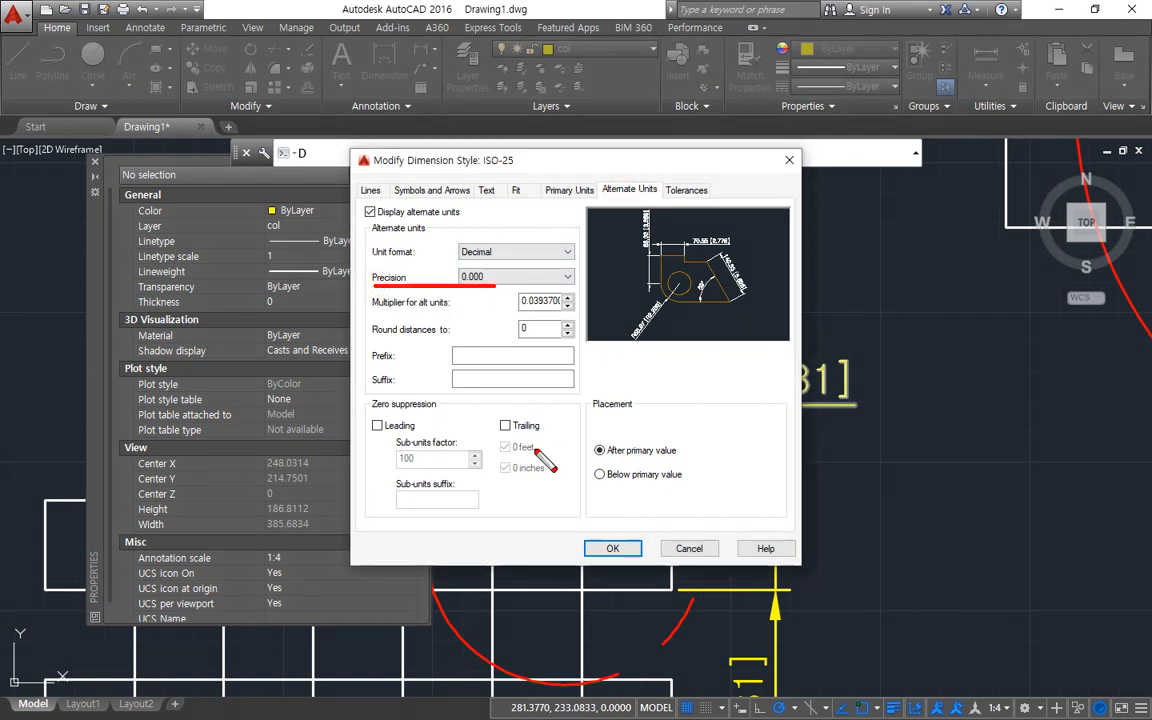
mouse_move(558, 410)
left_mouse_down()
mouse_move(492, 438)
mouse_move(531, 444)
left_mouse_up()
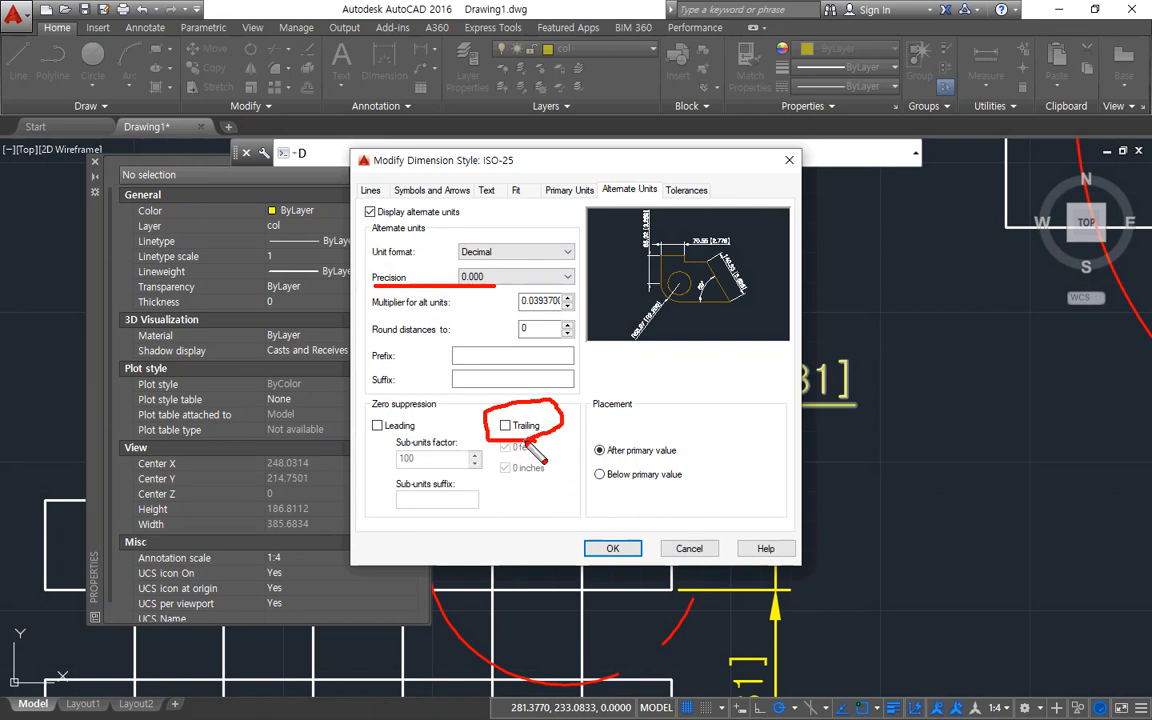
key("e")
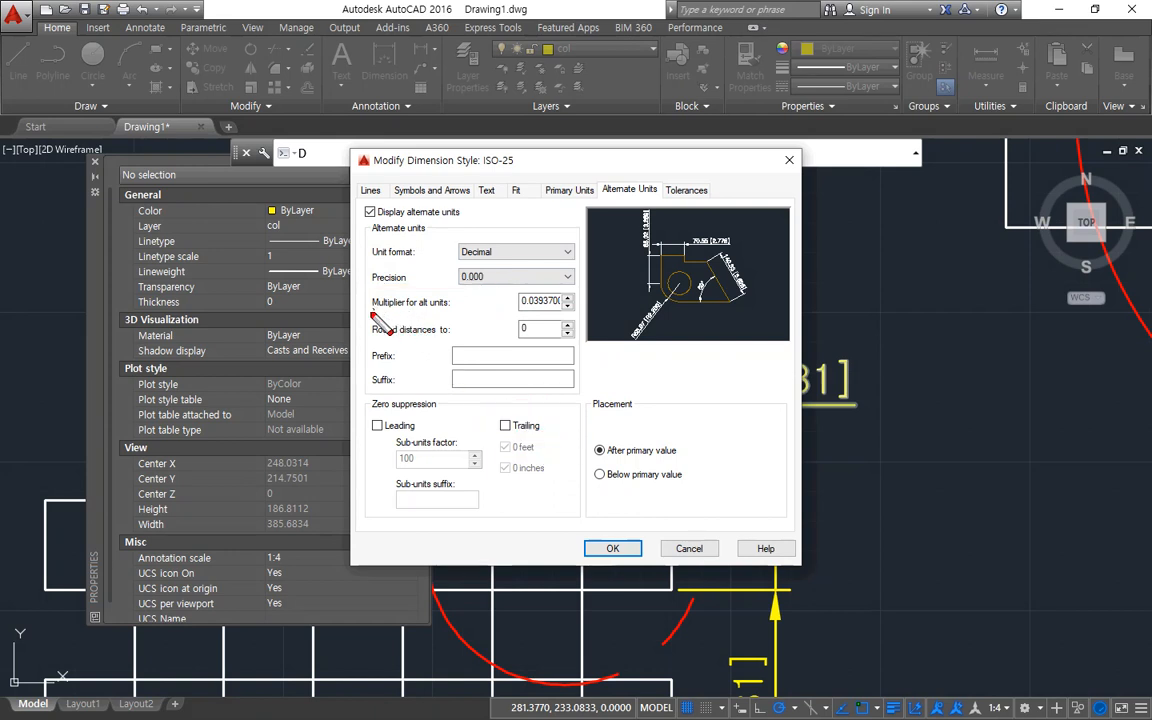
left_click_drag(371, 313, 592, 326)
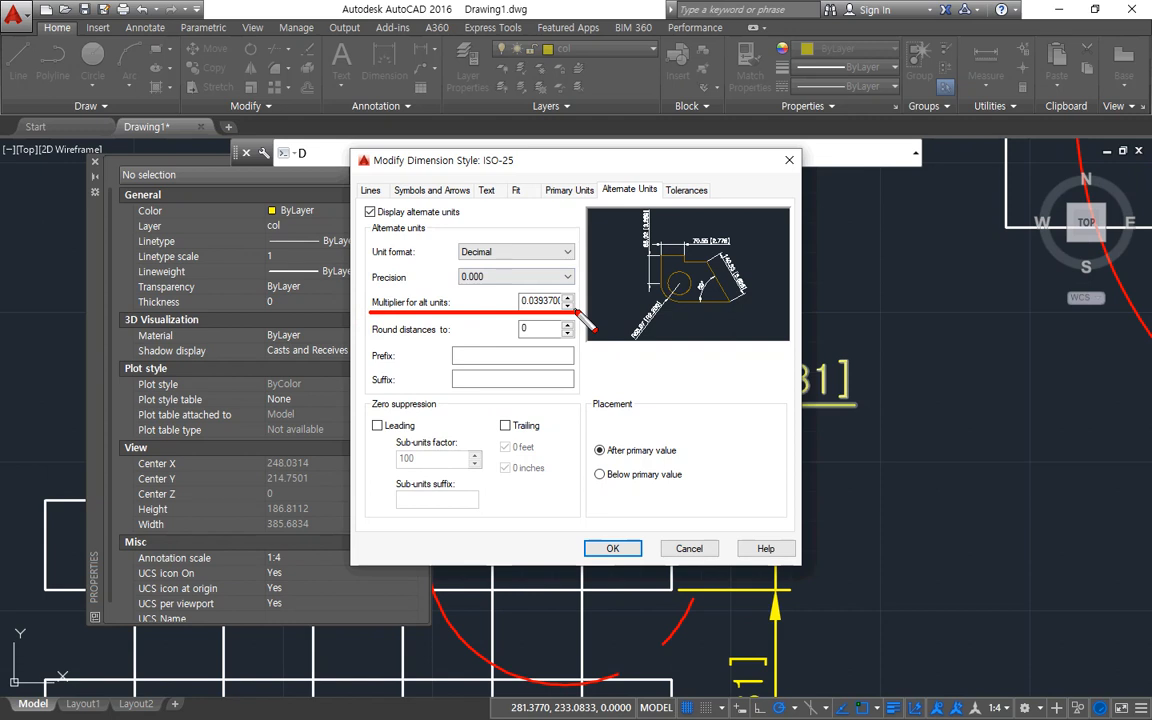
key("Escape")
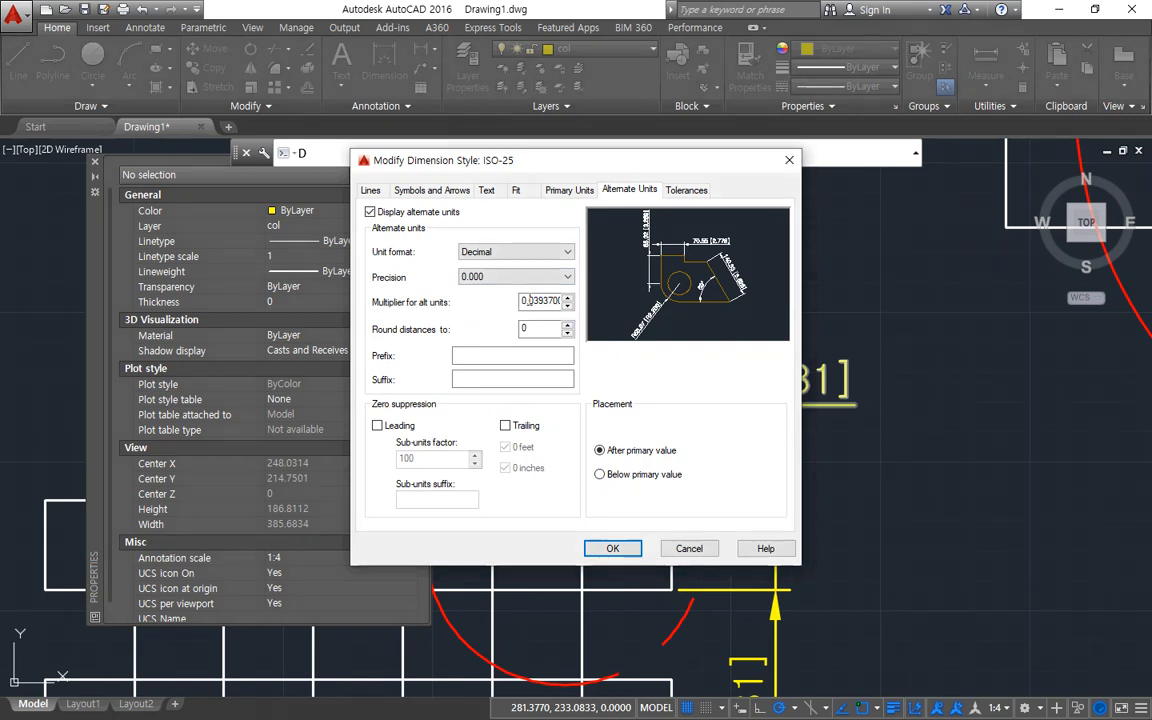
Set the ISO-25 style's alternate units multiplier to 1 and apply it to the dimensions.
double_click(529, 301)
type("1")
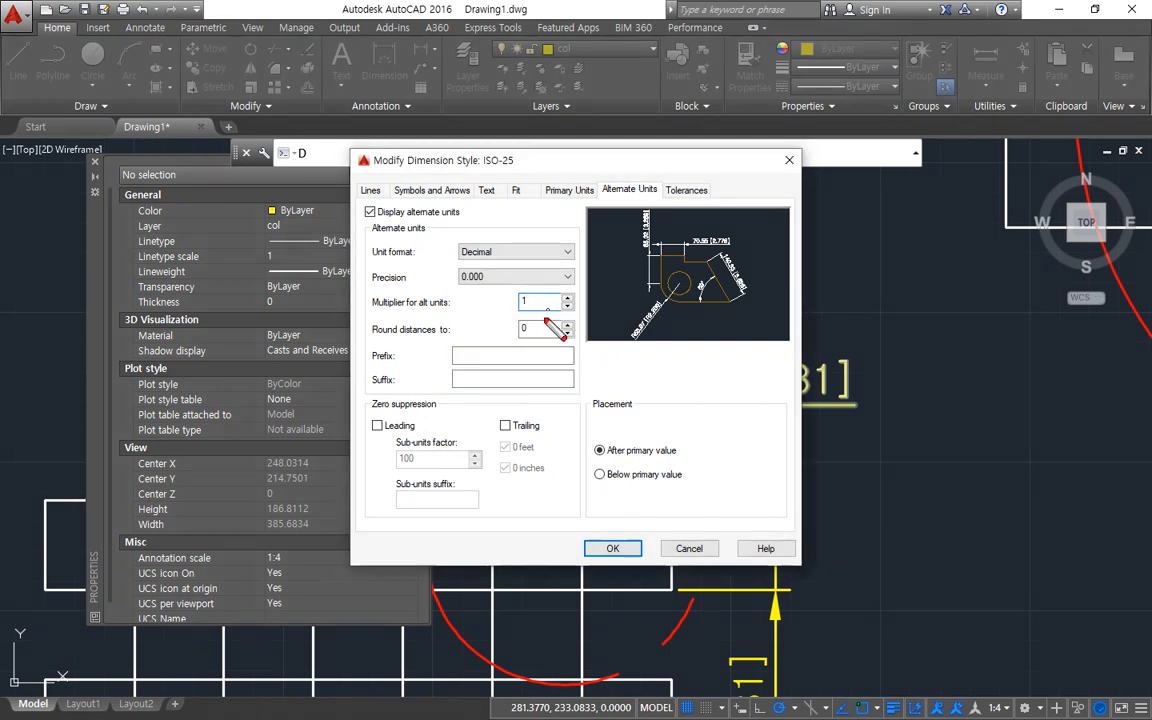
mouse_move(540, 290)
left_mouse_down()
mouse_move(505, 305)
mouse_move(548, 320)
left_mouse_up()
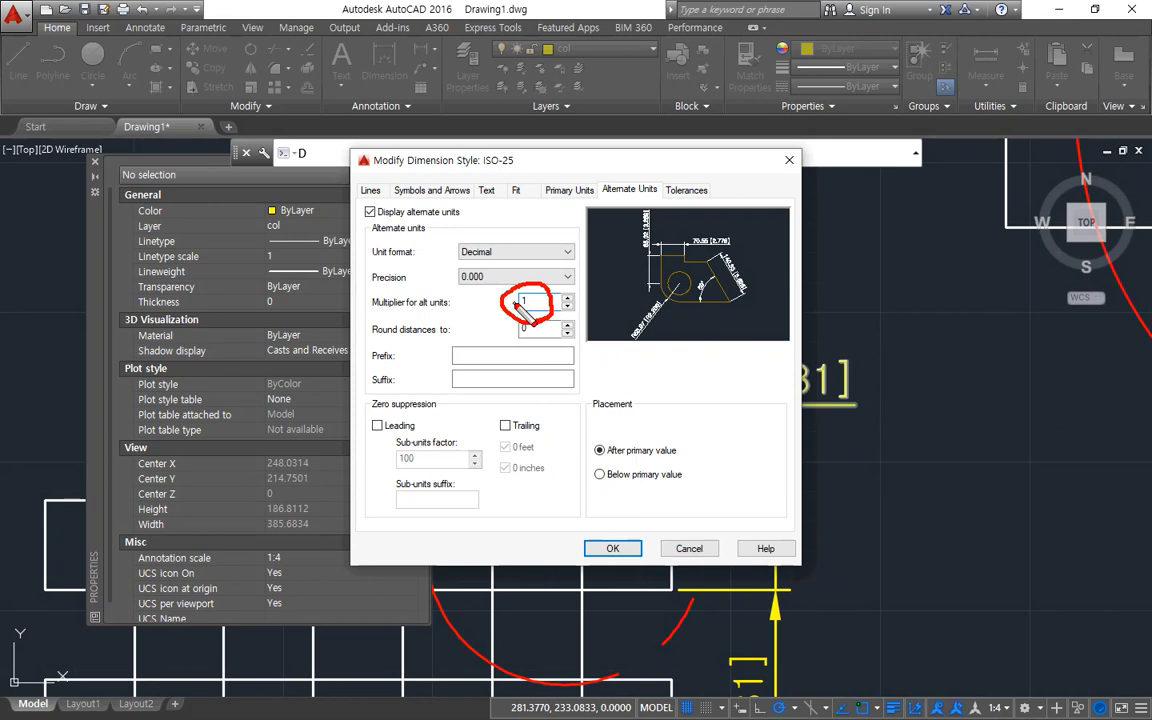
key("Escape")
left_click(613, 547)
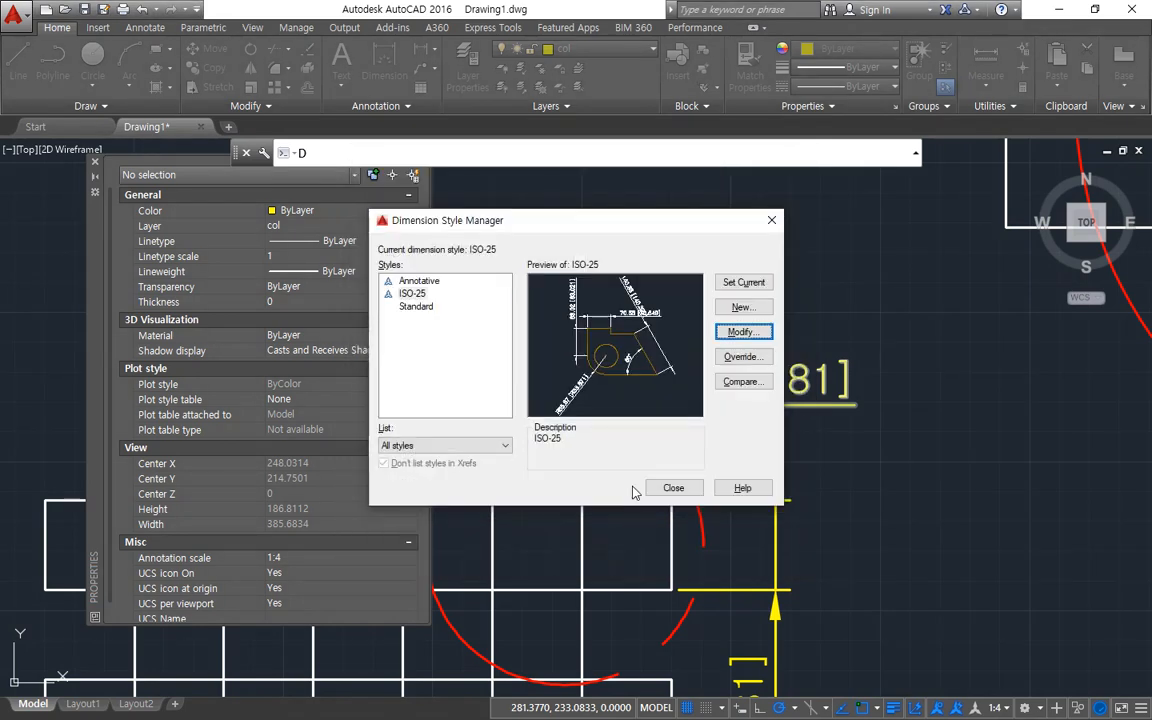
left_click(662, 488)
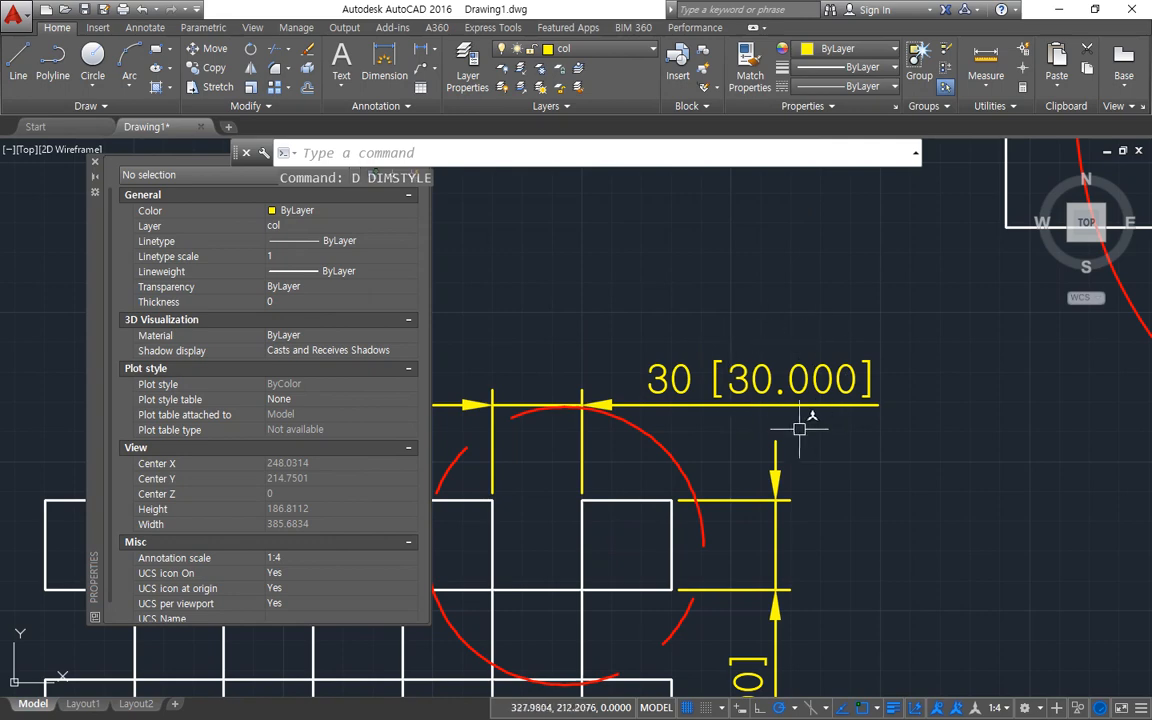
Close the Properties palette, and set the ISO-25 alternate units to a multiplier of 2 with trailing zeros suppressed.
left_click(94, 162)
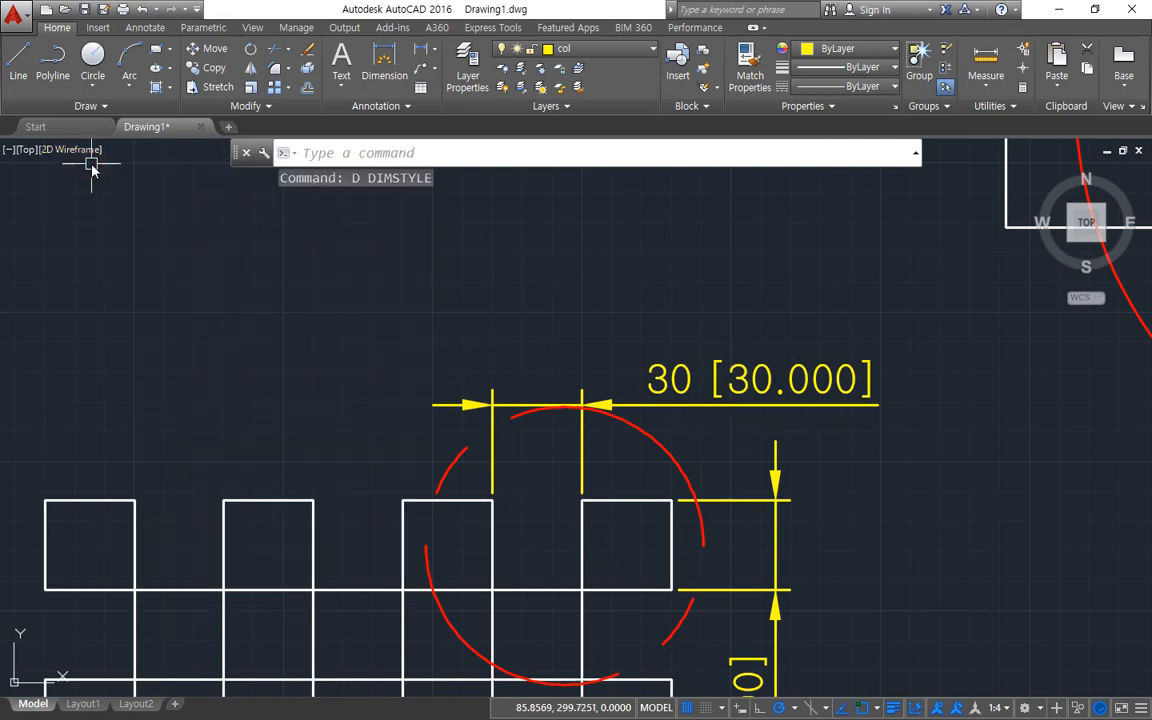
middle_click_drag(342, 380, 406, 391)
type("-d")
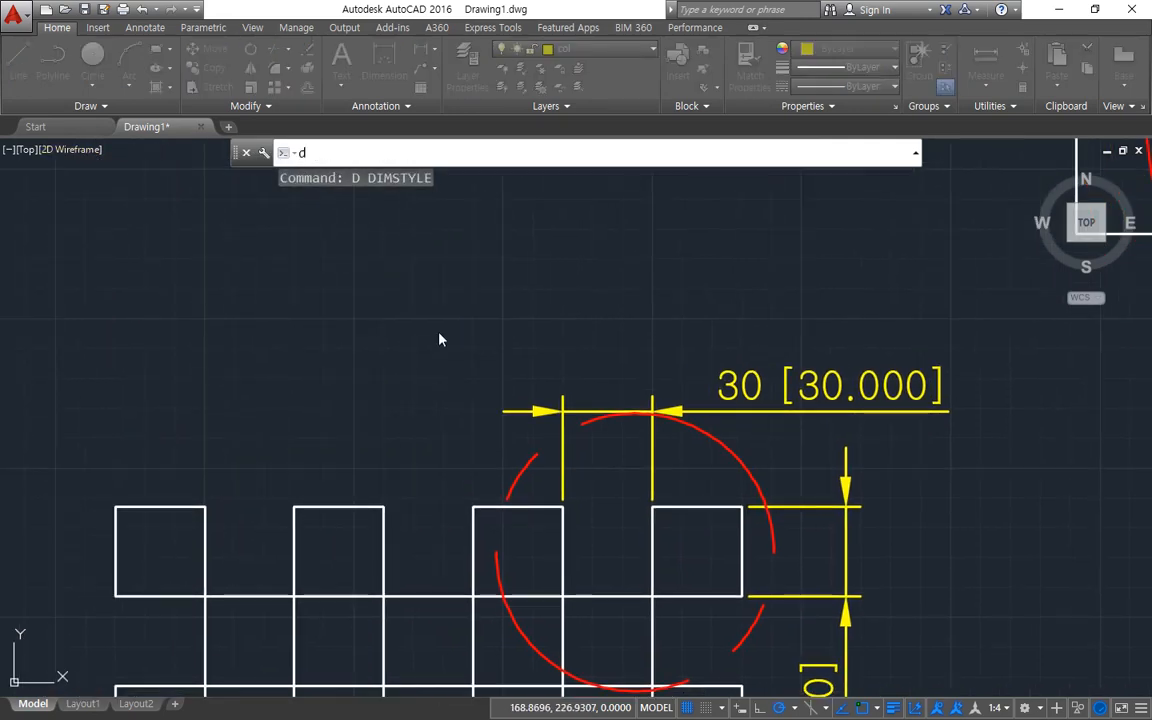
key("Return")
left_click_drag(439, 224, 241, 232)
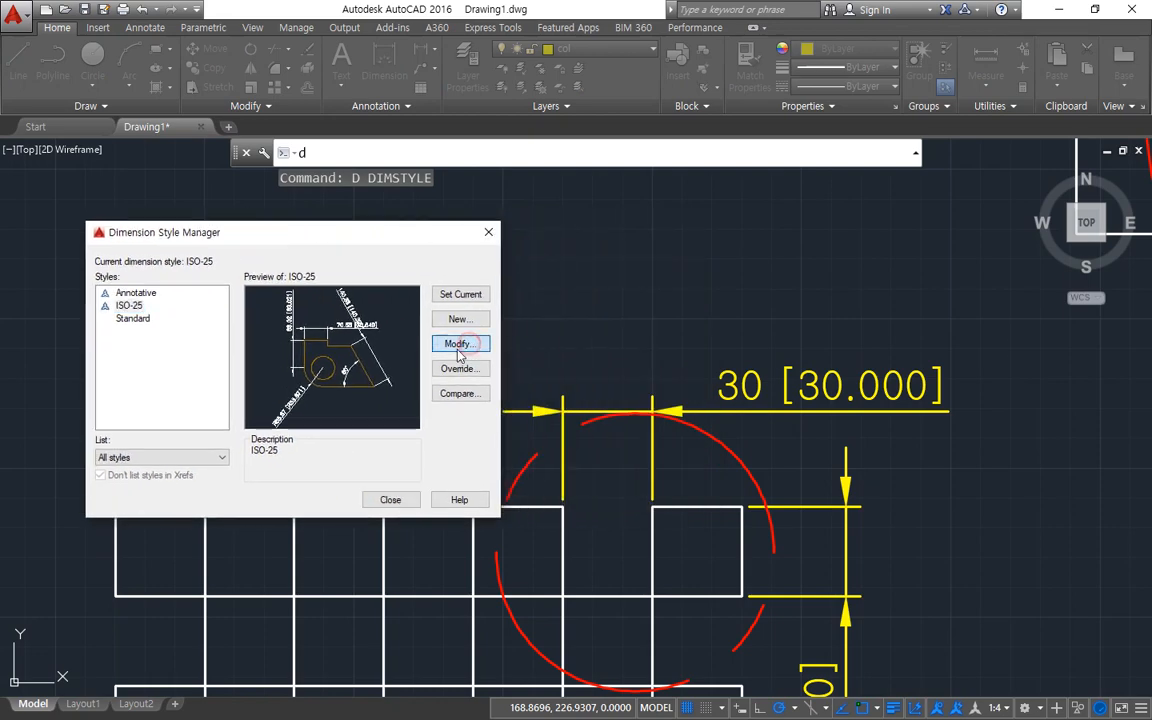
left_click(459, 344)
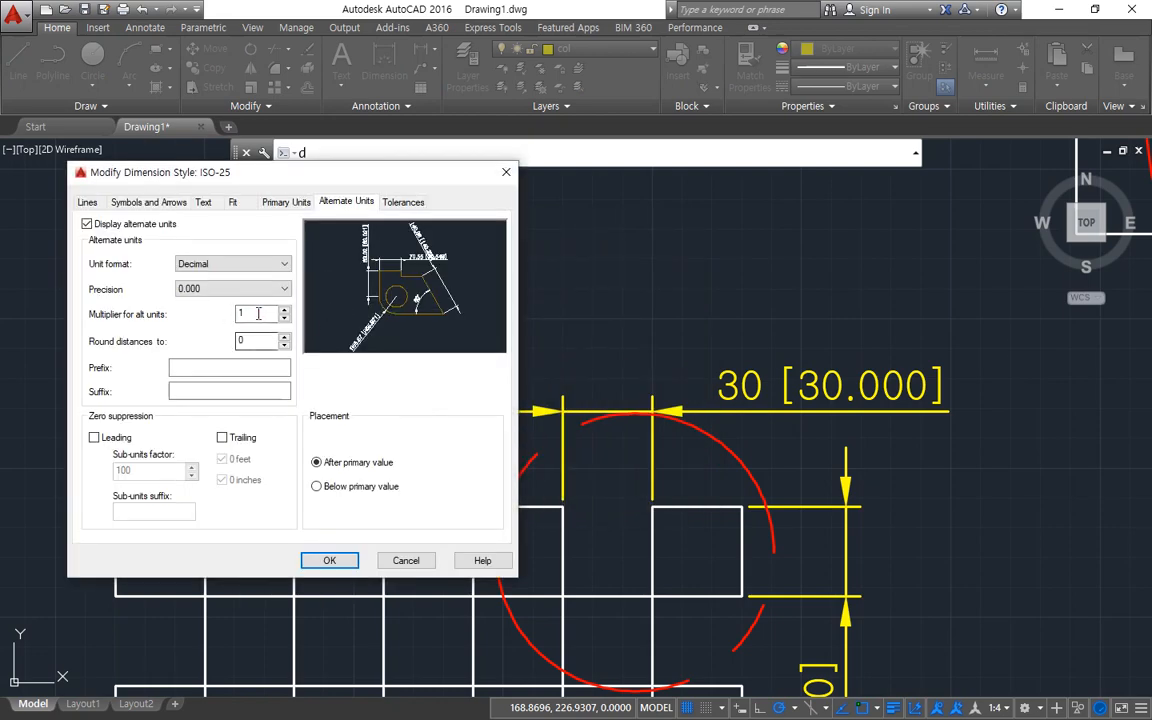
double_click(258, 314)
type("2")
left_click(223, 439)
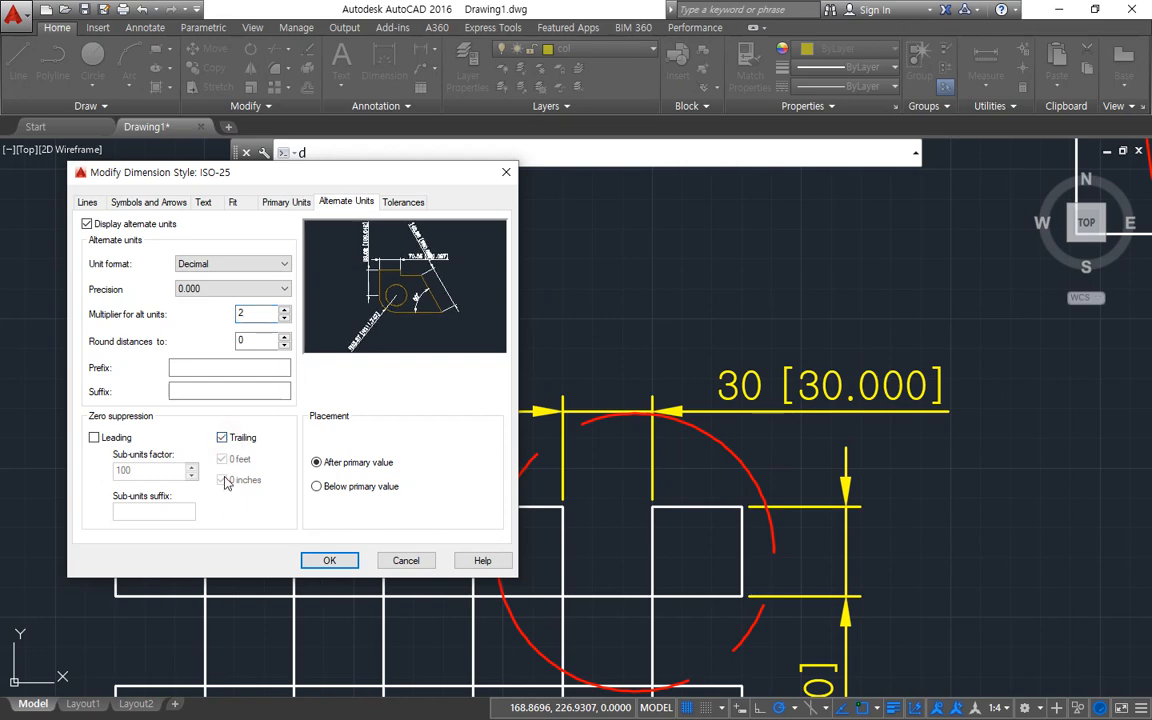
left_click(326, 558)
left_click(389, 500)
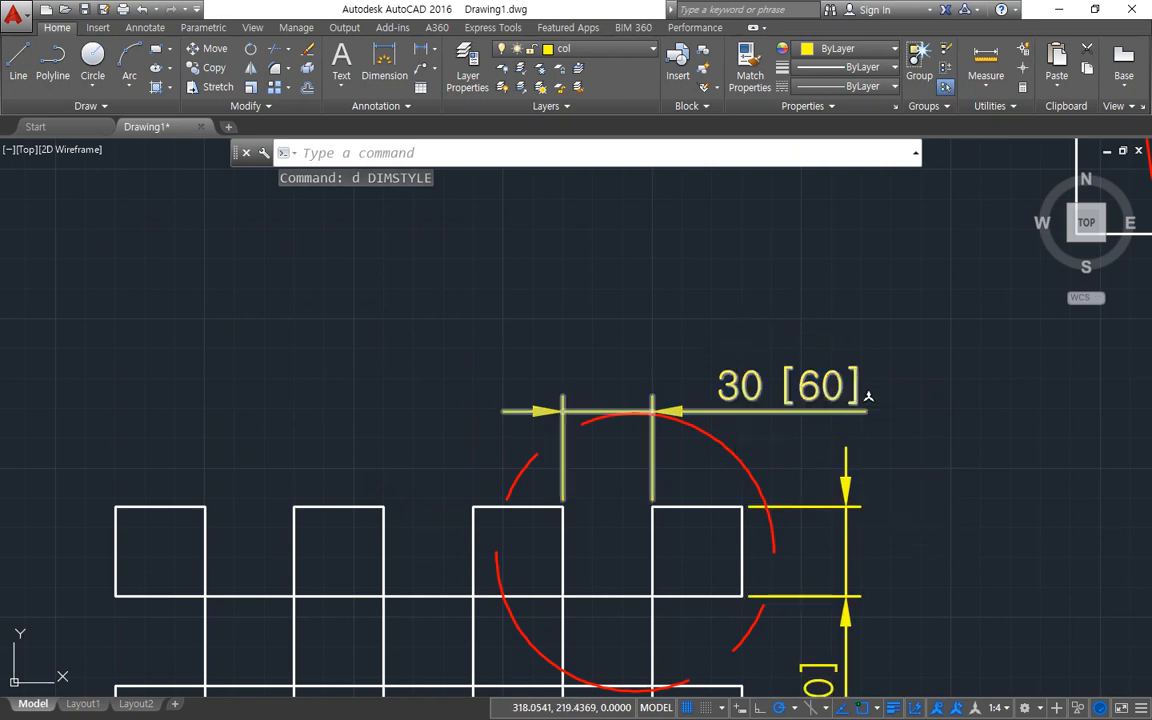
Change the ISO-25 alternate units to a multiplier of 0.5 and a precision of 0.00.
type("d")
key("Return")
left_click_drag(591, 224, 318, 241)
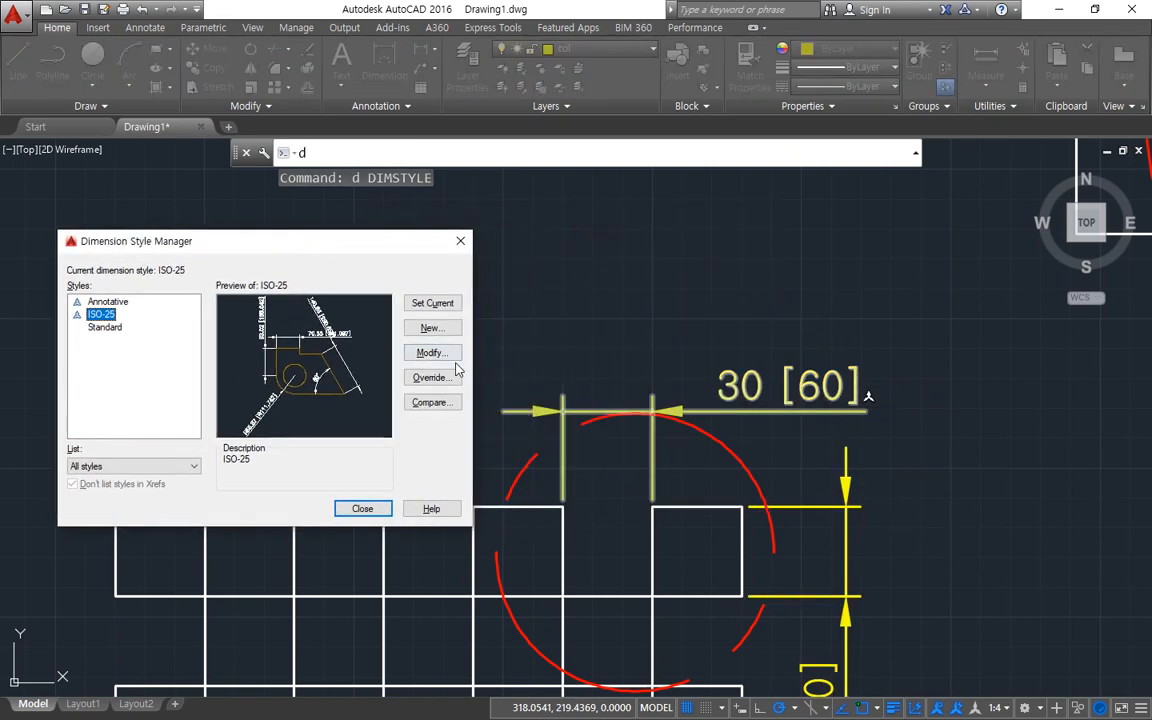
left_click(412, 349)
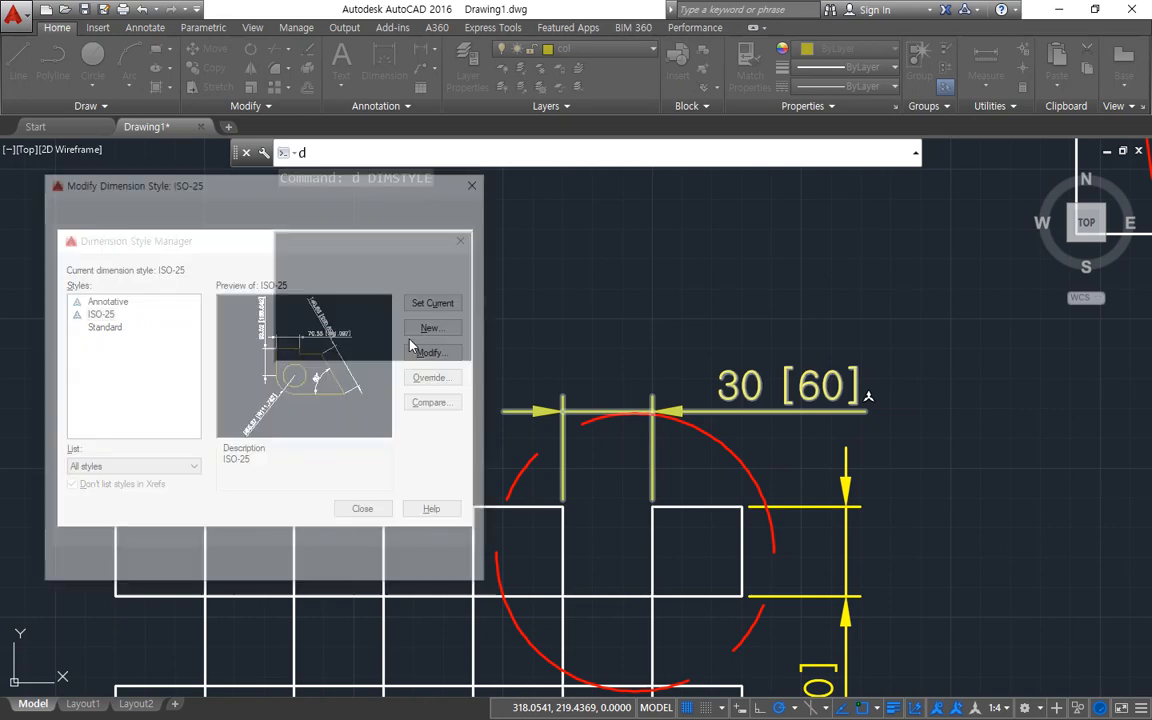
double_click(218, 321)
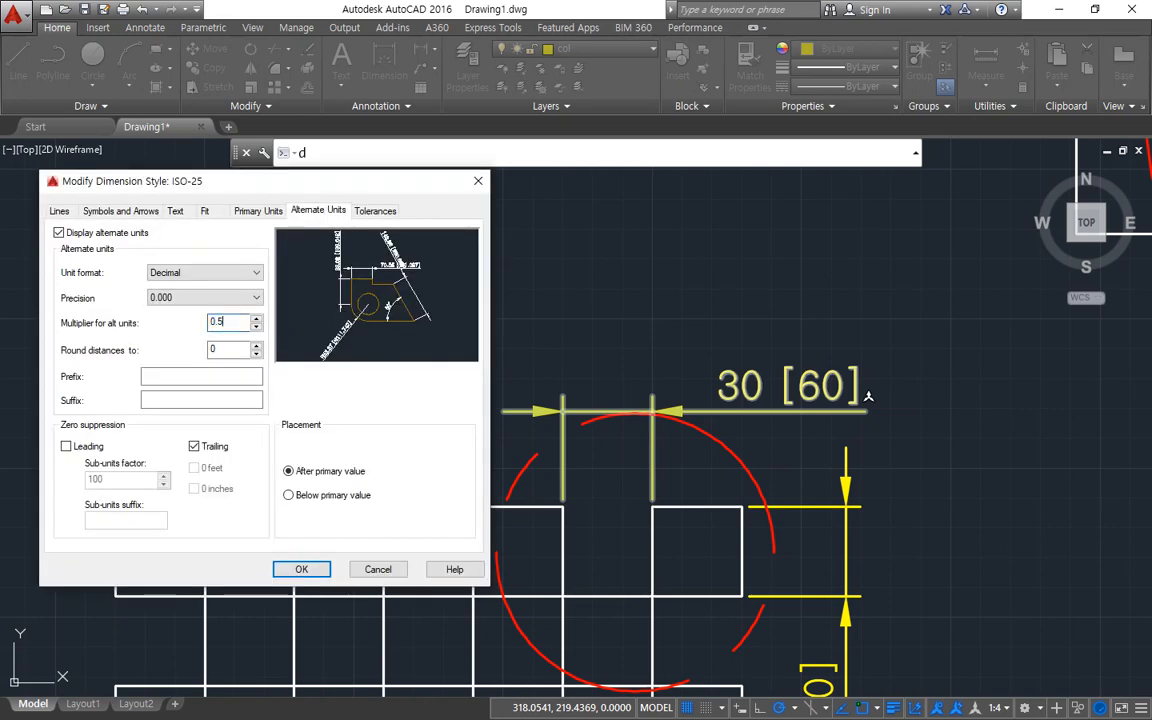
left_click(255, 297)
left_click(190, 333)
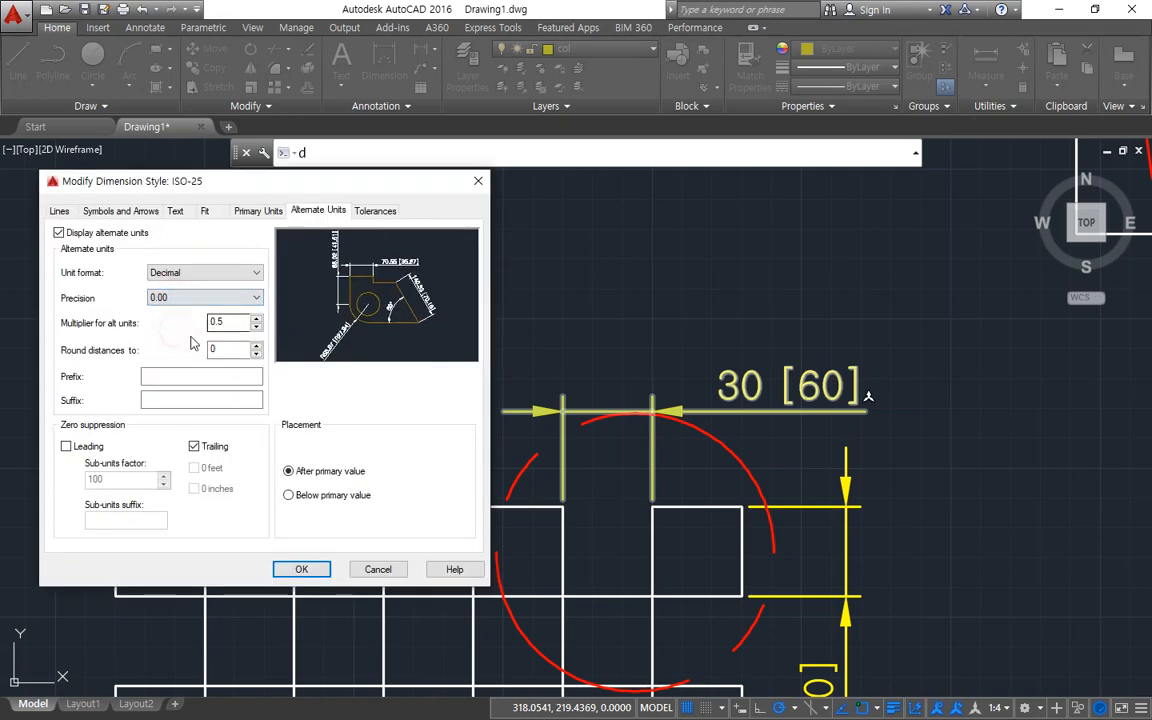
left_click(301, 569)
left_click(362, 509)
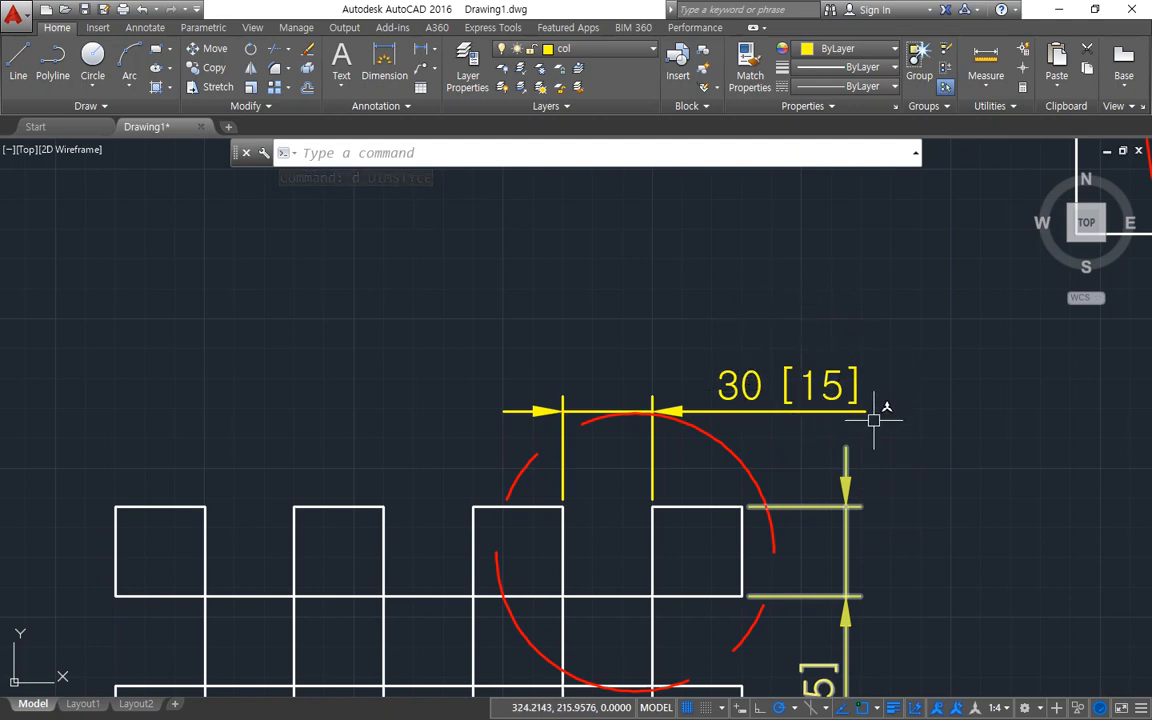
Set the ISO-25 alternate units multiplier to the millimetre-to-inch factor 0.03937 and compare the primary and bracketed values on the horizontal dimension.
type("d")
key("Return")
left_click_drag(482, 228, 196, 226)
left_click(447, 328)
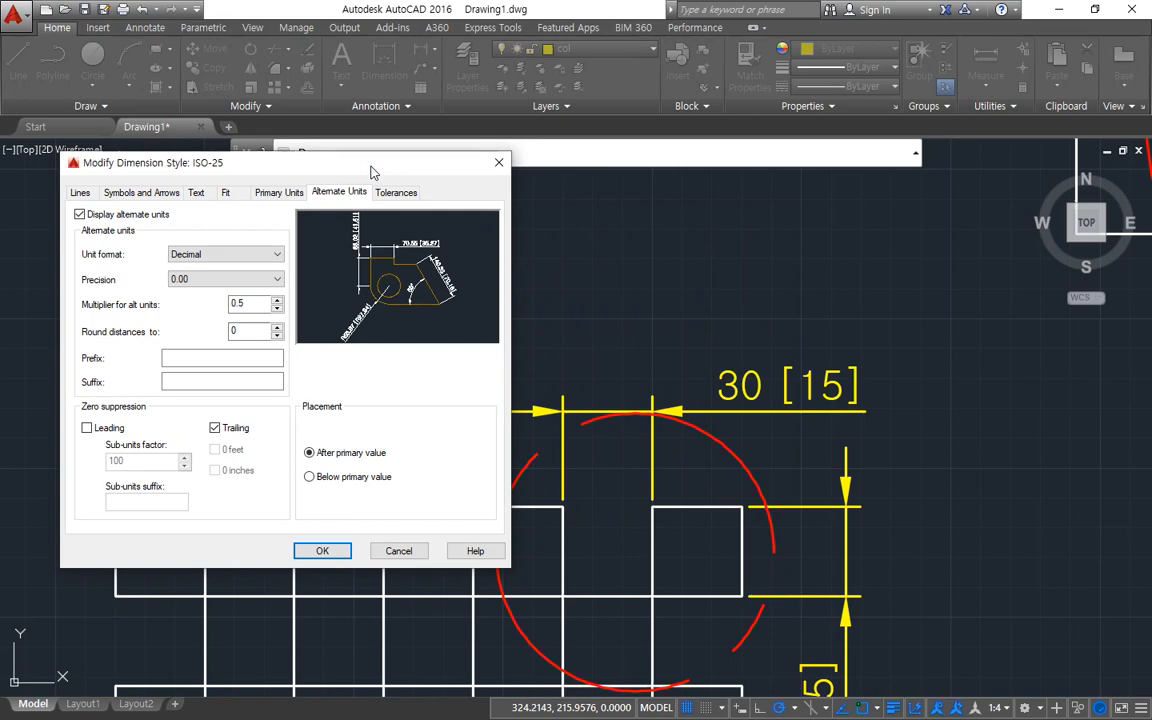
left_click_drag(252, 303, 181, 298)
type("10/254")
key("Tab")
left_click(320, 549)
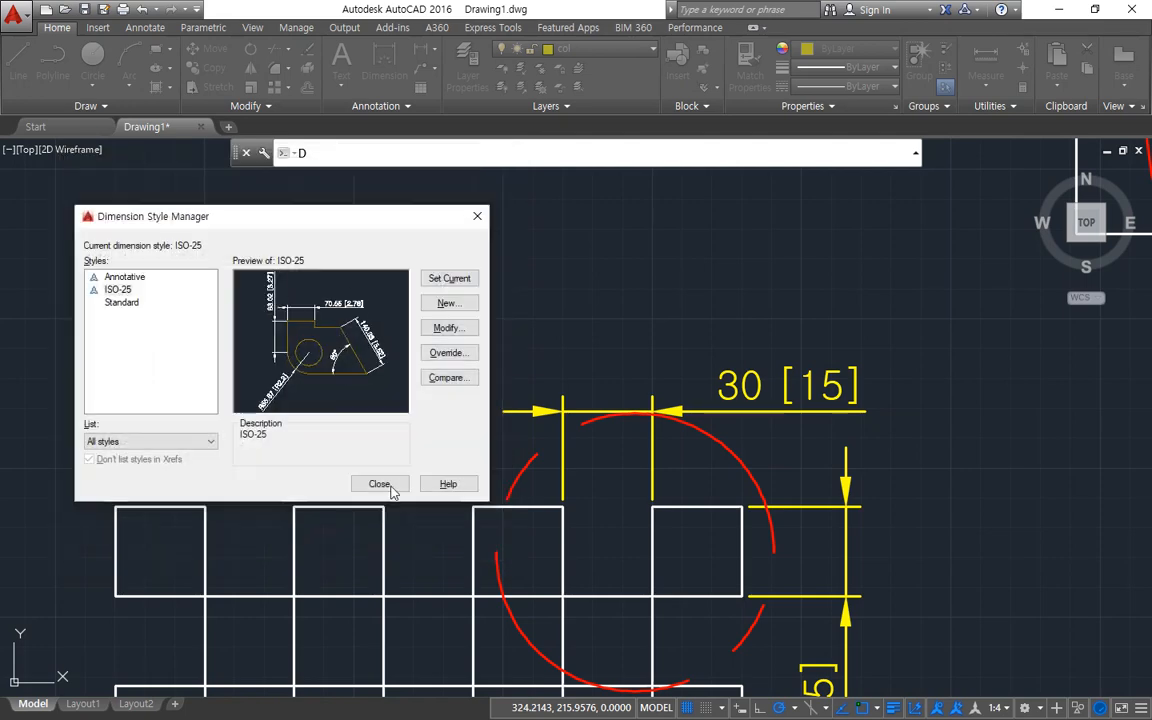
left_click(378, 482)
mouse_move(750, 425)
left_mouse_down()
mouse_move(682, 409)
mouse_move(758, 429)
mouse_move(736, 438)
left_mouse_up()
mouse_move(828, 423)
left_mouse_down()
mouse_move(860, 430)
mouse_move(777, 452)
left_mouse_up()
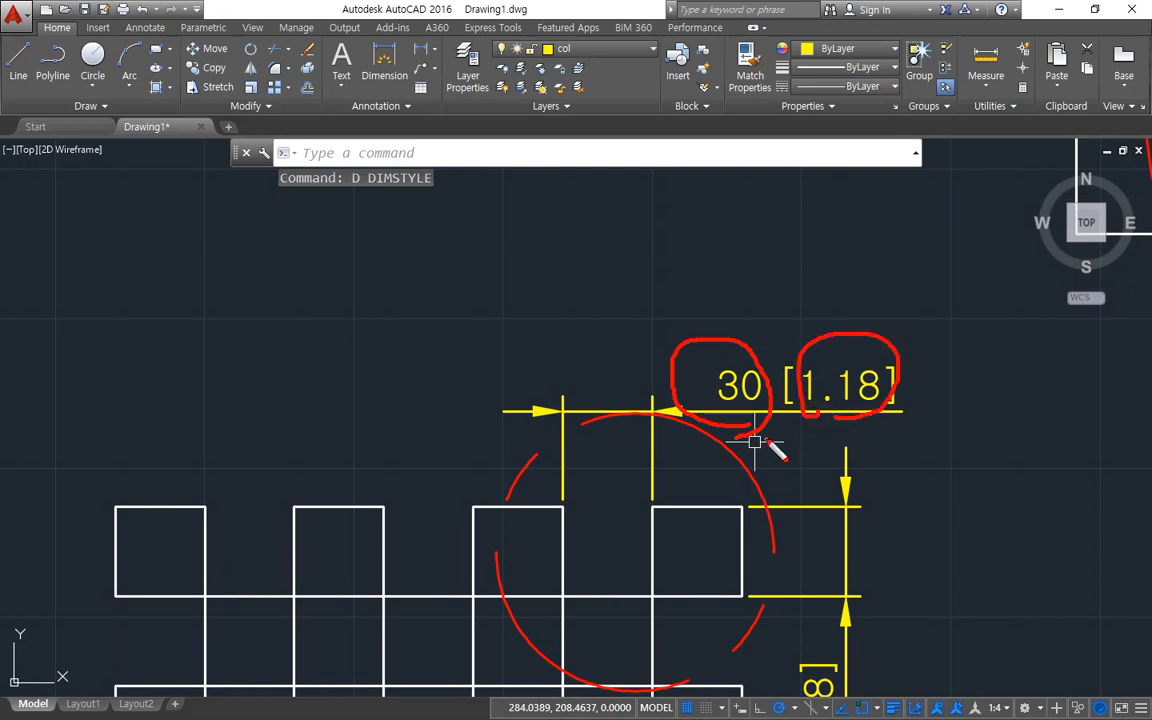
key("Escape")
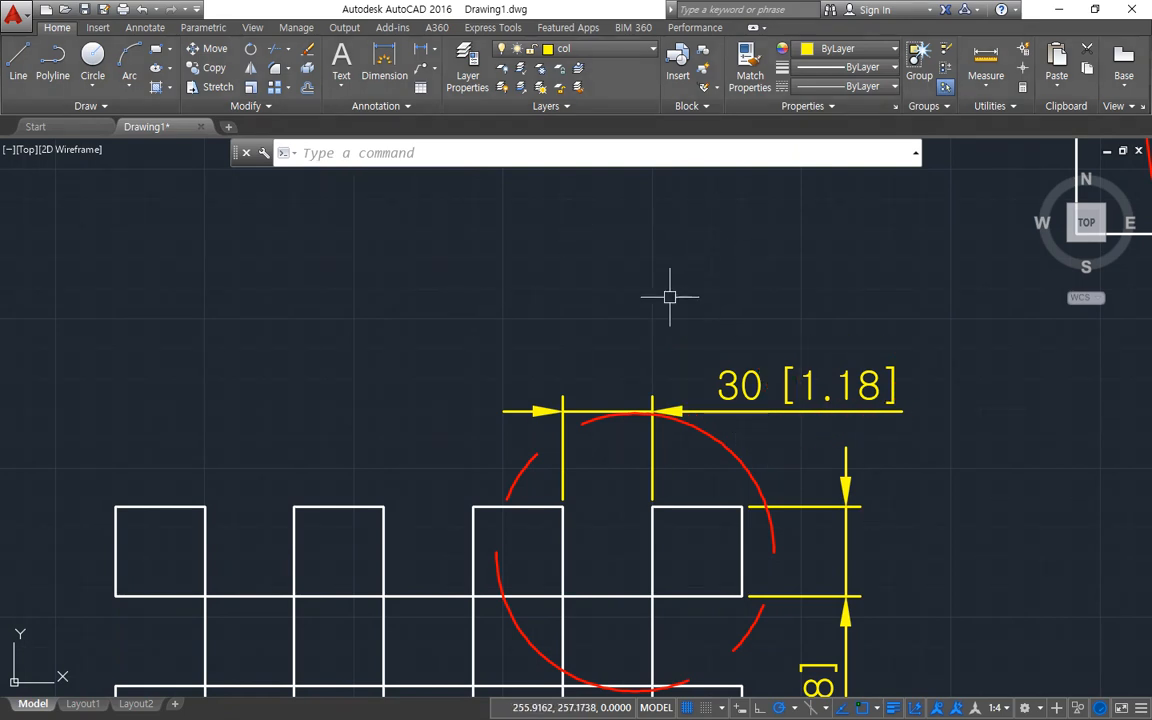
Turn on dynamic input, and compare the prefix and suffix settings of the ISO-25 style's primary and alternate units.
key("F12")
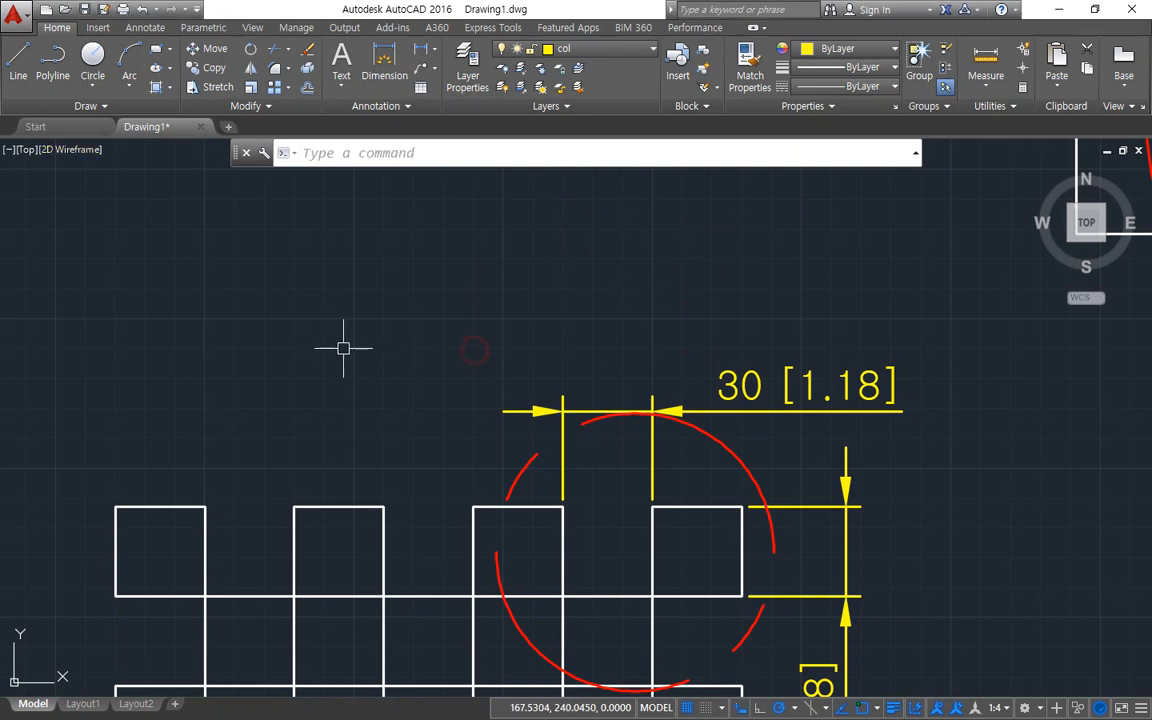
type("d")
key("Return")
left_click_drag(473, 221, 143, 189)
left_click(415, 300)
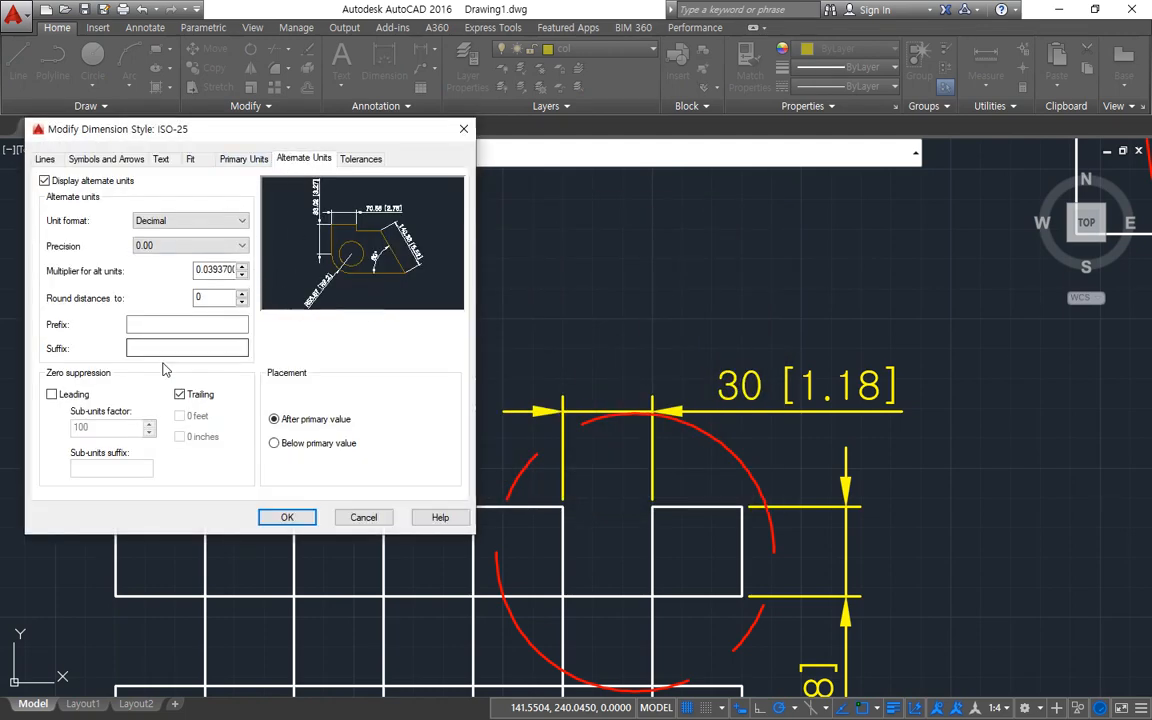
mouse_move(72, 360)
left_mouse_down()
mouse_move(50, 350)
mouse_move(80, 313)
mouse_move(260, 337)
mouse_move(52, 347)
mouse_move(164, 281)
mouse_move(215, 340)
mouse_move(40, 335)
left_mouse_up()
key("Escape")
left_click(228, 161)
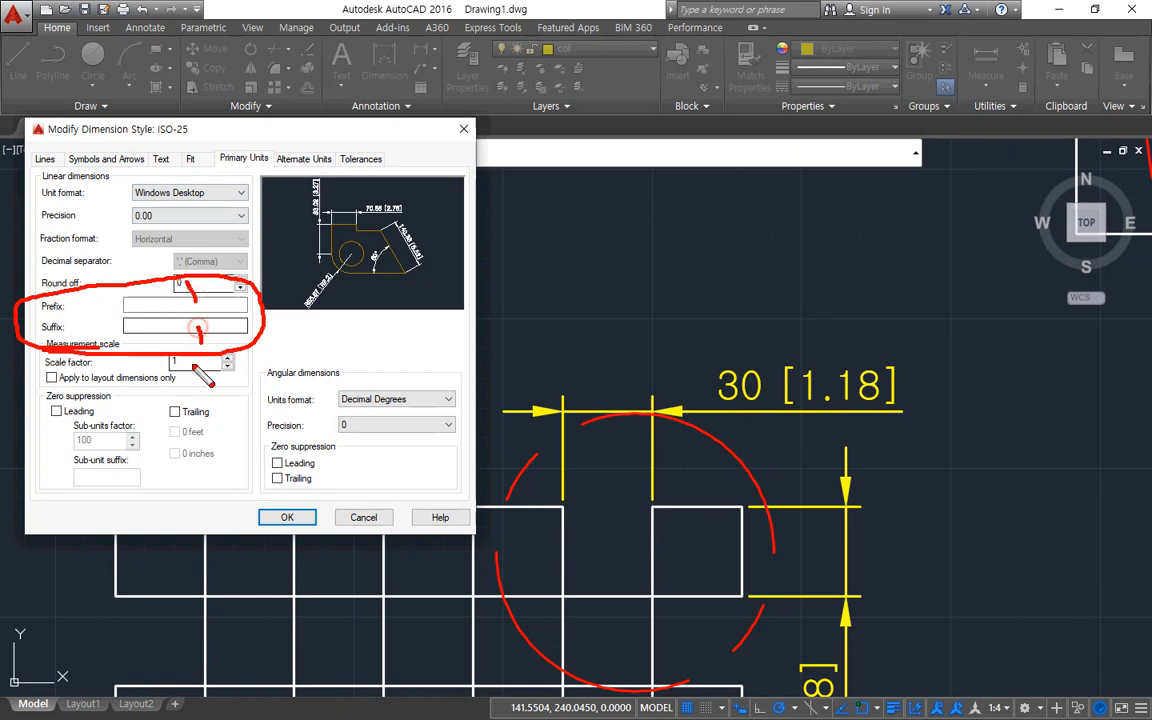
key("Escape")
left_click(291, 162)
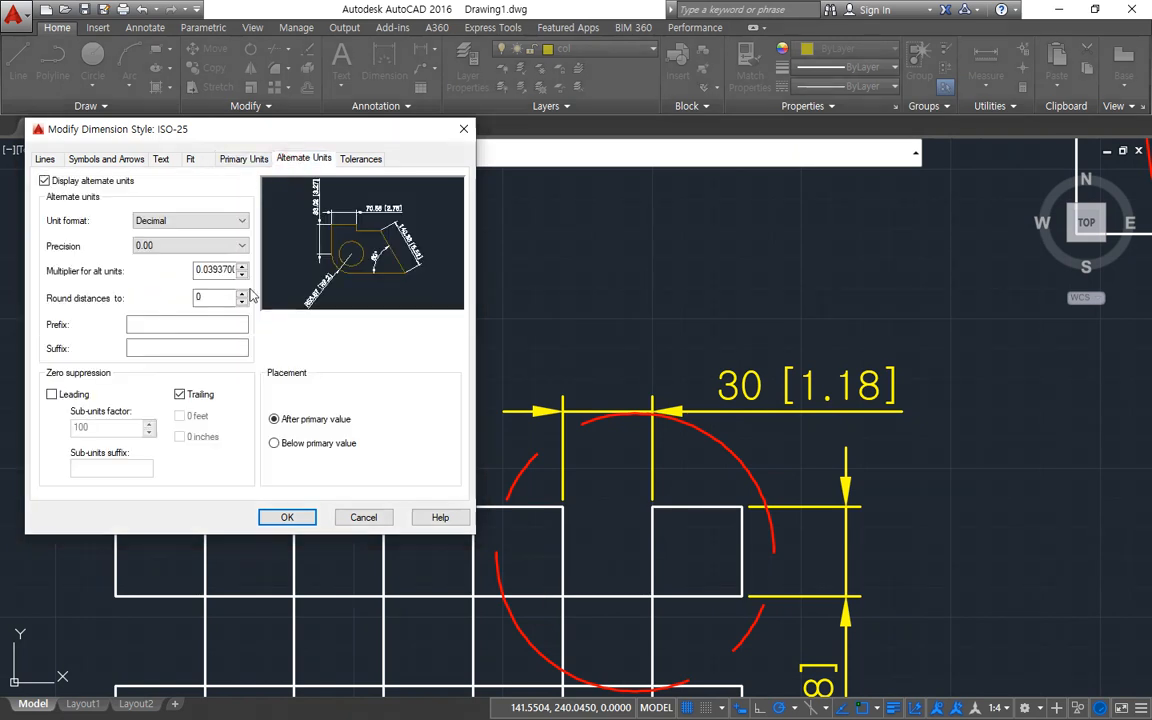
left_click_drag(226, 332, 269, 308)
left_click_drag(228, 353, 244, 387)
key("Escape")
Set the suffix of the ISO-25 style's primary units to mm.
left_click(243, 158)
left_click(179, 326)
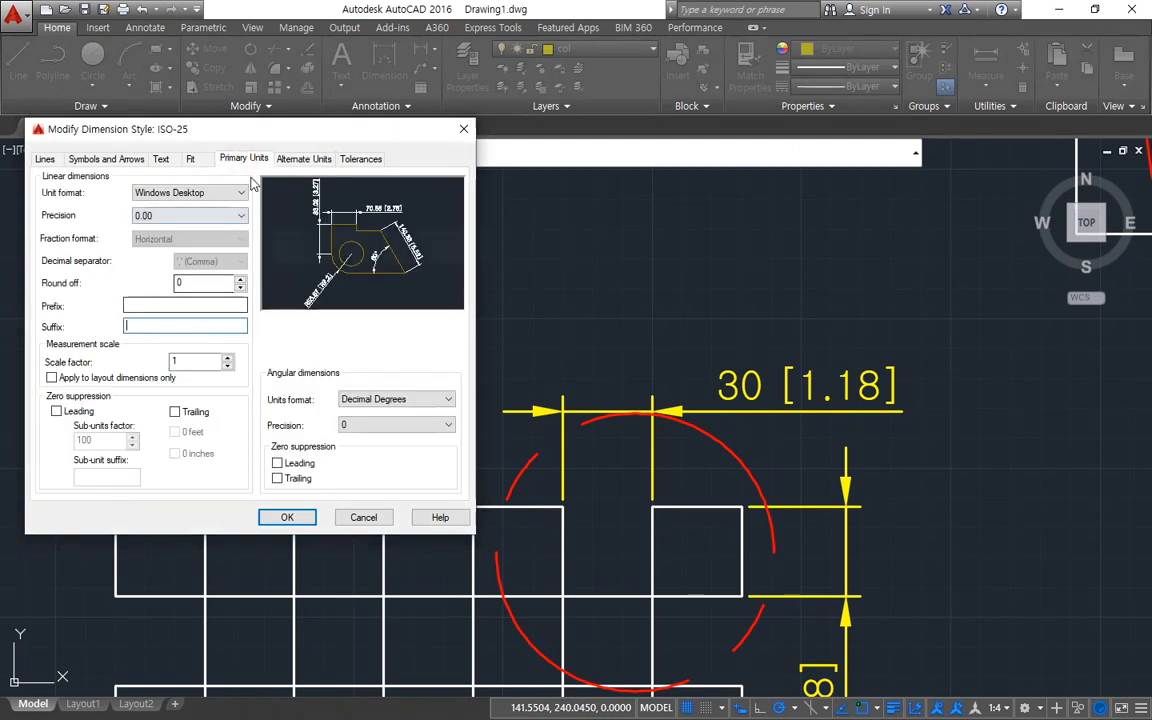
mouse_move(236, 174)
left_mouse_down()
mouse_move(224, 148)
mouse_move(258, 190)
left_mouse_up()
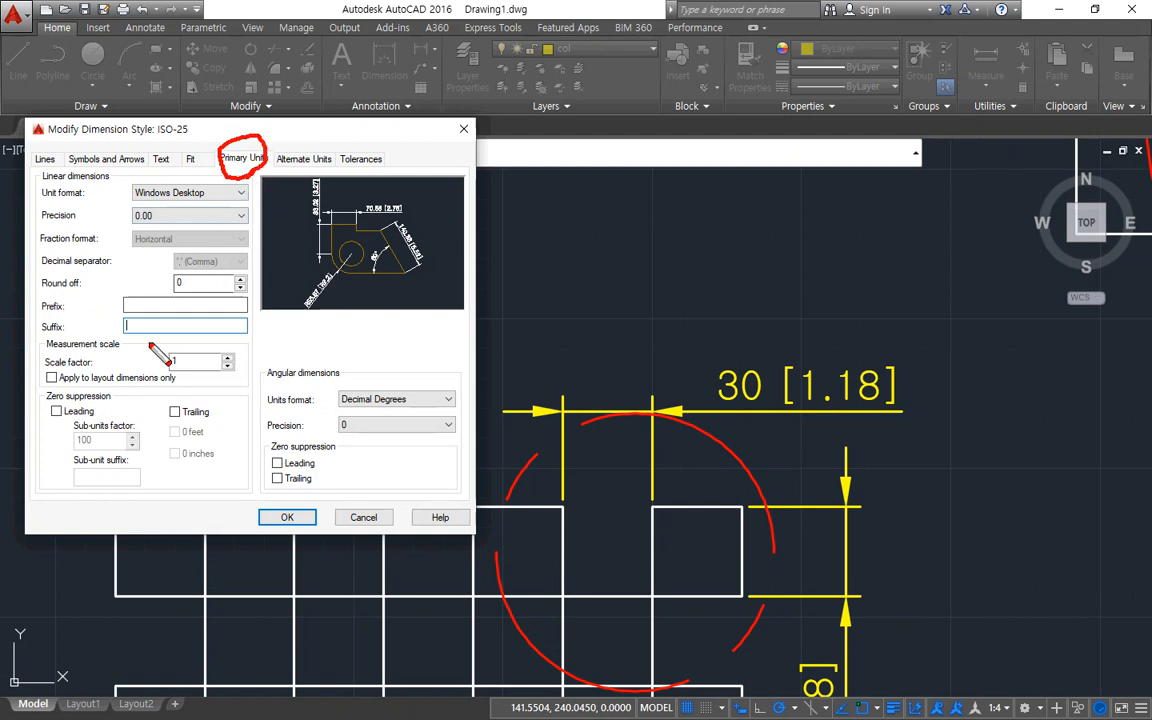
key("Escape")
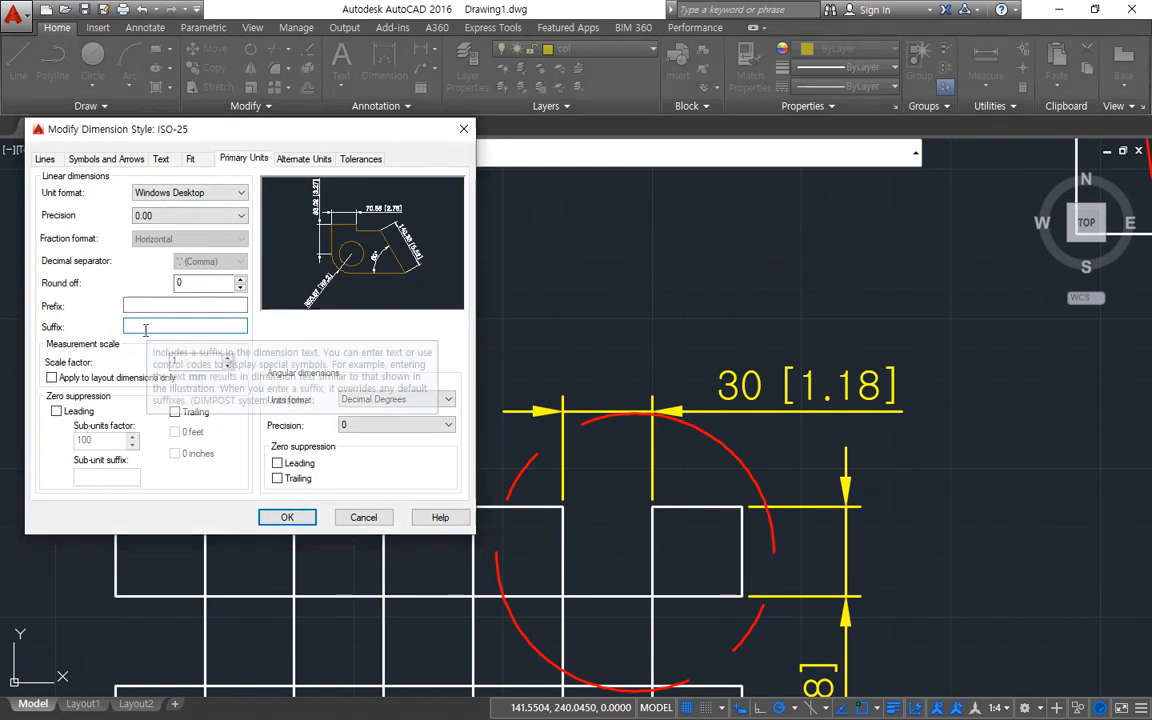
type("mm")
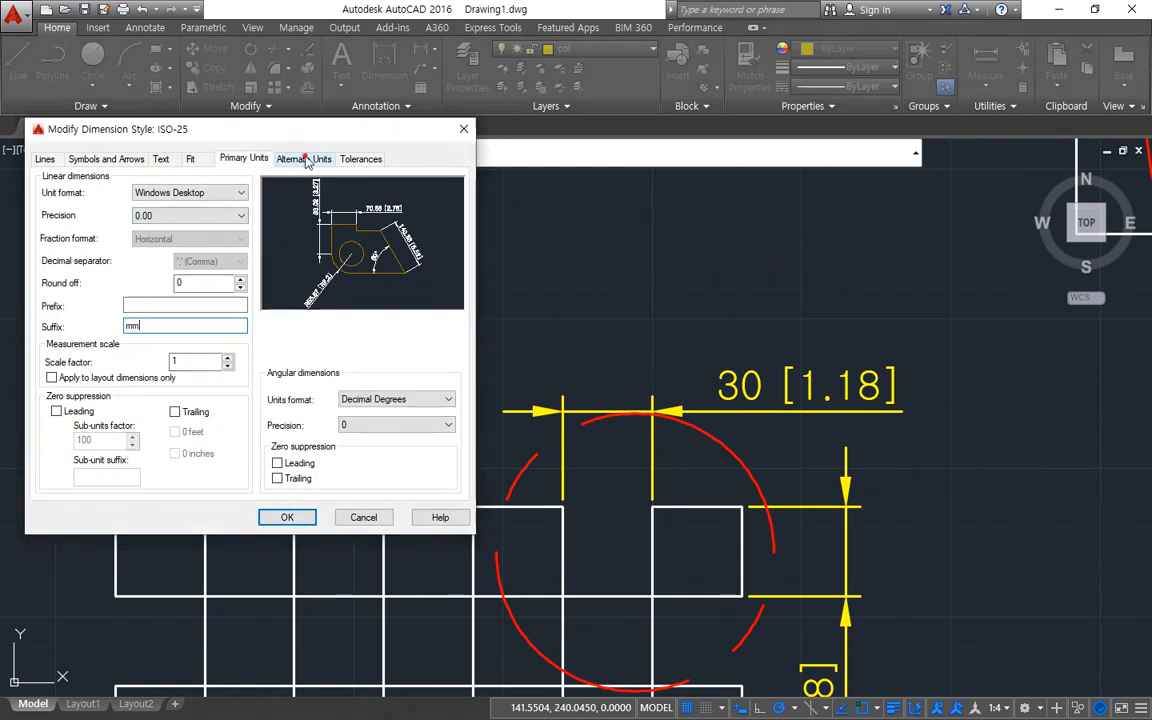
Set the suffix of the ISO-25 style's alternate units to in, apply the change, and inspect the horizontal dimension's text.
left_click(304, 158)
left_click(159, 347)
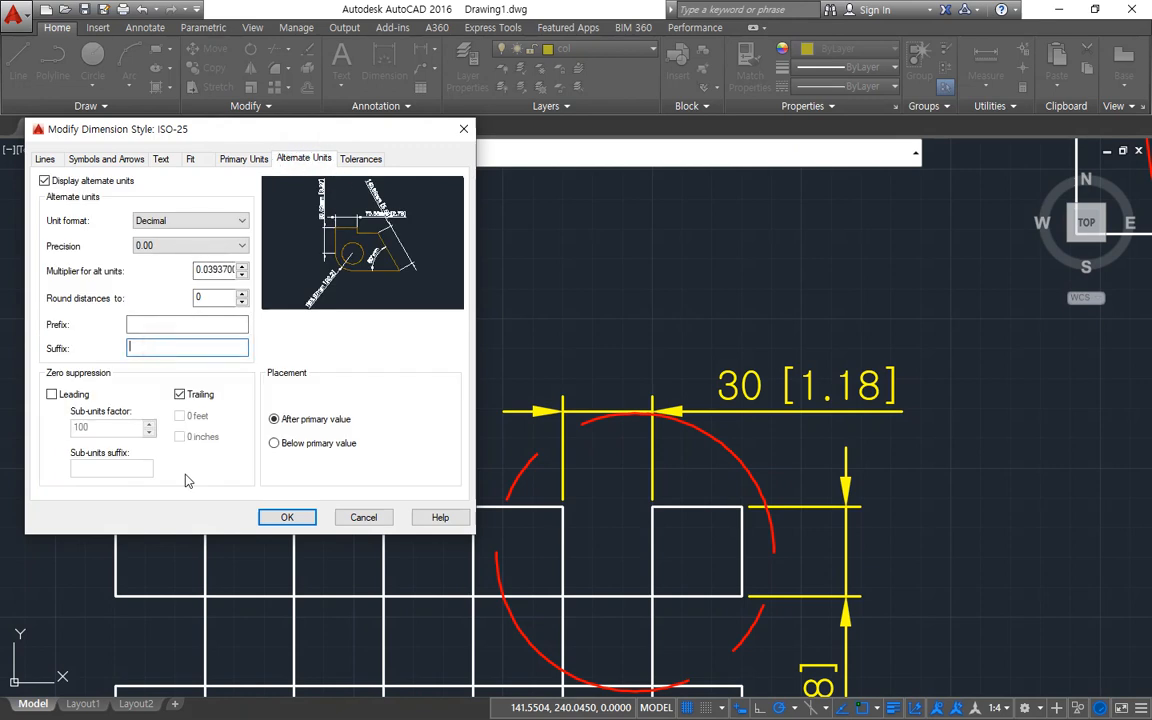
type("in")
left_click(281, 519)
left_click(358, 455)
scroll(951, 386, "up", 5)
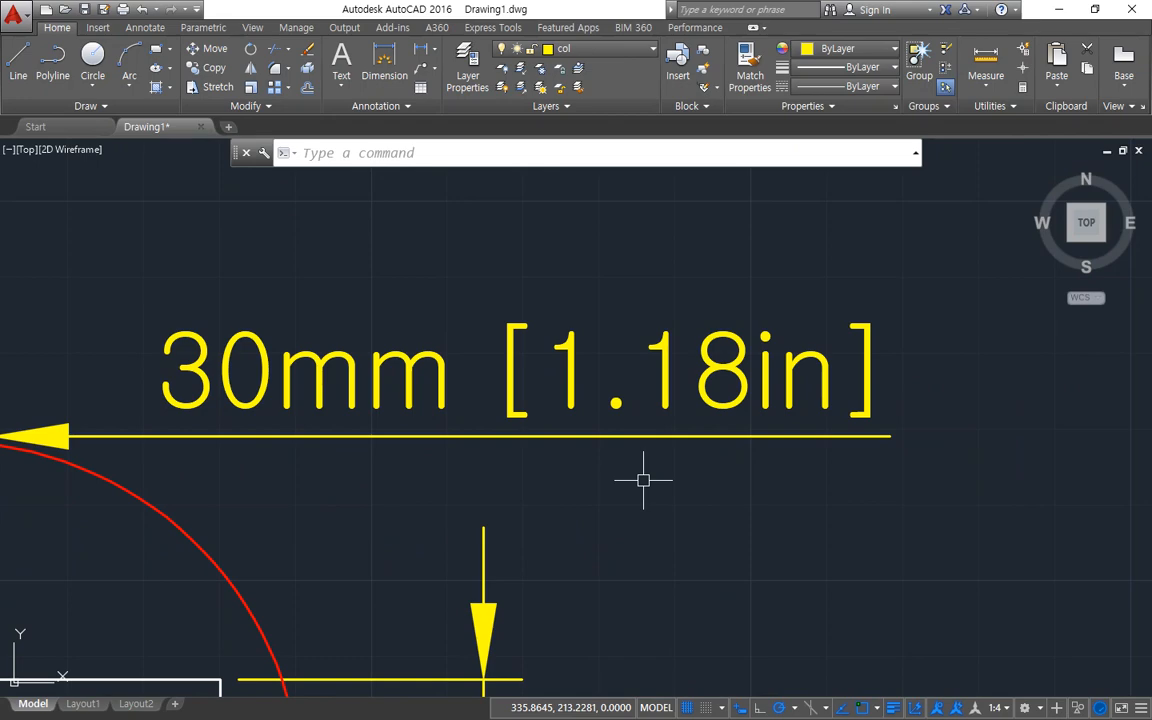
scroll(580, 358, "down", 2)
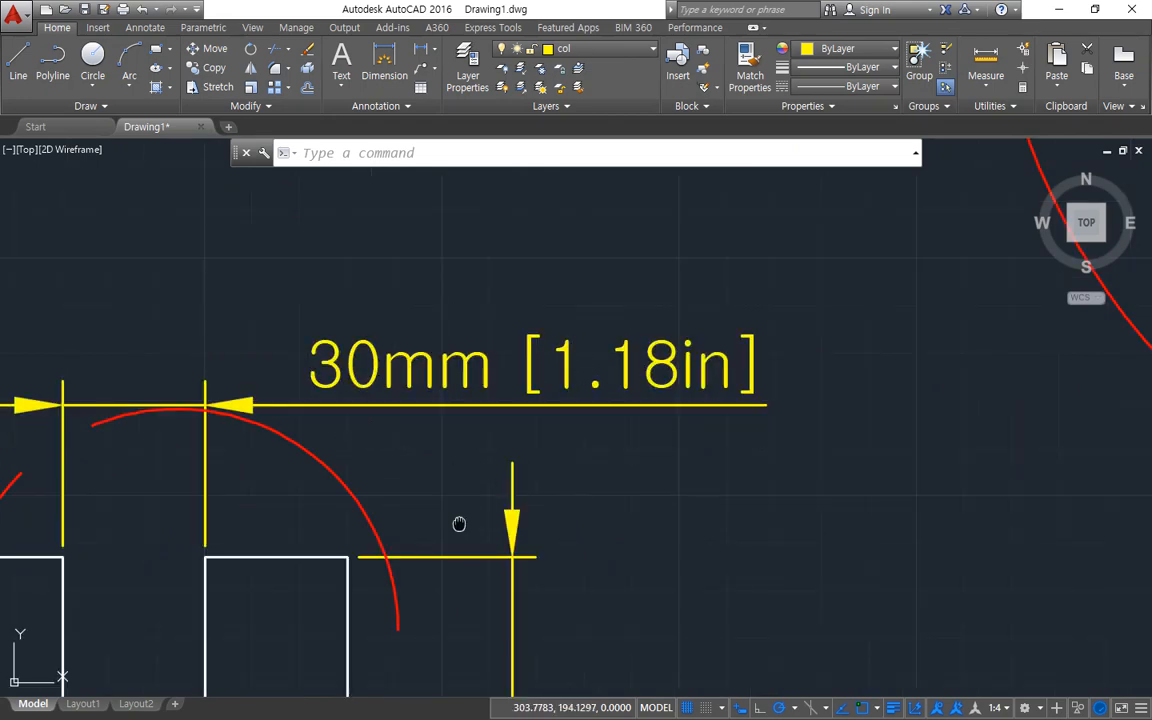
middle_click_drag(459, 524, 522, 514)
scroll(527, 378, "up", 2)
middle_click_drag(527, 378, 506, 405)
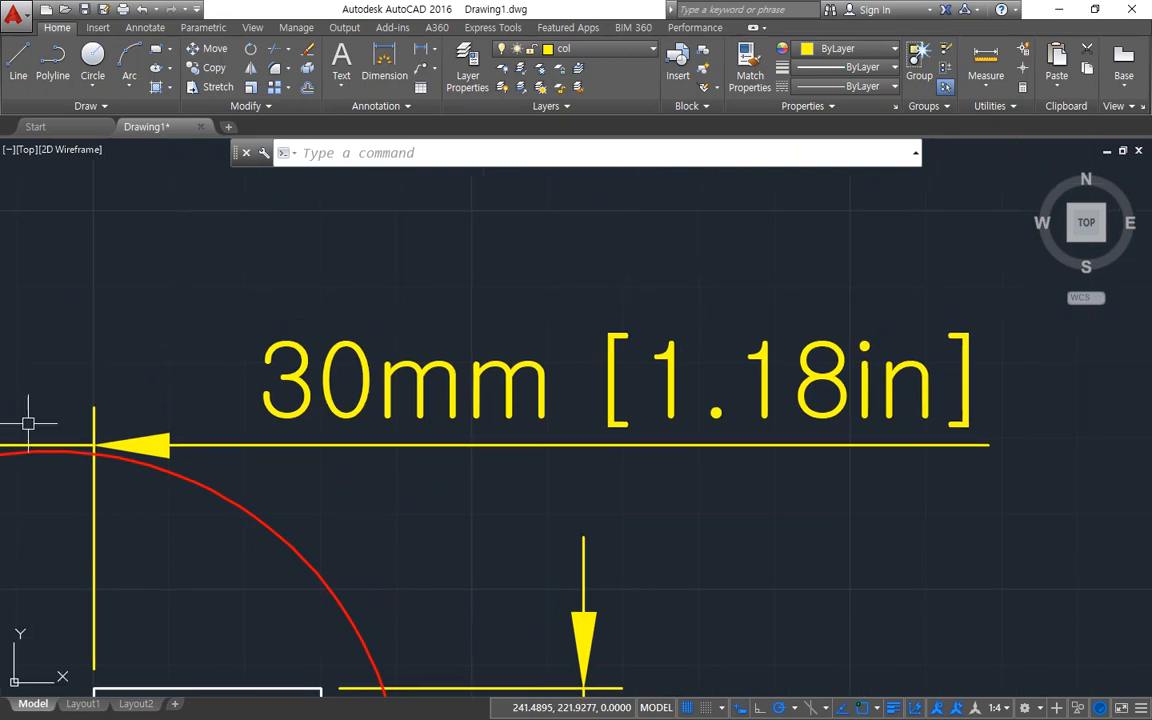
Set the ISO-25 alternate units placement to below the primary value and check the text of the horizontal and vertical dimensions.
type("d")
key("Return")
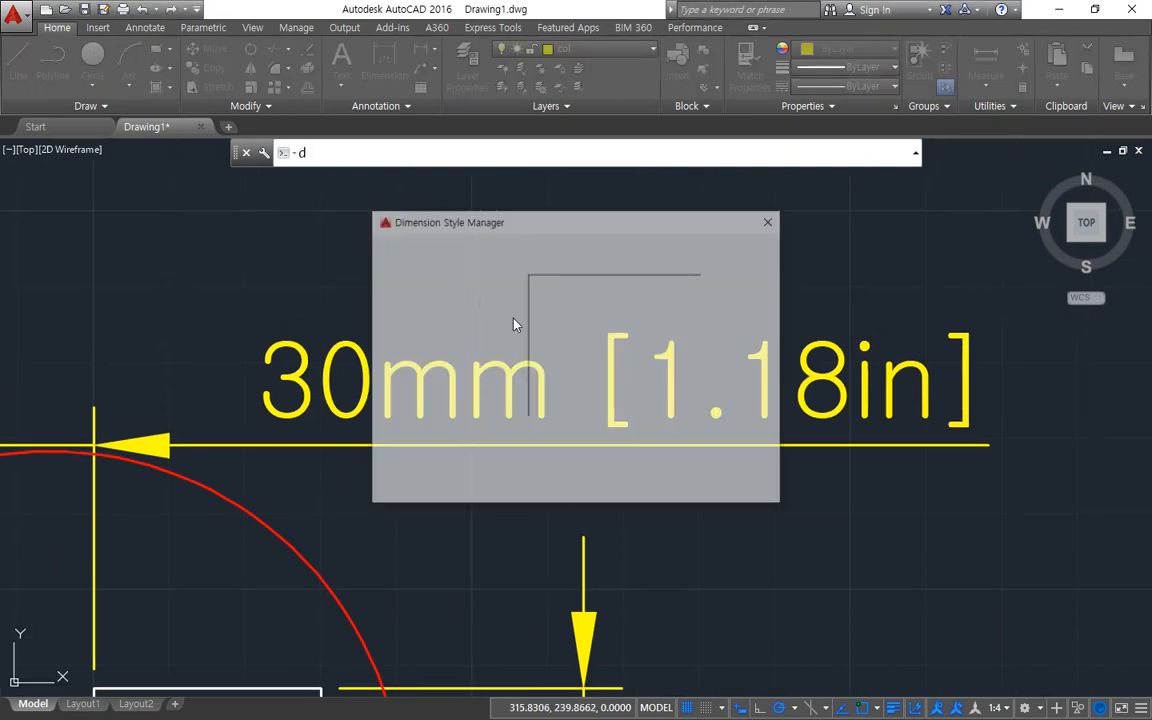
left_click(742, 331)
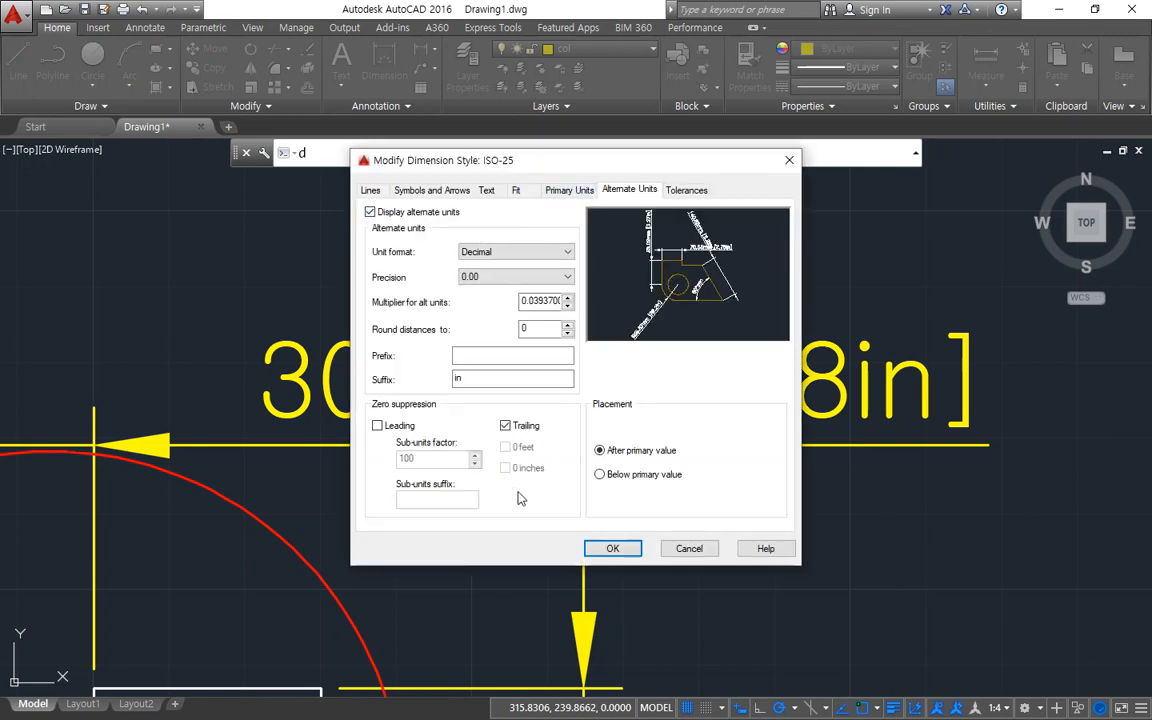
mouse_move(624, 500)
left_mouse_down()
mouse_move(606, 490)
mouse_move(640, 420)
mouse_move(680, 496)
left_mouse_up()
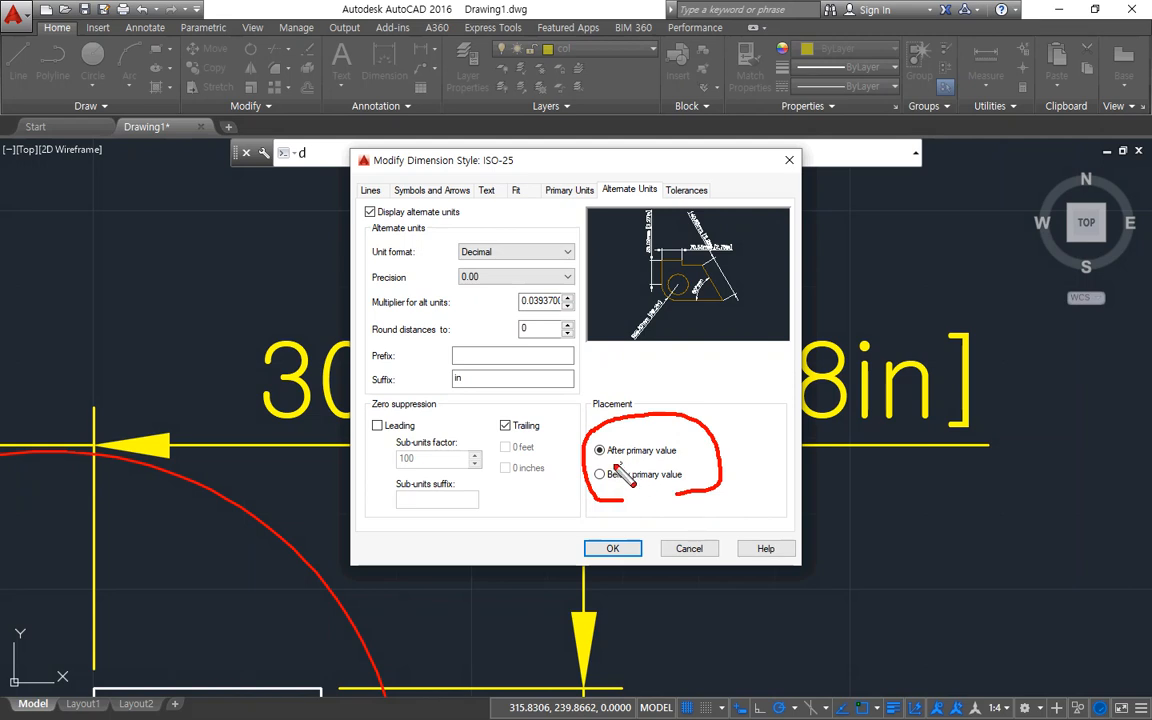
key("e")
left_click_drag(600, 463, 672, 463)
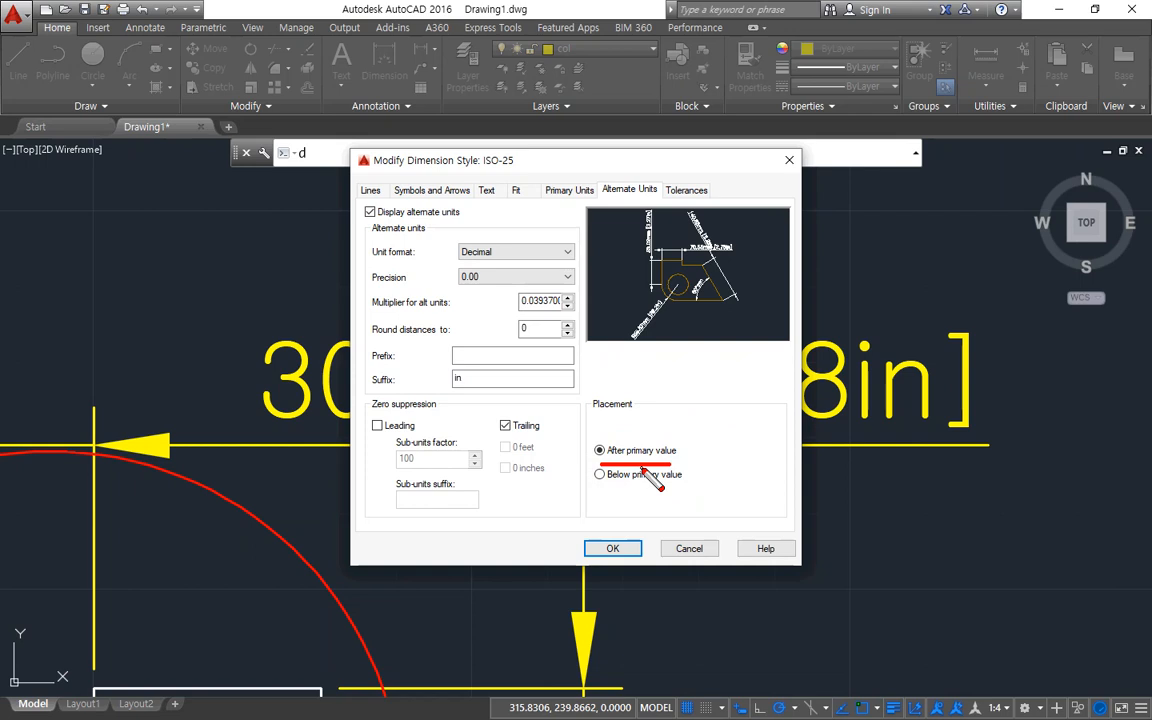
key("Escape")
left_click(600, 474)
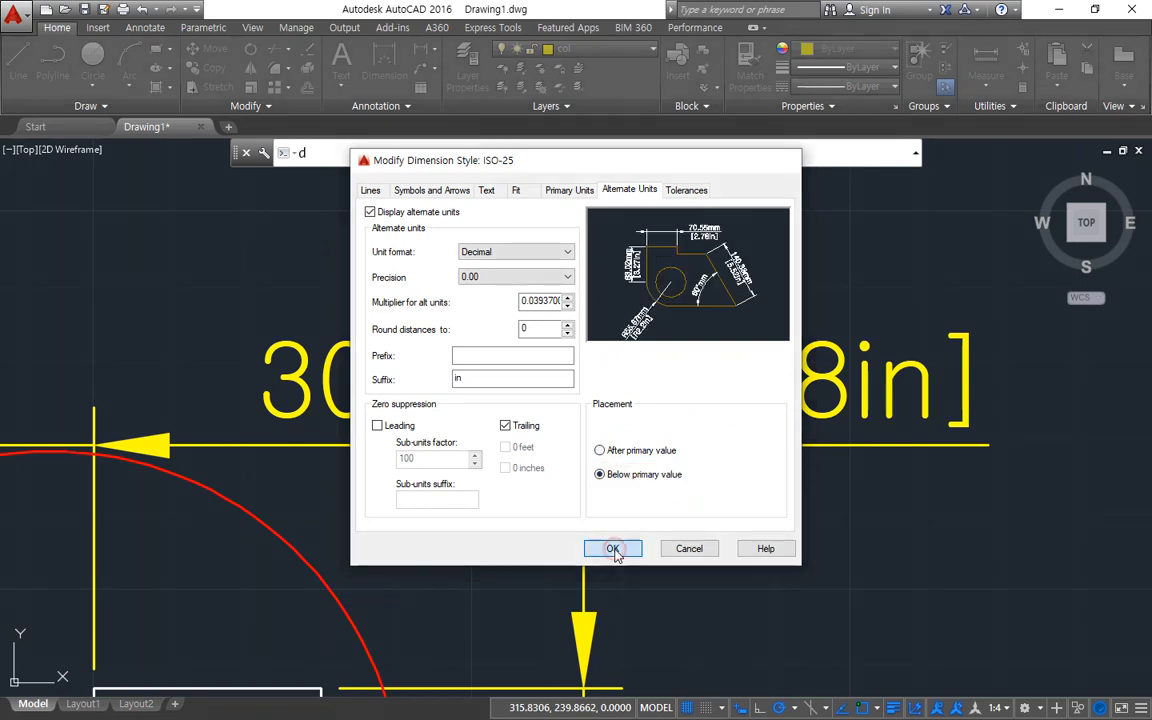
left_click(614, 549)
left_click(674, 486)
middle_click_drag(519, 505, 520, 335)
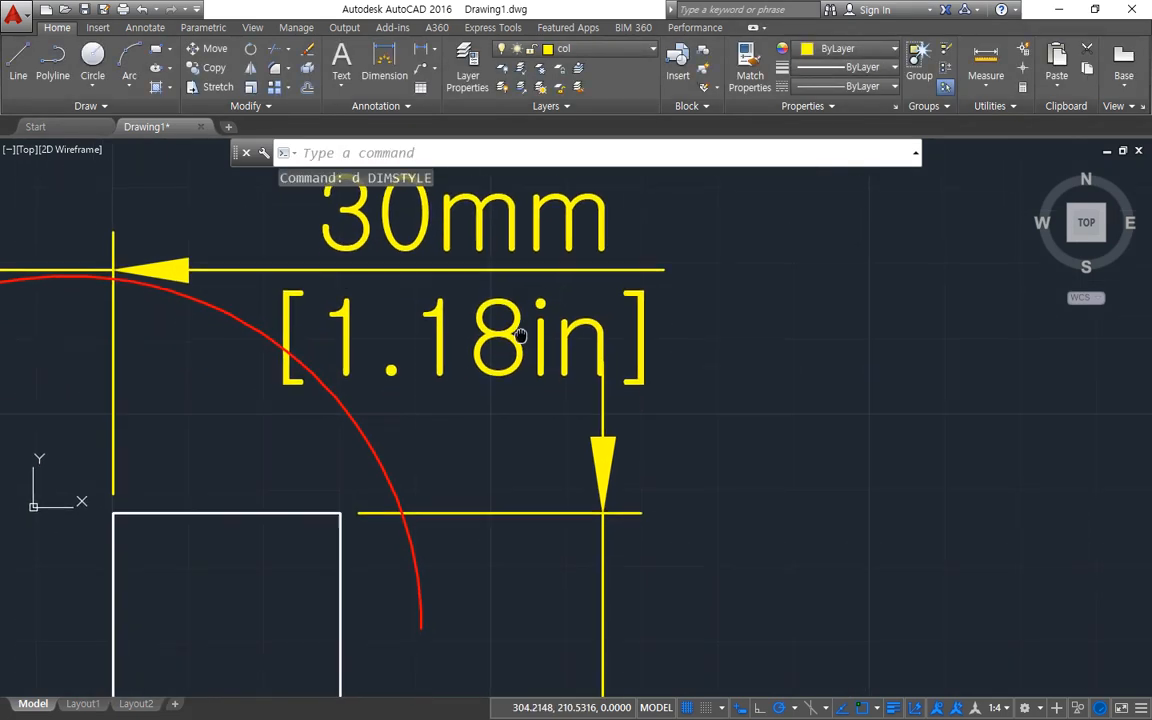
scroll(527, 542, "down", 5)
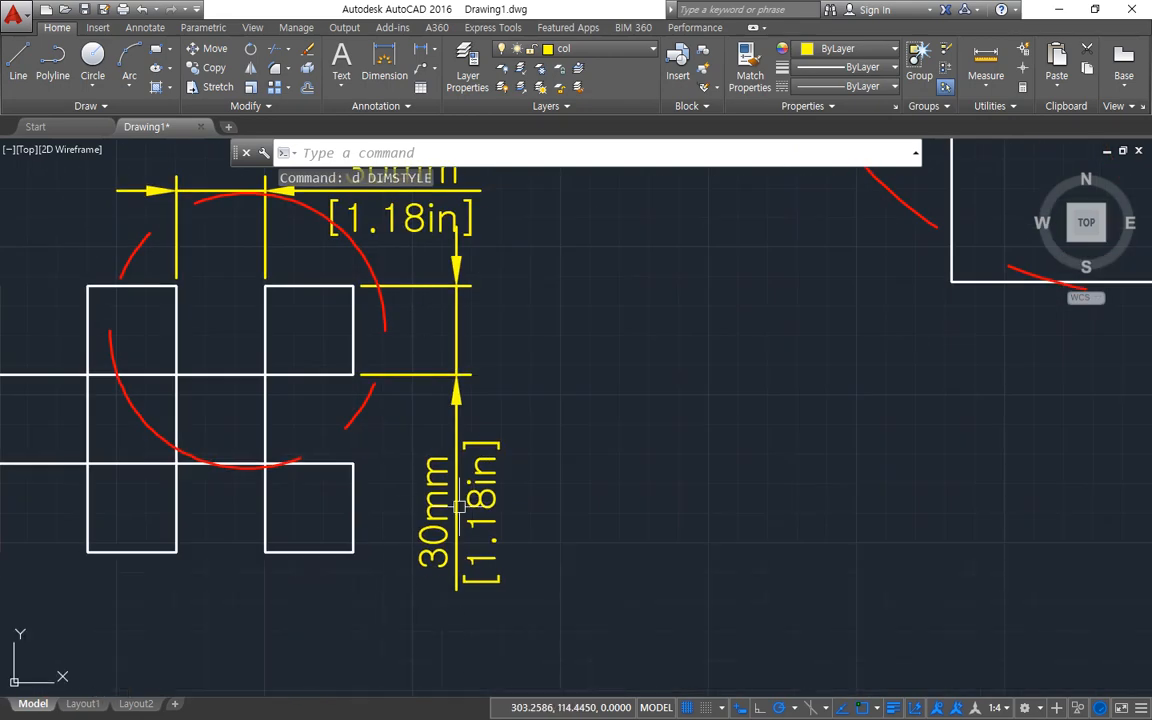
scroll(444, 551, "up", 3)
middle_click_drag(498, 388, 498, 506)
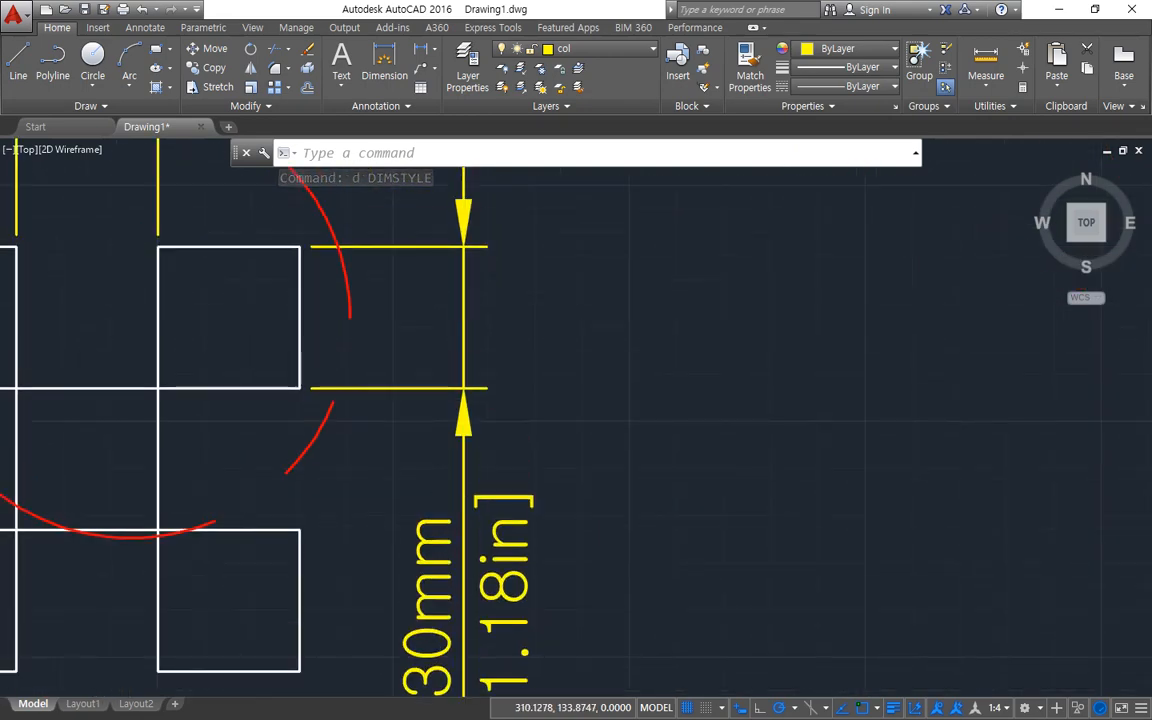
scroll(453, 463, "down", 3)
Reopen the ISO-25 dimension style for modification and turn off the display of alternate units.
type("d")
key("Return")
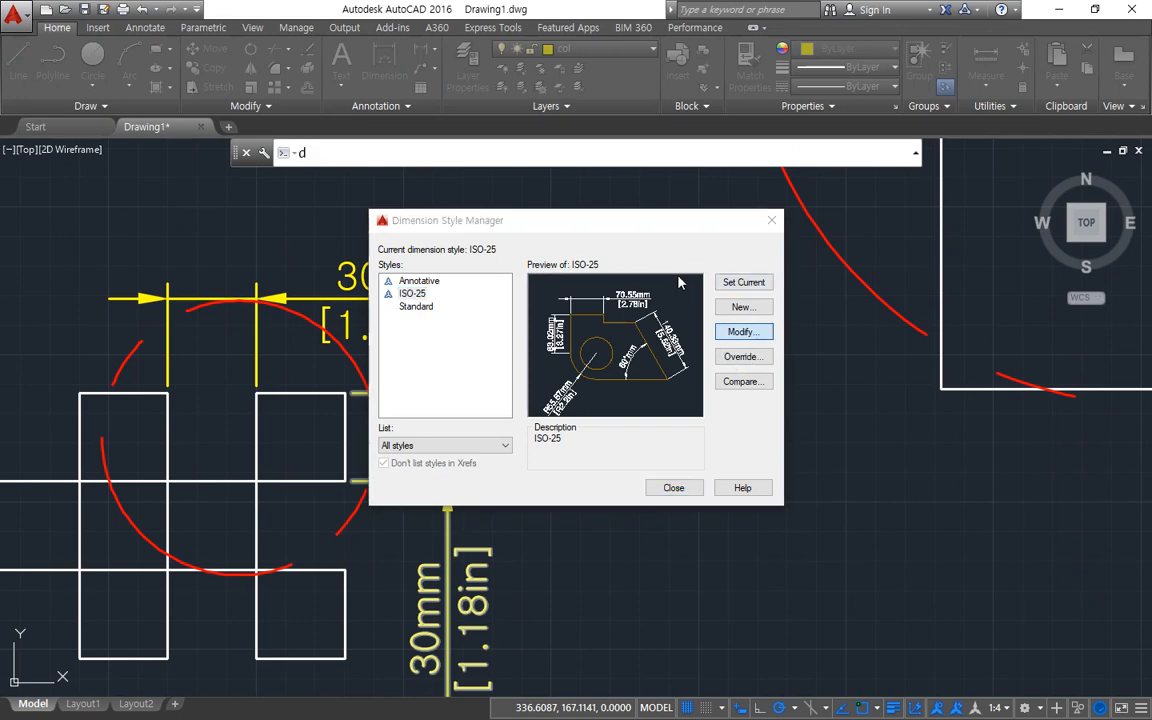
left_click(409, 213)
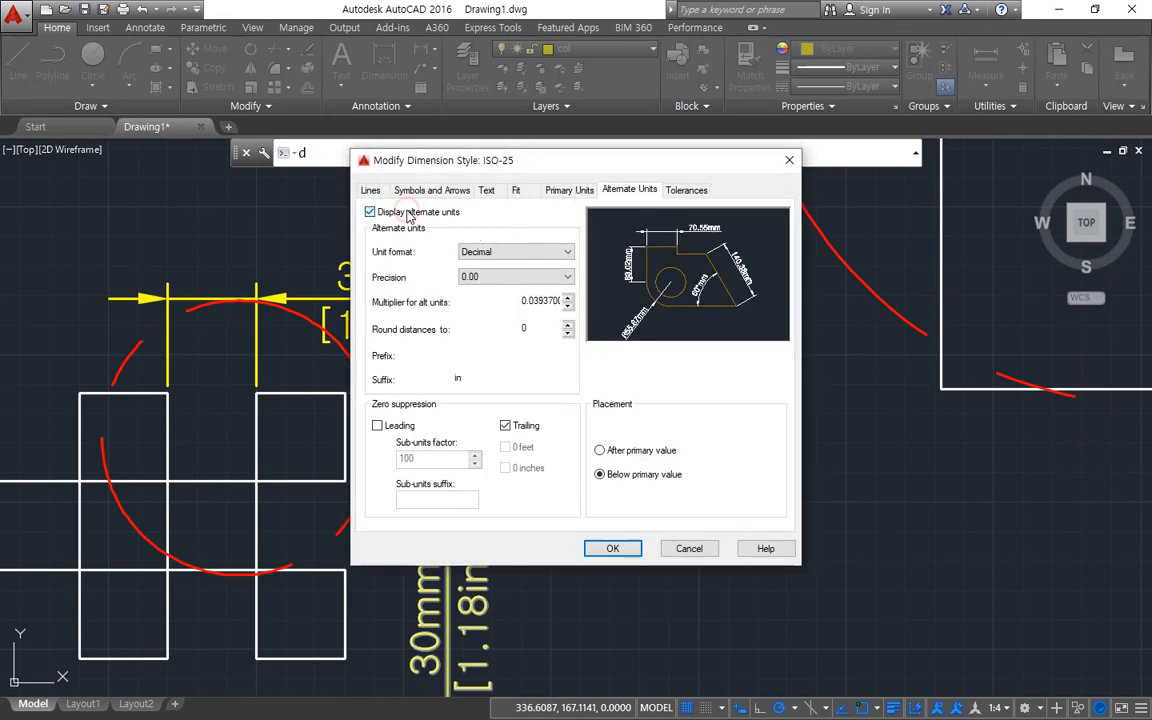
left_click(409, 213)
Clear the suffix of the ISO-25 style's primary units and open the style's tolerance settings.
left_click(570, 190)
left_click_drag(485, 360, 386, 357)
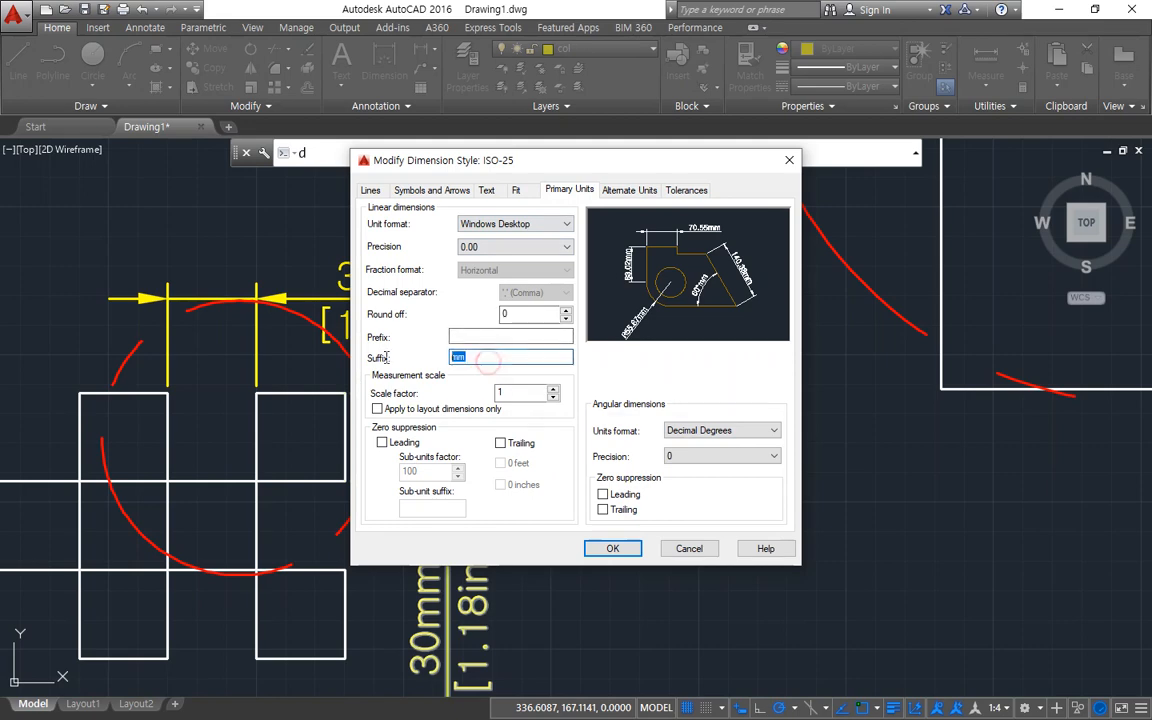
key("BackSpace")
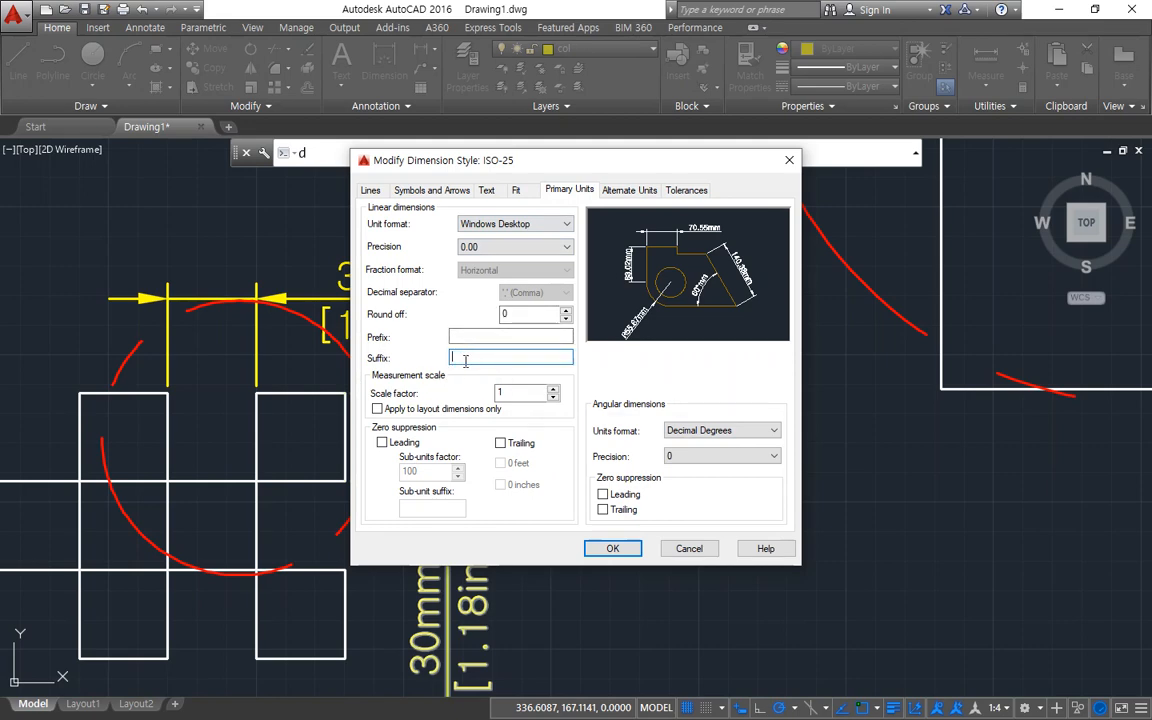
left_click(675, 190)
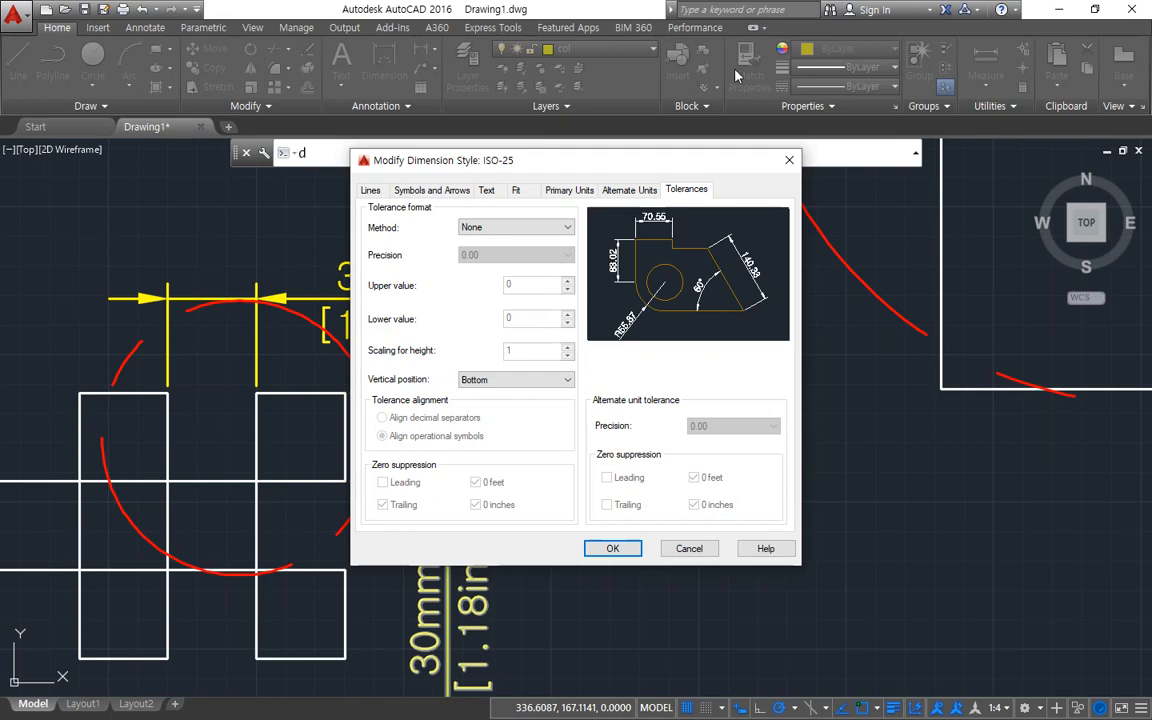
Set the ISO-25 tolerance method to Symmetrical with an upper value of 0.5, apply it, and inspect the horizontal dimension's text.
left_click(561, 228)
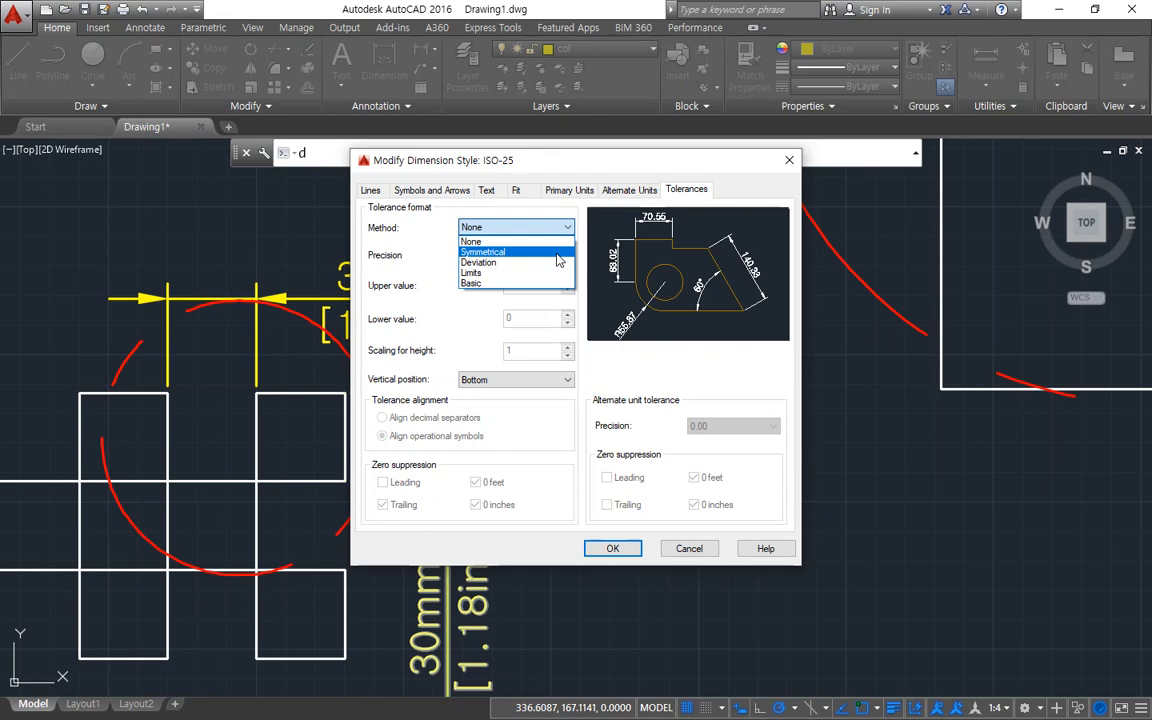
left_click(558, 260)
key("Tab")
key("Tab")
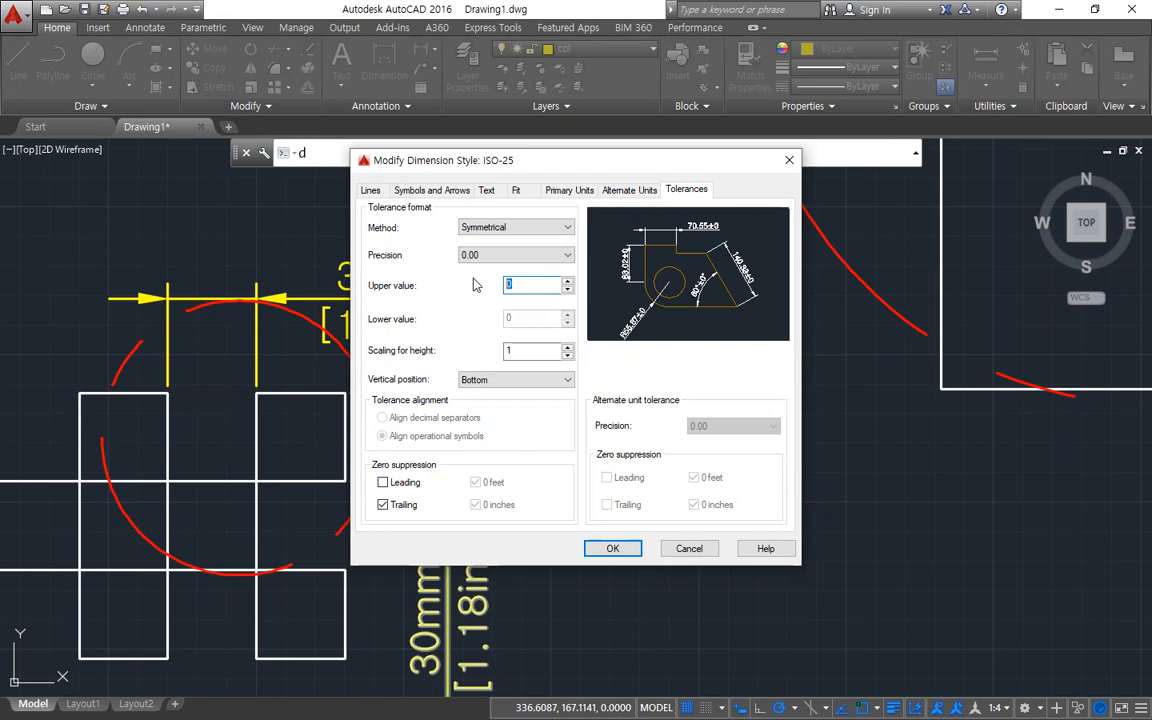
type("0.5")
left_click(612, 548)
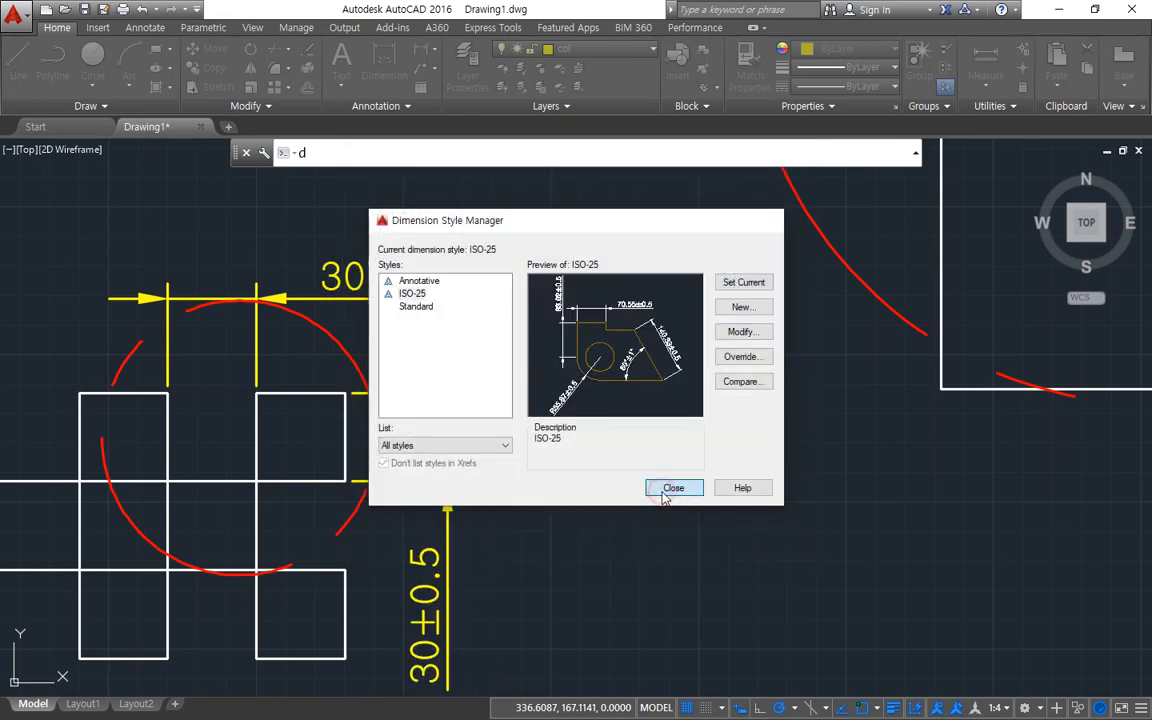
left_click(666, 497)
scroll(360, 252, "up", 5)
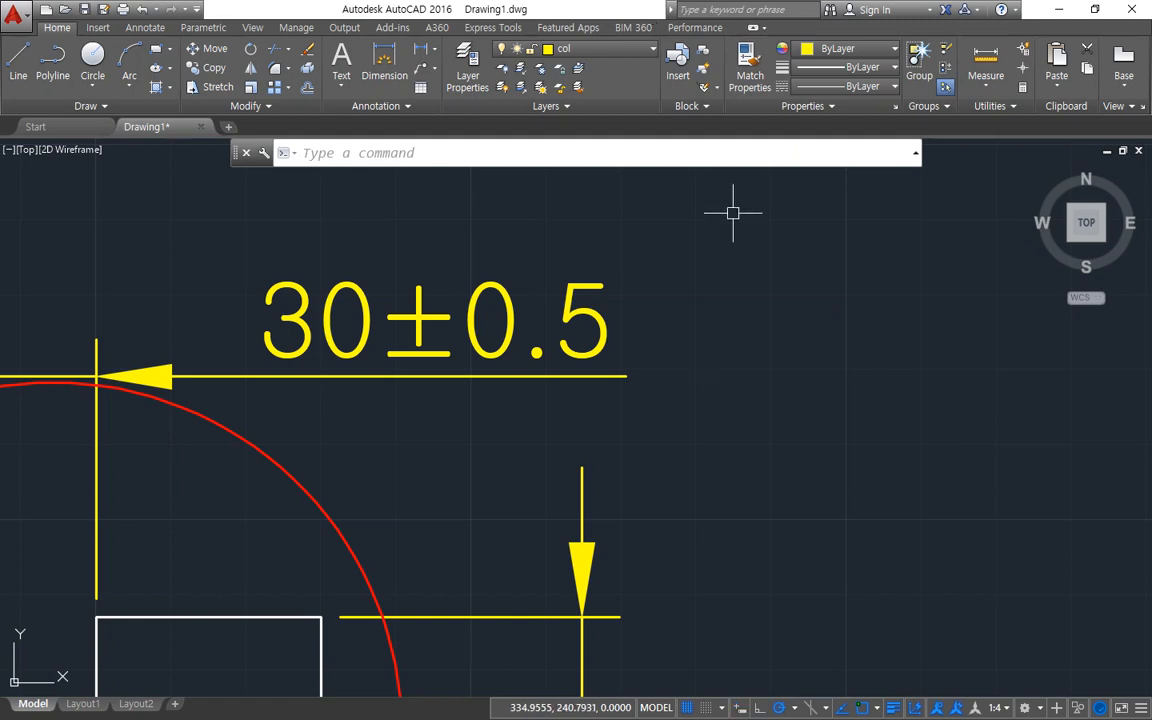
Reopen the ISO-25 dimension style and set its tolerance method to Deviation with upper value 0.2 and lower value 0.1.
type("d")
key("Return")
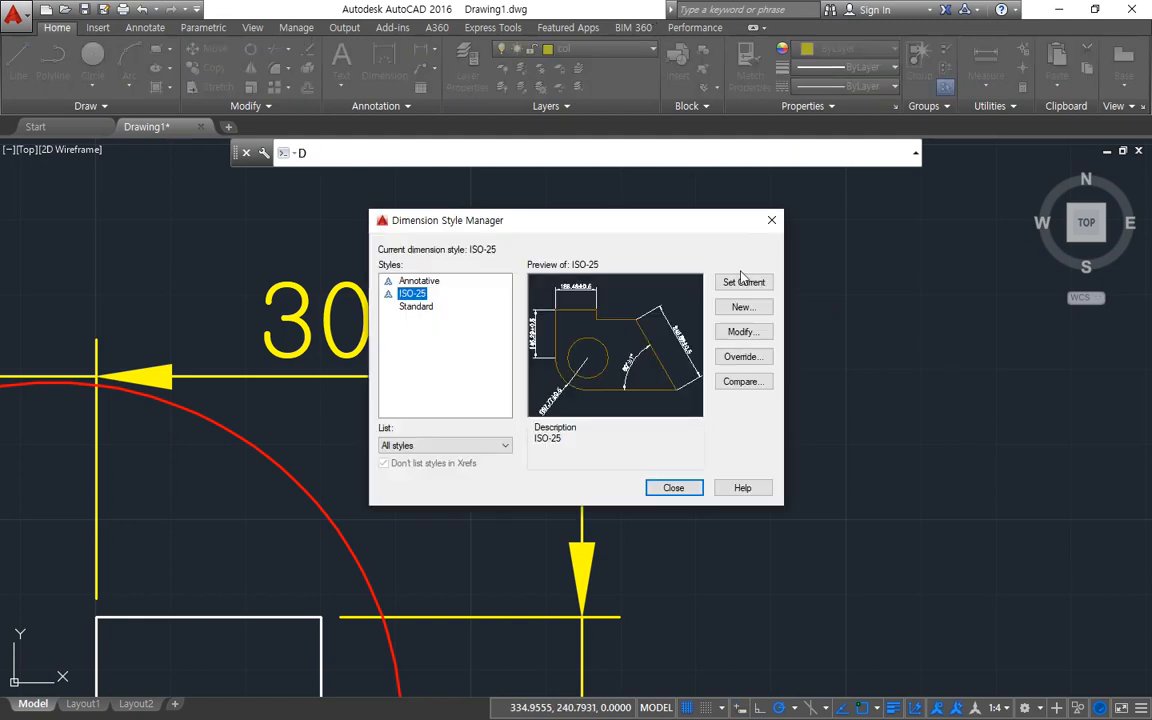
left_click(745, 332)
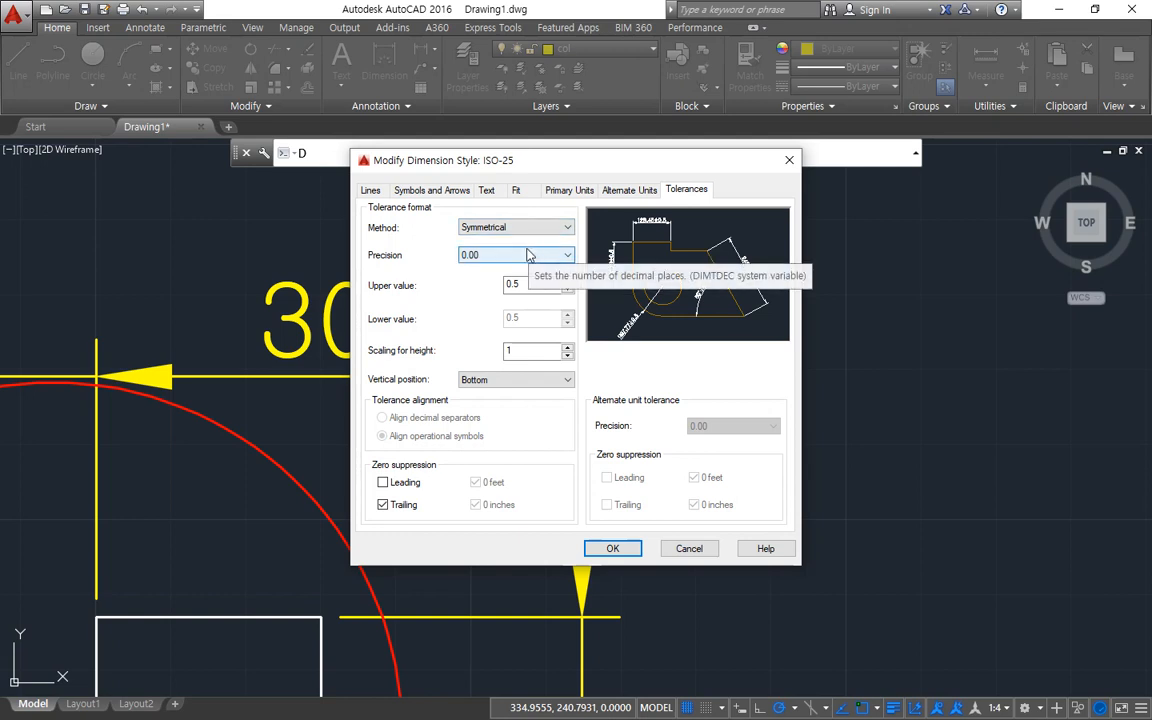
left_click(520, 227)
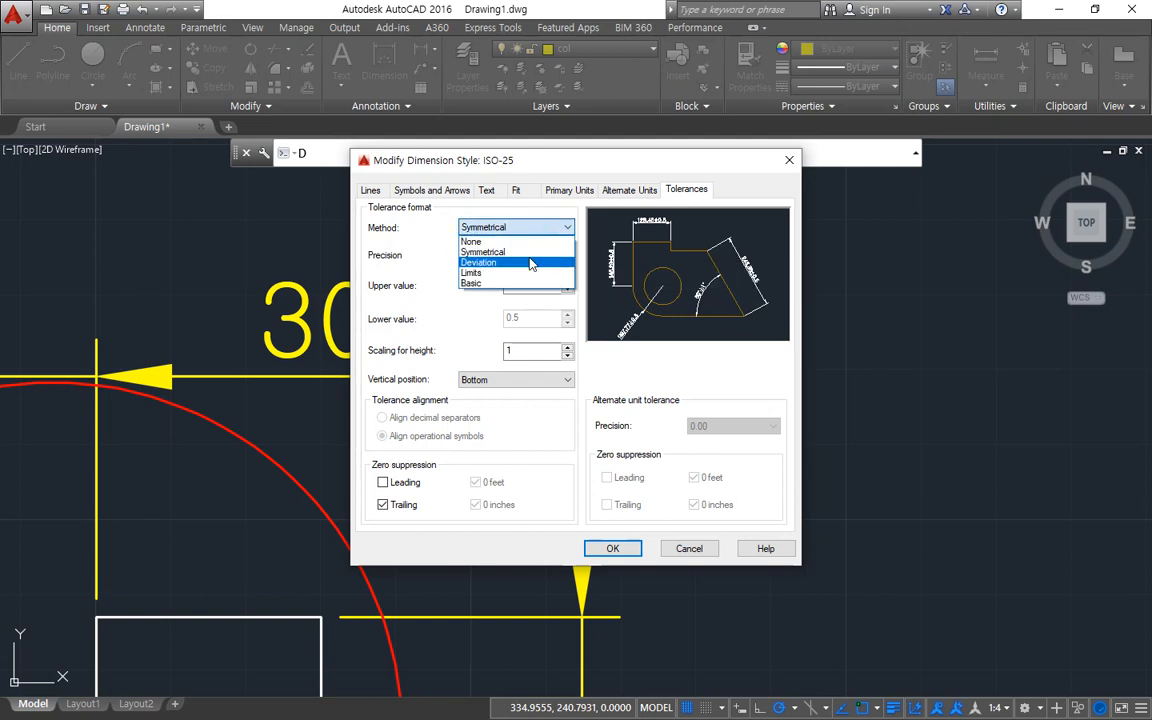
left_click(531, 263)
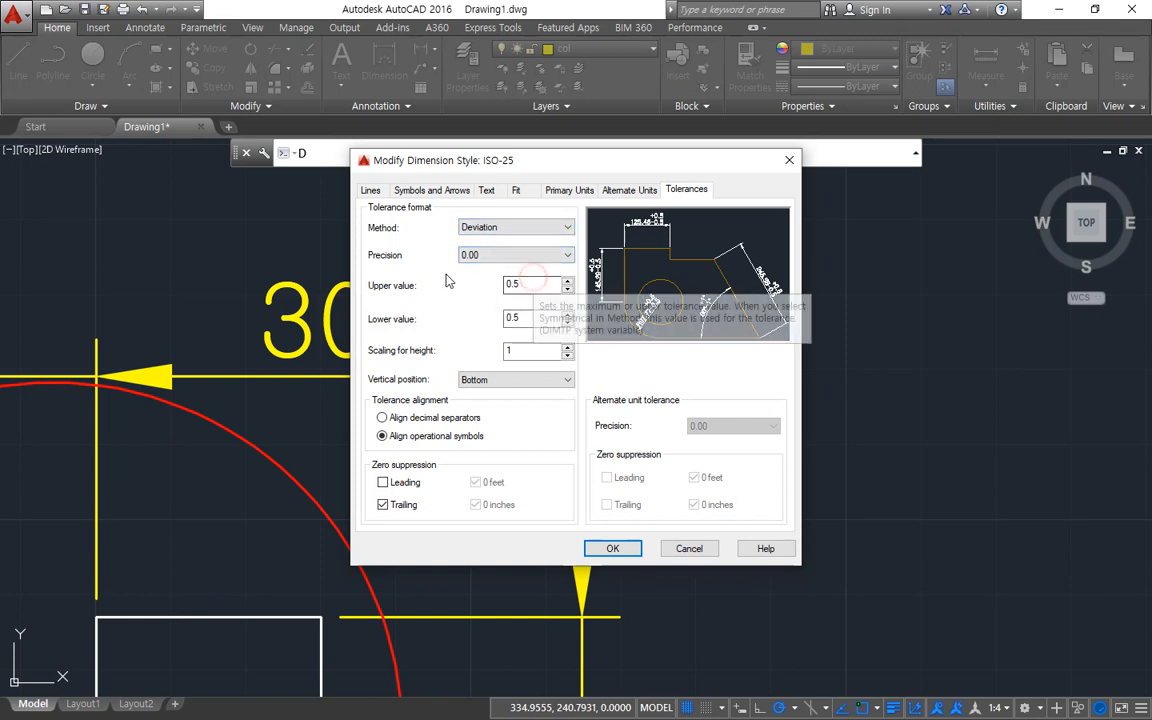
key("Tab")
type("0.2")
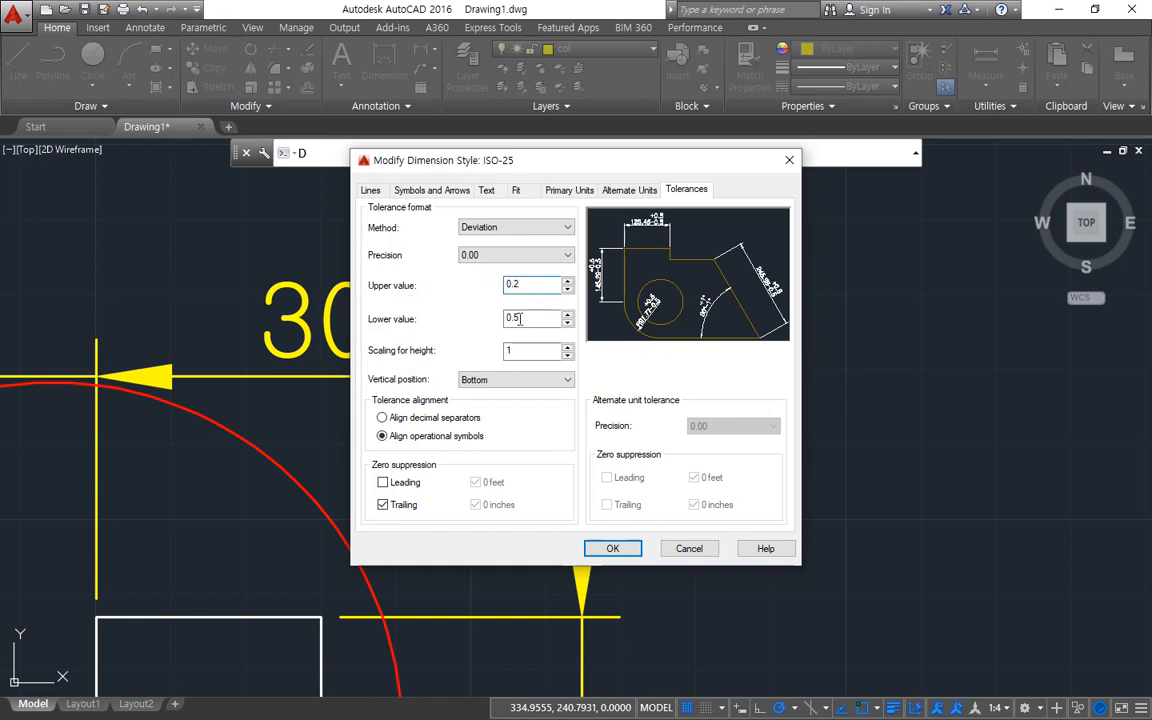
key("Tab")
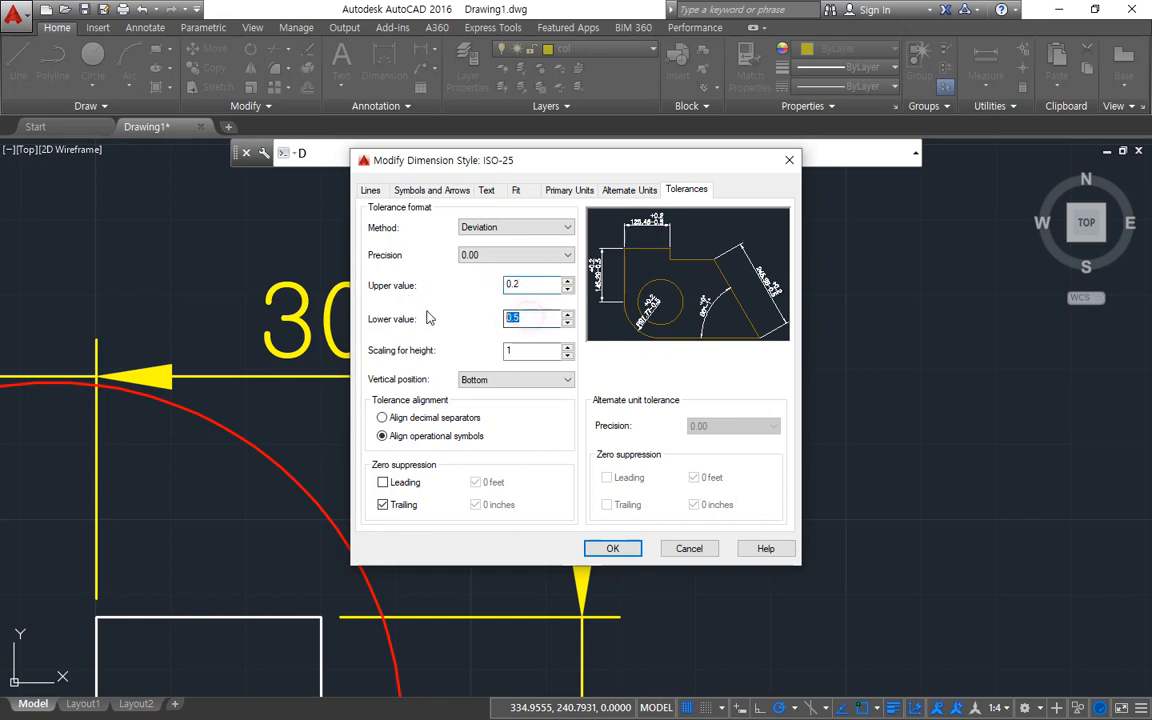
type("0.1")
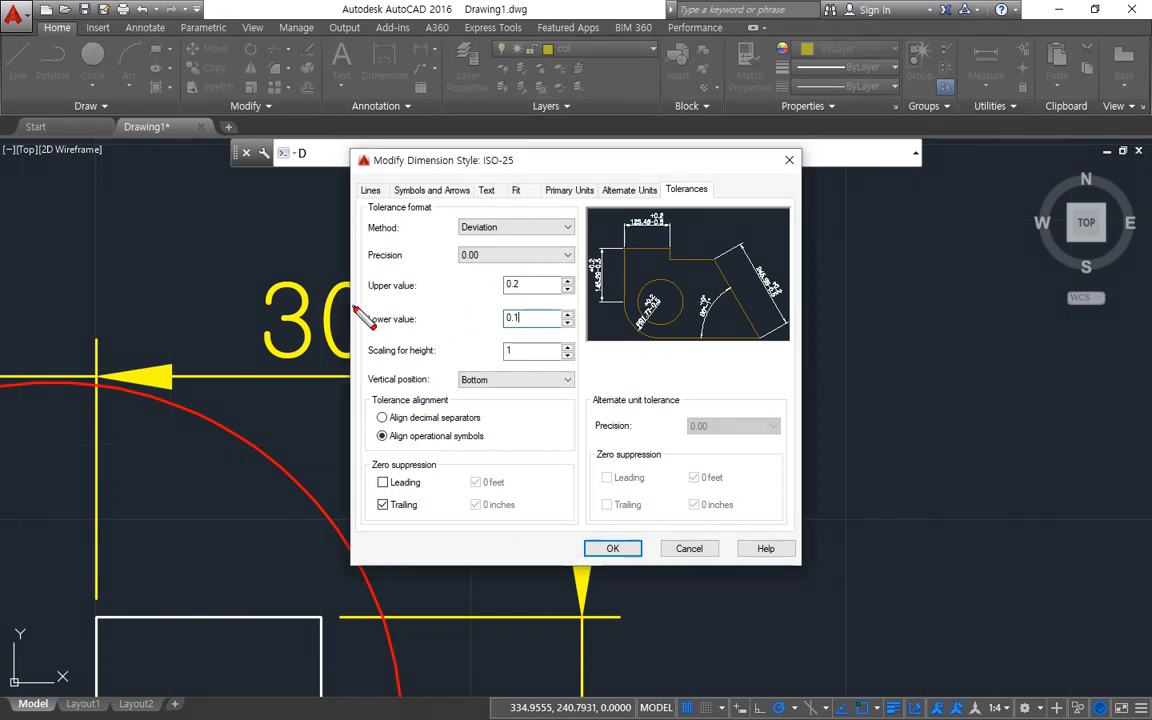
left_click_drag(356, 296, 585, 296)
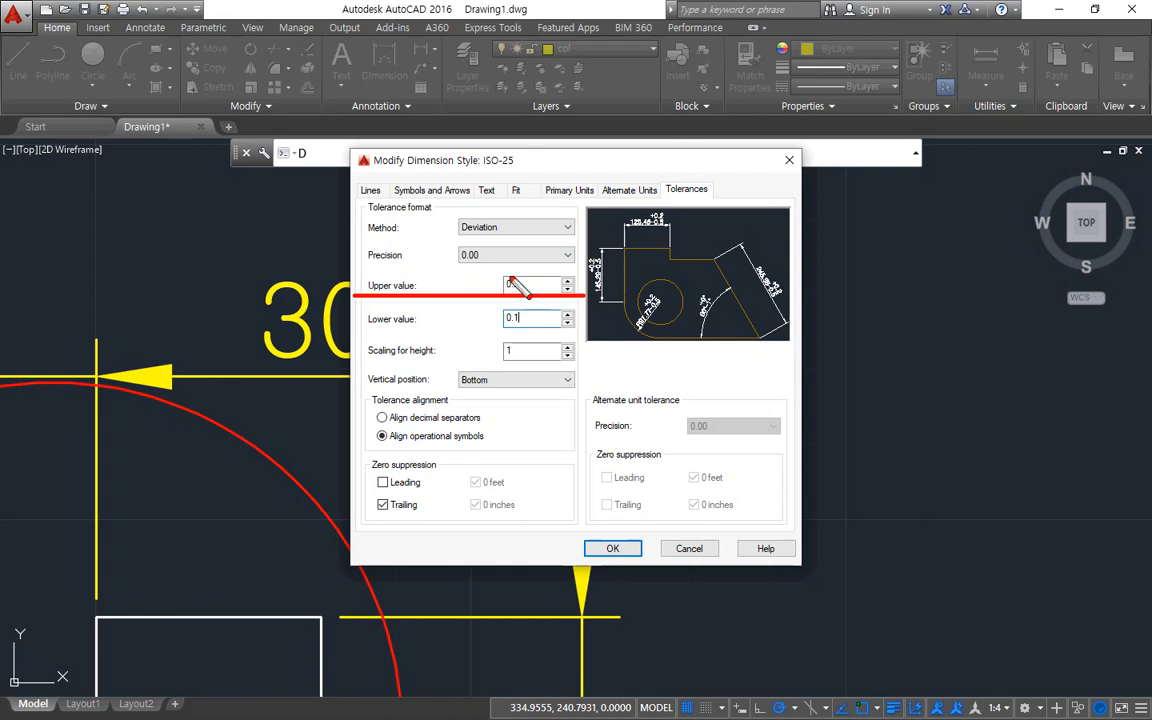
left_click_drag(346, 327, 600, 330)
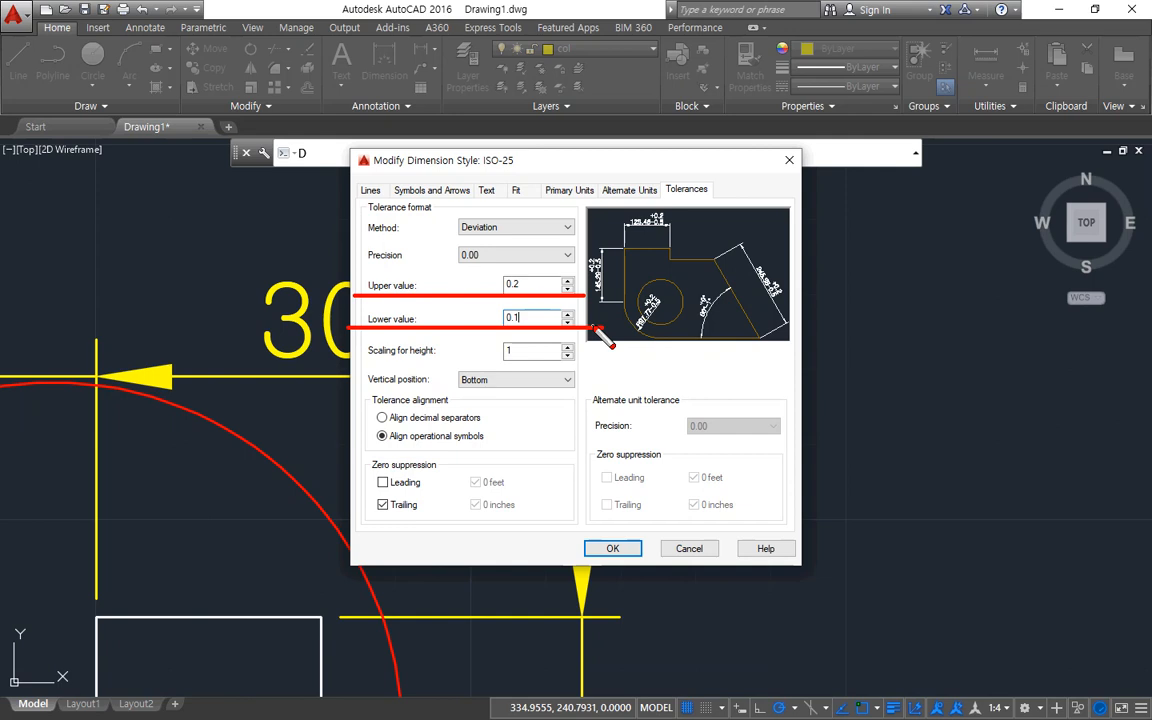
key("e")
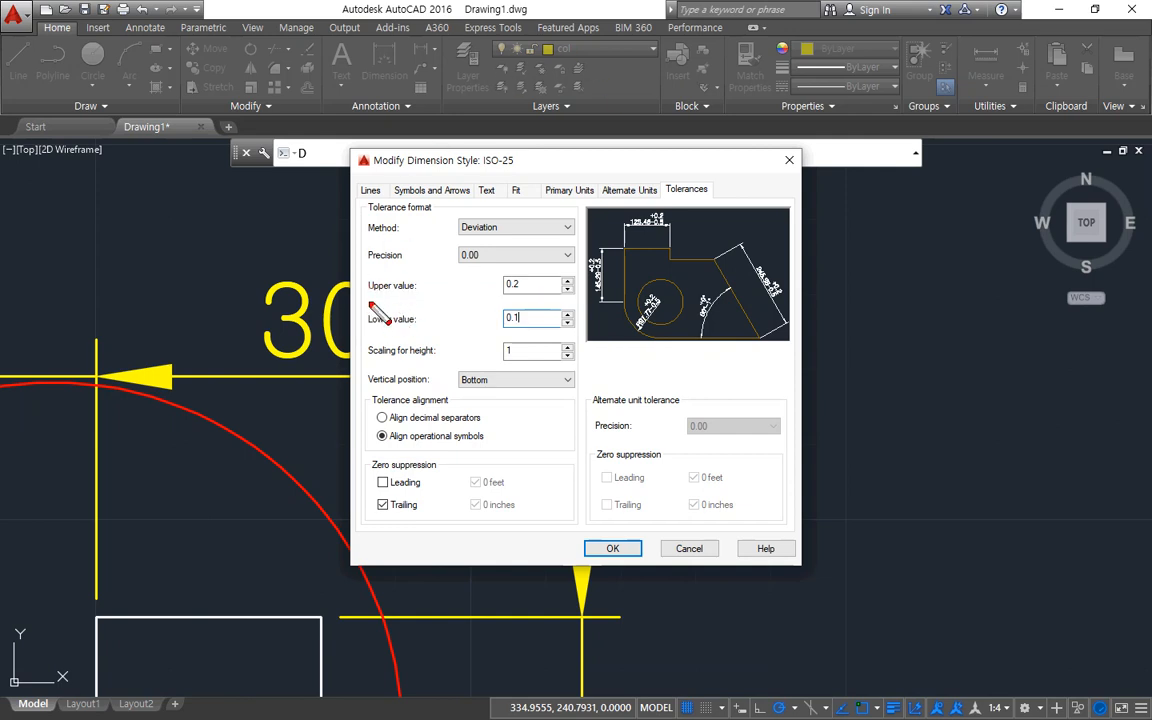
mouse_move(369, 301)
left_mouse_down()
mouse_move(664, 278)
mouse_move(647, 293)
left_mouse_up()
key("e")
mouse_move(365, 335)
left_mouse_down()
mouse_move(416, 336)
mouse_move(368, 318)
mouse_move(378, 334)
left_mouse_up()
left_click_drag(490, 336, 640, 337)
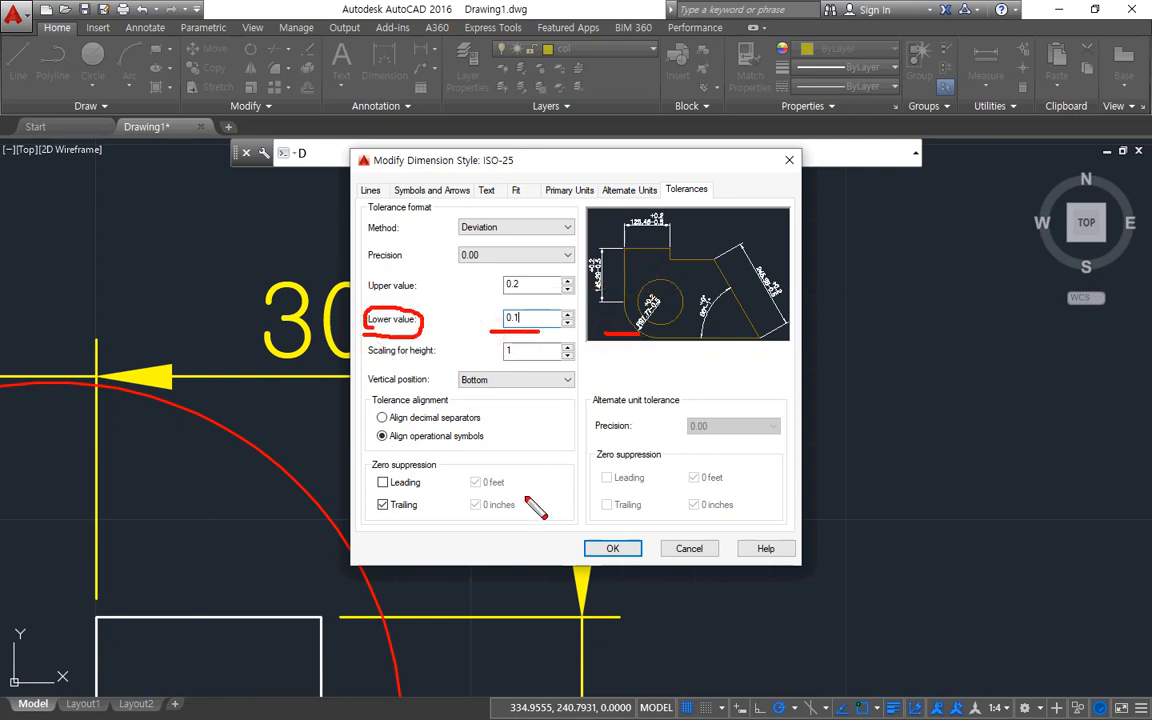
key("e")
Apply the deviation tolerances to the ISO-25 style, return to the drawing, and check the horizontal dimension's text.
left_click(611, 549)
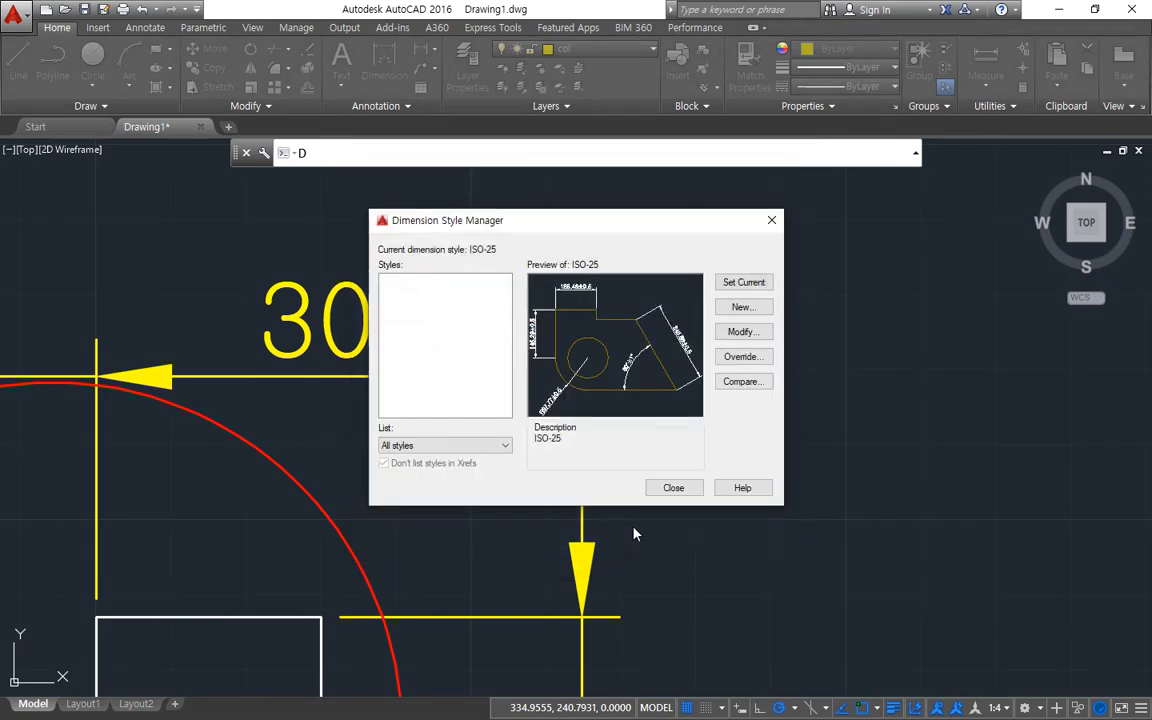
left_click(667, 484)
middle_click_drag(481, 386, 471, 481)
mouse_move(474, 499)
left_mouse_down()
mouse_move(430, 504)
mouse_move(565, 288)
mouse_move(472, 513)
left_mouse_up()
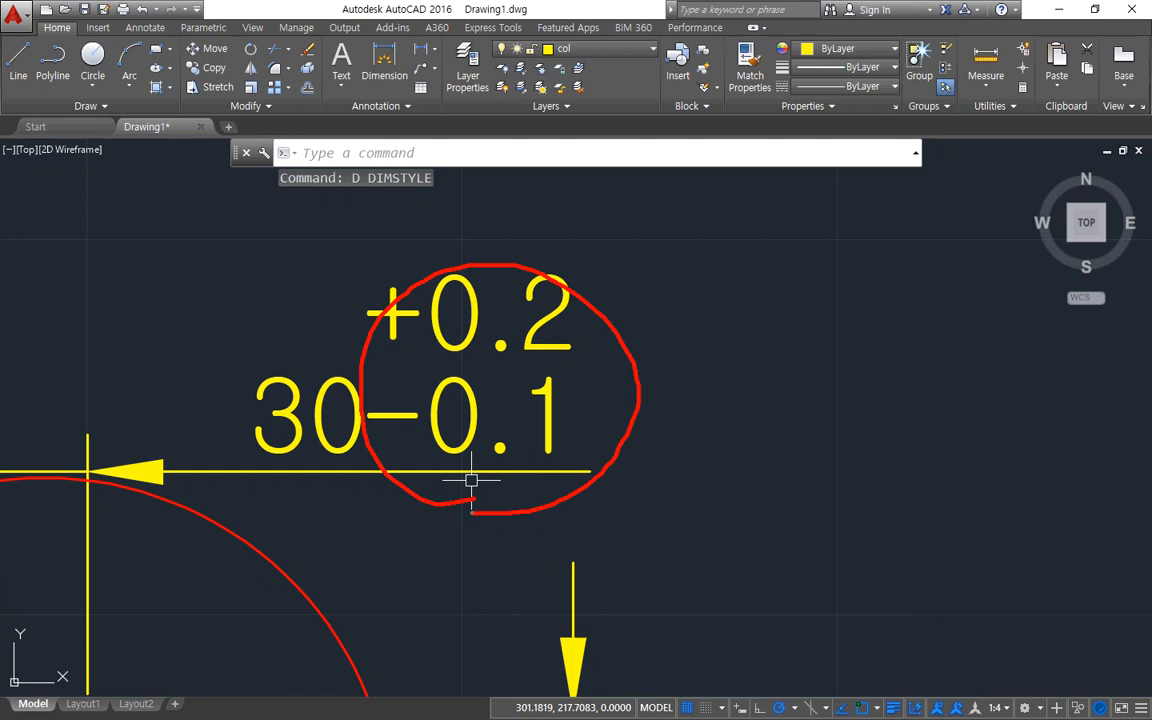
key("Escape")
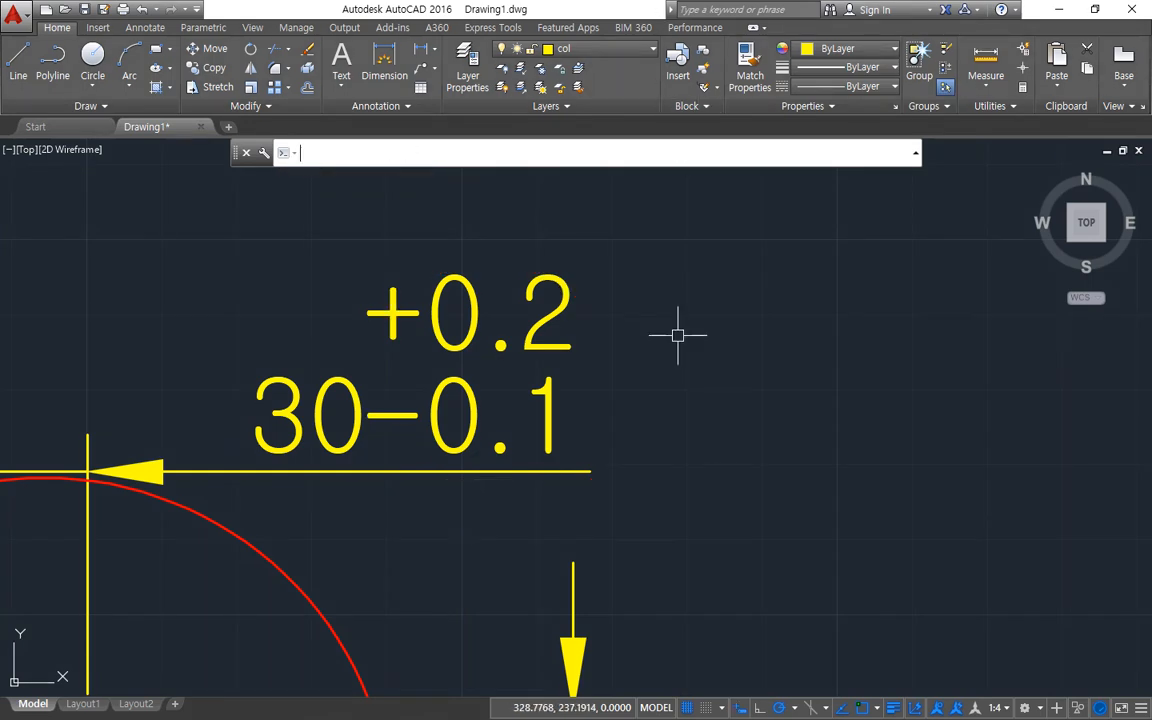
Reopen the ISO-25 style's tolerance settings and move the dialogs aside to uncover the horizontal dimension's text.
type("d")
key("Return")
left_click(740, 332)
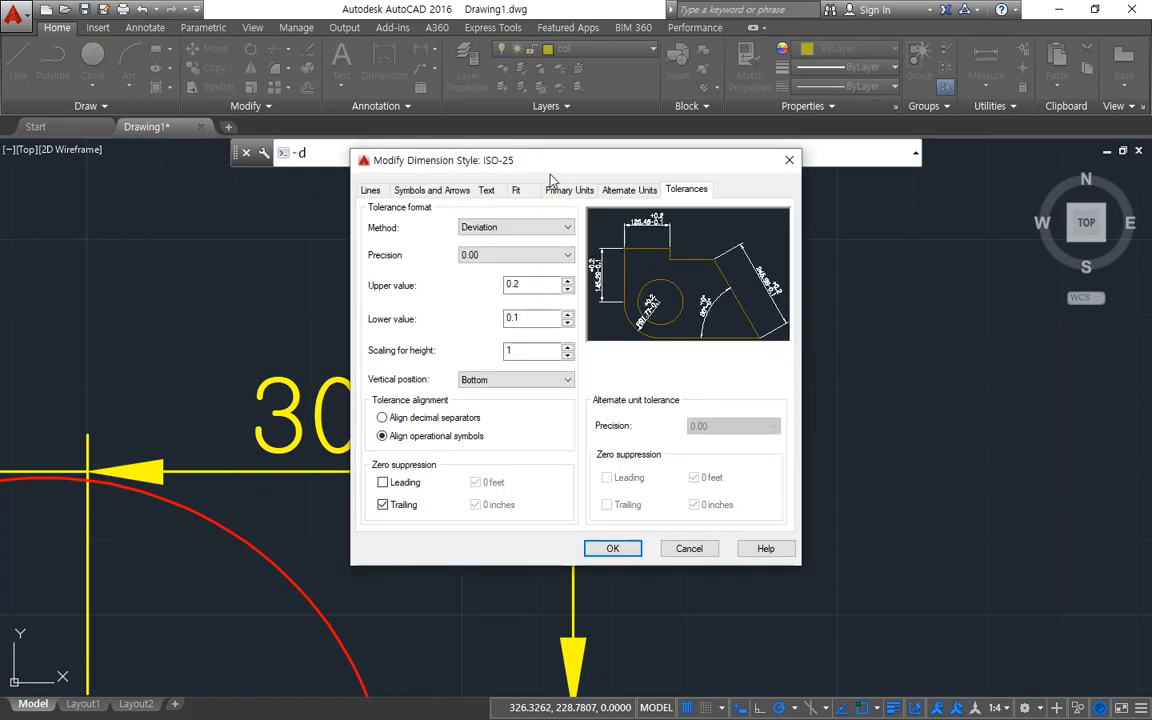
key("Escape")
left_click_drag(546, 218, 738, 209)
key("ctrl+2")
mouse_move(290, 520)
left_mouse_down()
mouse_move(275, 252)
mouse_move(396, 506)
mouse_move(314, 465)
mouse_move(400, 178)
mouse_move(447, 287)
left_mouse_up()
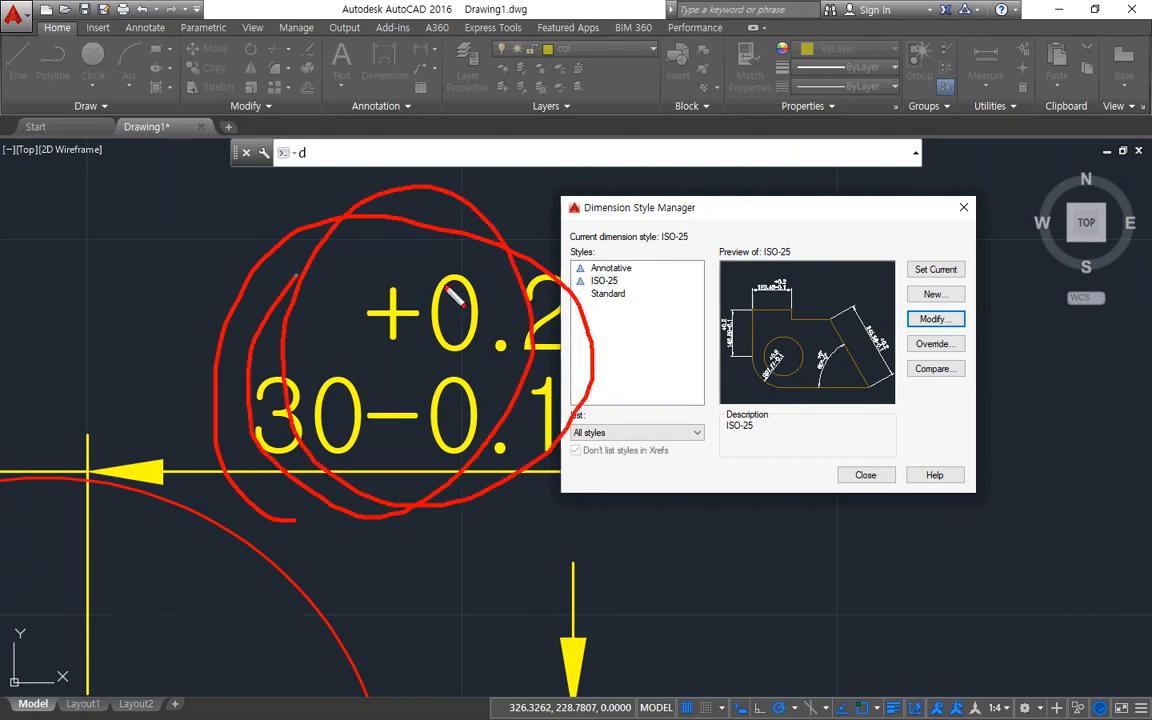
key("Escape")
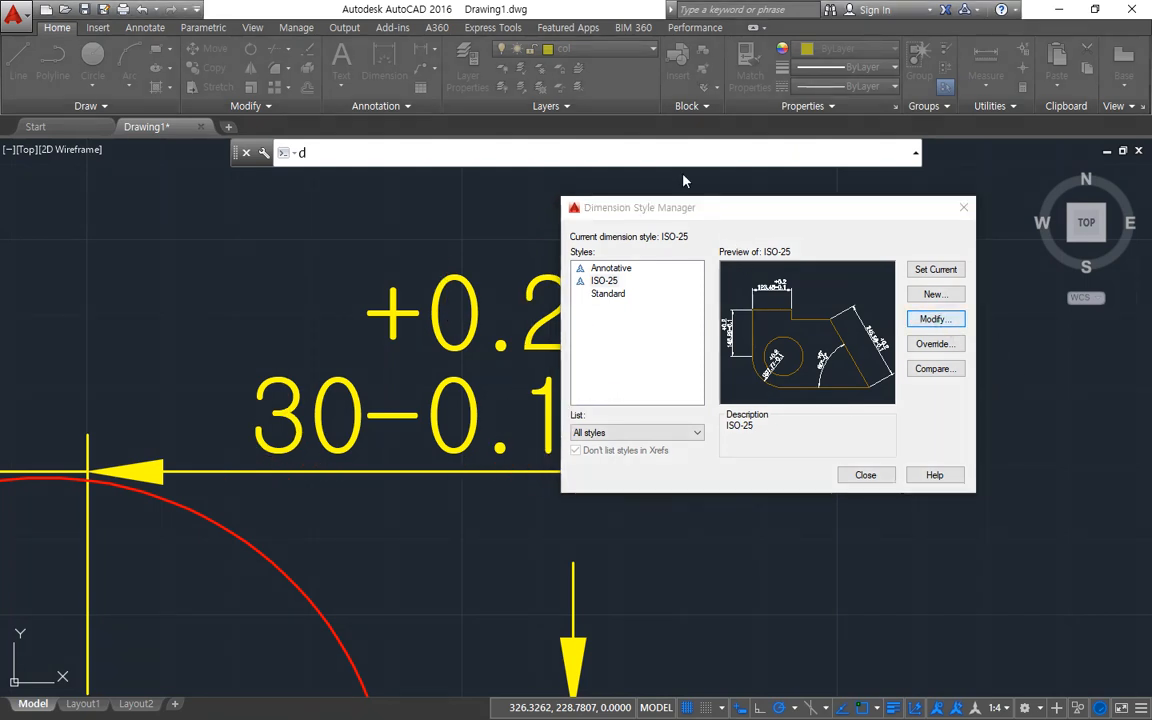
left_click_drag(672, 151, 711, 150)
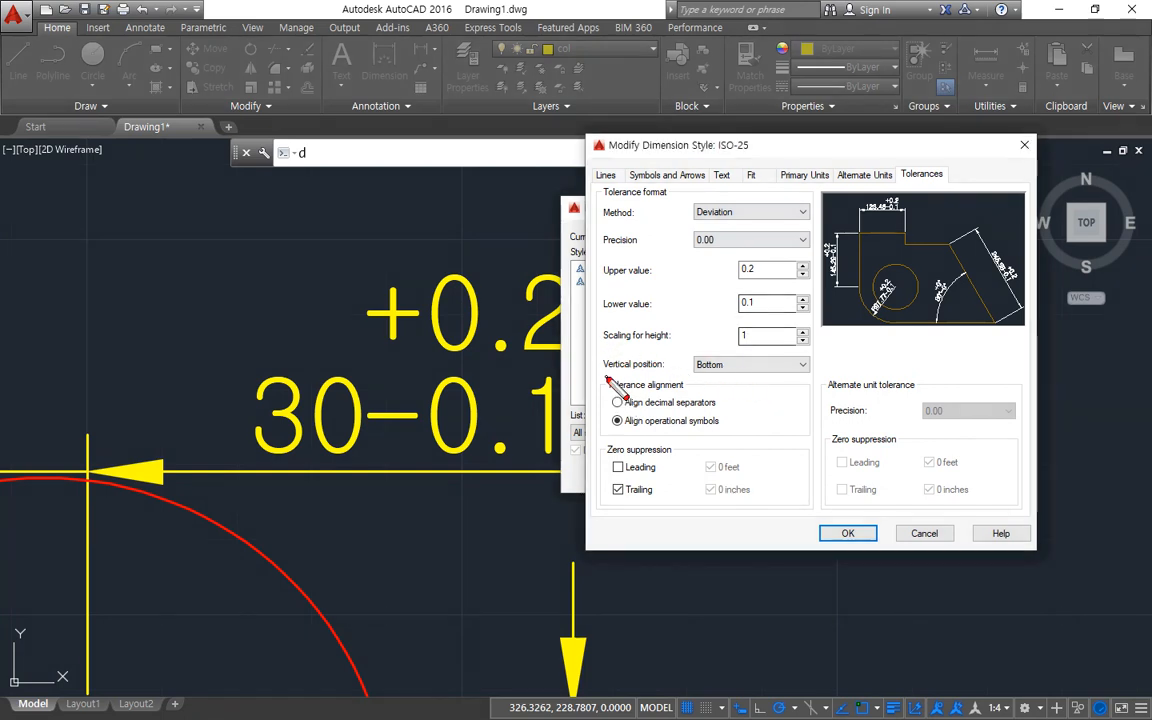
Set the vertical position of the ISO-25 tolerances to Middle and apply the change to the drawing.
left_click_drag(607, 379, 785, 377)
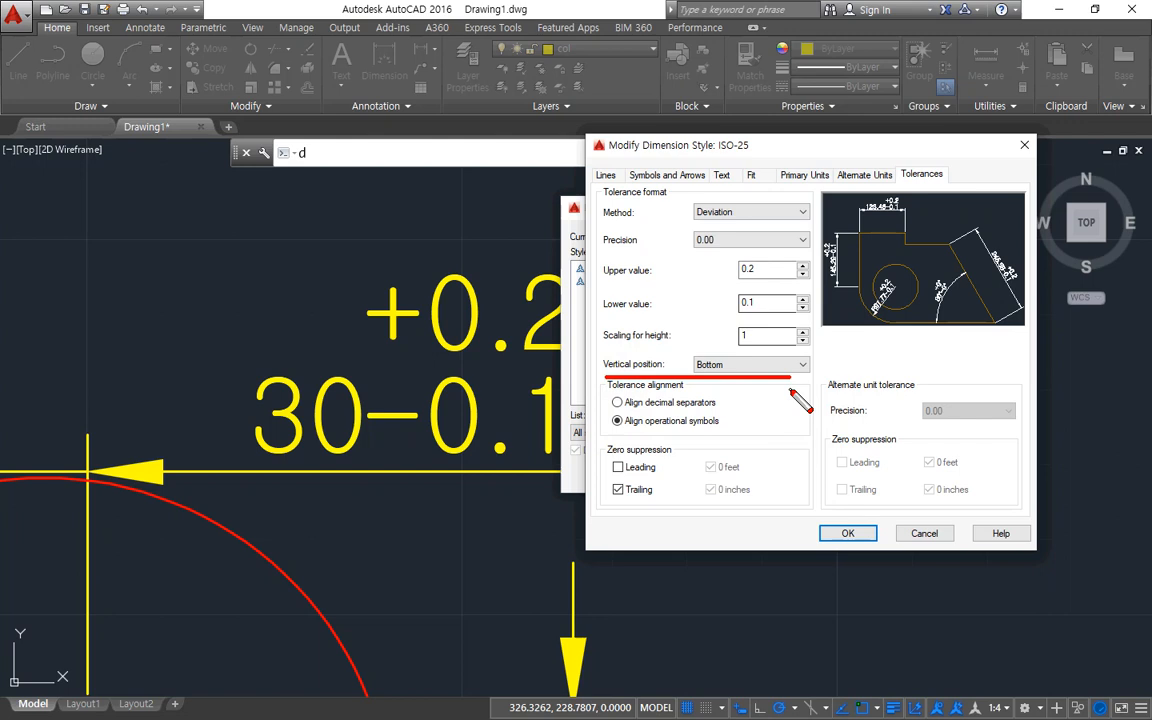
left_click_drag(686, 347, 722, 371)
key("Escape")
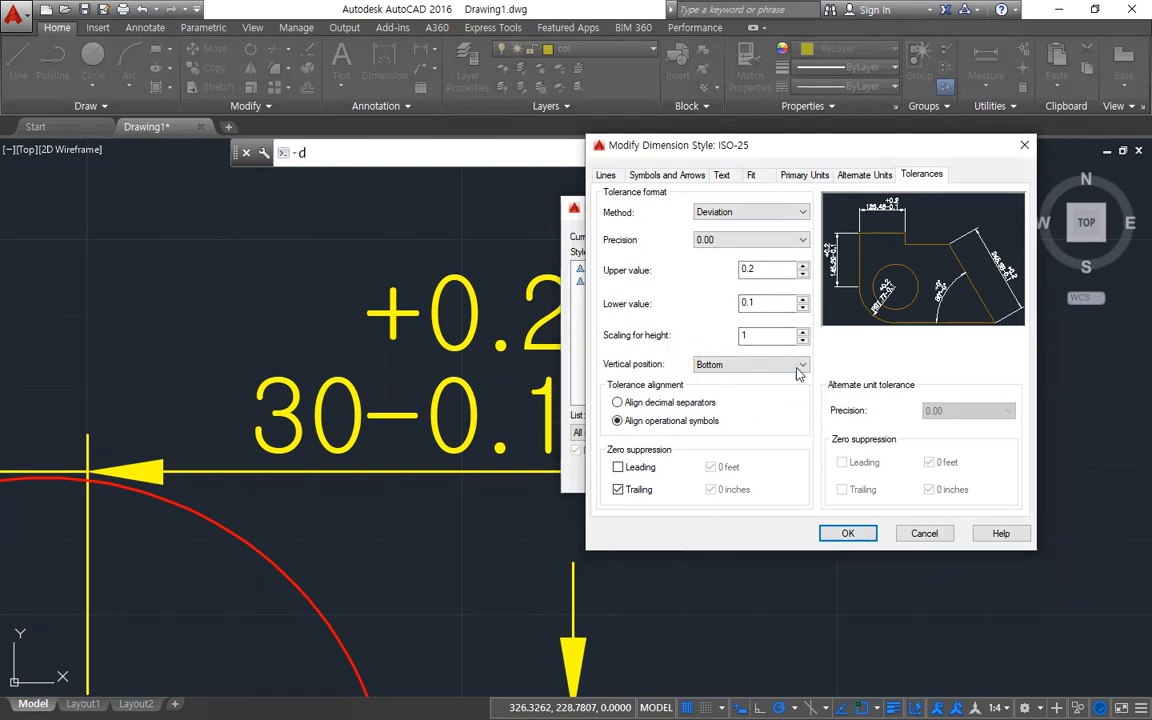
left_click(800, 366)
left_click(790, 390)
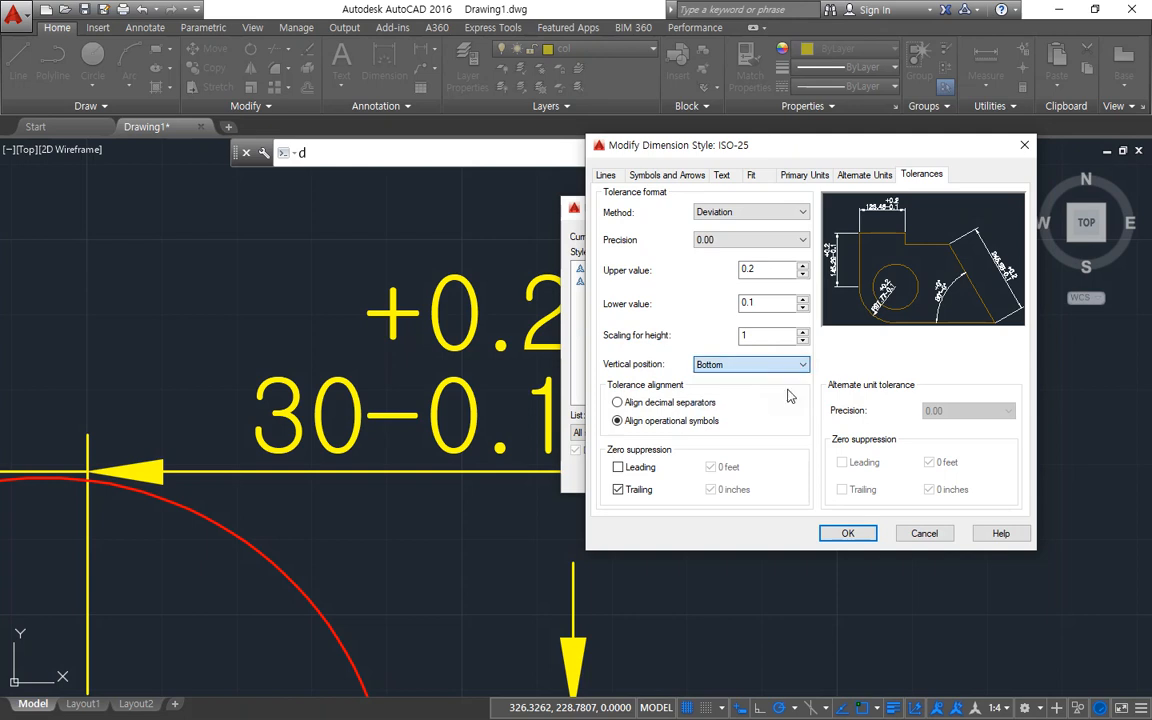
left_click(848, 533)
left_click(866, 474)
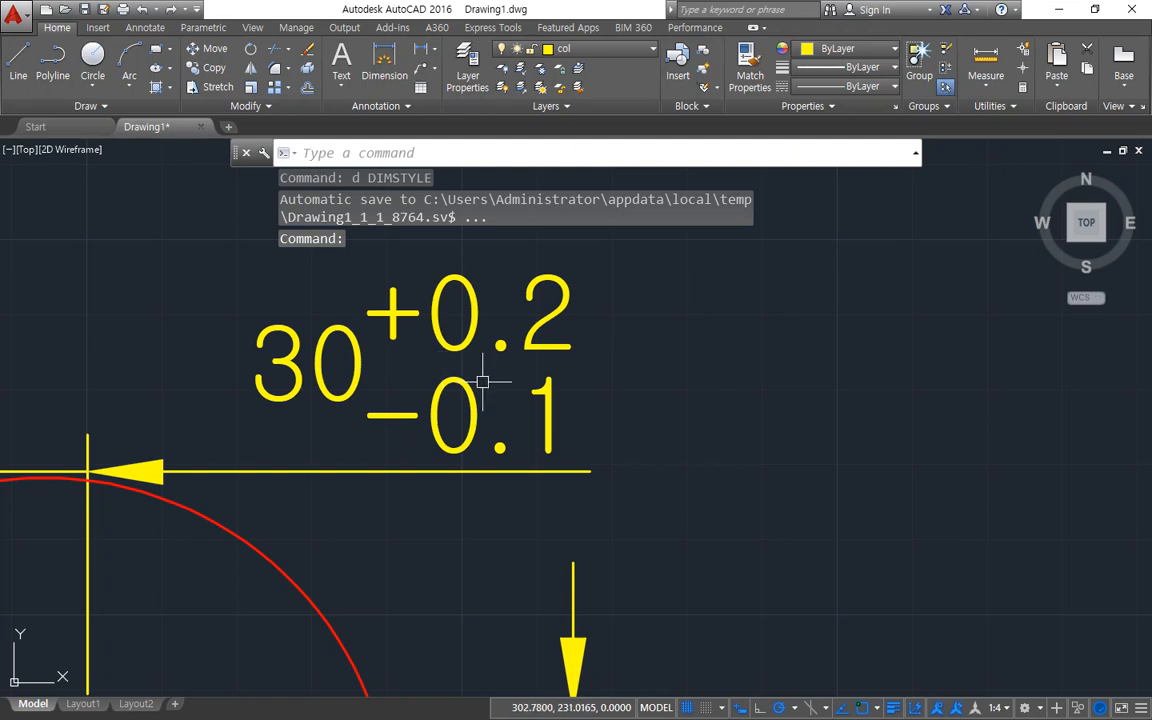
Reopen the ISO-25 dimension style for modification at its tolerance settings.
type("d")
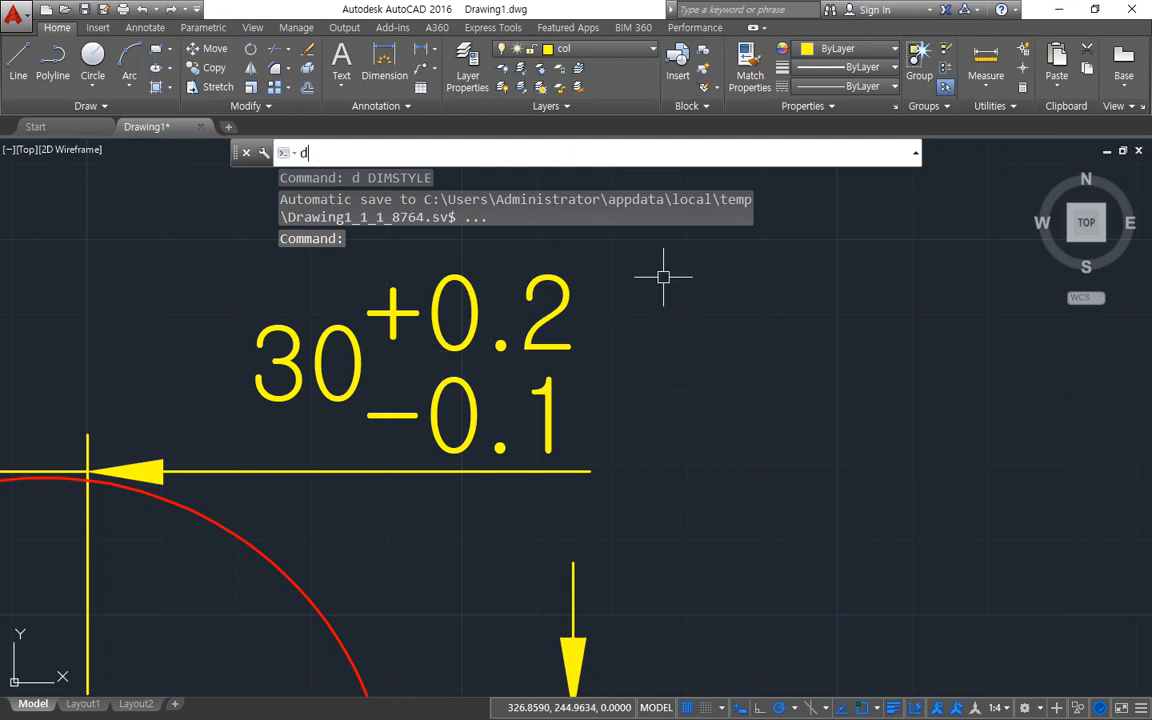
key("Return")
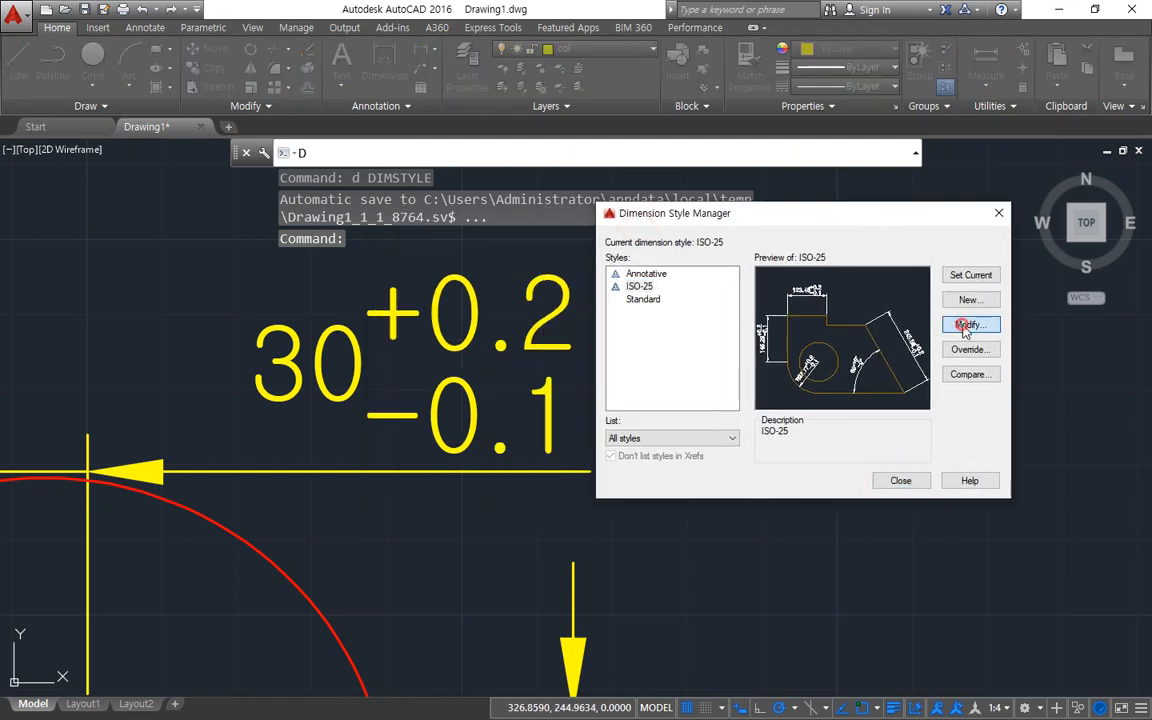
left_click(969, 324)
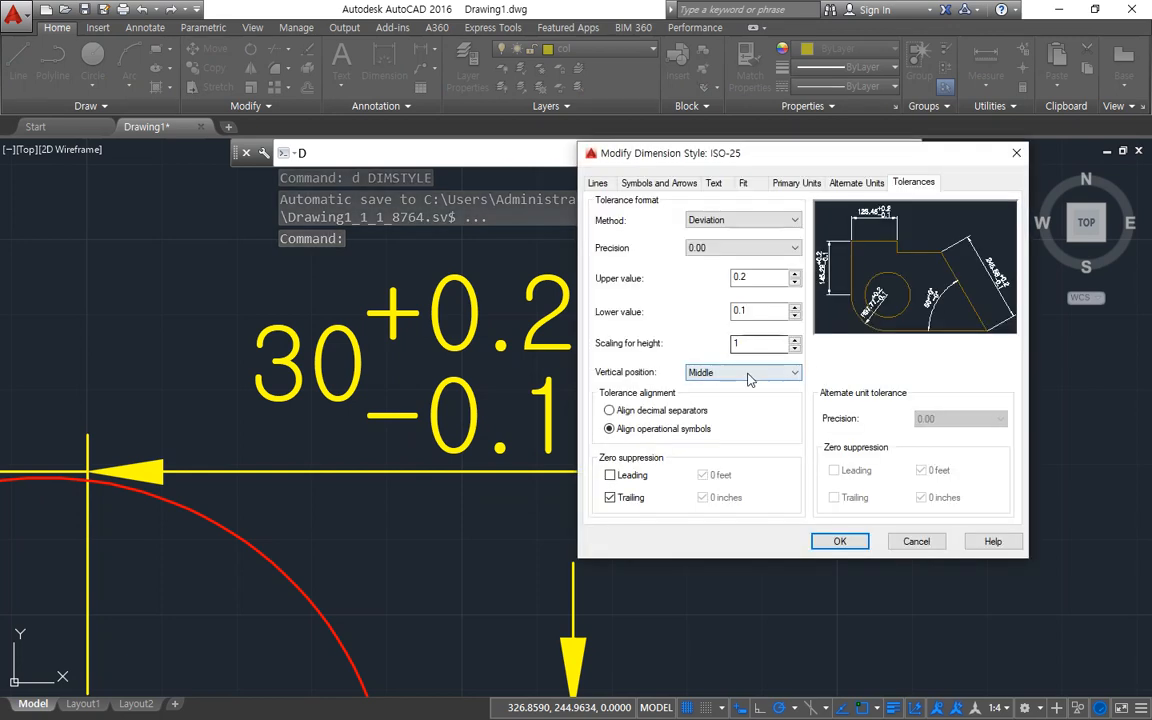
left_click(752, 373)
left_click(748, 375)
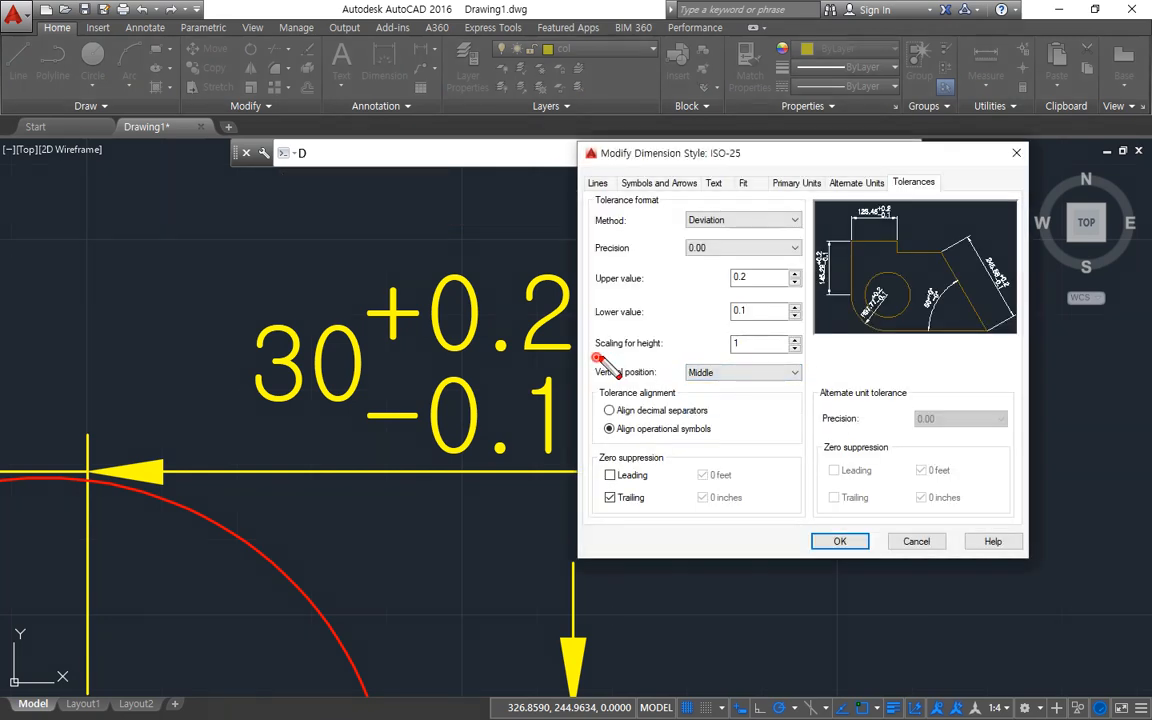
left_click_drag(595, 356, 800, 356)
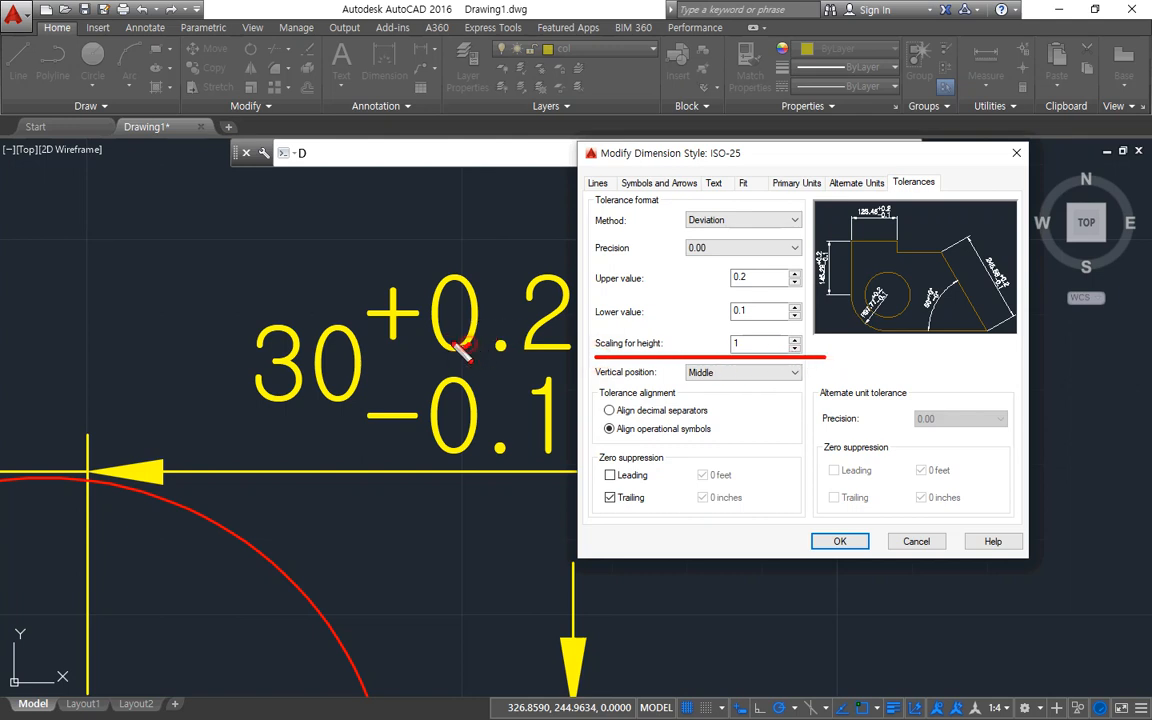
mouse_move(455, 345)
left_mouse_down()
mouse_move(464, 273)
mouse_move(473, 350)
mouse_move(442, 275)
left_mouse_up()
key("Escape")
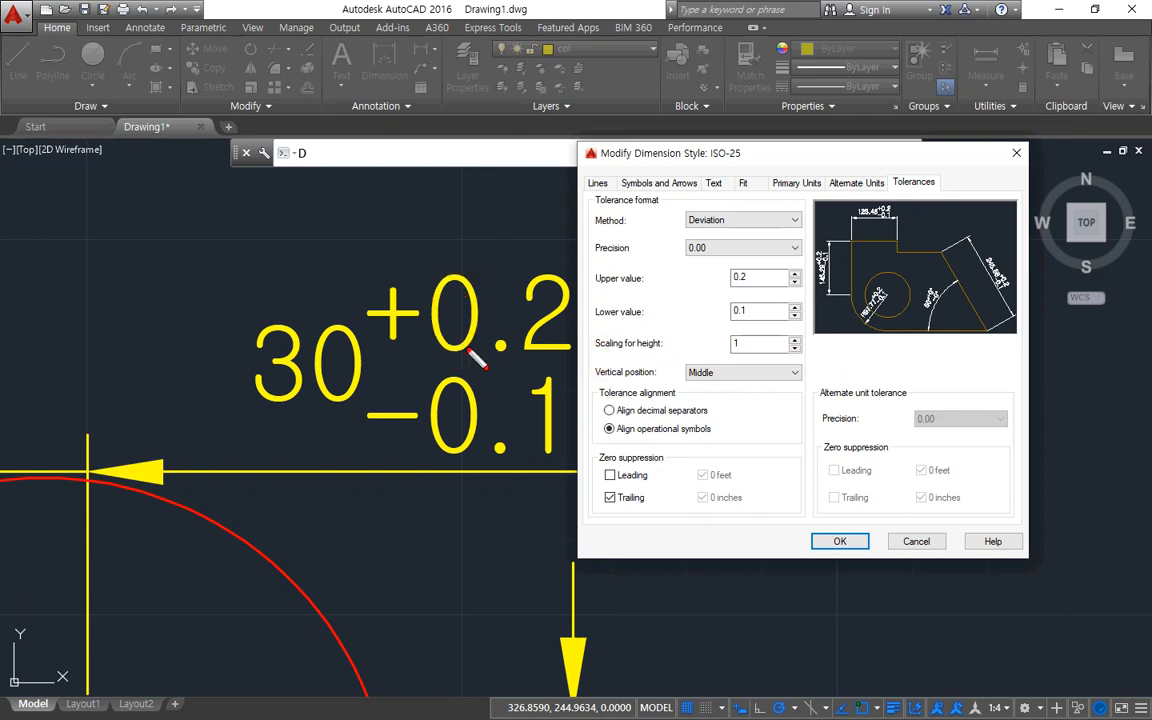
mouse_move(527, 358)
left_mouse_down()
mouse_move(410, 262)
mouse_move(495, 280)
mouse_move(470, 340)
left_mouse_up()
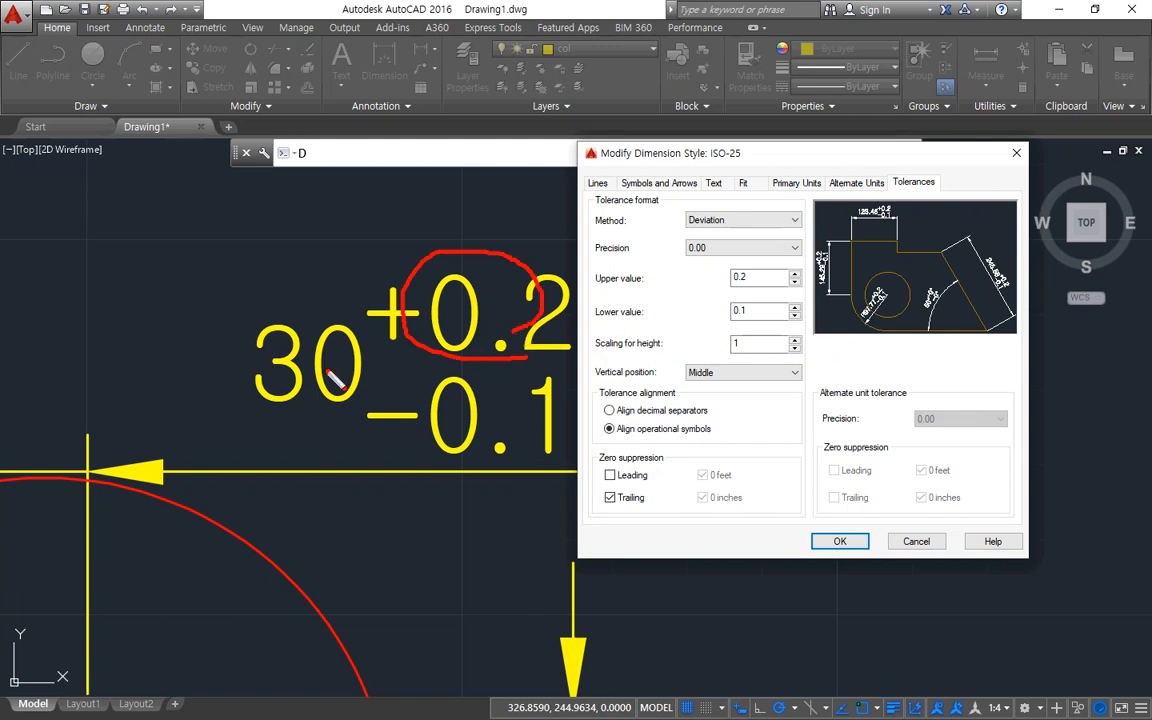
mouse_move(256, 407)
left_mouse_down()
mouse_move(332, 326)
mouse_move(287, 423)
left_mouse_up()
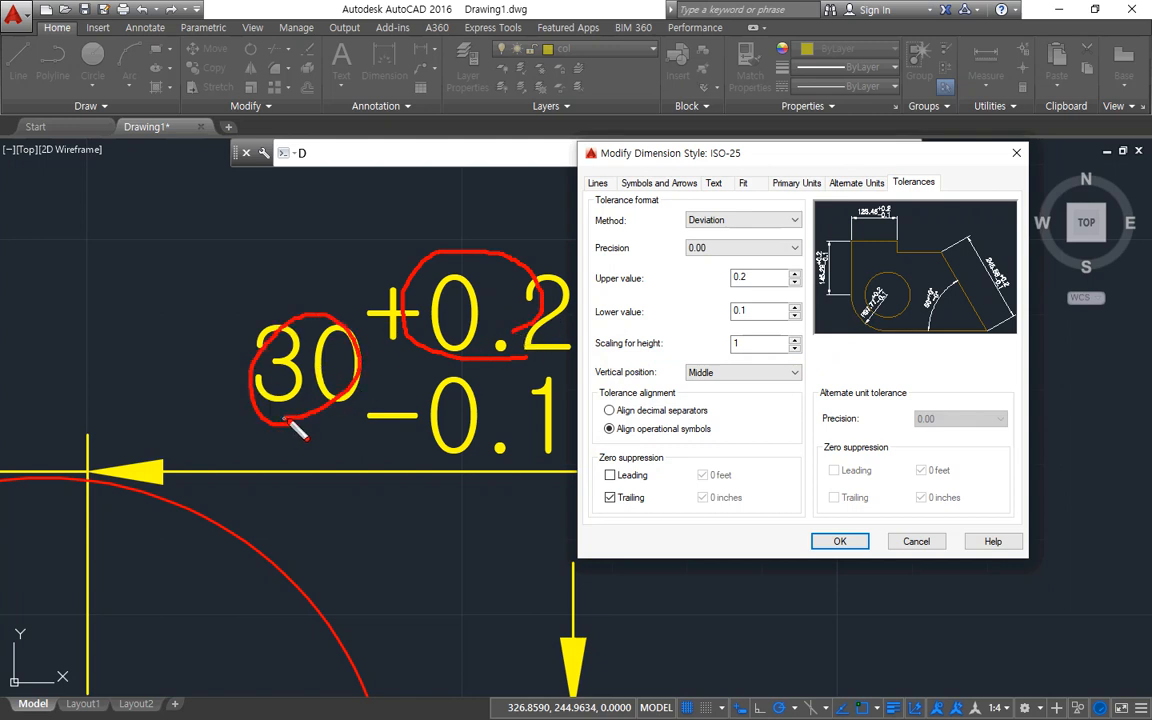
Set the ISO-25 tolerance scaling for height to 0.5 and apply the change to the drawing.
key("Escape")
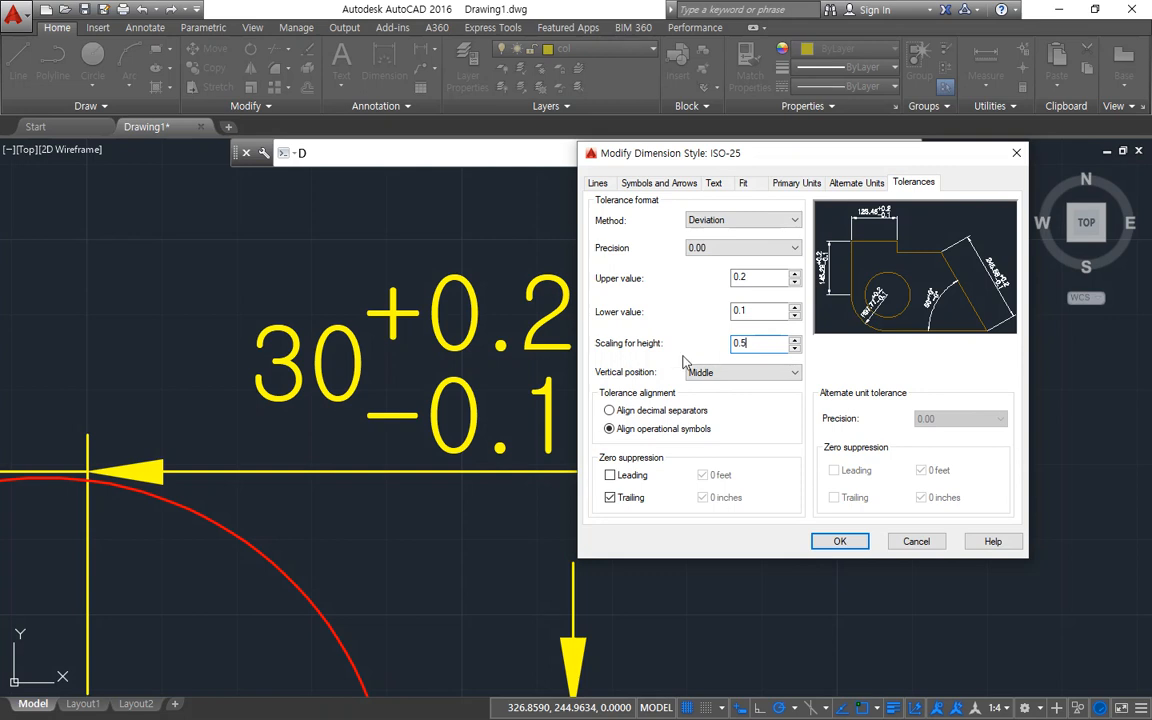
mouse_move(622, 322)
left_mouse_down()
mouse_move(560, 345)
mouse_move(728, 392)
mouse_move(869, 342)
mouse_move(597, 318)
left_mouse_up()
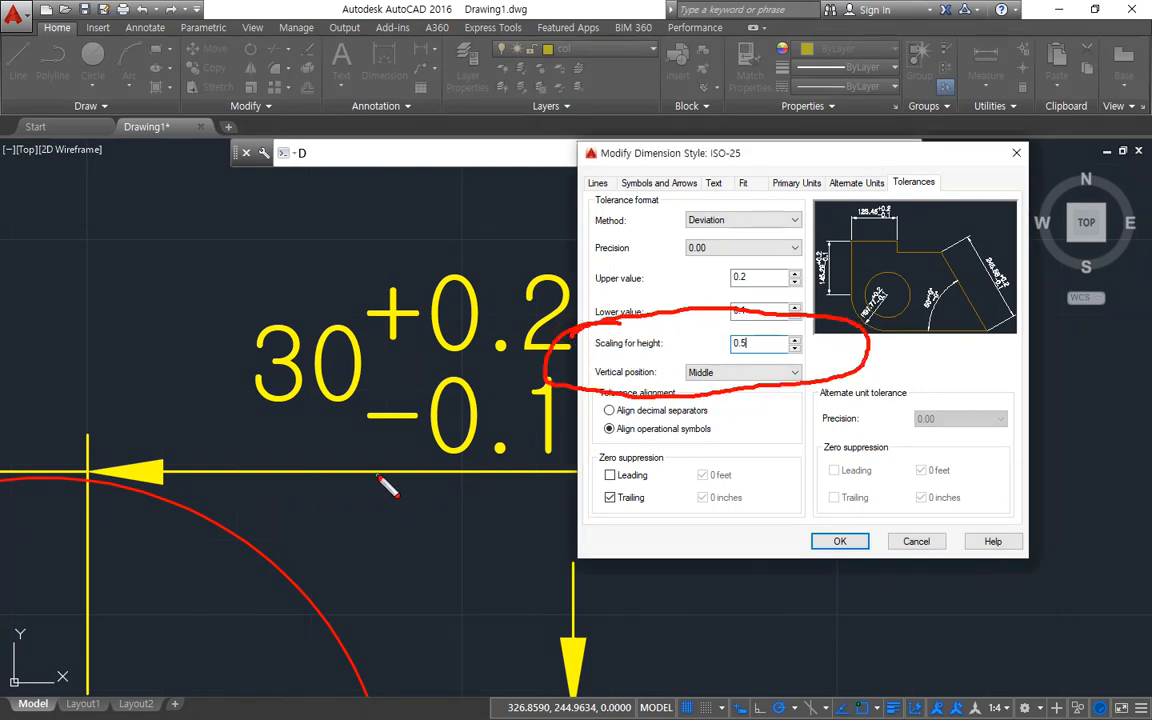
key("Escape")
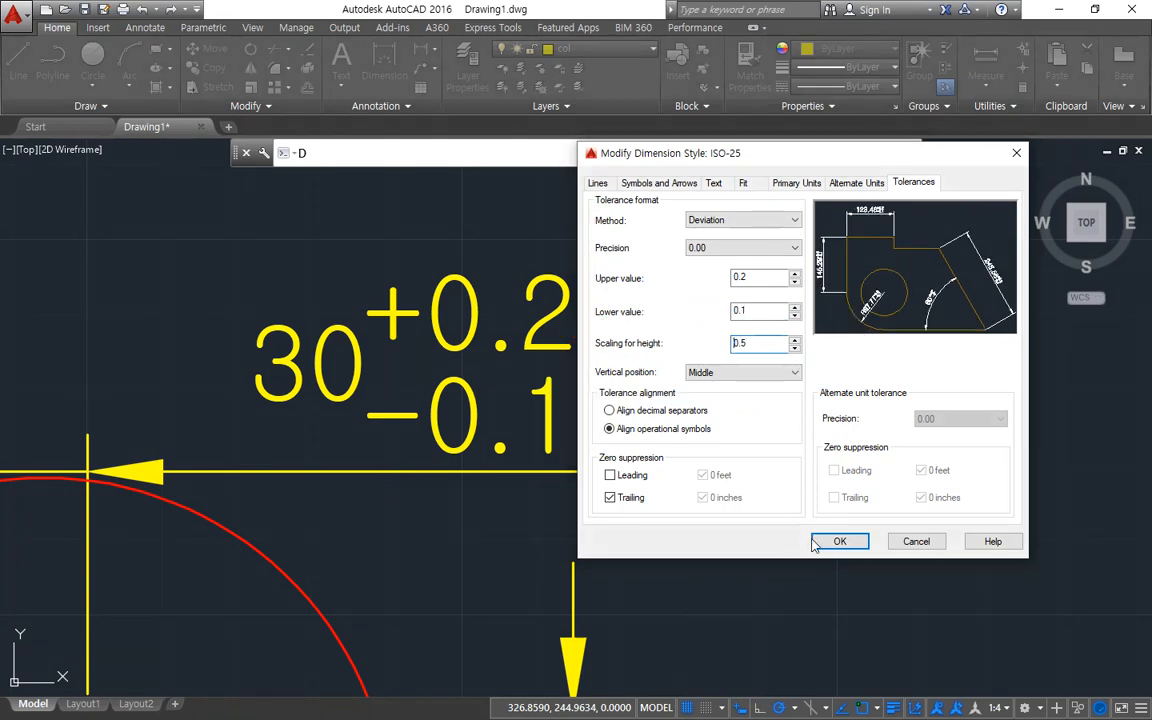
left_click(841, 541)
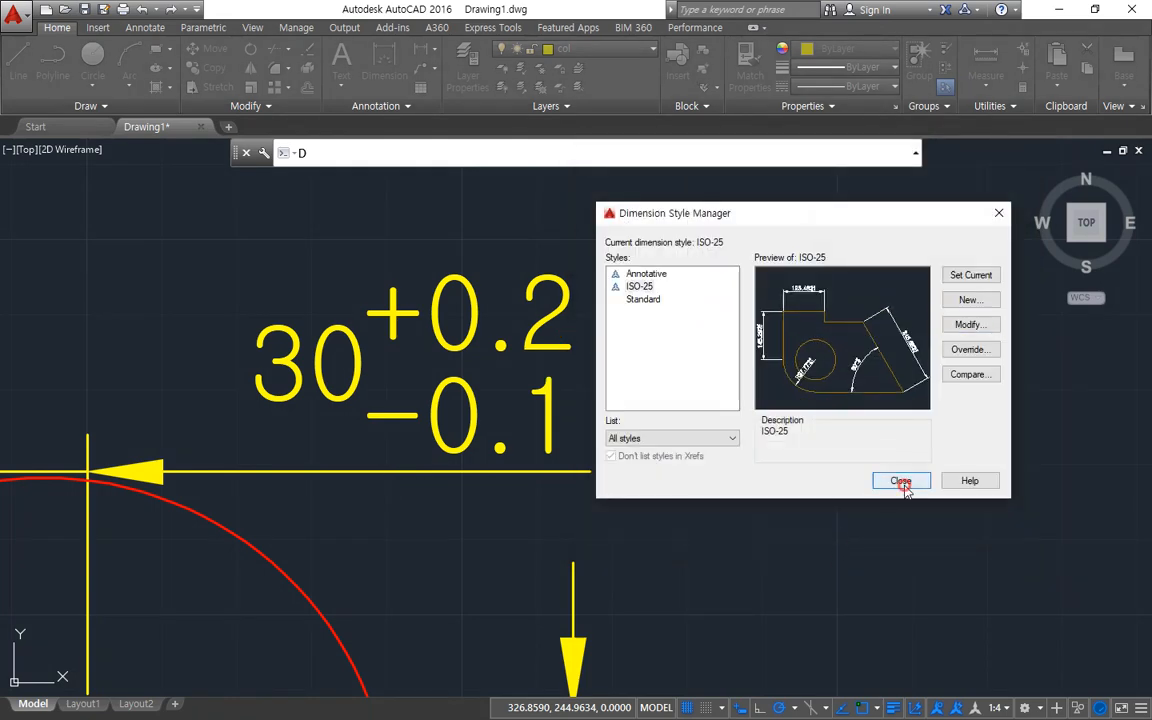
left_click(900, 479)
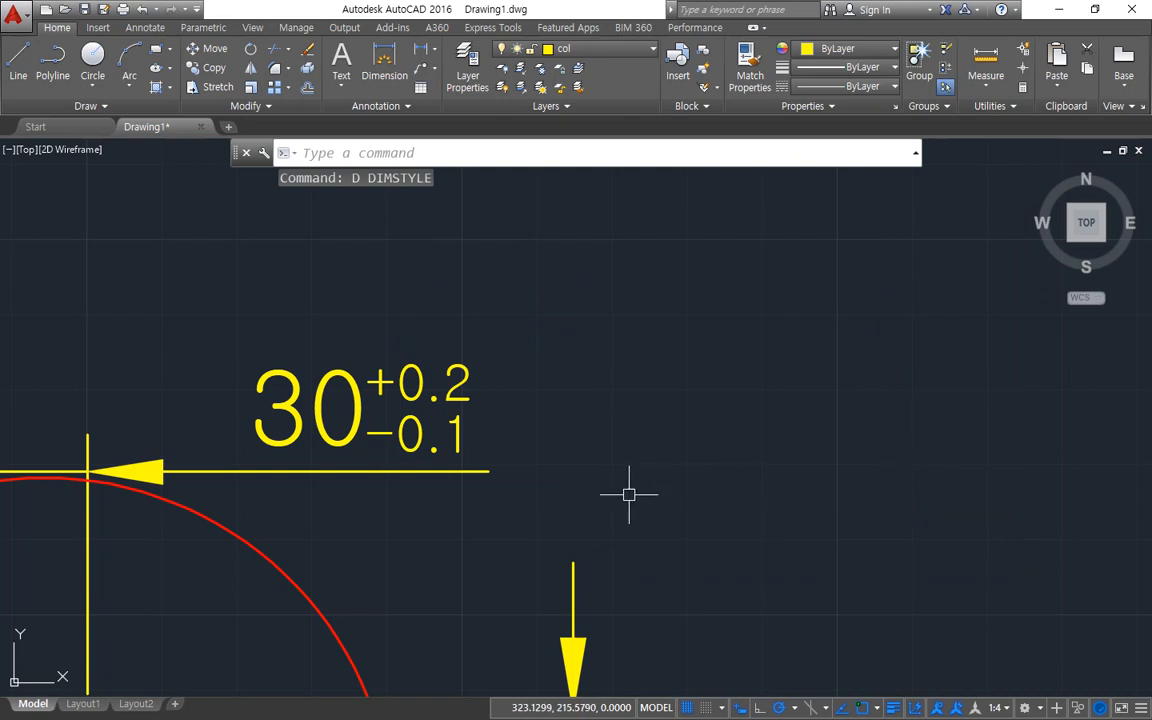
mouse_move(450, 492)
left_mouse_down()
mouse_move(380, 405)
mouse_move(487, 348)
mouse_move(480, 468)
left_mouse_up()
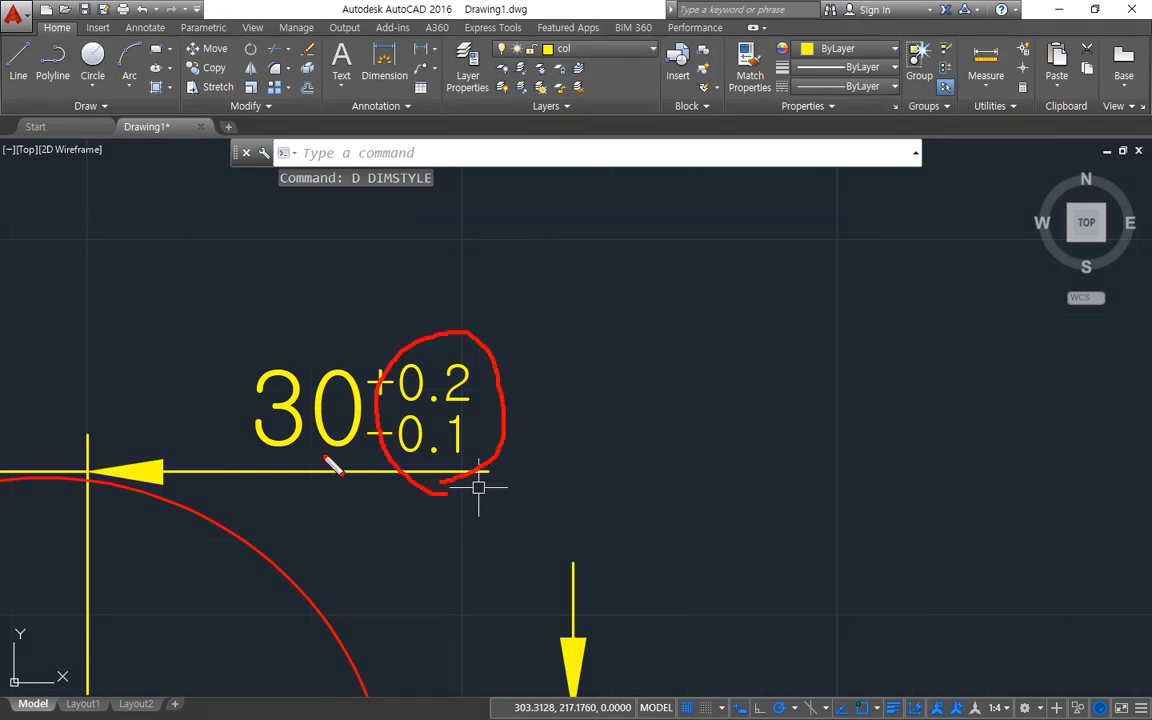
left_click_drag(362, 447, 275, 447)
left_click_drag(258, 366, 562, 366)
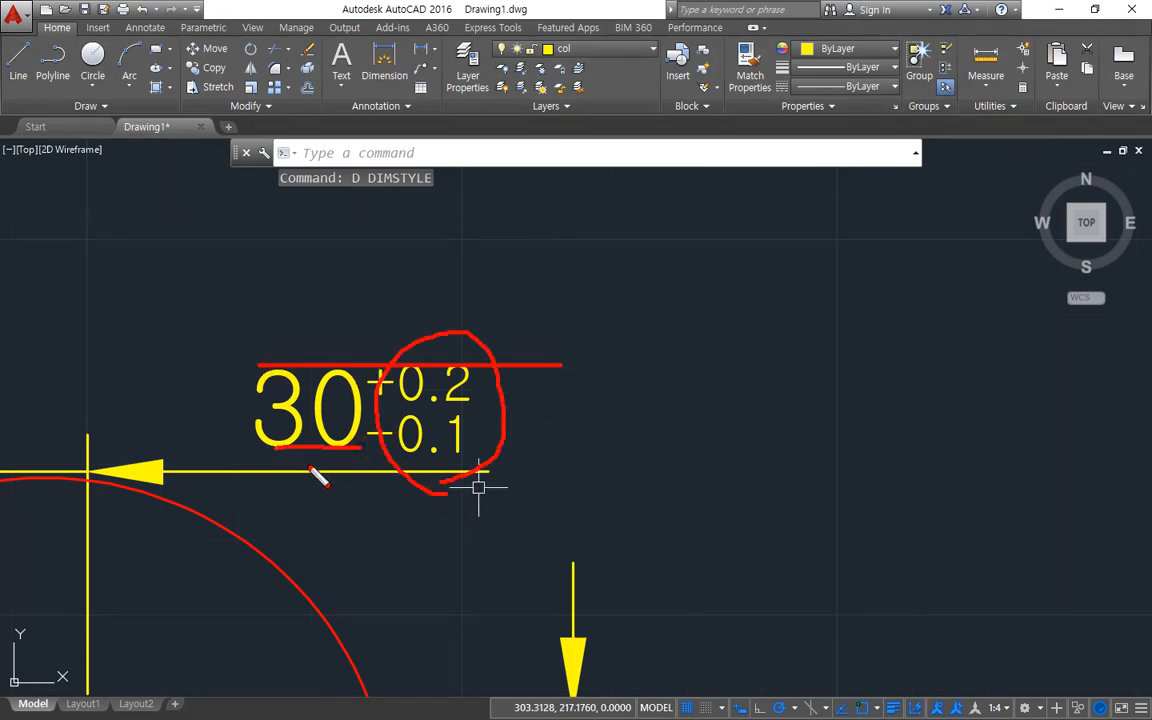
left_click_drag(400, 446, 536, 447)
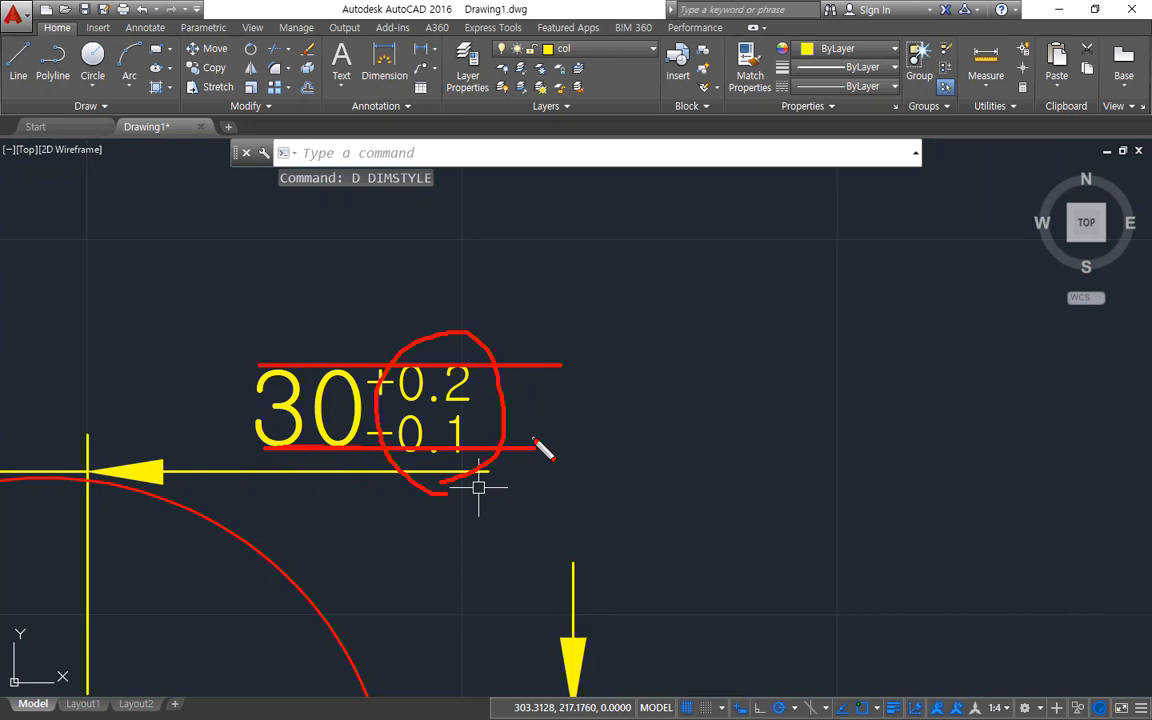
key("Escape")
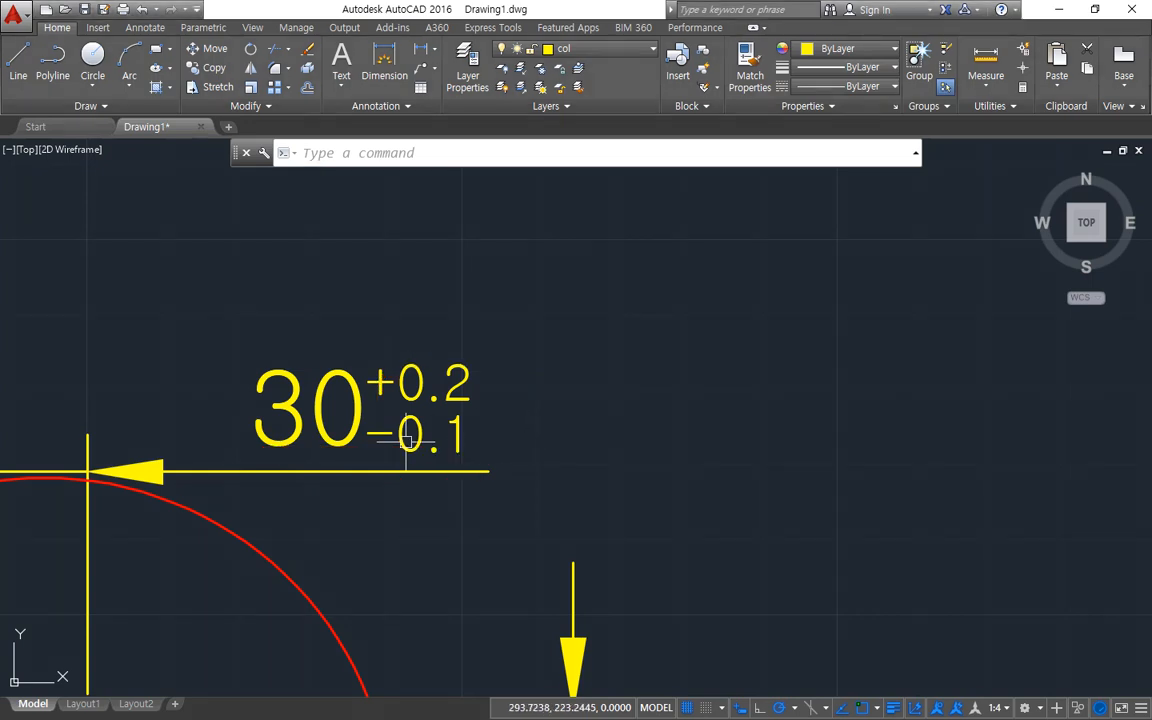
Bring up the ISO-25 tolerance settings again, keeping the horizontal dimension's enlarged text uncovered beside the dialog.
scroll(388, 437, "up", 2)
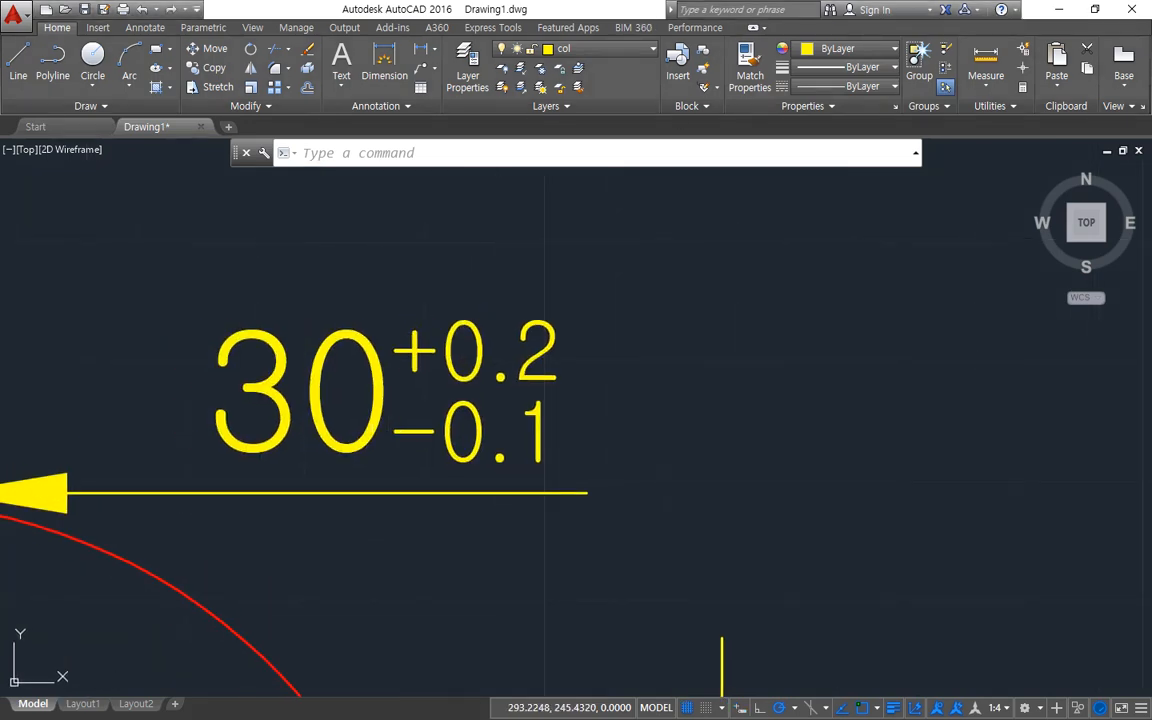
type("d")
key("Return")
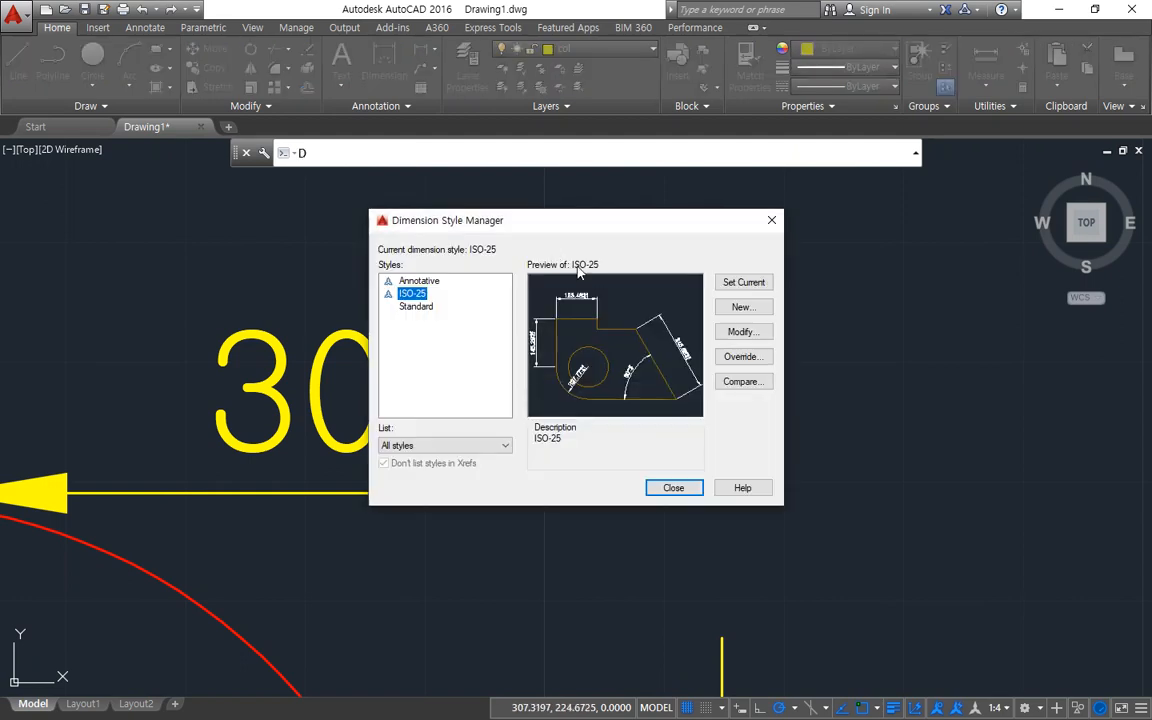
left_click_drag(612, 225, 951, 224)
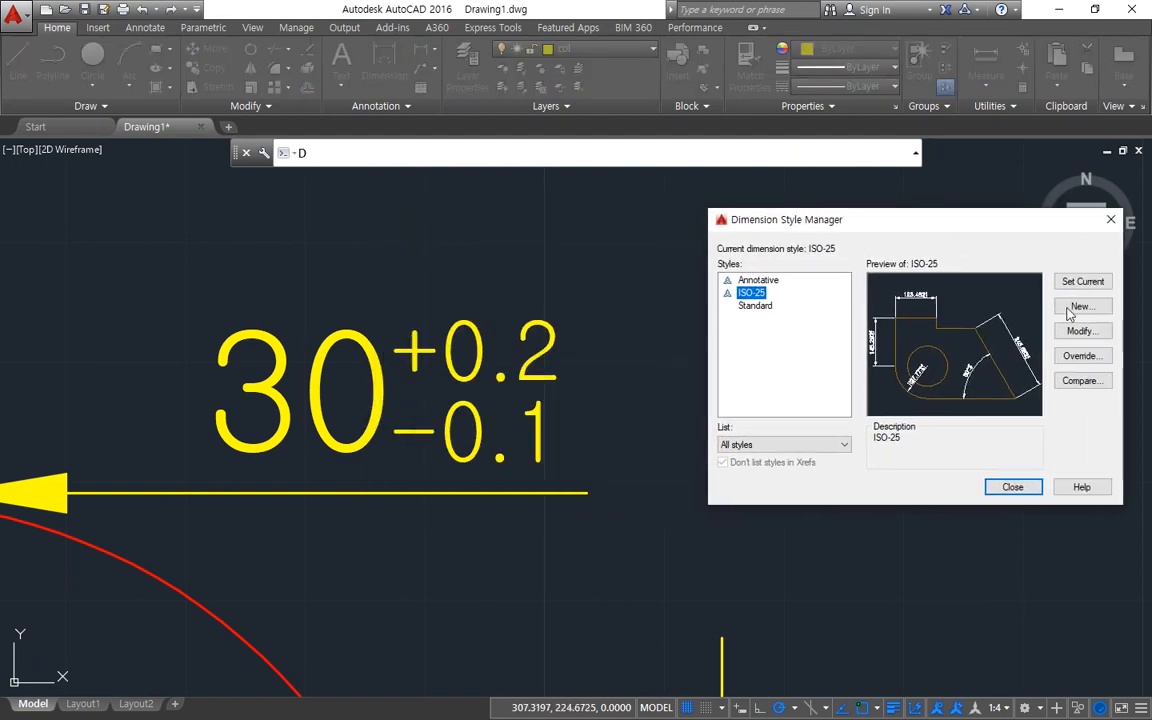
left_click(1080, 331)
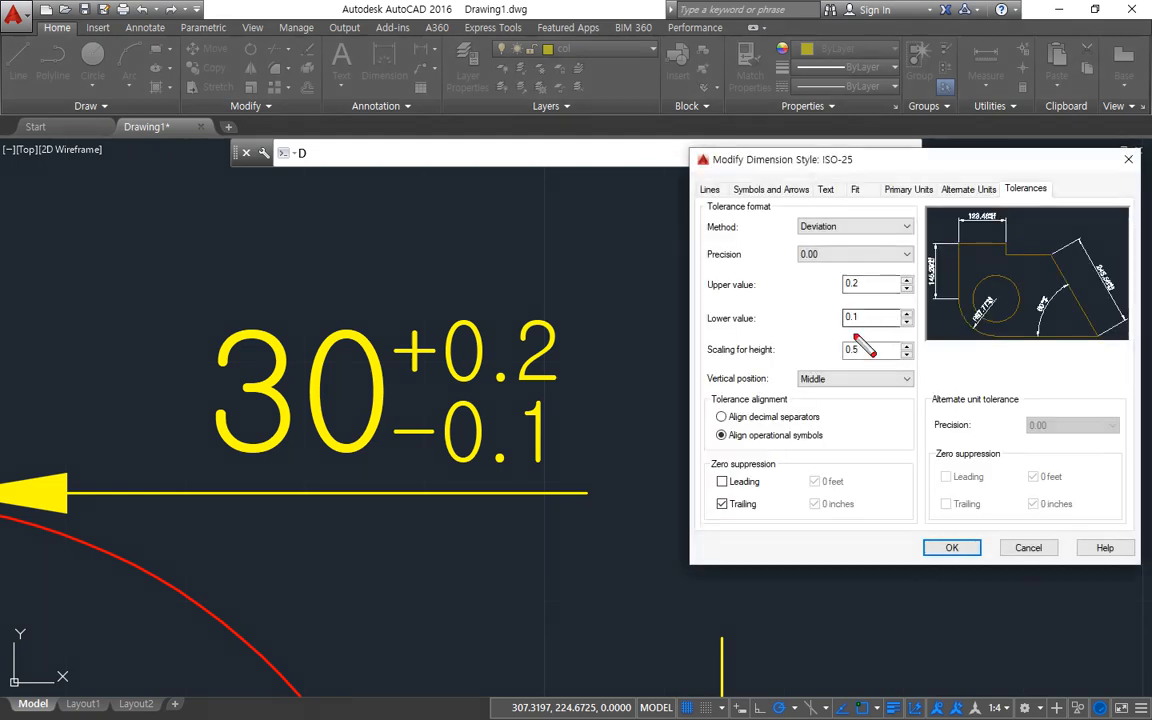
mouse_move(856, 338)
left_mouse_down()
mouse_move(815, 300)
mouse_move(850, 338)
left_mouse_up()
left_click_drag(470, 392, 530, 397)
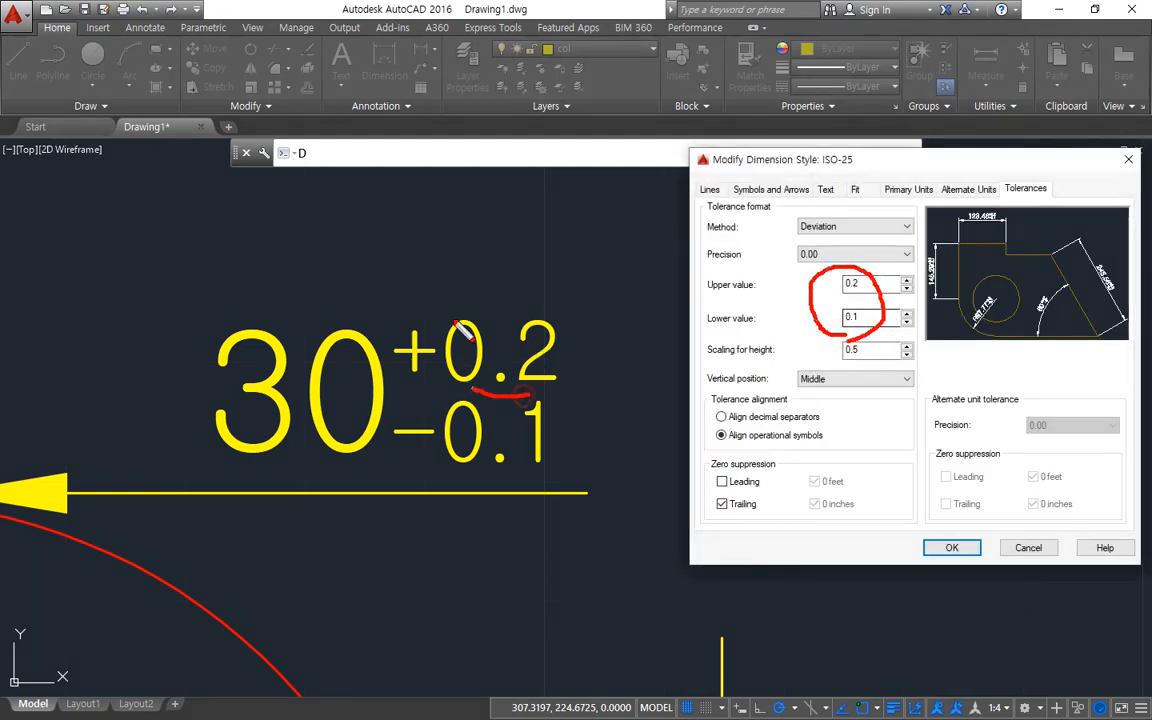
mouse_move(462, 330)
left_mouse_down()
mouse_move(500, 370)
mouse_move(420, 410)
mouse_move(548, 425)
mouse_move(541, 359)
mouse_move(516, 379)
left_mouse_up()
key("e")
mouse_move(512, 399)
left_mouse_down()
mouse_move(483, 418)
mouse_move(534, 399)
mouse_move(495, 385)
mouse_move(577, 424)
mouse_move(507, 399)
left_mouse_up()
key("e")
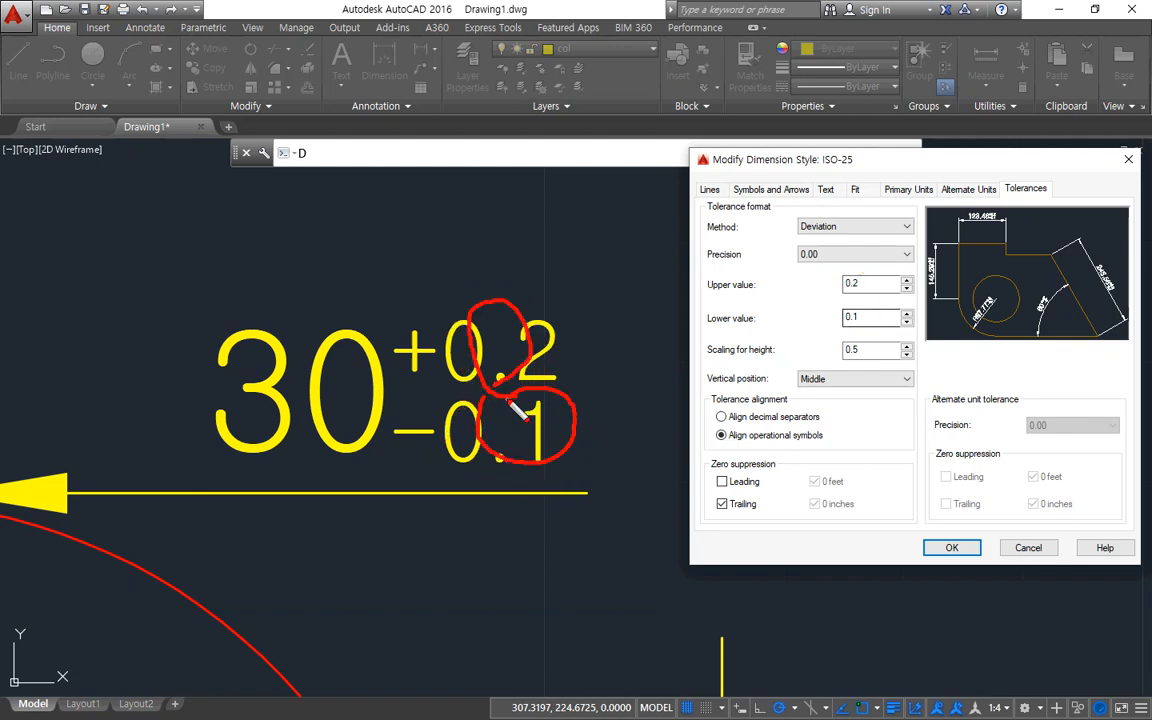
key("e")
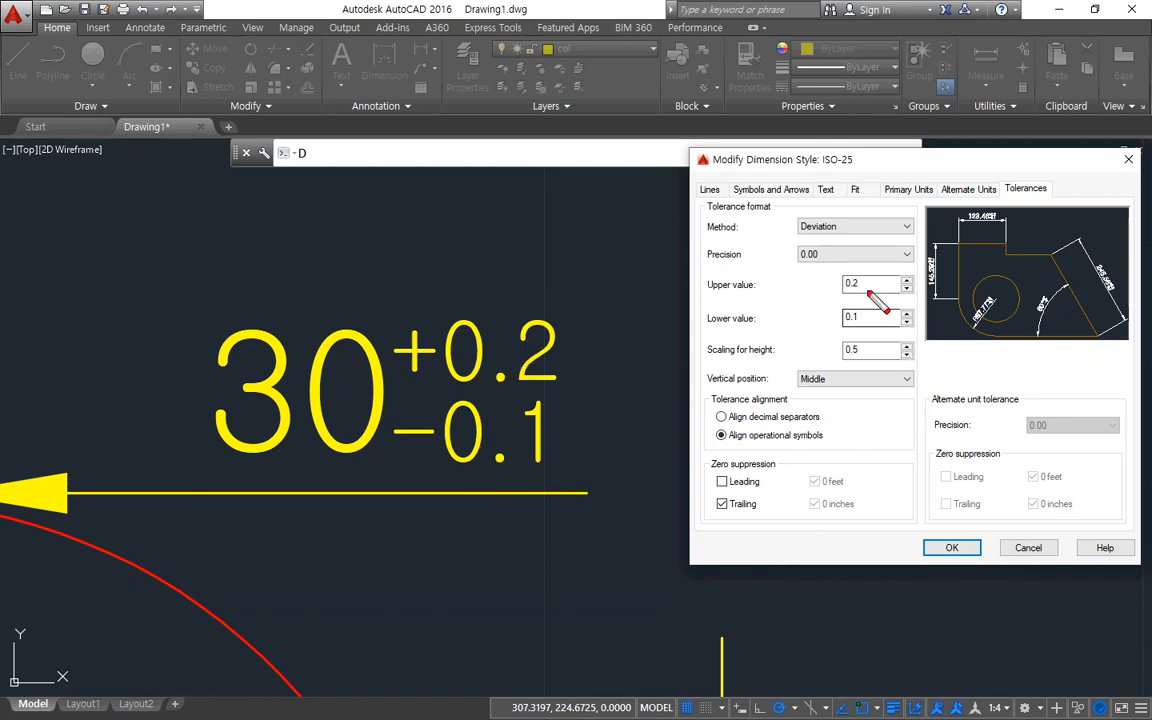
left_click_drag(382, 392, 390, 403)
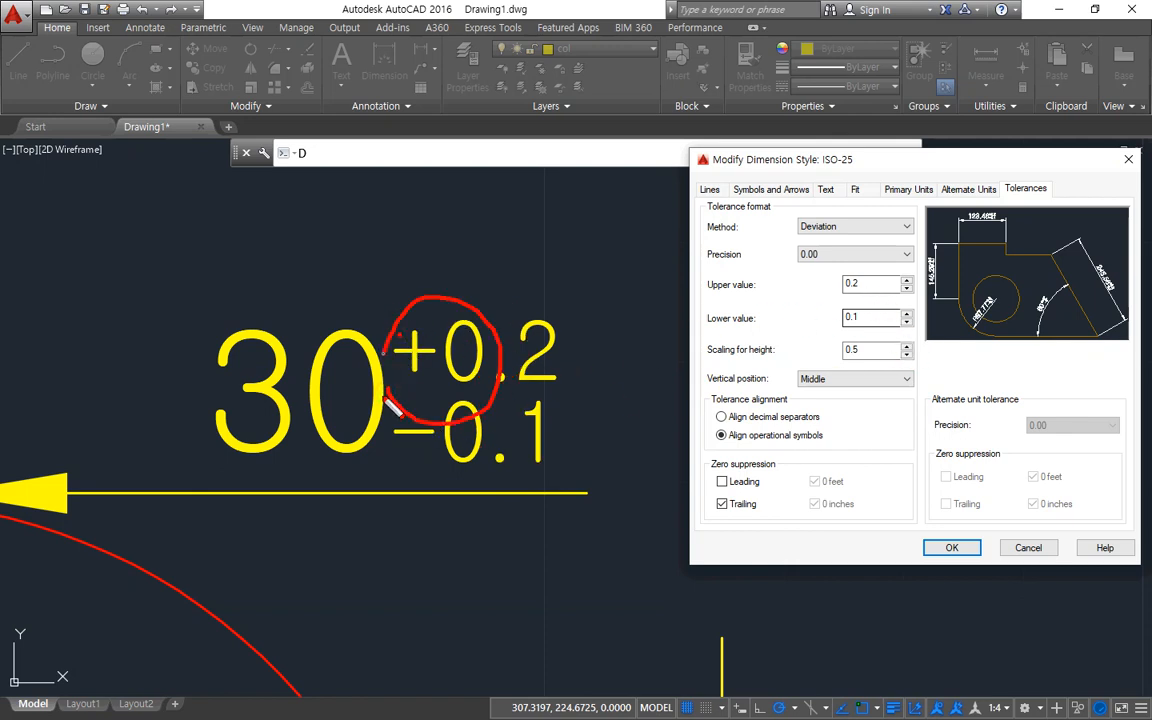
key("e")
mouse_move(391, 466)
left_mouse_down()
mouse_move(553, 453)
mouse_move(530, 410)
mouse_move(390, 465)
left_mouse_up()
left_click_drag(708, 331, 922, 331)
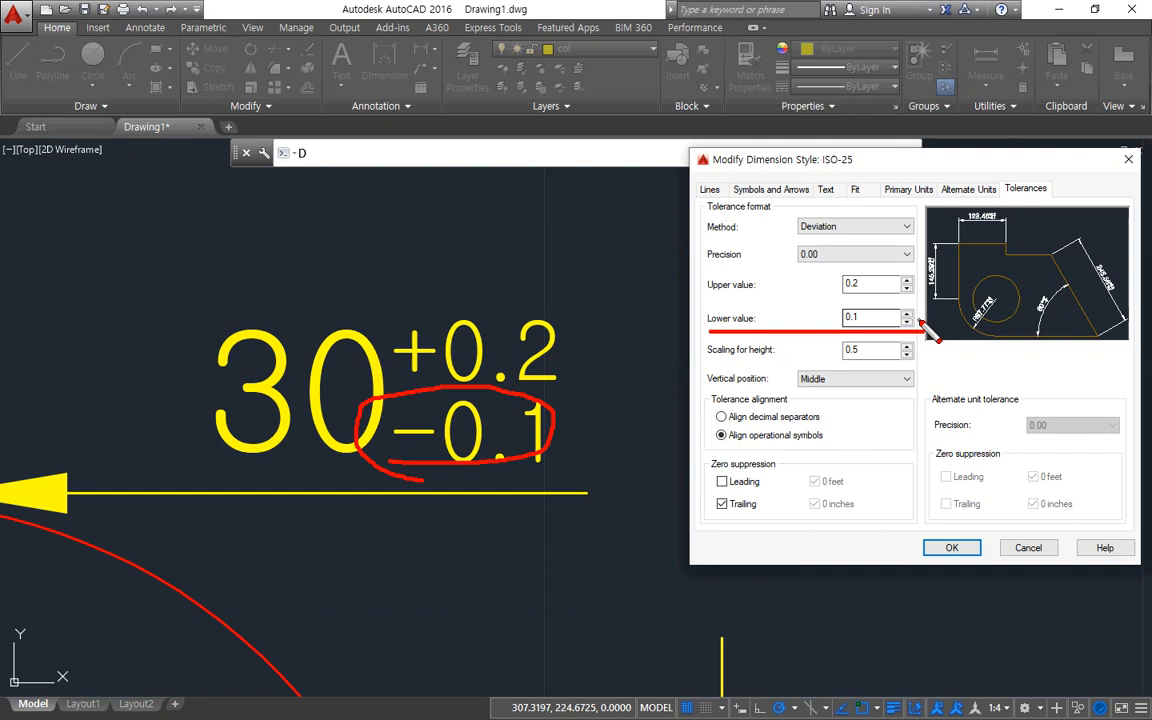
Set the lower tolerance value of the ISO-25 style to -0.1 and apply it to the drawing.
key("Escape")
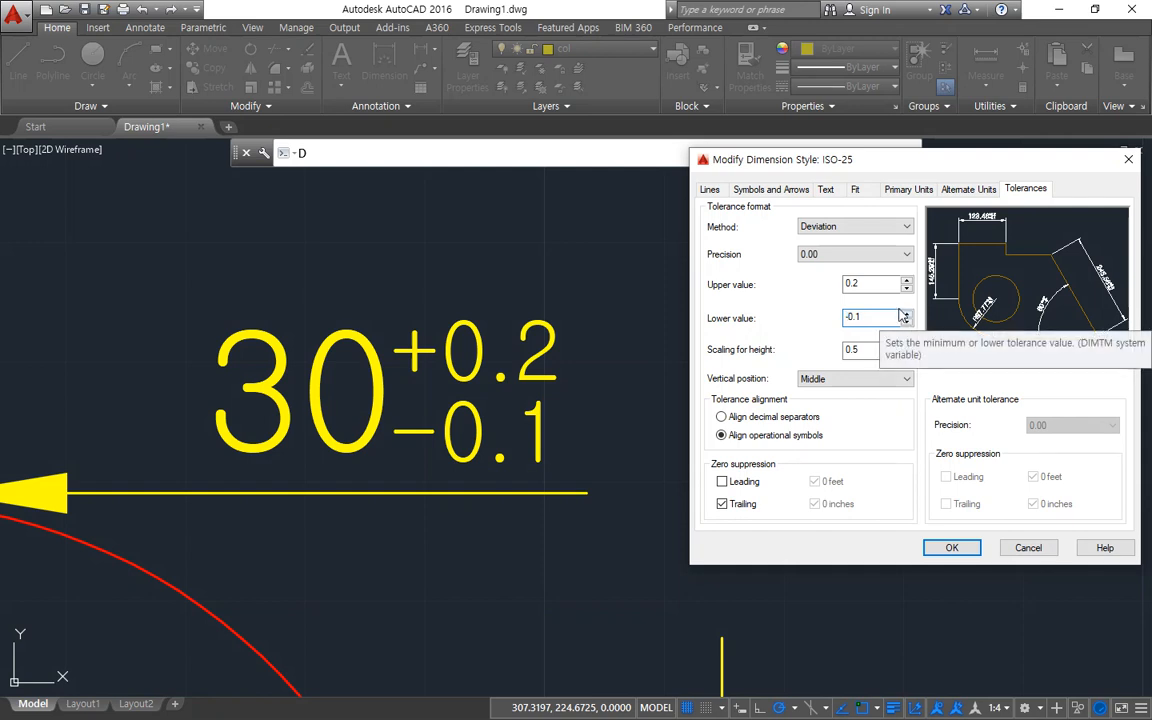
key("ctrl+2")
mouse_move(874, 329)
left_mouse_down()
mouse_move(851, 329)
mouse_move(882, 319)
mouse_move(838, 345)
left_mouse_up()
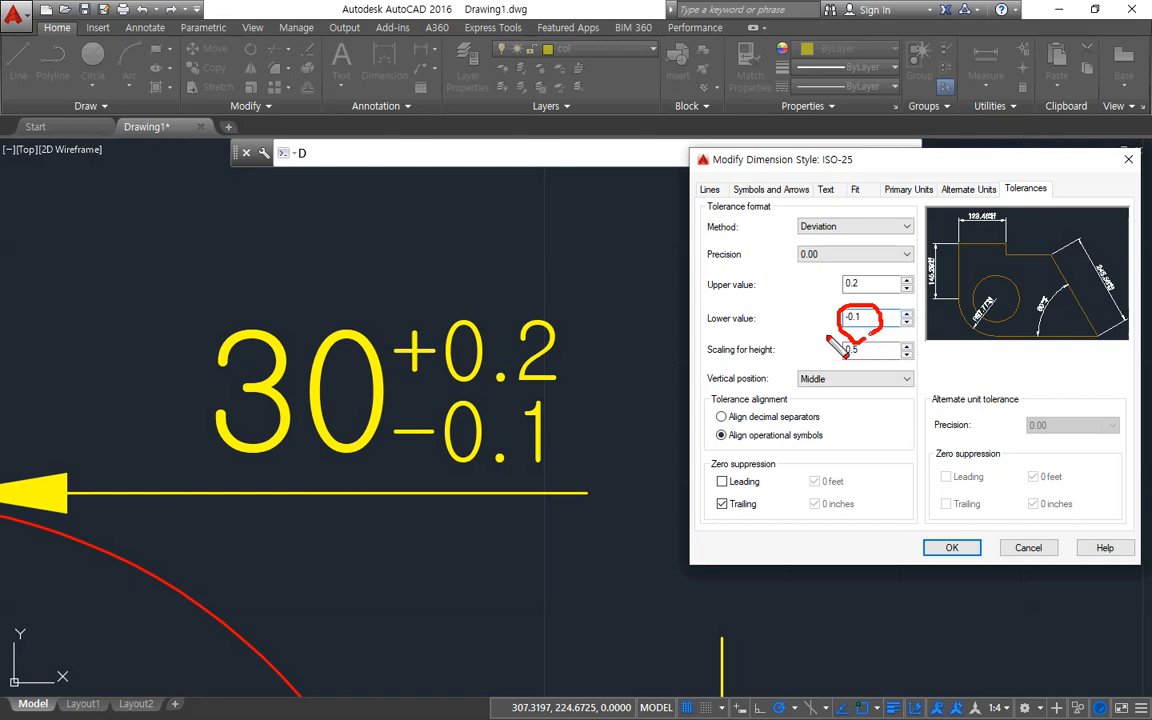
mouse_move(745, 312)
left_mouse_down()
mouse_move(706, 318)
mouse_move(750, 335)
left_mouse_up()
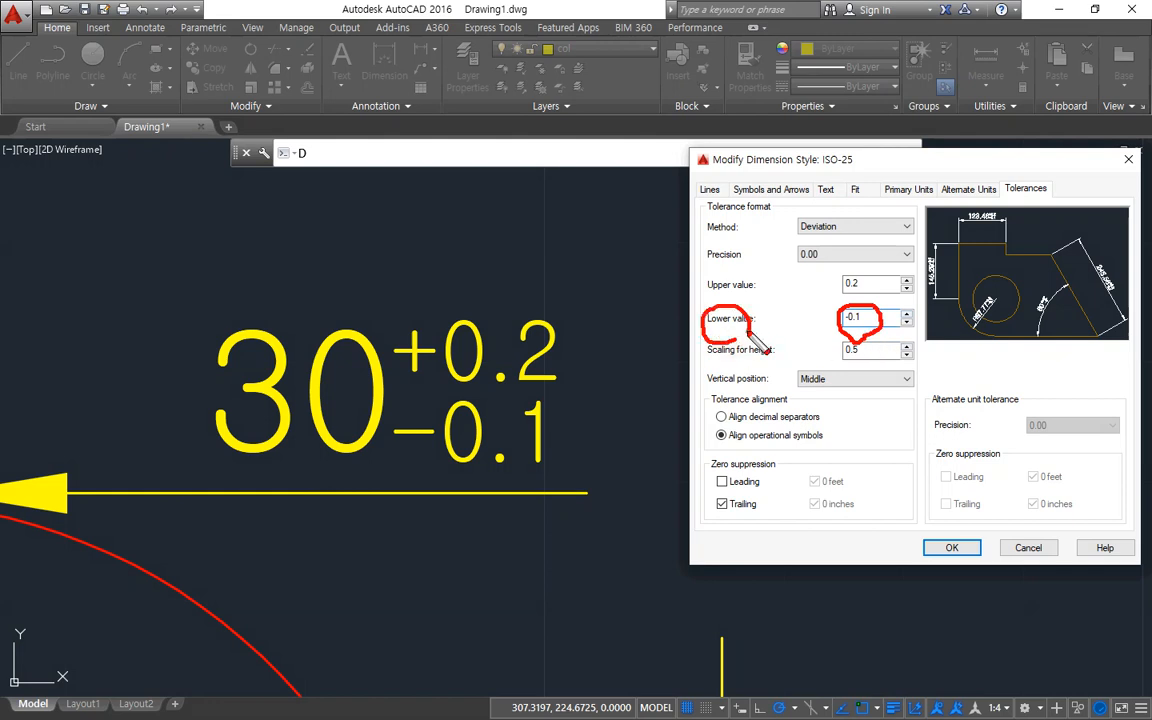
key("Escape")
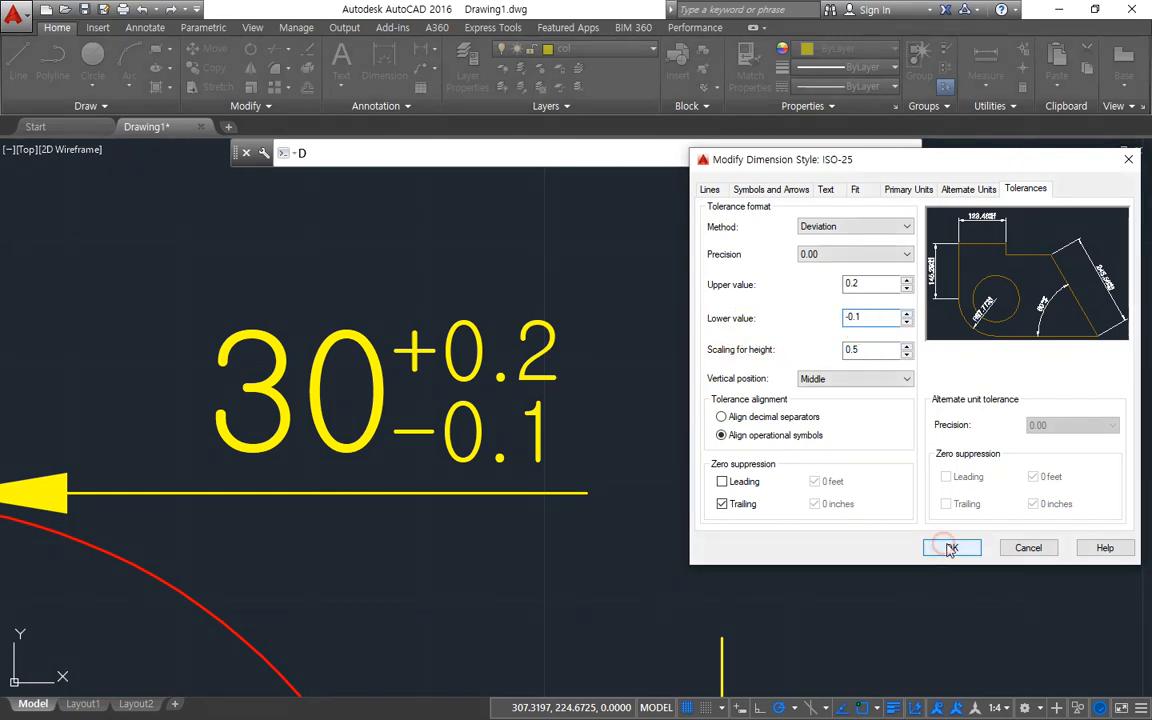
left_click(950, 548)
left_click(1013, 488)
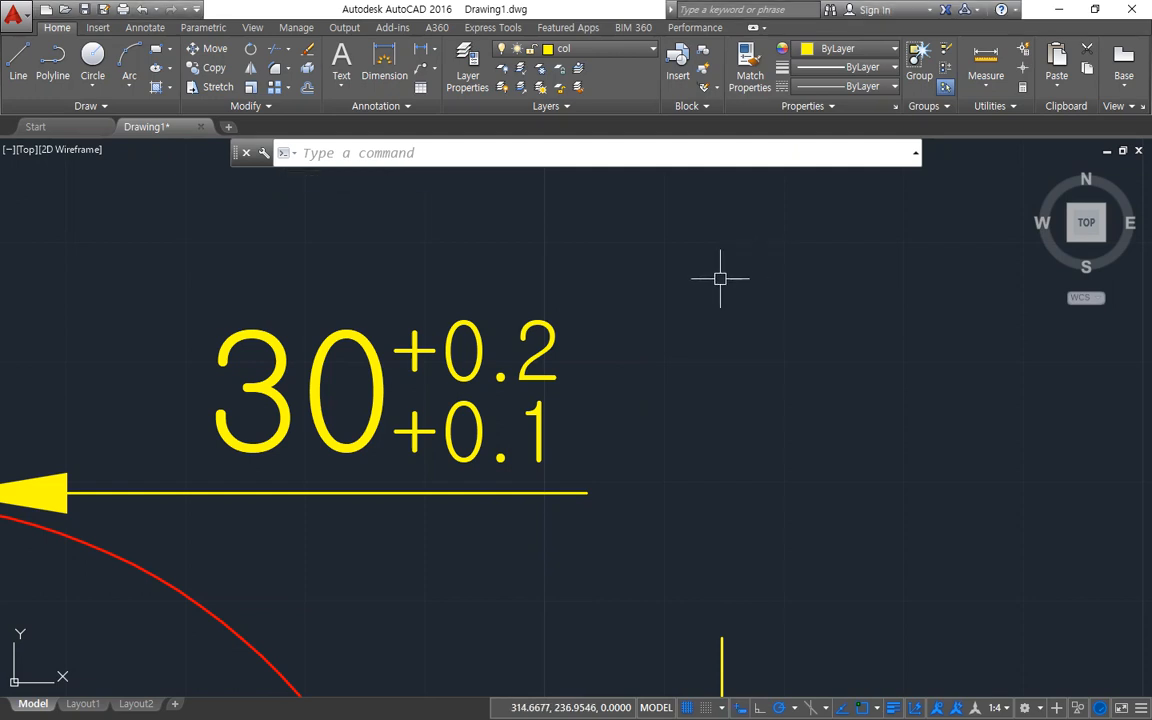
Reopen the ISO-25 style clear of the dimension text and set its upper tolerance value to -0.1 and lower value to 0.2.
type("-d")
key("Return")
left_click_drag(591, 231, 874, 244)
left_click(1001, 349)
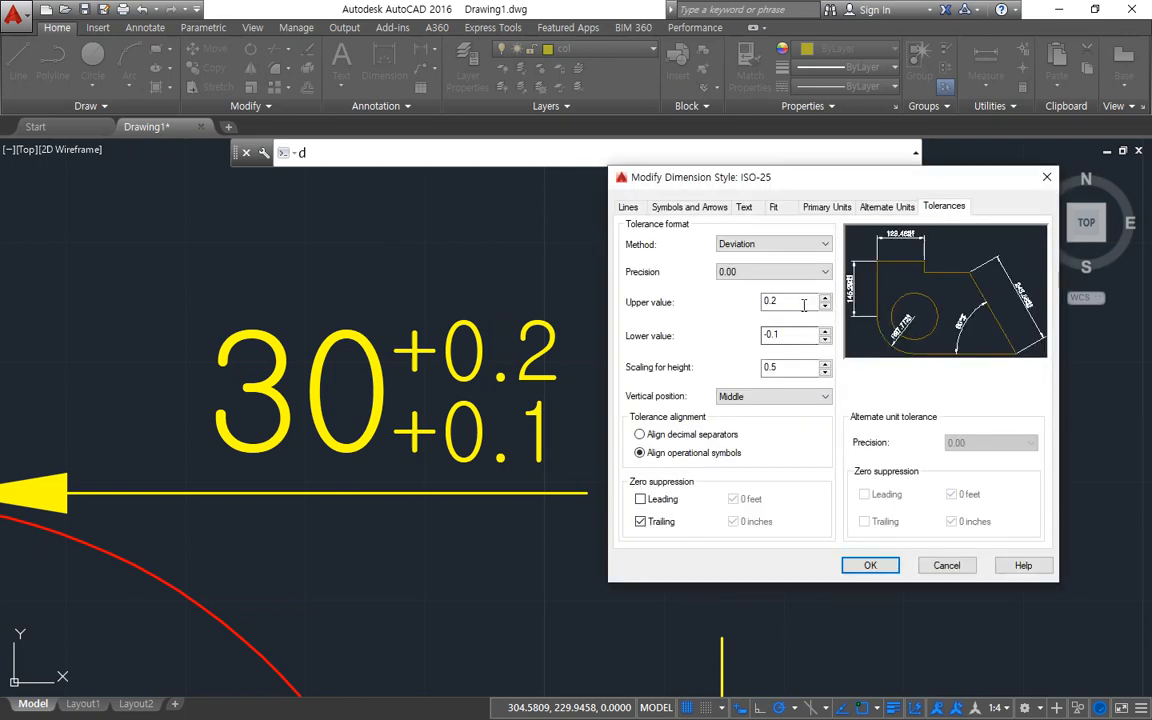
double_click(803, 302)
key("Tab")
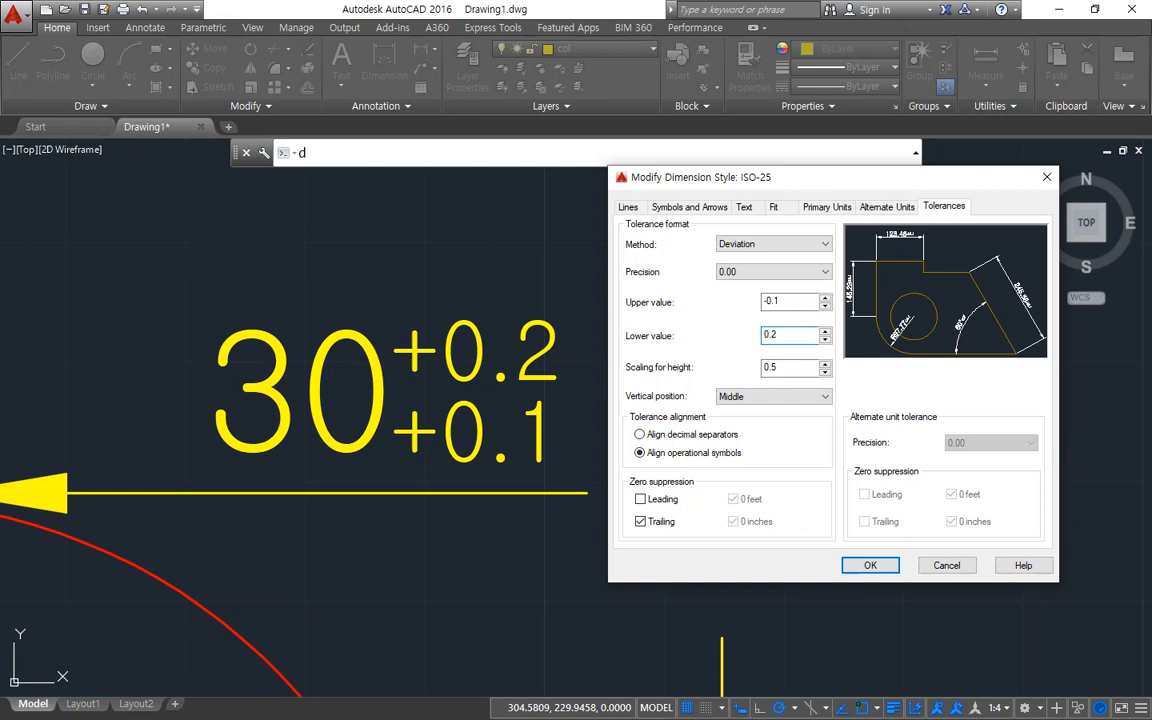
mouse_move(788, 283)
left_mouse_down()
mouse_move(790, 315)
mouse_move(790, 287)
left_mouse_up()
mouse_move(628, 313)
left_mouse_down()
mouse_move(660, 311)
mouse_move(645, 326)
left_mouse_up()
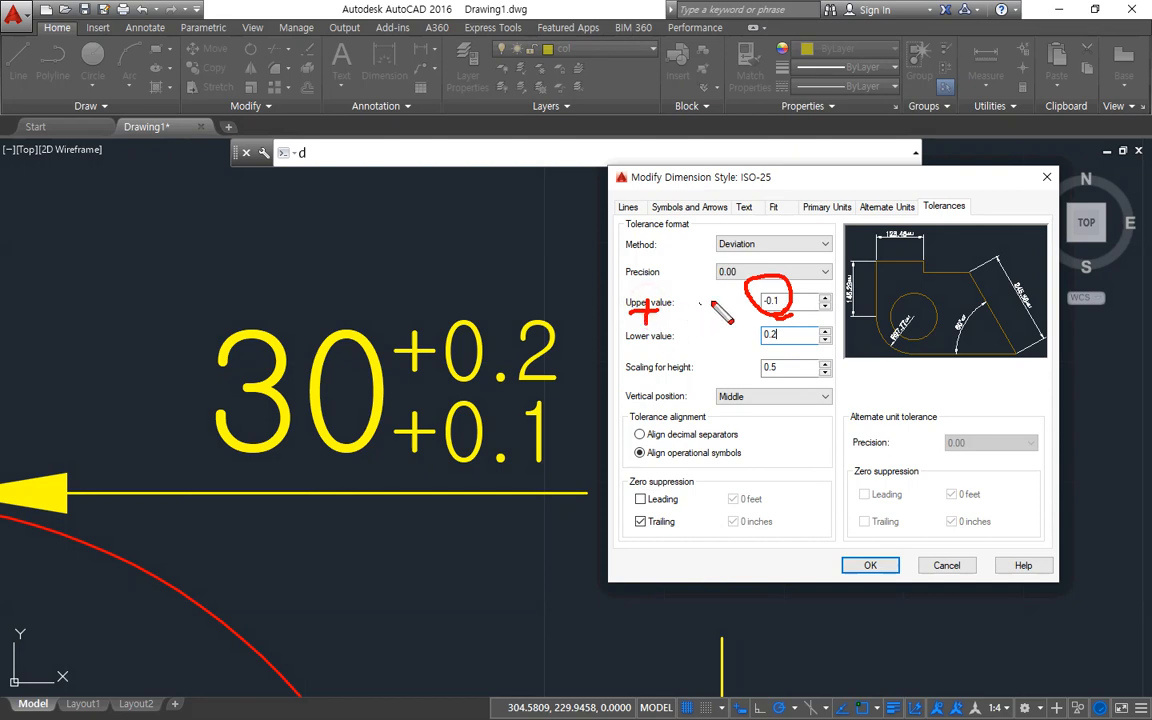
left_click_drag(731, 296, 757, 283)
left_click_drag(585, 284, 468, 262)
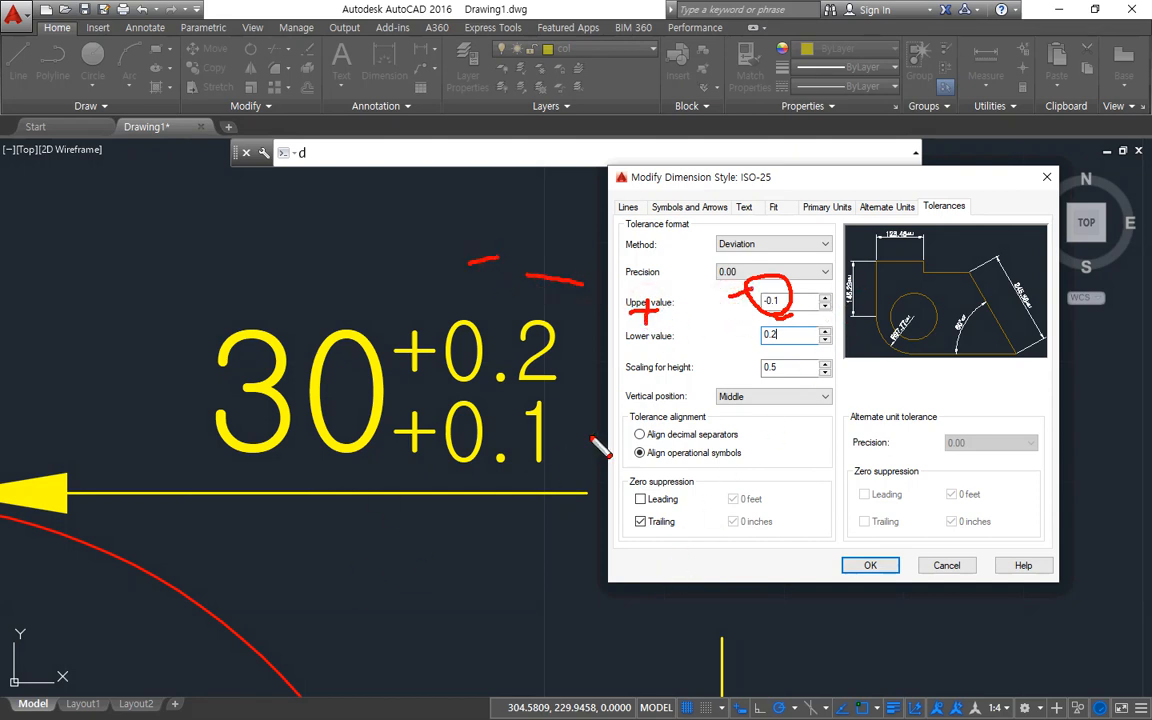
Apply the edited upper and lower tolerance values of the ISO-25 style to the drawing.
mouse_move(615, 350)
left_mouse_down()
mouse_move(777, 325)
mouse_move(780, 346)
mouse_move(828, 344)
left_mouse_up()
left_click_drag(809, 337, 808, 366)
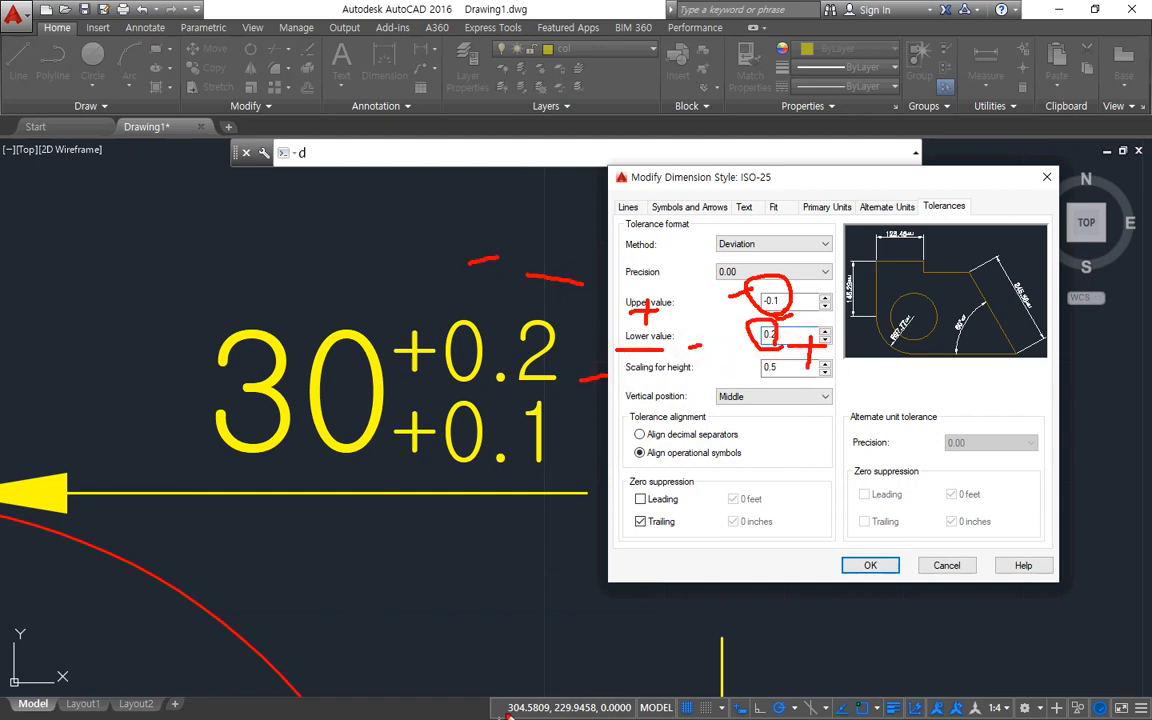
key("Escape")
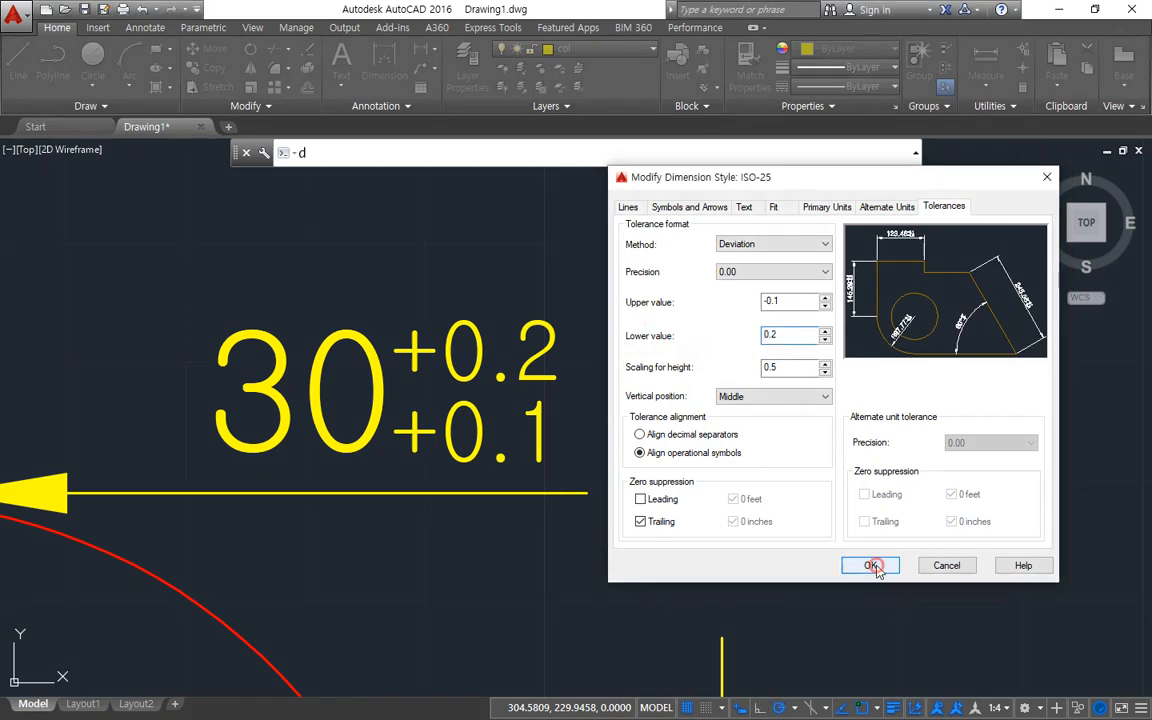
left_click(871, 566)
left_click(936, 504)
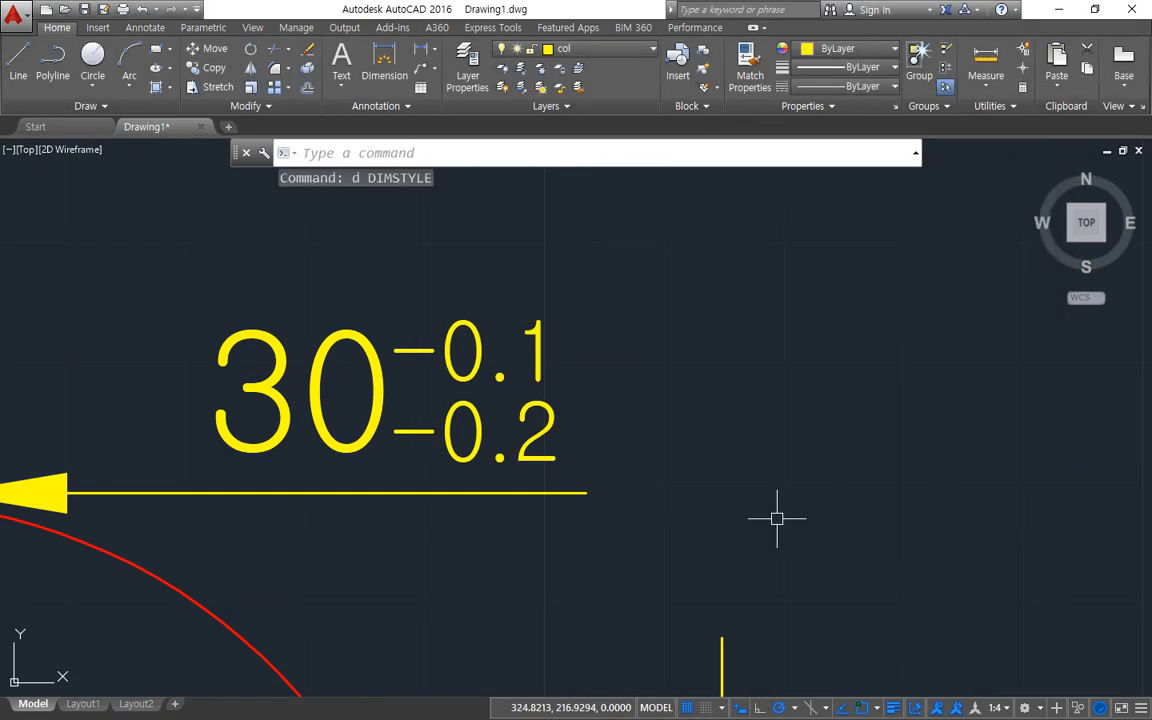
key("ctrl+2")
mouse_move(458, 515)
left_mouse_down()
mouse_move(368, 355)
mouse_move(532, 532)
mouse_move(437, 560)
left_mouse_up()
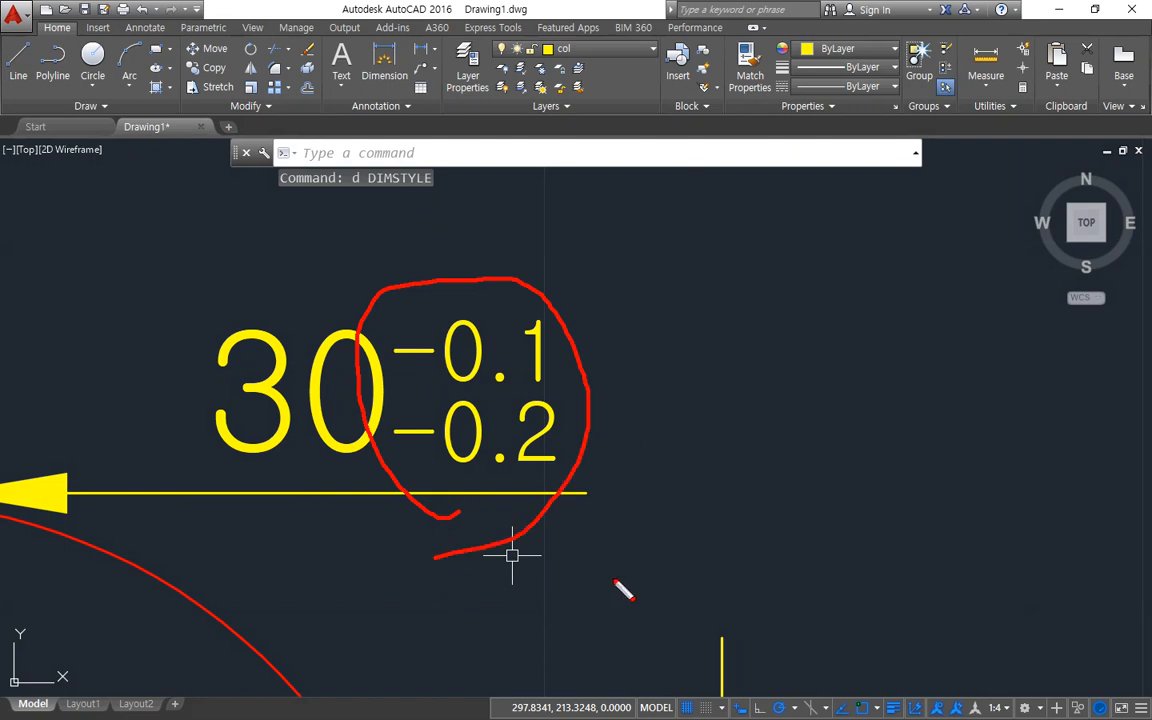
key("Escape")
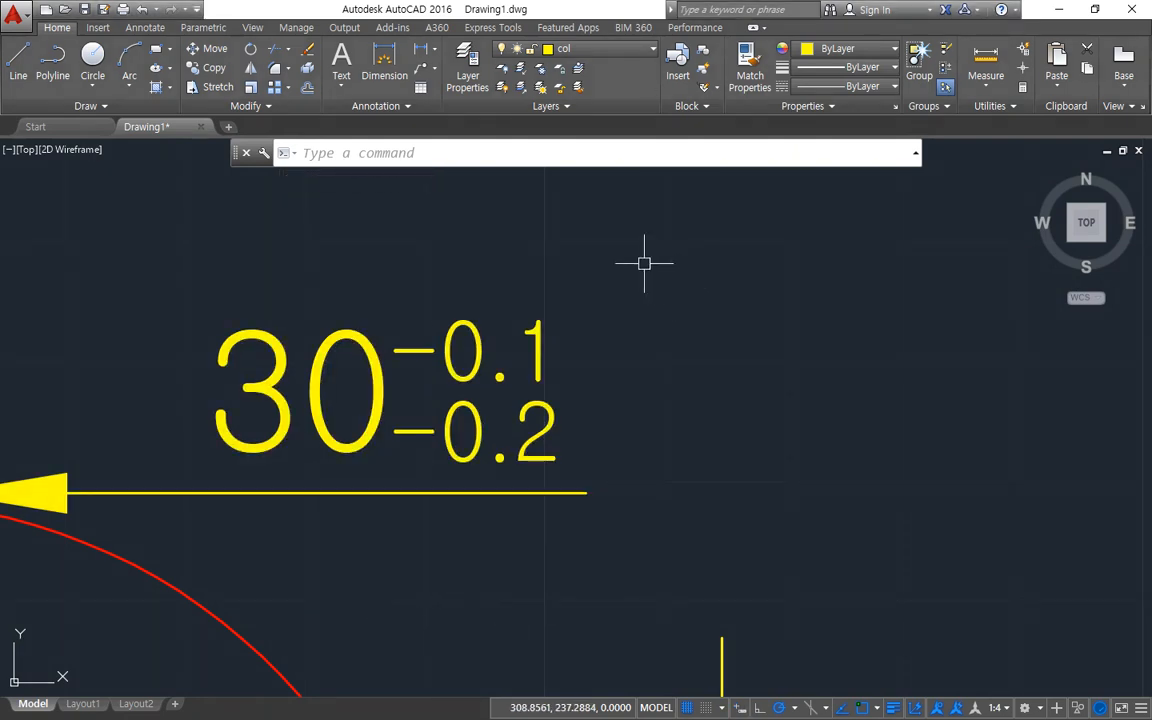
Reopen the ISO-25 style clear of the dimension text and set its upper tolerance value to 0.1.
type("d")
key("Return")
left_click_drag(540, 212, 774, 234)
left_click(944, 341)
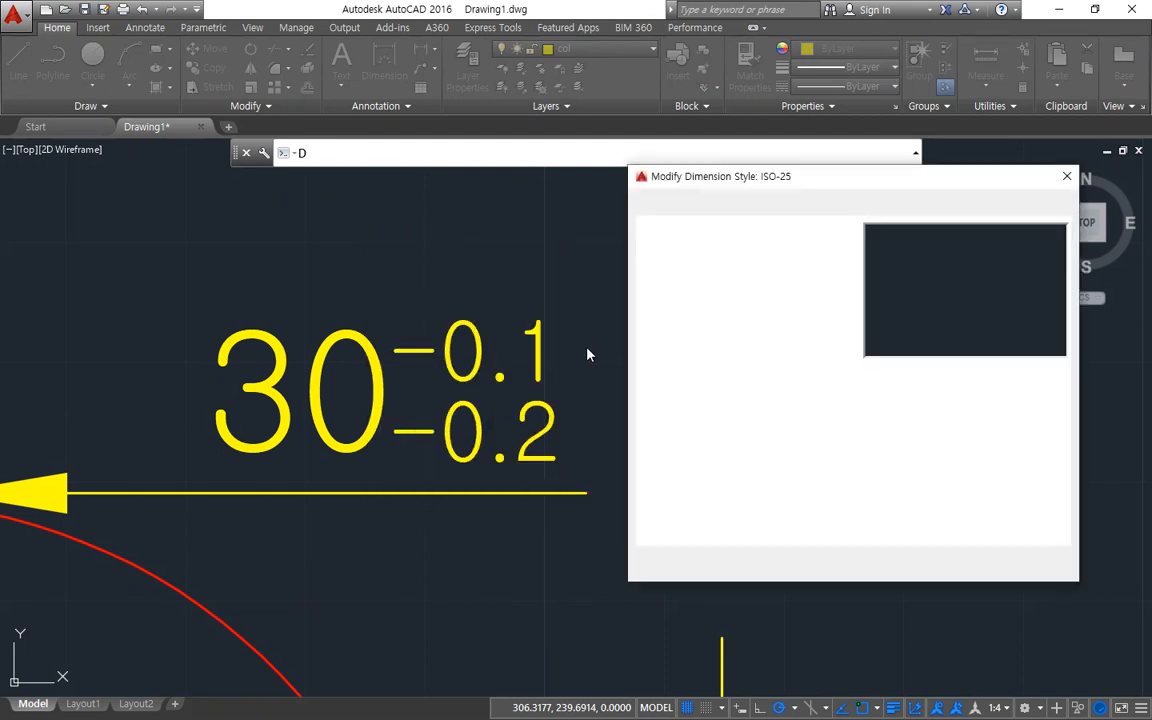
left_click_drag(823, 301, 716, 300)
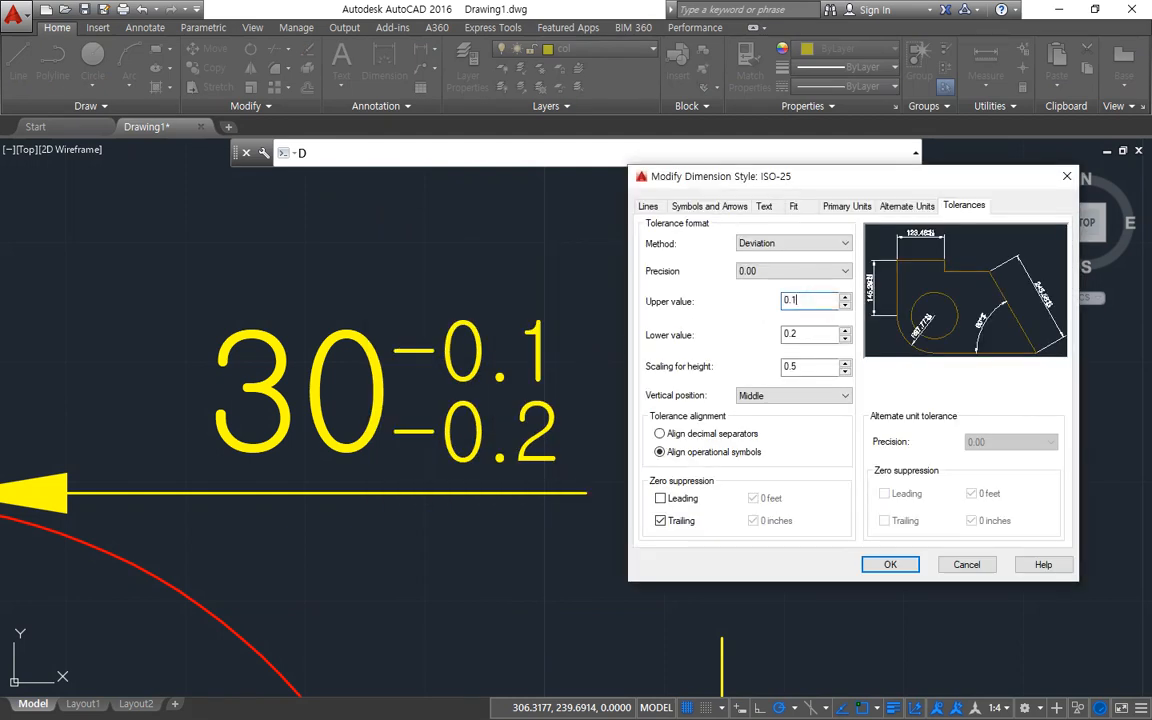
Change the ISO-25 tolerance method to Limits and apply it, bringing the horizontal dimension's text into close view.
left_click(810, 243)
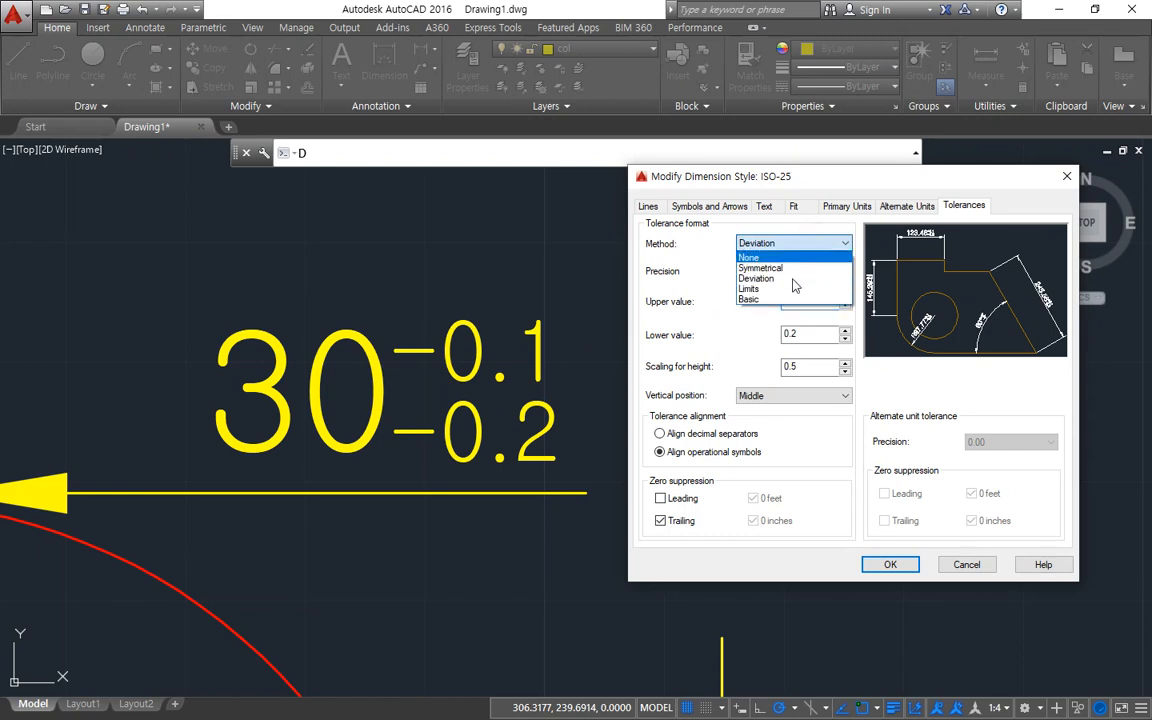
left_click(787, 289)
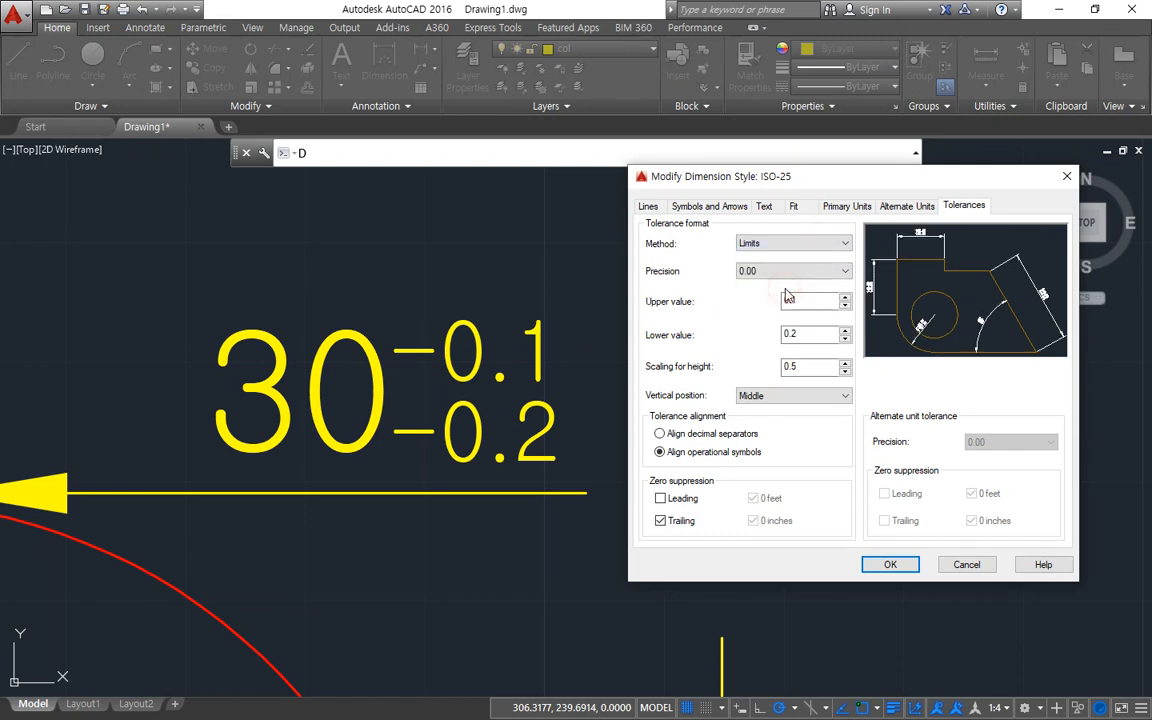
left_click(888, 565)
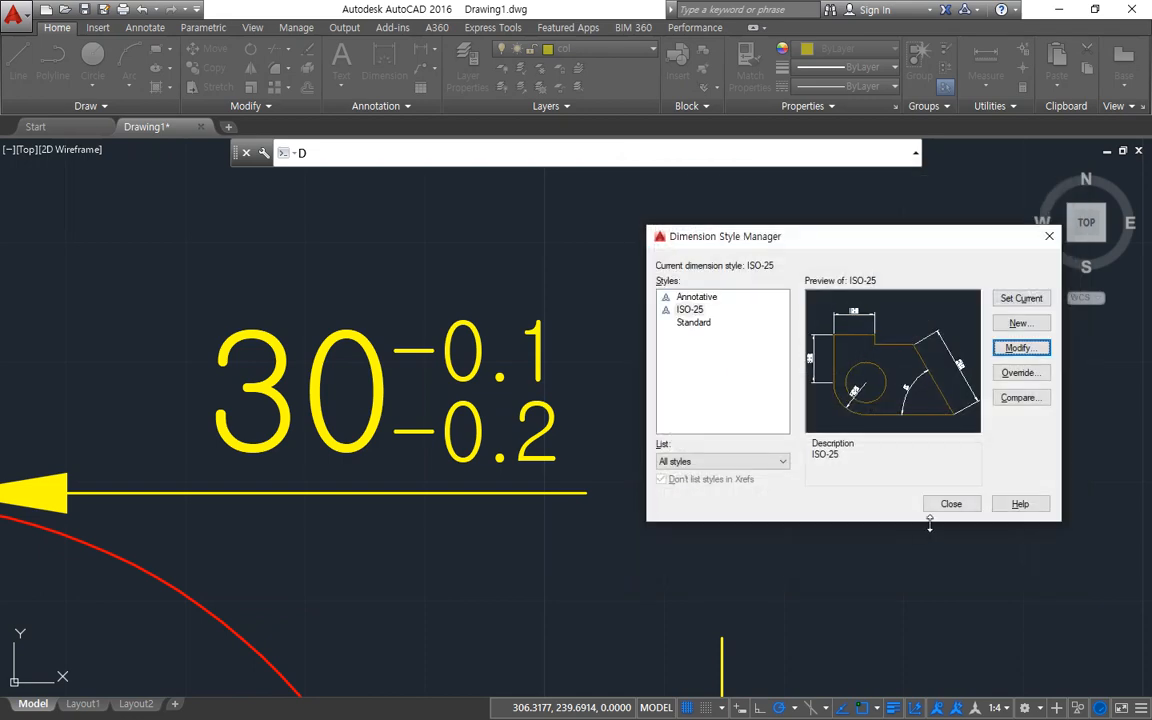
left_click(941, 505)
scroll(511, 470, "down", 7)
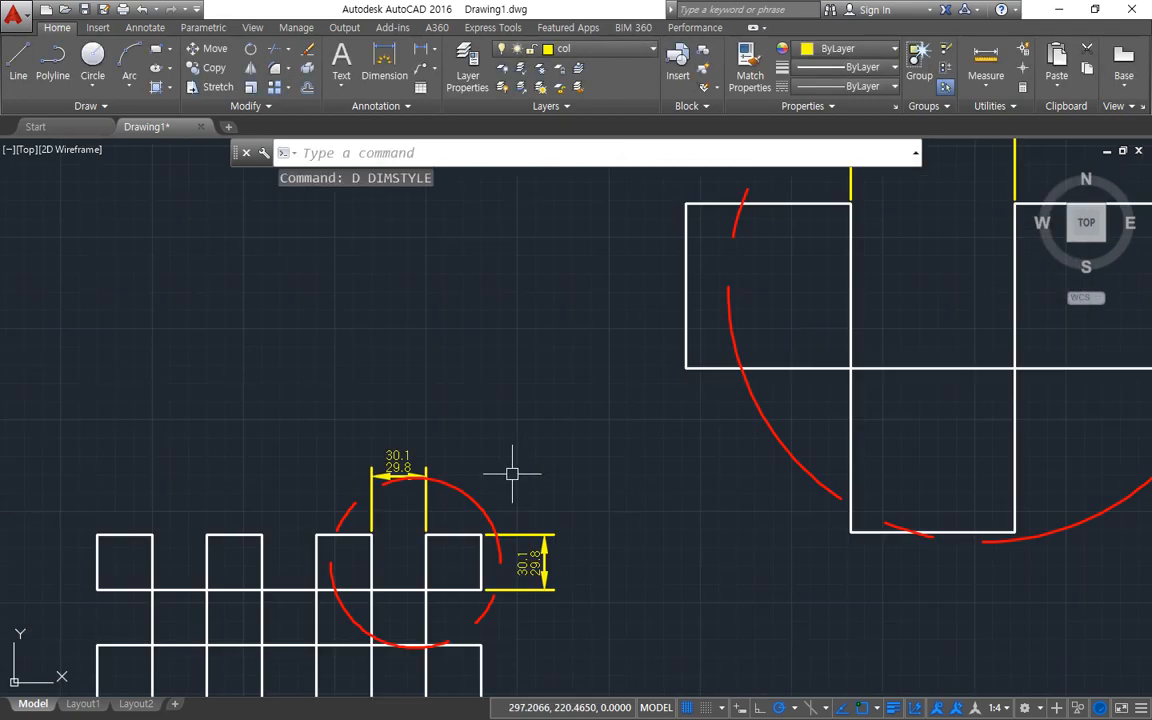
scroll(371, 482, "up", 7)
middle_click_drag(582, 407, 447, 505)
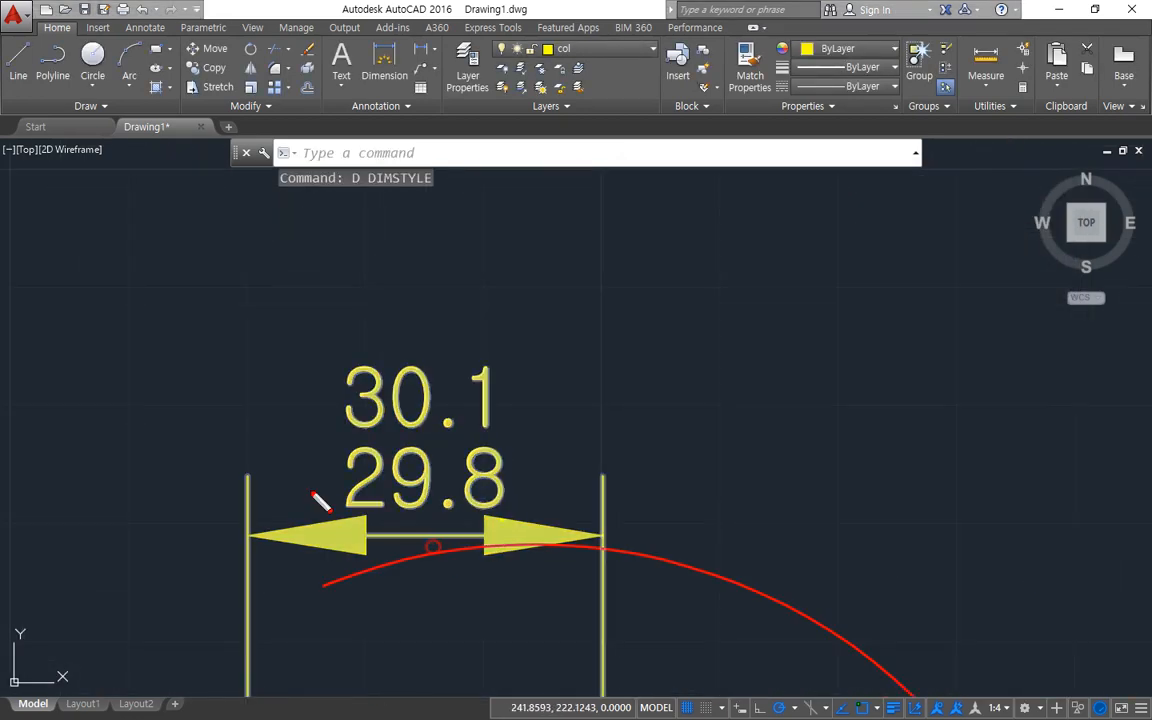
mouse_move(316, 496)
left_mouse_down()
mouse_move(548, 468)
mouse_move(485, 570)
left_mouse_up()
mouse_move(617, 384)
left_mouse_down()
mouse_move(652, 371)
mouse_move(628, 410)
left_mouse_up()
left_click_drag(725, 329, 749, 401)
left_click_drag(637, 448, 685, 444)
mouse_move(763, 455)
left_mouse_down()
mouse_move(724, 396)
mouse_move(782, 468)
left_mouse_up()
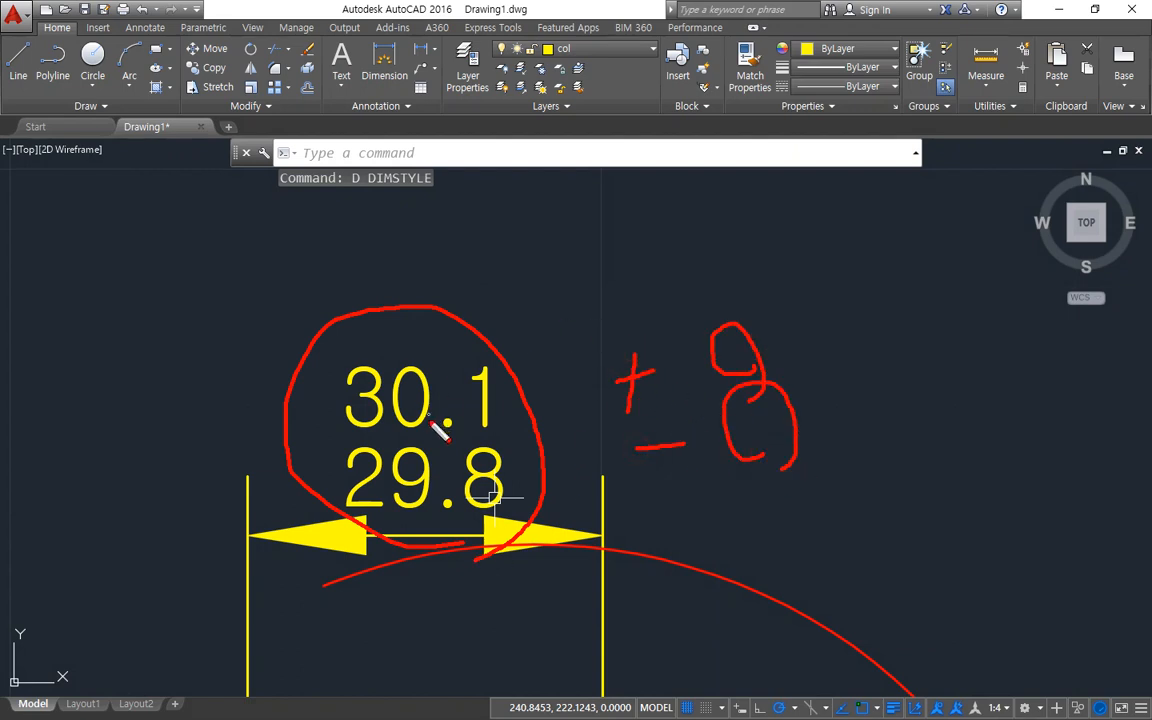
mouse_move(420, 357)
left_mouse_down()
mouse_move(470, 332)
mouse_move(425, 356)
left_mouse_up()
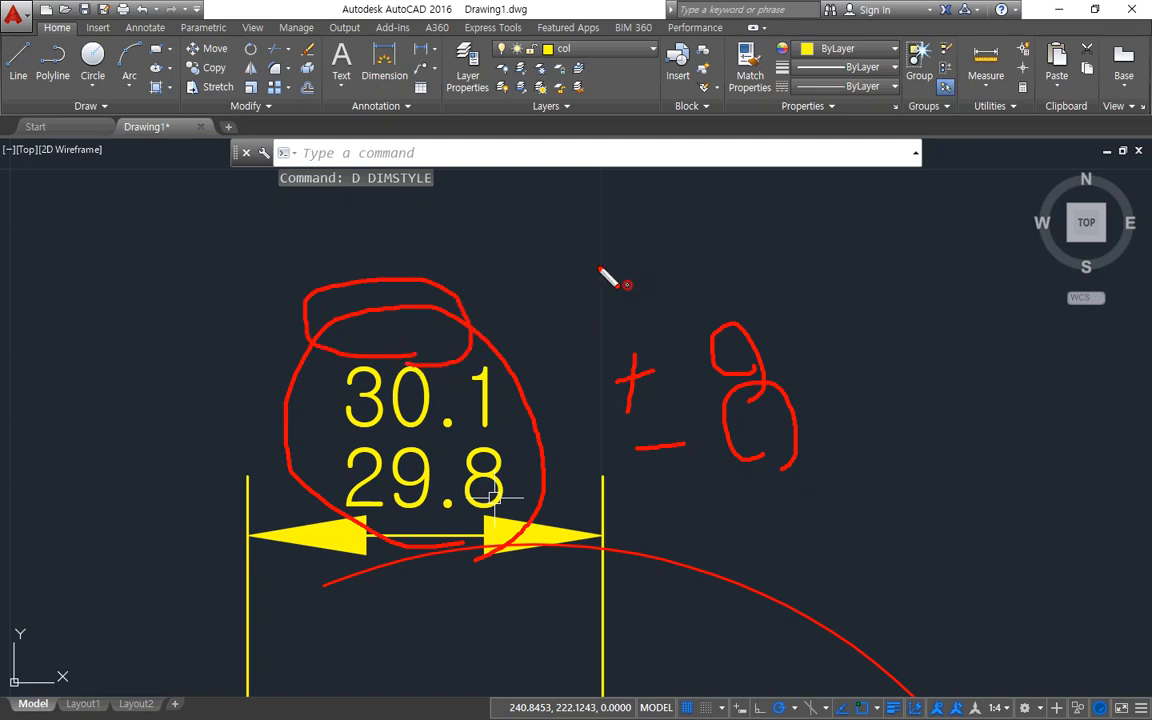
left_click_drag(628, 285, 480, 262)
left_click_drag(568, 350, 500, 316)
mouse_move(434, 530)
left_mouse_down()
mouse_move(412, 338)
mouse_move(482, 532)
mouse_move(434, 534)
left_mouse_up()
key("Escape")
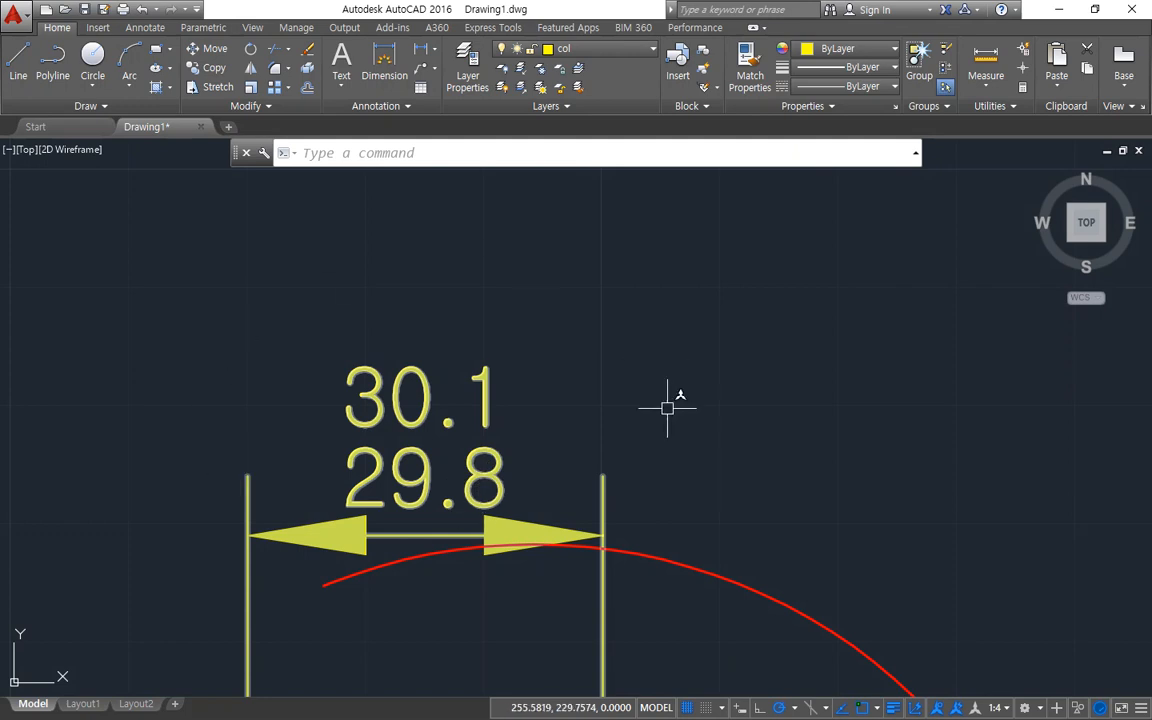